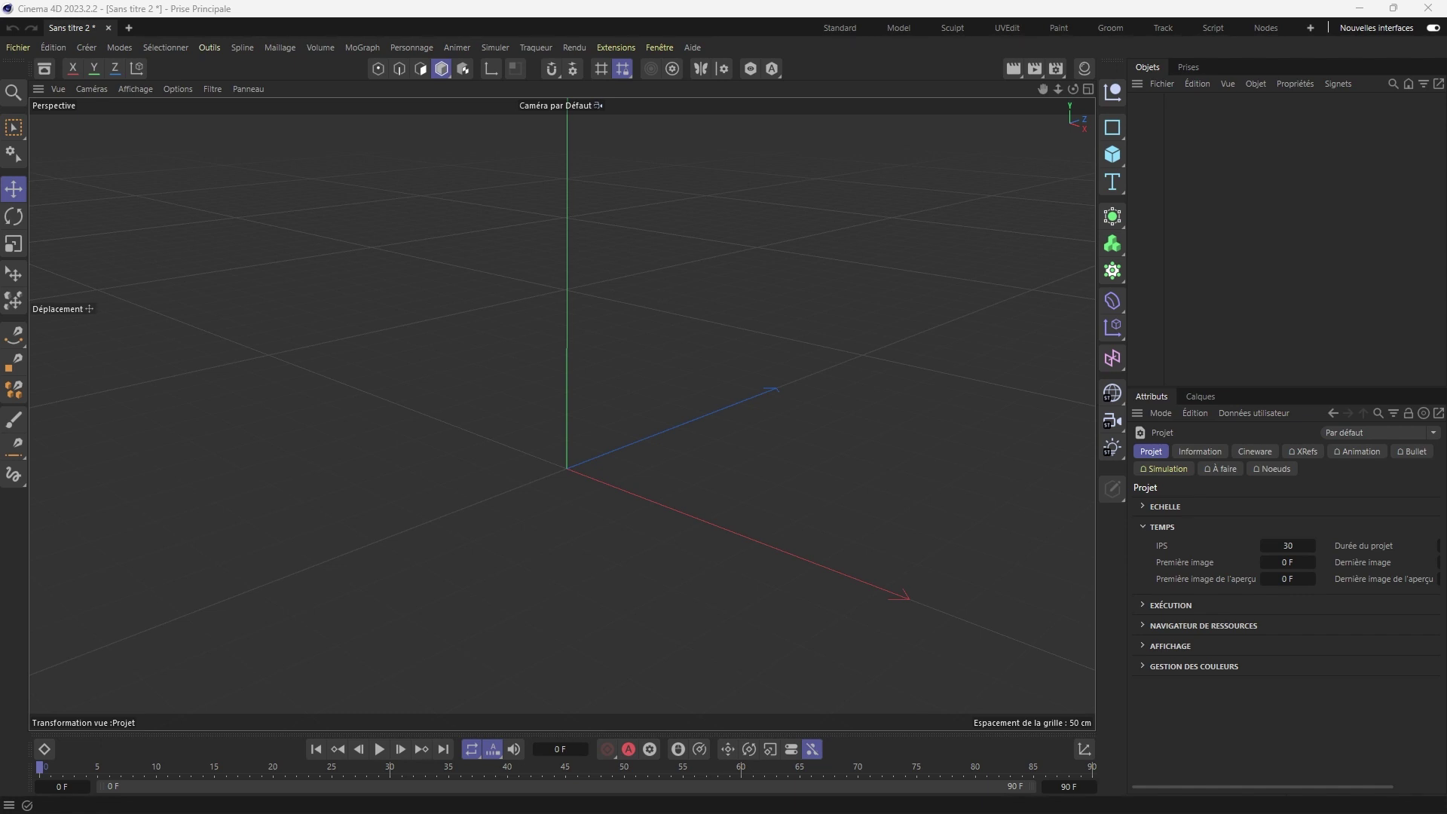
Examine the Pinterest page with cup dimension drawings in the web browser, and return to Cinema 4D.
{"action": "mouse_move", "coordinate": [355, 784]}
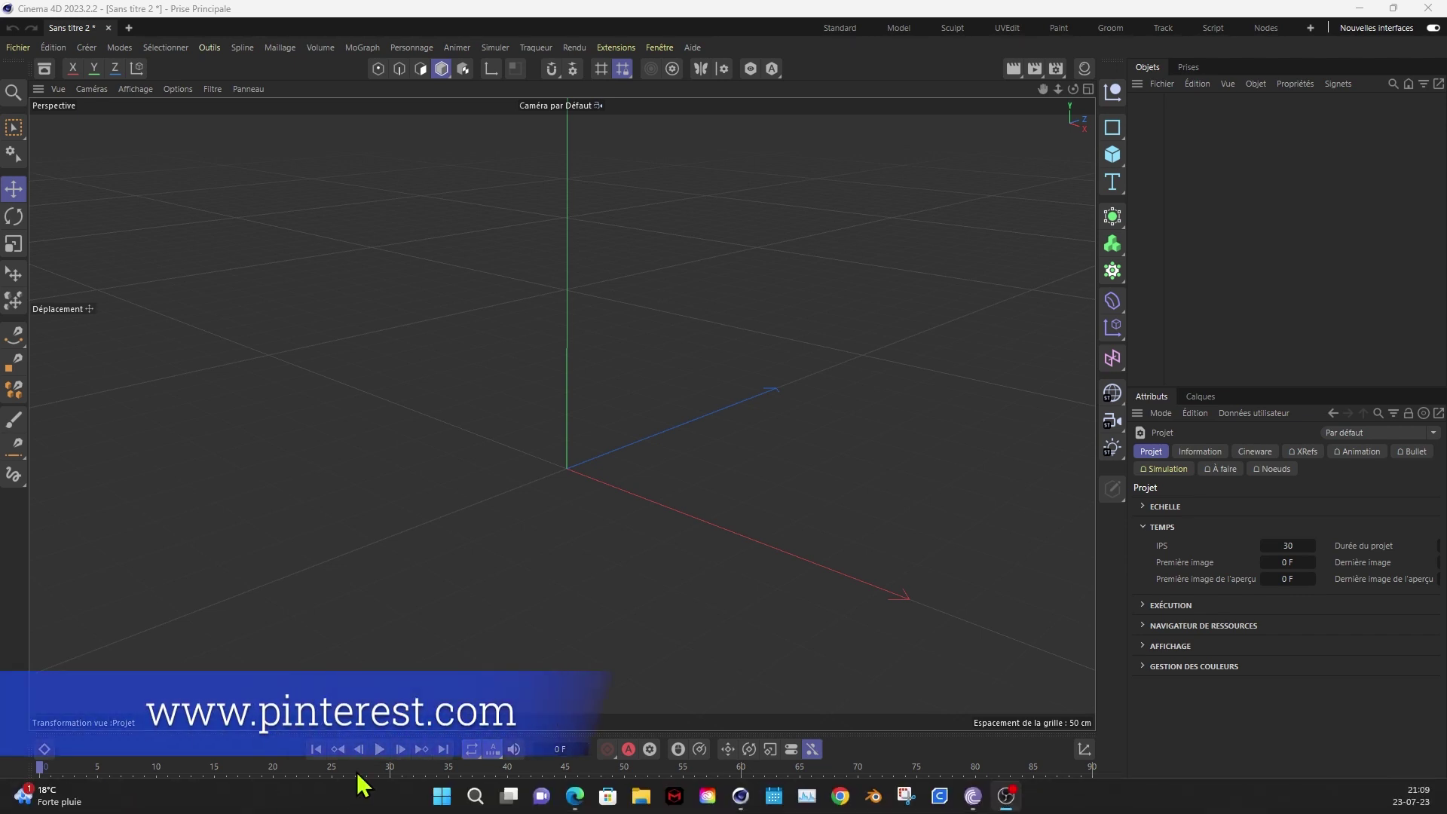
{"action": "left_click", "coordinate": [572, 803]}
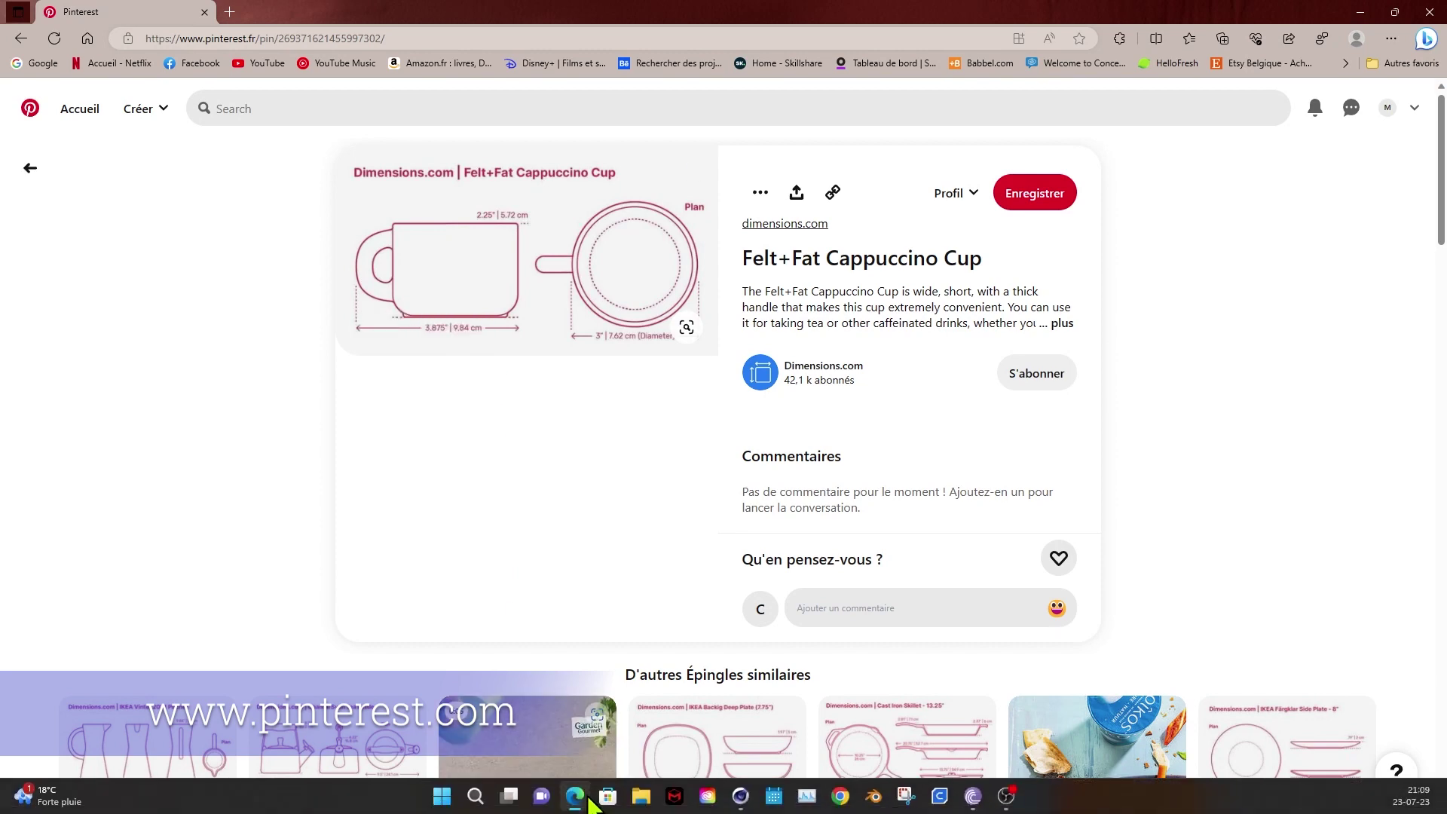
{"action": "left_click", "coordinate": [588, 802]}
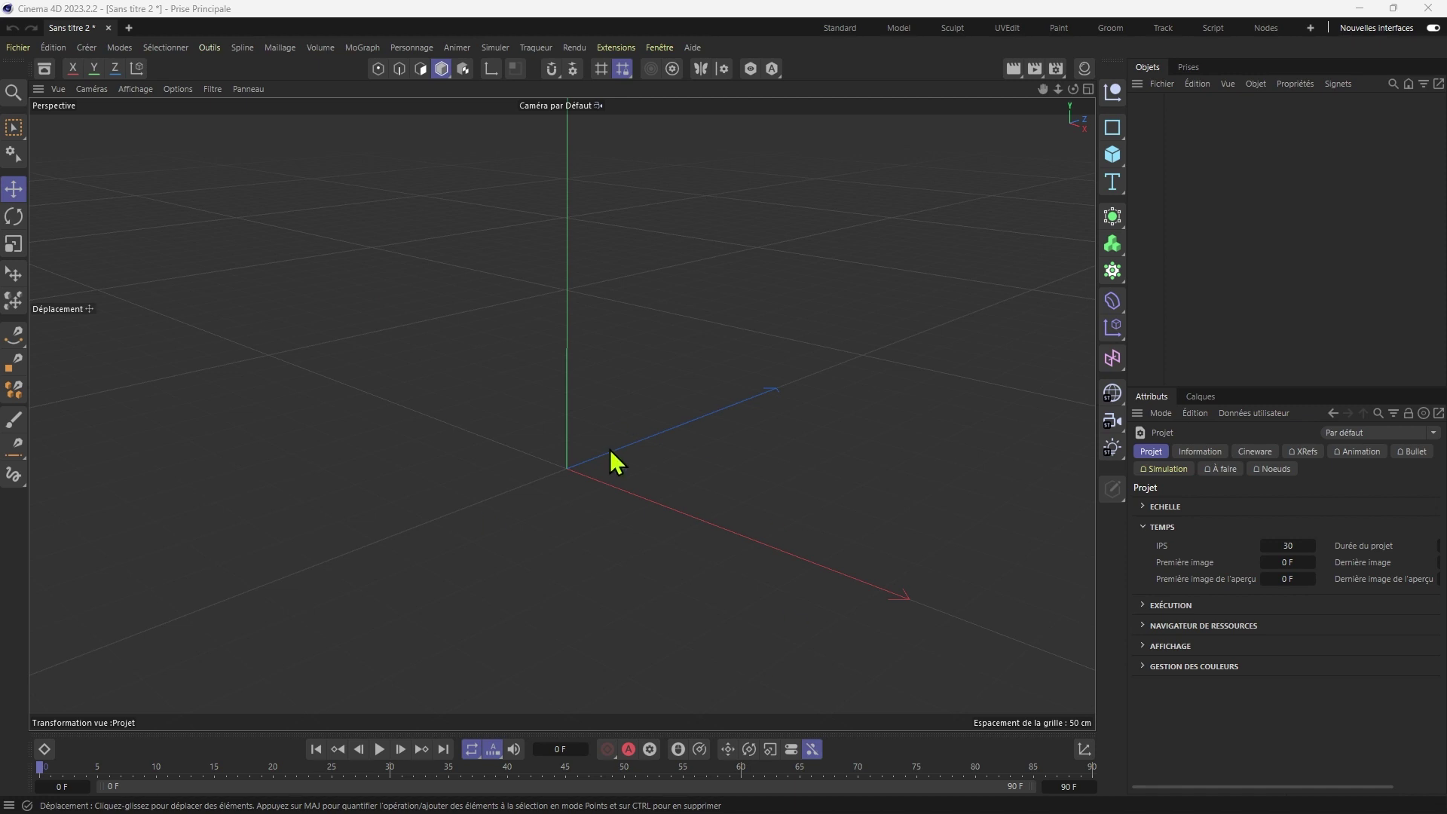
Show the viewport settings for the background image and maximise the Droite (Right) view.
{"action": "left_click", "coordinate": [1162, 414]}
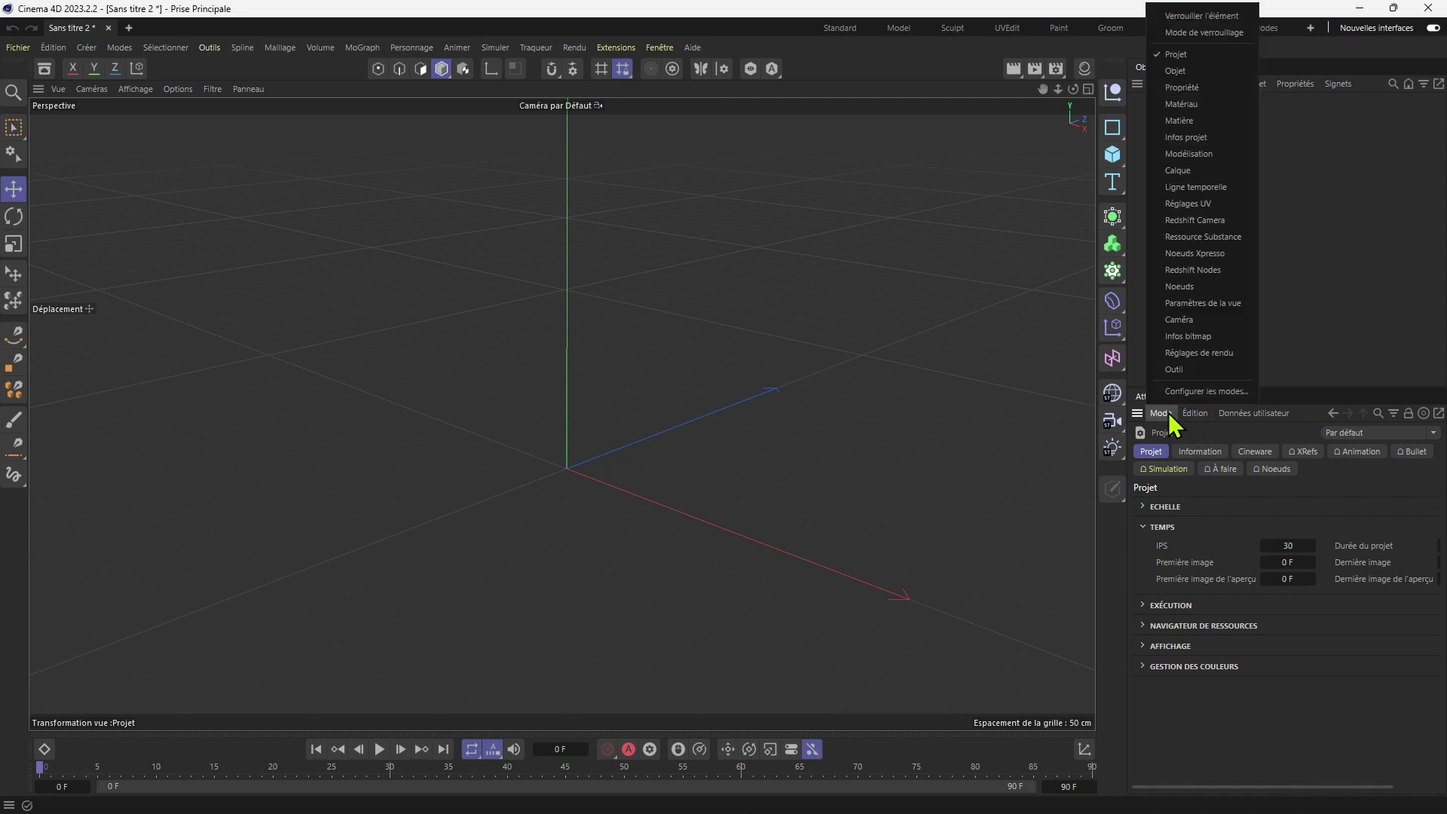
{"action": "left_click", "coordinate": [1197, 308]}
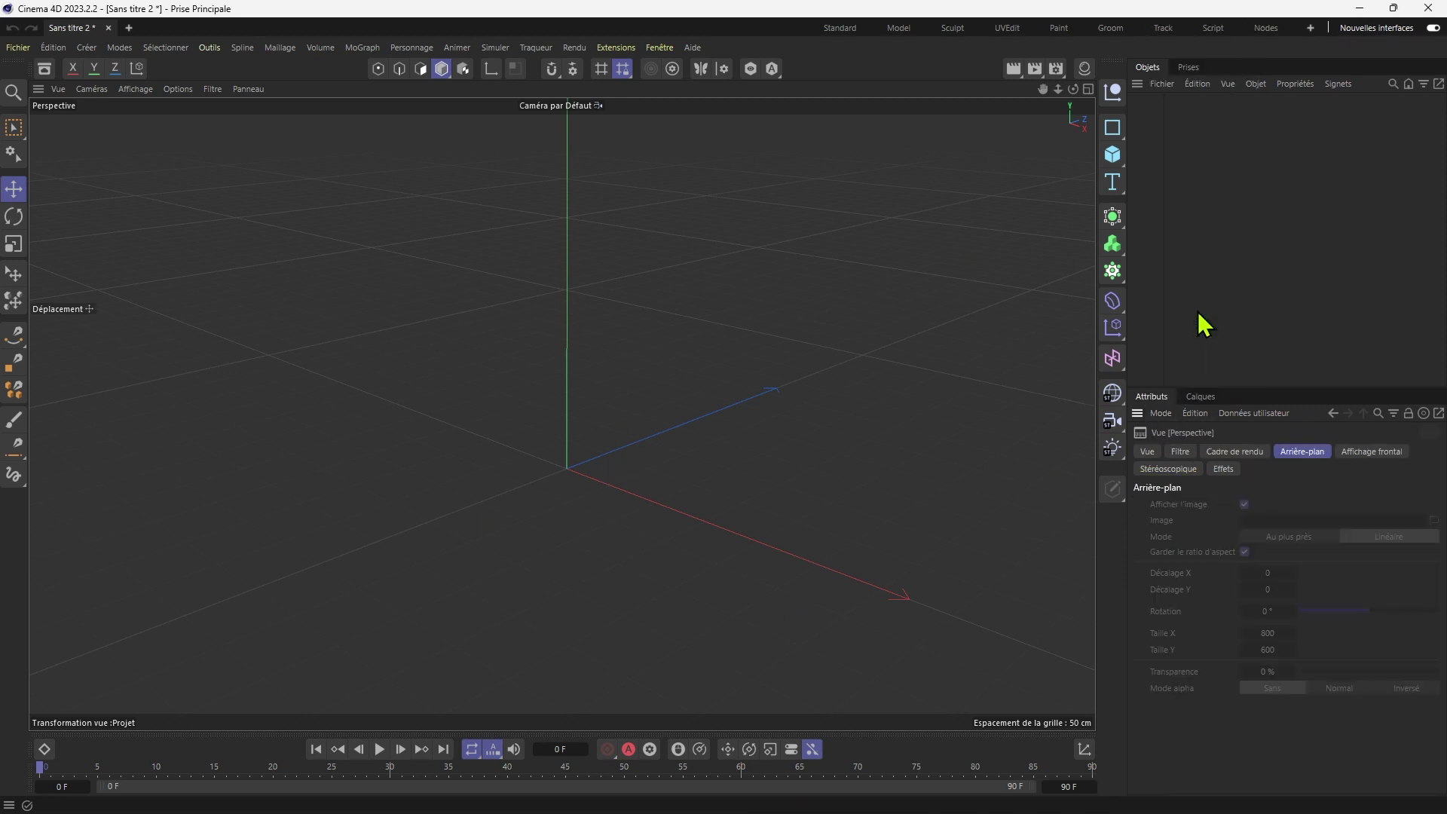
{"action": "middle_click", "coordinate": [465, 327]}
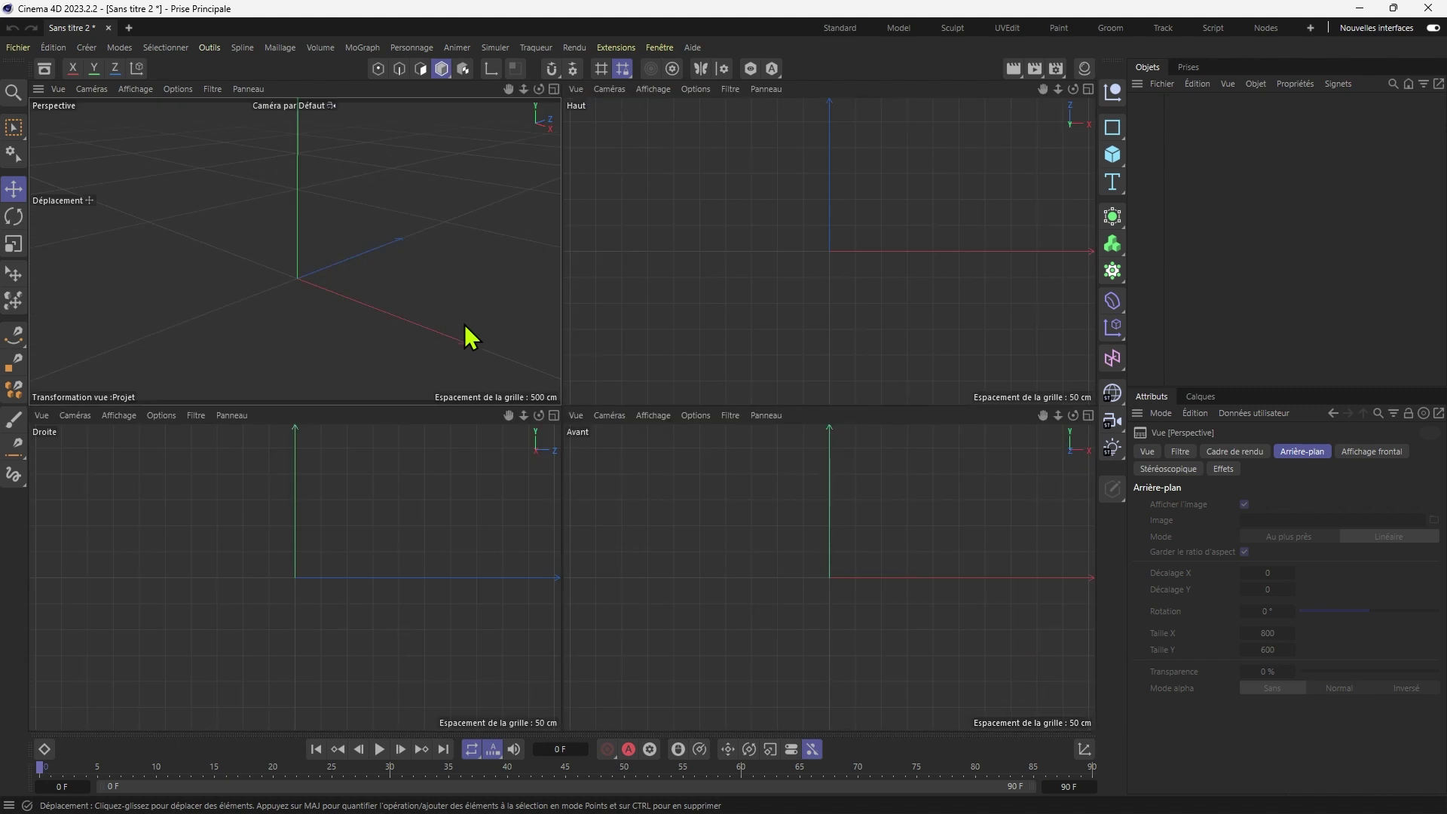
{"action": "middle_click", "coordinate": [423, 479]}
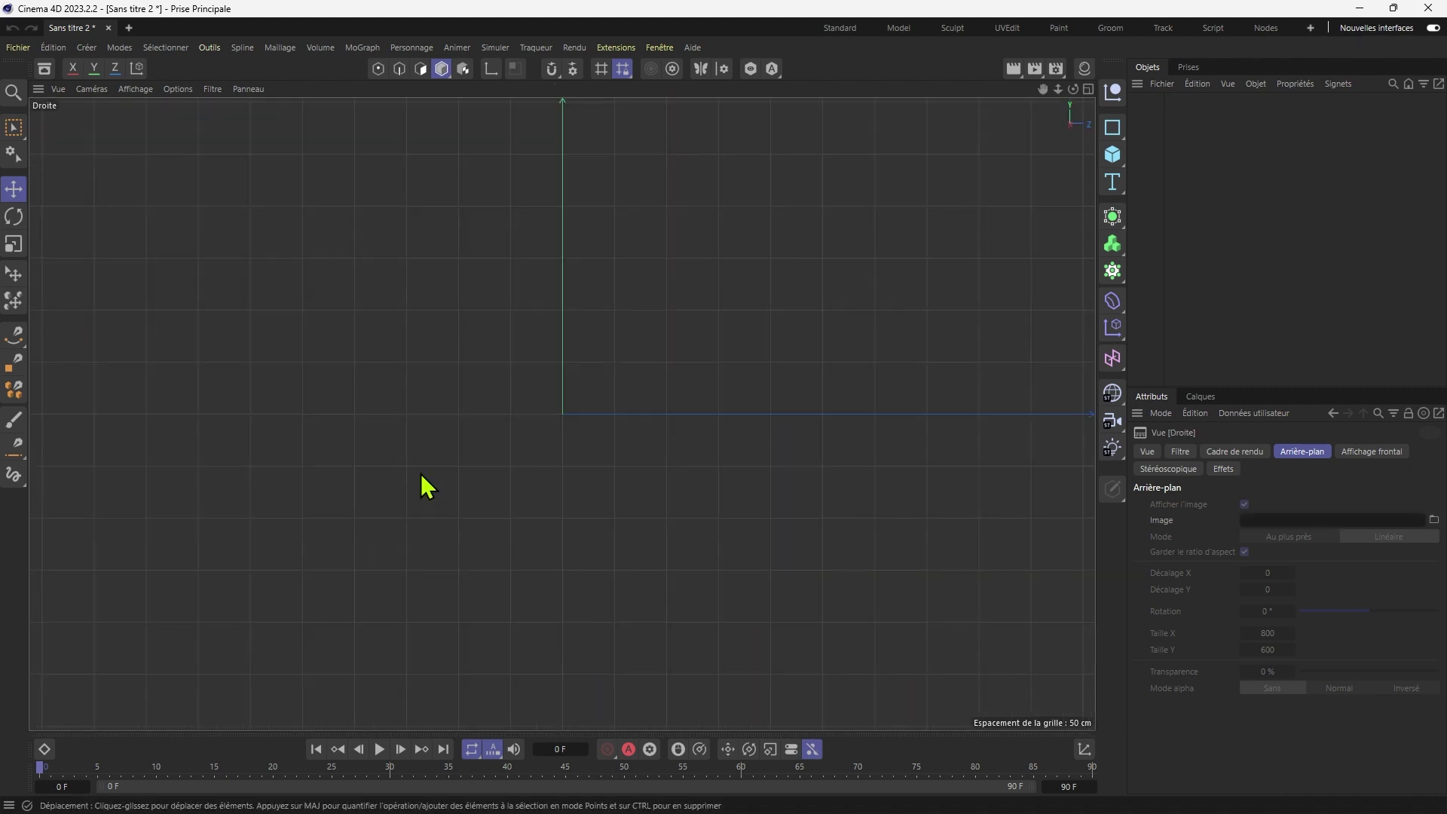
Examine the four-view layout and the single views, ending on the maximised Droite view.
{"action": "left_click", "coordinate": [1089, 89]}
{"action": "middle_click", "coordinate": [523, 253]}
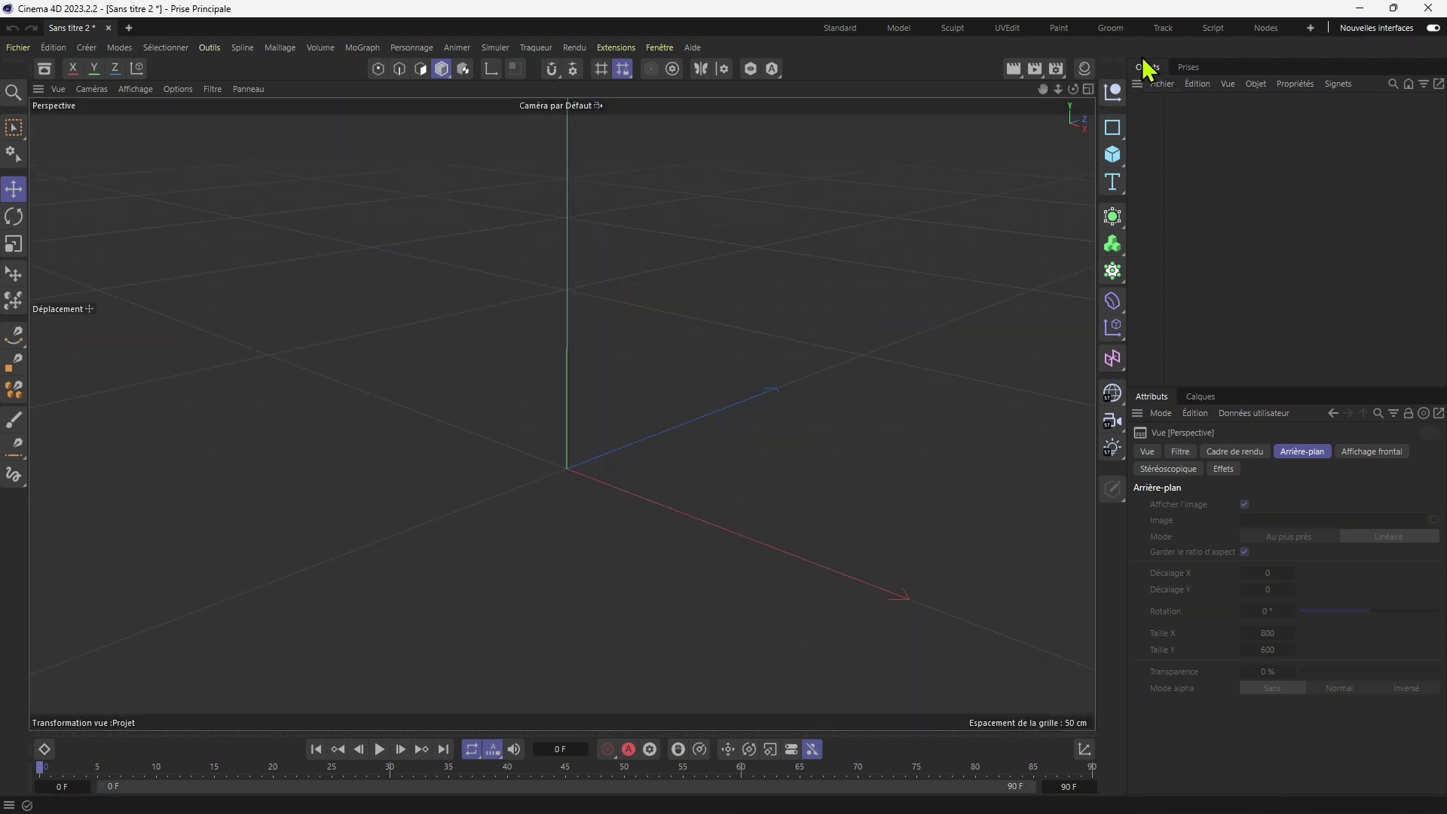
{"action": "left_click", "coordinate": [1087, 90]}
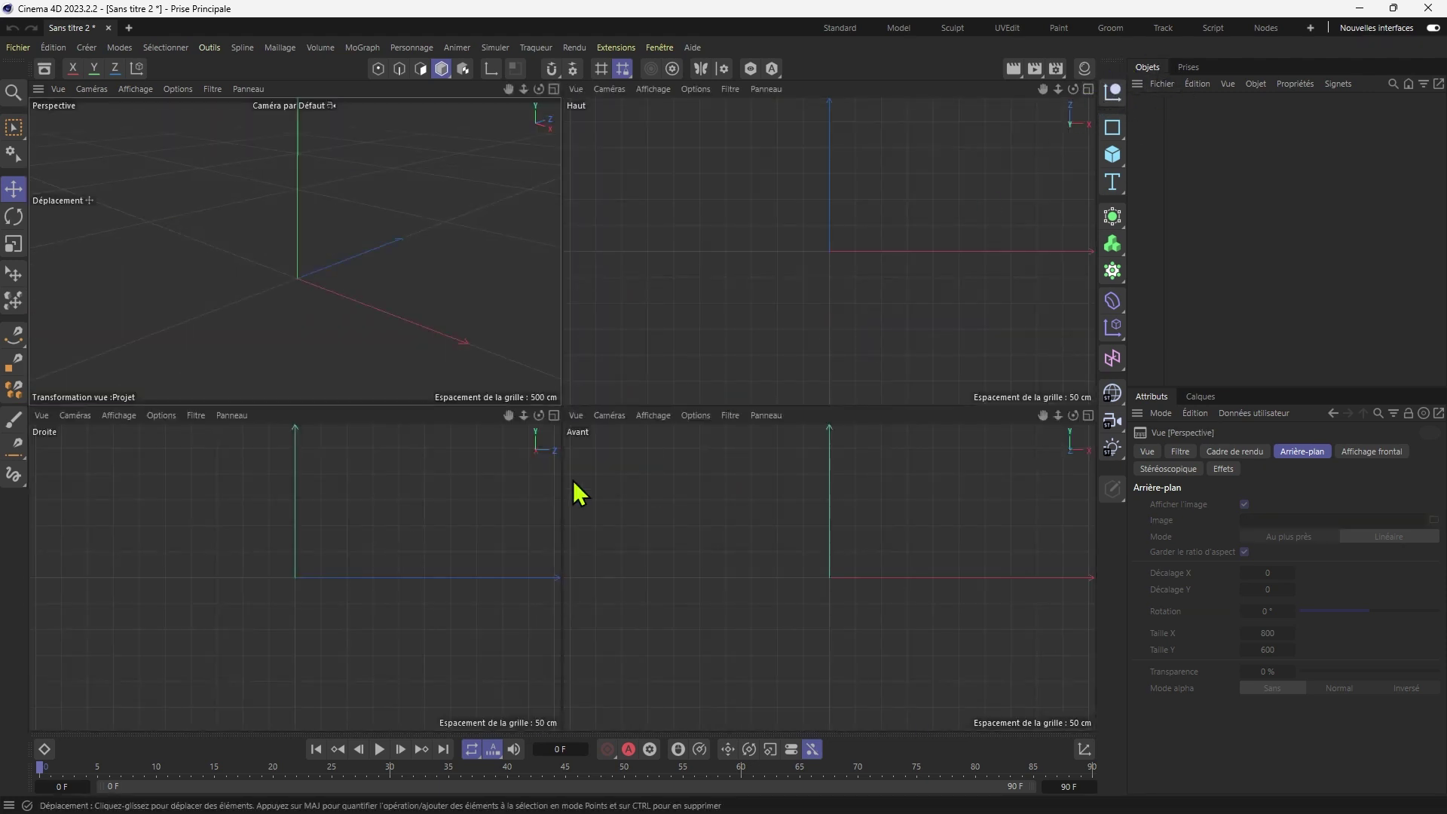
{"action": "left_click", "coordinate": [554, 415]}
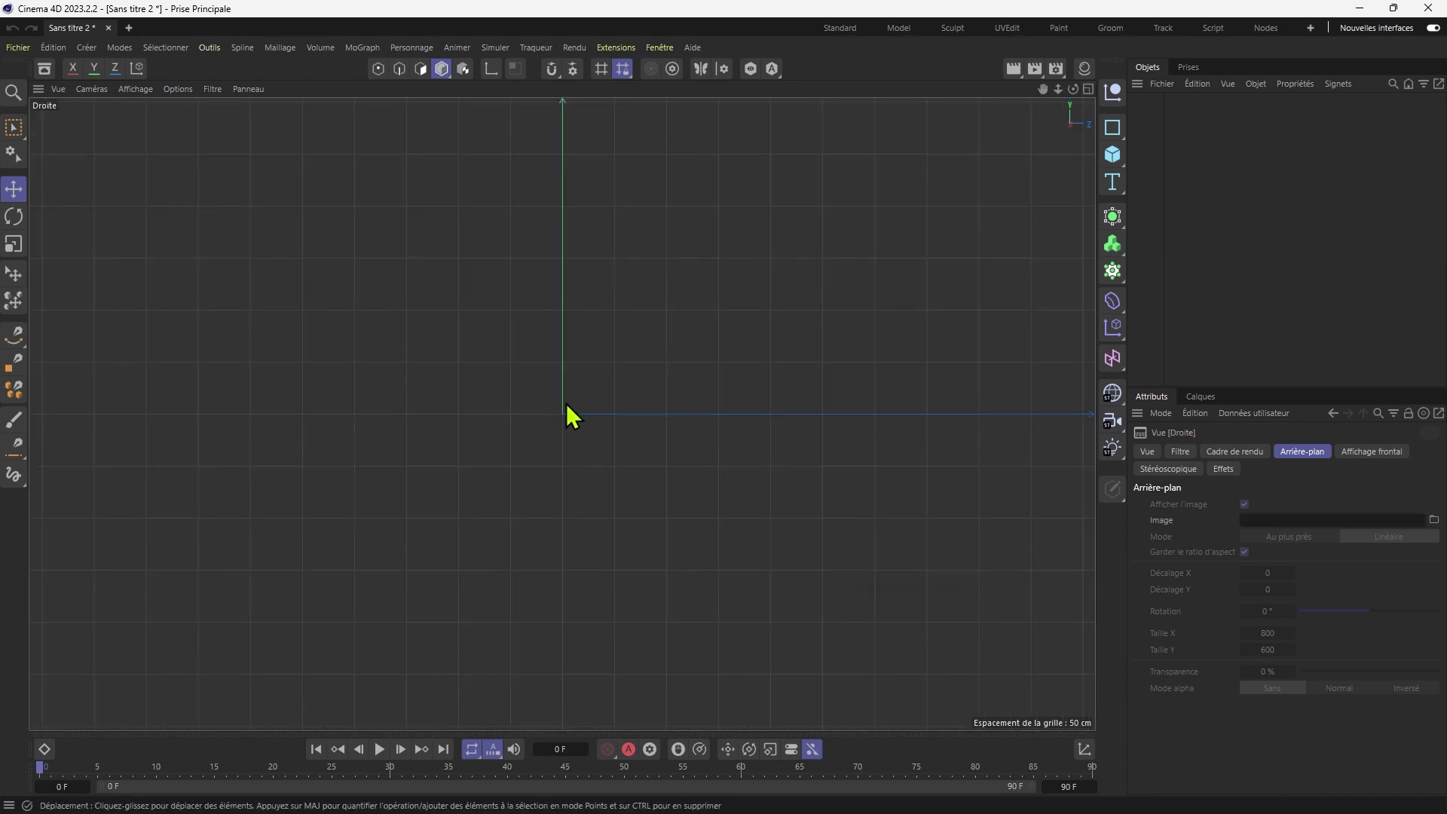
{"action": "middle_click", "coordinate": [566, 400]}
{"action": "middle_click", "coordinate": [434, 288]}
{"action": "middle_click", "coordinate": [459, 349]}
{"action": "middle_click", "coordinate": [523, 480]}
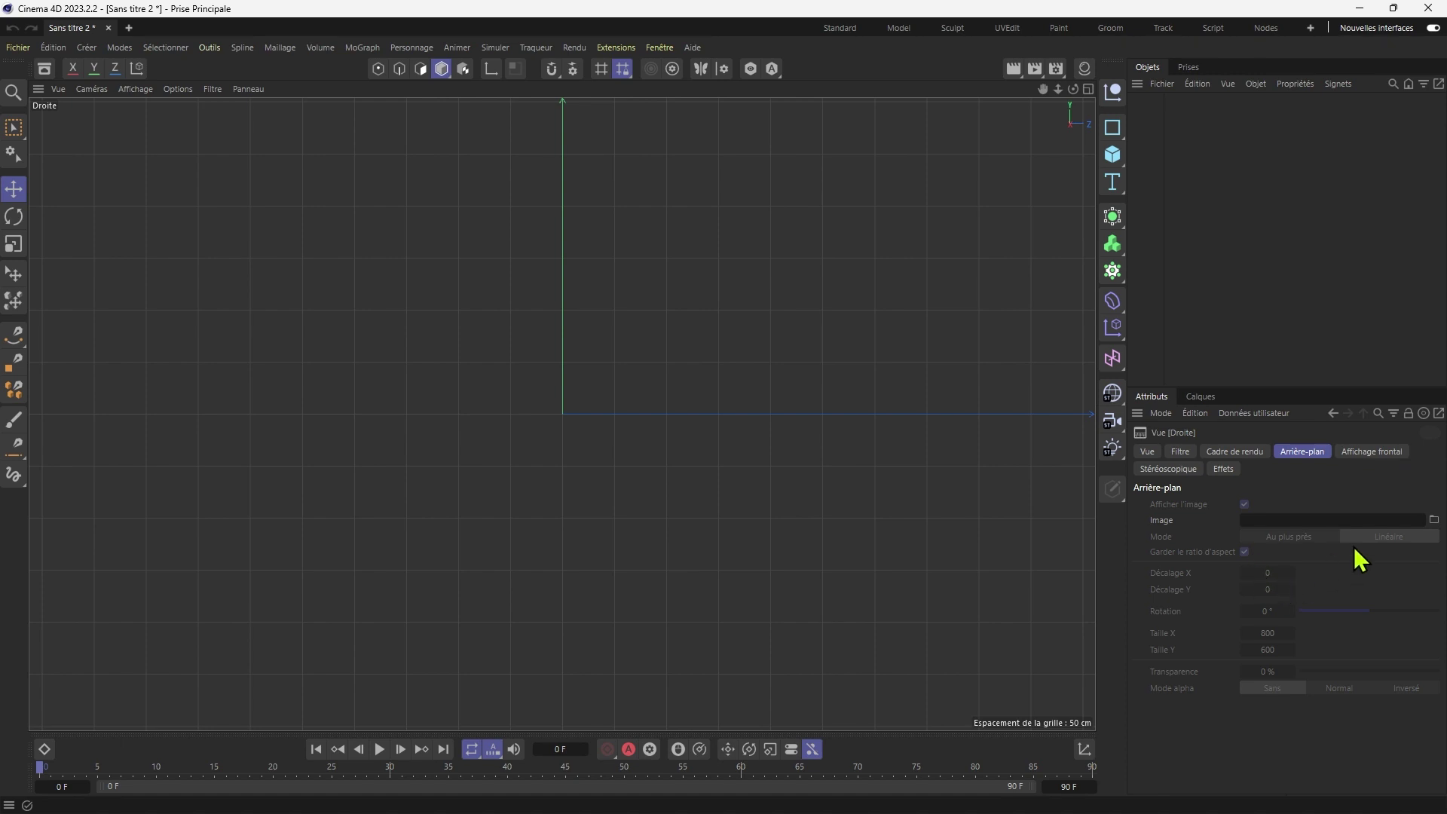
Load the IKEA Värdera Mug image from Téléchargements as the Droite view's background and set its transparency to 90%.
{"action": "left_click", "coordinate": [1434, 519]}
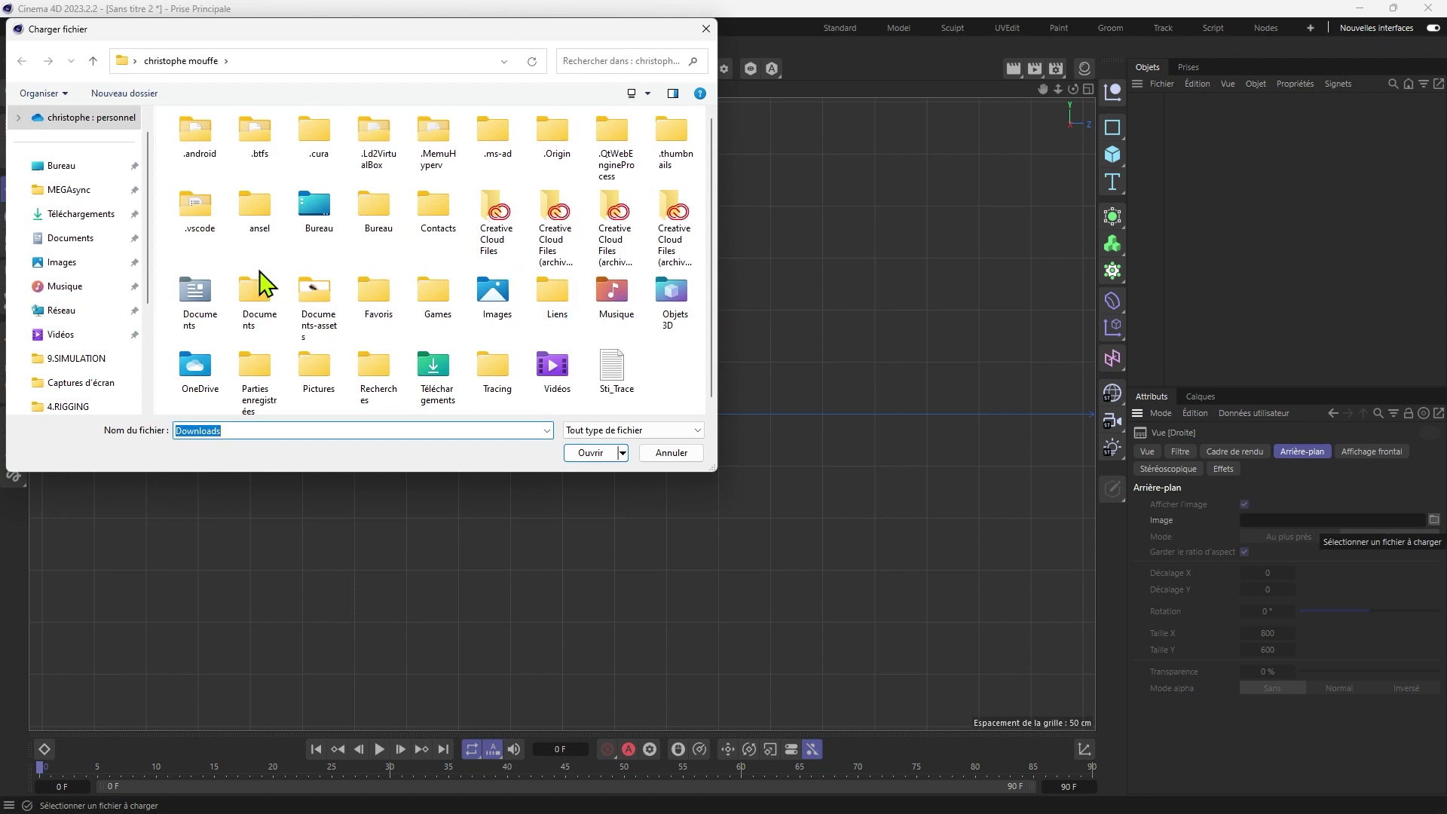
{"action": "left_click", "coordinate": [71, 213]}
{"action": "double_click", "coordinate": [199, 181]}
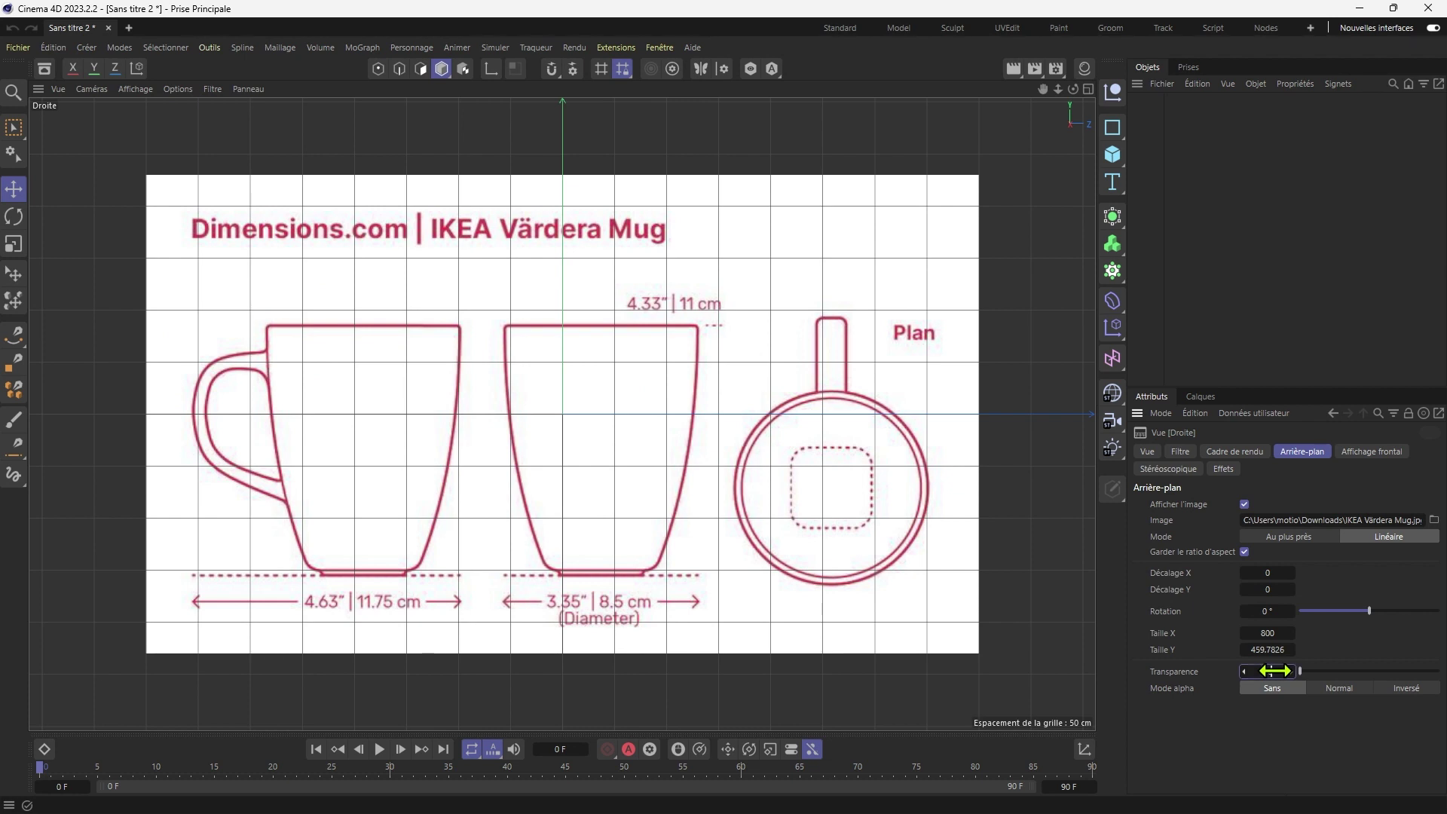
{"action": "left_click_drag", "start_coordinate": [1273, 671], "coordinate": [1274, 671]}
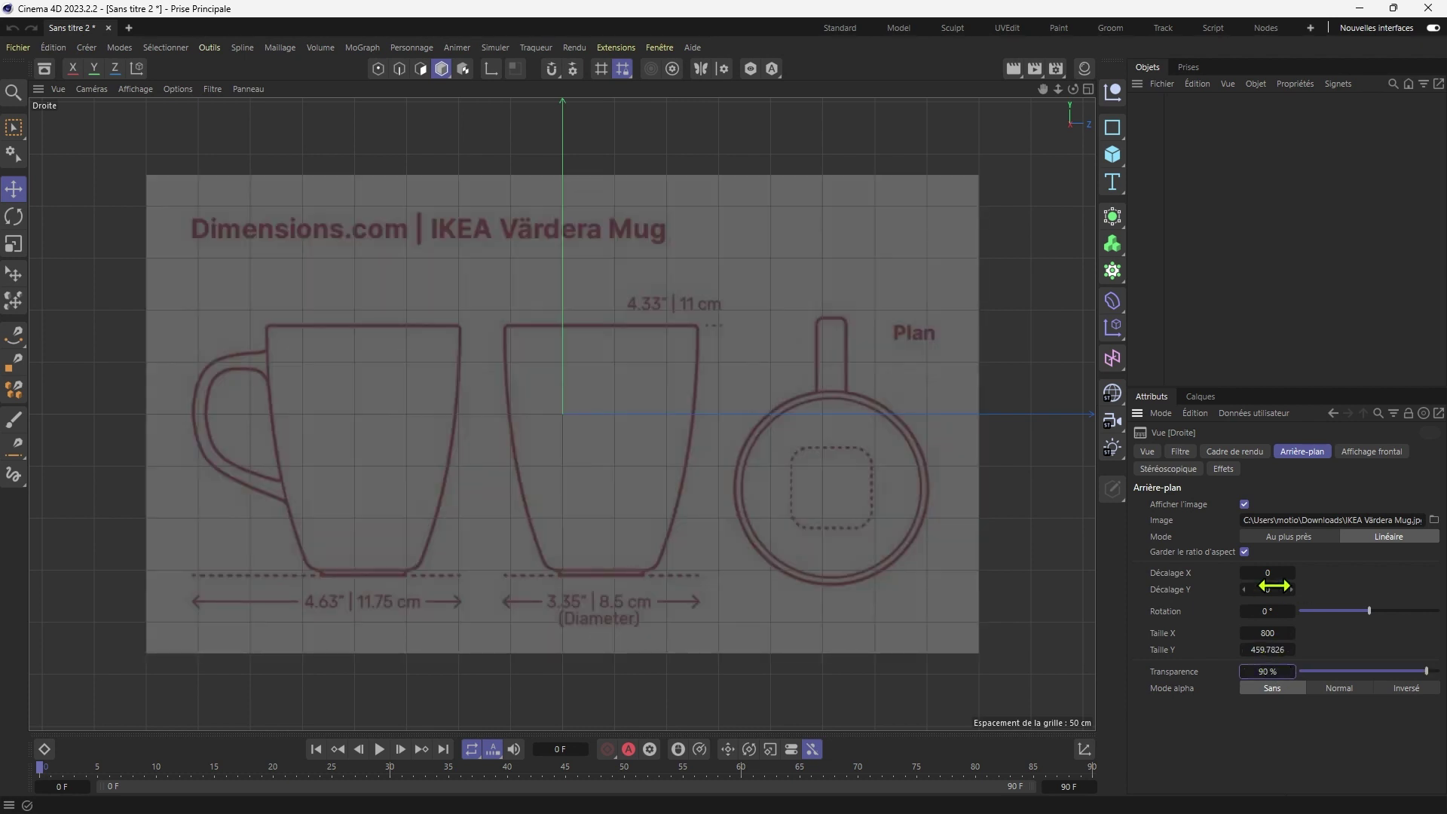
Try hiding the background image and switching its display mode from Linéaire to Au plus près, restoring both settings.
{"action": "left_click", "coordinate": [1245, 505]}
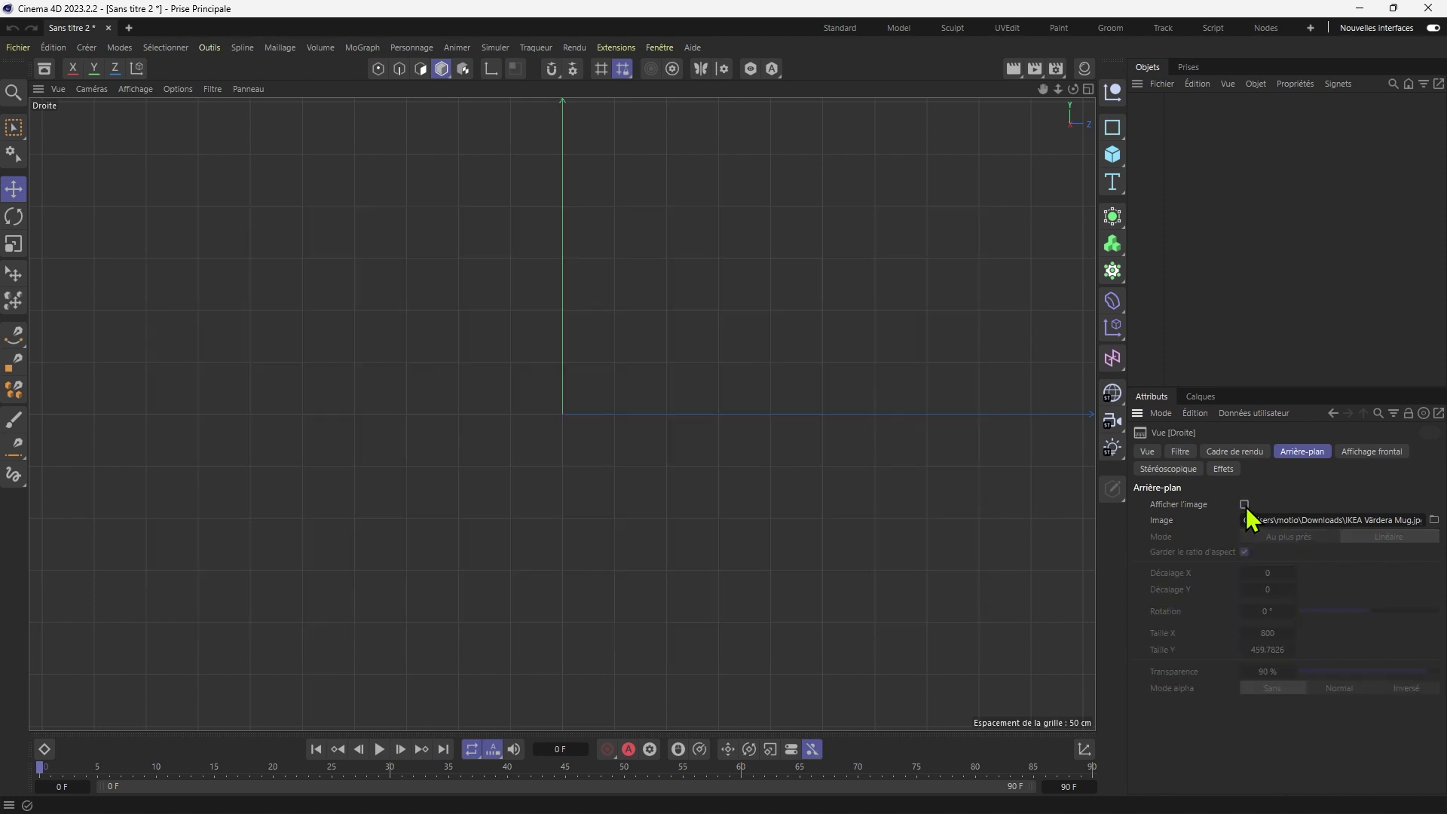
{"action": "left_click", "coordinate": [1245, 505]}
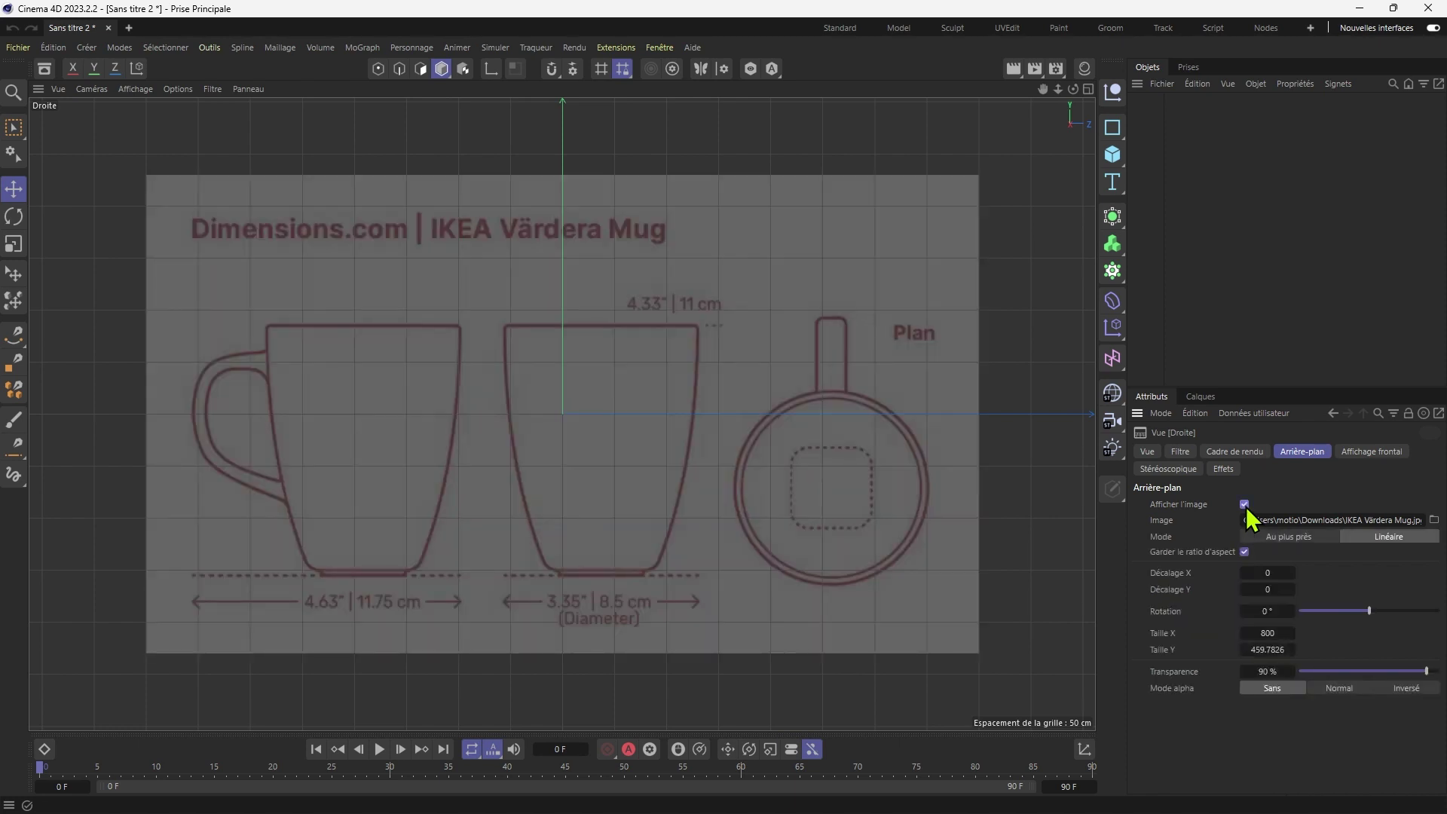
{"action": "left_click", "coordinate": [1275, 539]}
{"action": "left_click", "coordinate": [1364, 536]}
Try an X size of 734 without the aspect ratio kept and 790 with it kept, resetting the size each time.
{"action": "mouse_move", "coordinate": [1262, 634]}
{"action": "left_mouse_down"}
{"action": "mouse_move", "coordinate": [1292, 633]}
{"action": "mouse_move", "coordinate": [1270, 633]}
{"action": "mouse_move", "coordinate": [1266, 606]}
{"action": "left_mouse_up"}
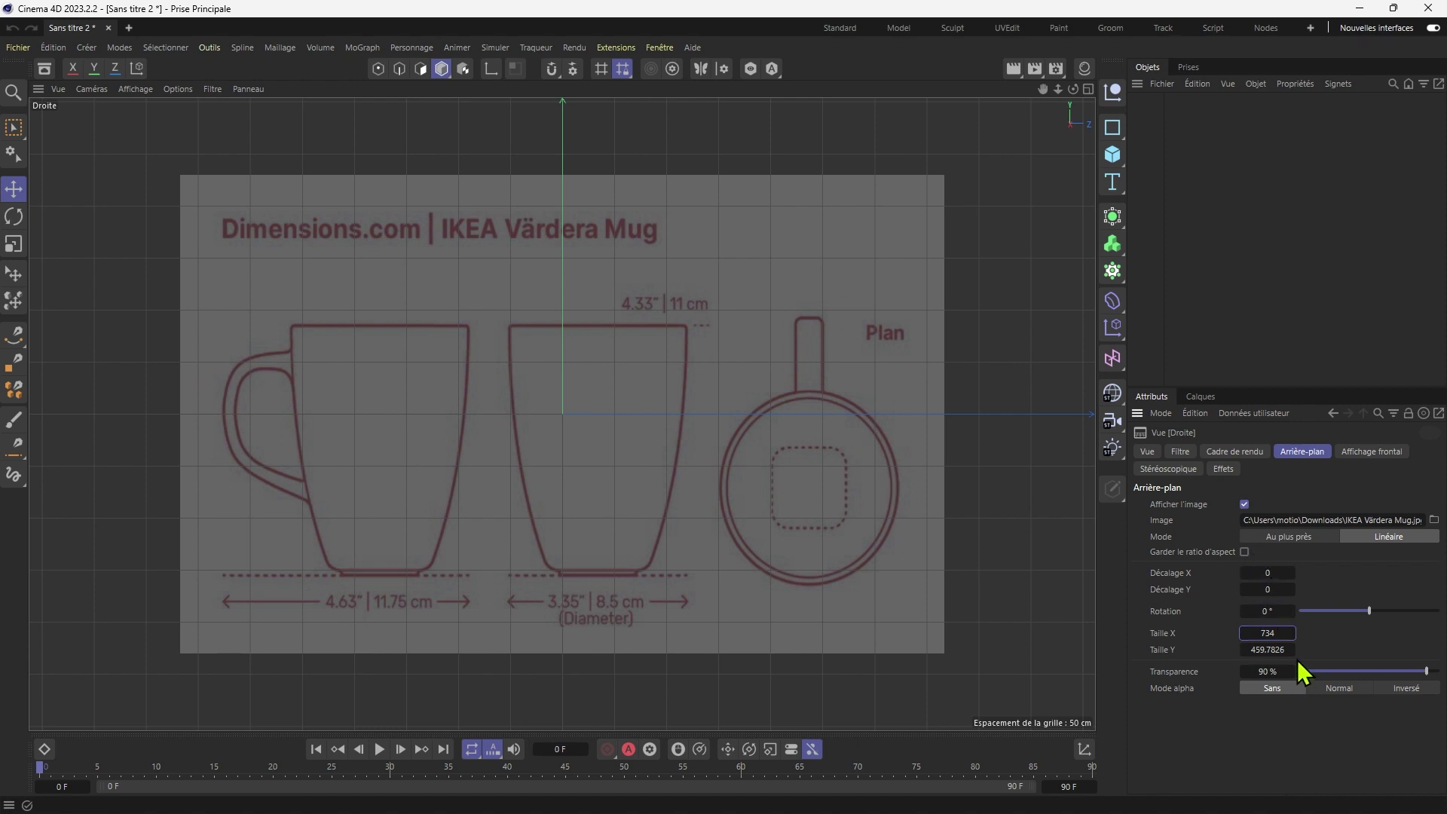
{"action": "right_click", "coordinate": [1291, 635]}
{"action": "left_click", "coordinate": [1244, 552]}
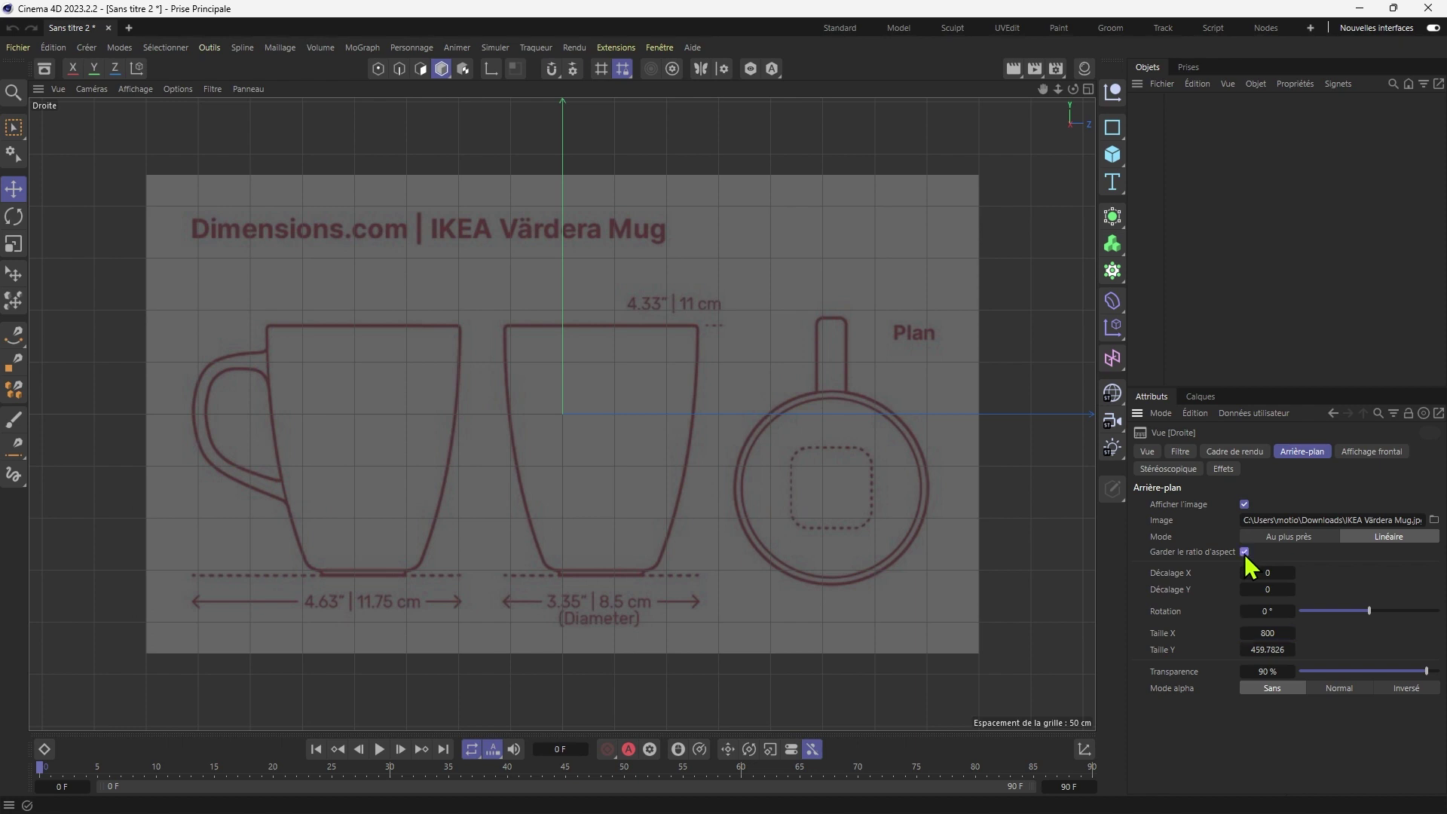
{"action": "left_click_drag", "start_coordinate": [1266, 637], "coordinate": [1254, 638]}
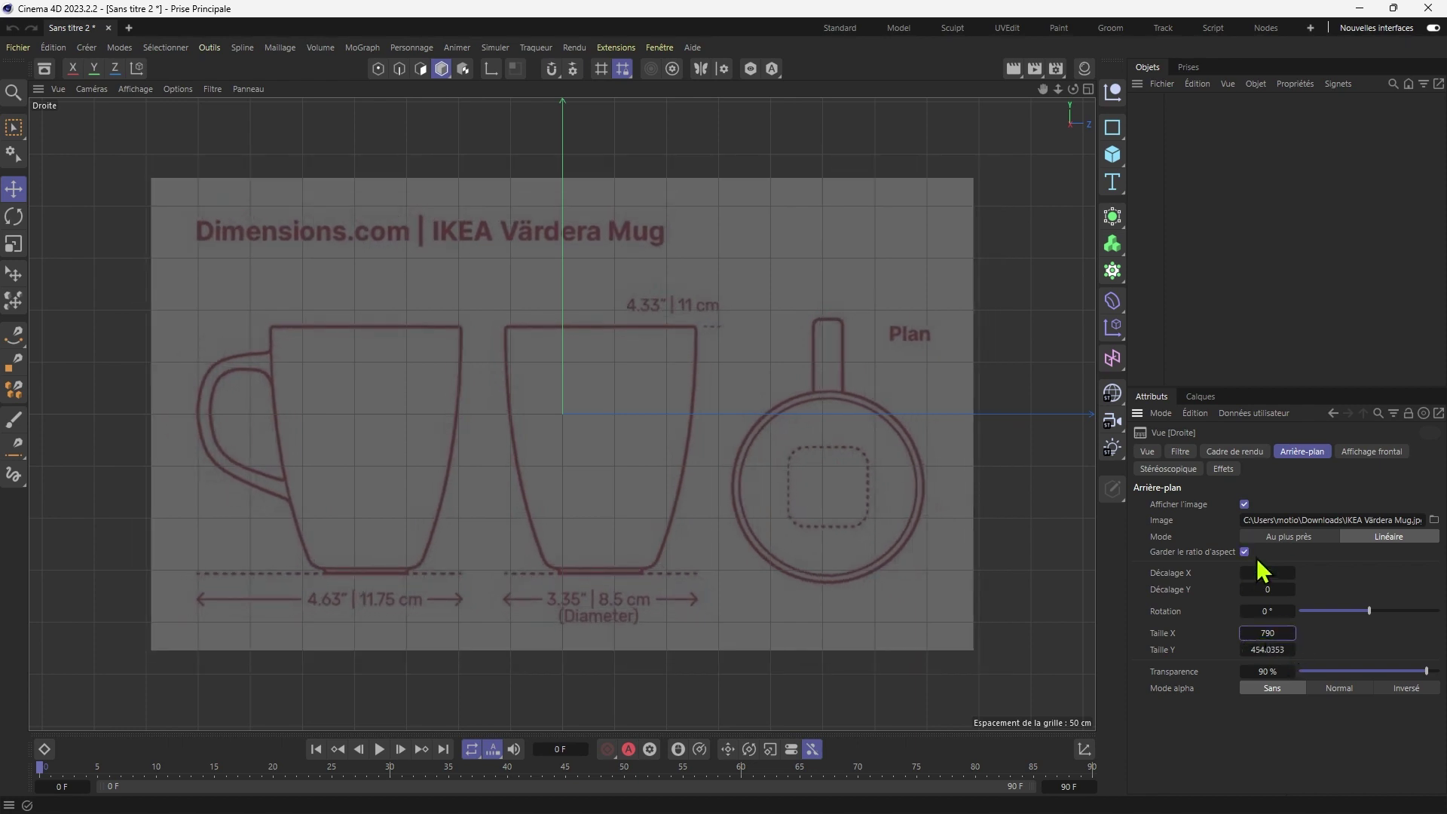
{"action": "right_click", "coordinate": [1291, 634]}
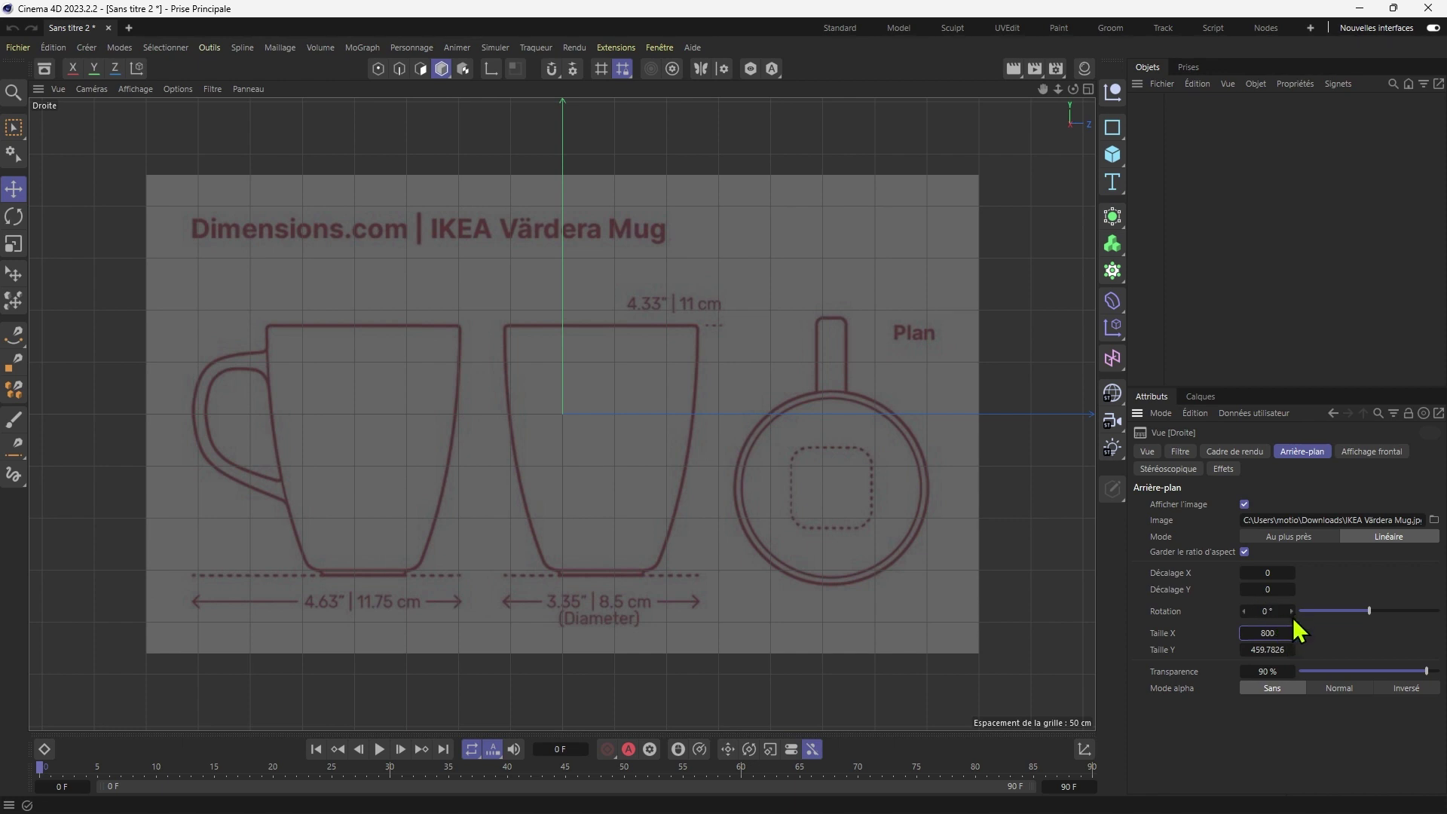
Try rotating the background image, for example to -4°, and reset the rotation to 0°.
{"action": "mouse_move", "coordinate": [1284, 615]}
{"action": "left_mouse_down"}
{"action": "mouse_move", "coordinate": [1311, 614]}
{"action": "mouse_move", "coordinate": [1285, 616]}
{"action": "mouse_move", "coordinate": [1294, 627]}
{"action": "left_mouse_up"}
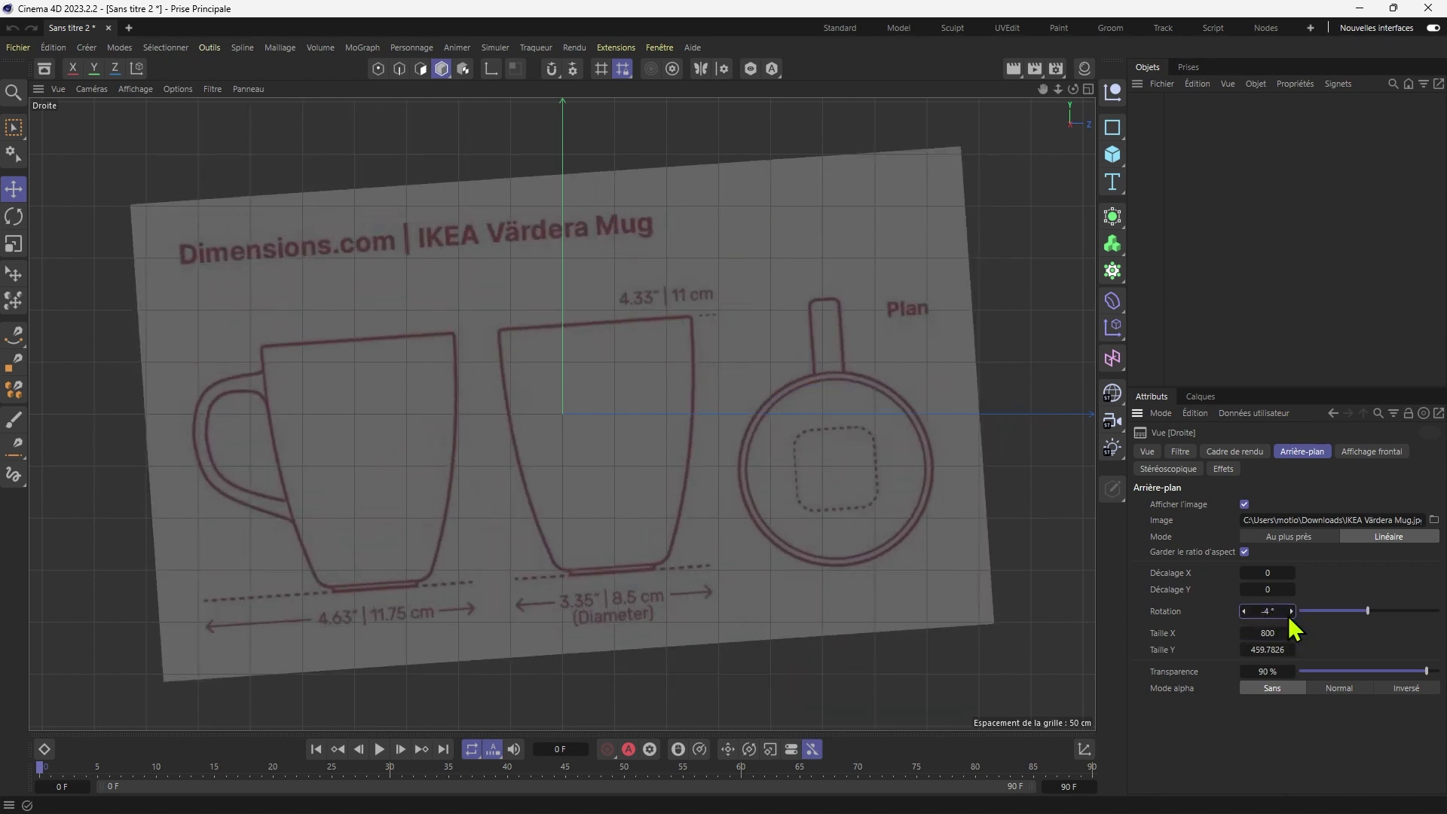
{"action": "right_click", "coordinate": [1291, 609]}
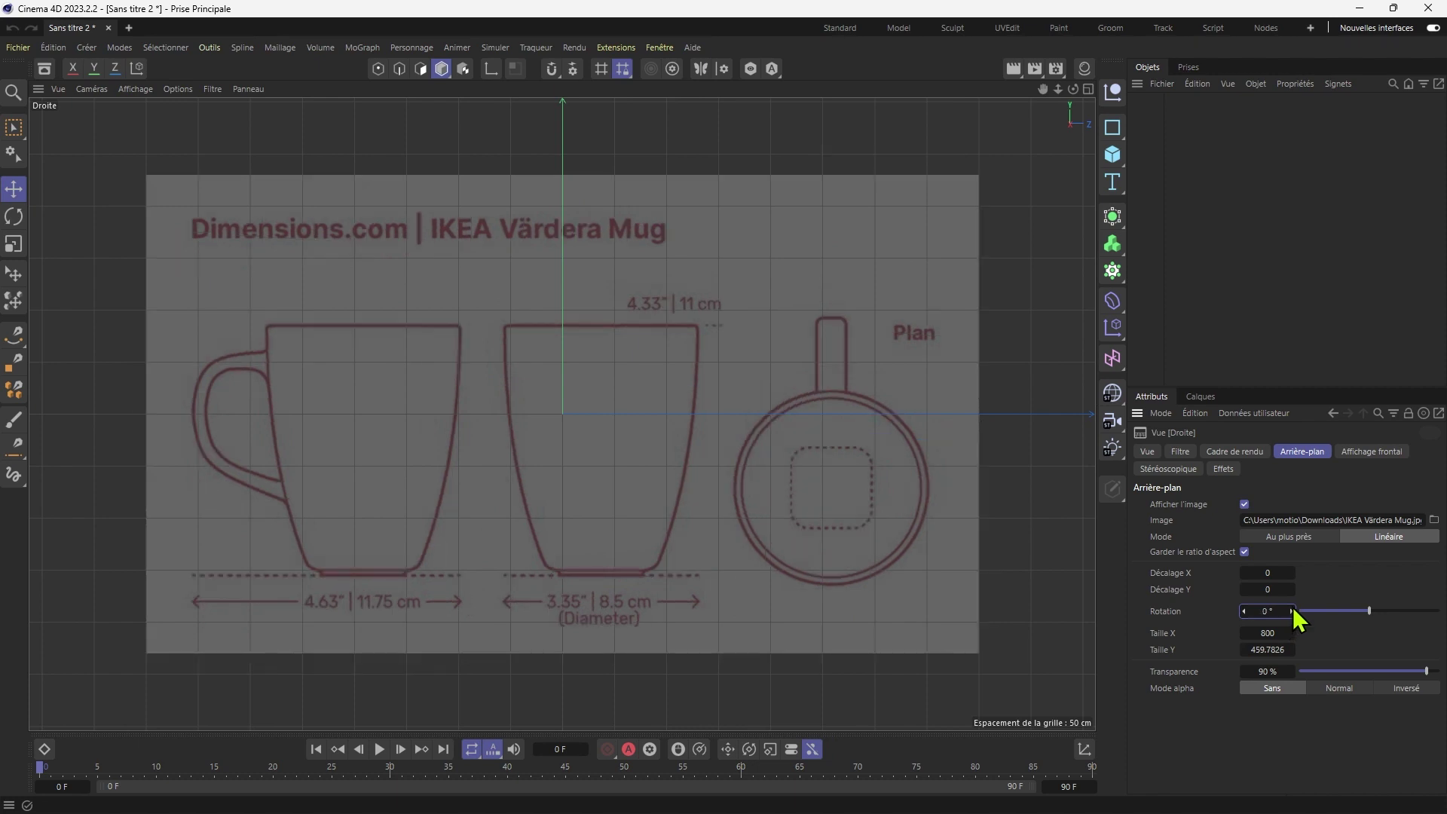
{"action": "left_click_drag", "start_coordinate": [1270, 607], "coordinate": [1302, 608]}
{"action": "right_click", "coordinate": [1290, 615]}
Try background offsets of X 68 and Y -10 and the Normal and Inversé alpha modes, returning alpha to Sans.
{"action": "left_click_drag", "start_coordinate": [1267, 573], "coordinate": [1288, 662]}
{"action": "left_click", "coordinate": [1344, 691]}
{"action": "left_click", "coordinate": [1411, 688]}
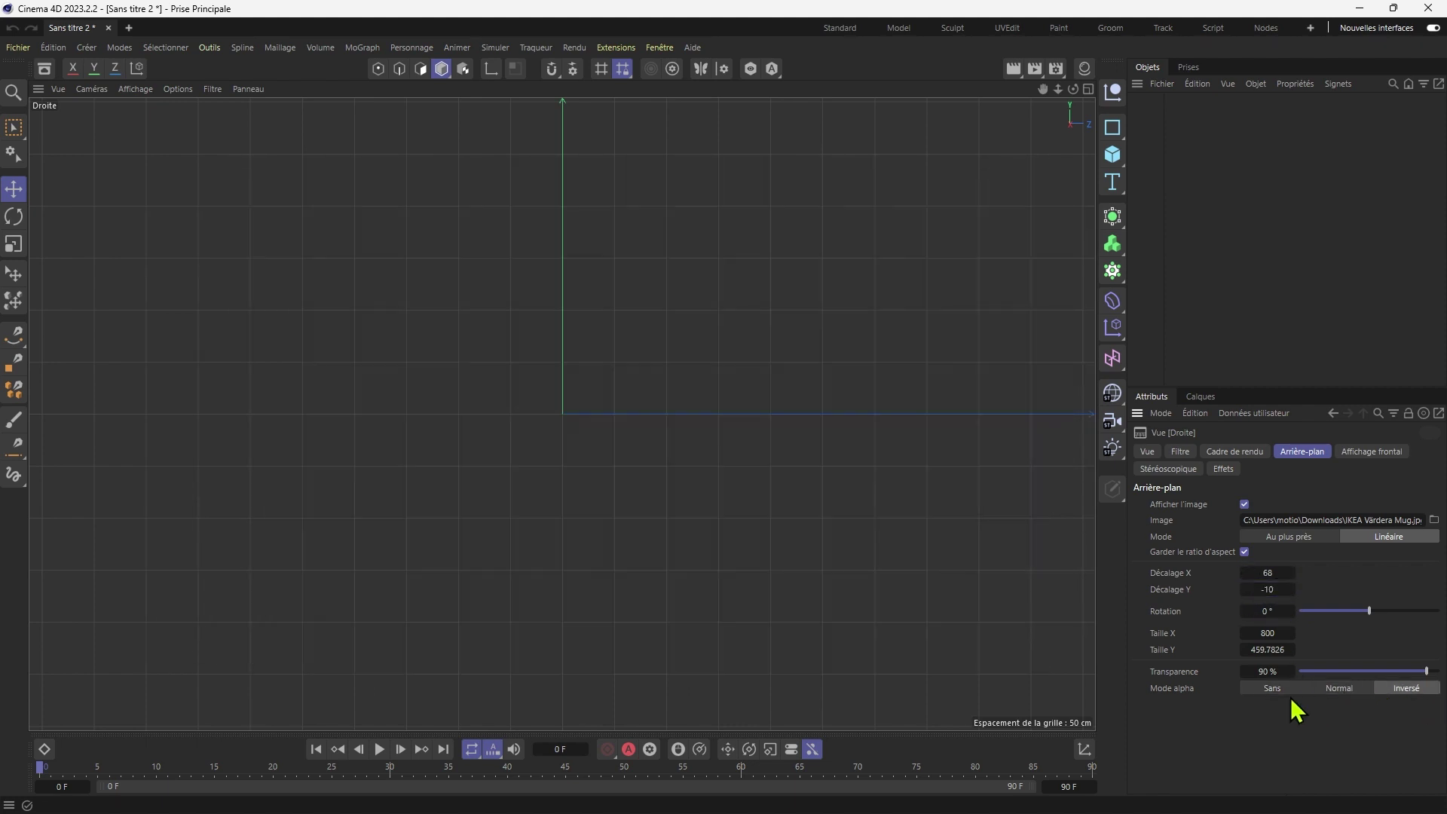
{"action": "left_click", "coordinate": [1279, 687]}
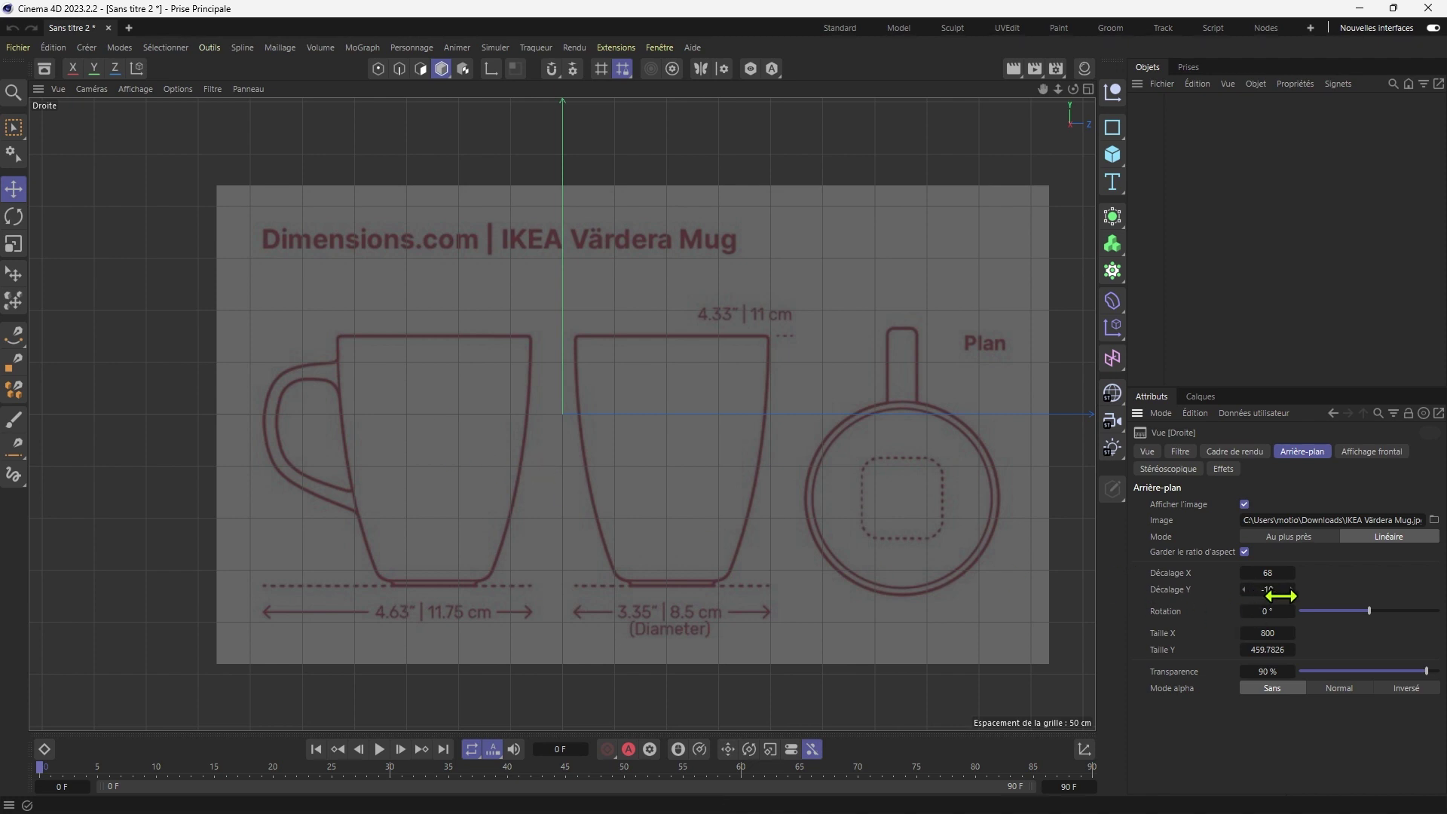
Align the handled mug drawing with the Droite view's origin by setting the background offset to X 191 and Y 156.
{"action": "left_click_drag", "start_coordinate": [1267, 589], "coordinate": [1357, 588]}
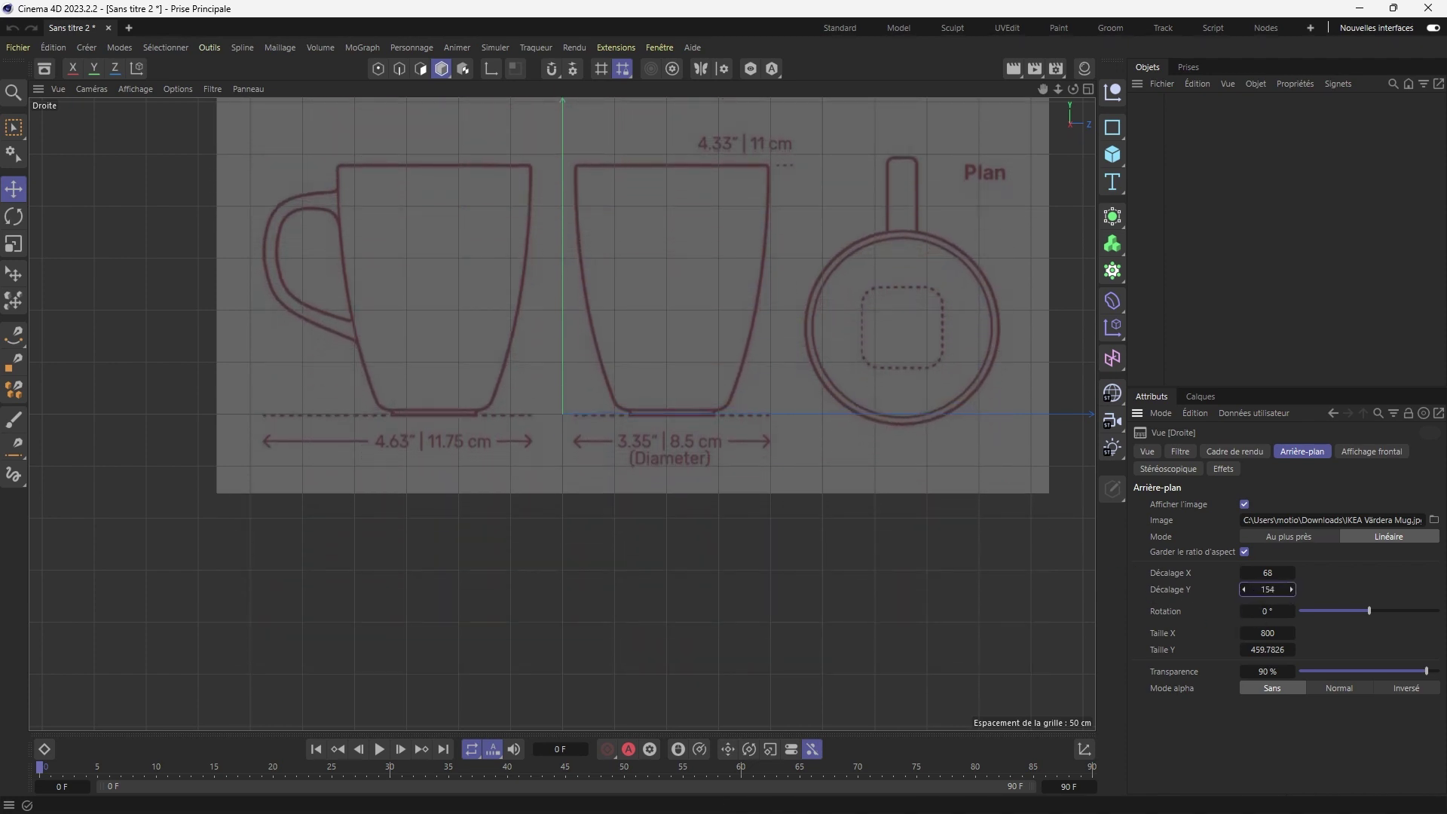
{"action": "left_click", "coordinate": [1292, 589]}
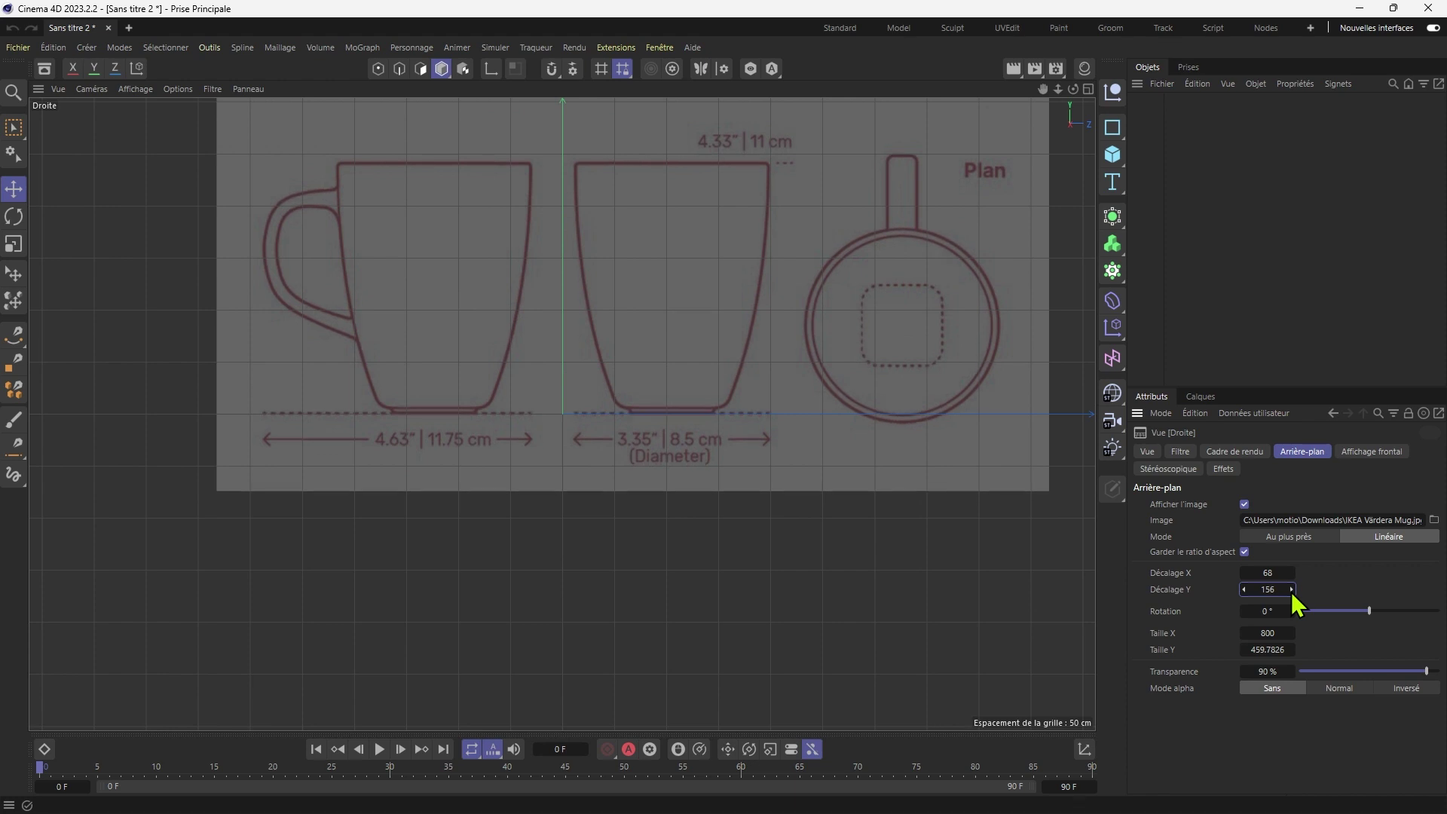
{"action": "left_click_drag", "start_coordinate": [1292, 572], "coordinate": [1242, 573]}
{"action": "left_click", "coordinate": [1242, 573]}
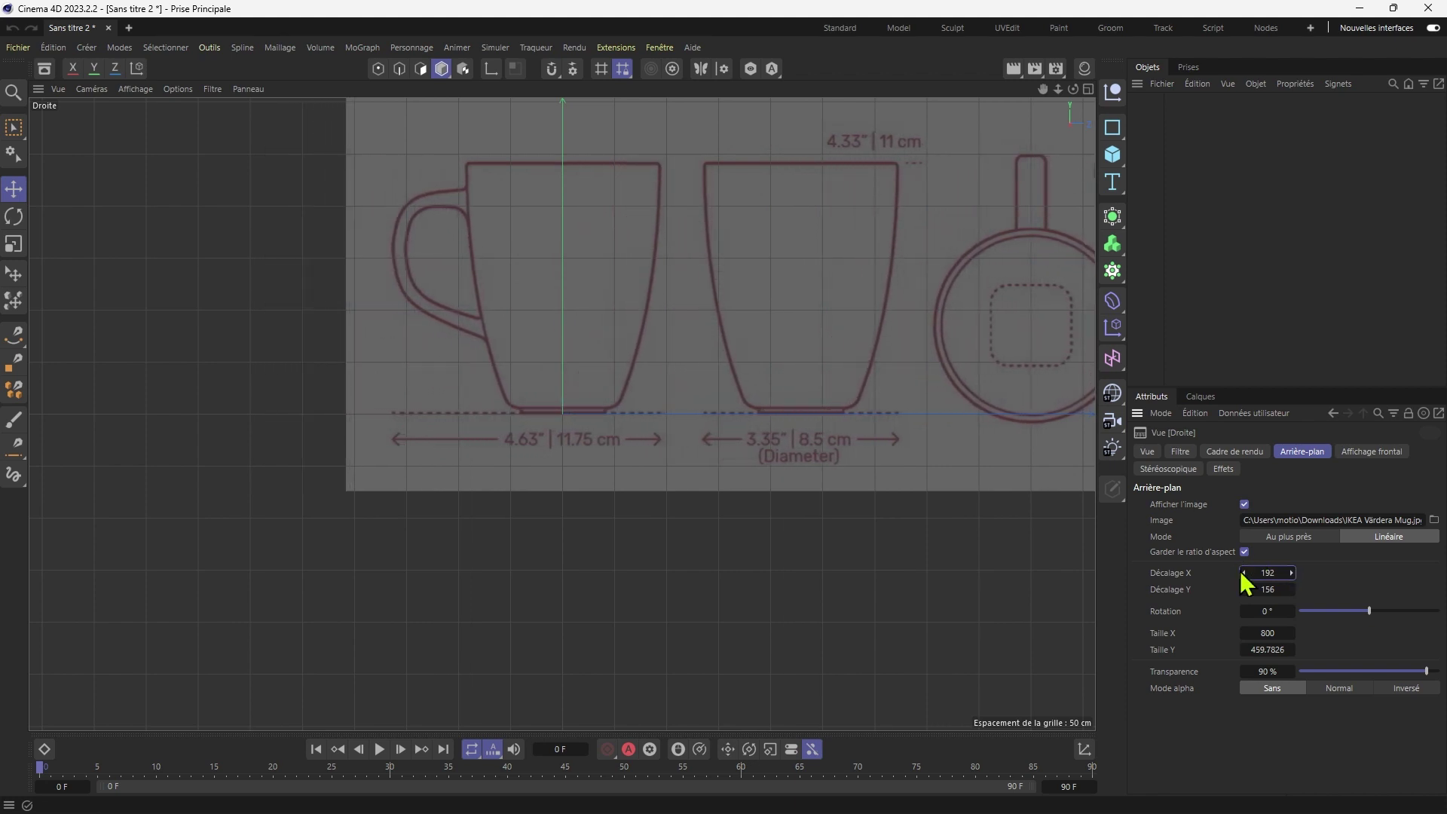
{"action": "left_click", "coordinate": [1242, 572]}
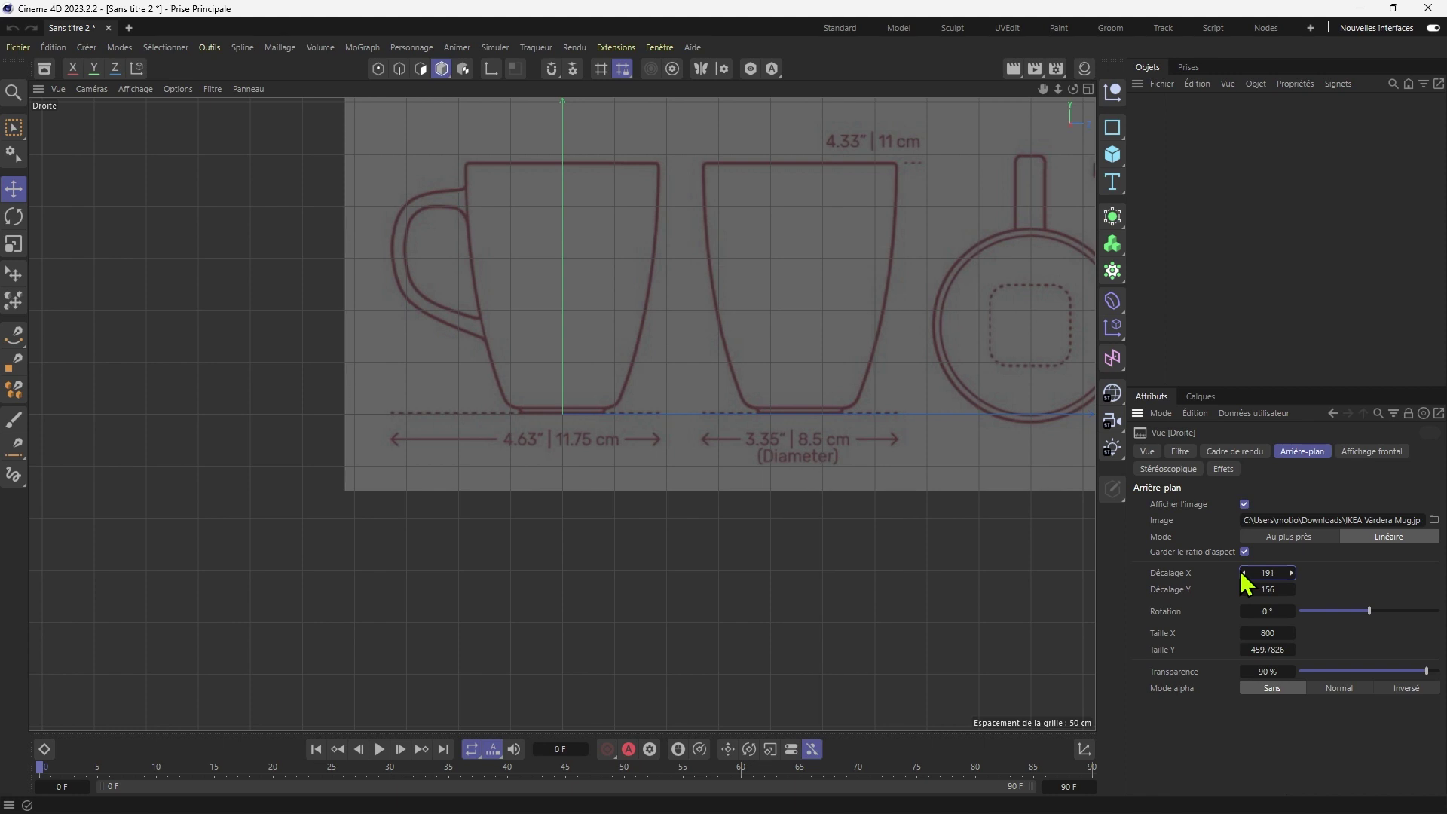
Load the IKEA Värdera Mug image from Téléchargements as the background of the maximised Avant (Front) view.
{"action": "middle_click", "coordinate": [812, 527]}
{"action": "middle_click", "coordinate": [765, 502]}
{"action": "middle_click", "coordinate": [498, 407]}
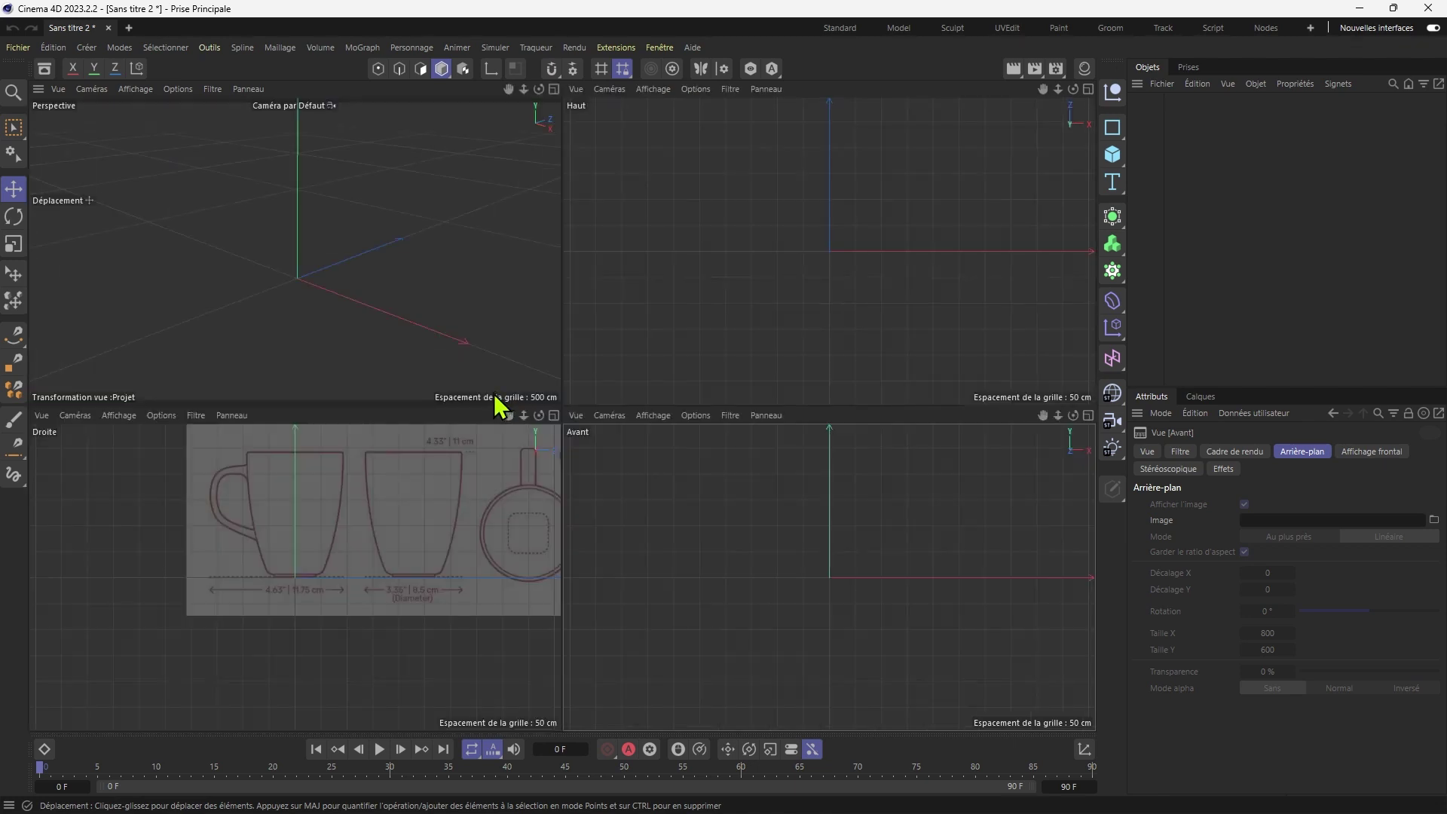
{"action": "middle_click", "coordinate": [482, 514]}
{"action": "middle_click", "coordinate": [459, 473]}
{"action": "middle_click", "coordinate": [609, 485]}
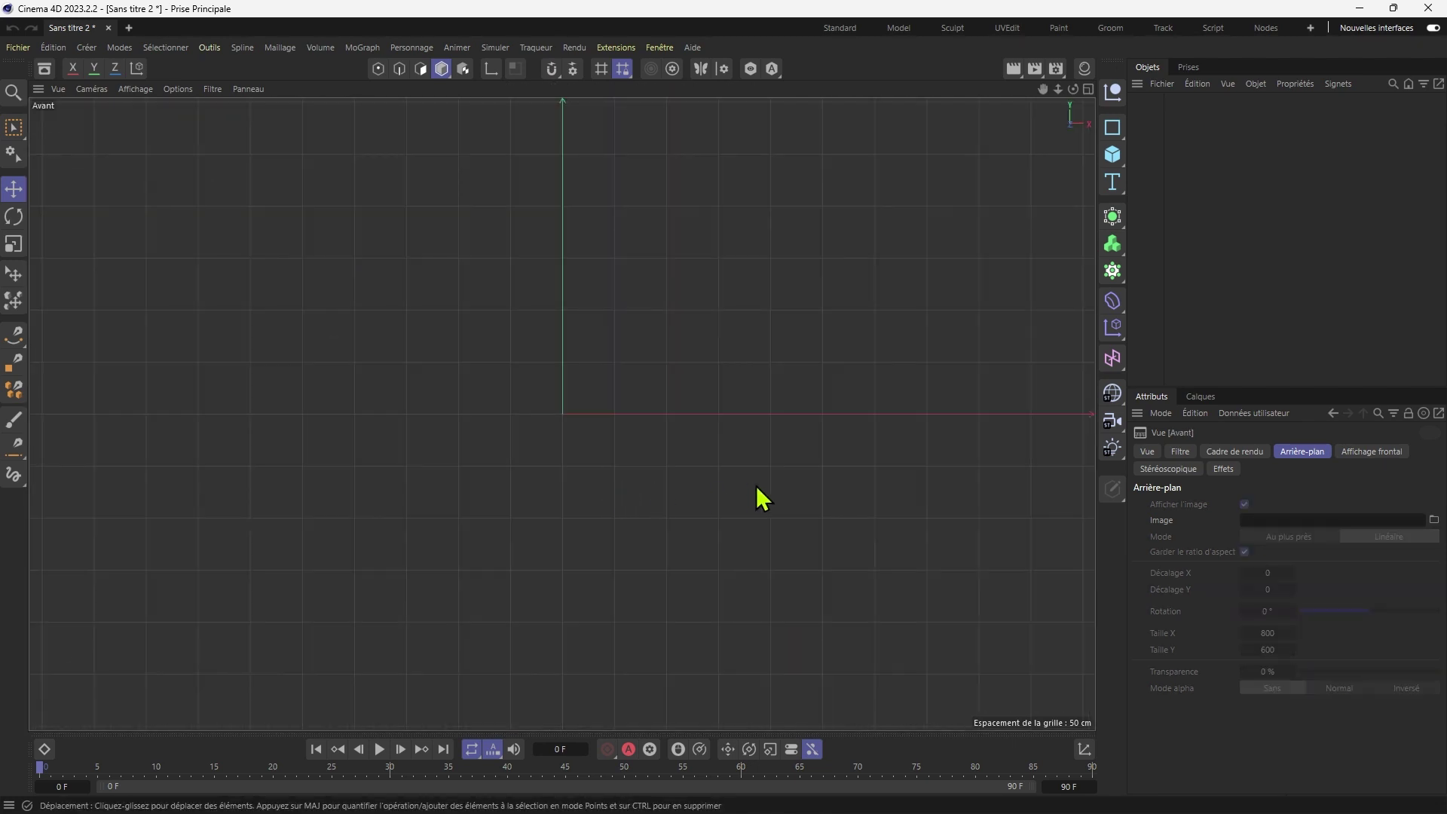
{"action": "left_click", "coordinate": [1433, 520]}
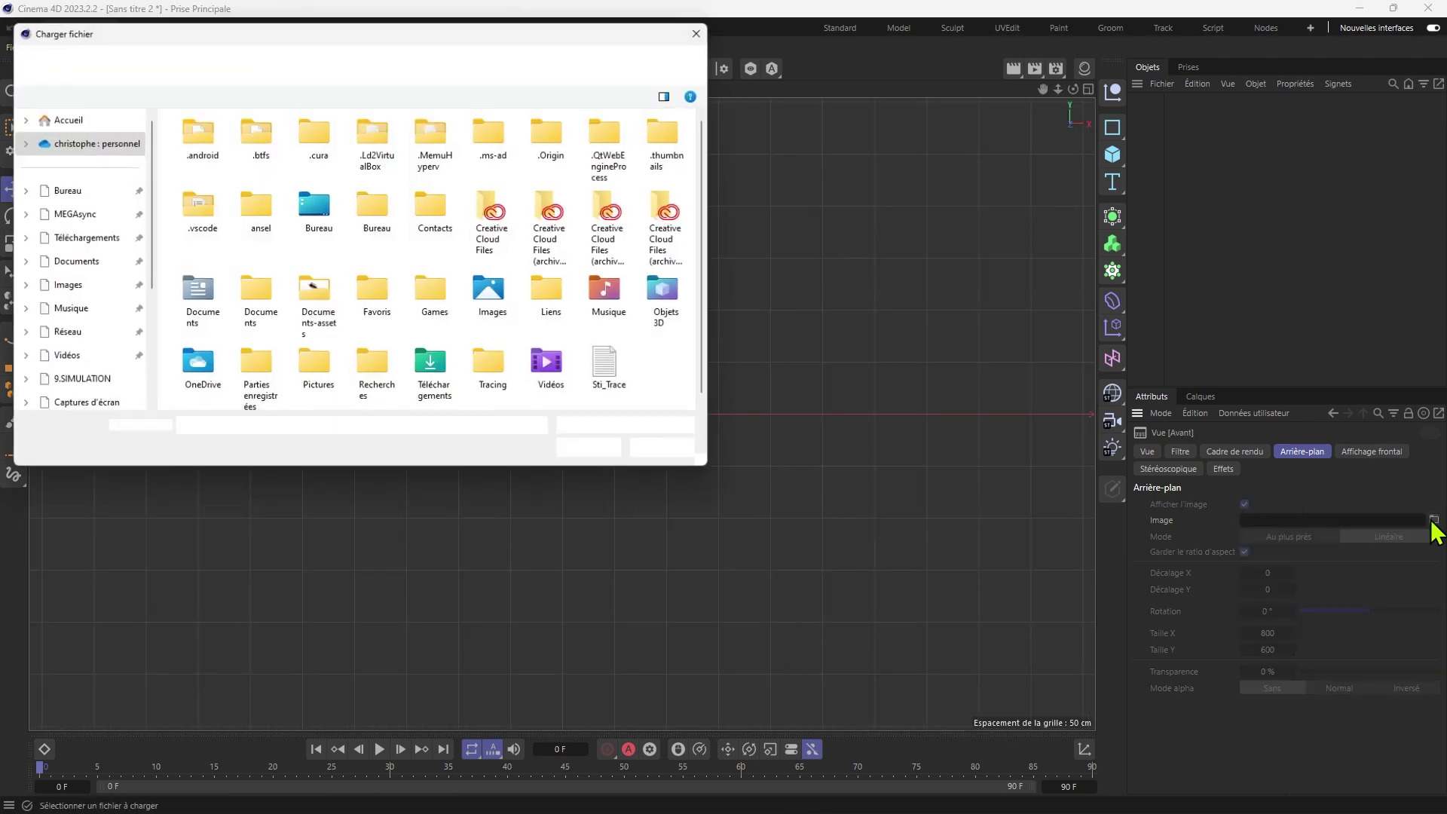
{"action": "left_click", "coordinate": [75, 214]}
{"action": "left_click", "coordinate": [208, 210]}
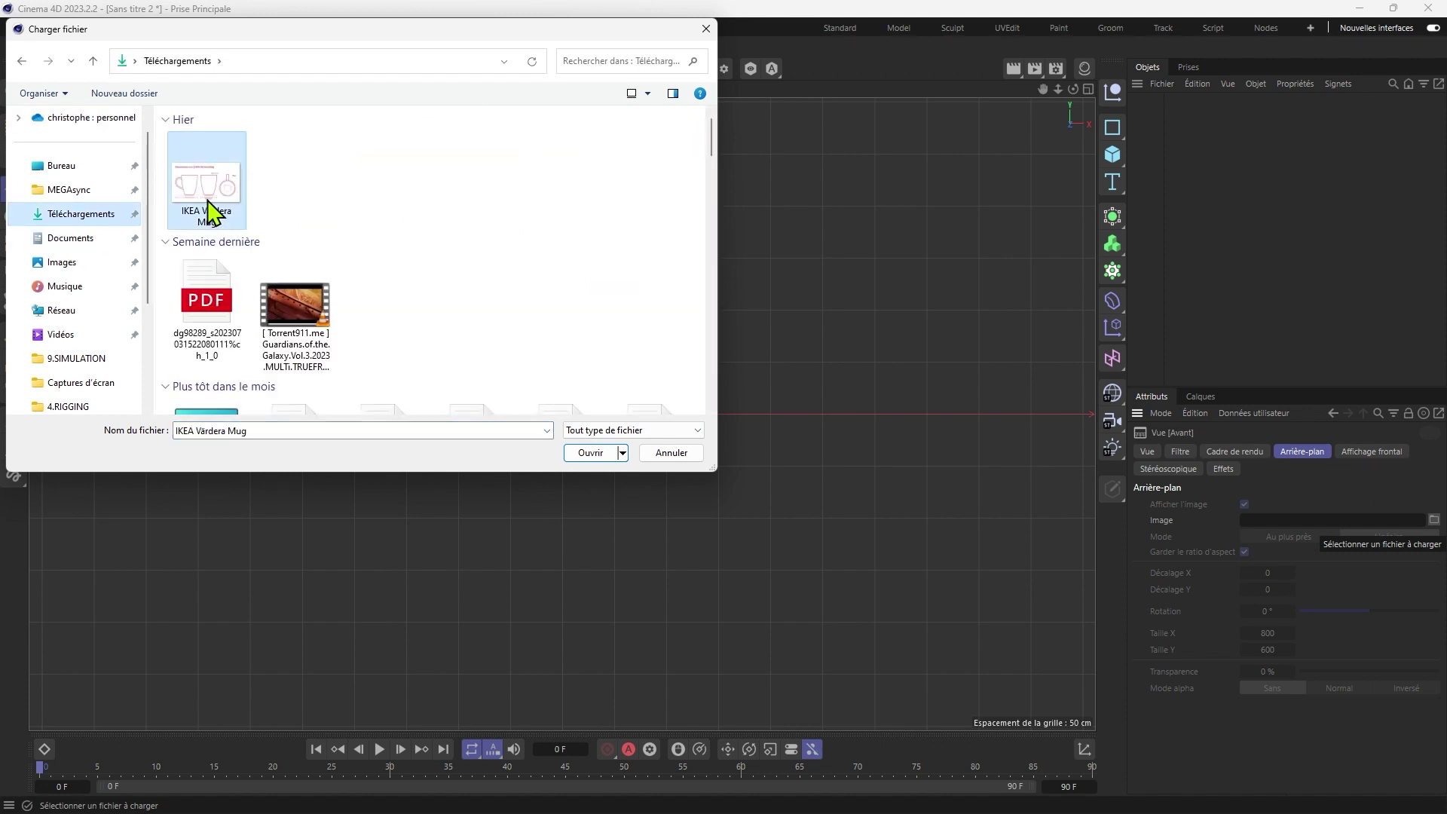
{"action": "double_click", "coordinate": [208, 210]}
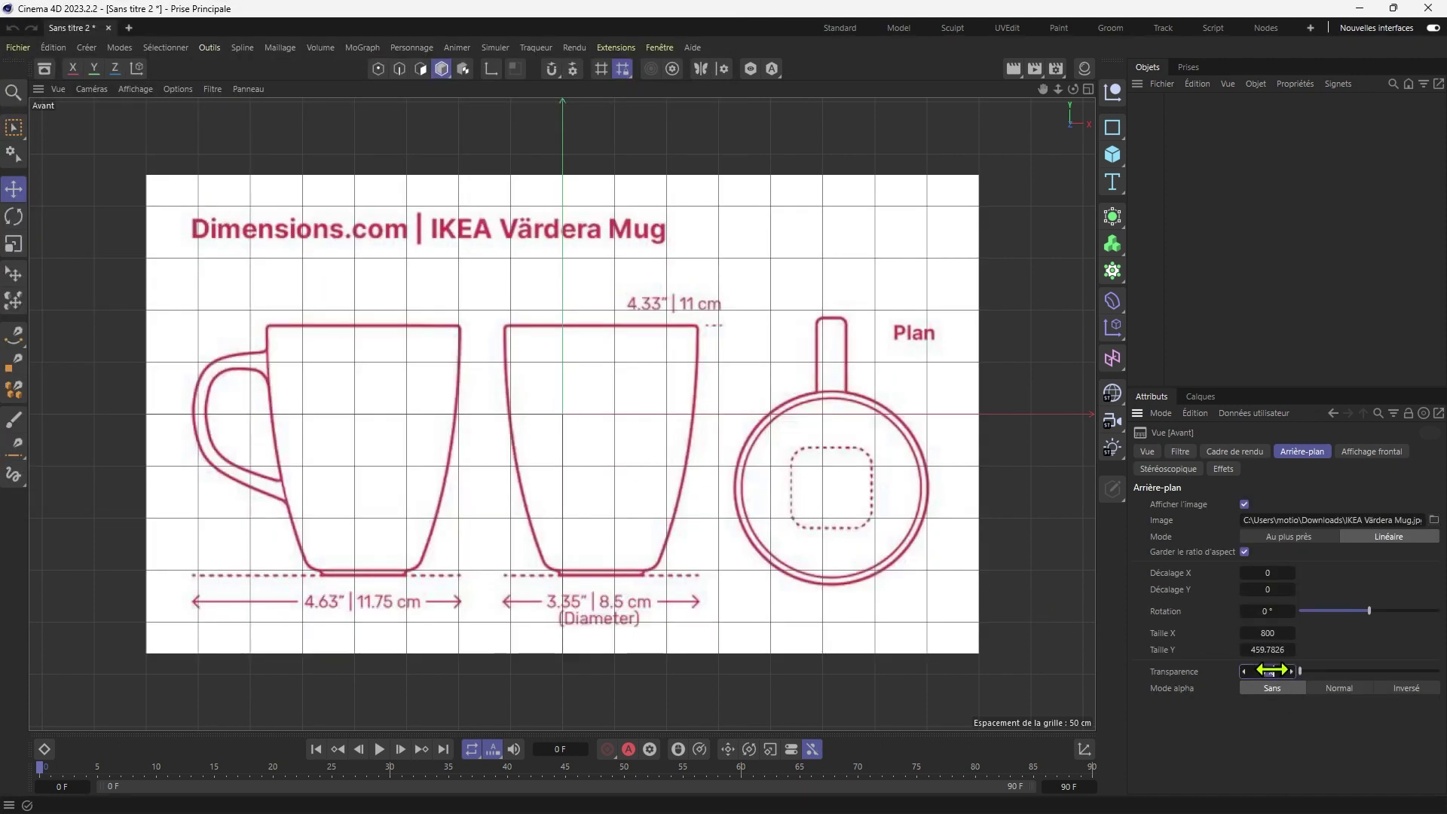
Set the Avant view background's transparency to 90% and its Y offset to 156.
{"action": "left_click_drag", "start_coordinate": [1271, 670], "coordinate": [1273, 669]}
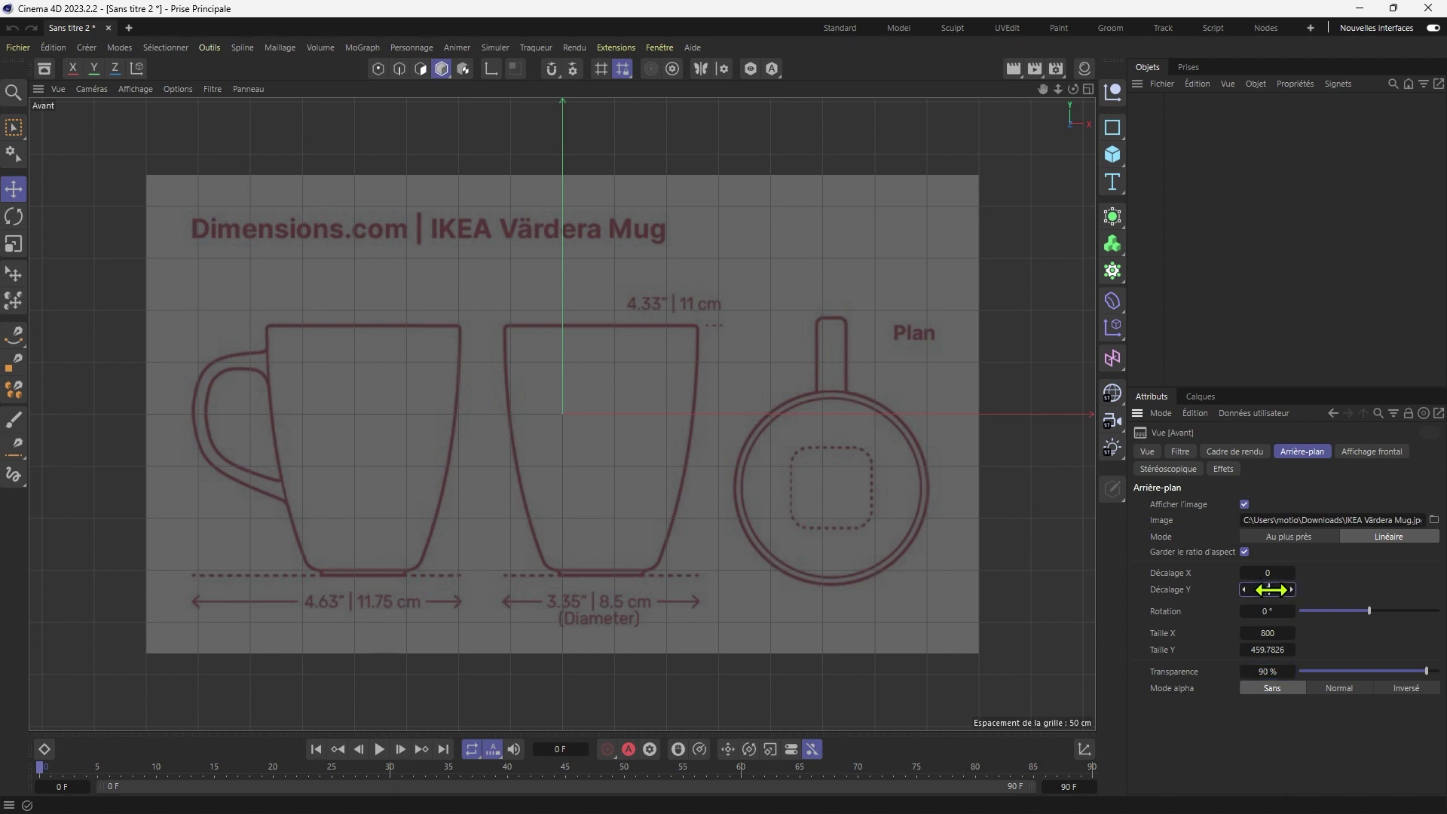
{"action": "left_click_drag", "start_coordinate": [1270, 589], "coordinate": [1272, 589]}
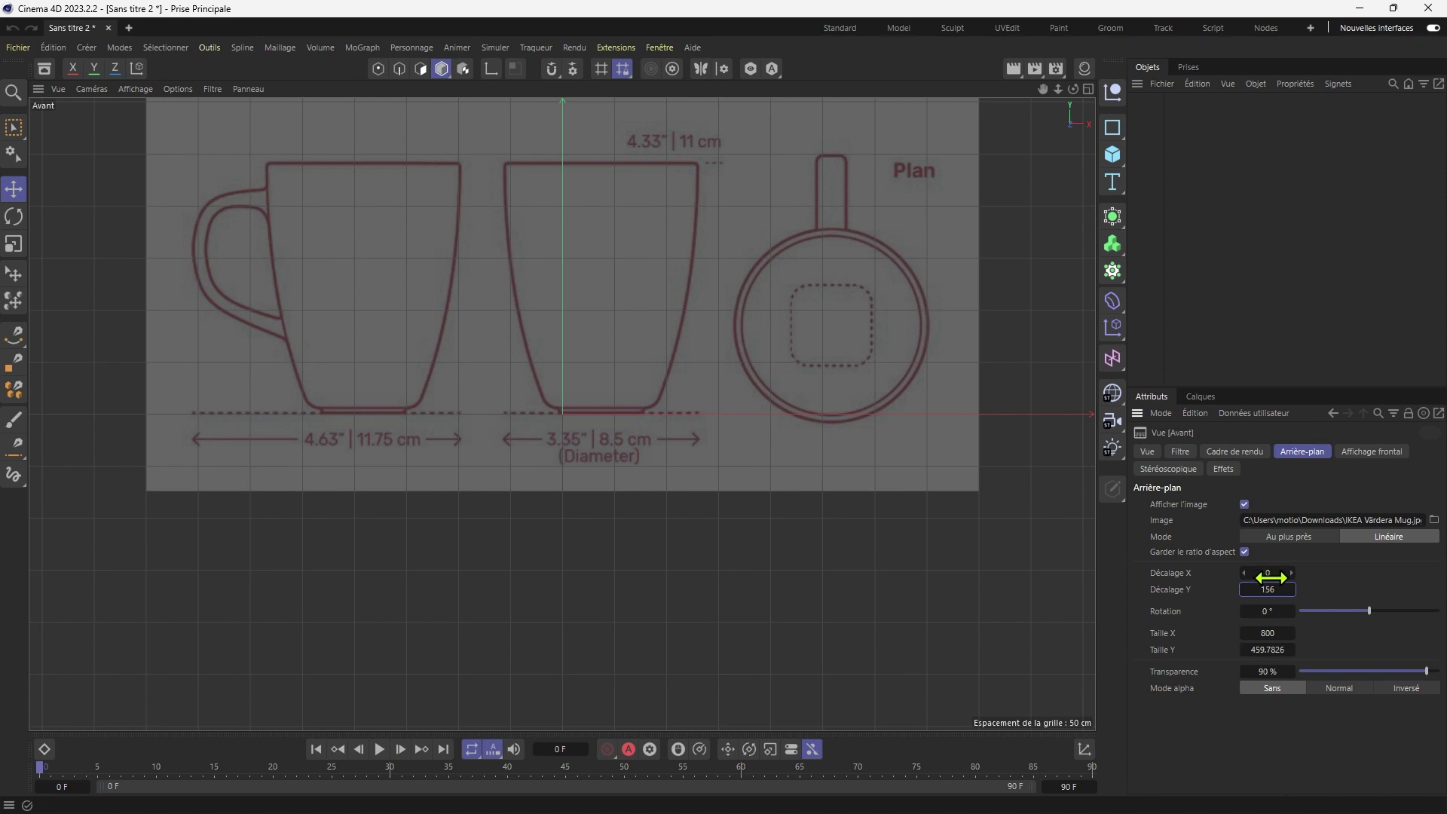
Centre the handleless mug drawing on the Avant view's vertical axis by setting the background's X offset to -39.
{"action": "left_click_drag", "start_coordinate": [1273, 571], "coordinate": [1236, 571]}
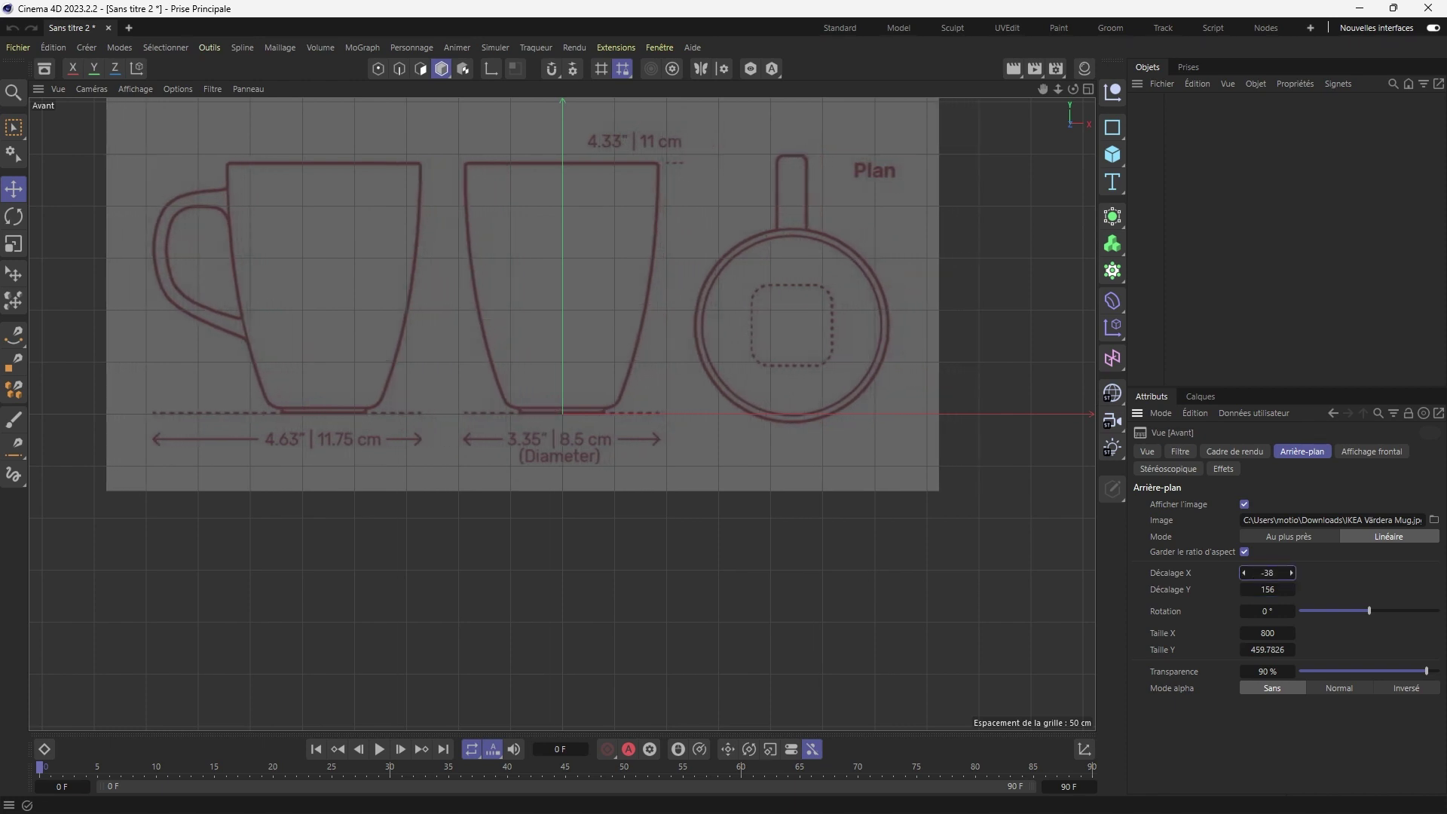
{"action": "left_click", "coordinate": [1242, 572]}
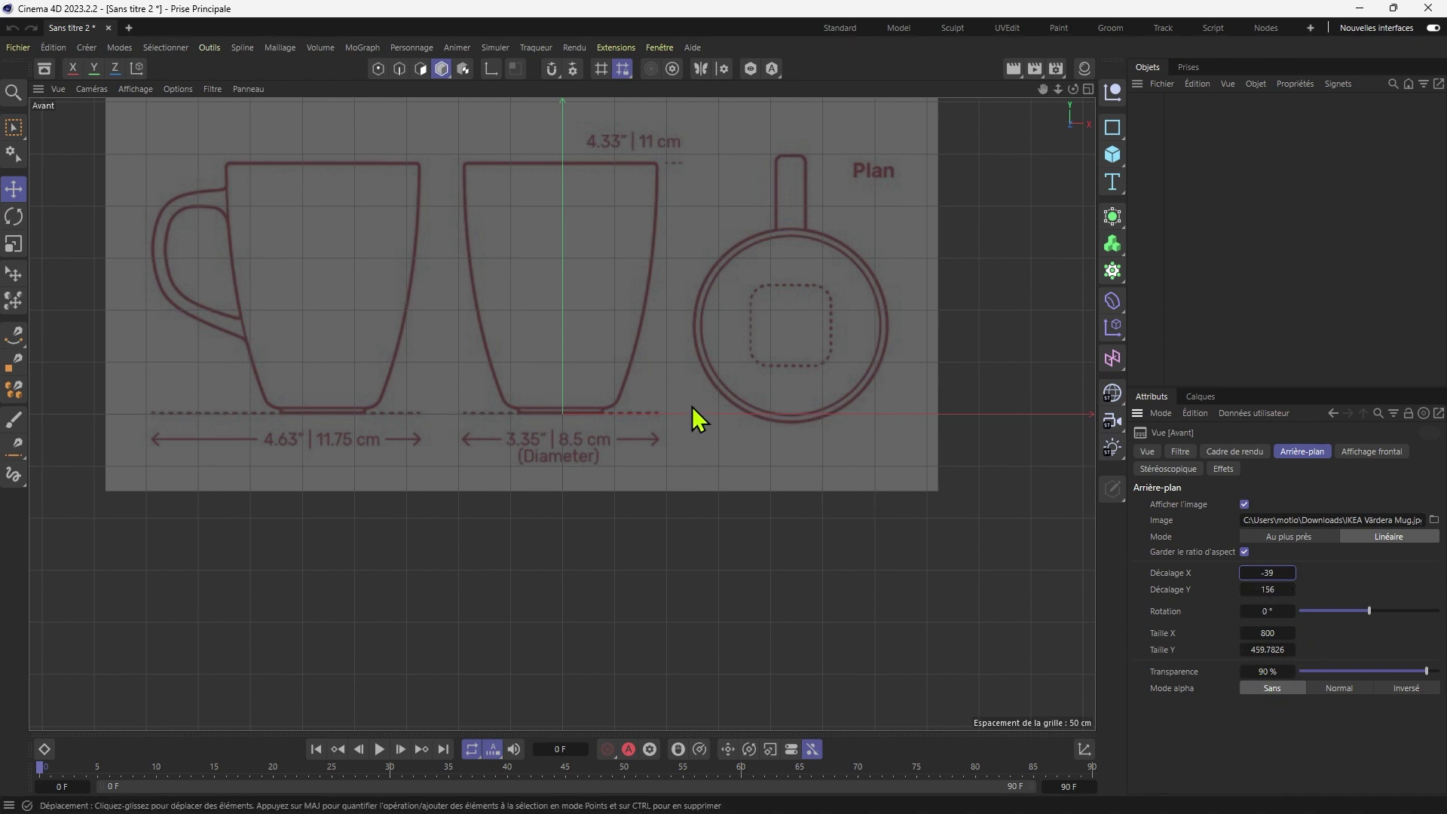
{"action": "scroll", "coordinate": [704, 528], "scroll_direction": "down", "scroll_amount": 3}
{"action": "middle_click", "coordinate": [495, 466]}
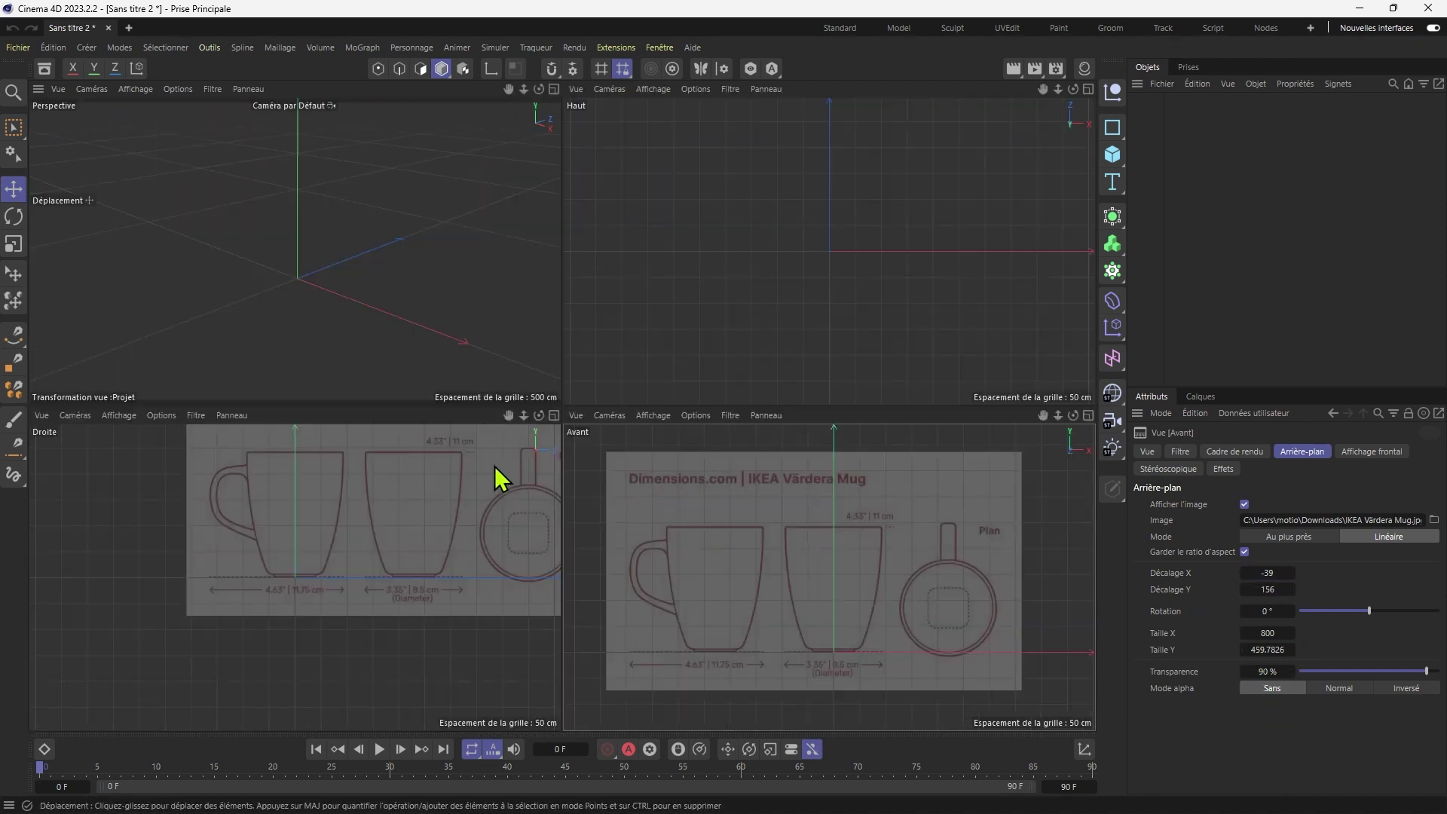
Load the IKEA Värdera Mug image from Téléchargements as the background of the maximised Haut (Top) view.
{"action": "middle_click", "coordinate": [319, 509]}
{"action": "middle_click_drag", "start_coordinate": [543, 387], "coordinate": [422, 520], "text": "alt"}
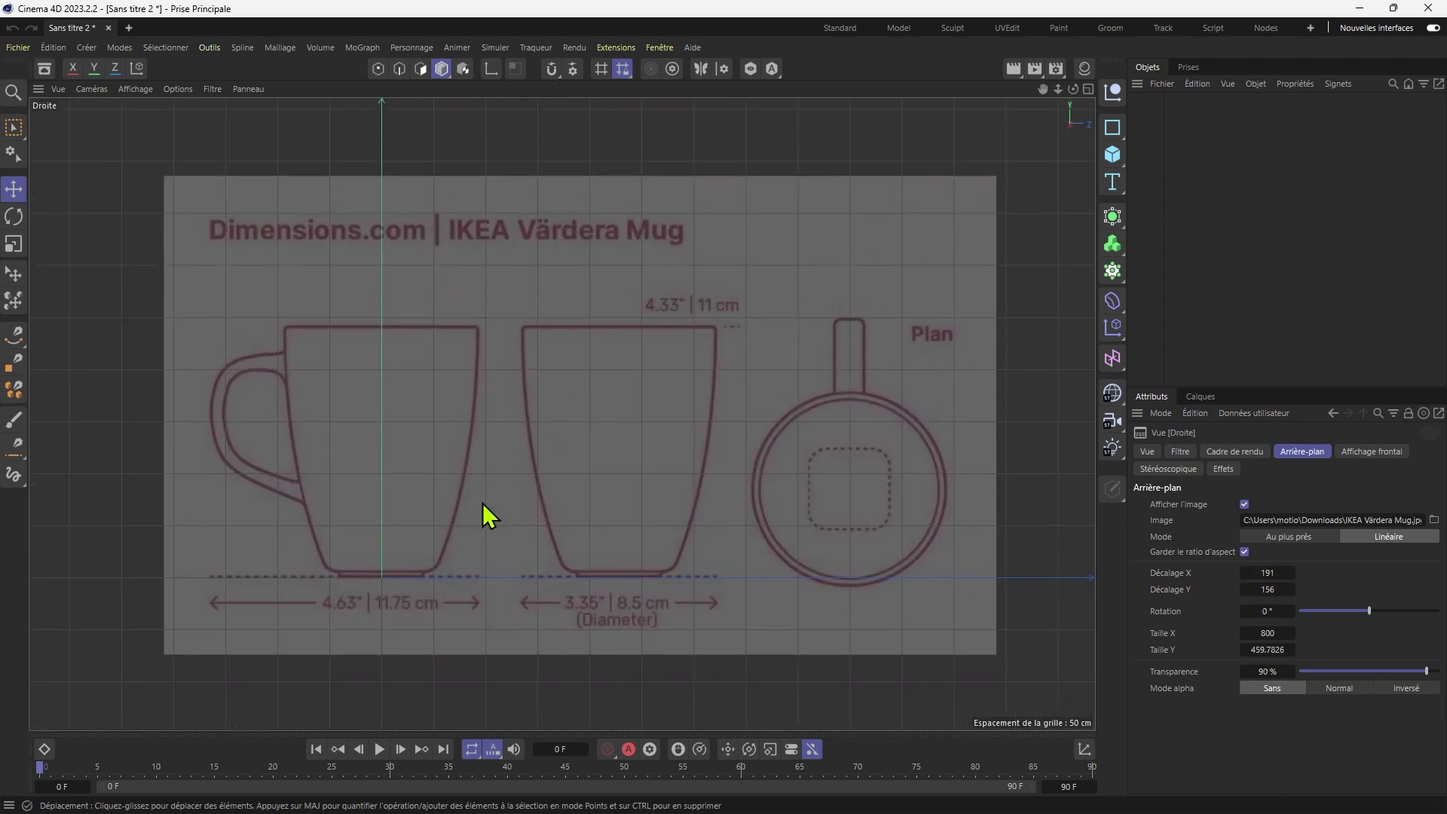
{"action": "middle_click", "coordinate": [490, 516]}
{"action": "middle_click", "coordinate": [790, 385]}
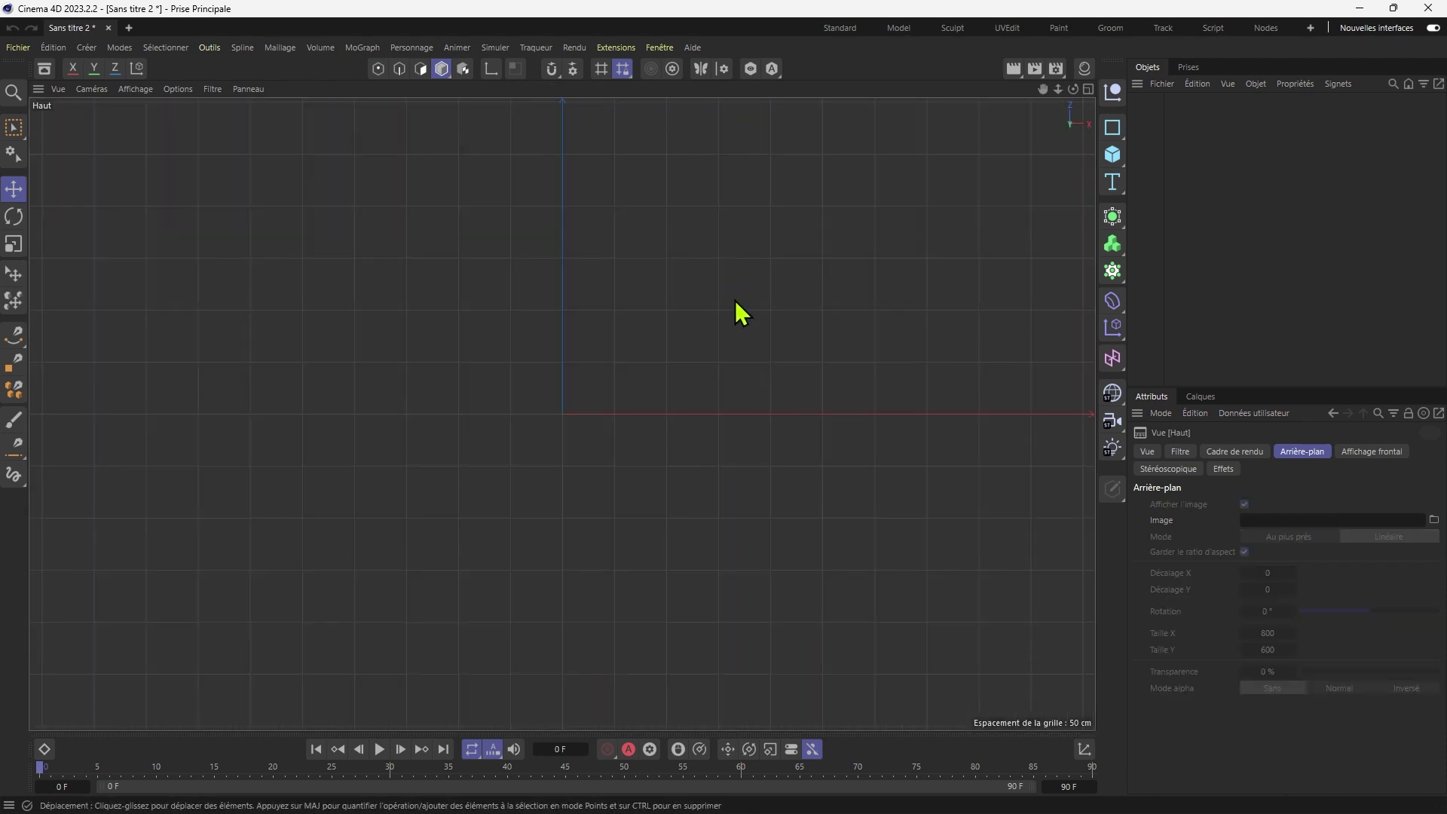
{"action": "left_click", "coordinate": [1434, 519]}
{"action": "left_click", "coordinate": [79, 217]}
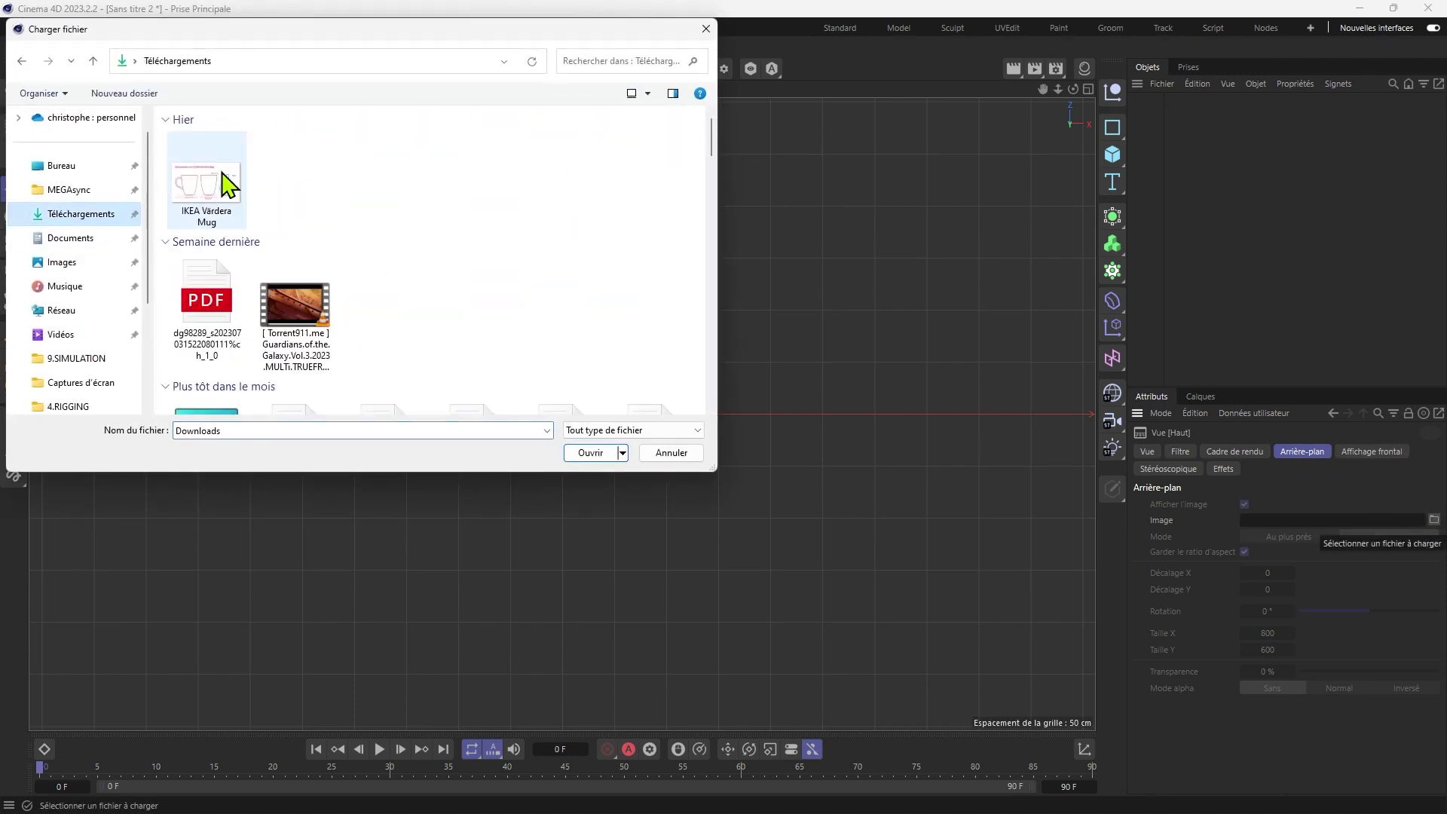
{"action": "double_click", "coordinate": [226, 184]}
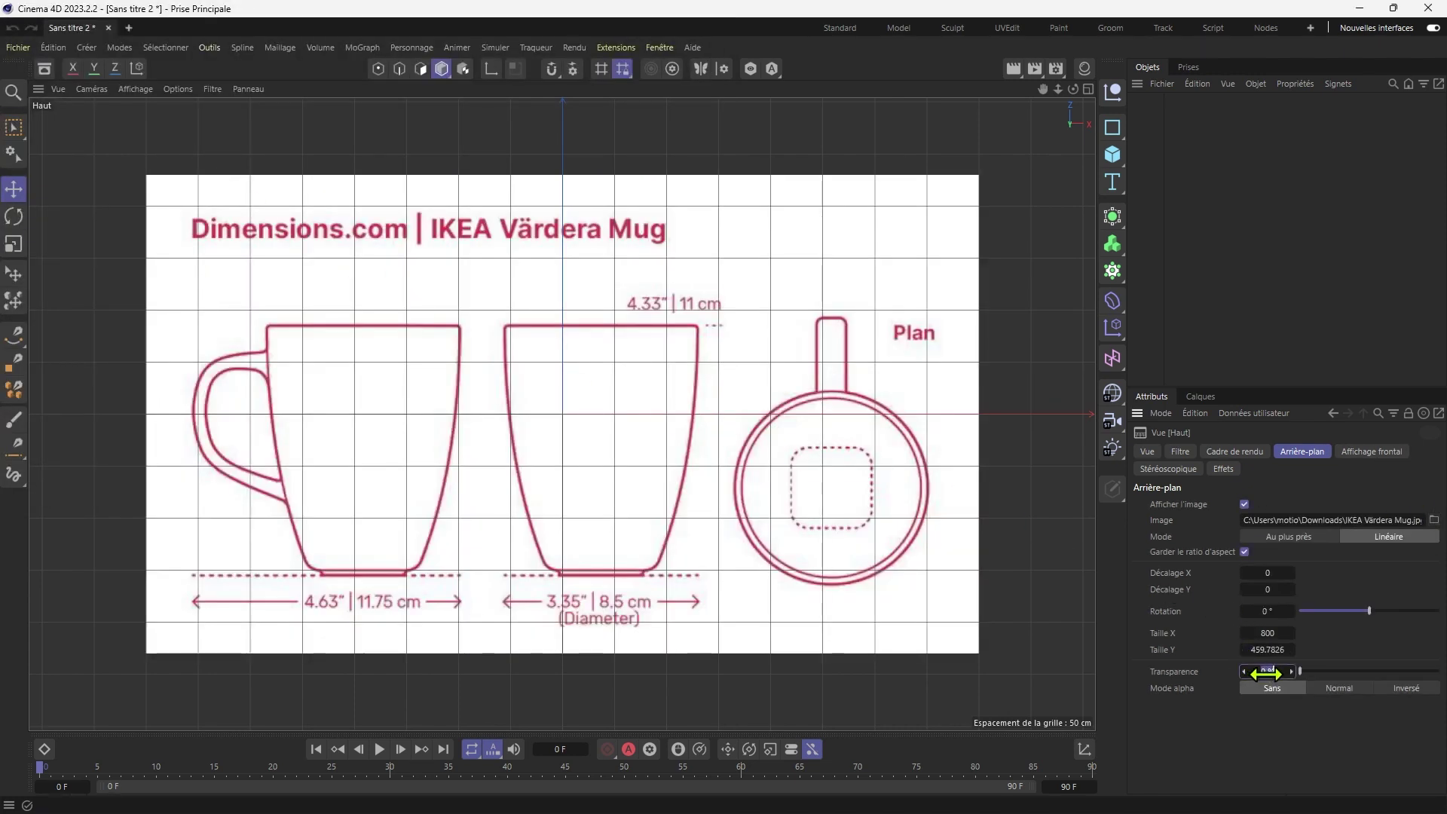
Set the Haut view background's transparency to 90% and centre the plan drawing on the origin with offsets X -258 and Y 71.
{"action": "left_click_drag", "start_coordinate": [1266, 673], "coordinate": [1267, 673]}
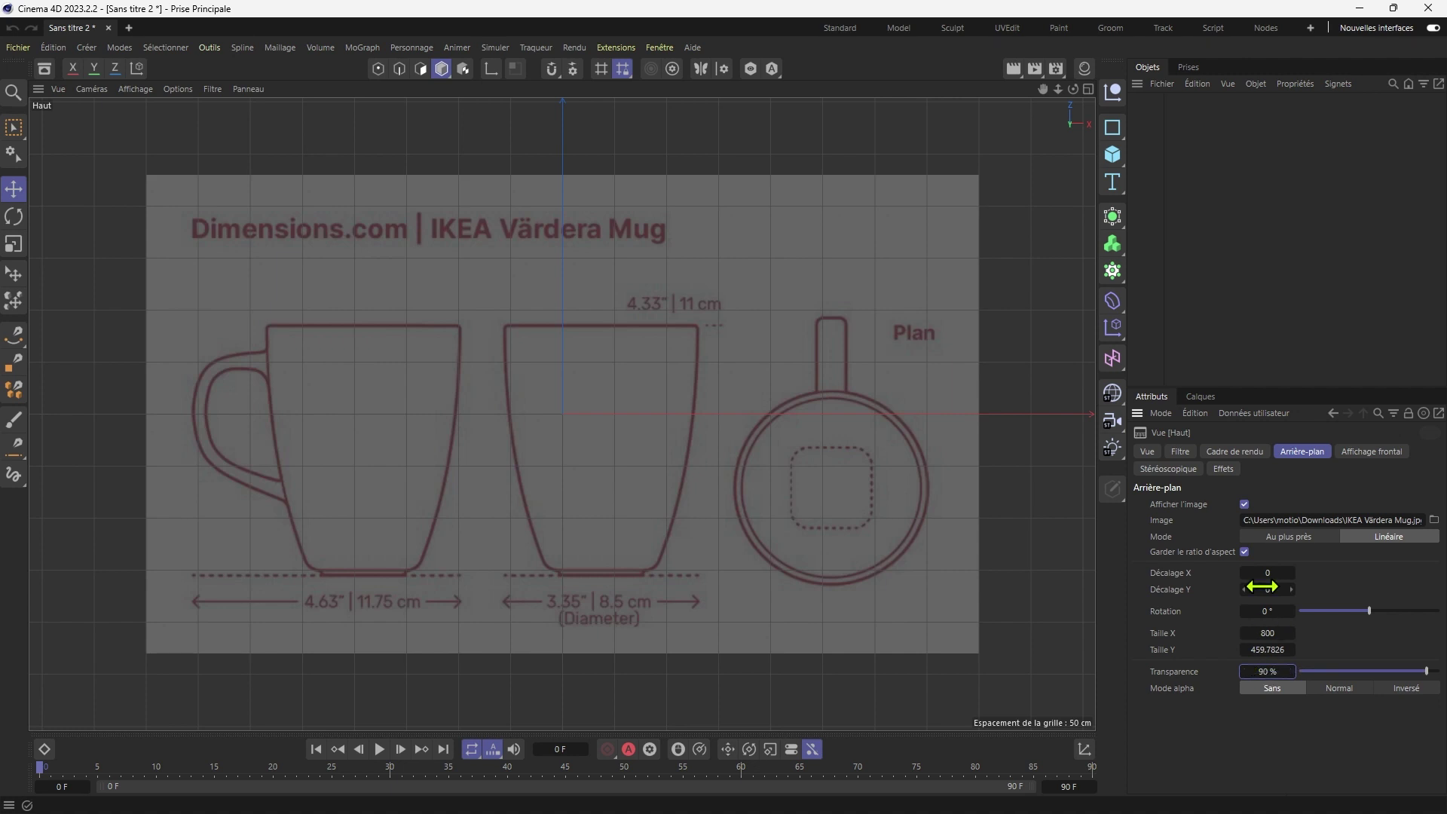
{"action": "left_click_drag", "start_coordinate": [1266, 591], "coordinate": [1184, 579]}
{"action": "left_click", "coordinate": [1291, 572]}
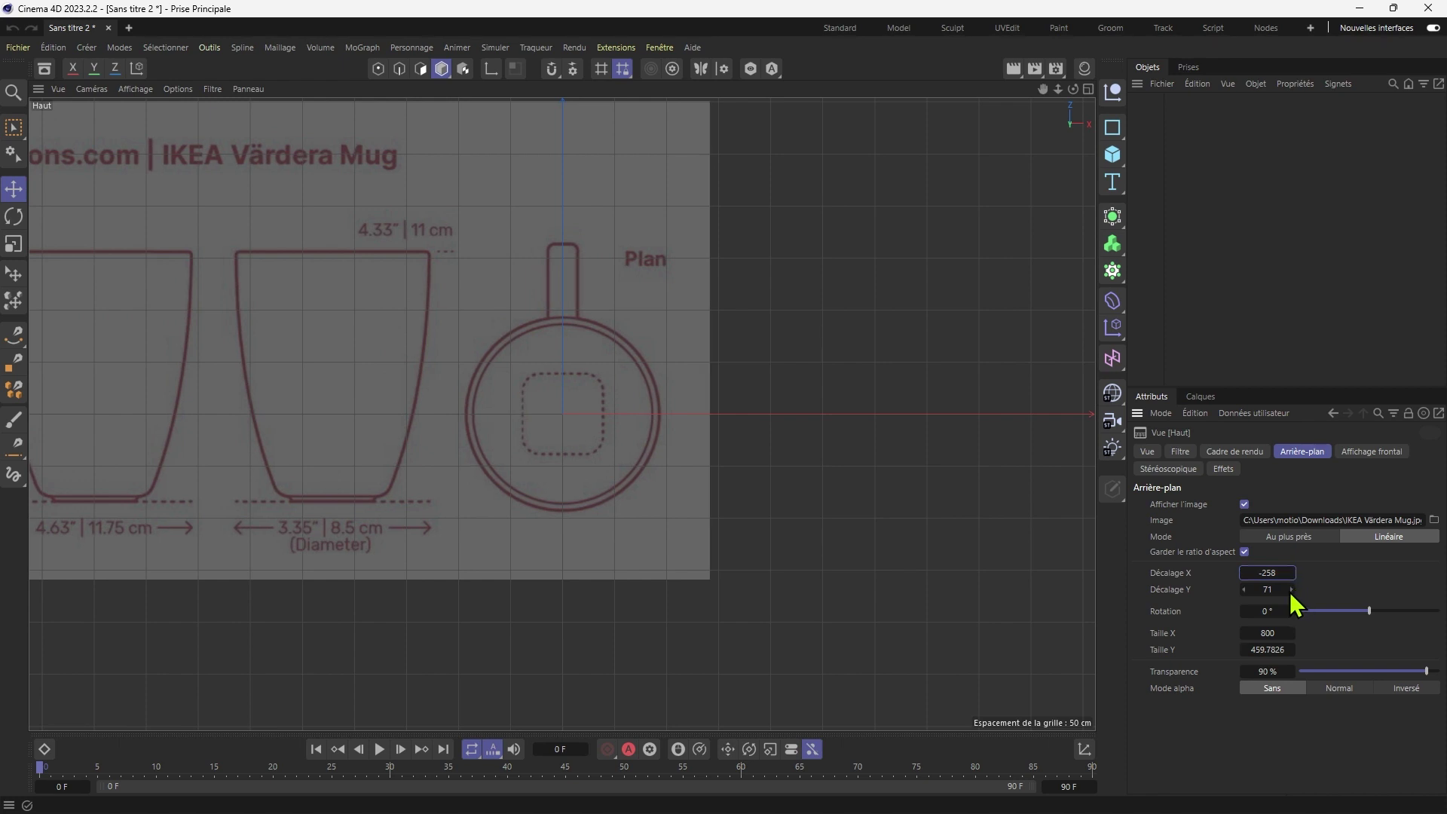
{"action": "middle_click", "coordinate": [745, 469]}
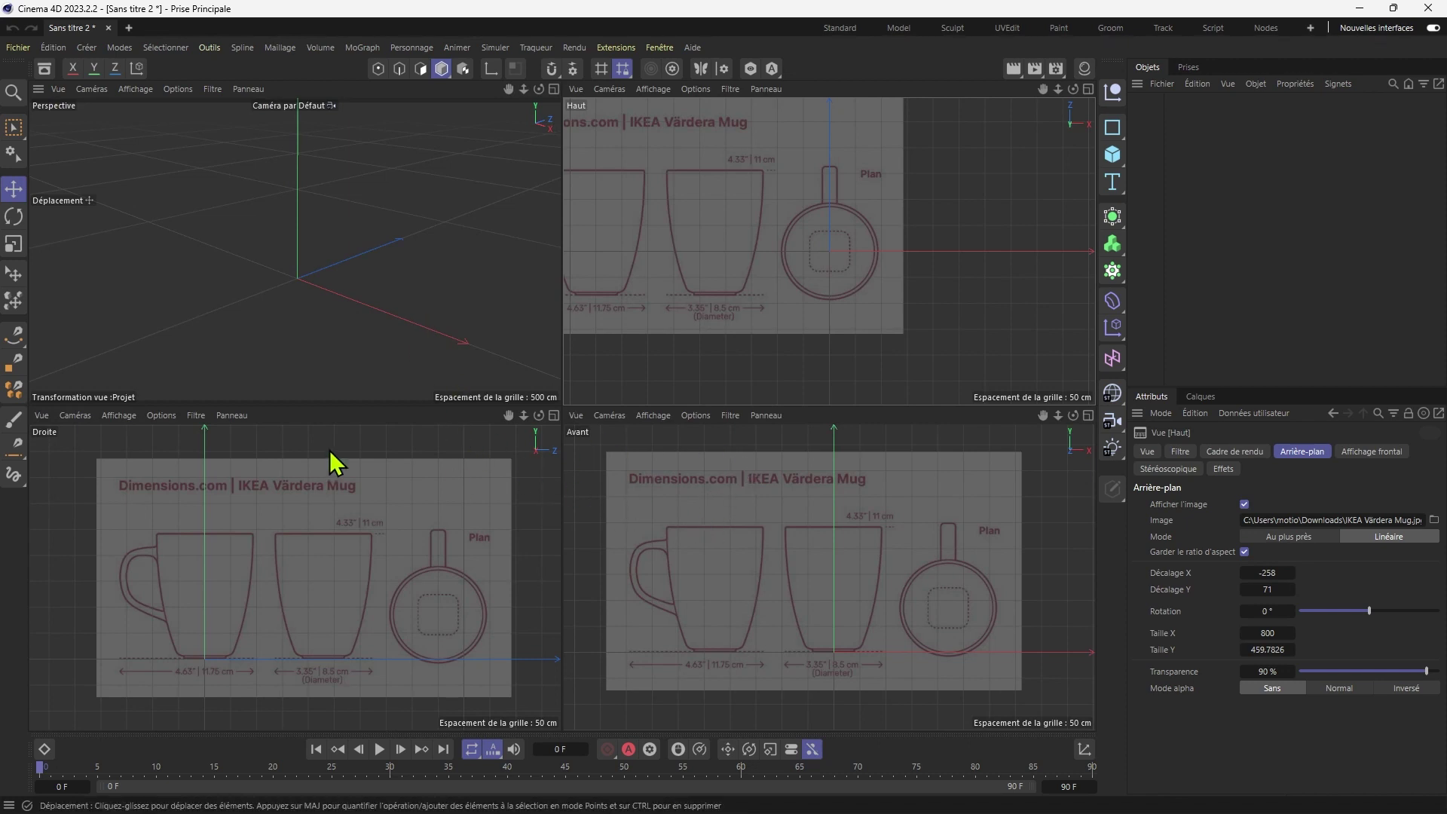
{"action": "middle_click", "coordinate": [362, 257]}
{"action": "mouse_move", "coordinate": [652, 418]}
{"action": "left_mouse_down", "text": "alt"}
{"action": "mouse_move", "coordinate": [652, 439]}
{"action": "mouse_move", "coordinate": [640, 418]}
{"action": "left_mouse_up", "text": "alt"}
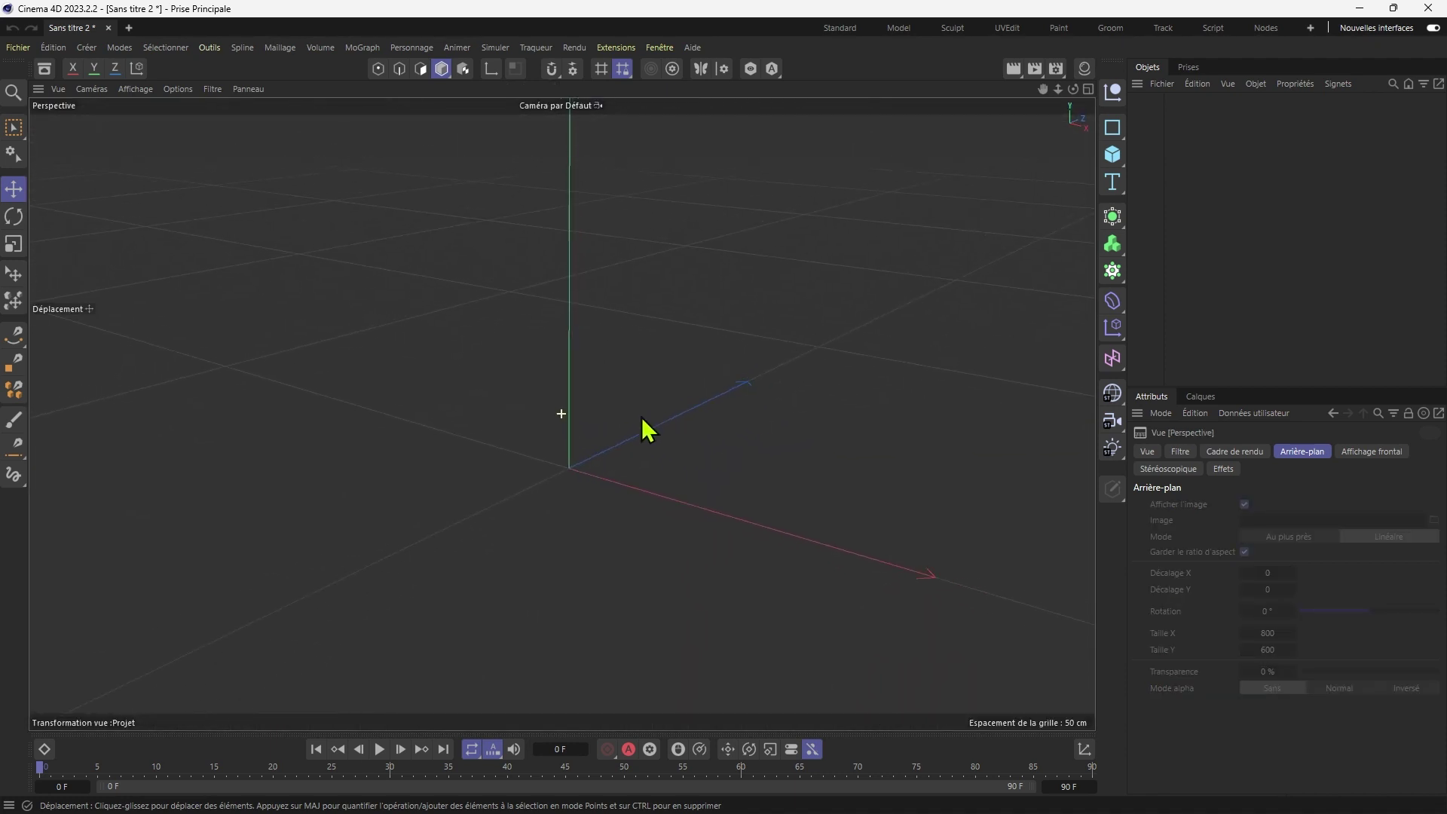
{"action": "middle_click", "coordinate": [617, 454]}
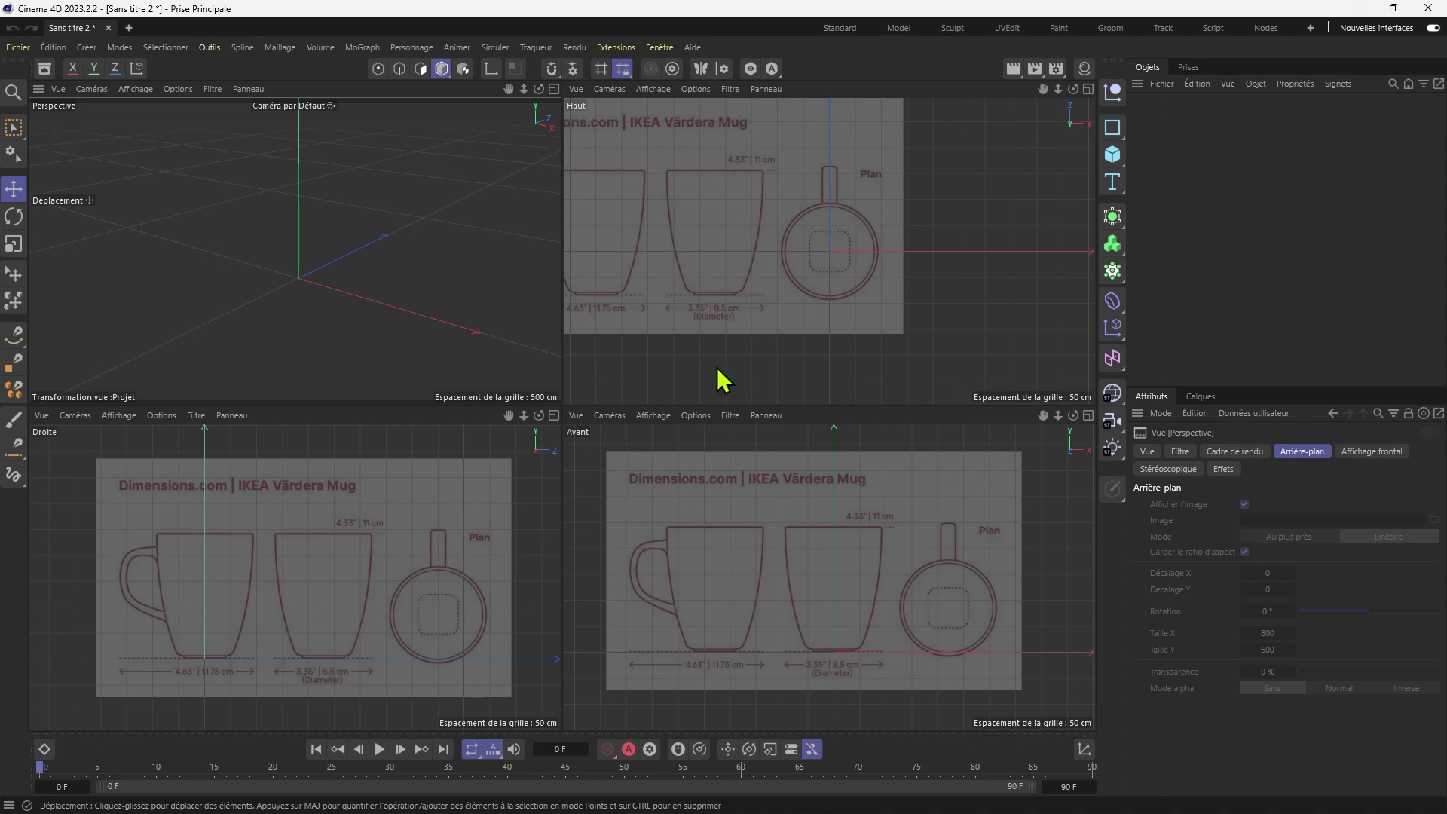
Add a cylinder and raise it in the Droite view so that its base sits at the bottom of the handled mug's body.
{"action": "middle_click", "coordinate": [494, 497]}
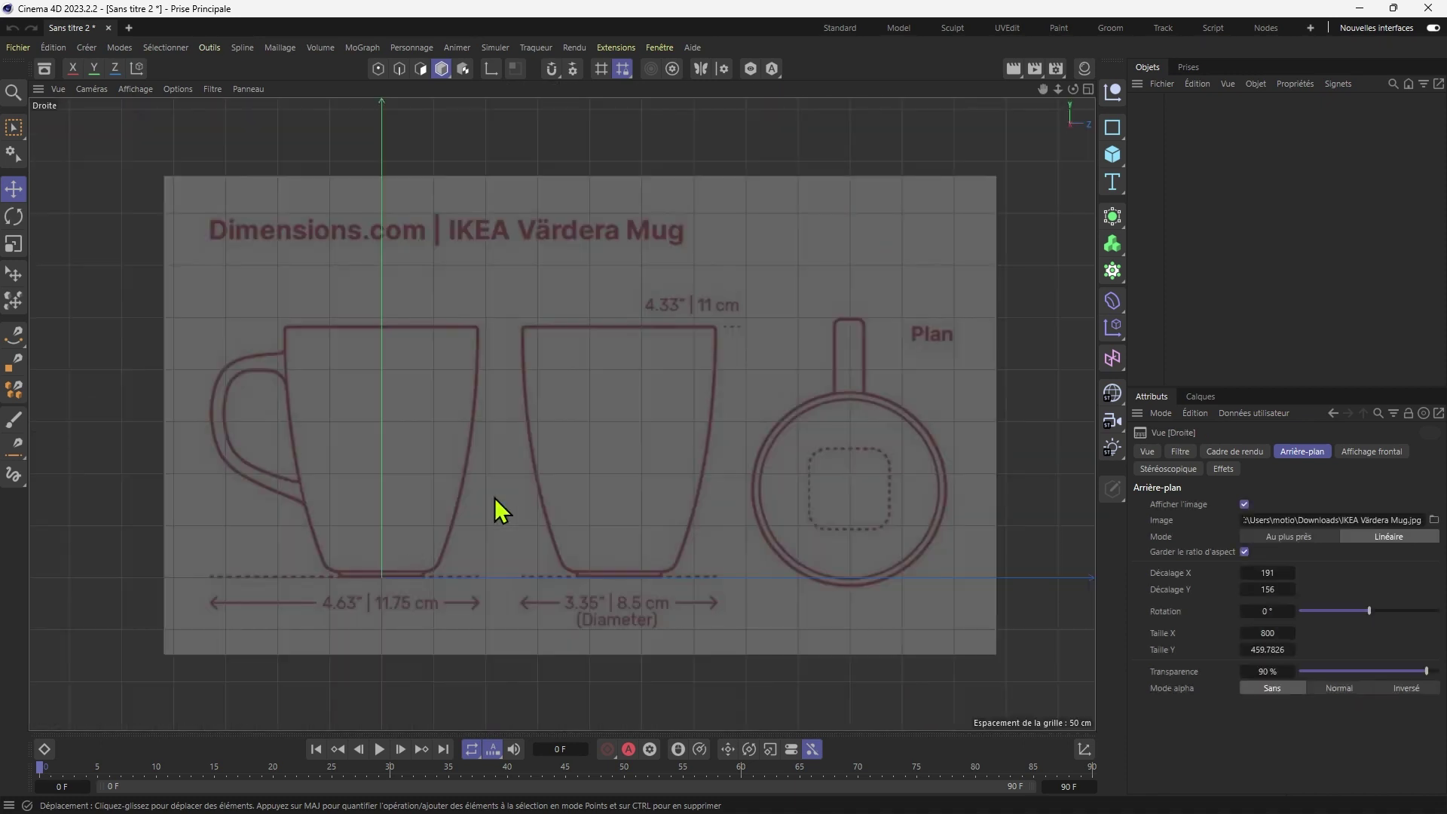
{"action": "left_click", "coordinate": [1112, 159]}
{"action": "key", "text": "ctrl+z"}
{"action": "left_click", "coordinate": [1112, 155]}
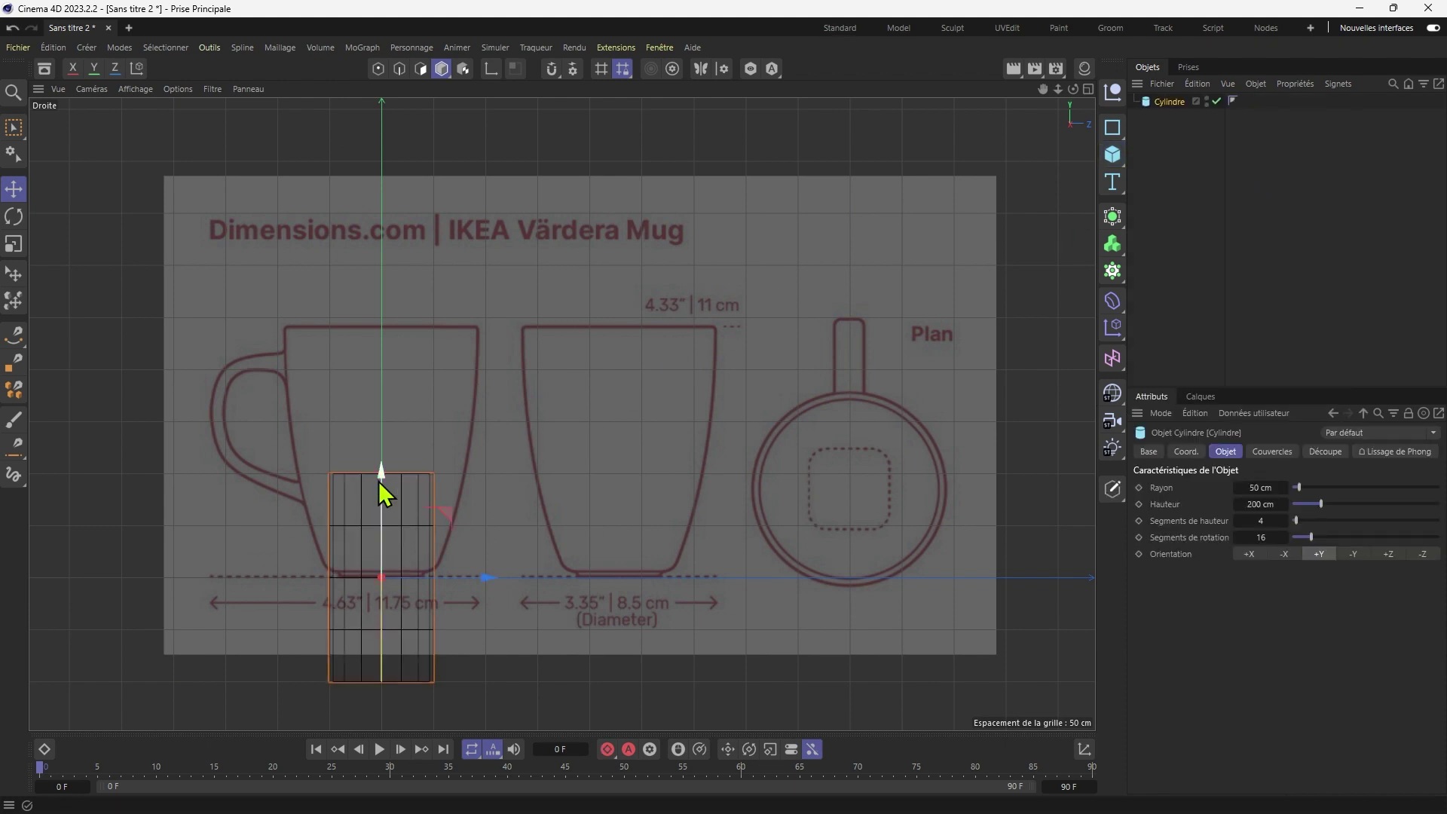
{"action": "left_click", "coordinate": [1112, 155]}
{"action": "left_click_drag", "start_coordinate": [383, 472], "coordinate": [387, 409]}
{"action": "key", "text": "ctrl+z"}
{"action": "left_click_drag", "start_coordinate": [382, 499], "coordinate": [380, 342]}
{"action": "scroll", "coordinate": [394, 499], "scroll_direction": "up", "scroll_amount": 3}
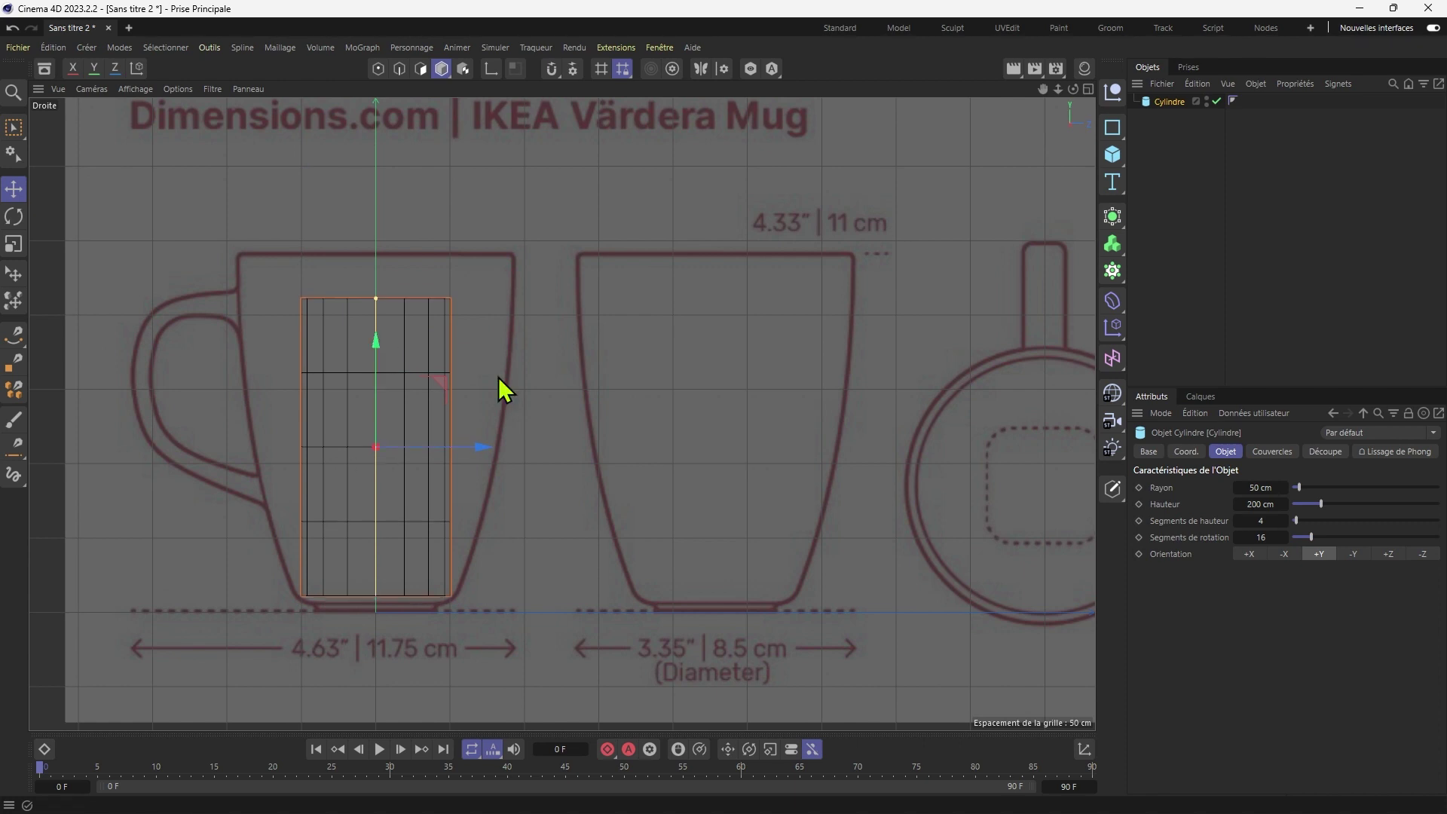
Set the cylinder's radius to 53 cm and convert it to an editable polygon object.
{"action": "left_click", "coordinate": [1285, 486]}
{"action": "left_click", "coordinate": [1285, 486]}
{"action": "left_click", "coordinate": [1285, 486]}
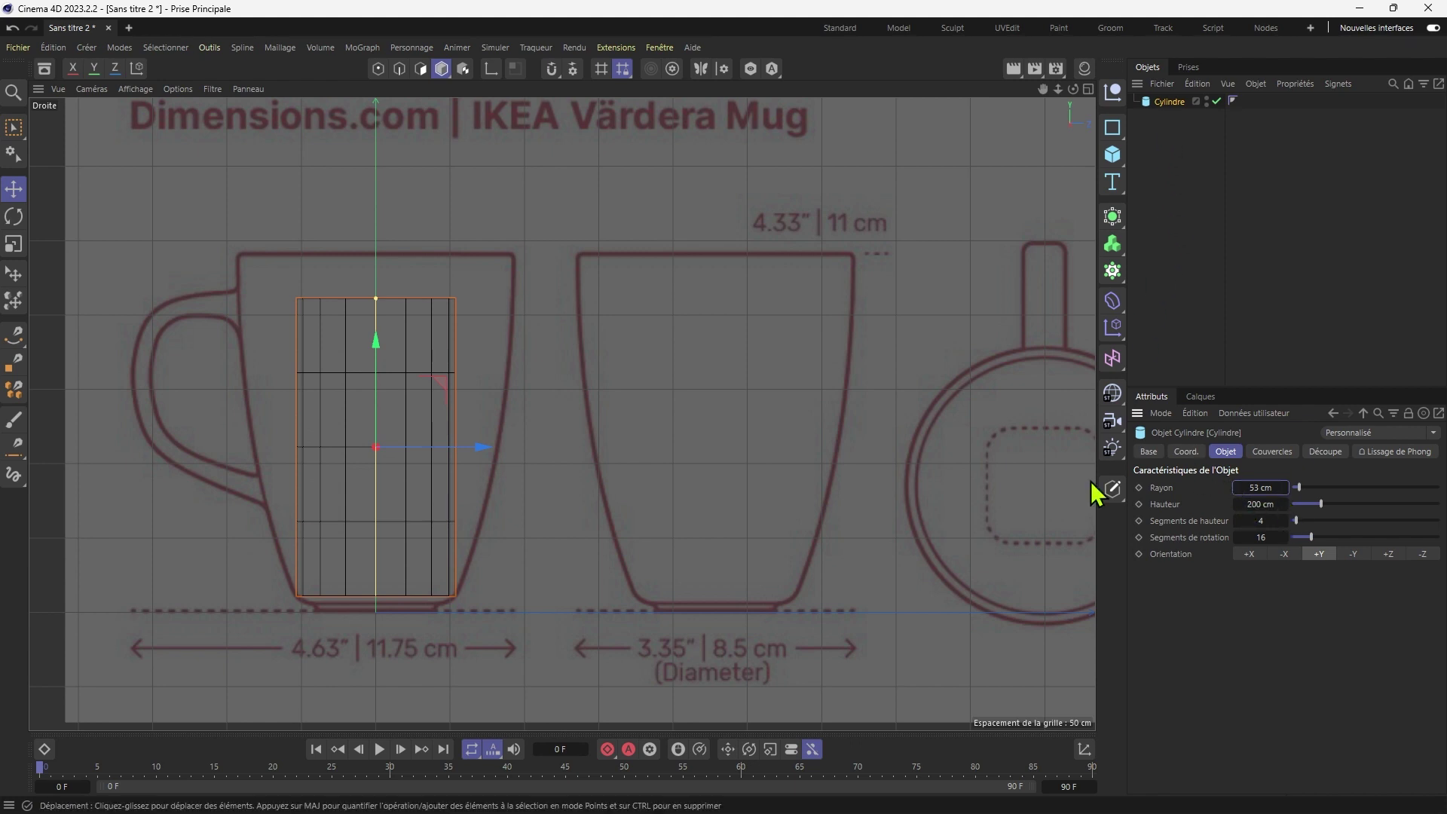
{"action": "left_click", "coordinate": [1111, 491]}
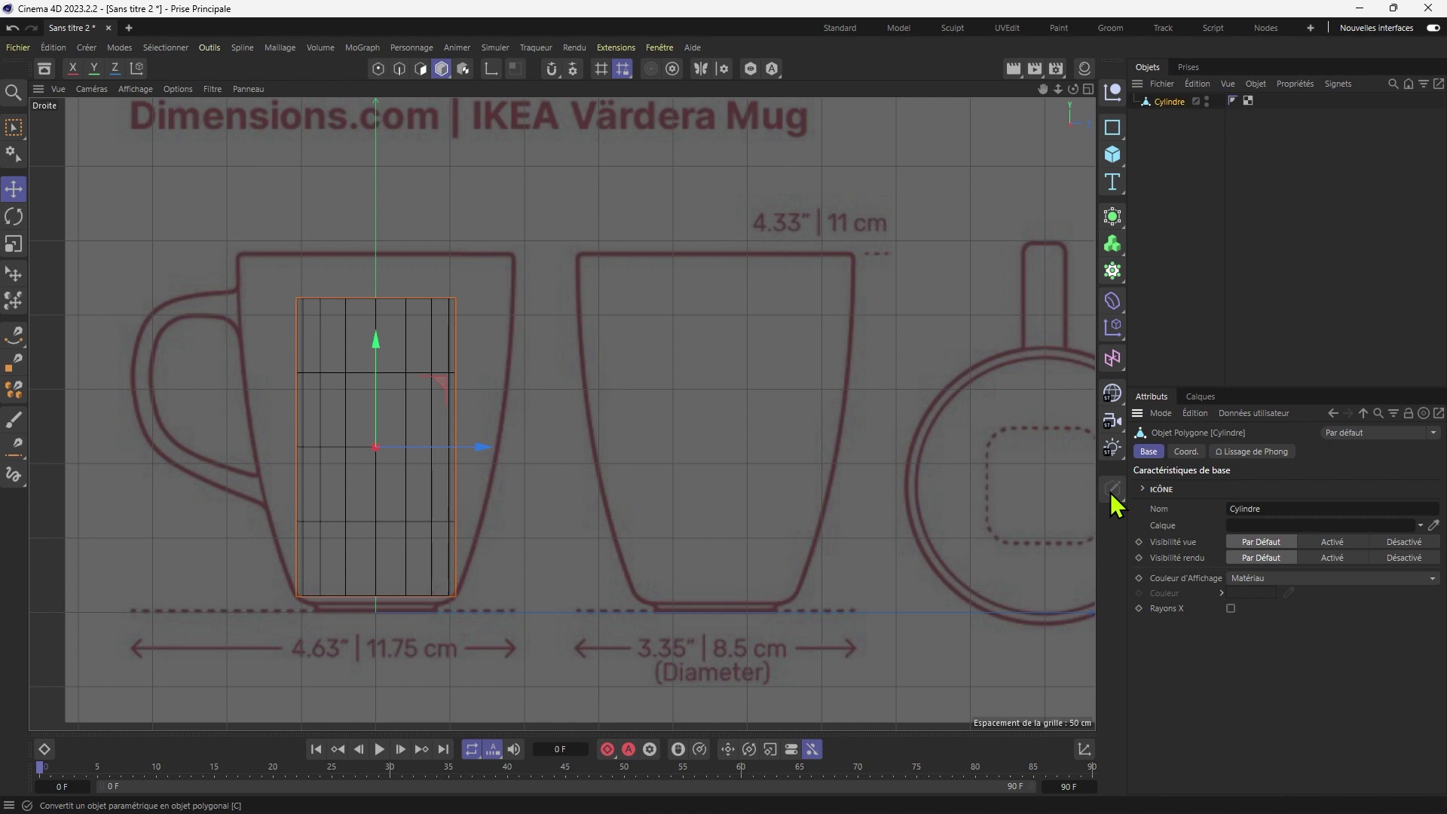
Select the cylinder's top edges in edge mode with the Rectangle selection tool.
{"action": "left_click", "coordinate": [15, 130]}
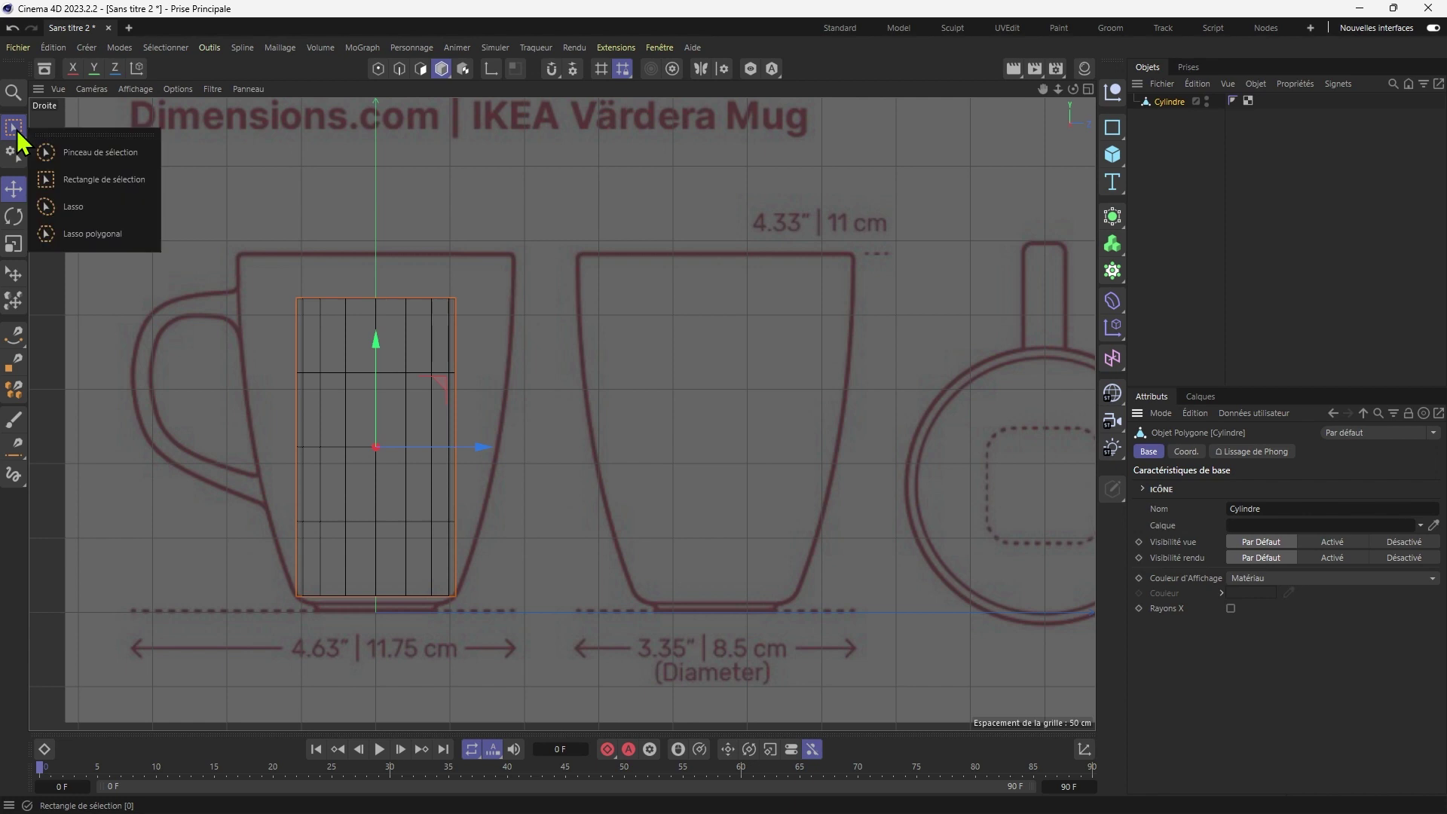
{"action": "left_click", "coordinate": [56, 181]}
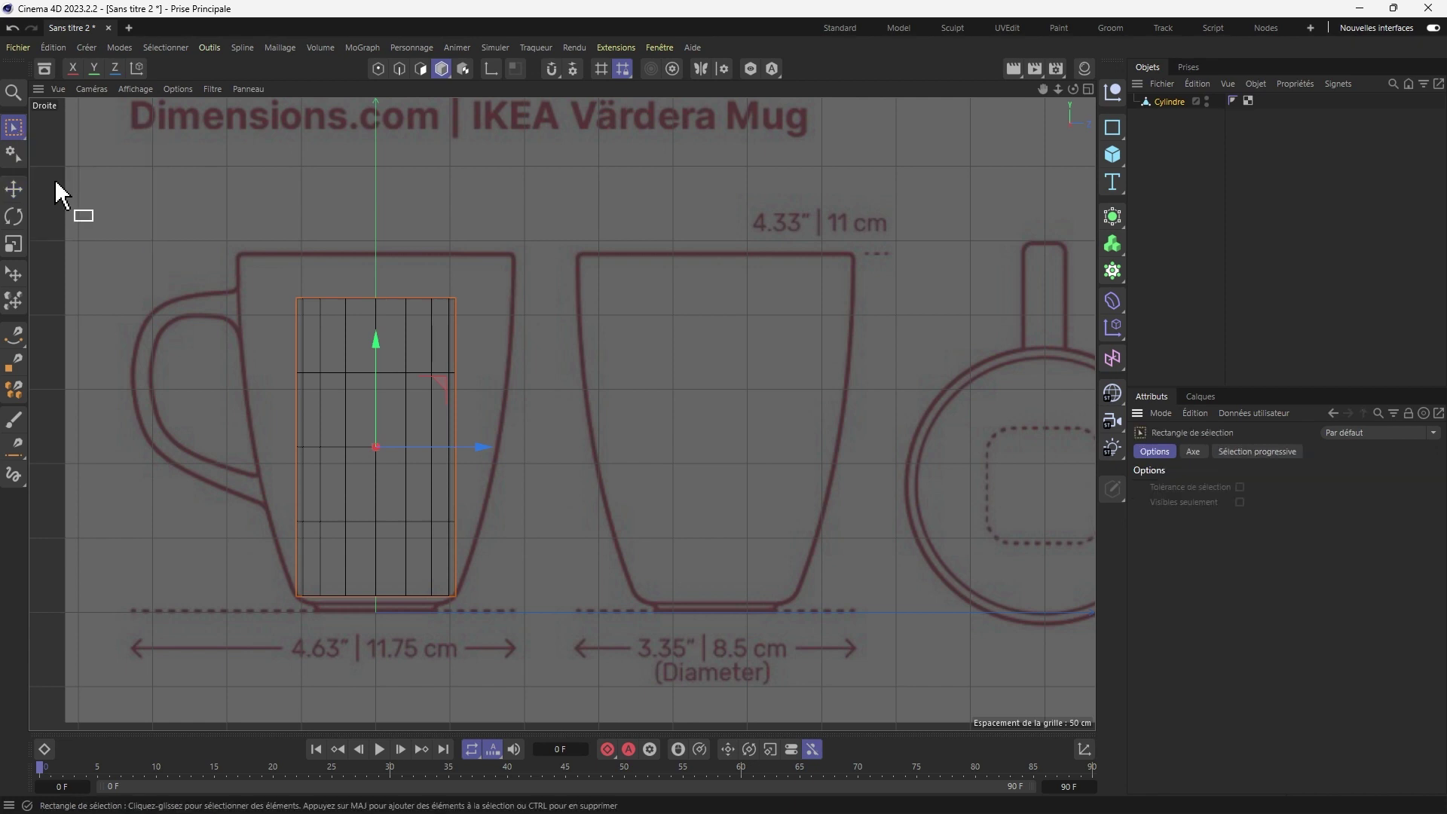
{"action": "left_click", "coordinate": [399, 68]}
{"action": "left_click_drag", "start_coordinate": [228, 263], "coordinate": [566, 327]}
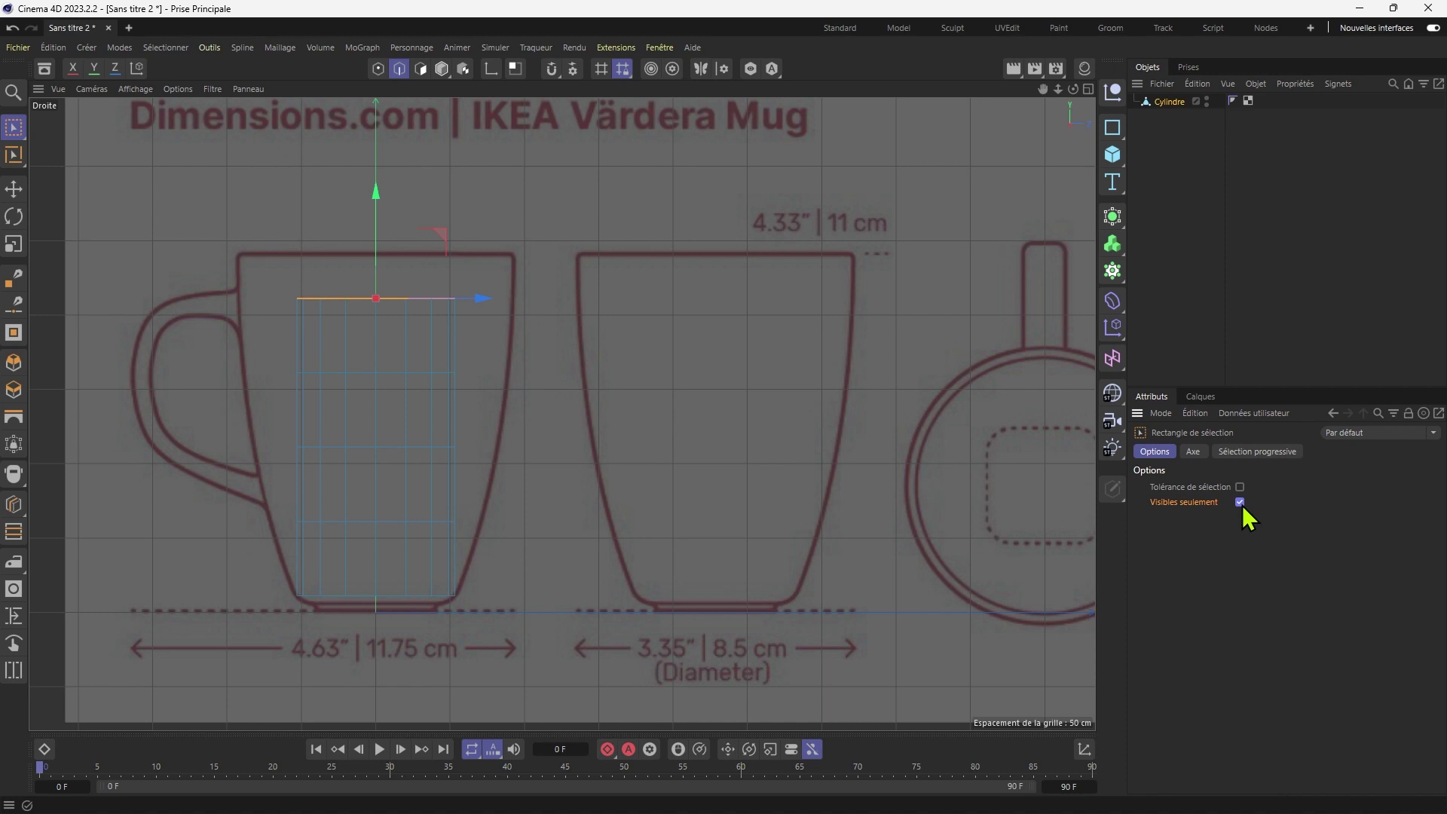
Select the edge ring below the cylinder's top with Visibles seulement enabled and check the selection in the Perspective view.
{"action": "middle_click", "coordinate": [846, 429]}
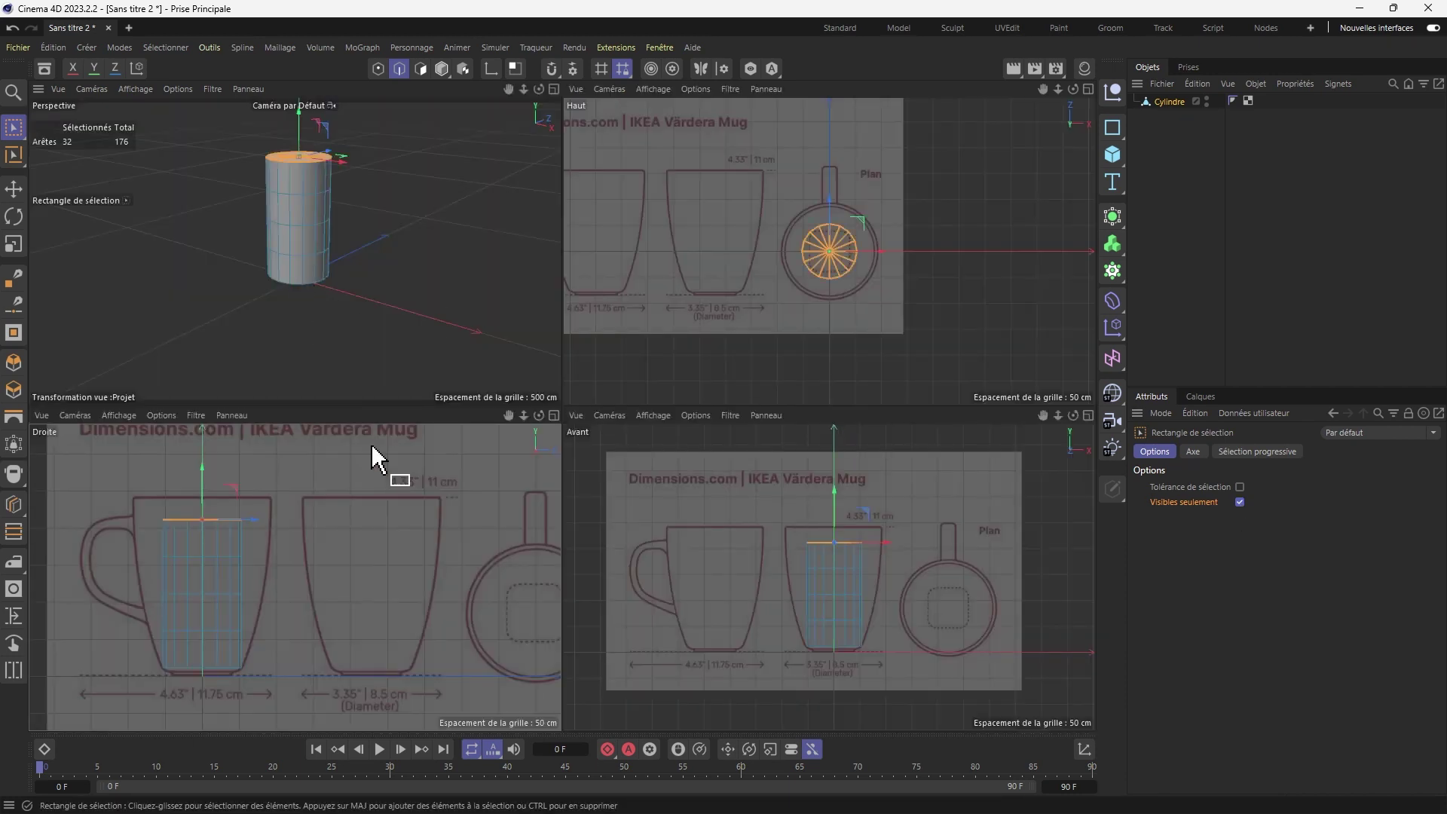
{"action": "middle_click", "coordinate": [324, 535]}
{"action": "left_click_drag", "start_coordinate": [251, 360], "coordinate": [543, 412]}
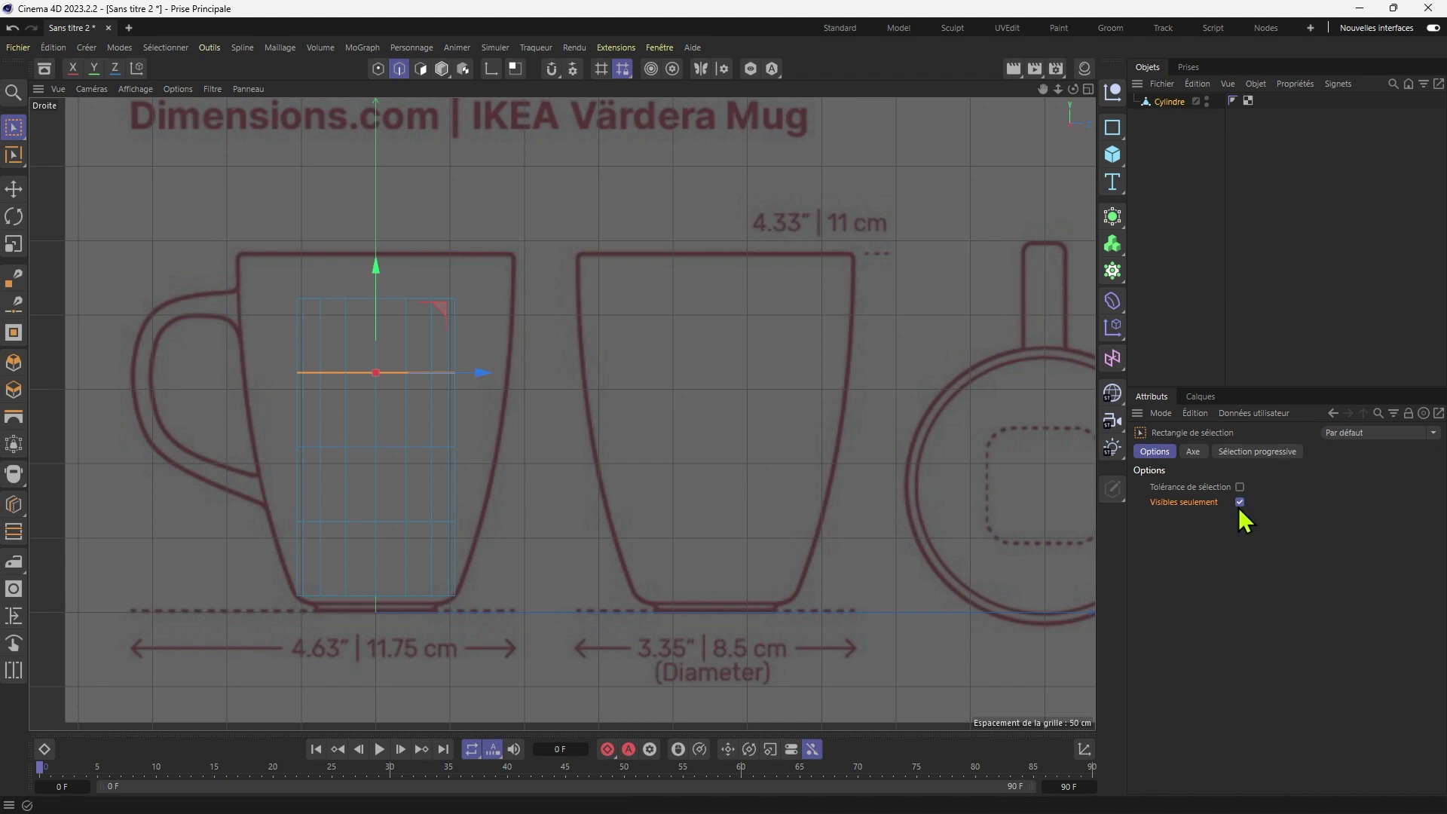
{"action": "middle_click", "coordinate": [336, 337]}
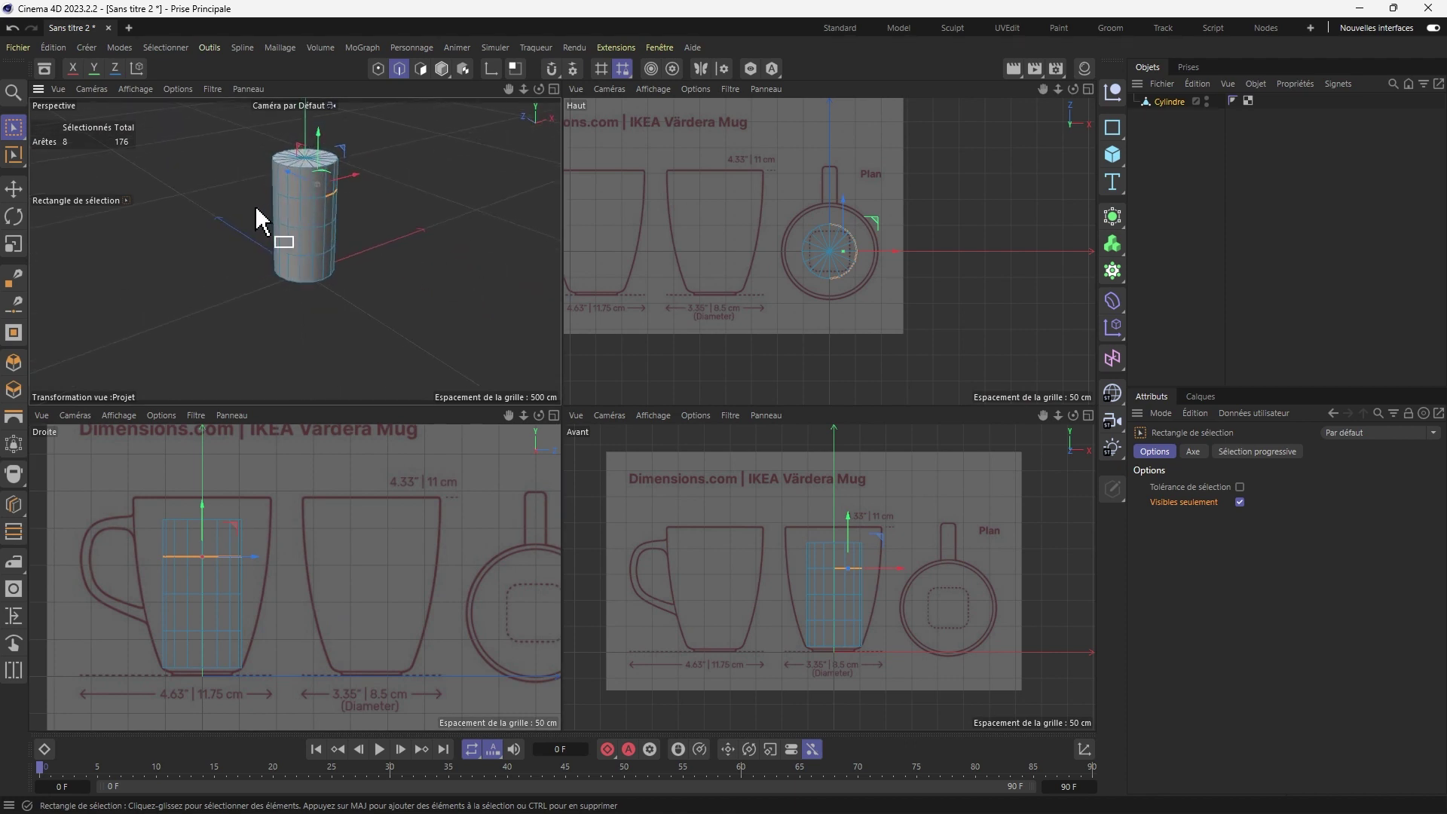
{"action": "left_click_drag", "start_coordinate": [258, 219], "coordinate": [312, 312], "text": "alt"}
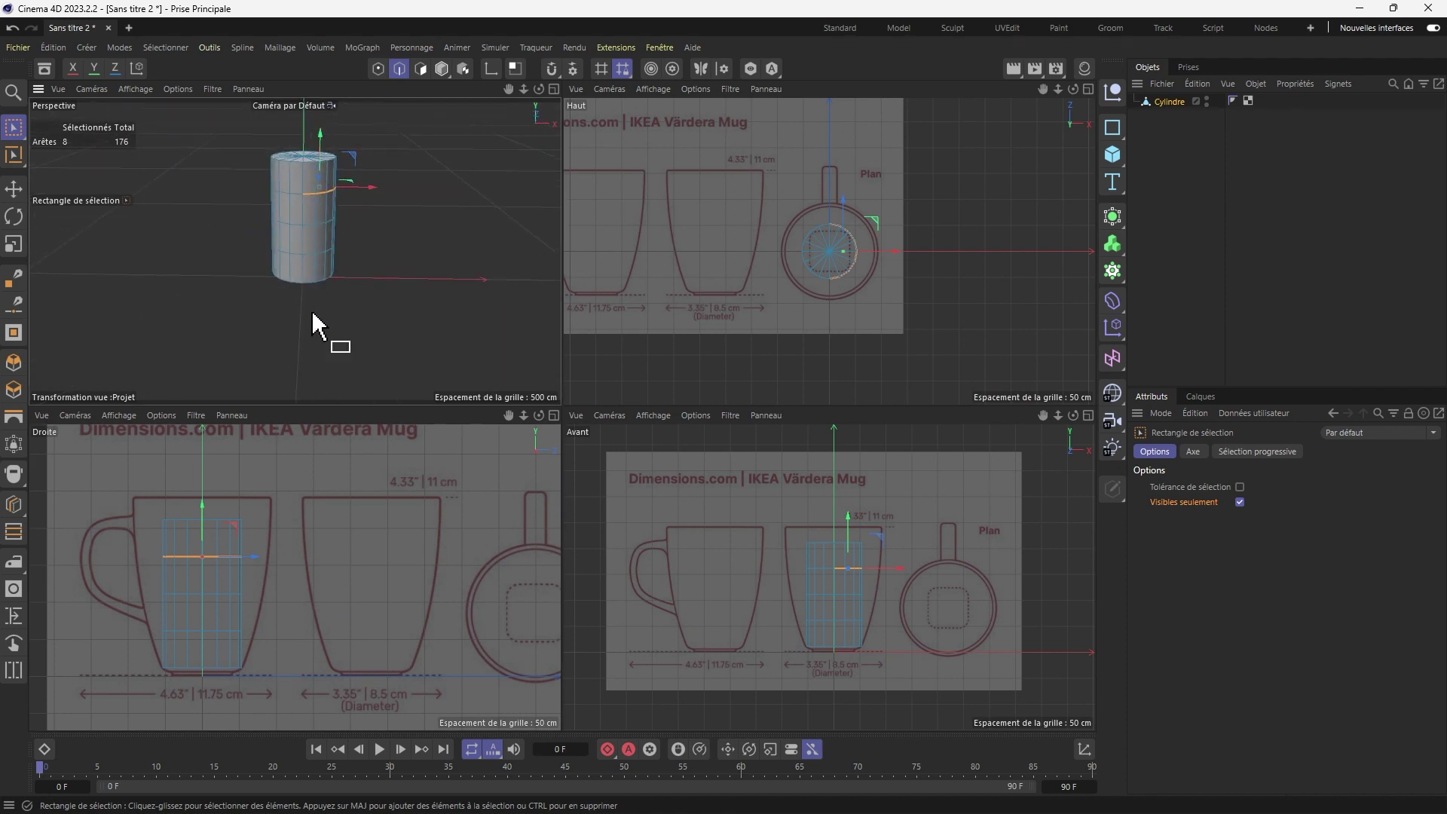
Disable Visibles seulement, reselect the edge ring below the cylinder's top and check it all around in the Perspective view.
{"action": "left_click", "coordinate": [1240, 502]}
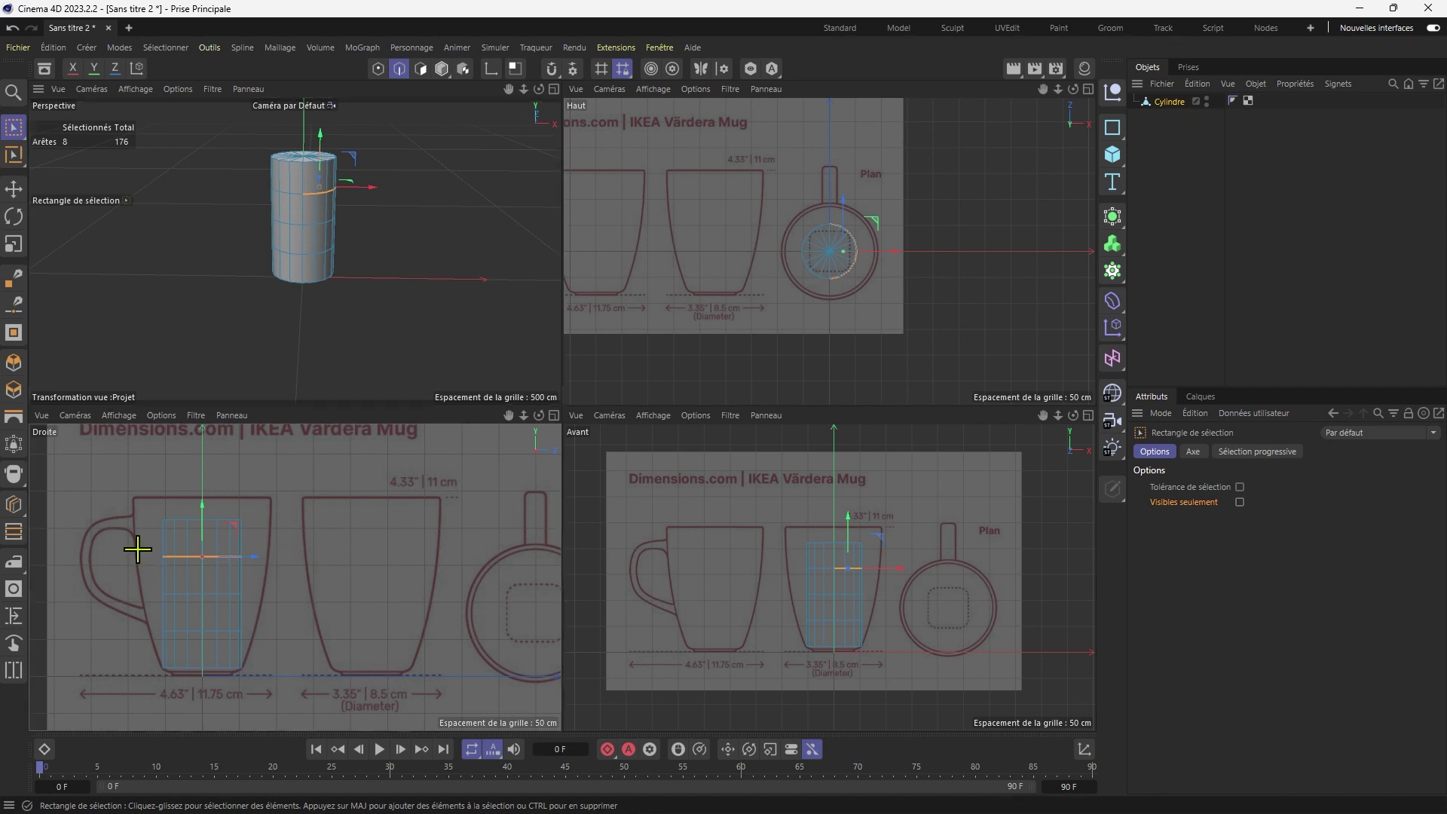
{"action": "left_click_drag", "start_coordinate": [140, 545], "coordinate": [313, 576]}
{"action": "left_click_drag", "start_coordinate": [398, 317], "coordinate": [307, 316], "text": "alt"}
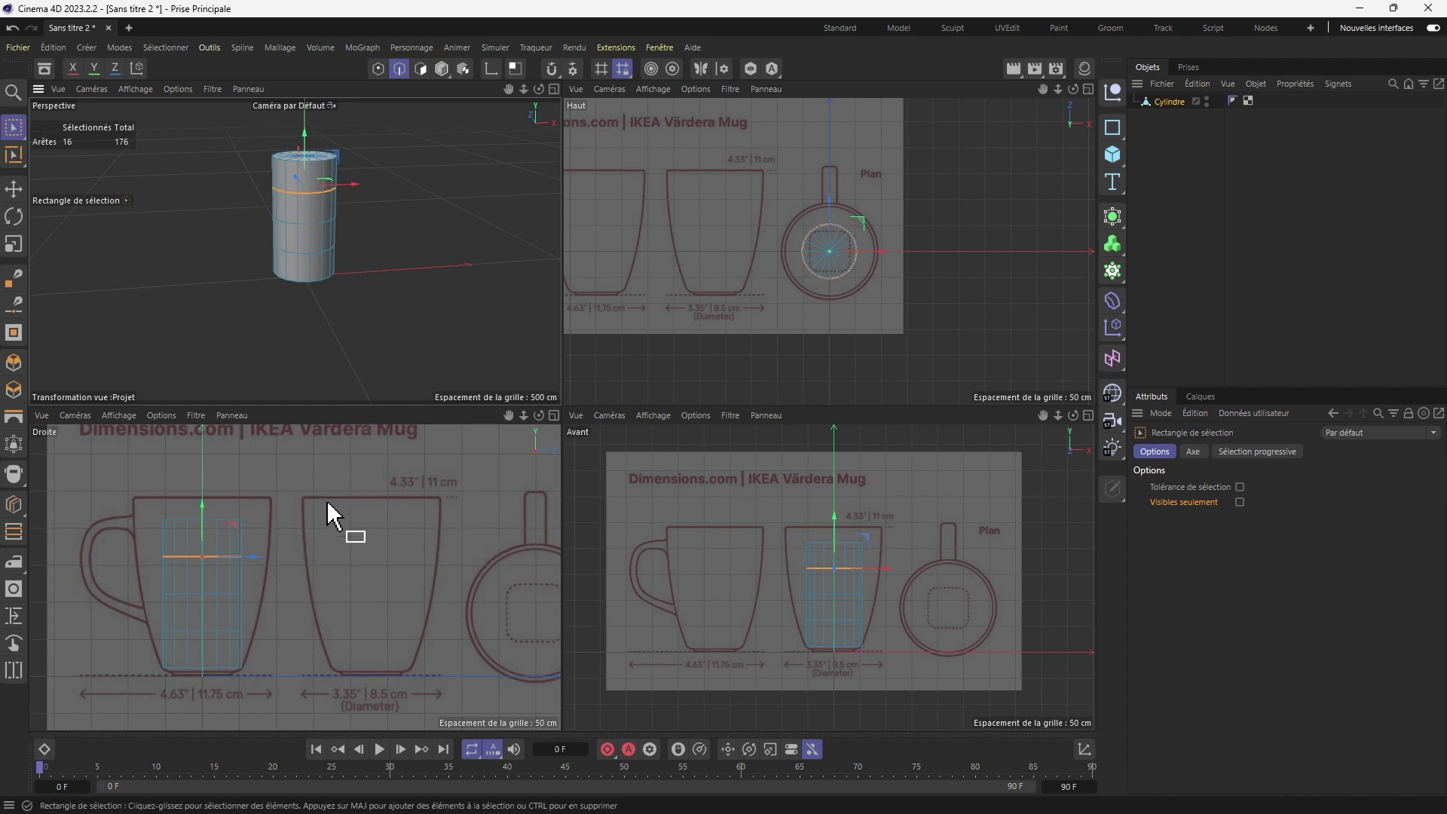
Select the cylinder's top edges in the maximised Droite view and raise them to the mug drawing's rim.
{"action": "middle_click", "coordinate": [298, 528]}
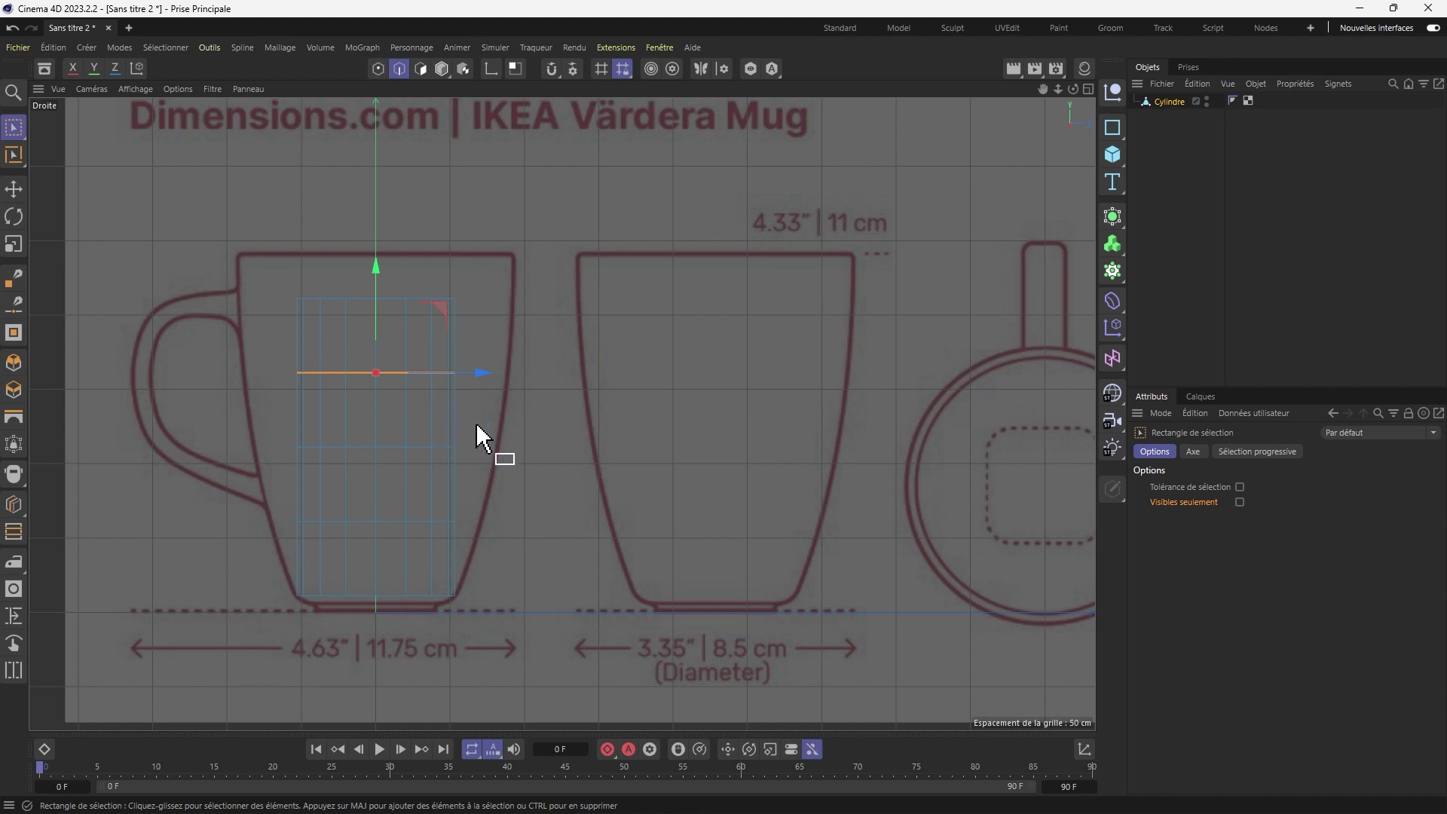
{"action": "left_click_drag", "start_coordinate": [282, 274], "coordinate": [486, 309]}
{"action": "left_click_drag", "start_coordinate": [378, 259], "coordinate": [386, 180]}
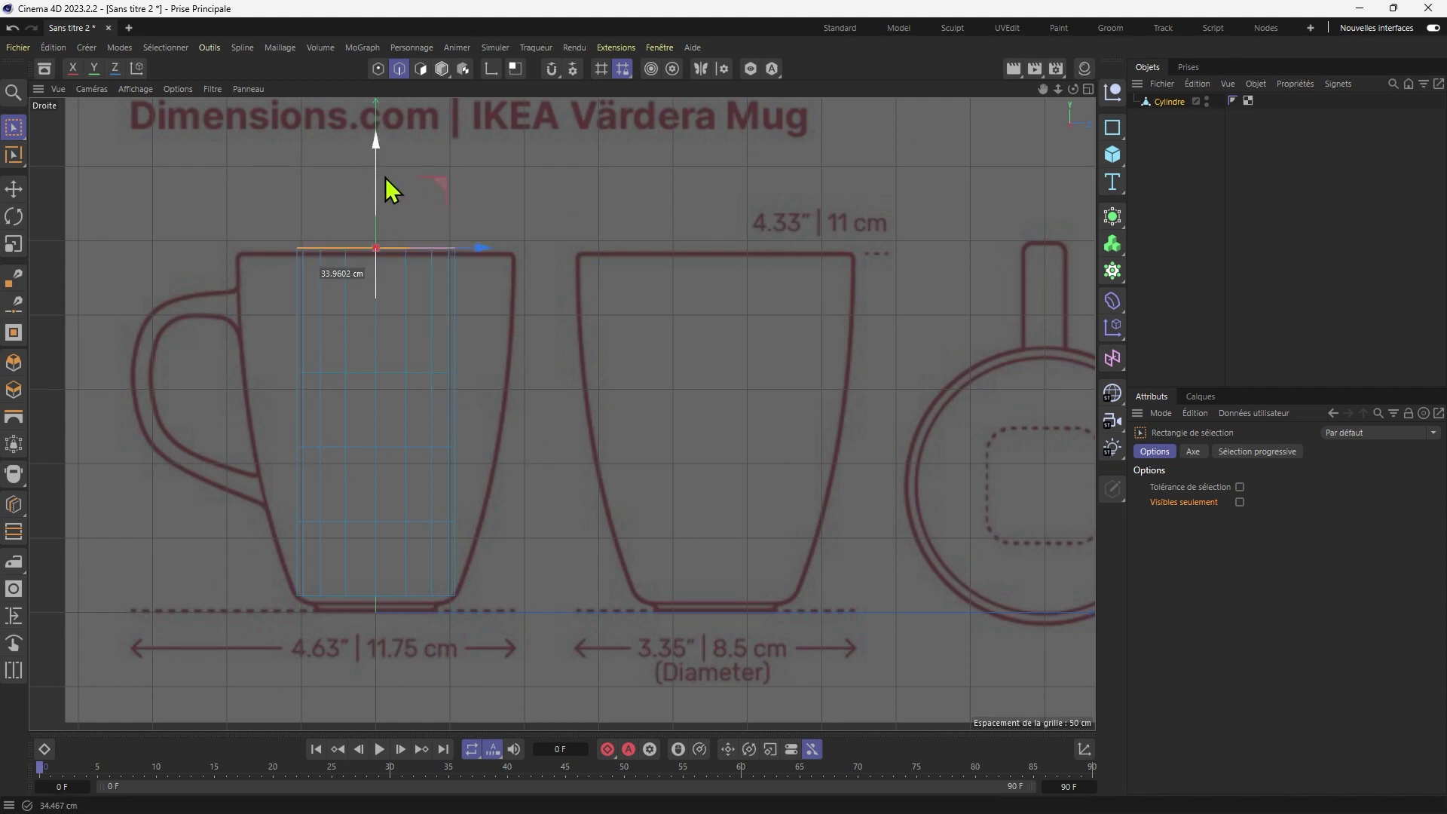
Scale the selected top edges outward to match the width of the mug drawing's rim.
{"action": "key", "text": "t"}
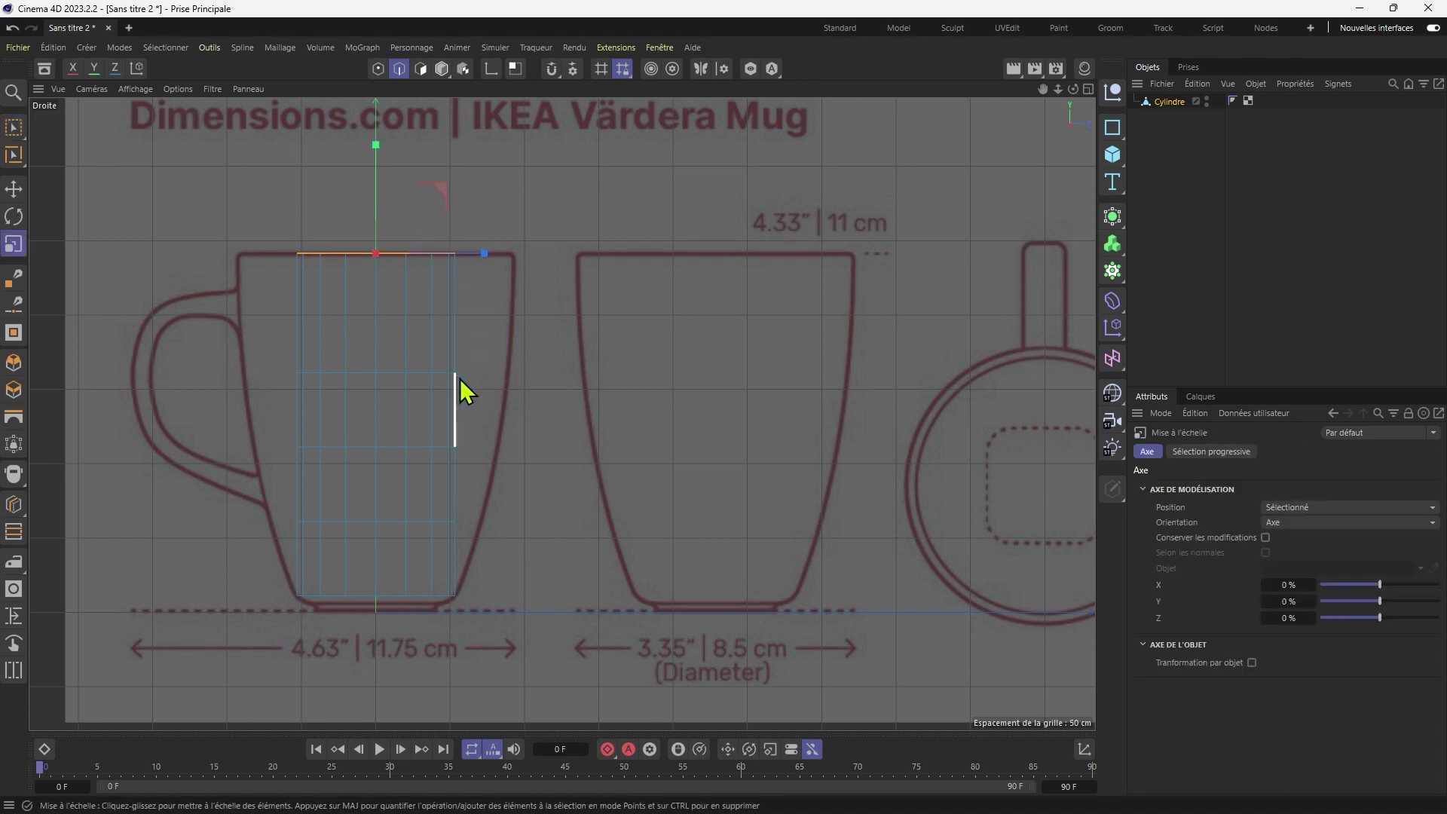
{"action": "left_click_drag", "start_coordinate": [460, 378], "coordinate": [1100, 480]}
{"action": "left_click", "coordinate": [14, 128]}
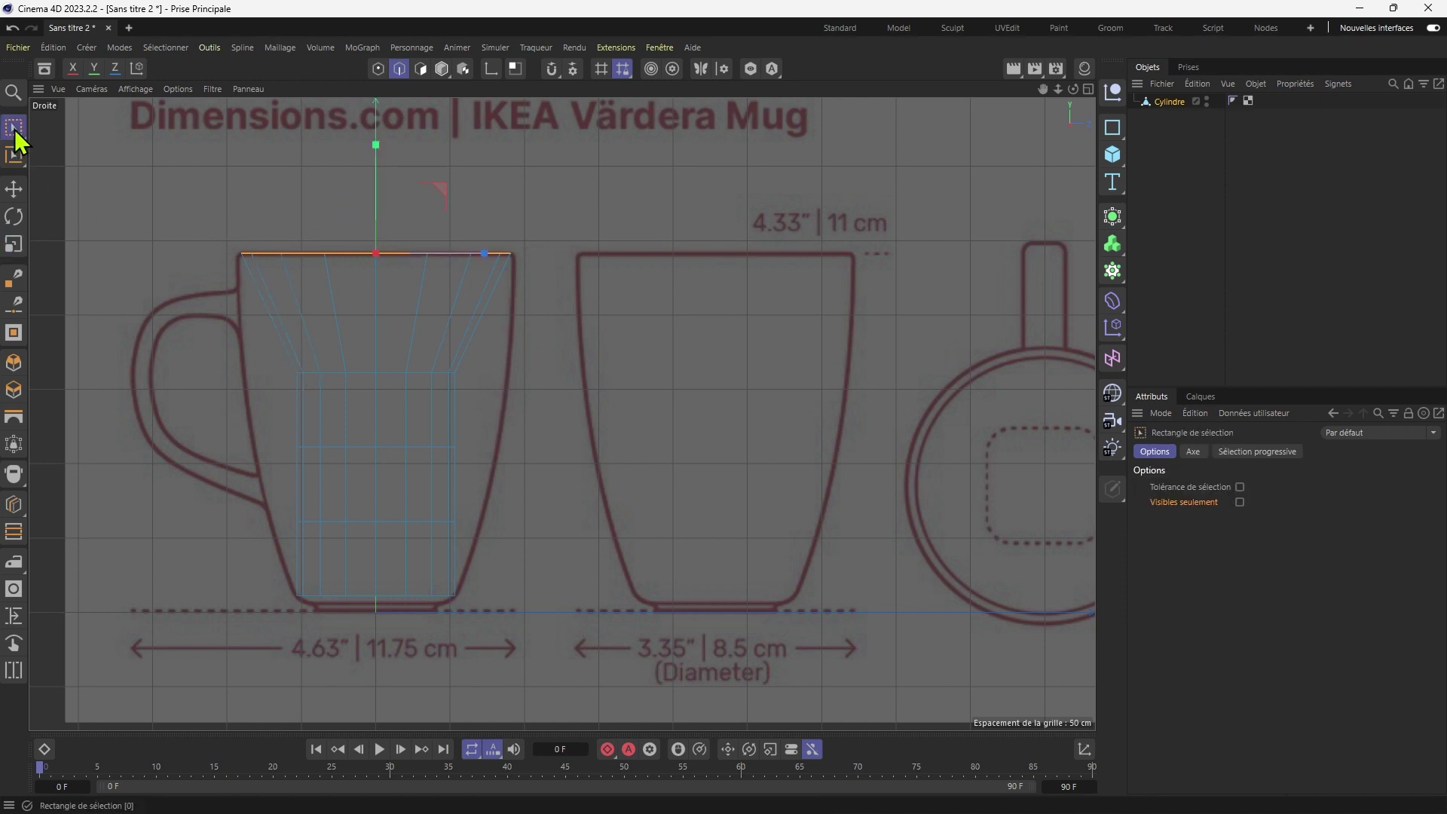
{"action": "key", "text": "t"}
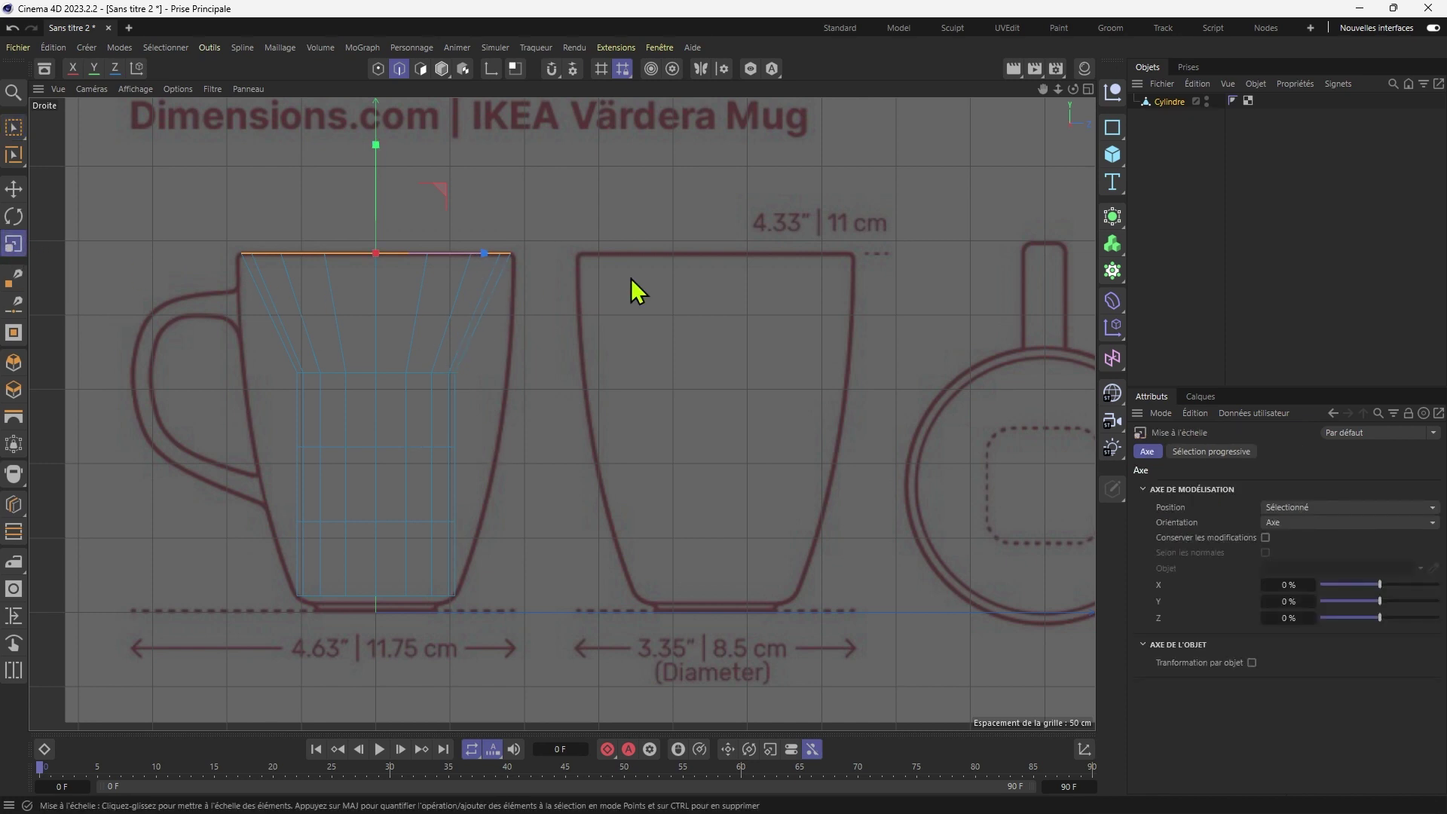
{"action": "left_click_drag", "start_coordinate": [589, 297], "coordinate": [594, 299]}
Select the edge ring below the rim, scale it out to the mug's outline and raise it about 55 cm.
{"action": "key", "text": "0"}
{"action": "left_click_drag", "start_coordinate": [228, 339], "coordinate": [515, 379]}
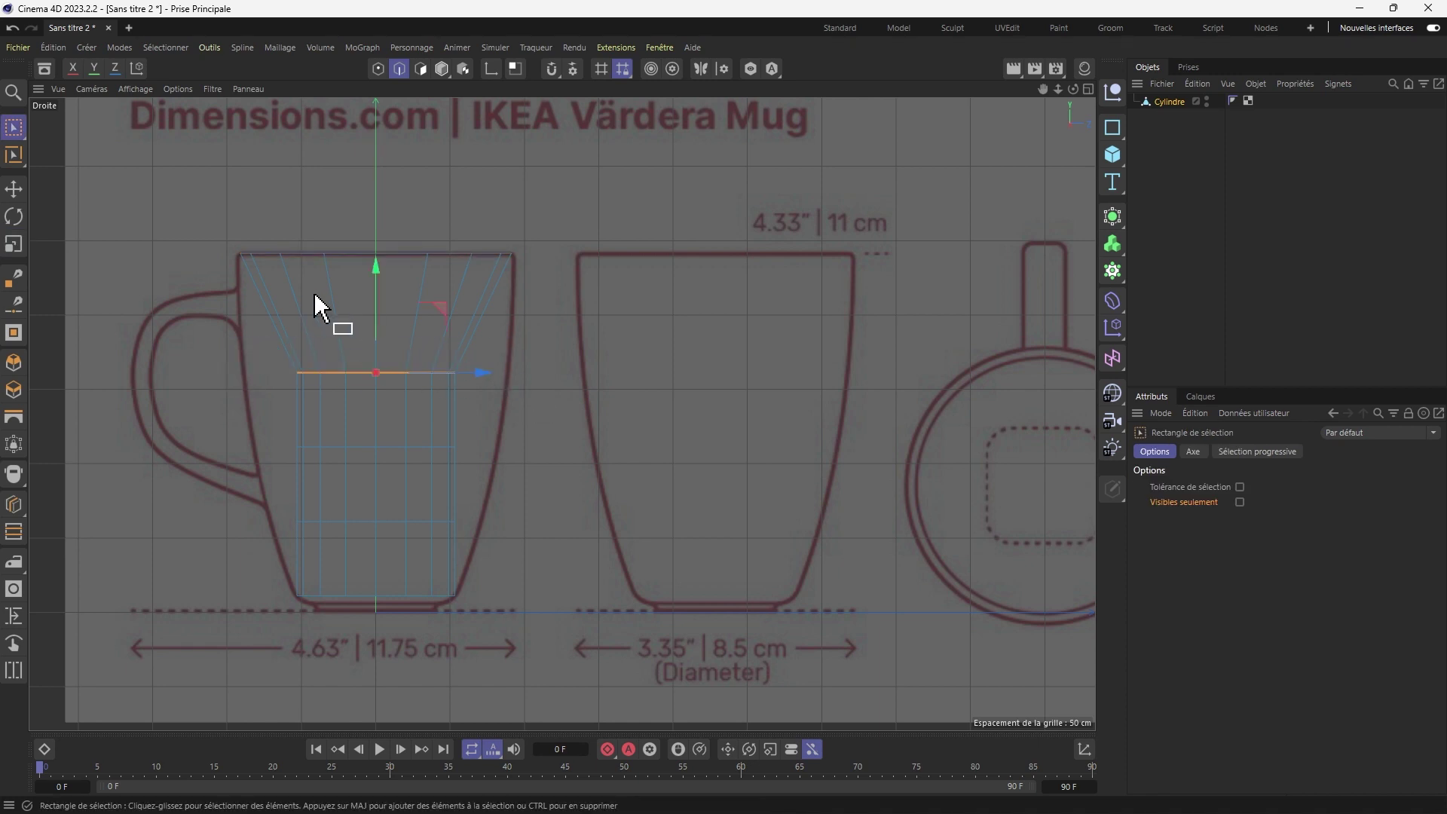
{"action": "key", "text": "t"}
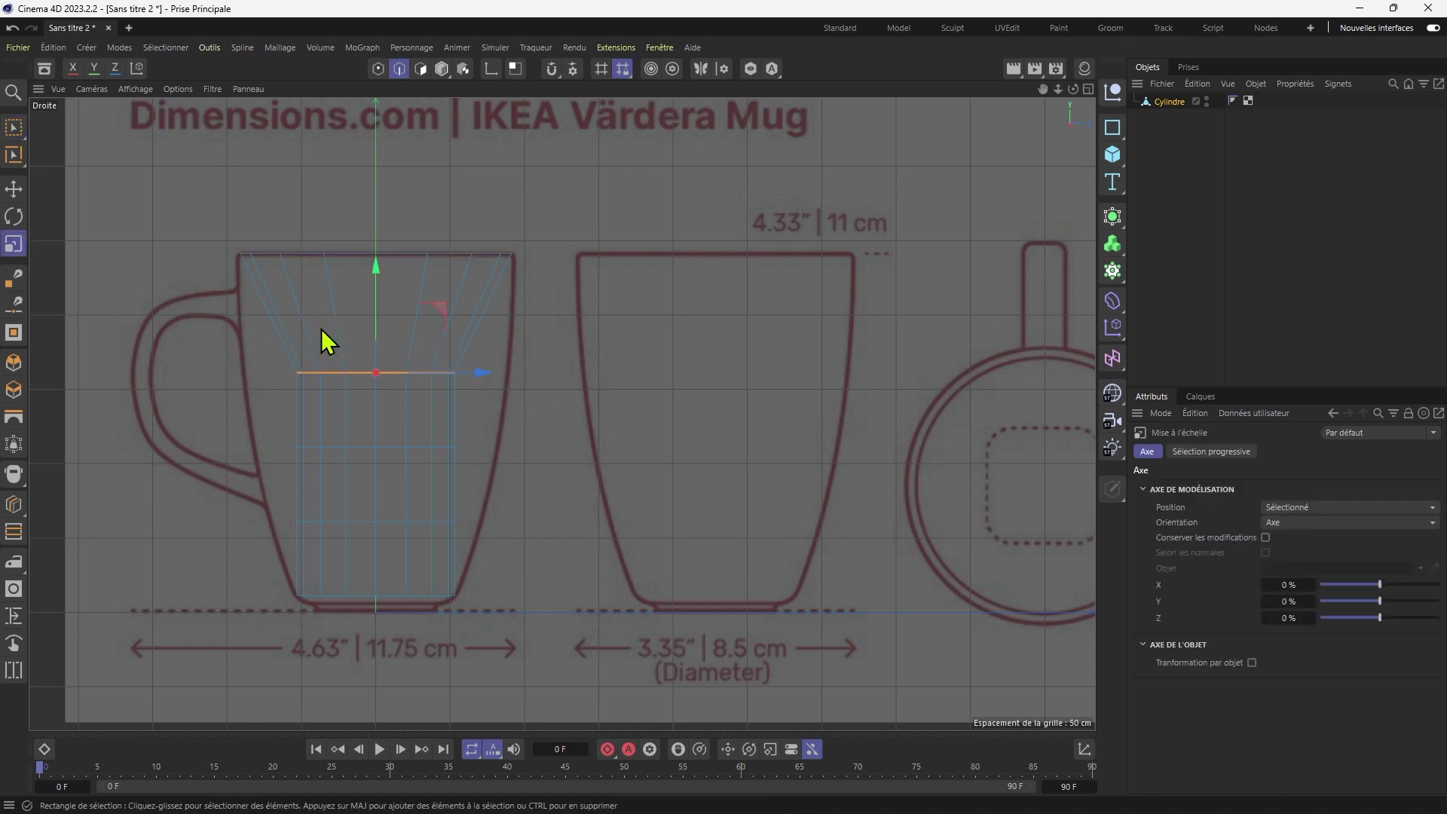
{"action": "left_click_drag", "start_coordinate": [529, 403], "coordinate": [1028, 414]}
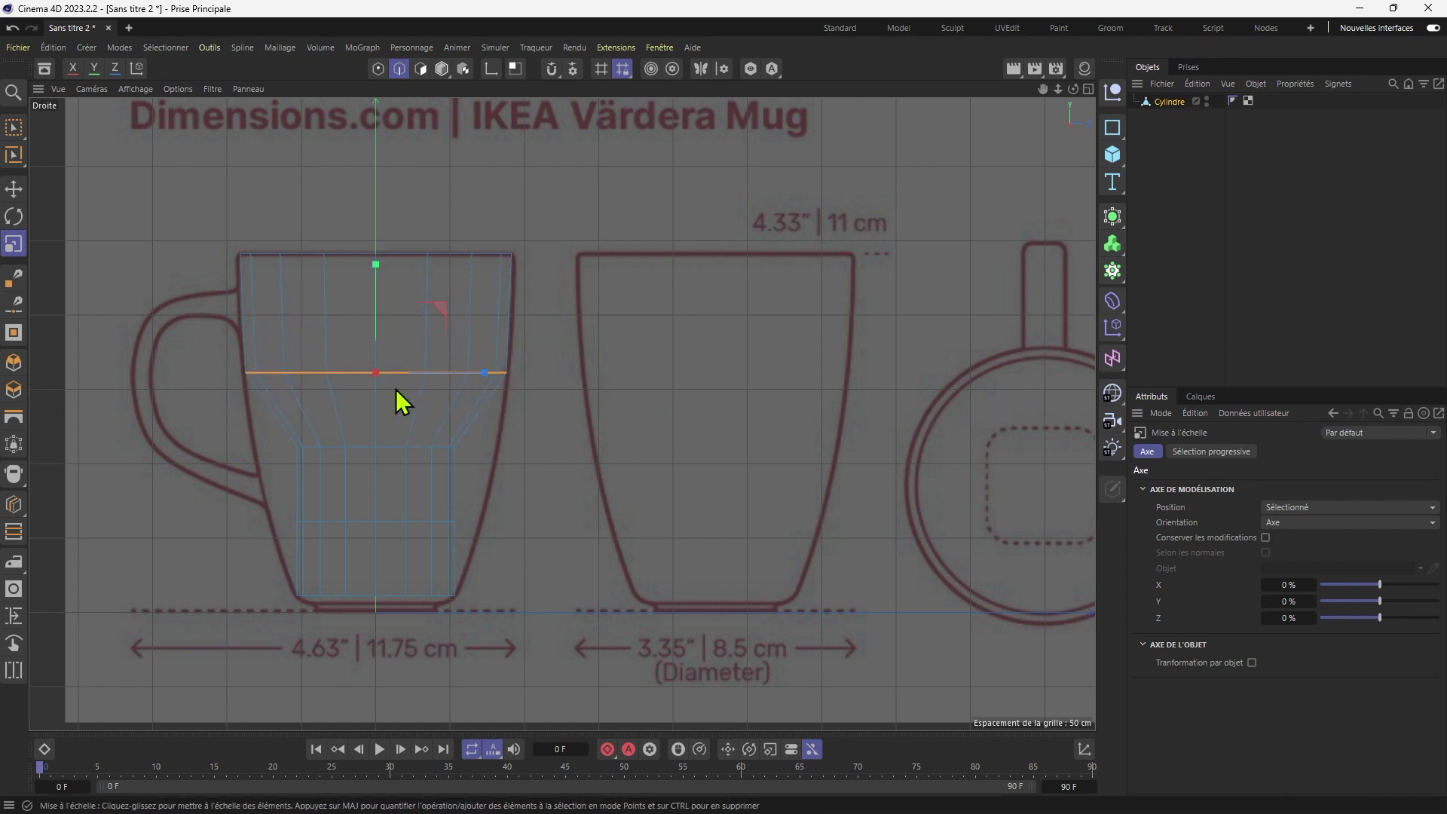
{"action": "key", "text": "e"}
{"action": "left_click_drag", "start_coordinate": [377, 269], "coordinate": [390, 188]}
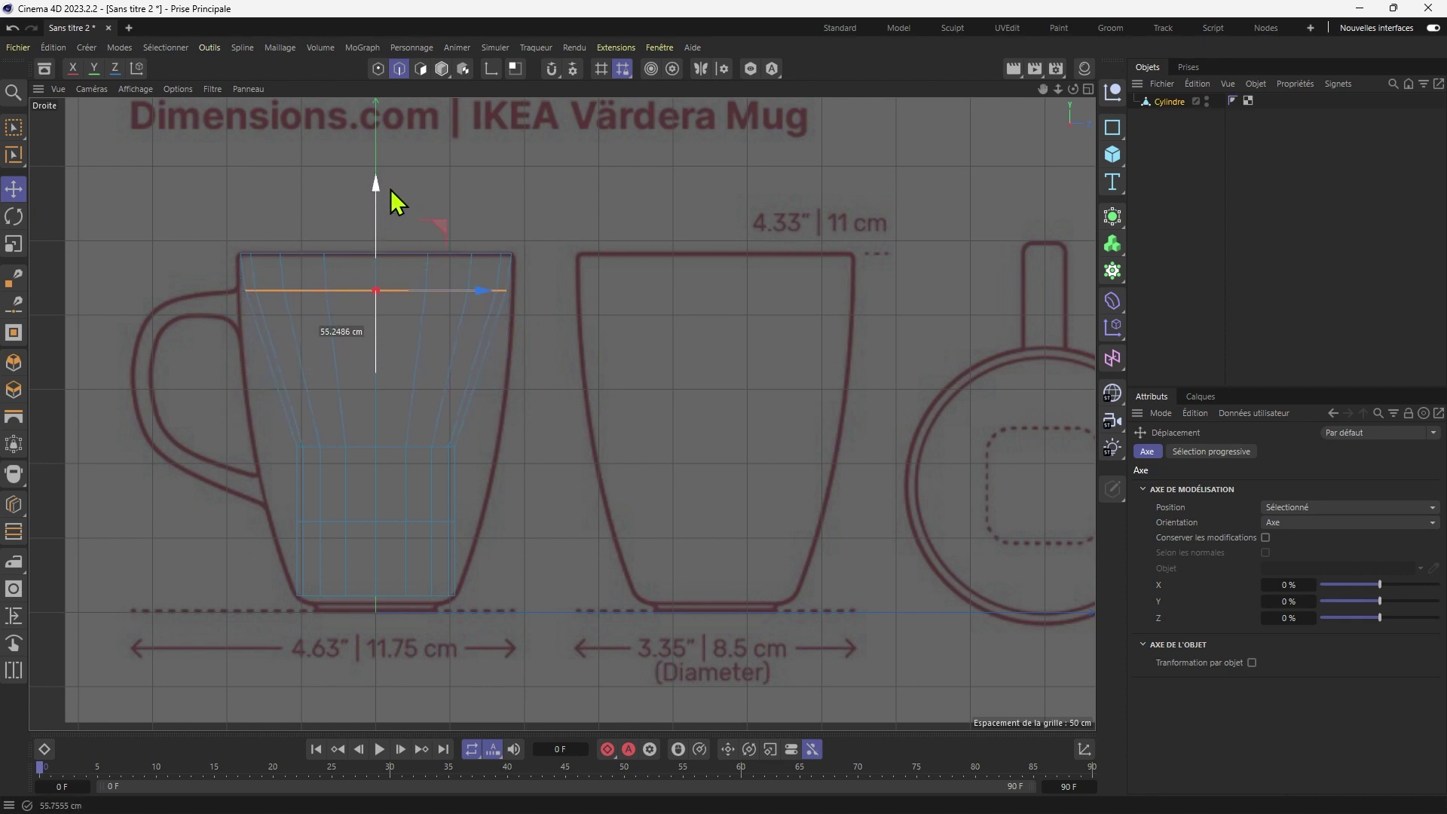
Widen the selected ring below the rim slightly and nudge it up to fit the mug drawing's outline.
{"action": "key", "text": "t"}
{"action": "left_click_drag", "start_coordinate": [447, 431], "coordinate": [590, 419]}
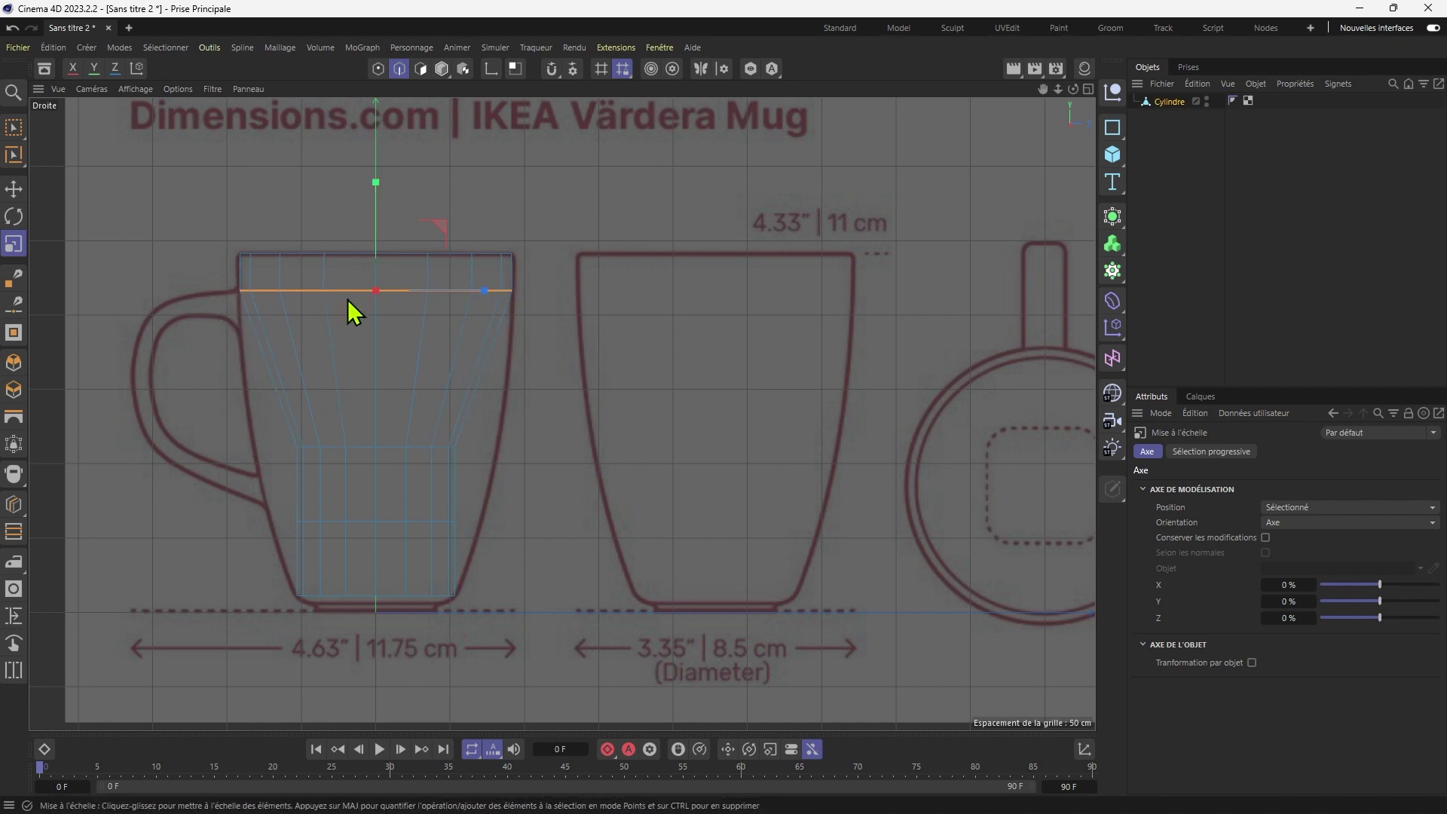
{"action": "key", "text": "e"}
{"action": "left_click_drag", "start_coordinate": [381, 245], "coordinate": [380, 242]}
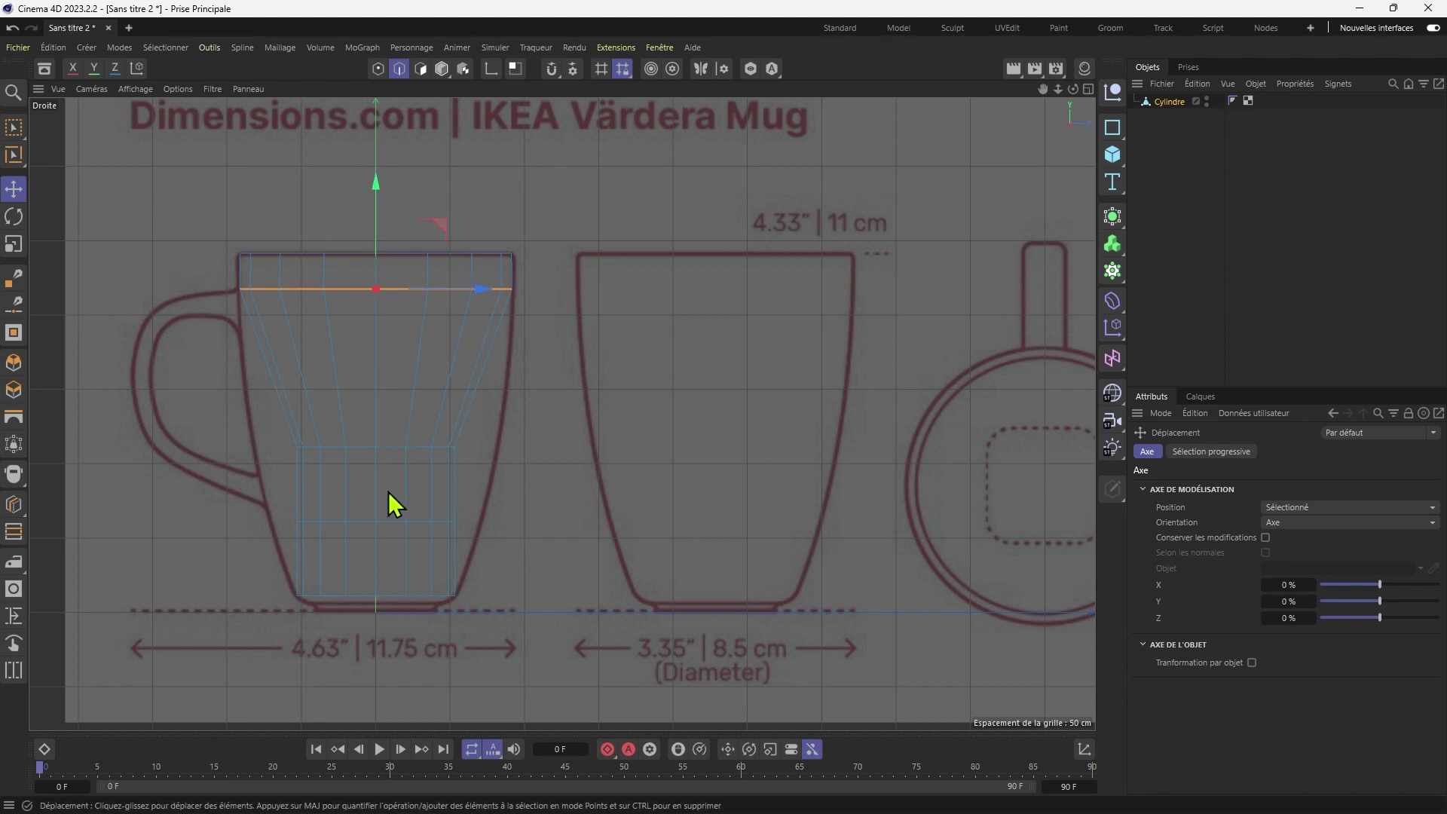
Select the cylinder's middle edge ring, raise it to just under the upper ring and scale it out to the mug's outline.
{"action": "key", "text": "0"}
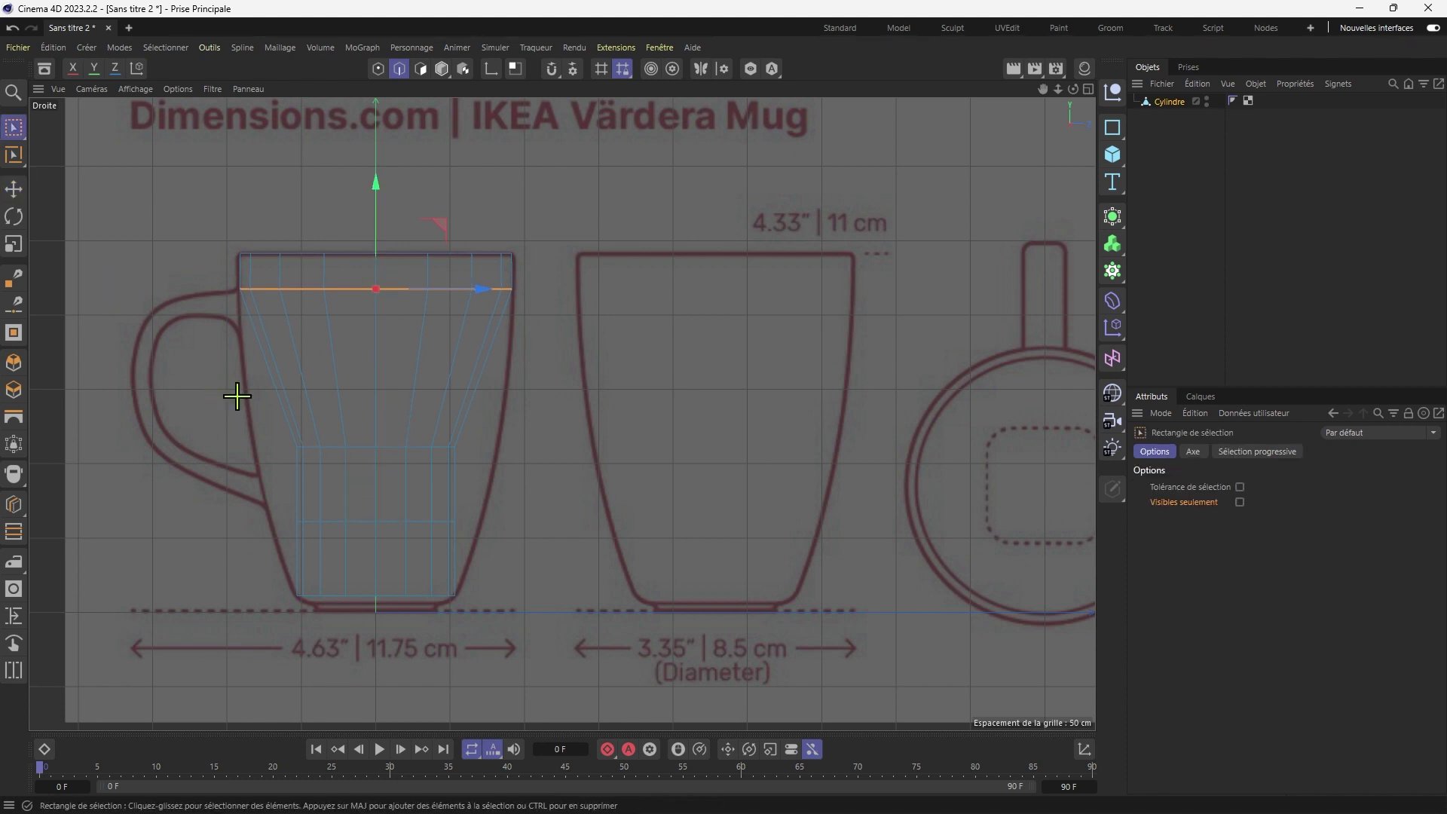
{"action": "left_click_drag", "start_coordinate": [215, 384], "coordinate": [529, 480]}
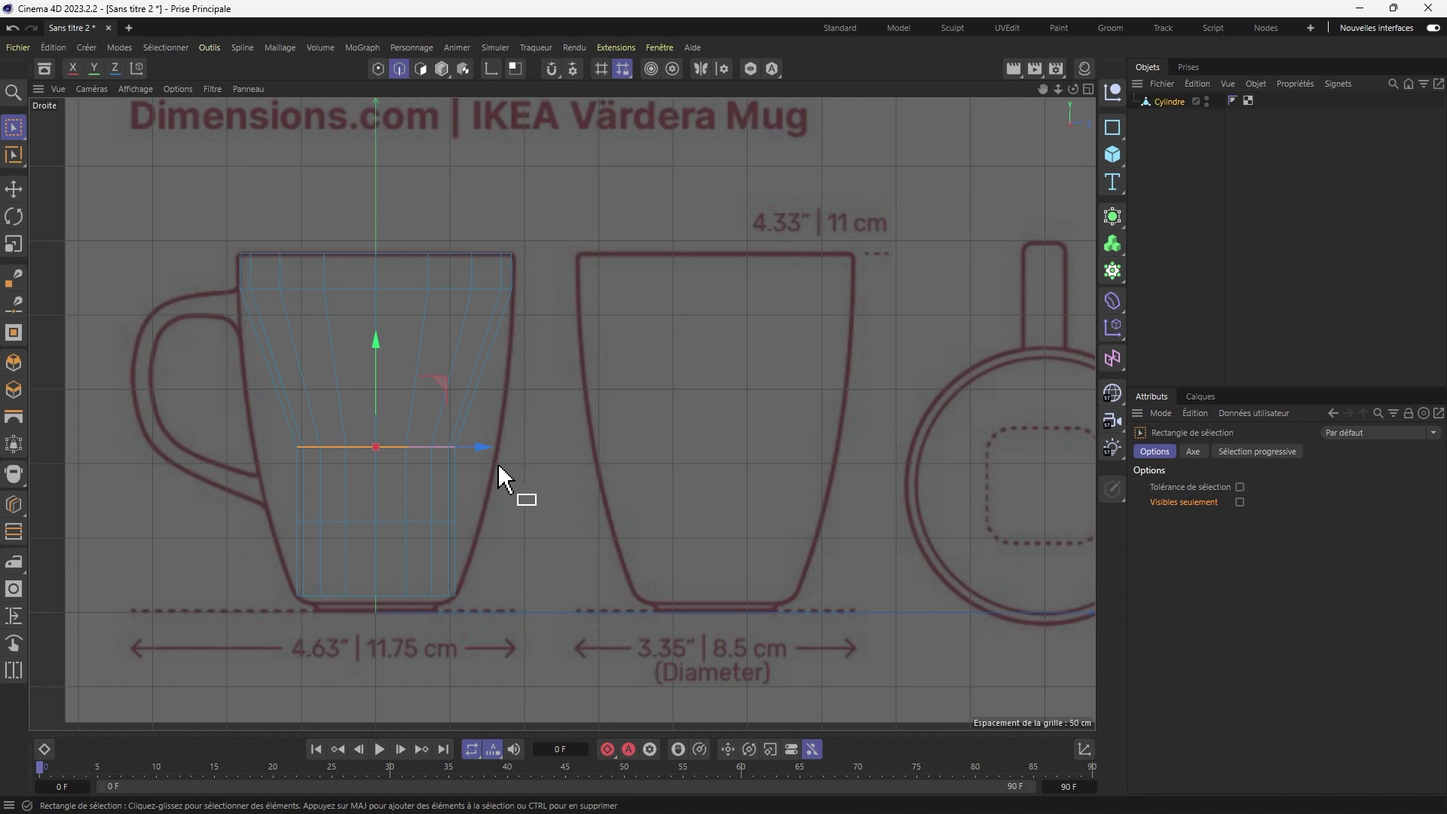
{"action": "left_click_drag", "start_coordinate": [372, 345], "coordinate": [389, 227]}
{"action": "key", "text": "e"}
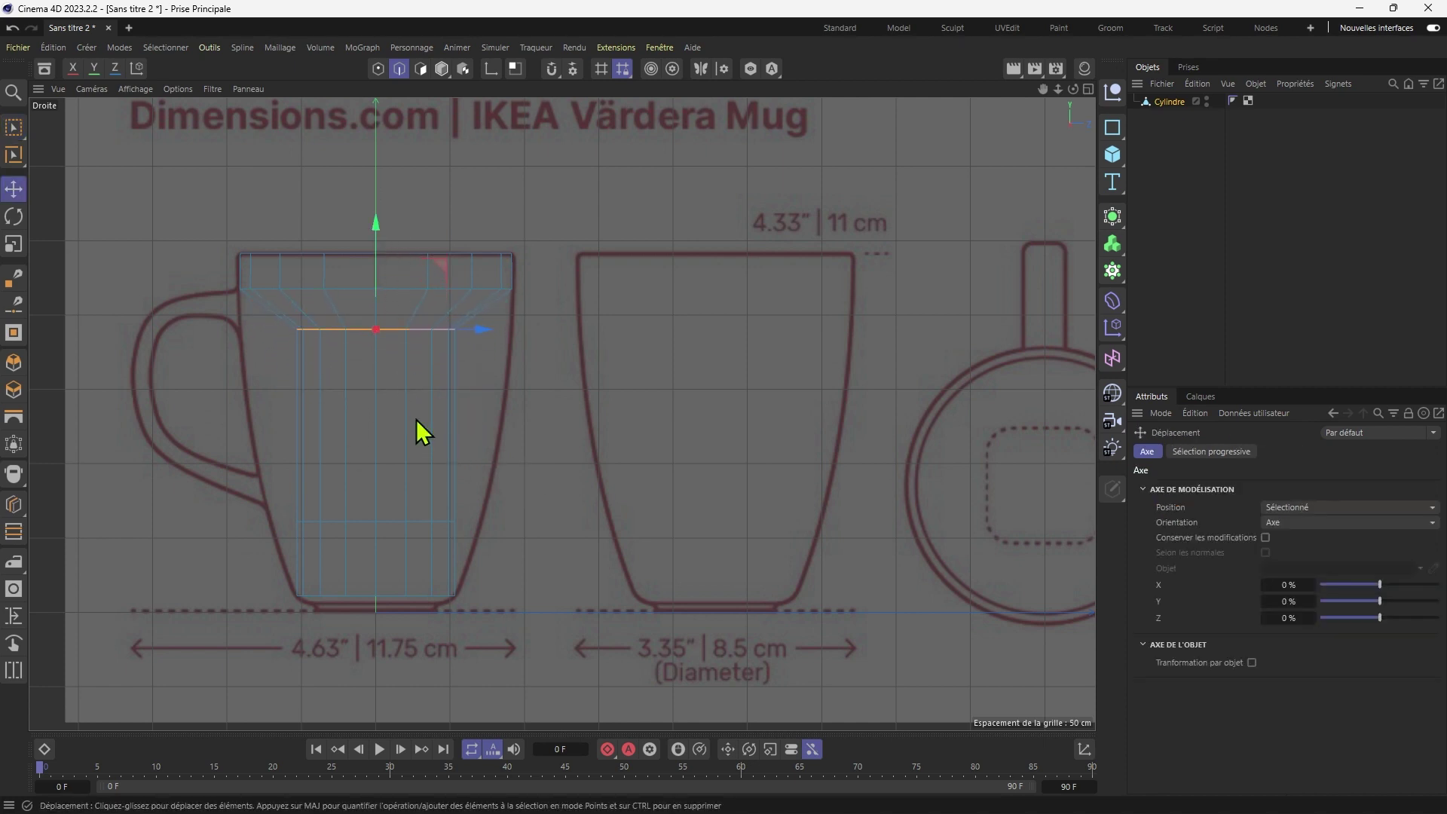
{"action": "key", "text": "t"}
{"action": "left_click_drag", "start_coordinate": [537, 413], "coordinate": [1060, 450]}
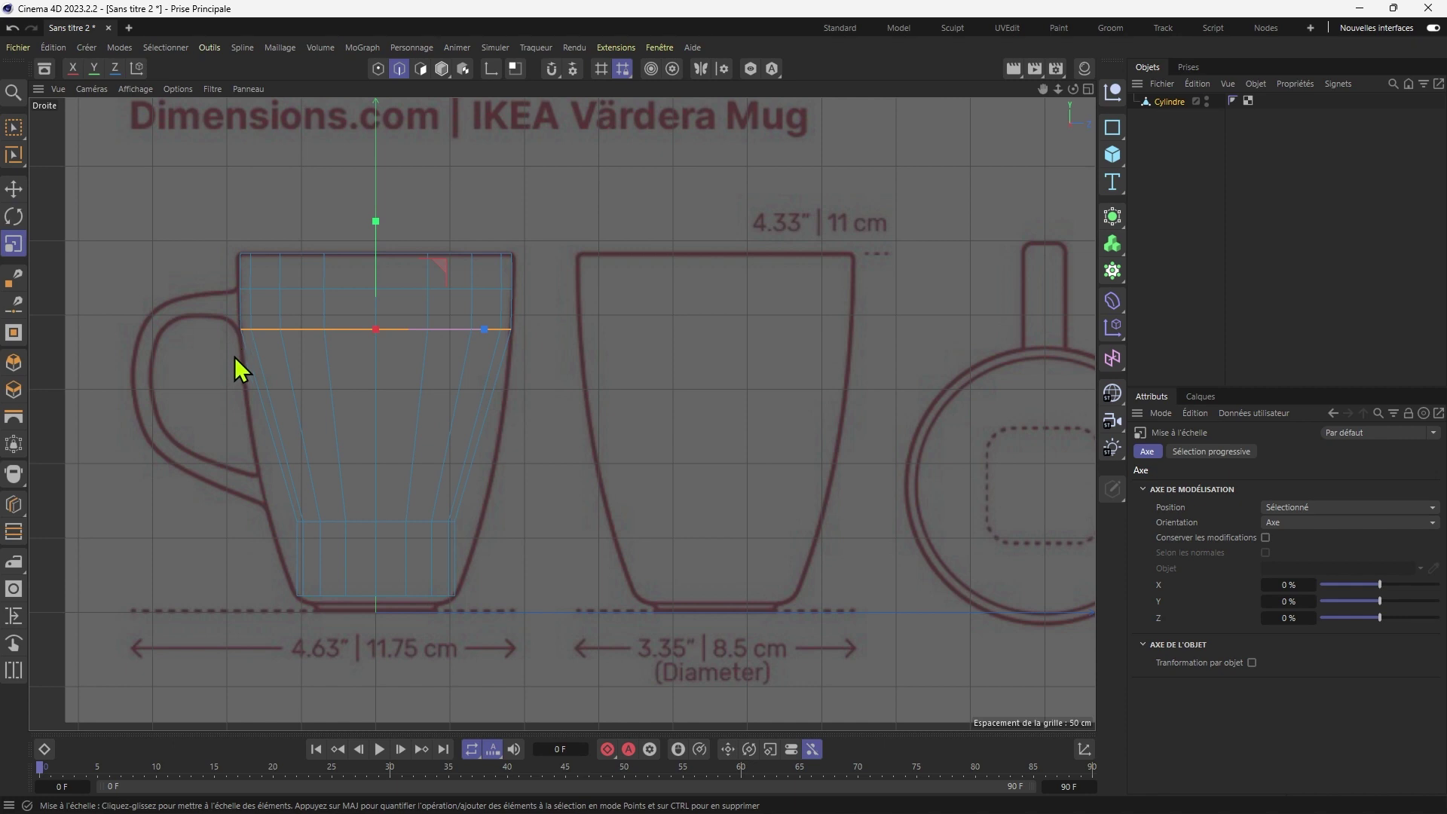
Select the lowest side ring above the base, scale it out to the mug's outline and raise it slightly above the handle's lower joint.
{"action": "key", "text": "0"}
{"action": "left_click_drag", "start_coordinate": [245, 479], "coordinate": [767, 569]}
{"action": "key", "text": "t"}
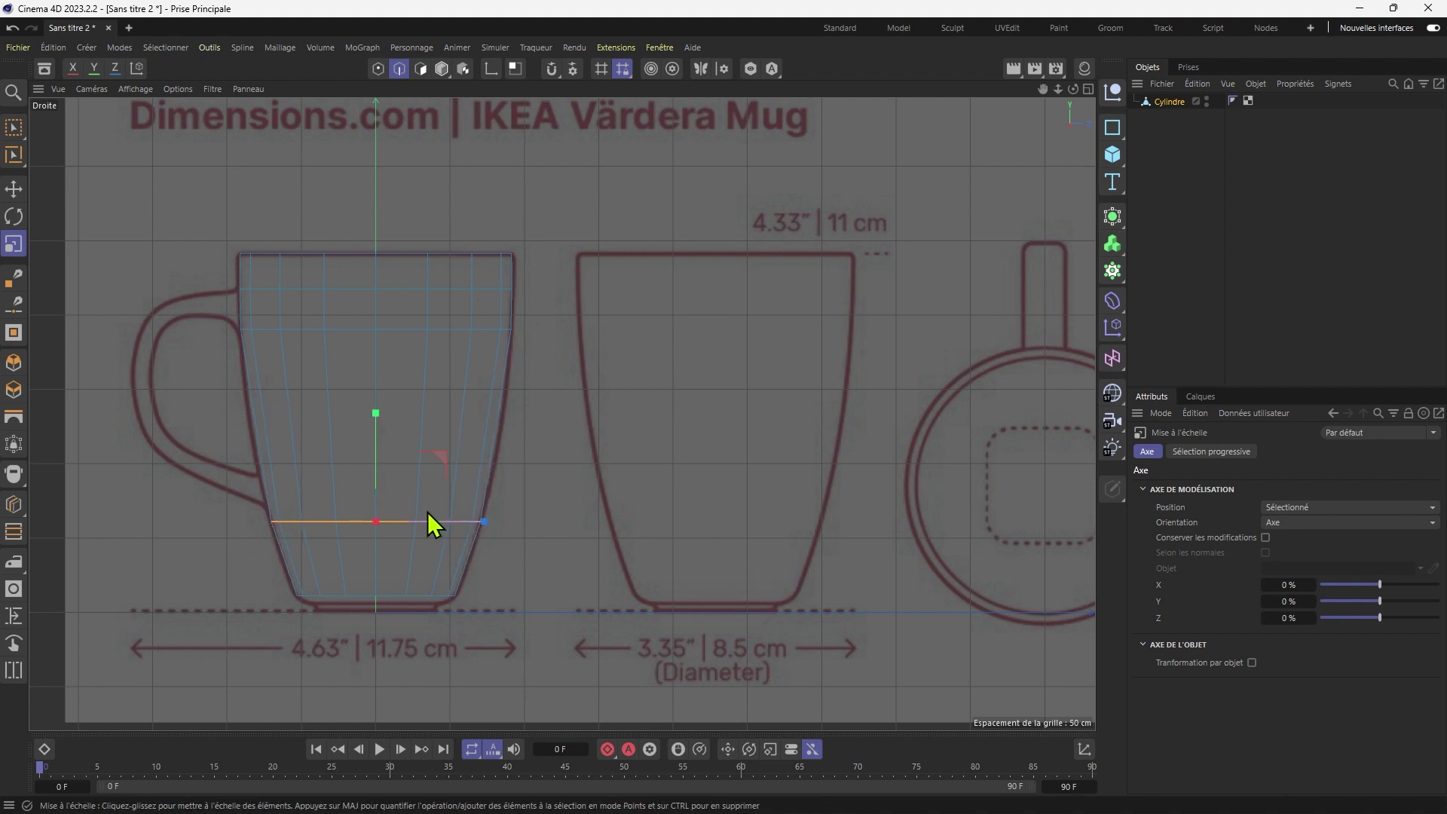
{"action": "key", "text": "e"}
{"action": "left_click_drag", "start_coordinate": [372, 413], "coordinate": [374, 366]}
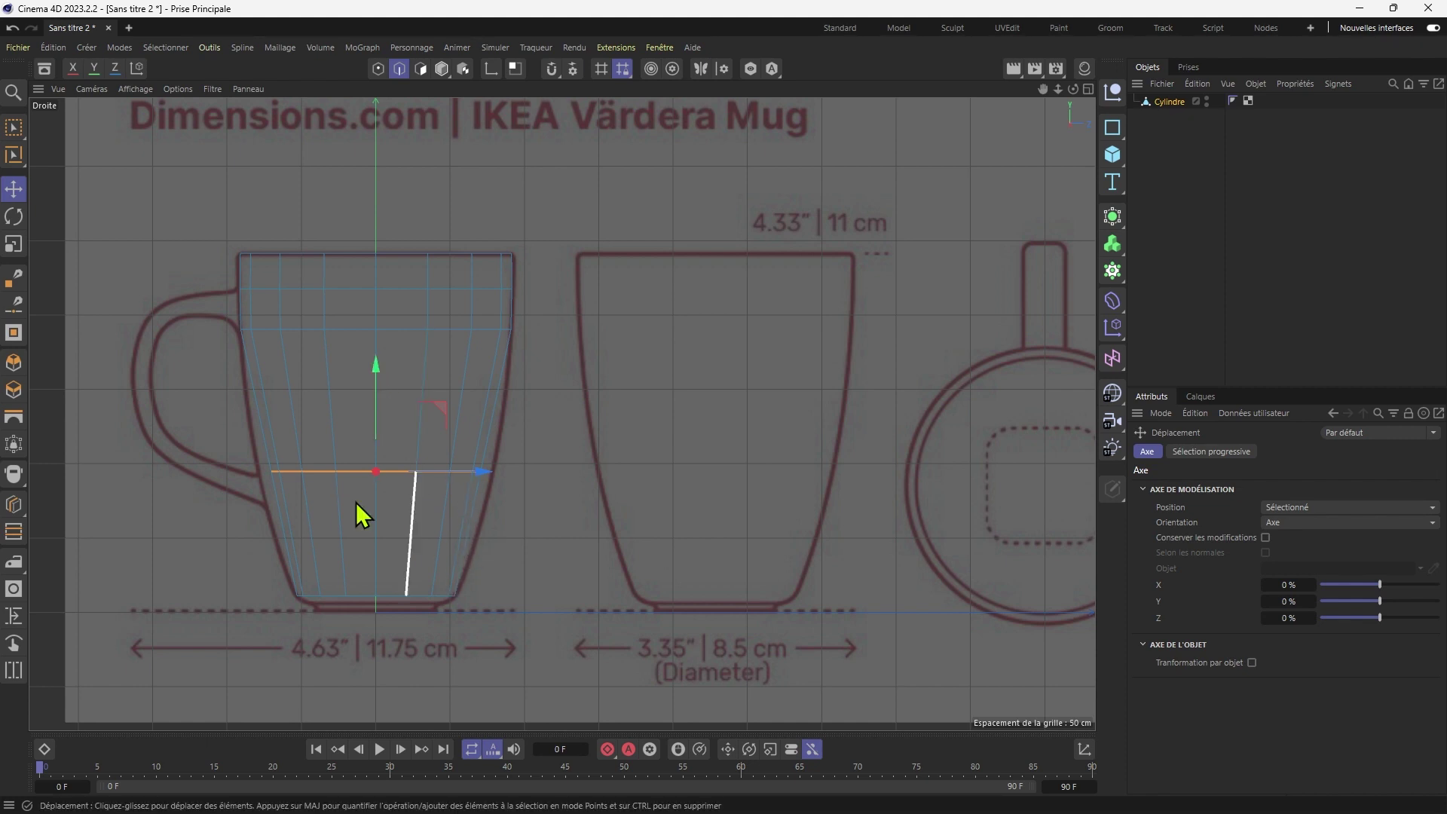
{"action": "left_click", "coordinate": [14, 216]}
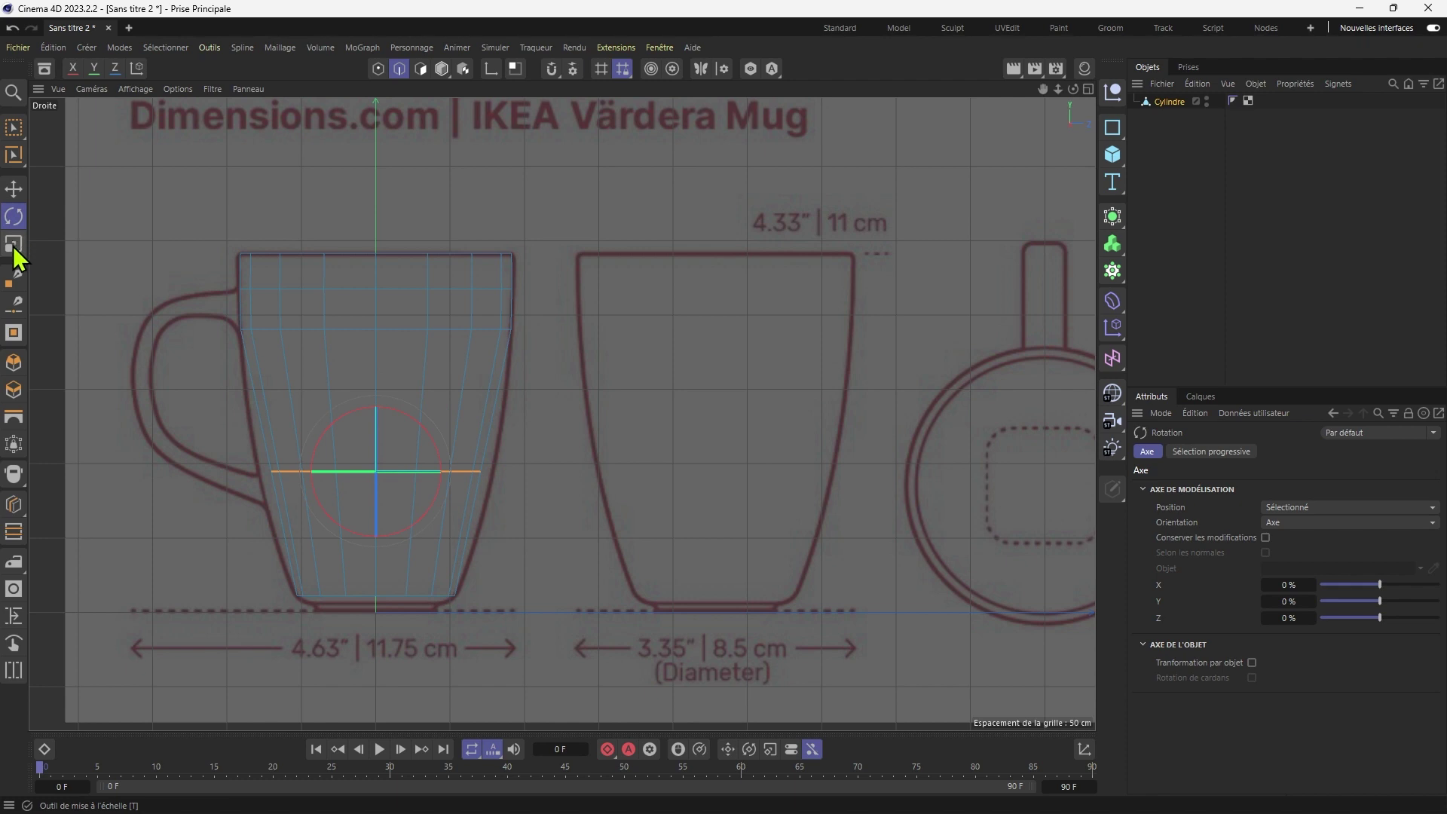
{"action": "left_click", "coordinate": [13, 246]}
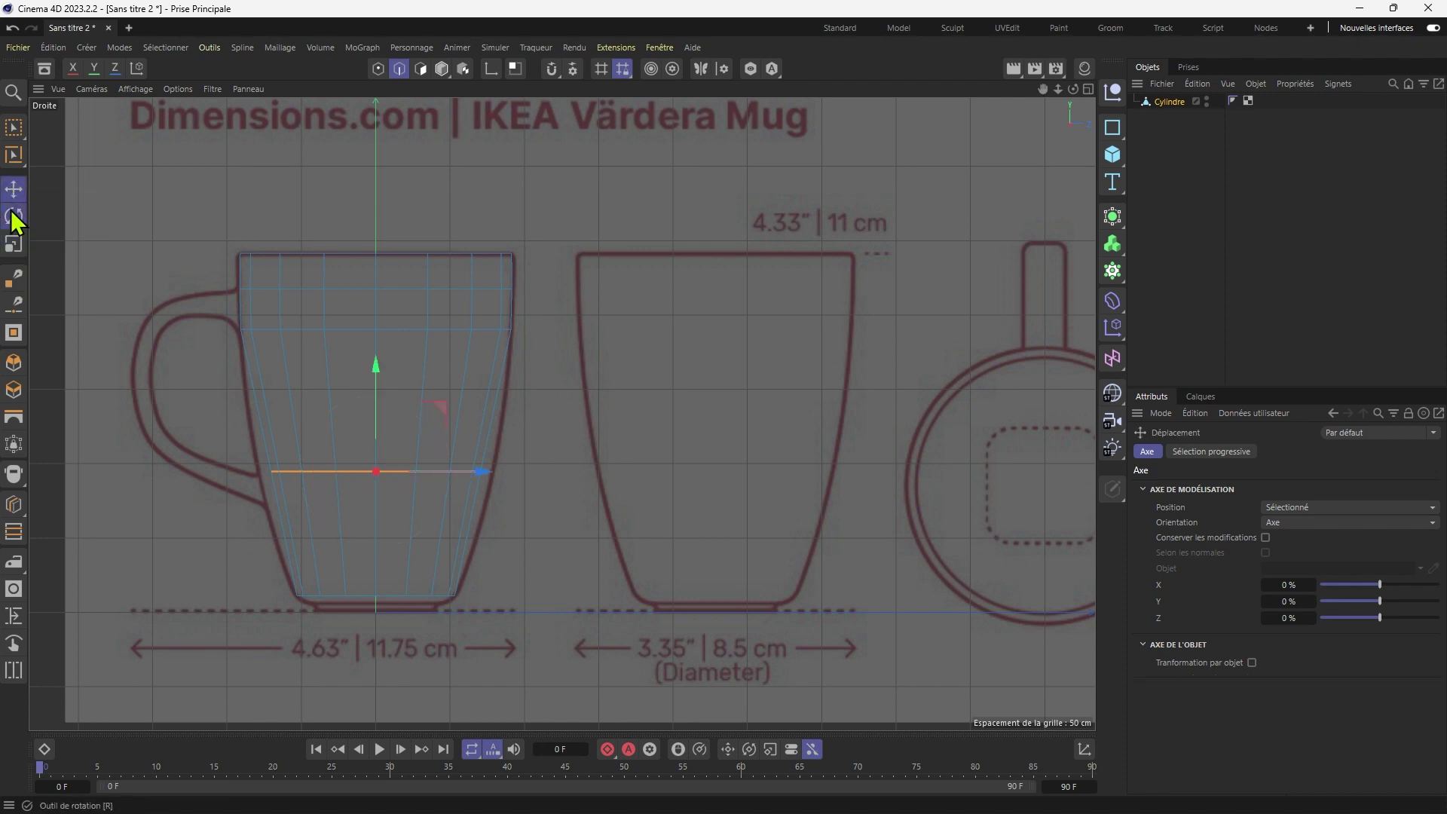
{"action": "left_click", "coordinate": [13, 216]}
{"action": "left_click", "coordinate": [12, 245]}
{"action": "left_click", "coordinate": [14, 190]}
{"action": "left_click", "coordinate": [14, 217]}
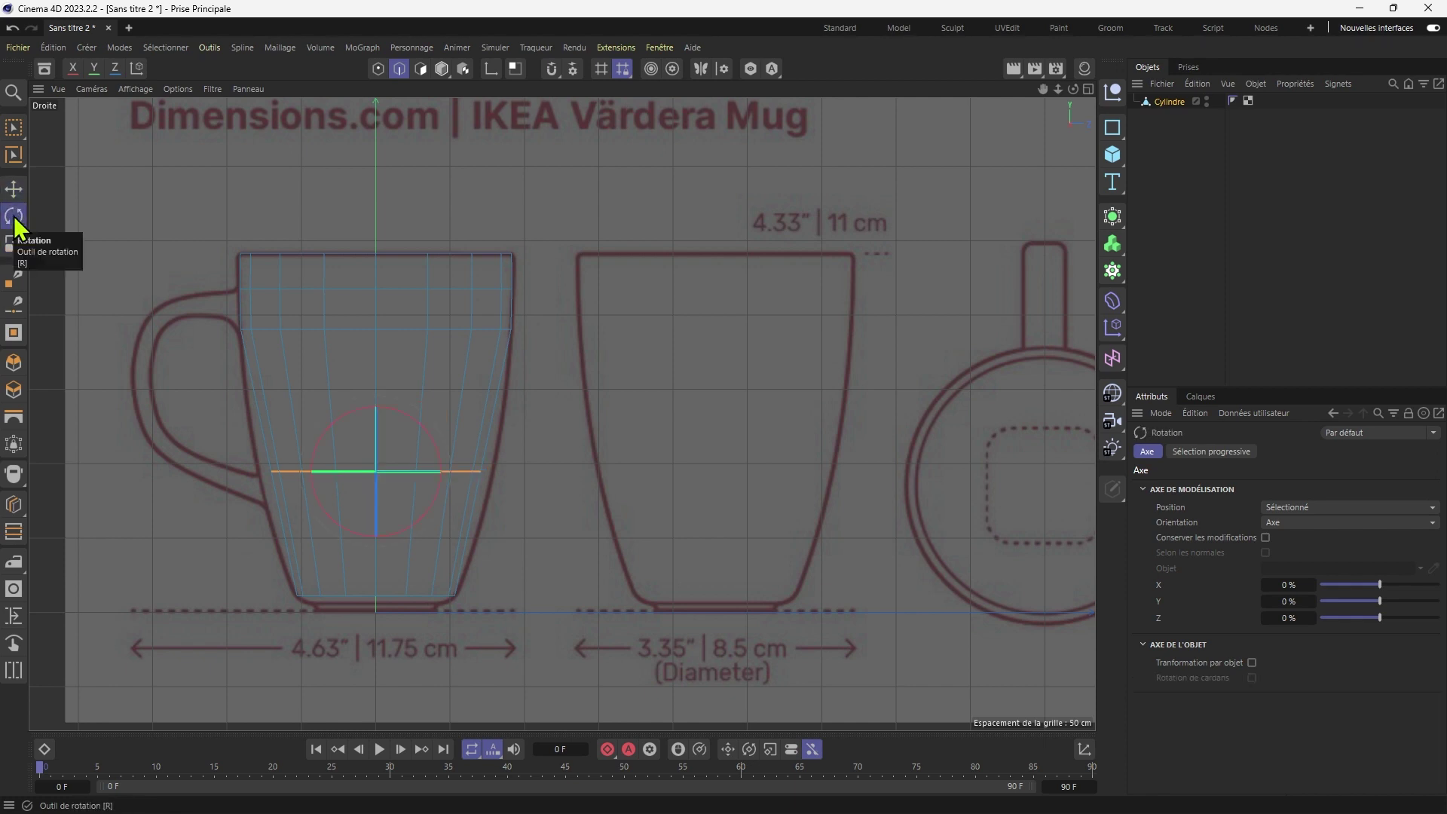
Scale the raised lower ring outward until it meets the mug drawing's outline.
{"action": "left_click", "coordinate": [14, 244]}
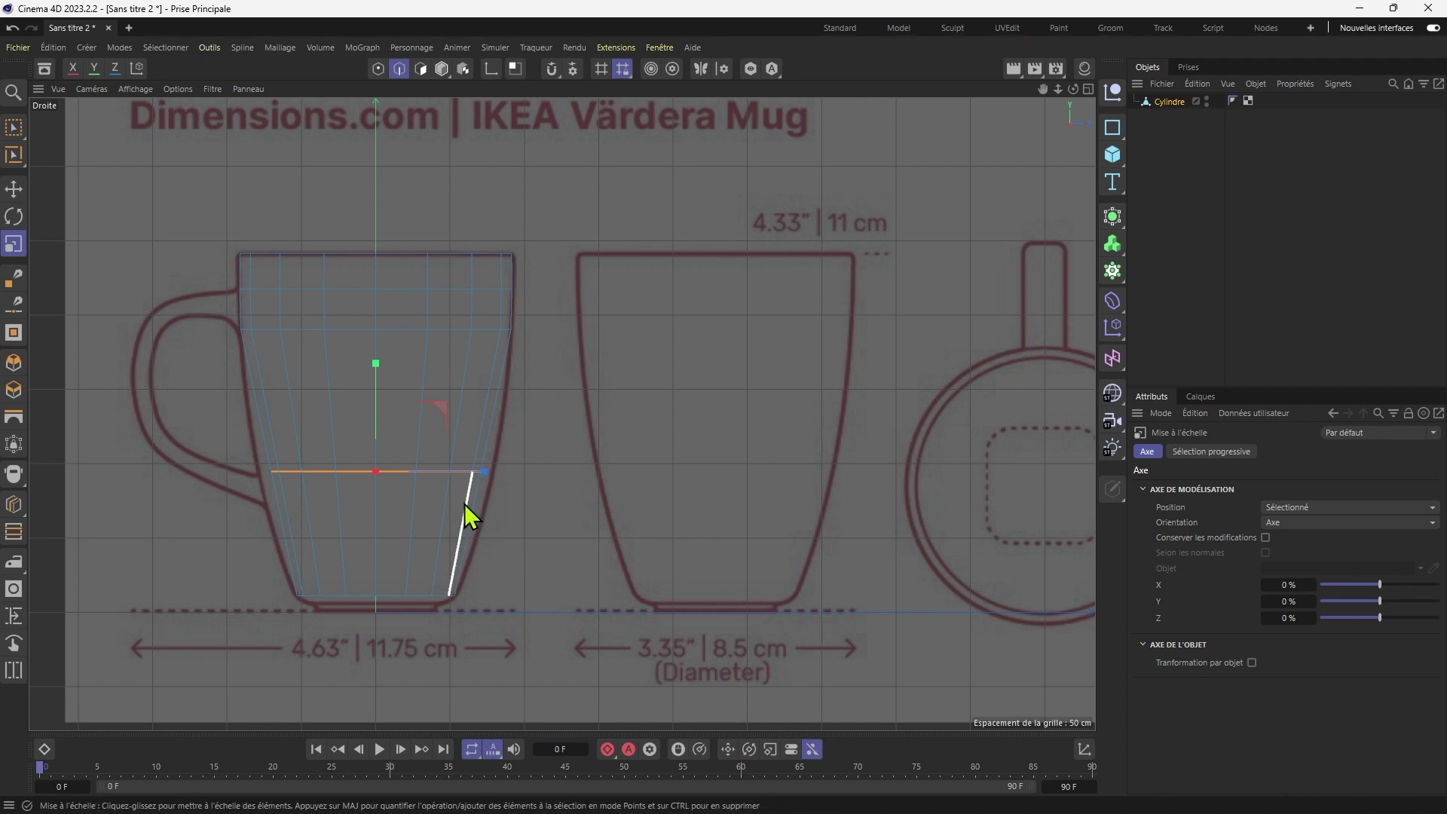
{"action": "left_click_drag", "start_coordinate": [564, 528], "coordinate": [614, 541]}
Cut a new edge loop at about 30% between the lower ring and the base, and scale it to the mug's outline.
{"action": "left_click", "coordinate": [14, 505]}
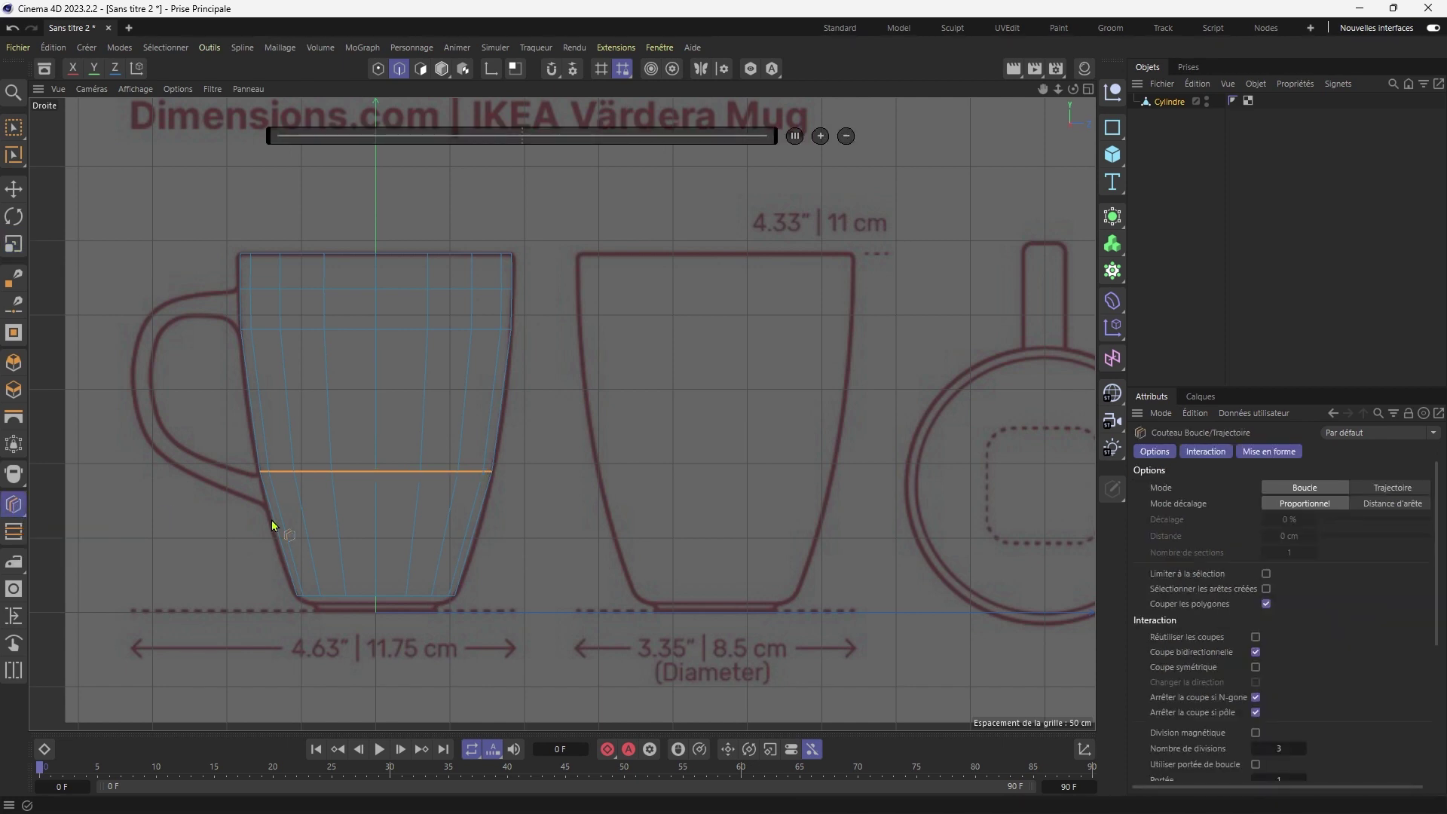
{"action": "left_click", "coordinate": [272, 517]}
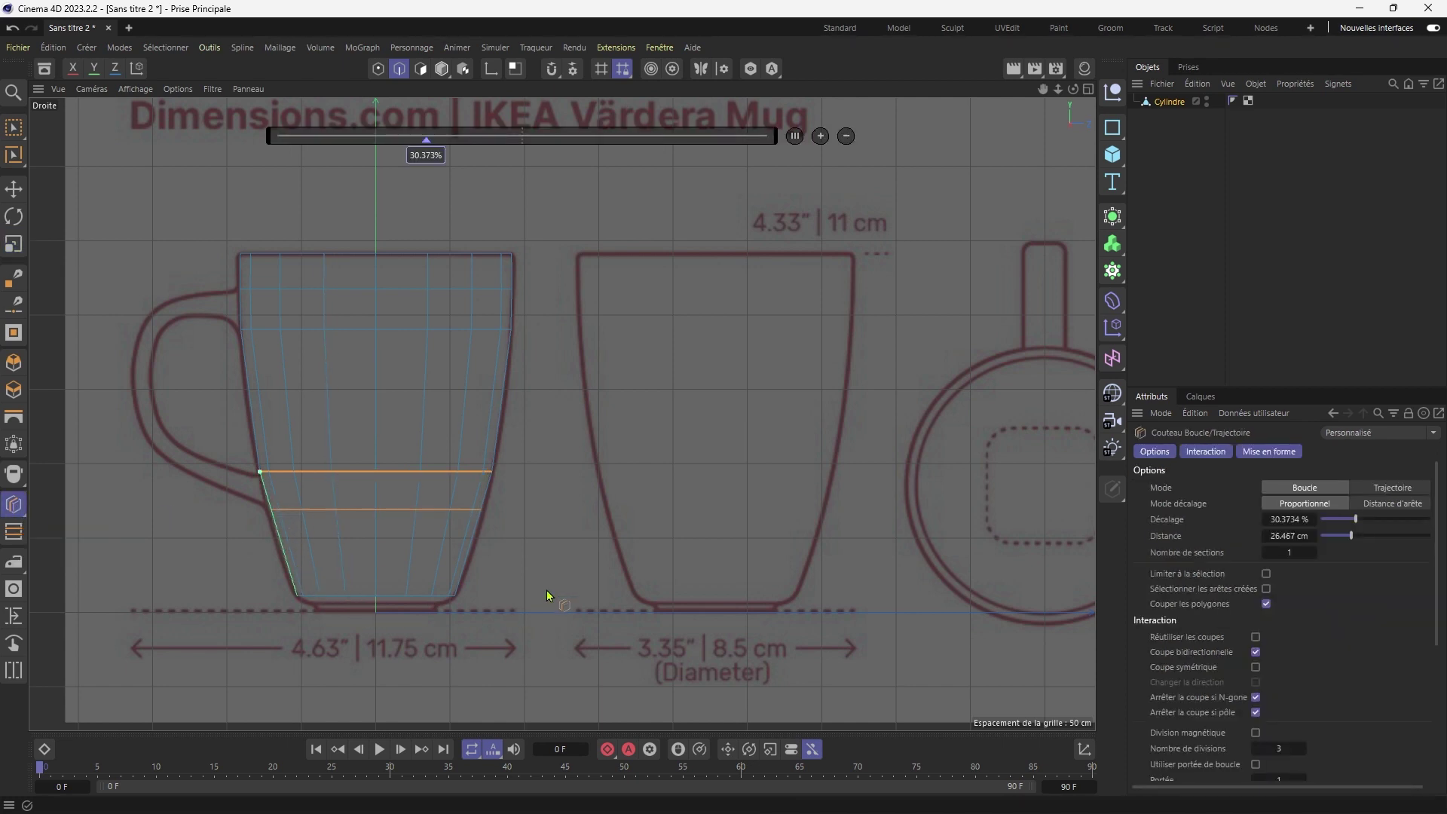
{"action": "key", "text": "0"}
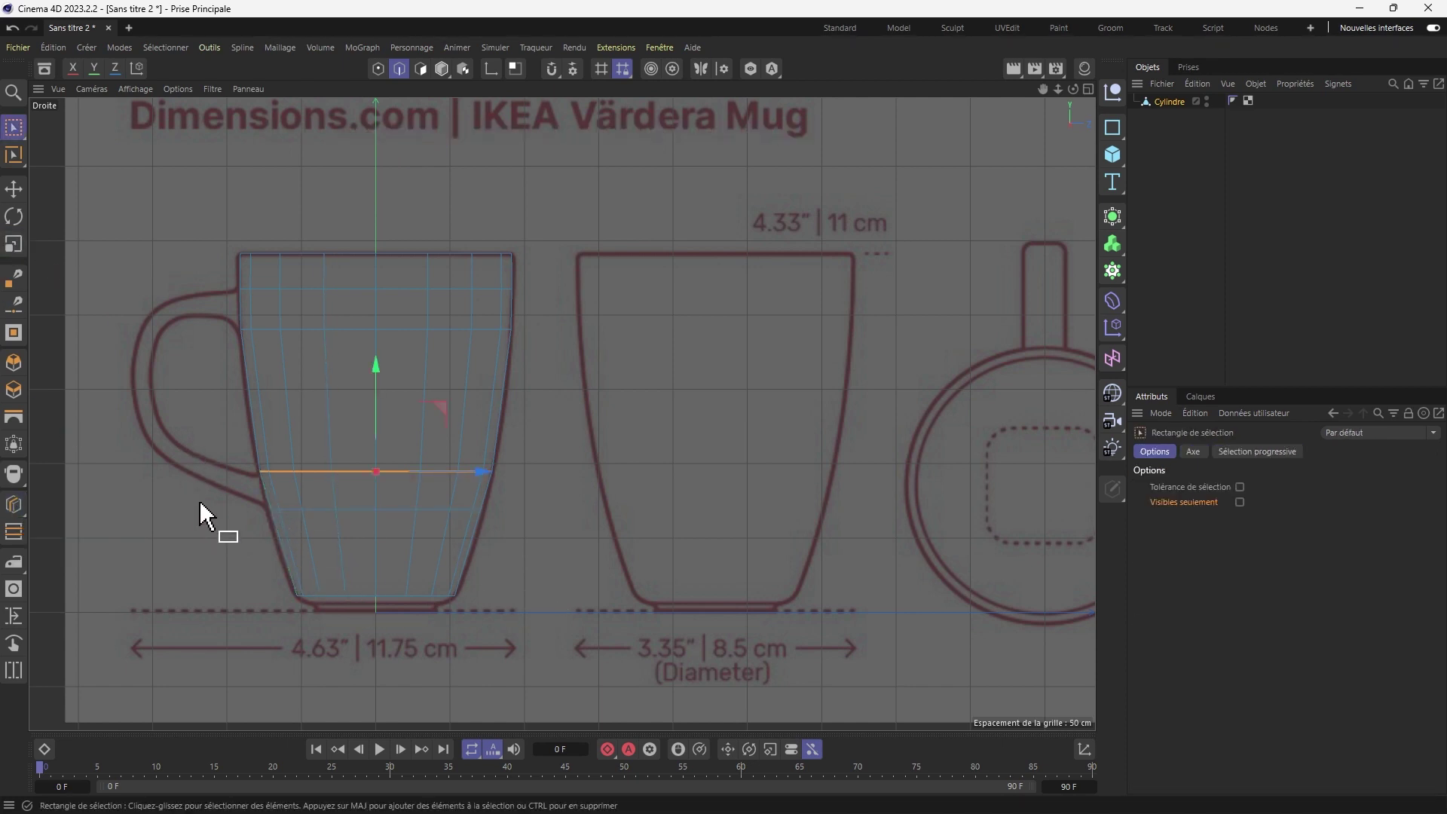
{"action": "left_click_drag", "start_coordinate": [201, 494], "coordinate": [535, 536]}
{"action": "key", "text": "t"}
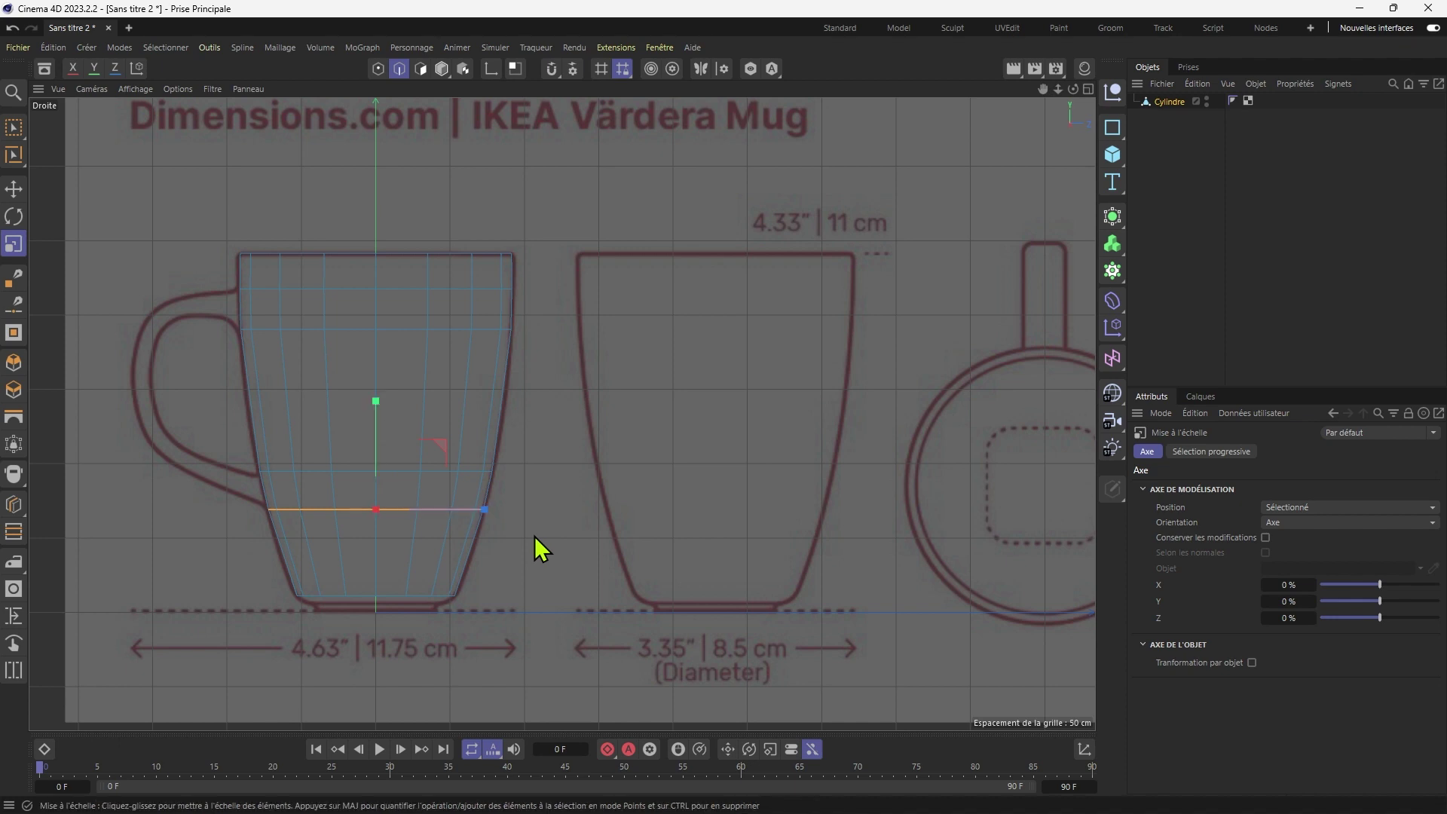
Select the second ring below the rim and adjust its scale to fit the mug's outline.
{"action": "key", "text": "0"}
{"action": "left_click_drag", "start_coordinate": [210, 315], "coordinate": [607, 392]}
{"action": "key", "text": "t"}
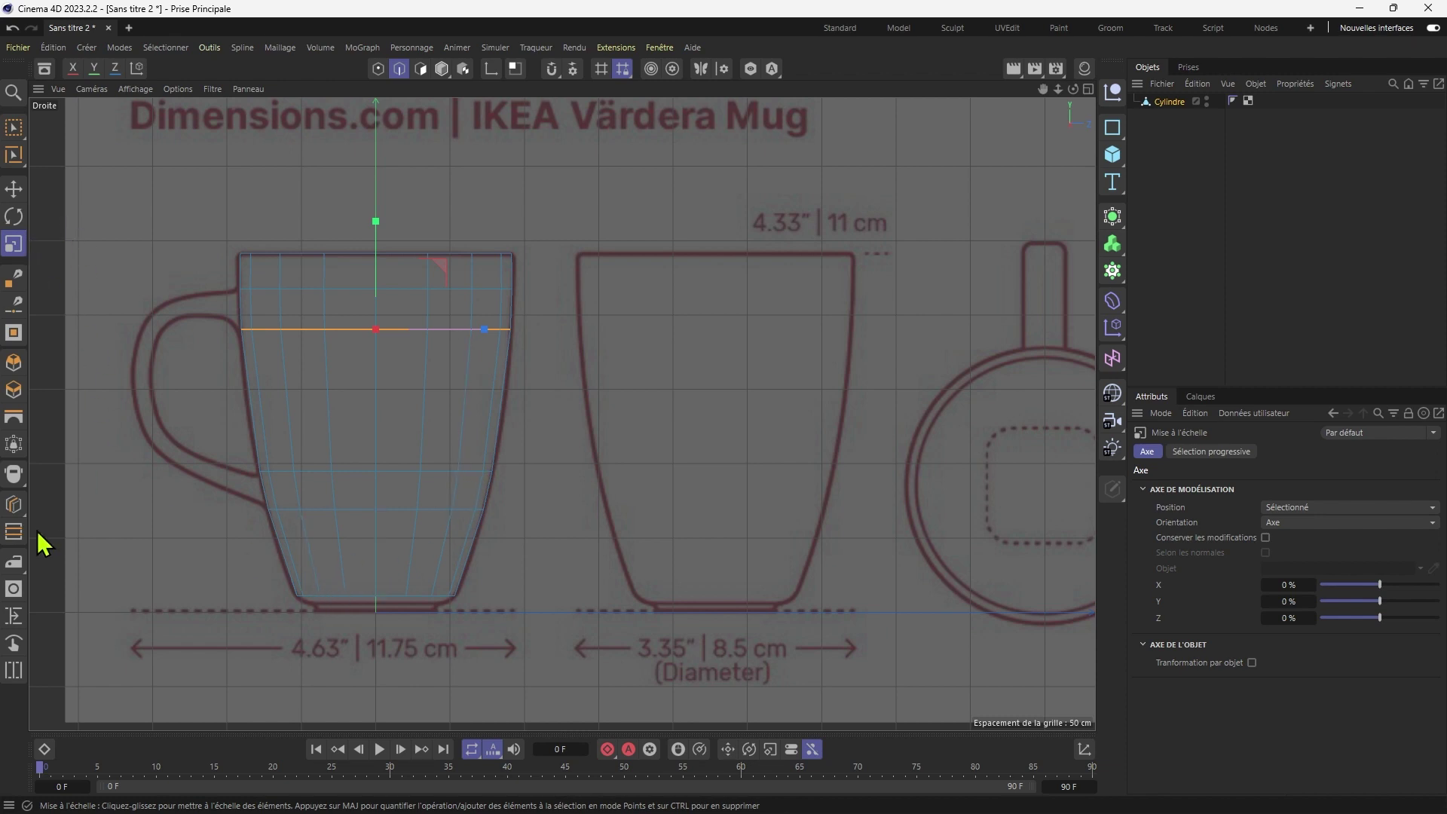
Cut another edge loop about midway between the lowest loop and the base, and scale it out to the mug's outline.
{"action": "left_click", "coordinate": [16, 503]}
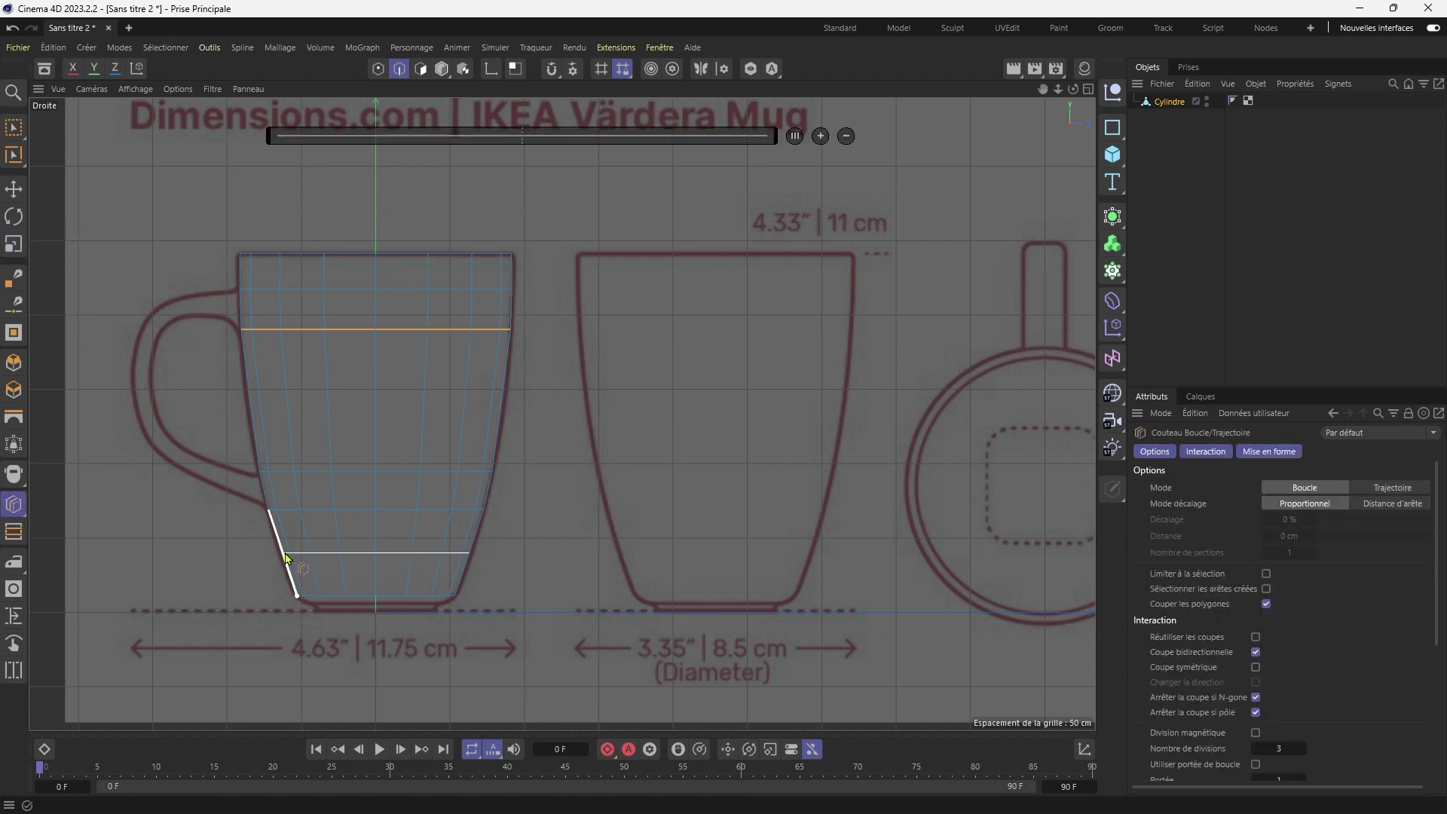
{"action": "left_click", "coordinate": [286, 557]}
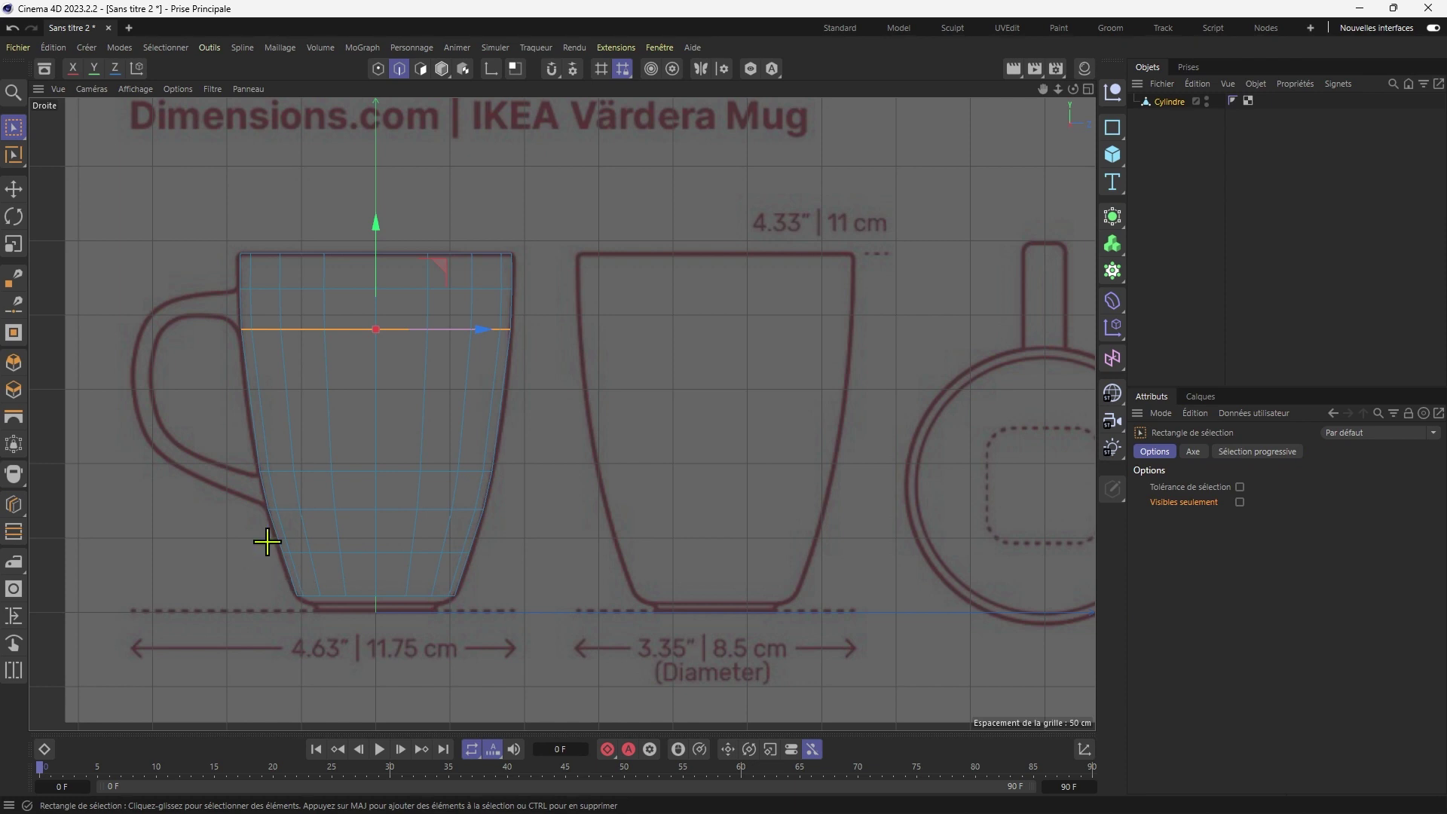
{"action": "left_click_drag", "start_coordinate": [245, 539], "coordinate": [590, 585]}
{"action": "key", "text": "t"}
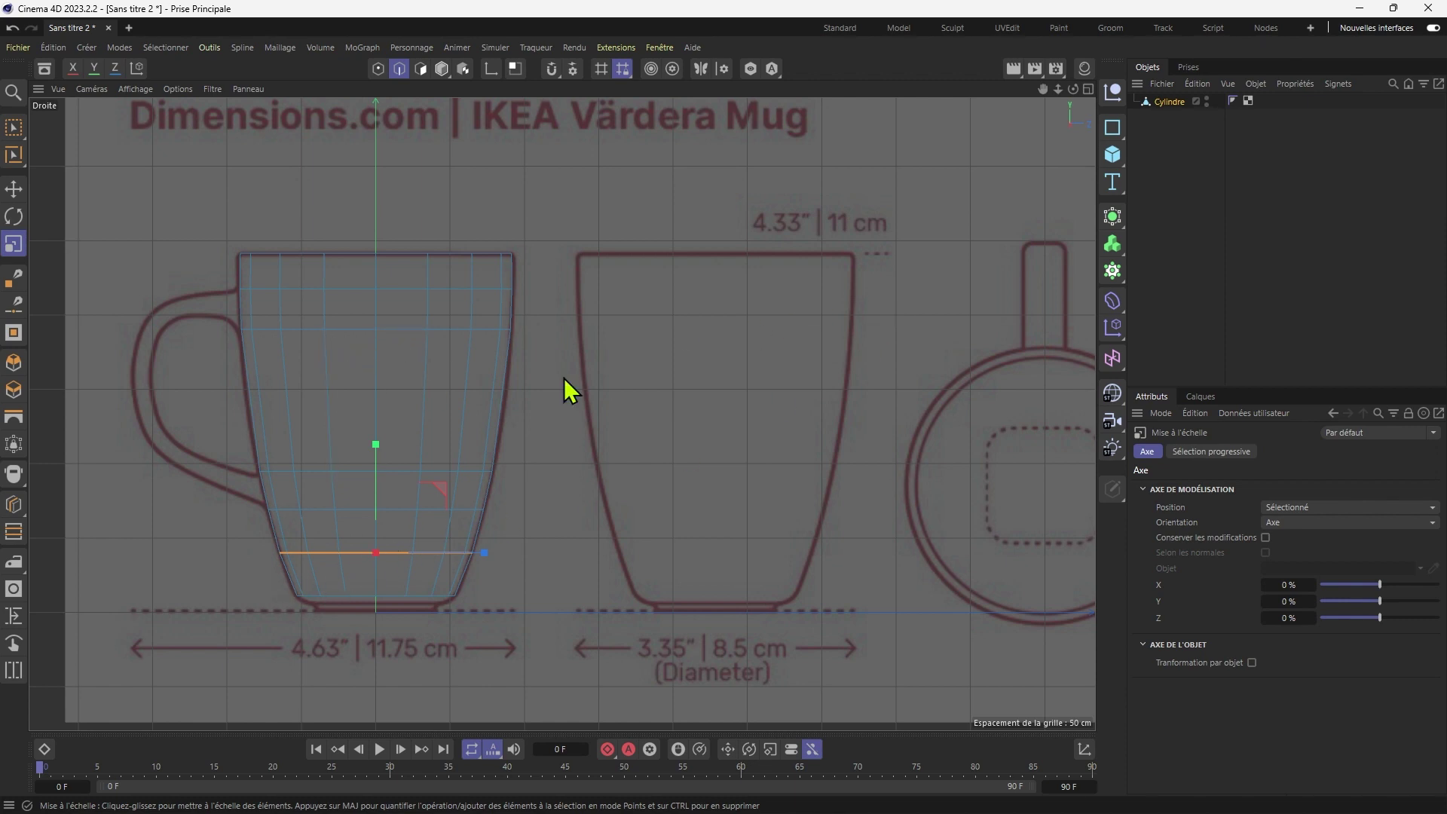
Place the cylinder under a Surface de Subdivision, undoing a first one added outside its hierarchy.
{"action": "left_click", "coordinate": [1112, 216], "text": "alt"}
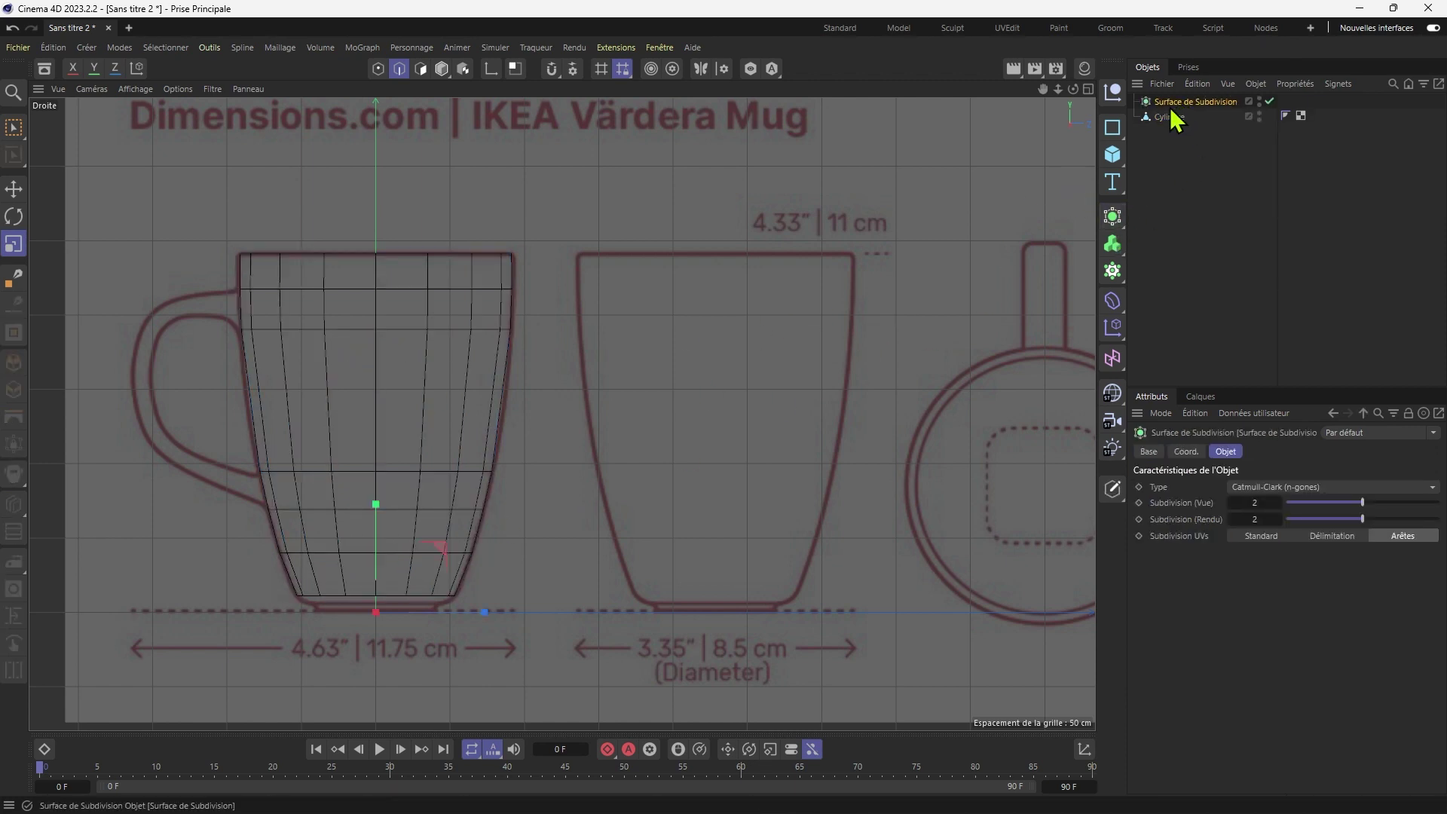
{"action": "key", "text": "ctrl+z"}
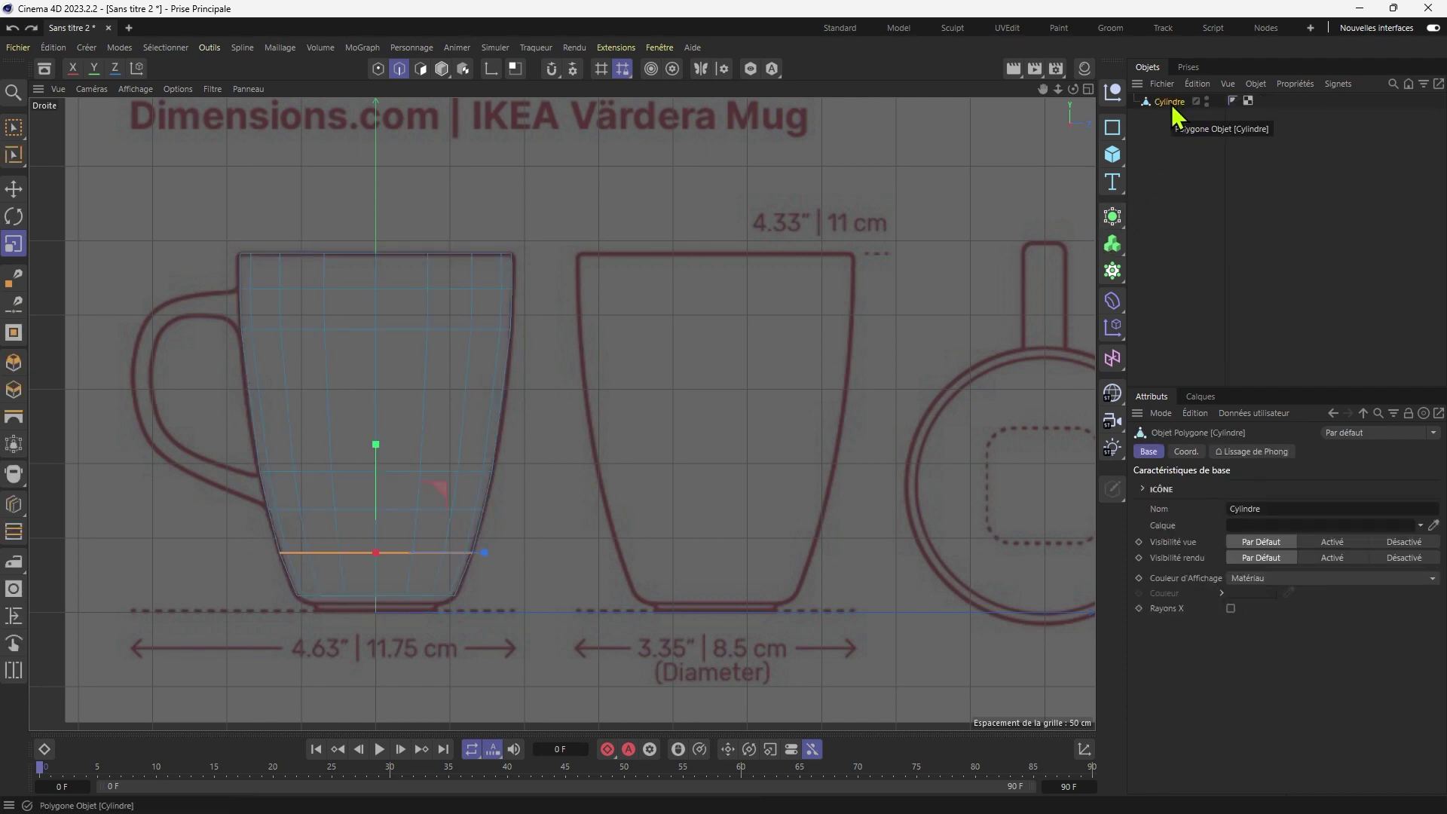
{"action": "left_click", "coordinate": [1117, 226], "text": "alt"}
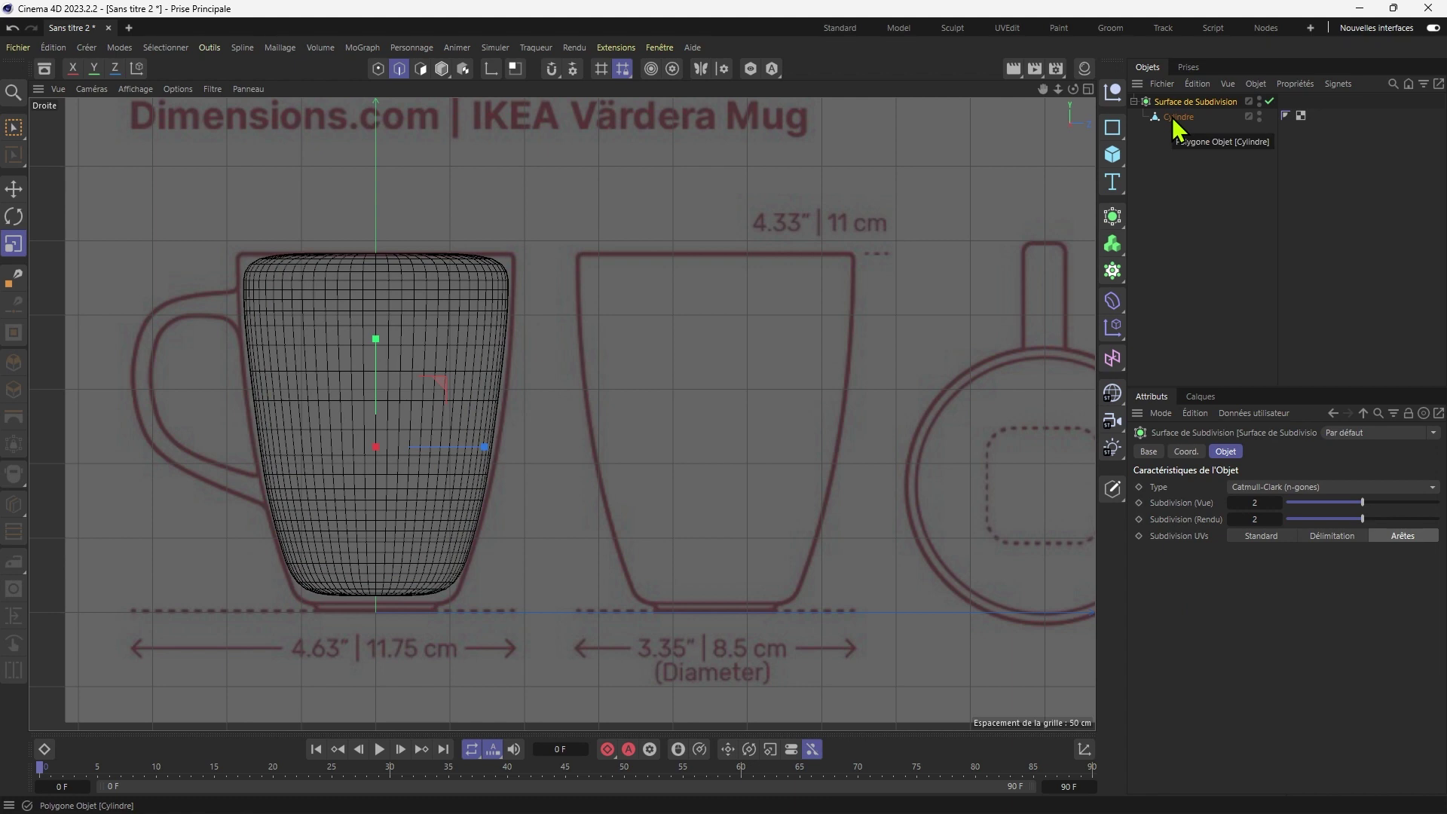
Add a second Surface de Subdivision, move Cylindre under it and delete the emptied first one.
{"action": "left_click", "coordinate": [1113, 219]}
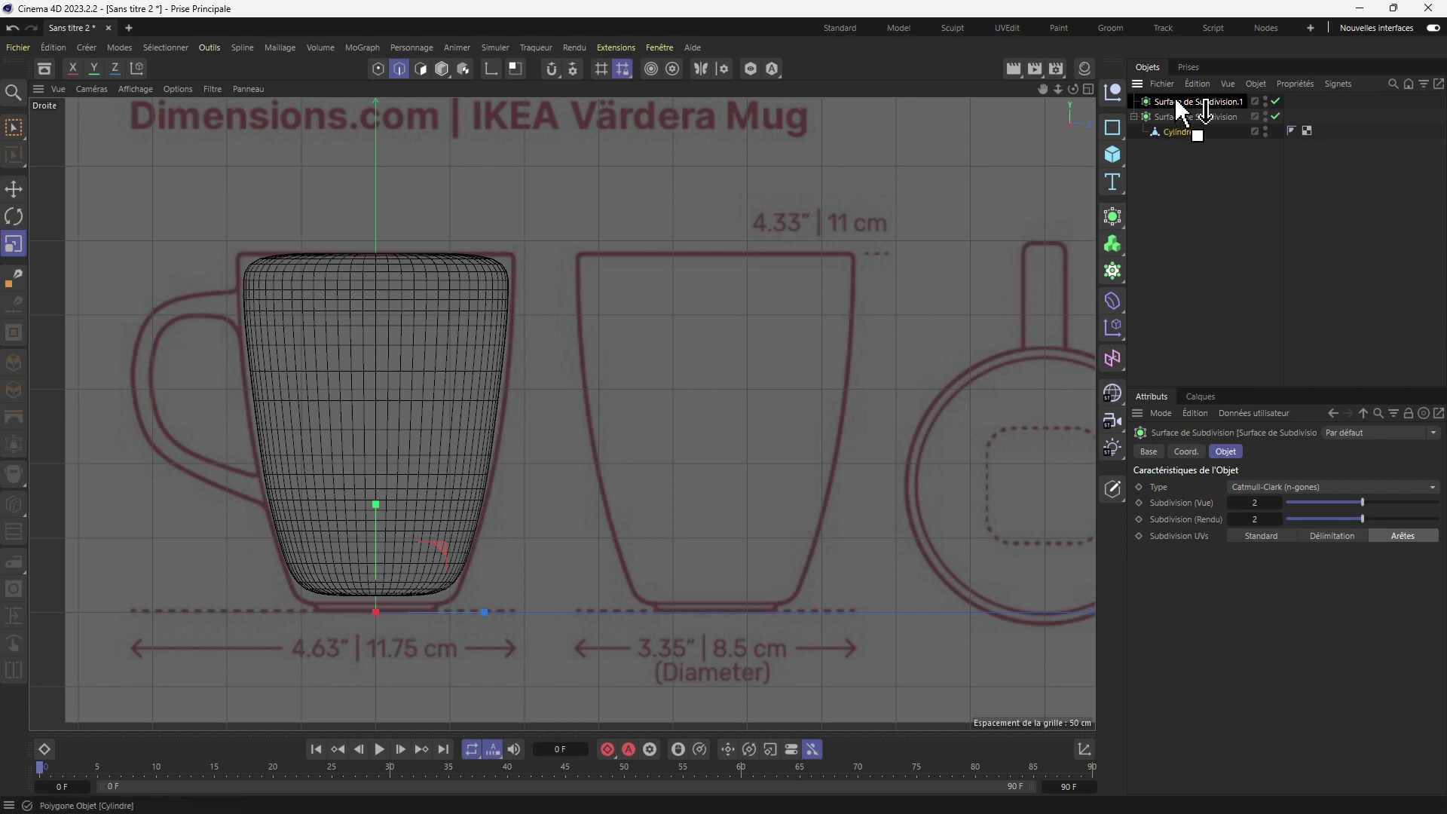
{"action": "left_click_drag", "start_coordinate": [1175, 98], "coordinate": [1177, 102]}
{"action": "left_click", "coordinate": [1177, 133]}
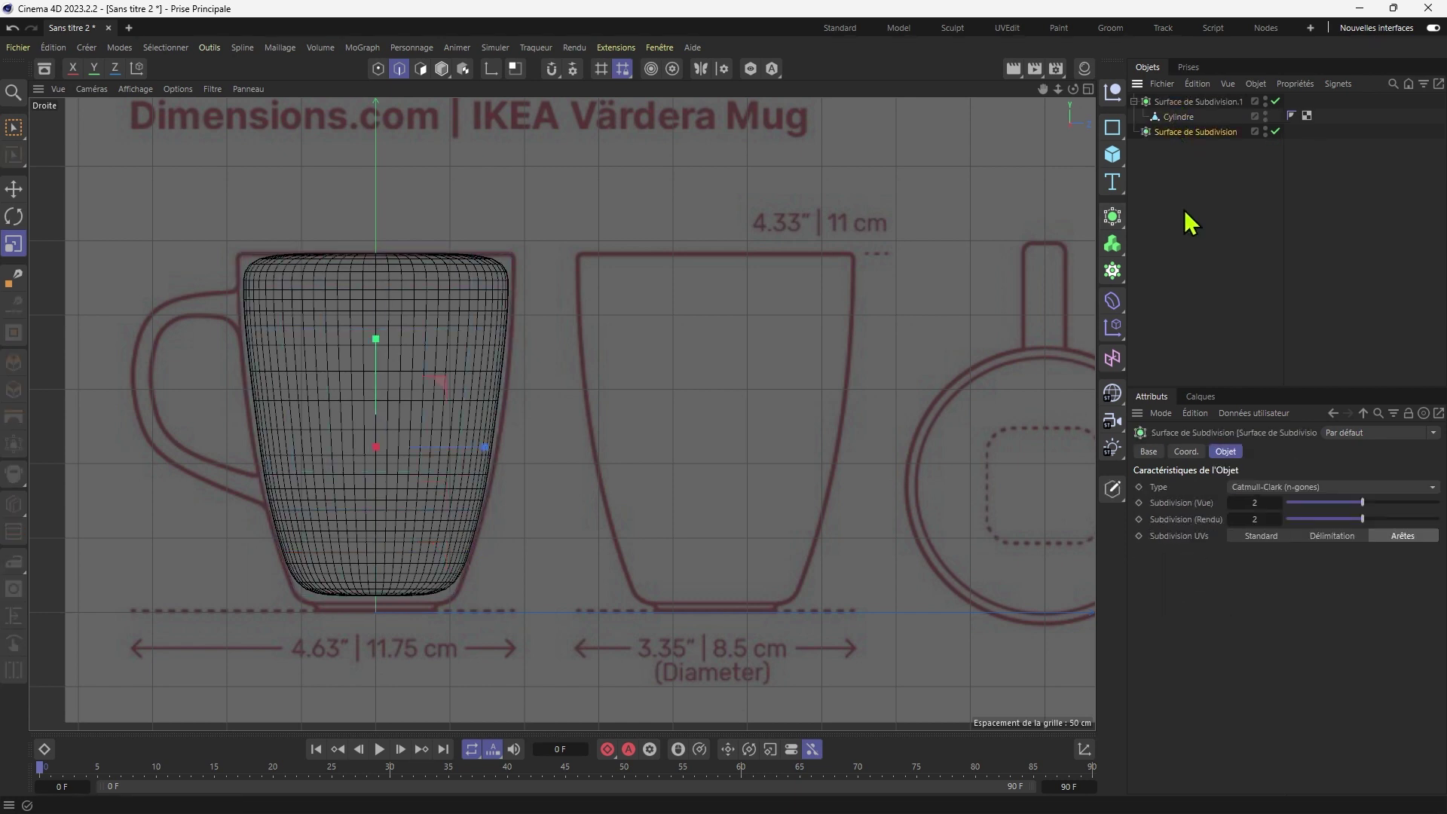
{"action": "key", "text": "Delete"}
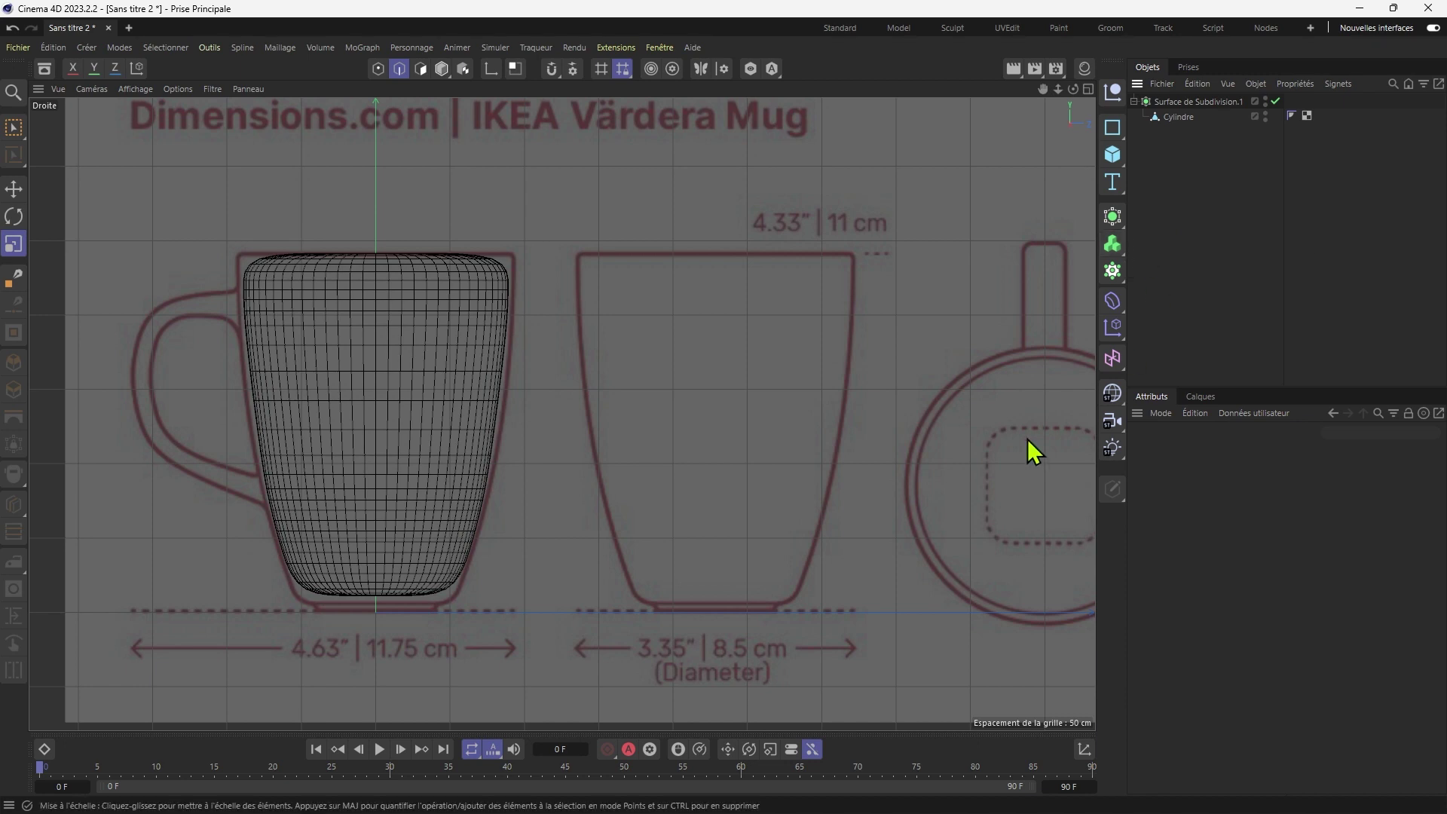
Select all polygons of the cylinder's top cap with the selection brush in the Perspective view and delete them.
{"action": "middle_click", "coordinate": [581, 314]}
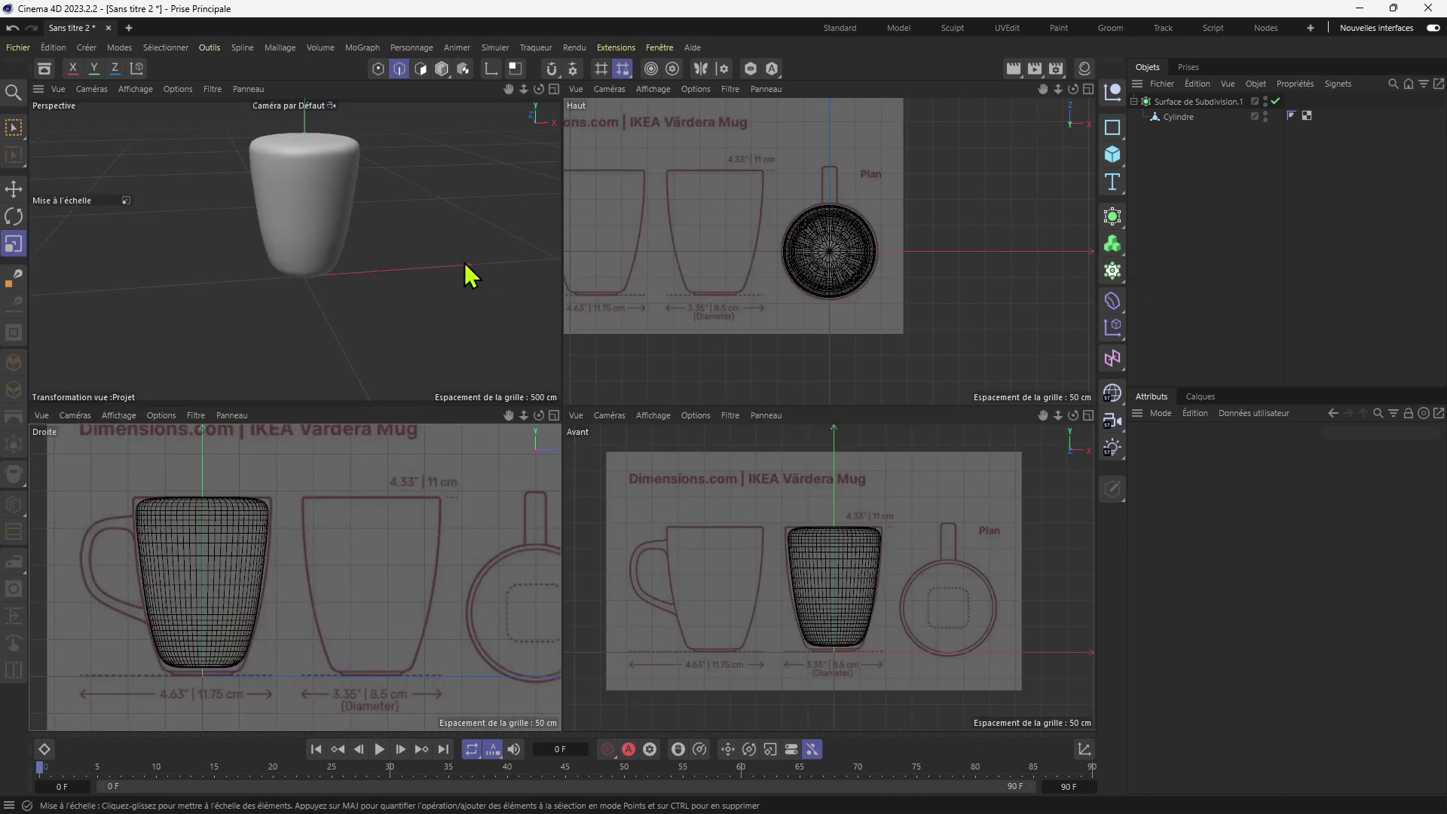
{"action": "middle_click", "coordinate": [464, 262]}
{"action": "left_click_drag", "start_coordinate": [520, 253], "coordinate": [603, 381], "text": "alt"}
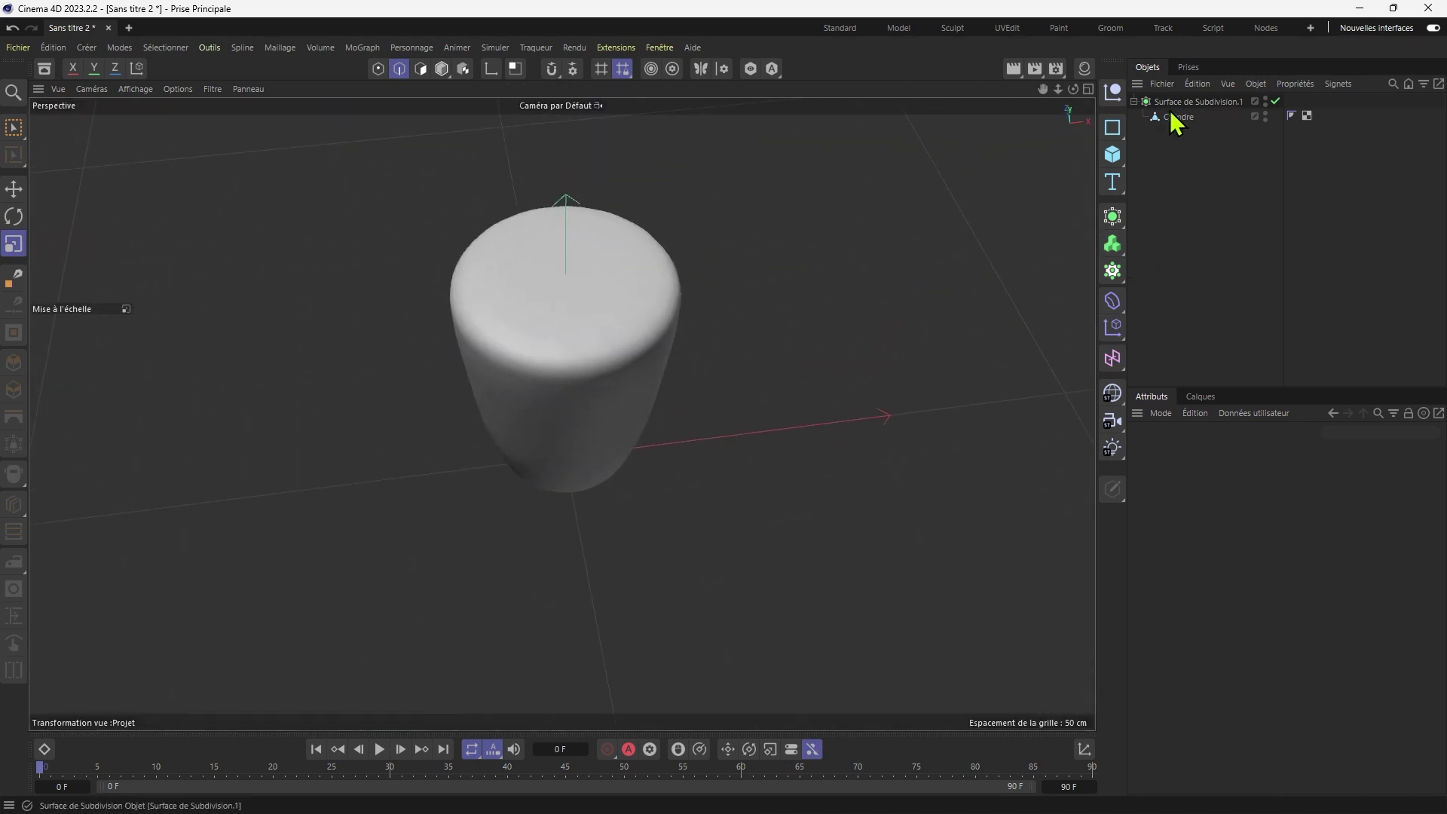
{"action": "left_click", "coordinate": [1176, 117]}
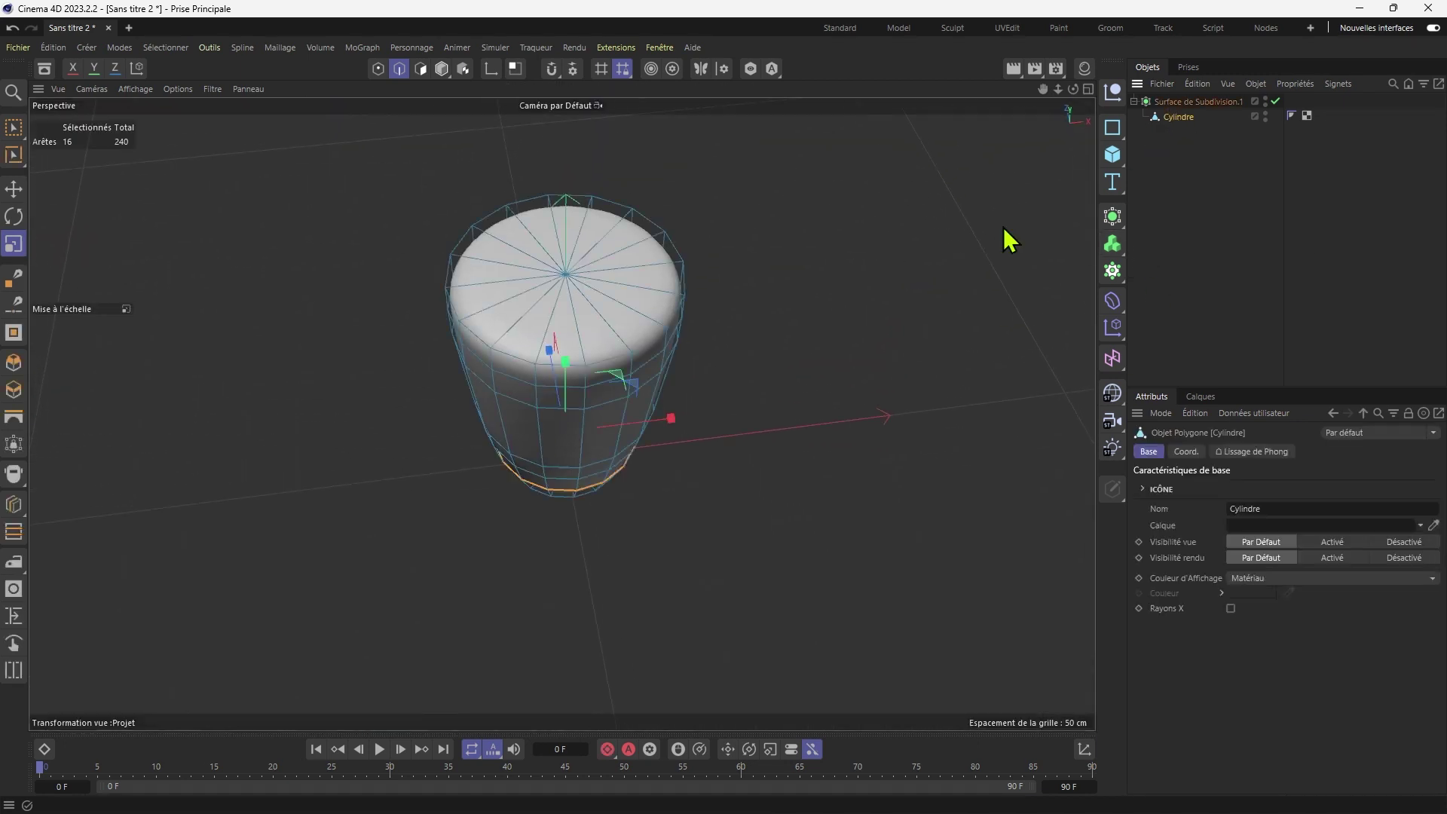
{"action": "left_click", "coordinate": [420, 69]}
{"action": "left_click", "coordinate": [15, 129]}
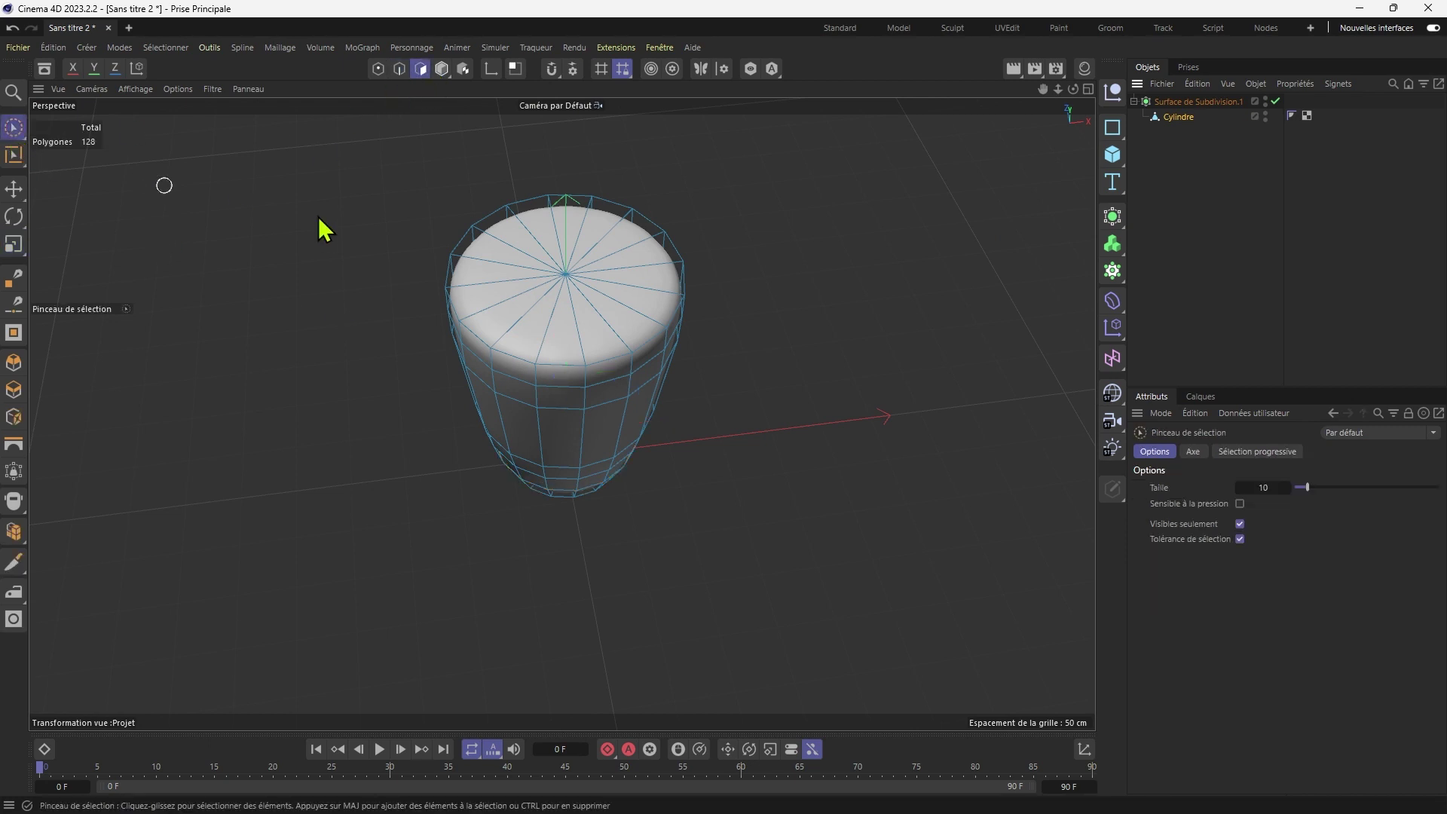
{"action": "mouse_move", "coordinate": [568, 258]}
{"action": "left_mouse_down"}
{"action": "mouse_move", "coordinate": [555, 304]}
{"action": "mouse_move", "coordinate": [565, 268]}
{"action": "left_mouse_up"}
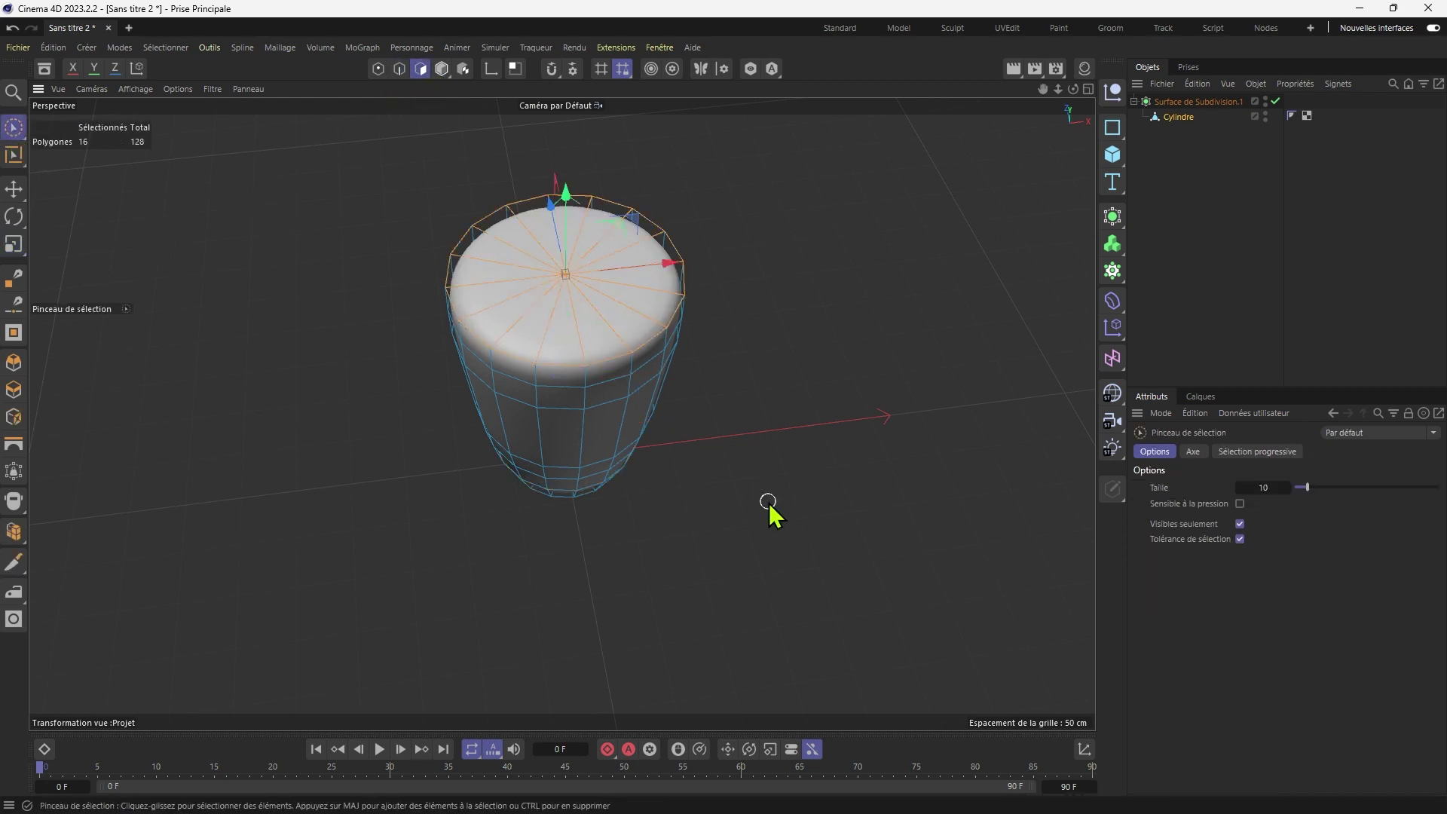
{"action": "key", "text": "Delete"}
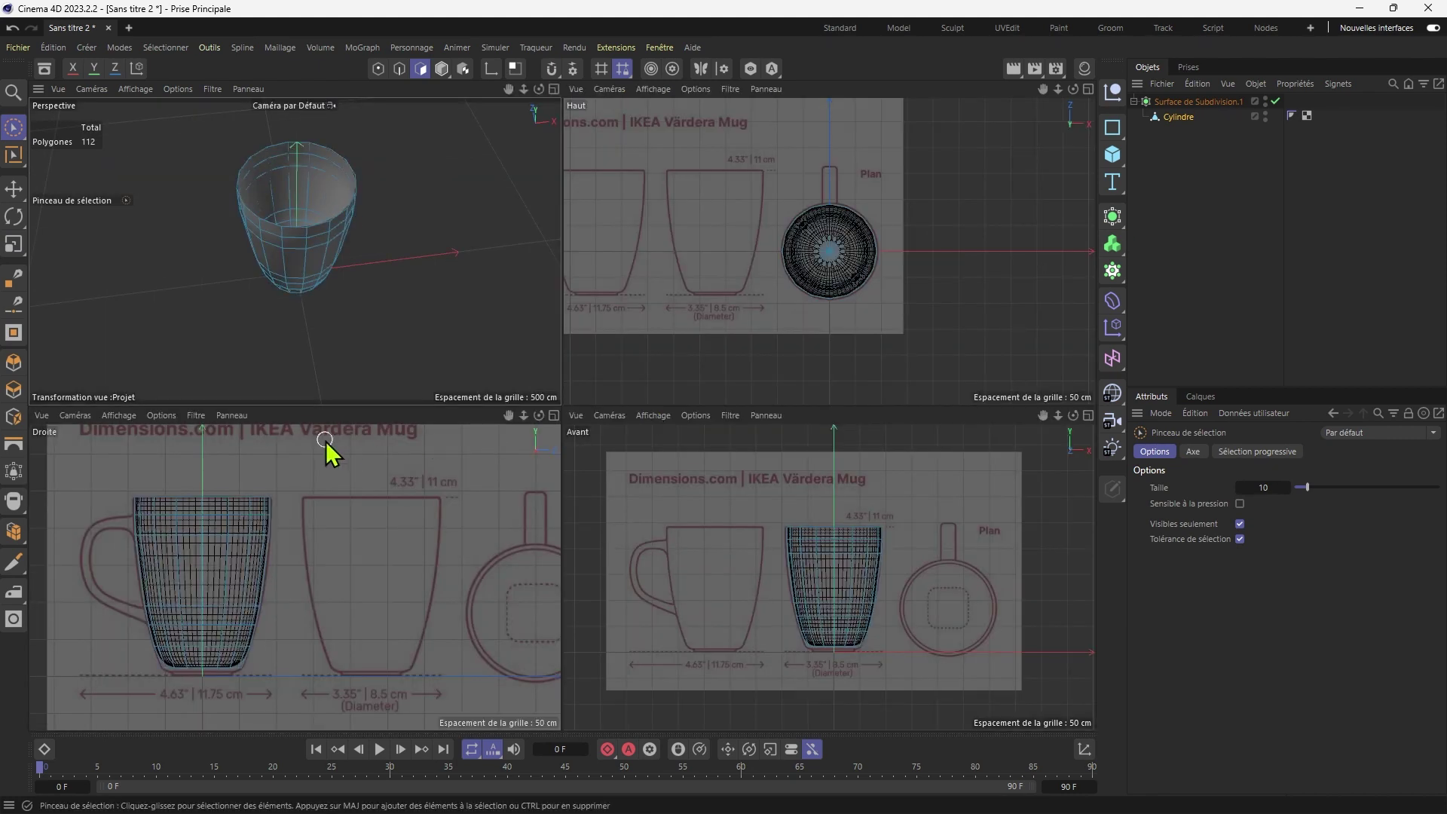
Compare the opened, smoothed mug with the drawing in the maximised Droite view and return to the four-view layout.
{"action": "middle_click", "coordinate": [652, 411]}
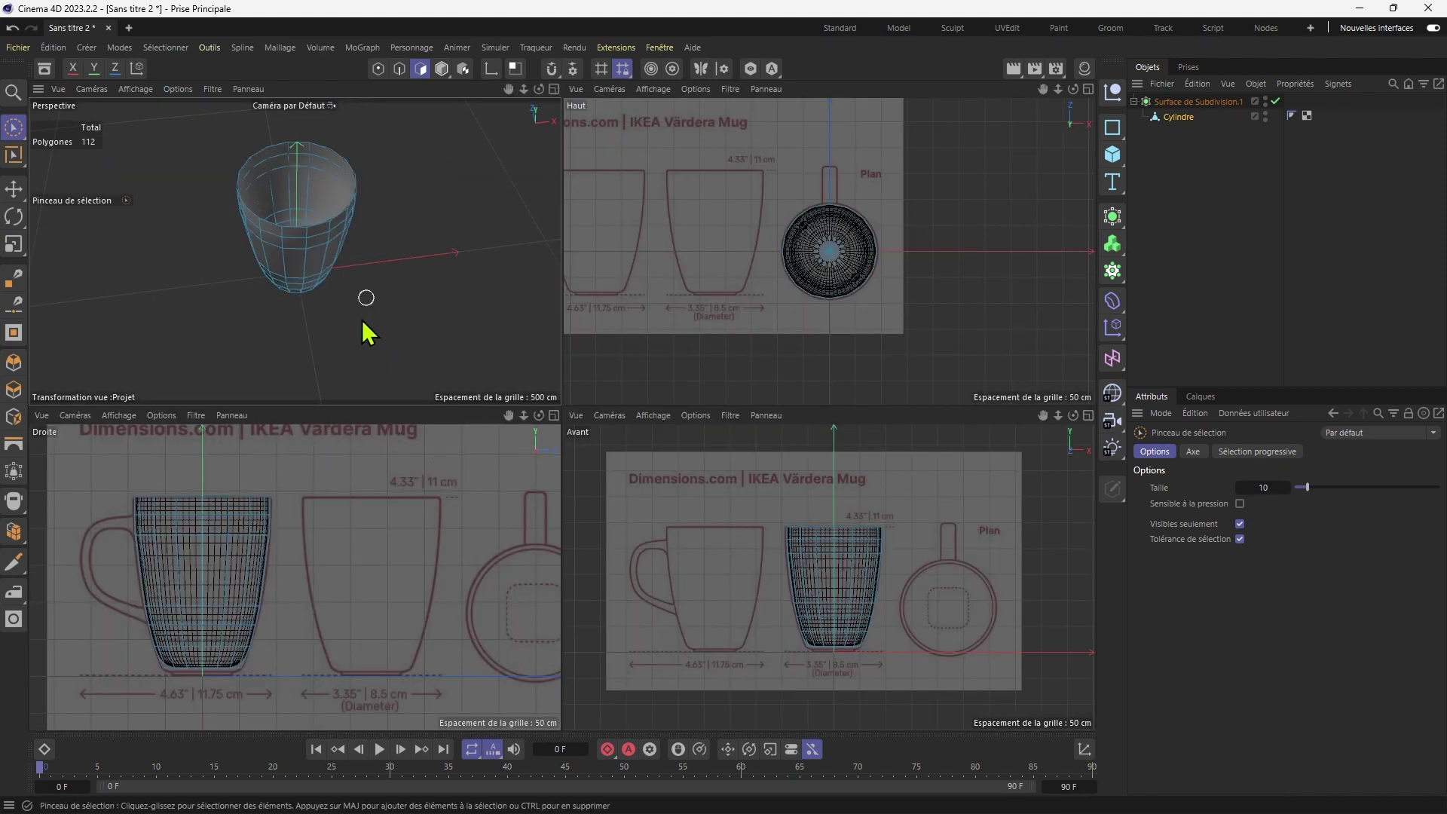
{"action": "middle_click", "coordinate": [355, 511]}
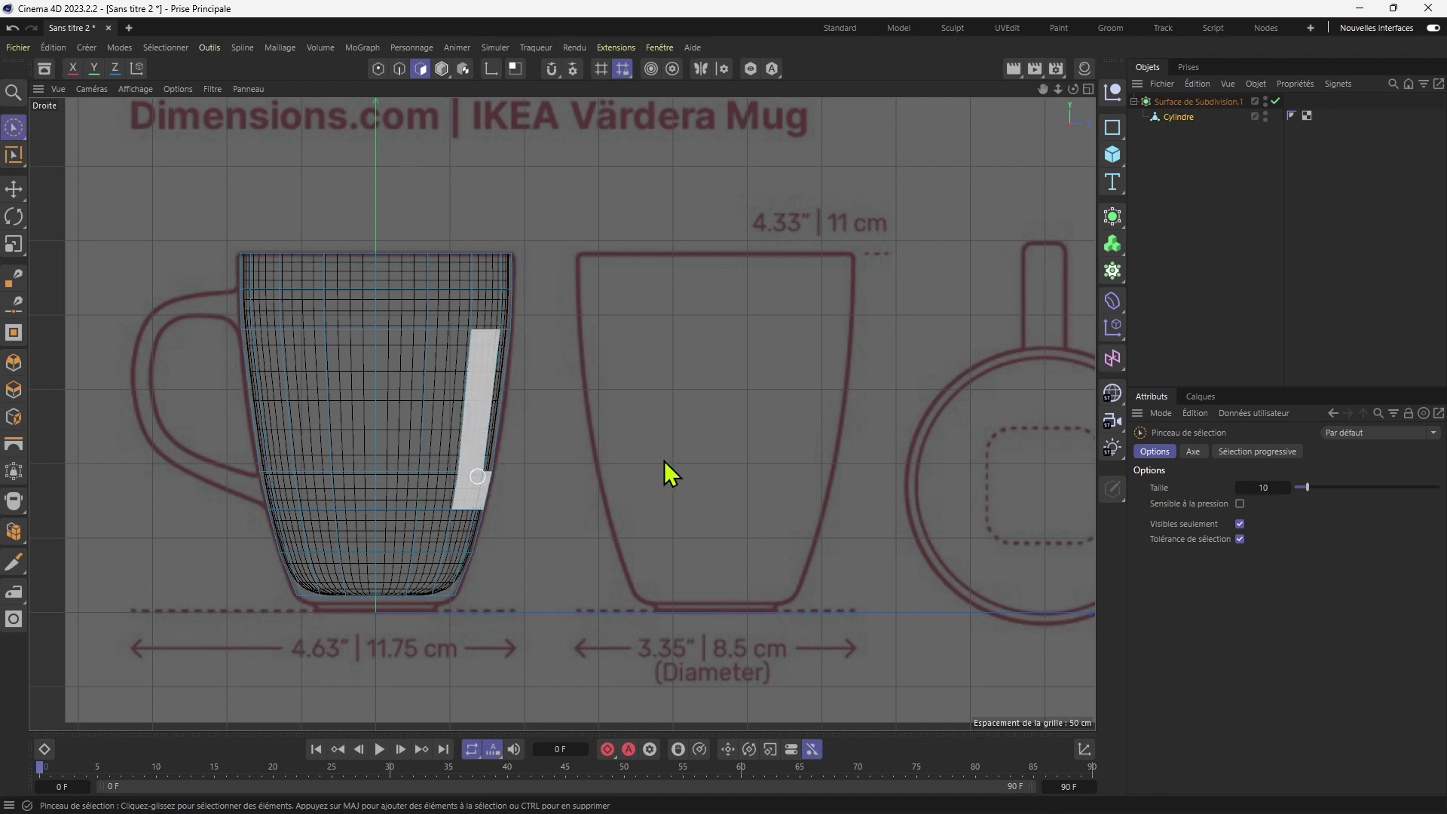
{"action": "middle_click", "coordinate": [549, 410]}
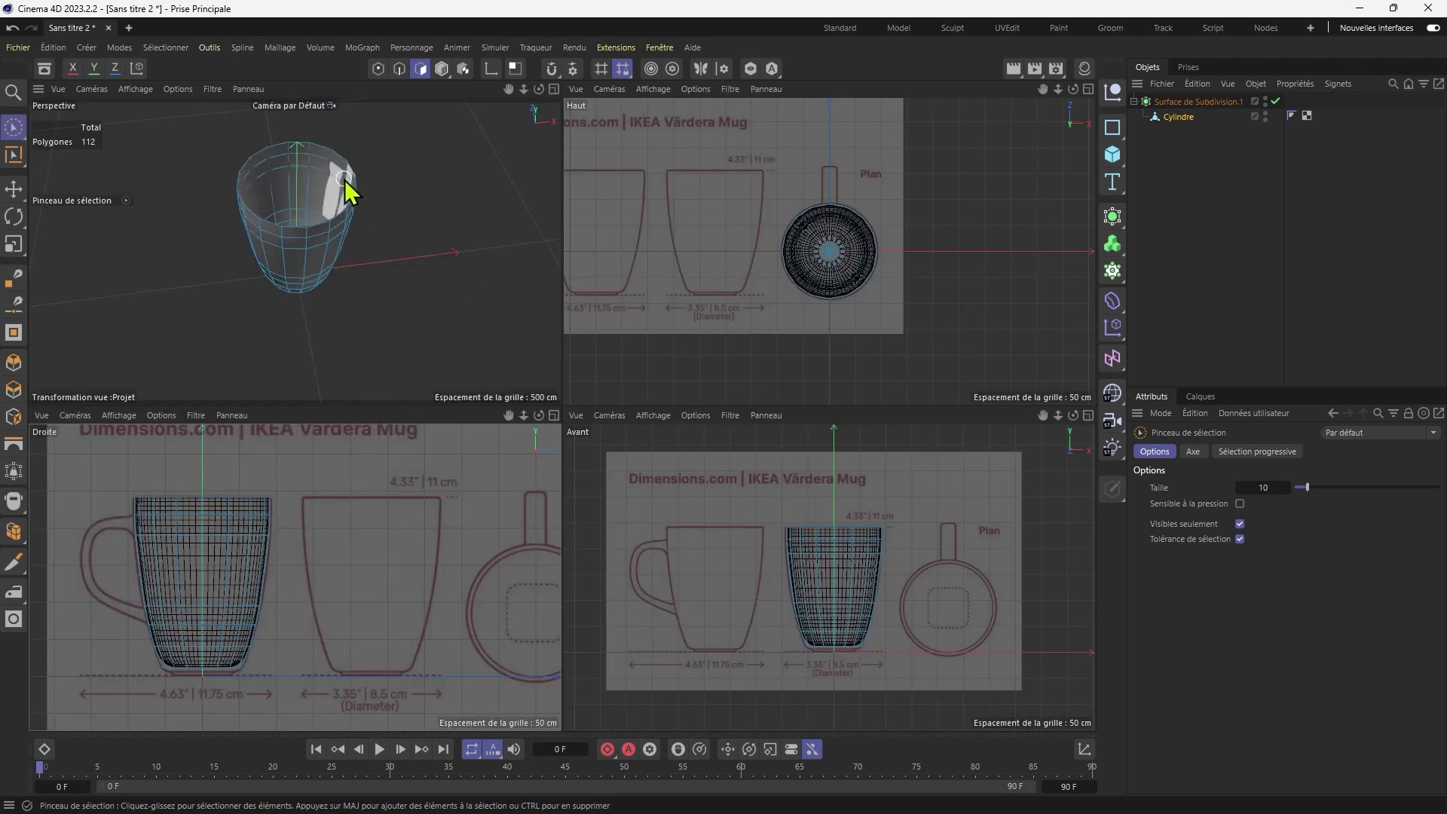
Select all polygons of the cylinder's bottom cap with the selection brush in the Perspective view.
{"action": "middle_click", "coordinate": [457, 341]}
{"action": "mouse_move", "coordinate": [508, 418]}
{"action": "left_mouse_down", "text": "alt"}
{"action": "mouse_move", "coordinate": [496, 467]}
{"action": "mouse_move", "coordinate": [530, 419]}
{"action": "left_mouse_up", "text": "alt"}
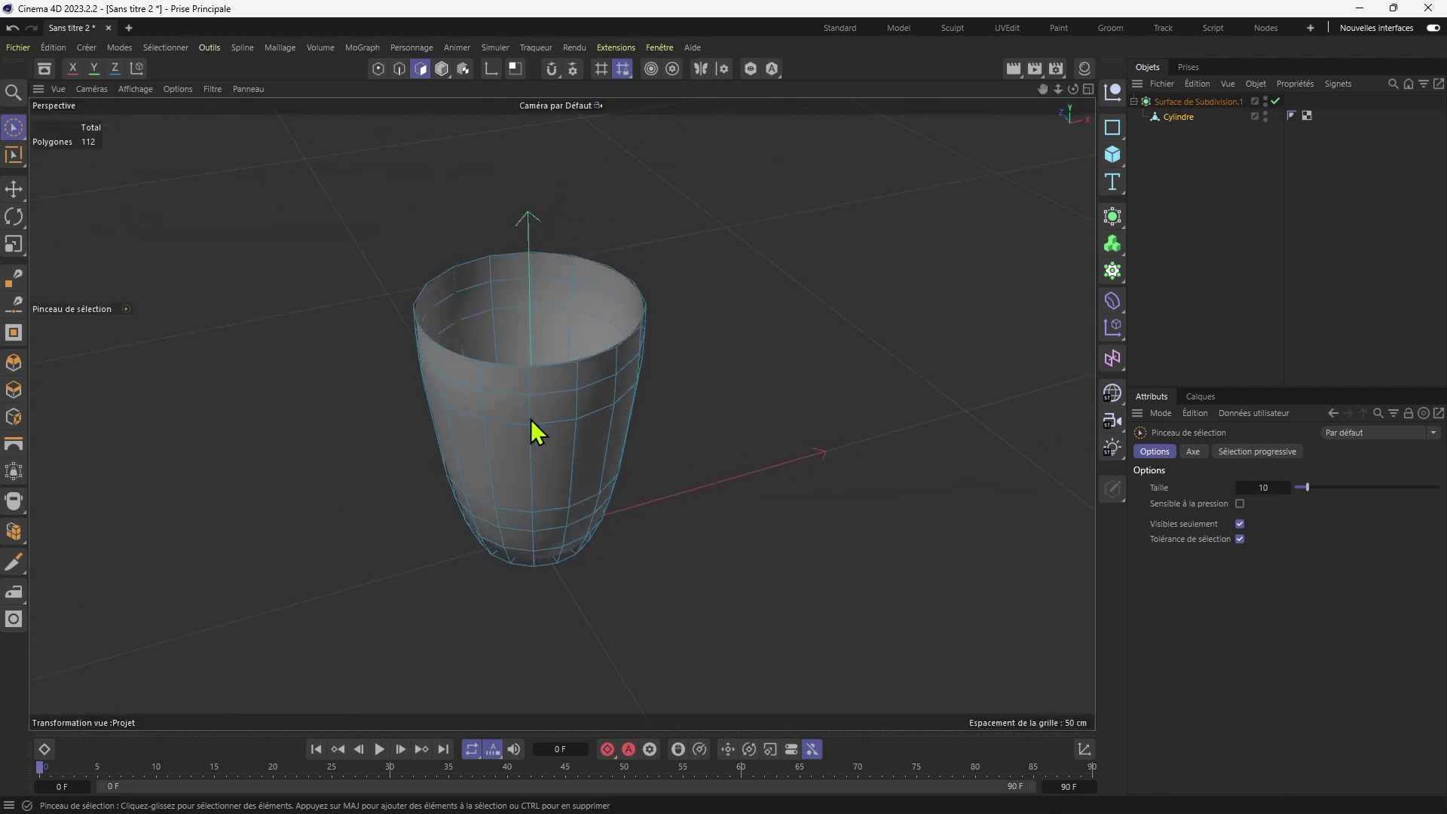
{"action": "middle_click", "coordinate": [531, 419]}
{"action": "middle_click", "coordinate": [362, 563]}
{"action": "middle_click_drag", "start_coordinate": [548, 422], "coordinate": [597, 471], "text": "alt"}
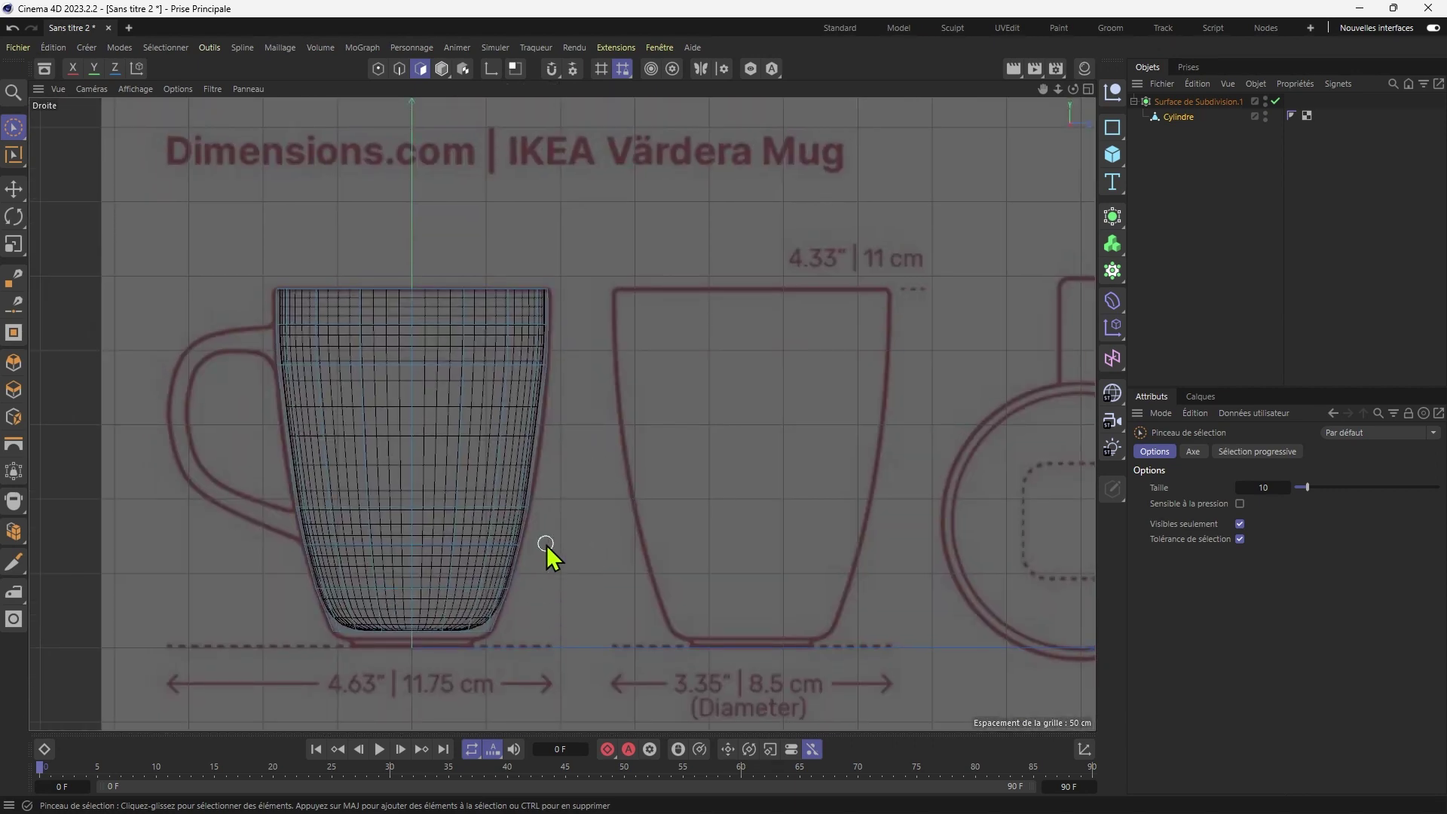
{"action": "middle_click", "coordinate": [462, 332]}
{"action": "middle_click", "coordinate": [392, 335]}
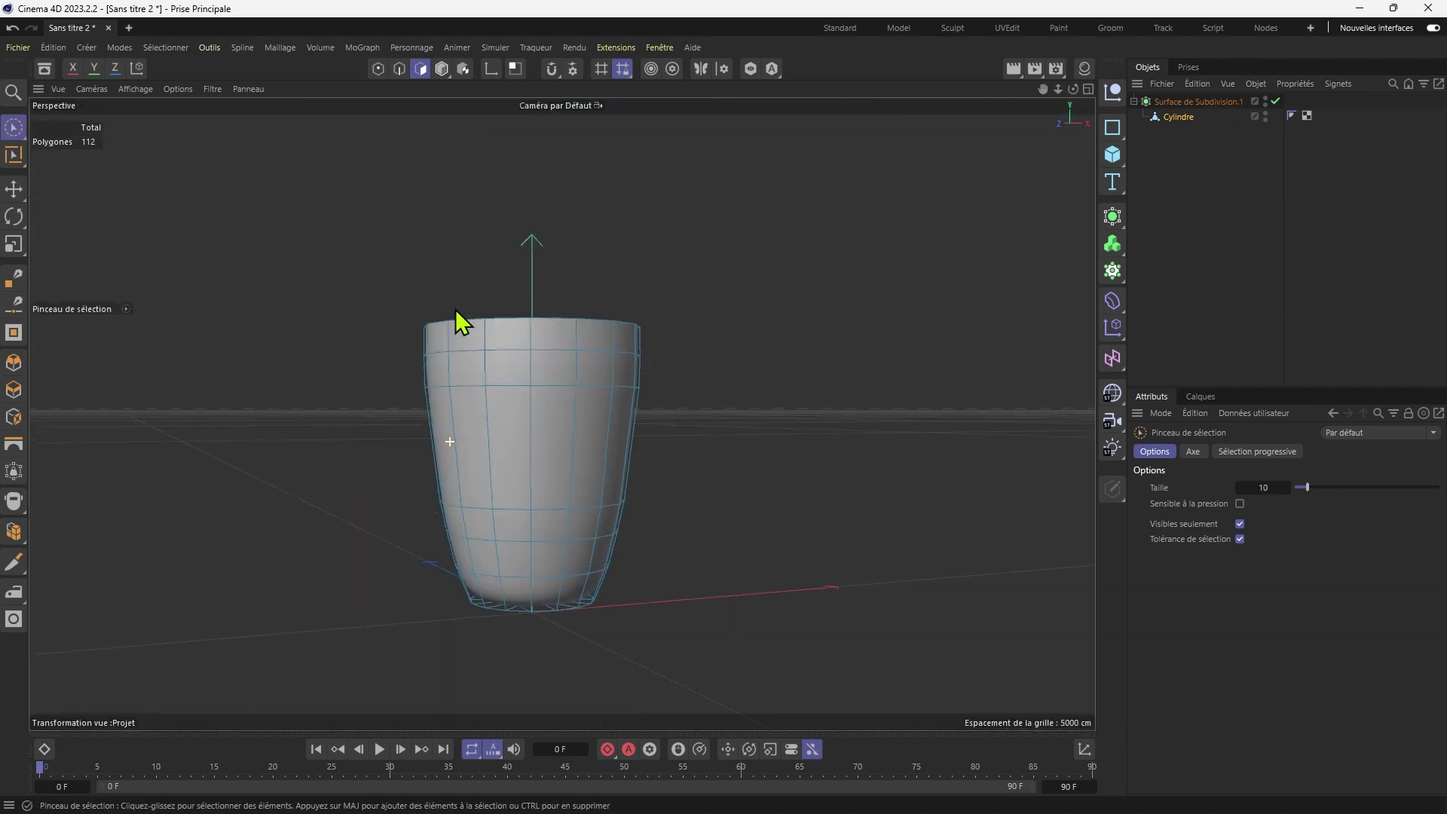
{"action": "mouse_move", "coordinate": [456, 311]}
{"action": "left_mouse_down", "text": "alt"}
{"action": "mouse_move", "coordinate": [535, 581]}
{"action": "mouse_move", "coordinate": [490, 484]}
{"action": "mouse_move", "coordinate": [530, 495]}
{"action": "mouse_move", "coordinate": [540, 480]}
{"action": "left_mouse_up", "text": "alt"}
{"action": "middle_click_drag", "start_coordinate": [591, 383], "coordinate": [554, 384]}
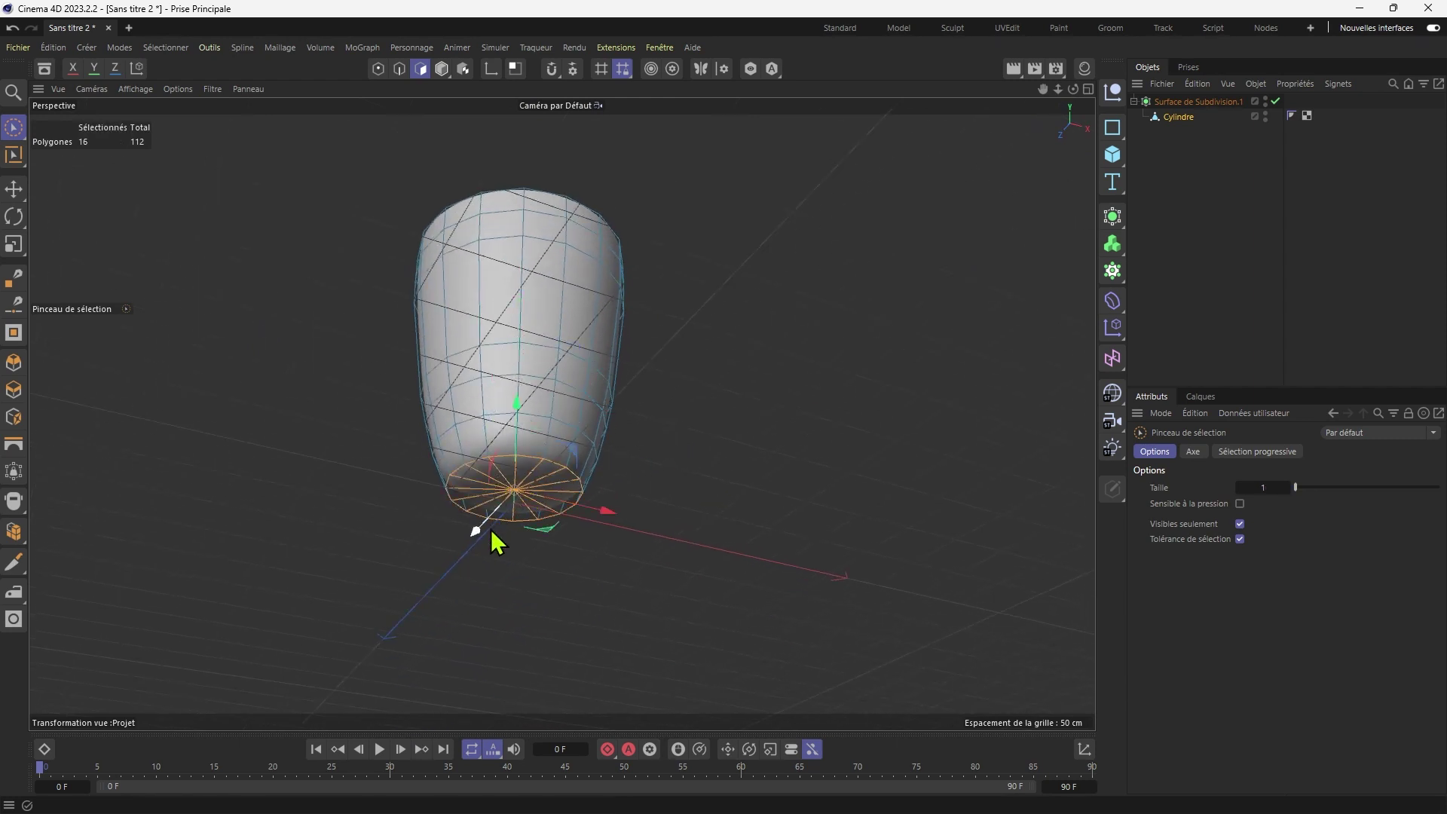
Cut a loop inside the bottom cap at an offset of about 17 % with Couteau Boucle/Trajectoire.
{"action": "left_click", "coordinate": [21, 565]}
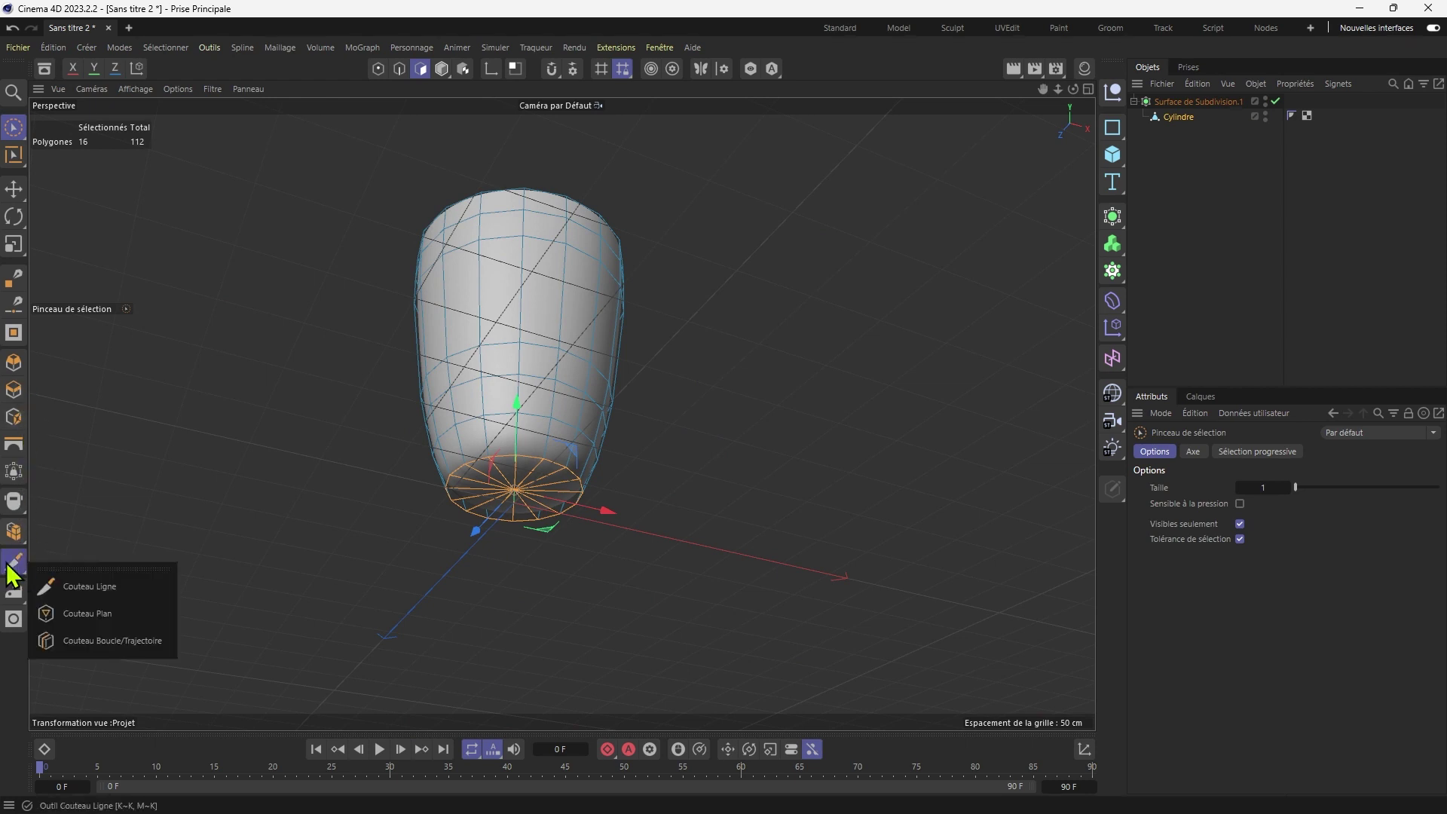
{"action": "left_click", "coordinate": [88, 648]}
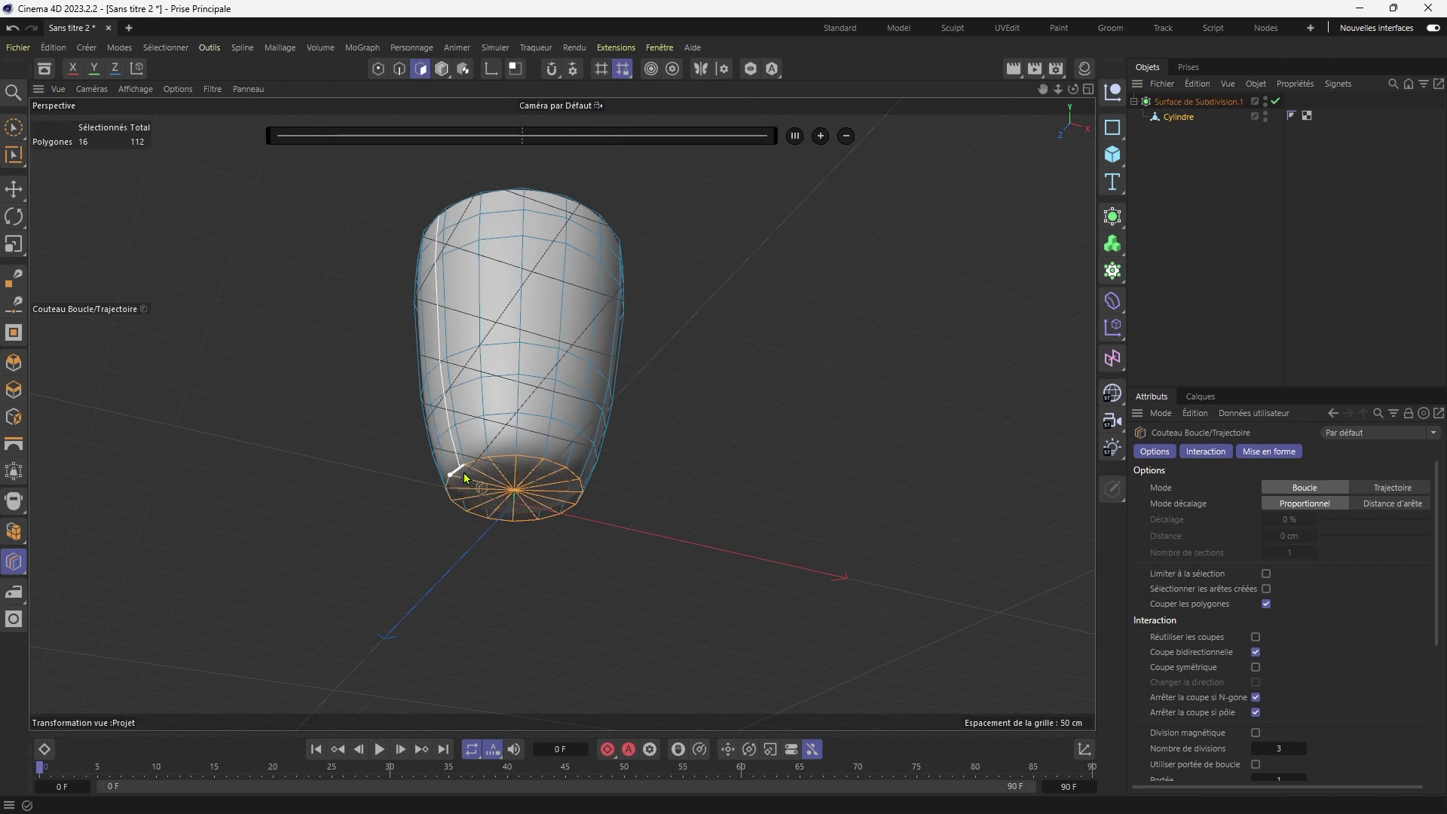
{"action": "scroll", "coordinate": [468, 477], "scroll_direction": "up", "scroll_amount": 3}
{"action": "scroll", "coordinate": [466, 477], "scroll_direction": "up", "scroll_amount": 1}
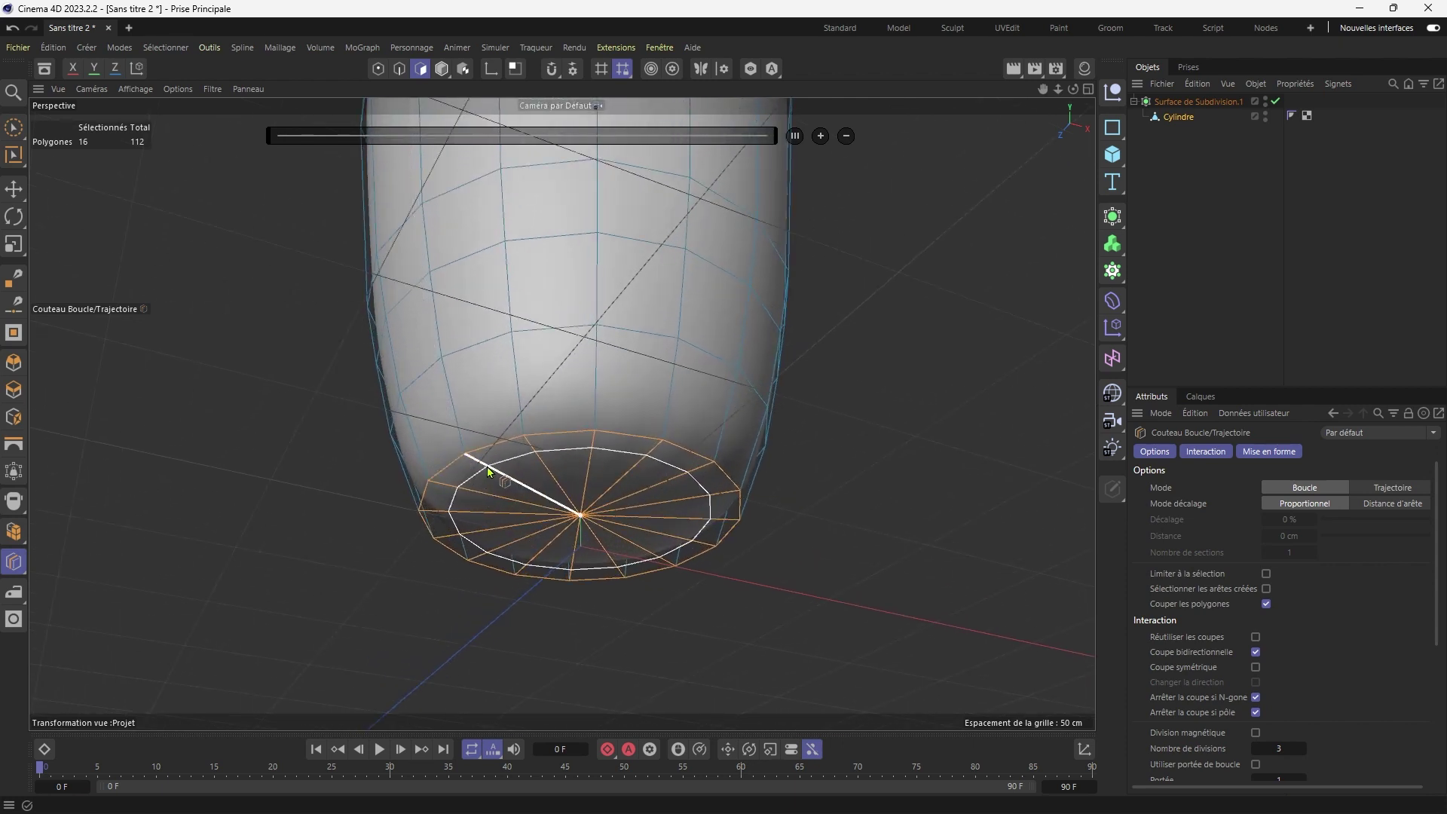
{"action": "left_click", "coordinate": [485, 471]}
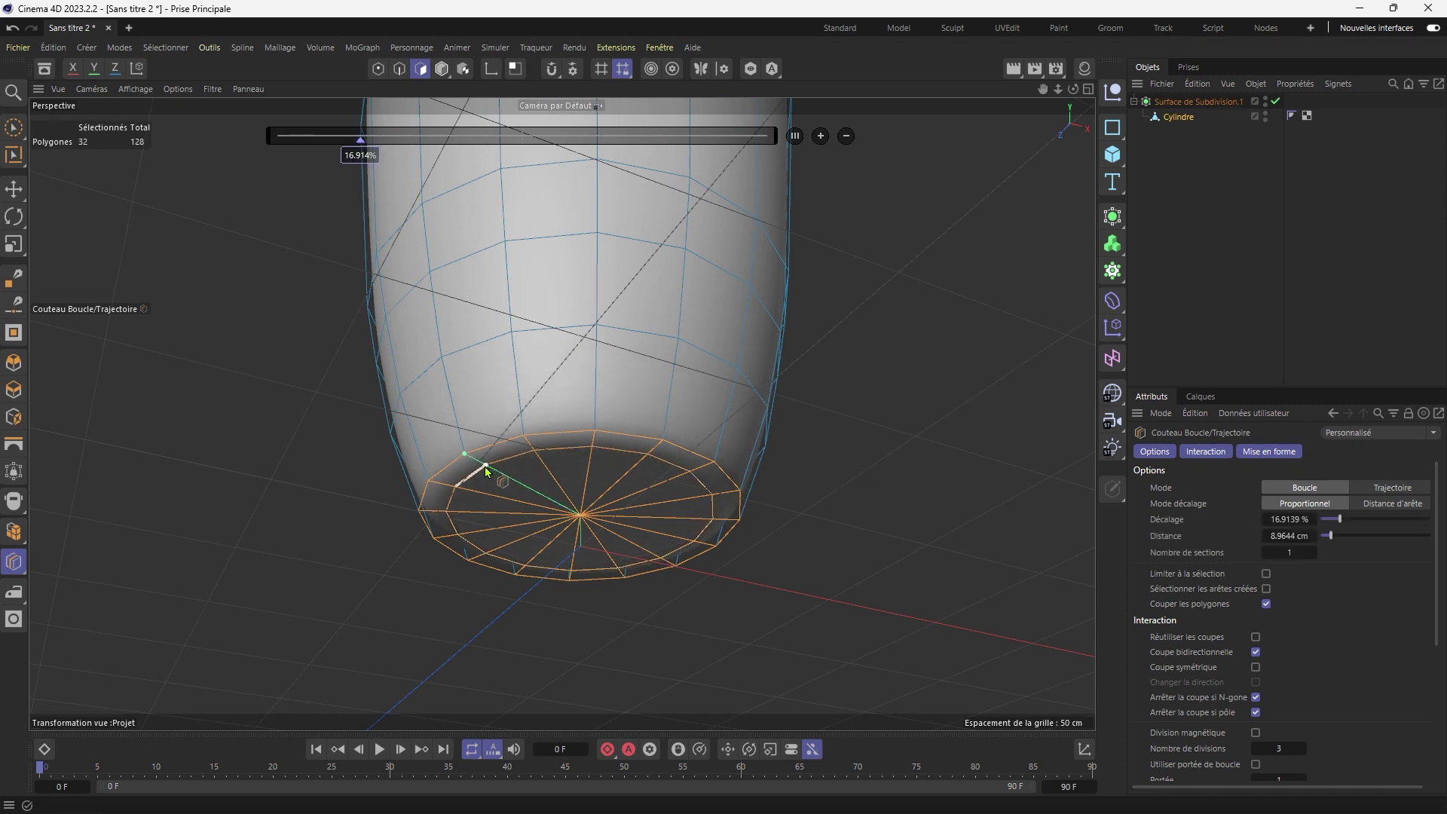
Select the cap polygons inside the cut with the selection brush and try lowering them to the drawing's base in the Droite view.
{"action": "left_click", "coordinate": [13, 130]}
{"action": "mouse_move", "coordinate": [541, 501]}
{"action": "left_mouse_down"}
{"action": "mouse_move", "coordinate": [535, 489]}
{"action": "mouse_move", "coordinate": [595, 495]}
{"action": "mouse_move", "coordinate": [567, 481]}
{"action": "left_mouse_up"}
{"action": "mouse_move", "coordinate": [566, 481]}
{"action": "middle_mouse_down"}
{"action": "mouse_move", "coordinate": [802, 565]}
{"action": "mouse_move", "coordinate": [823, 568]}
{"action": "mouse_move", "coordinate": [779, 555]}
{"action": "mouse_move", "coordinate": [892, 568]}
{"action": "mouse_move", "coordinate": [811, 567]}
{"action": "middle_mouse_up"}
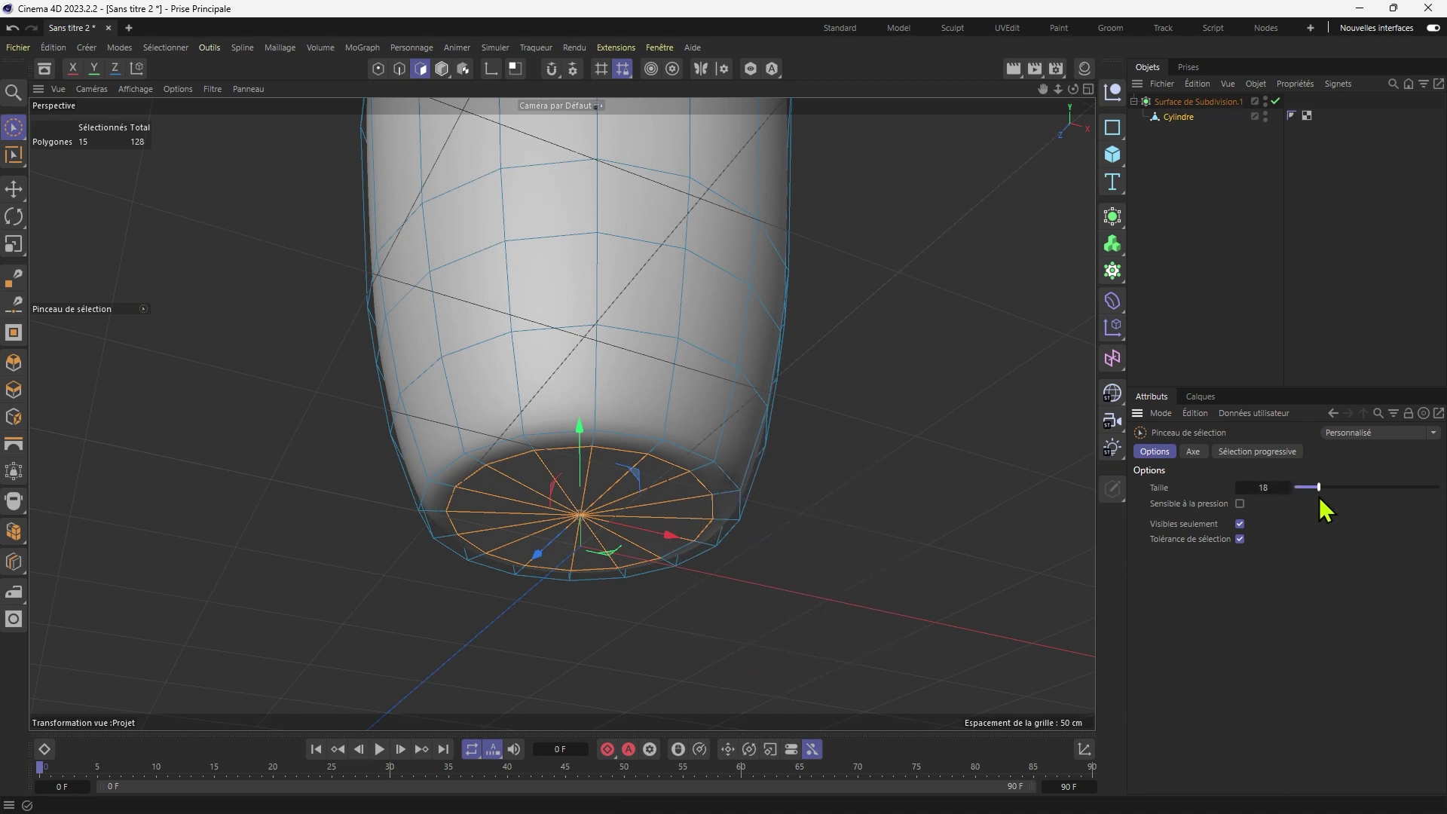
{"action": "mouse_move", "coordinate": [757, 556]}
{"action": "middle_mouse_down"}
{"action": "mouse_move", "coordinate": [788, 555]}
{"action": "mouse_move", "coordinate": [744, 555]}
{"action": "mouse_move", "coordinate": [764, 569]}
{"action": "middle_mouse_up"}
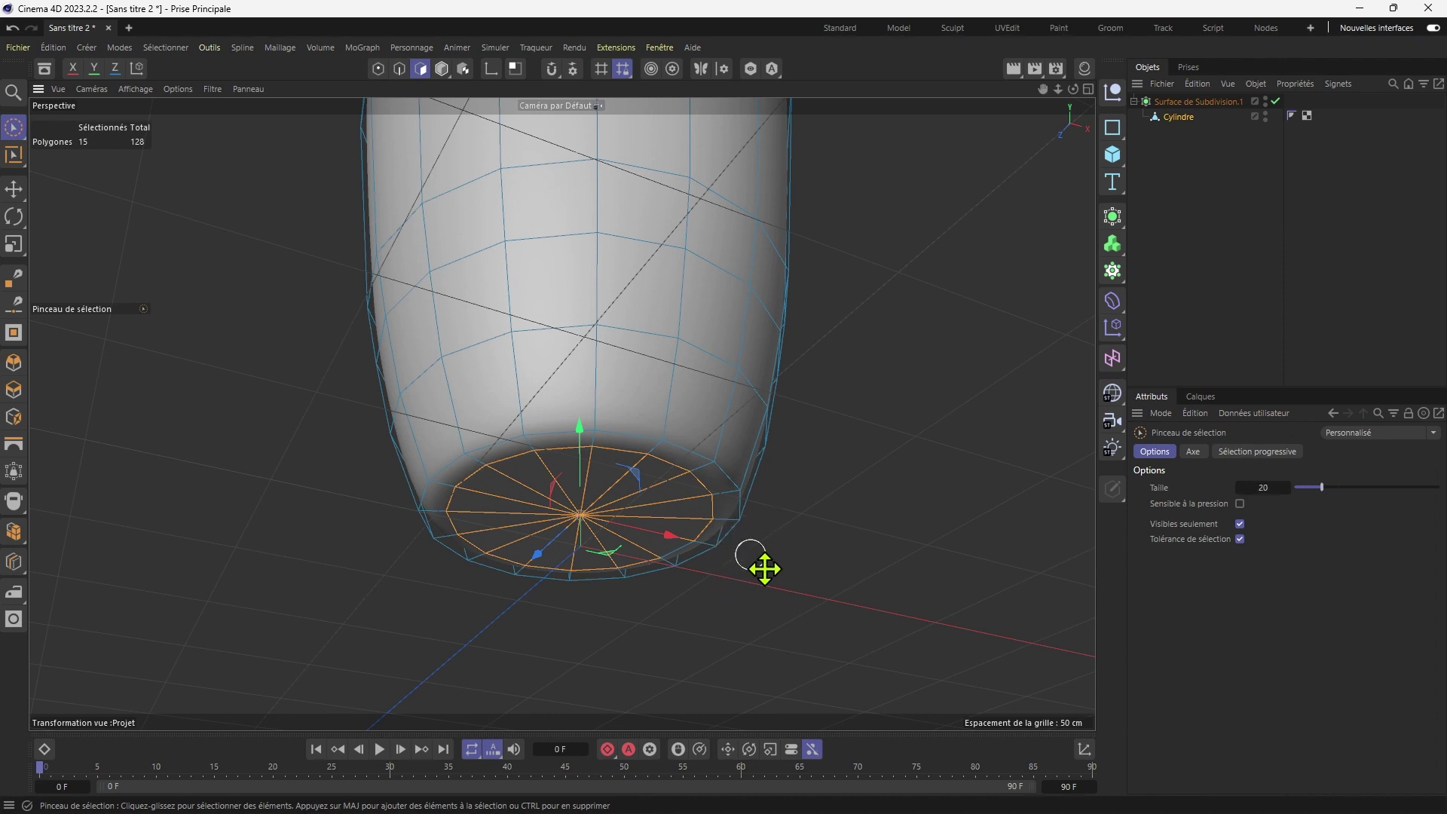
{"action": "left_click_drag", "start_coordinate": [672, 328], "coordinate": [616, 414], "text": "alt"}
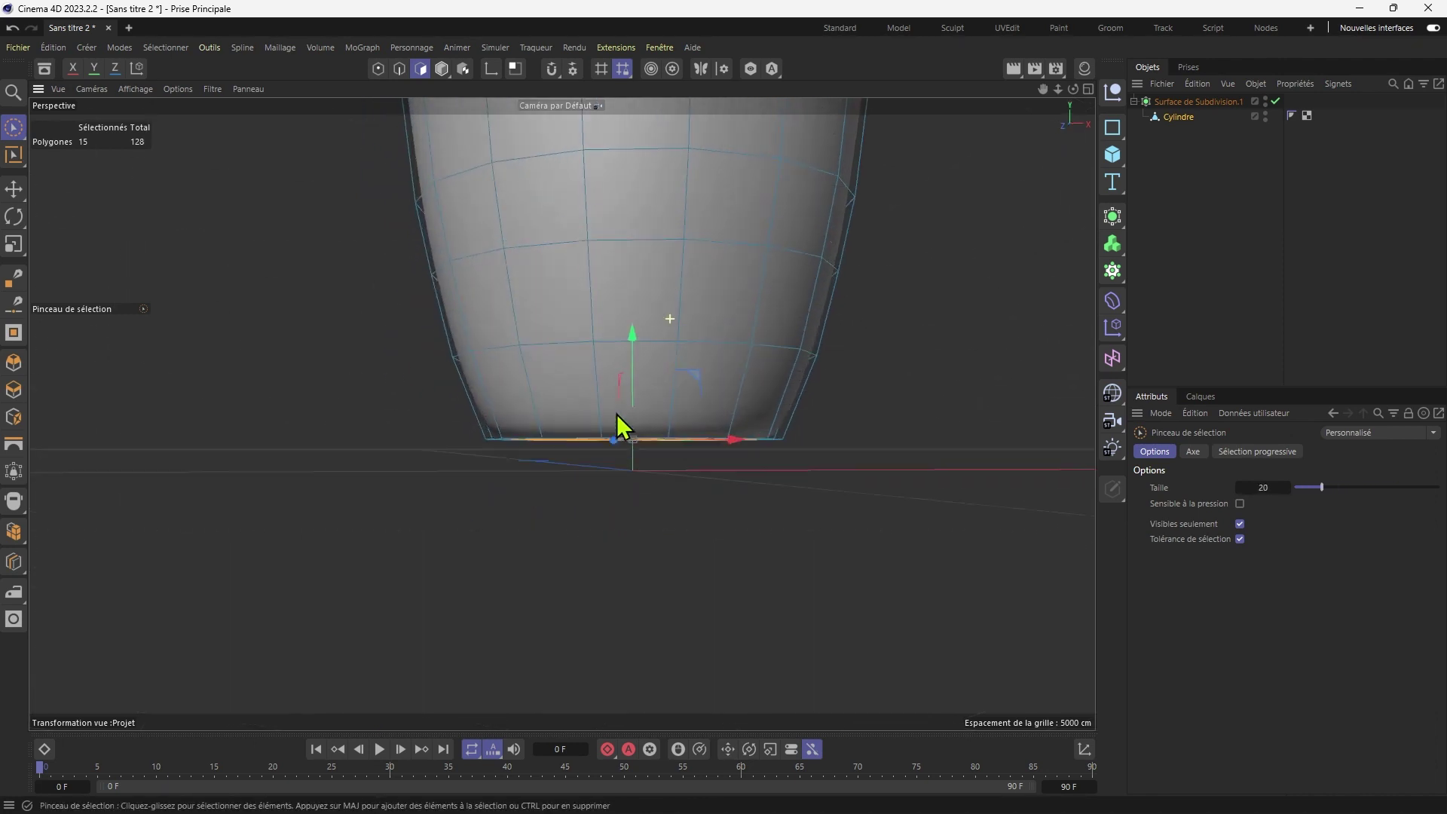
{"action": "middle_click", "coordinate": [617, 414]}
{"action": "middle_click", "coordinate": [336, 594]}
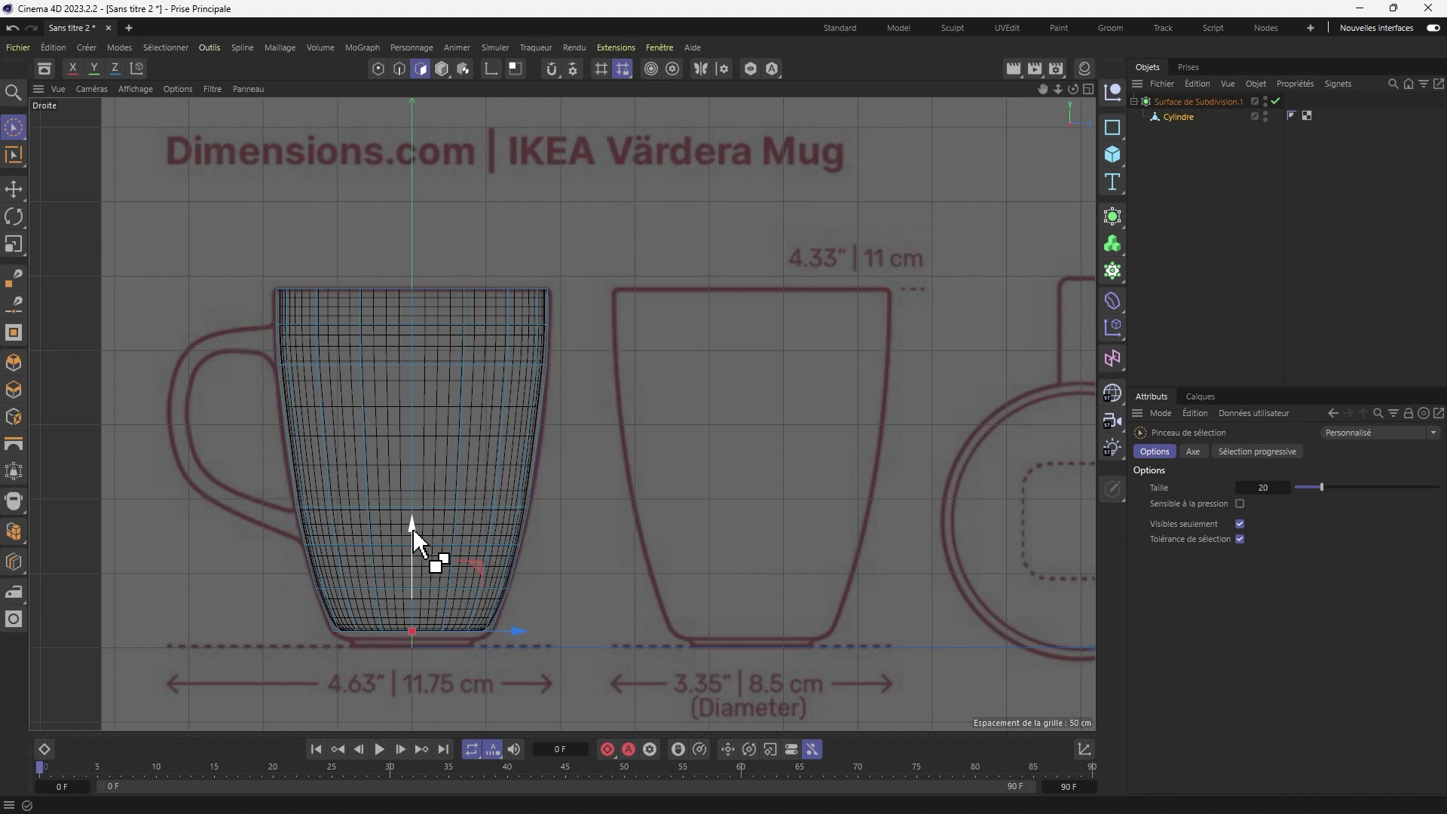
{"action": "left_click_drag", "start_coordinate": [413, 527], "coordinate": [416, 537]}
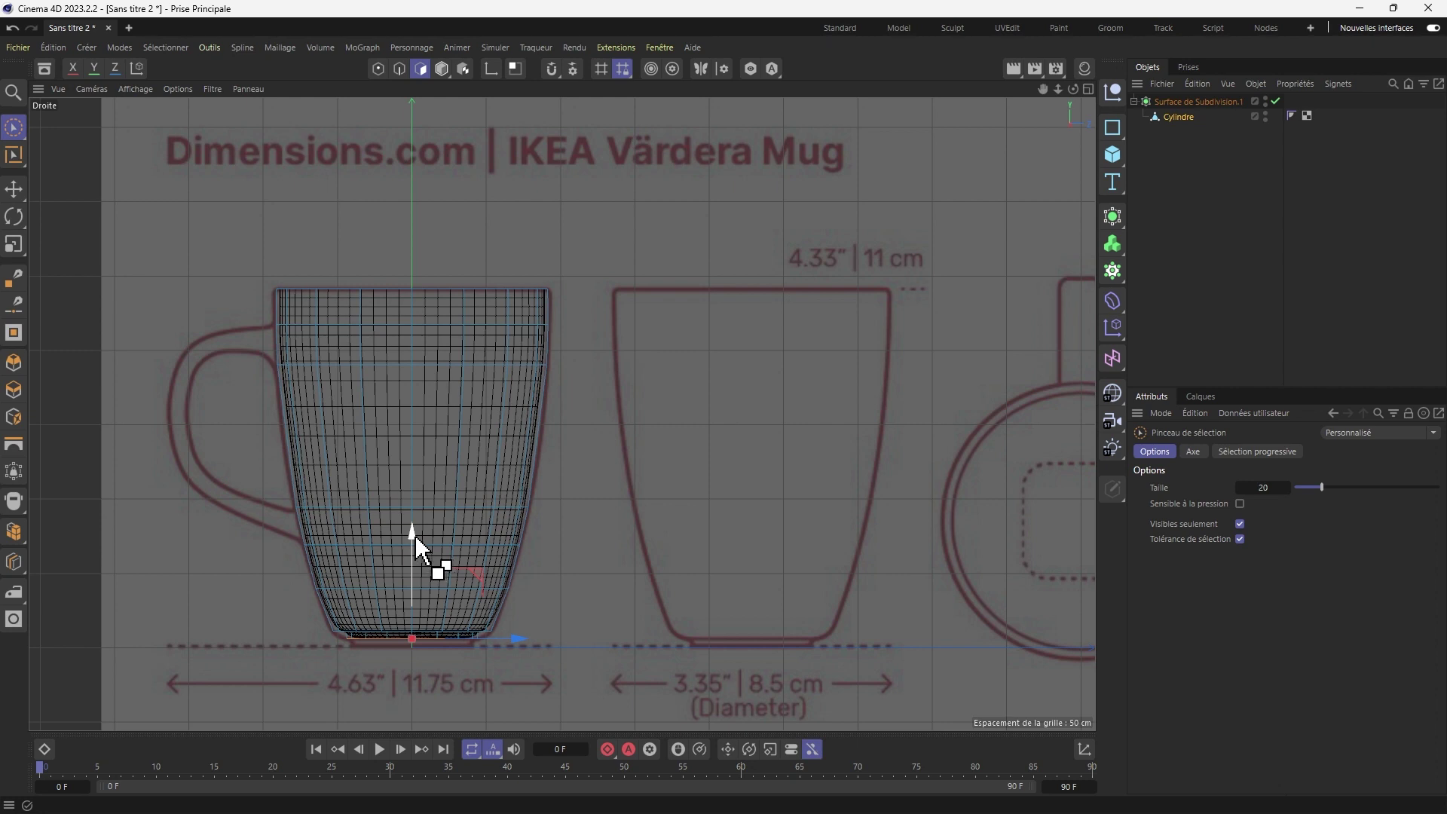
Inspect the mug's underside in the Perspective view and undo the lowering and the loop cut.
{"action": "middle_click", "coordinate": [607, 536]}
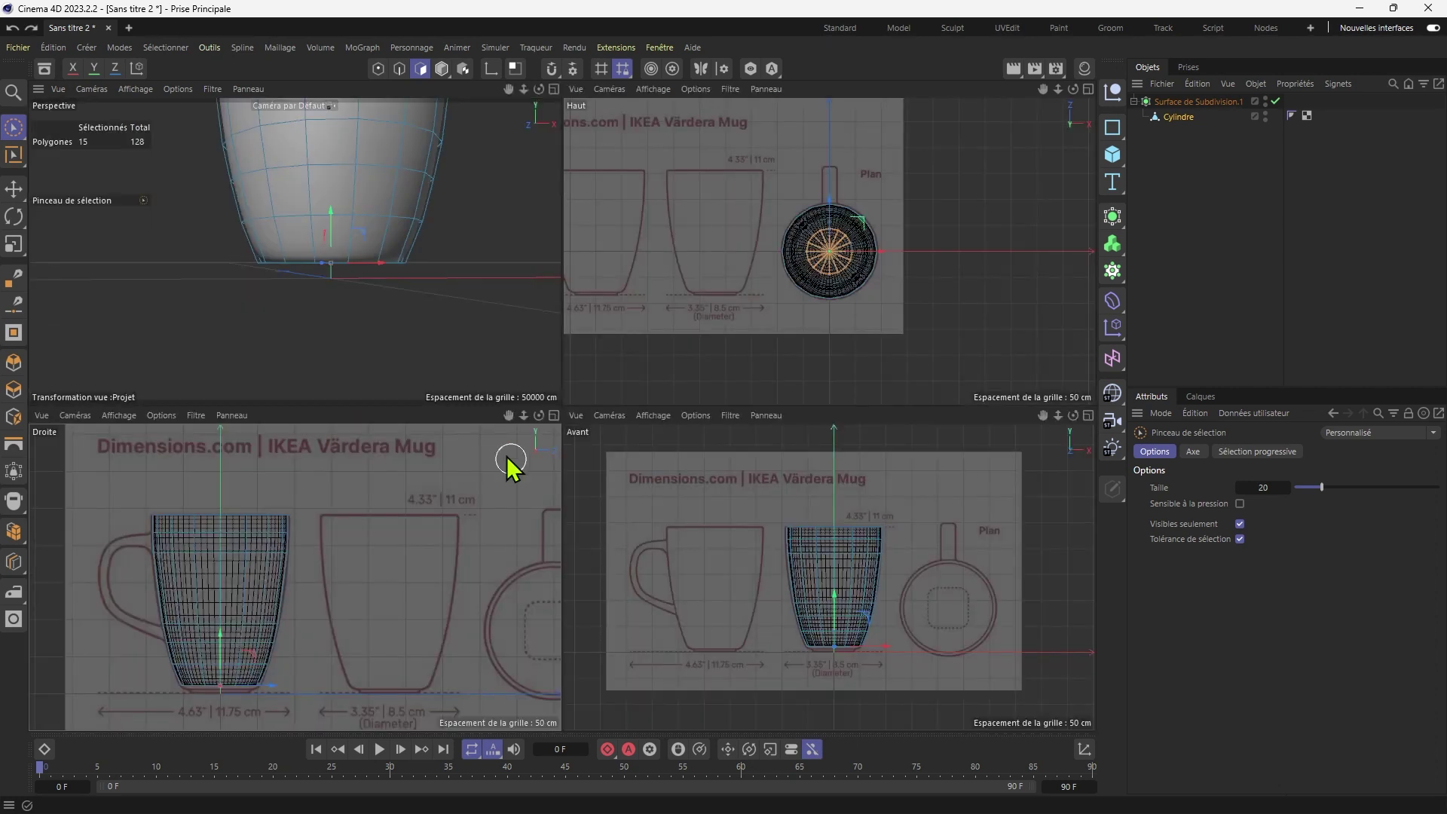
{"action": "middle_click", "coordinate": [458, 324]}
{"action": "left_click_drag", "start_coordinate": [617, 533], "coordinate": [613, 460], "text": "alt"}
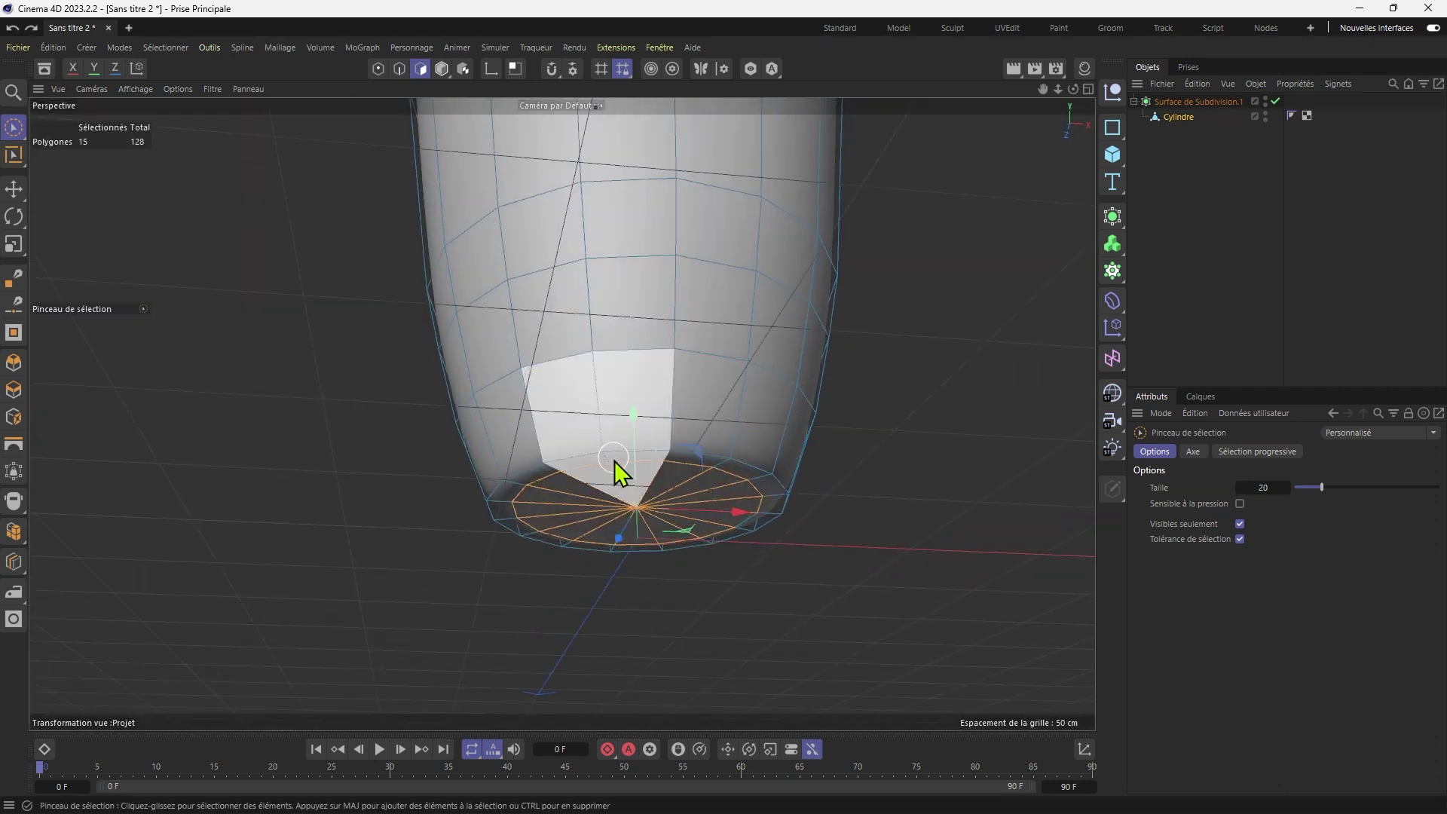
{"action": "key", "text": "ctrl+z"}
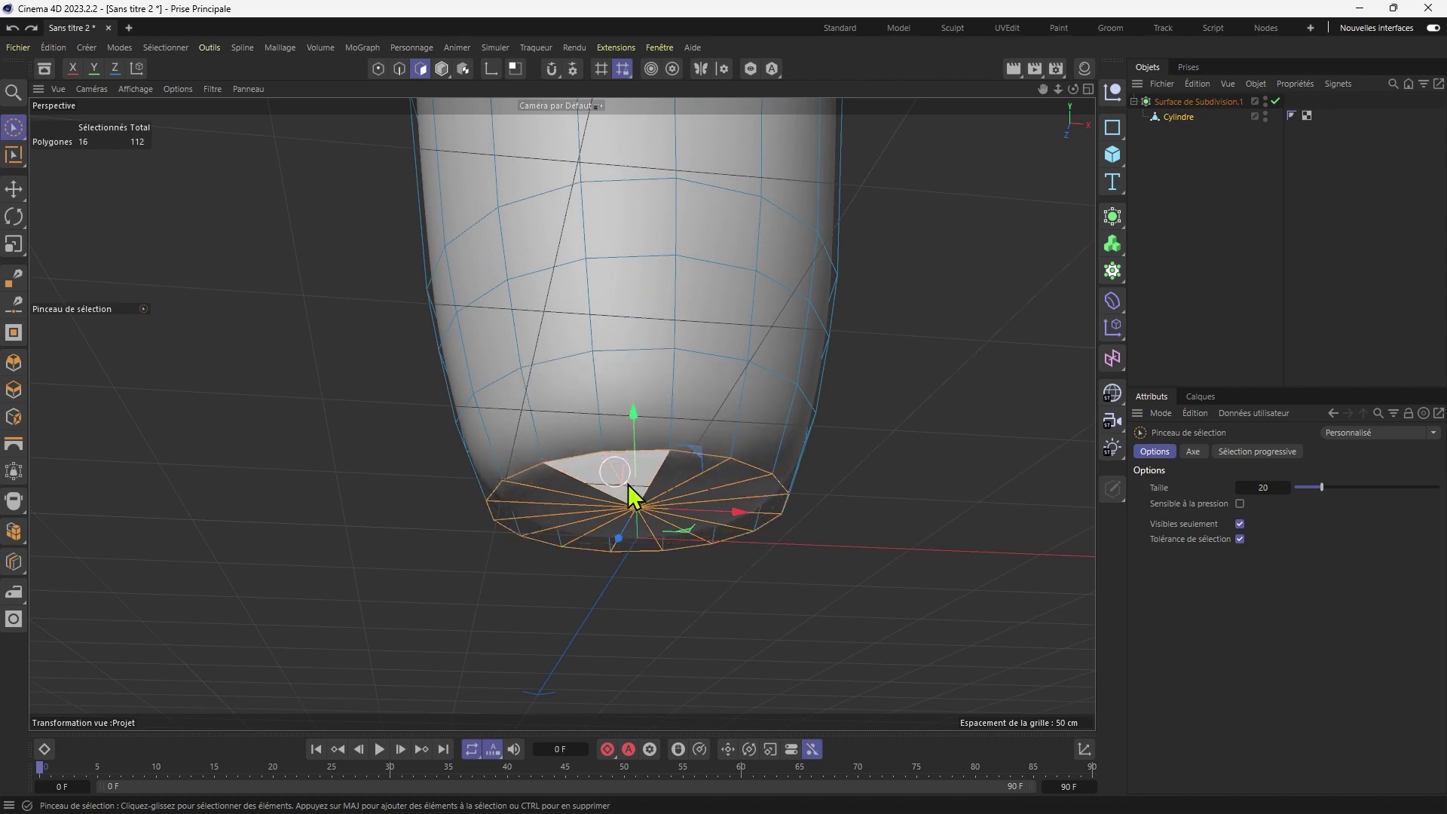
Extrude the bottom cap downward by about 4.5 cm in the Droite view and scale it down to follow the drawn outline.
{"action": "middle_click", "coordinate": [639, 375]}
{"action": "middle_click", "coordinate": [395, 559]}
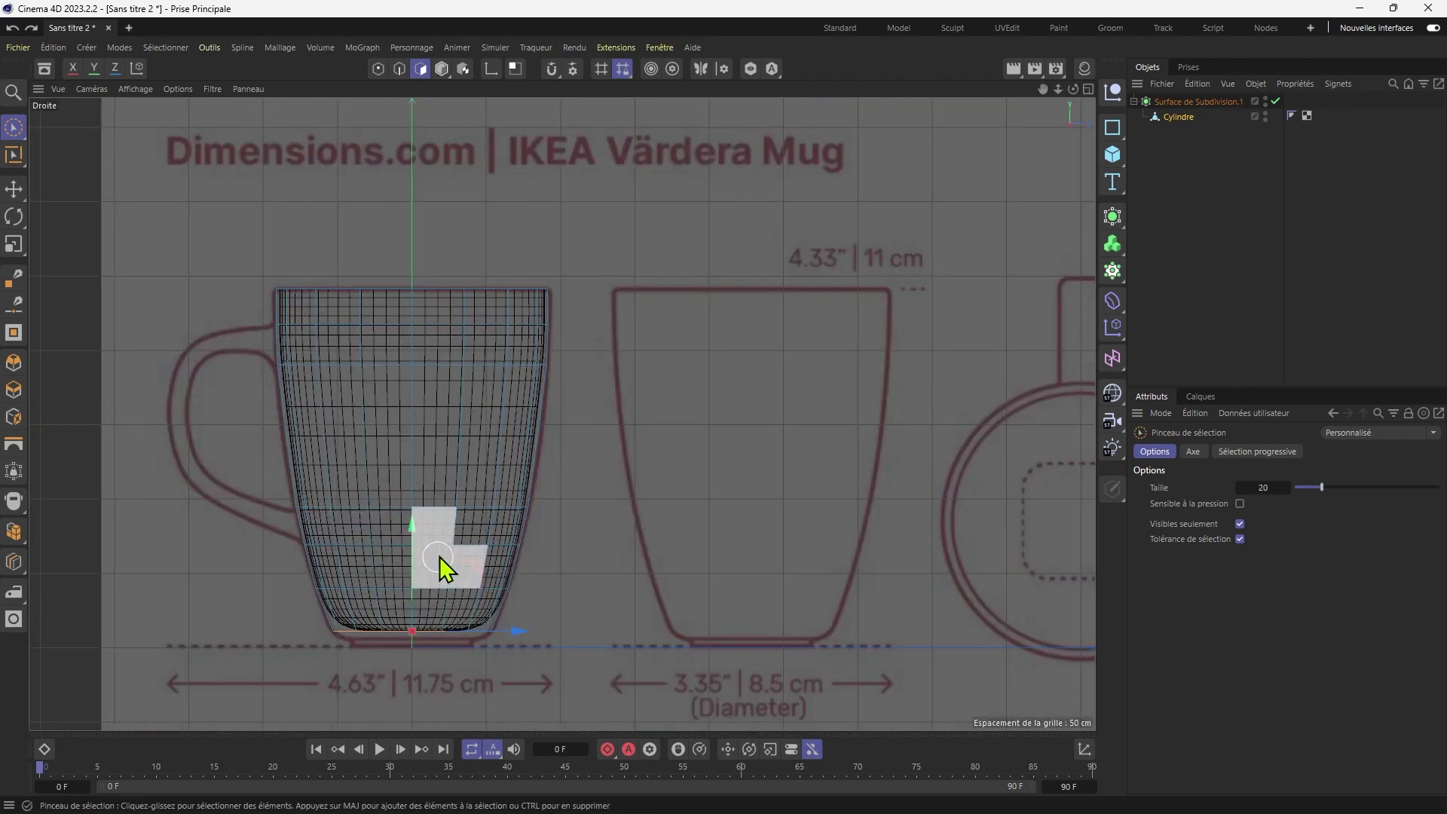
{"action": "scroll", "coordinate": [443, 562], "scroll_direction": "up", "scroll_amount": 3}
{"action": "scroll", "coordinate": [478, 491], "scroll_direction": "up", "scroll_amount": 2}
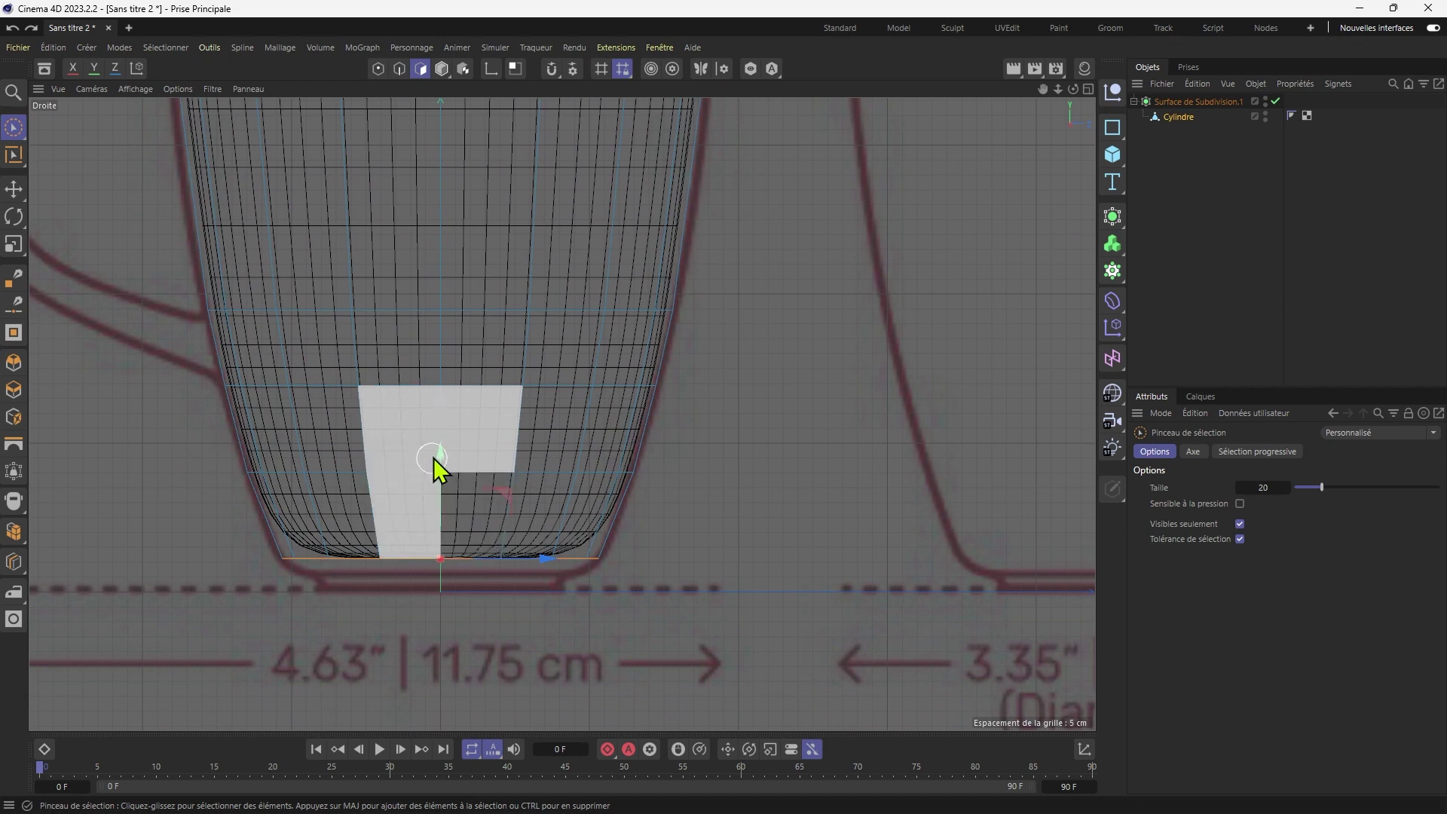
{"action": "left_click_drag", "start_coordinate": [440, 450], "coordinate": [446, 464]}
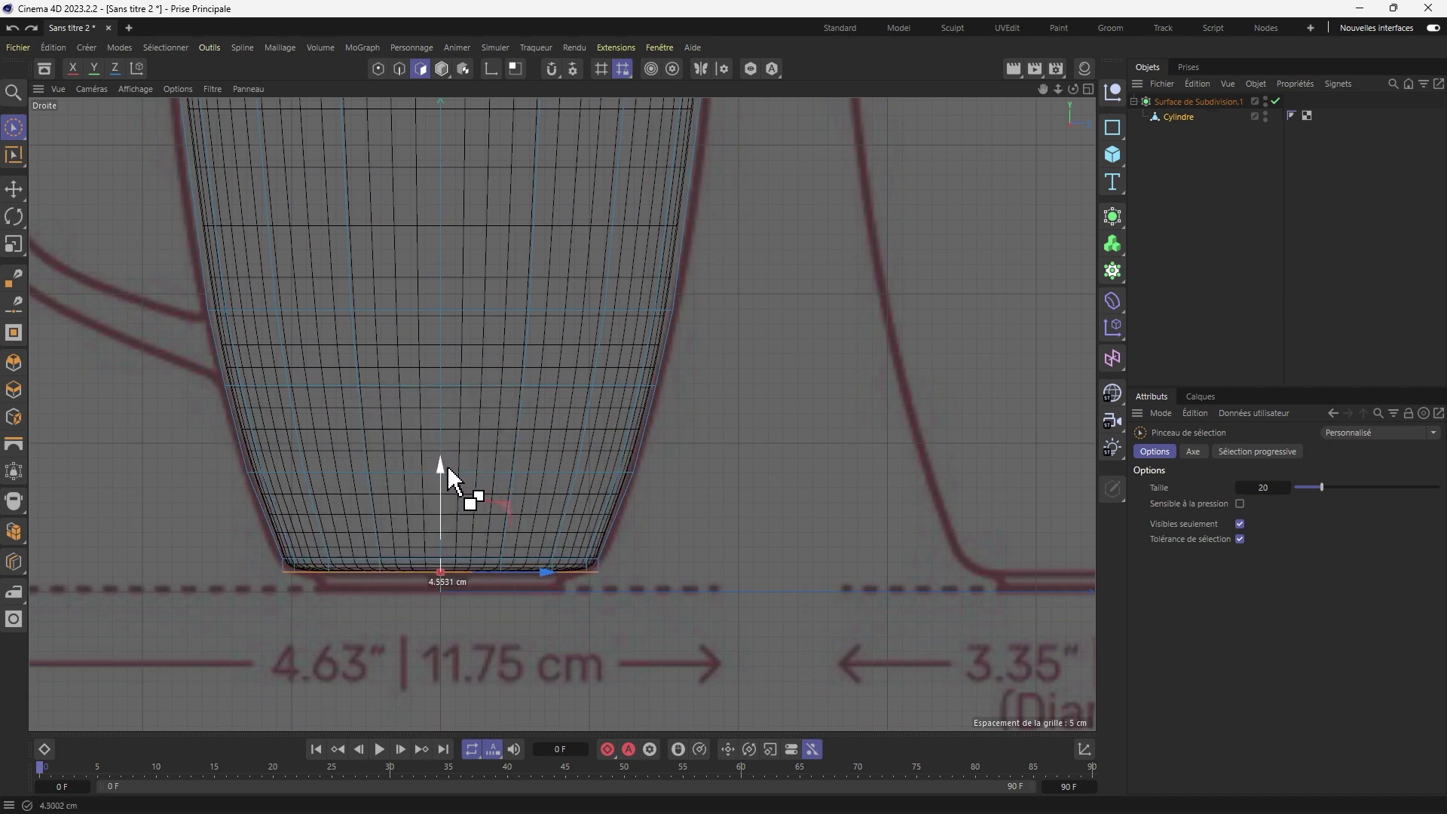
{"action": "key", "text": "t"}
{"action": "left_click_drag", "start_coordinate": [701, 599], "coordinate": [666, 618]}
Cut a loop inside the extruded bottom cap at an offset of about 15 % with Couteau Boucle/Trajectoire.
{"action": "middle_click", "coordinate": [452, 436]}
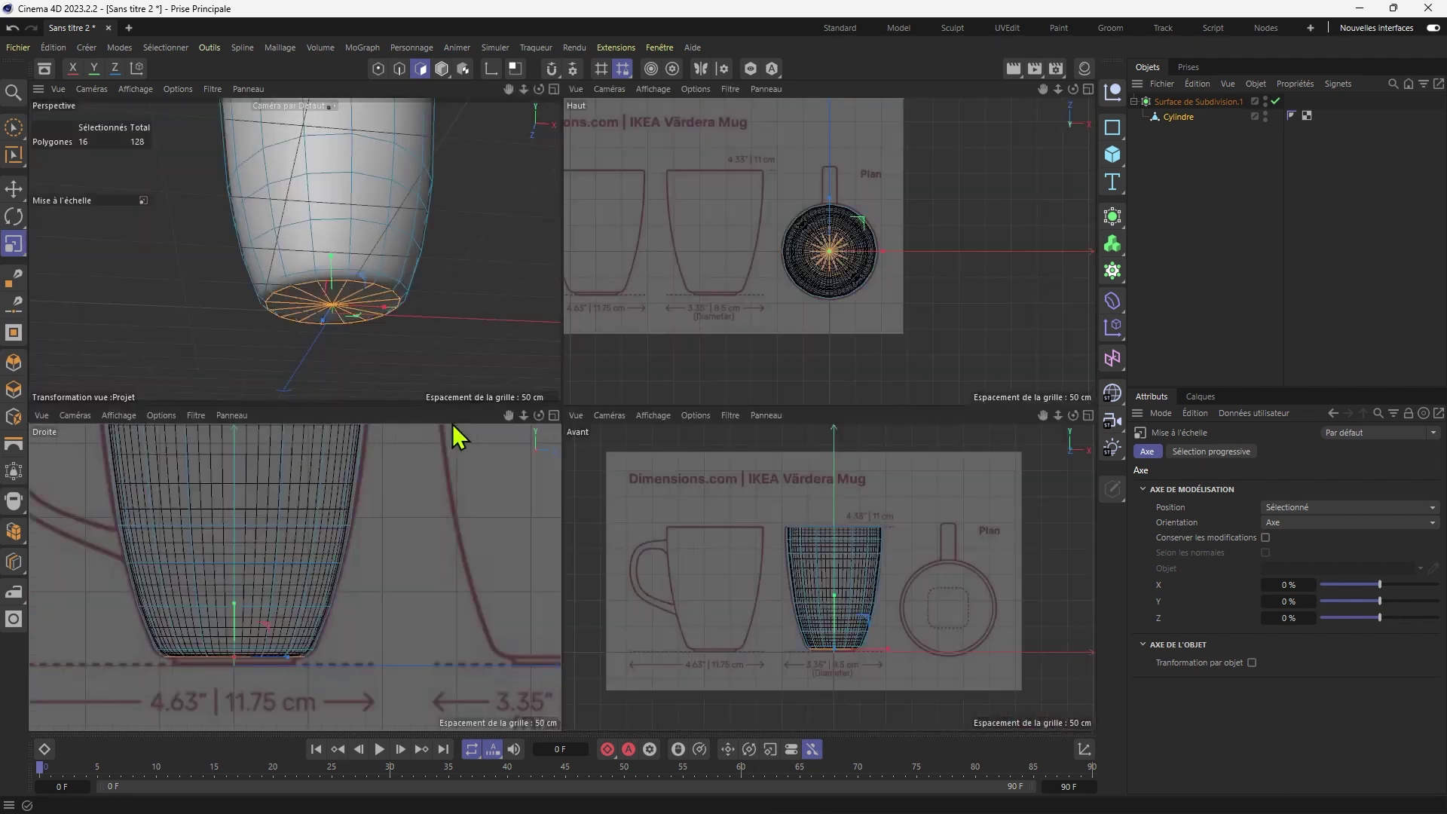
{"action": "middle_click", "coordinate": [333, 345]}
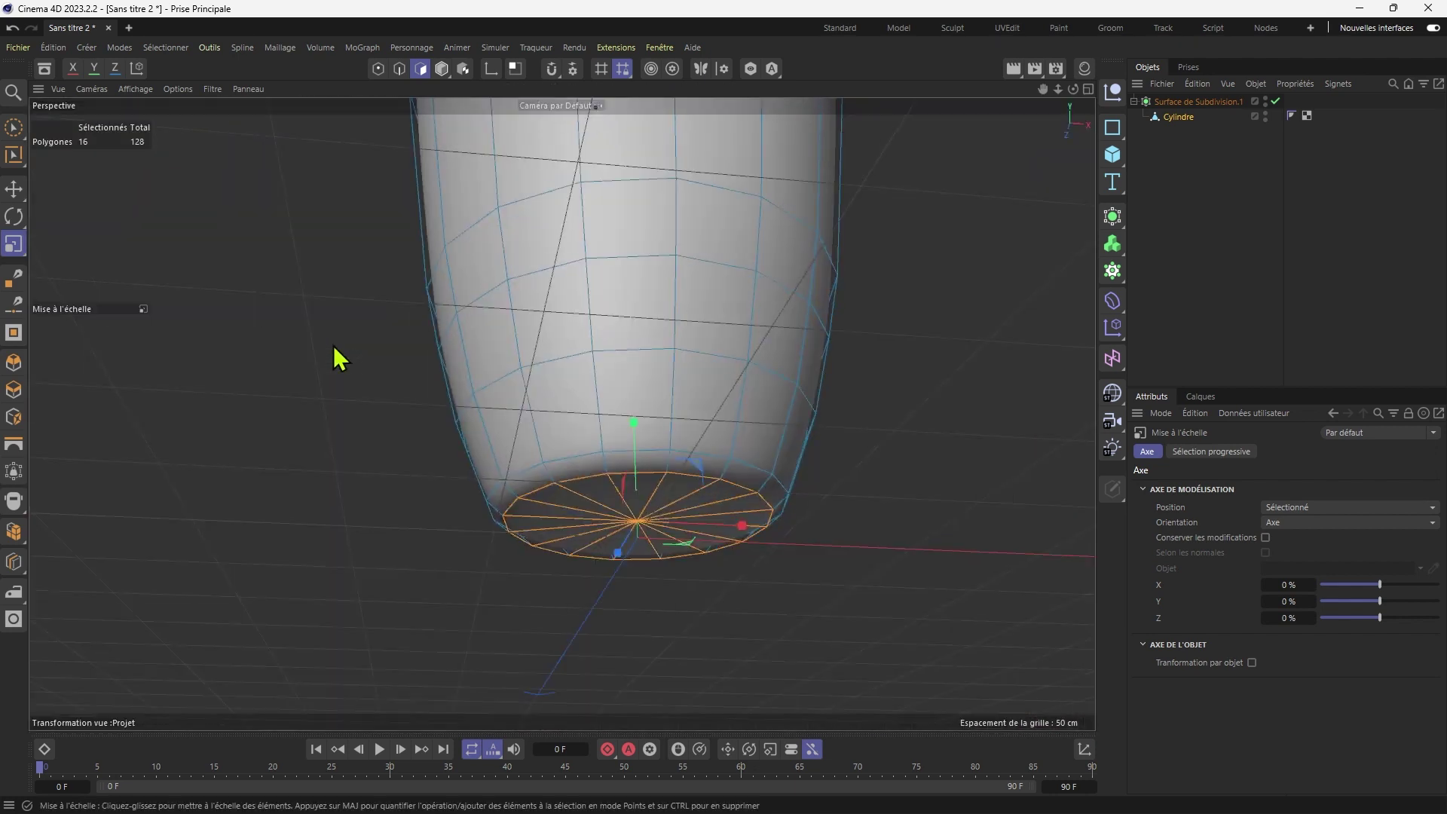
{"action": "left_click", "coordinate": [14, 561]}
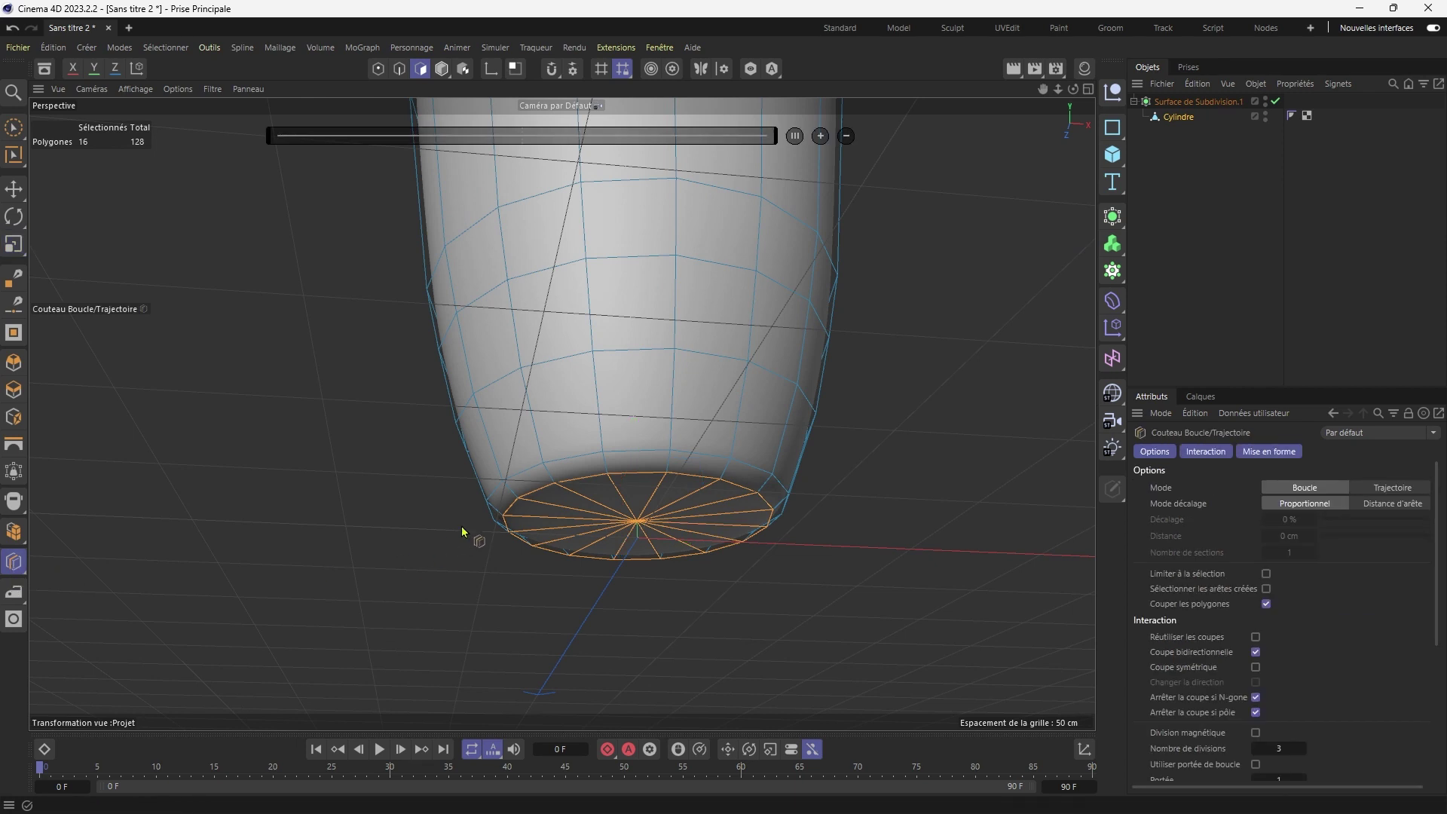
{"action": "left_click", "coordinate": [546, 511]}
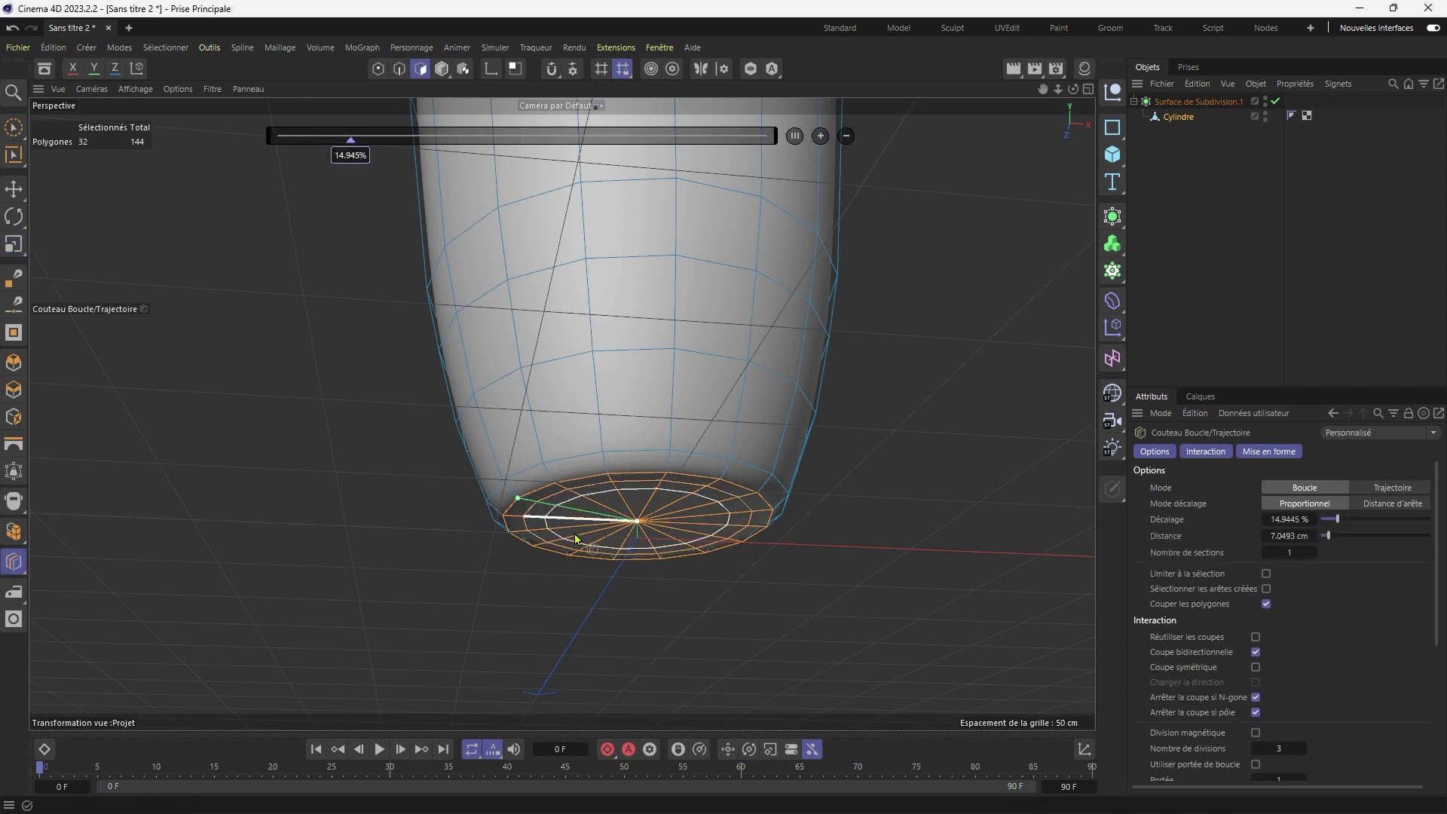
Loop-select the polygons inside the cut and extrude them down to the drawing's dashed base line in the Droite view to form the foot.
{"action": "left_click", "coordinate": [13, 128]}
{"action": "left_click", "coordinate": [13, 155]}
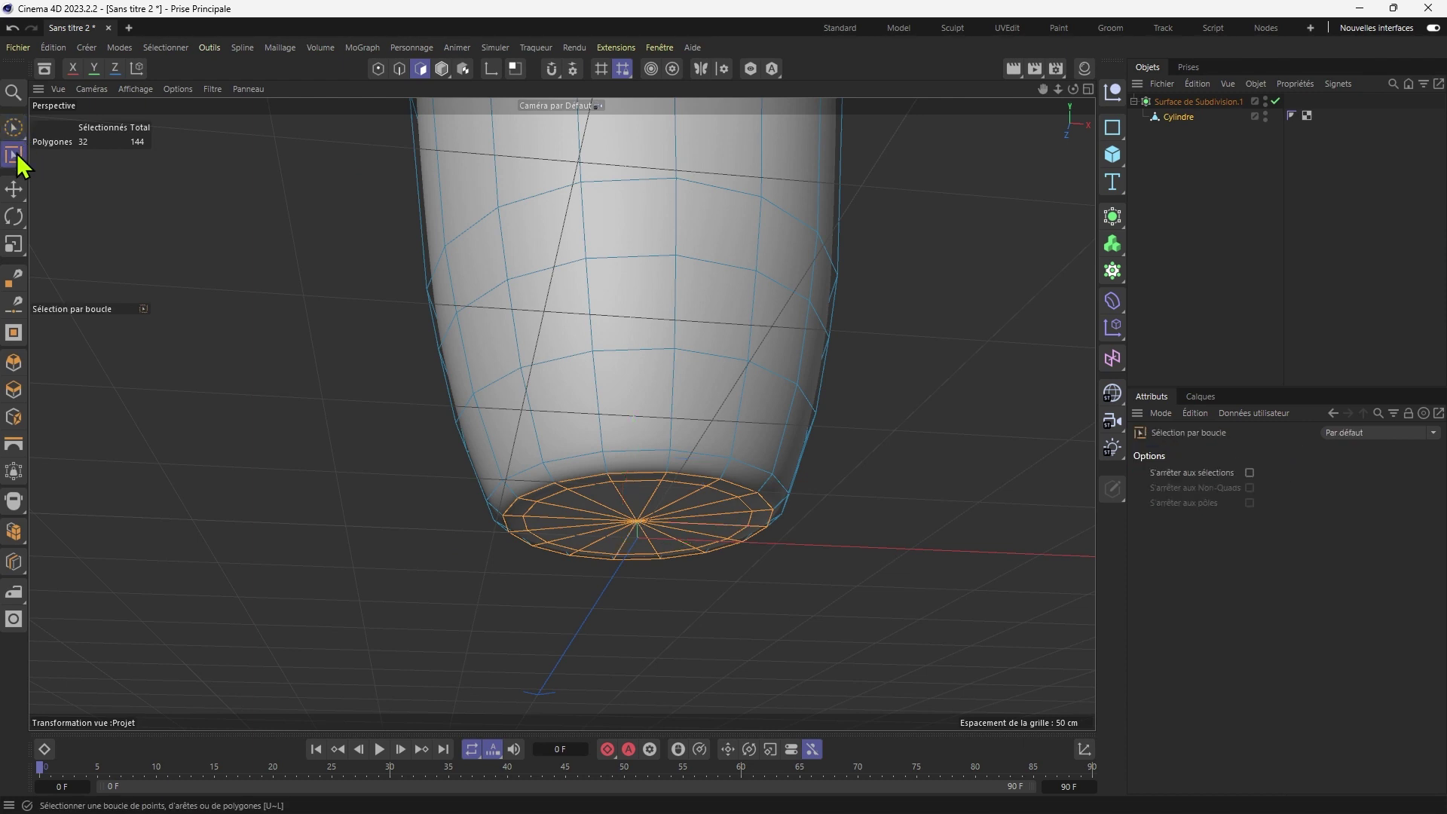
{"action": "left_click", "coordinate": [669, 526]}
{"action": "left_click", "coordinate": [637, 517]}
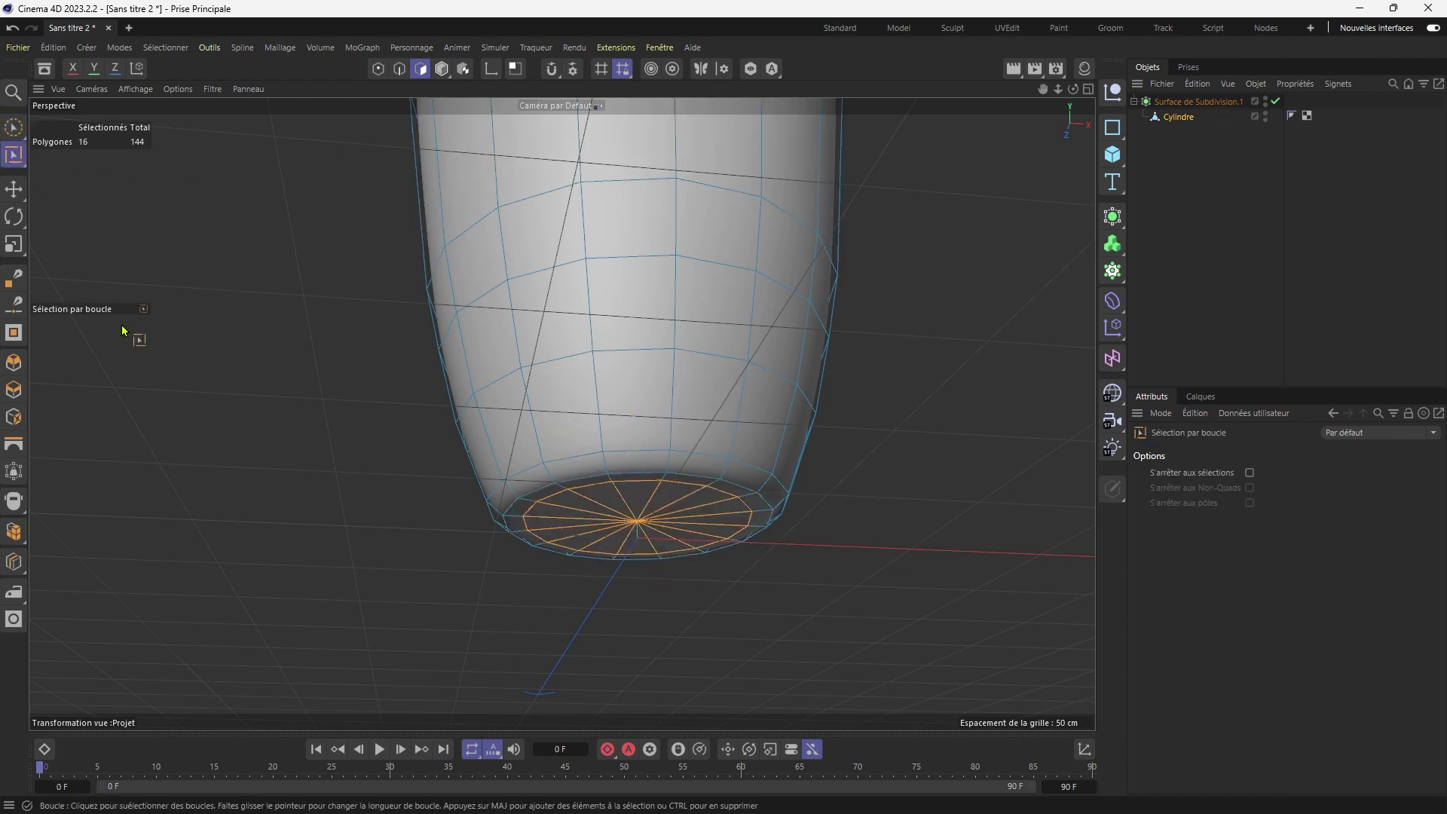
{"action": "left_click", "coordinate": [19, 157]}
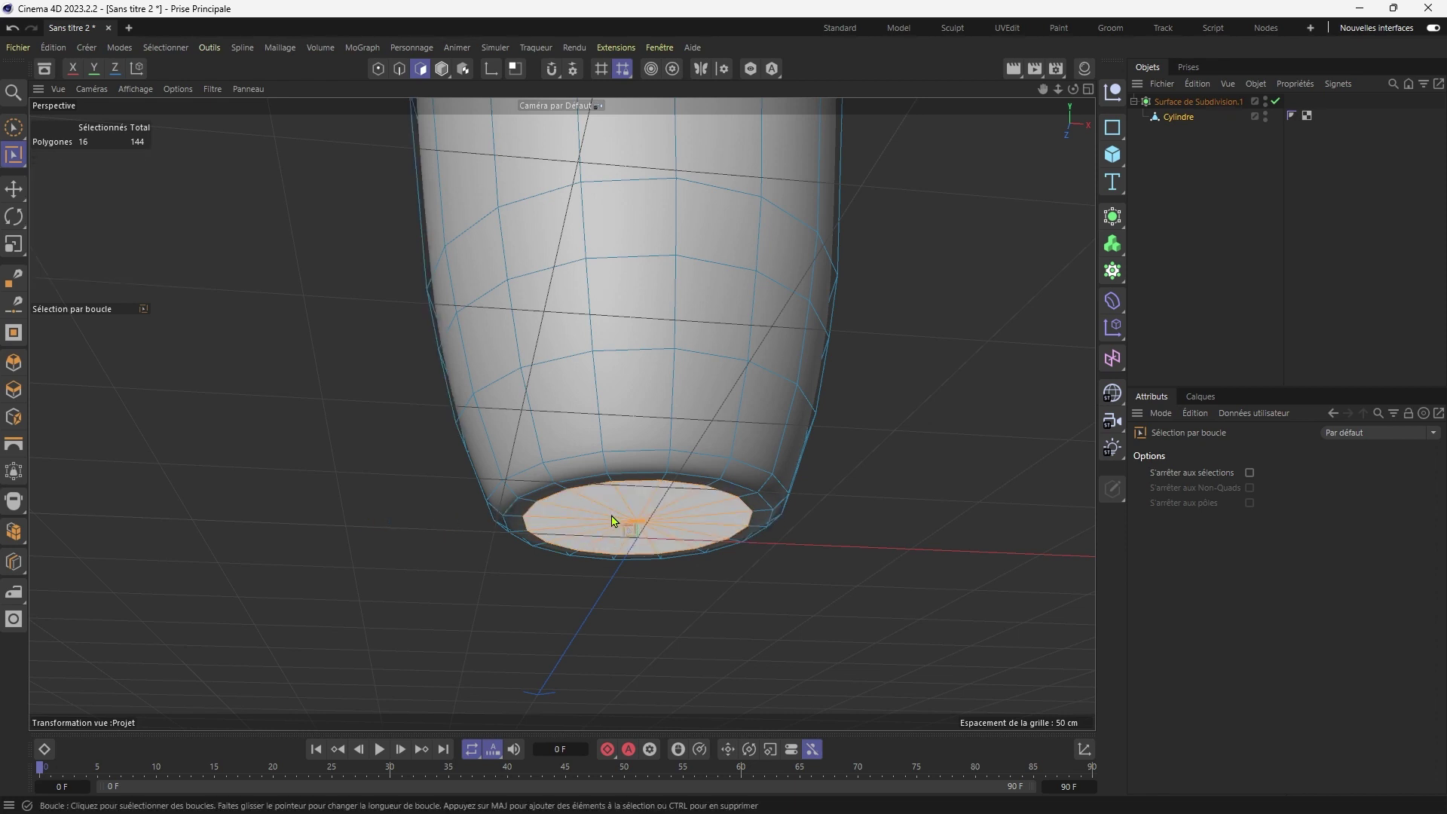
{"action": "middle_click", "coordinate": [704, 567]}
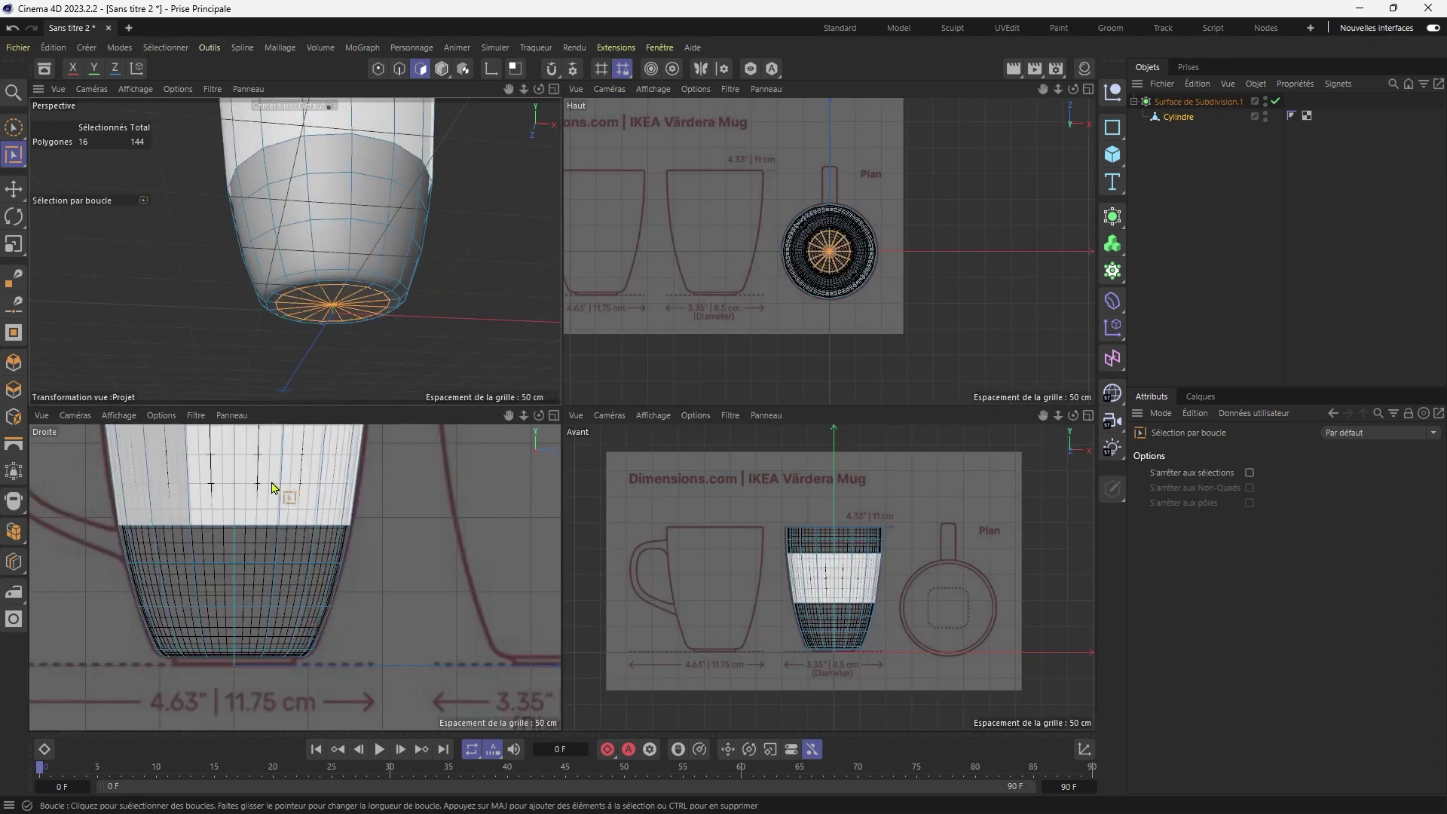
{"action": "middle_click", "coordinate": [298, 458]}
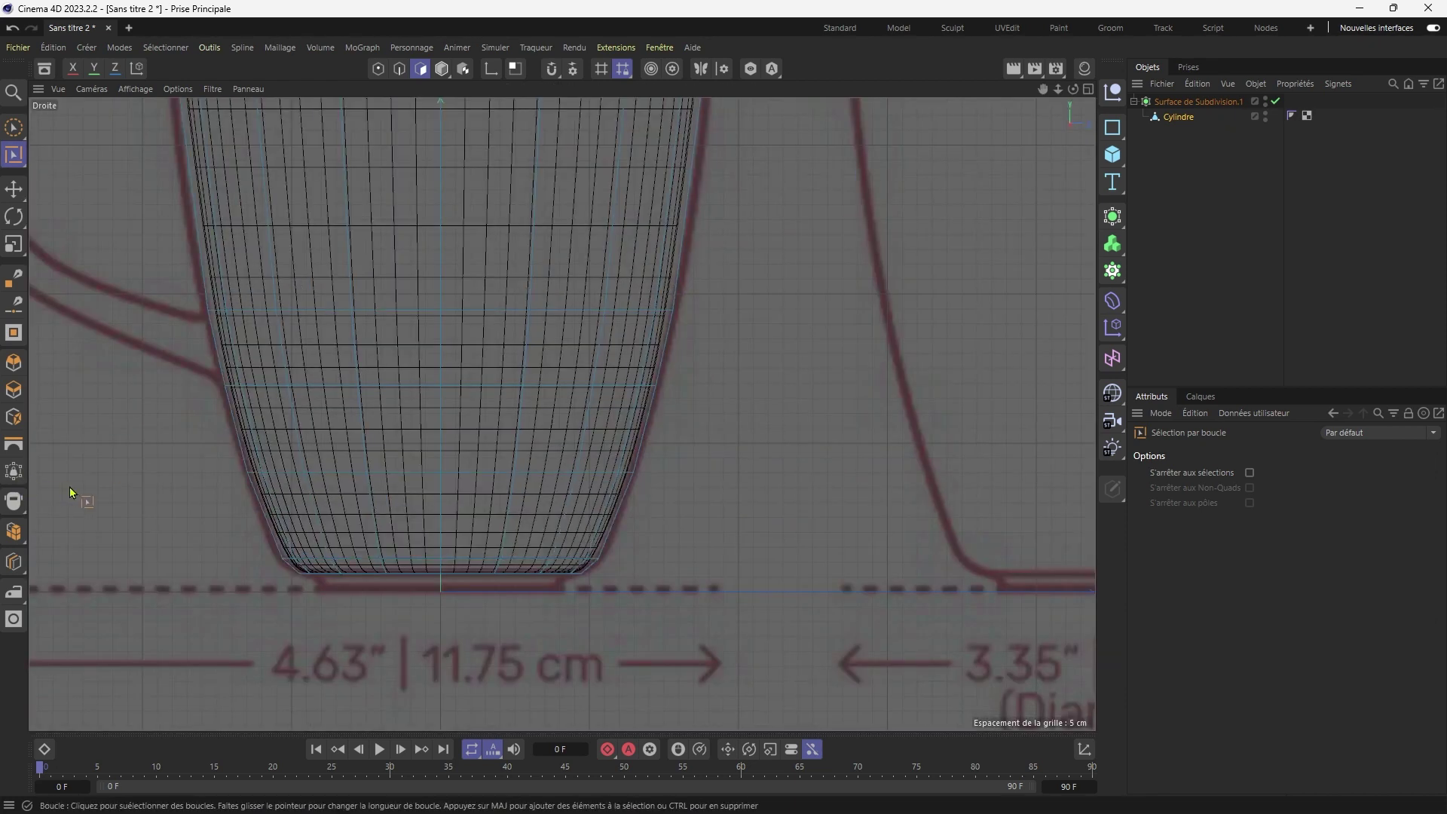
{"action": "key", "text": "e"}
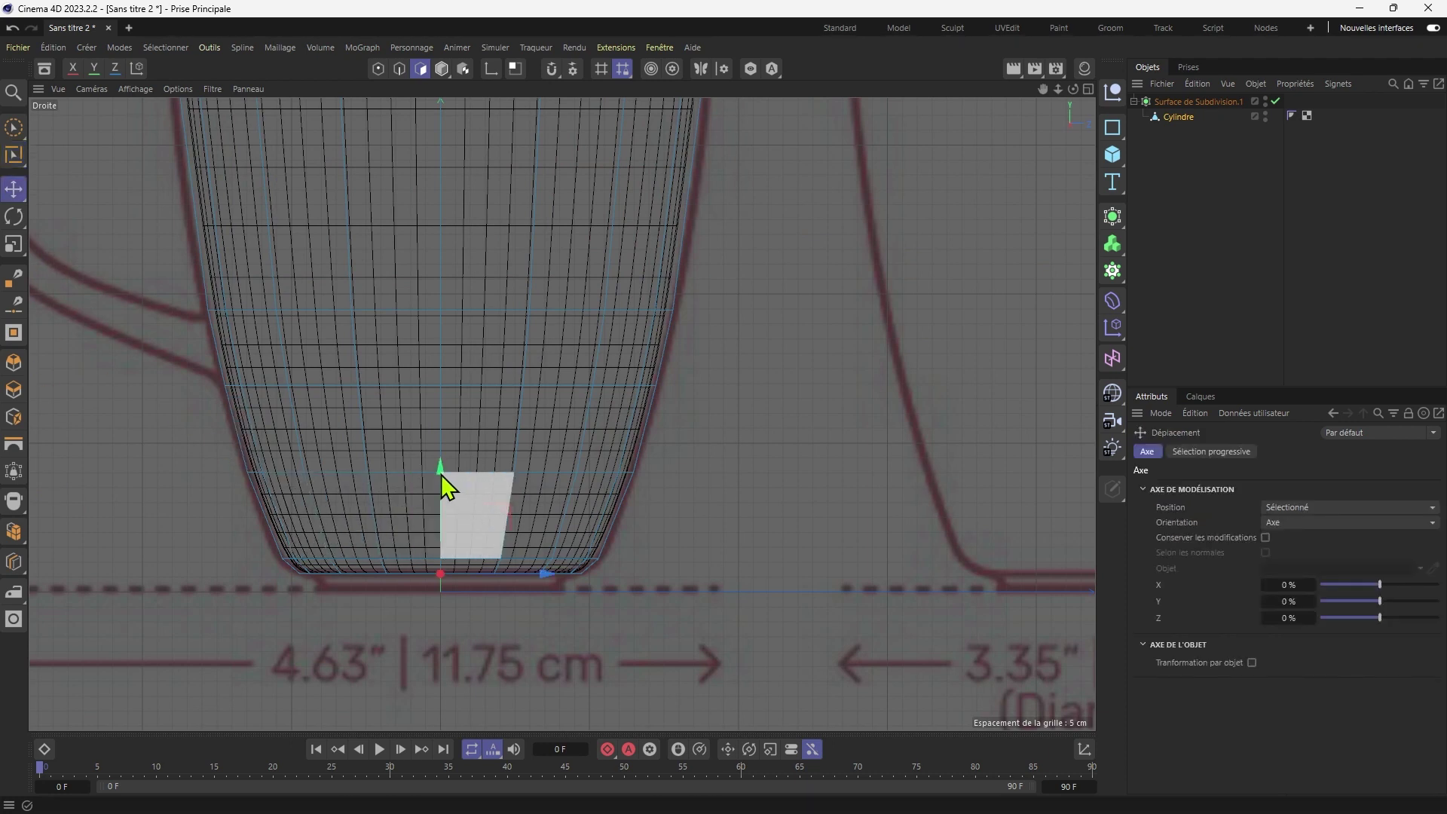
{"action": "left_click_drag", "start_coordinate": [441, 465], "coordinate": [461, 487], "text": "ctrl"}
Examine the smoothed mug and its foot from several angles, with Cylindre selected and deselected, and return to the four-view layout.
{"action": "middle_click", "coordinate": [684, 415]}
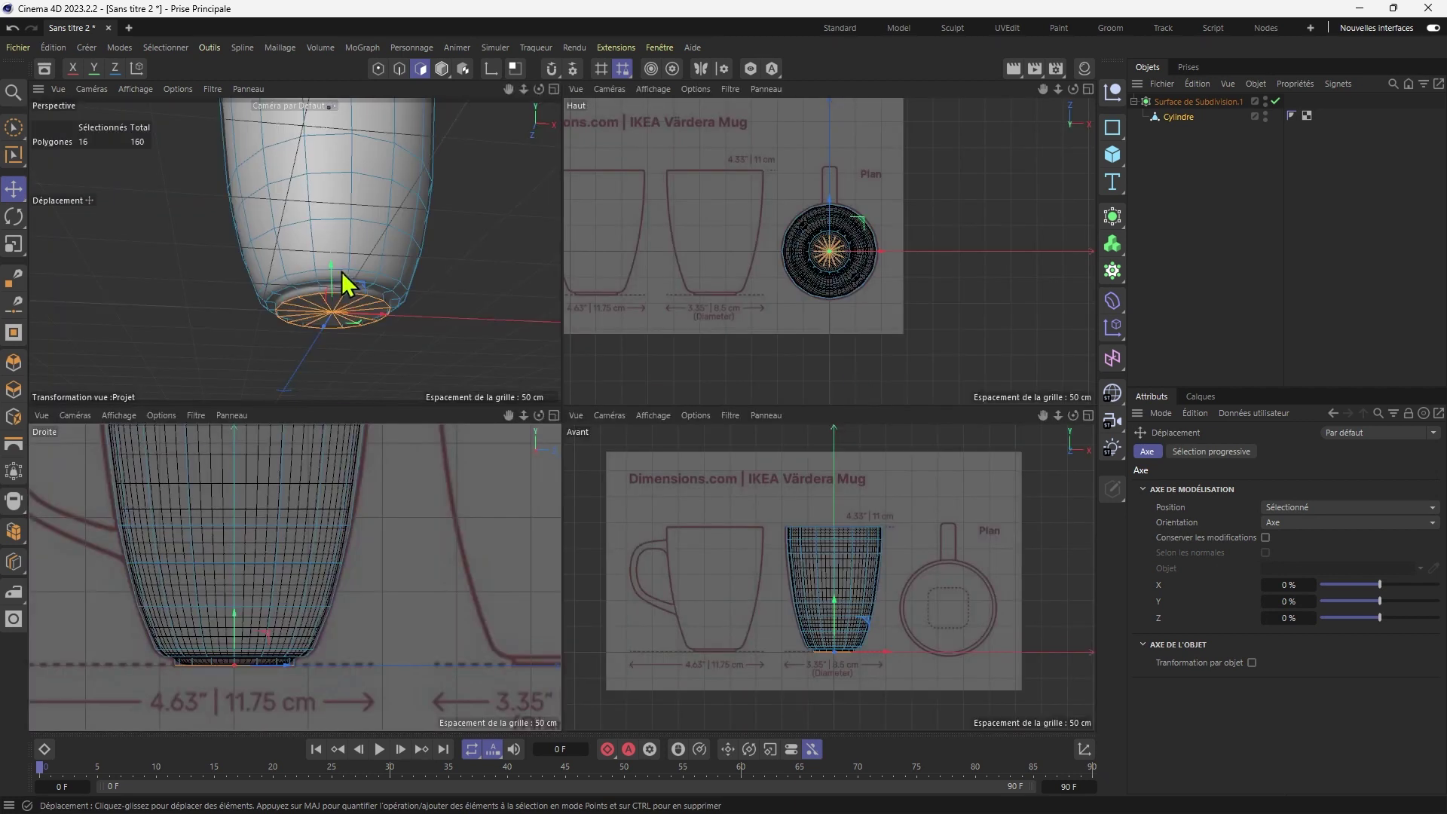
{"action": "middle_click", "coordinate": [346, 284]}
{"action": "scroll", "coordinate": [656, 317], "scroll_direction": "down", "scroll_amount": 3}
{"action": "left_click", "coordinate": [1247, 212]}
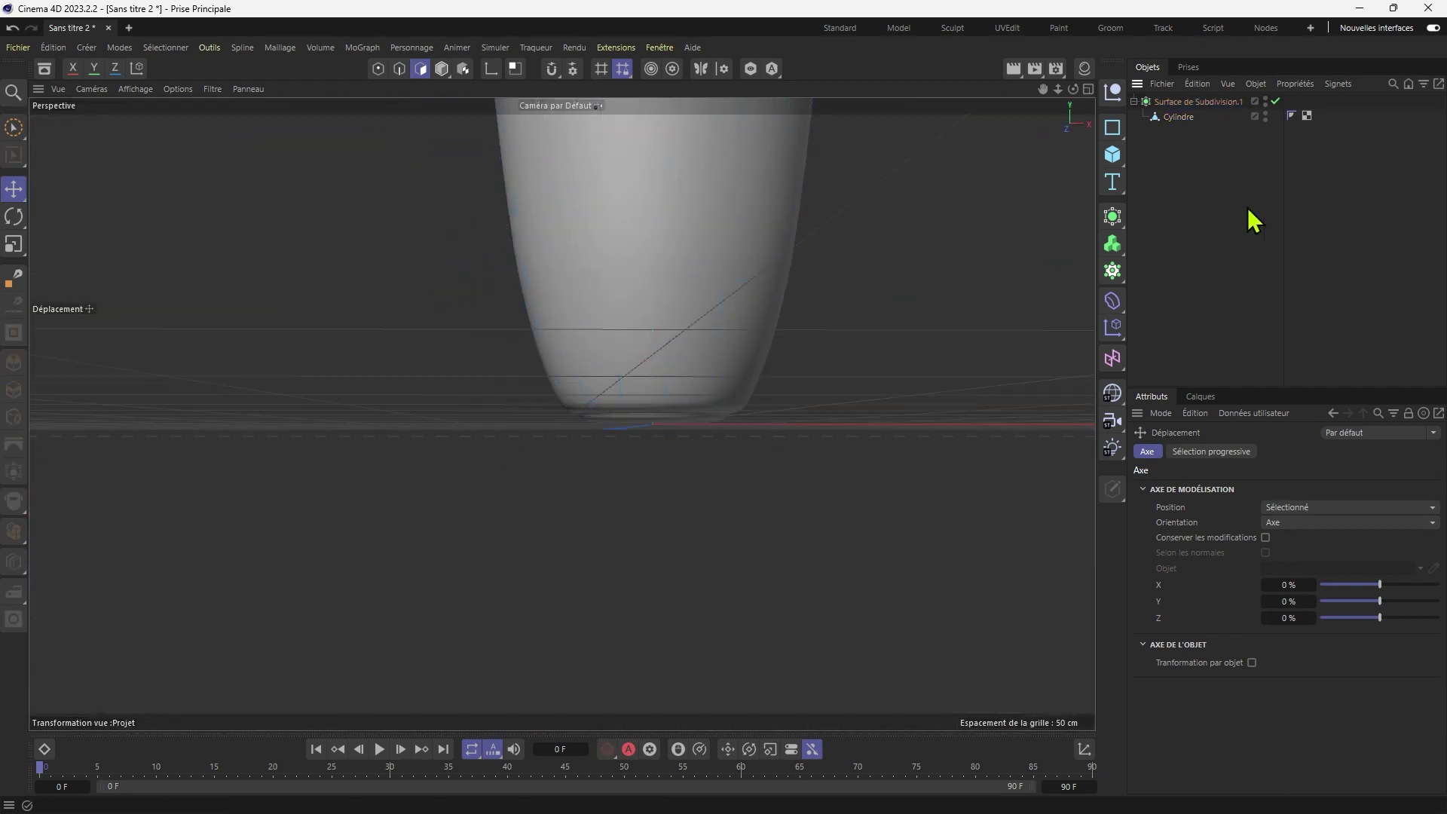
{"action": "middle_click_drag", "start_coordinate": [731, 400], "coordinate": [664, 523], "text": "alt"}
{"action": "left_click_drag", "start_coordinate": [663, 523], "coordinate": [612, 450], "text": "alt"}
{"action": "scroll", "coordinate": [614, 415], "scroll_direction": "up", "scroll_amount": 2}
{"action": "mouse_move", "coordinate": [614, 400]}
{"action": "left_mouse_down", "text": "alt"}
{"action": "mouse_move", "coordinate": [598, 419]}
{"action": "mouse_move", "coordinate": [611, 410]}
{"action": "left_mouse_up", "text": "alt"}
{"action": "left_click", "coordinate": [1178, 118]}
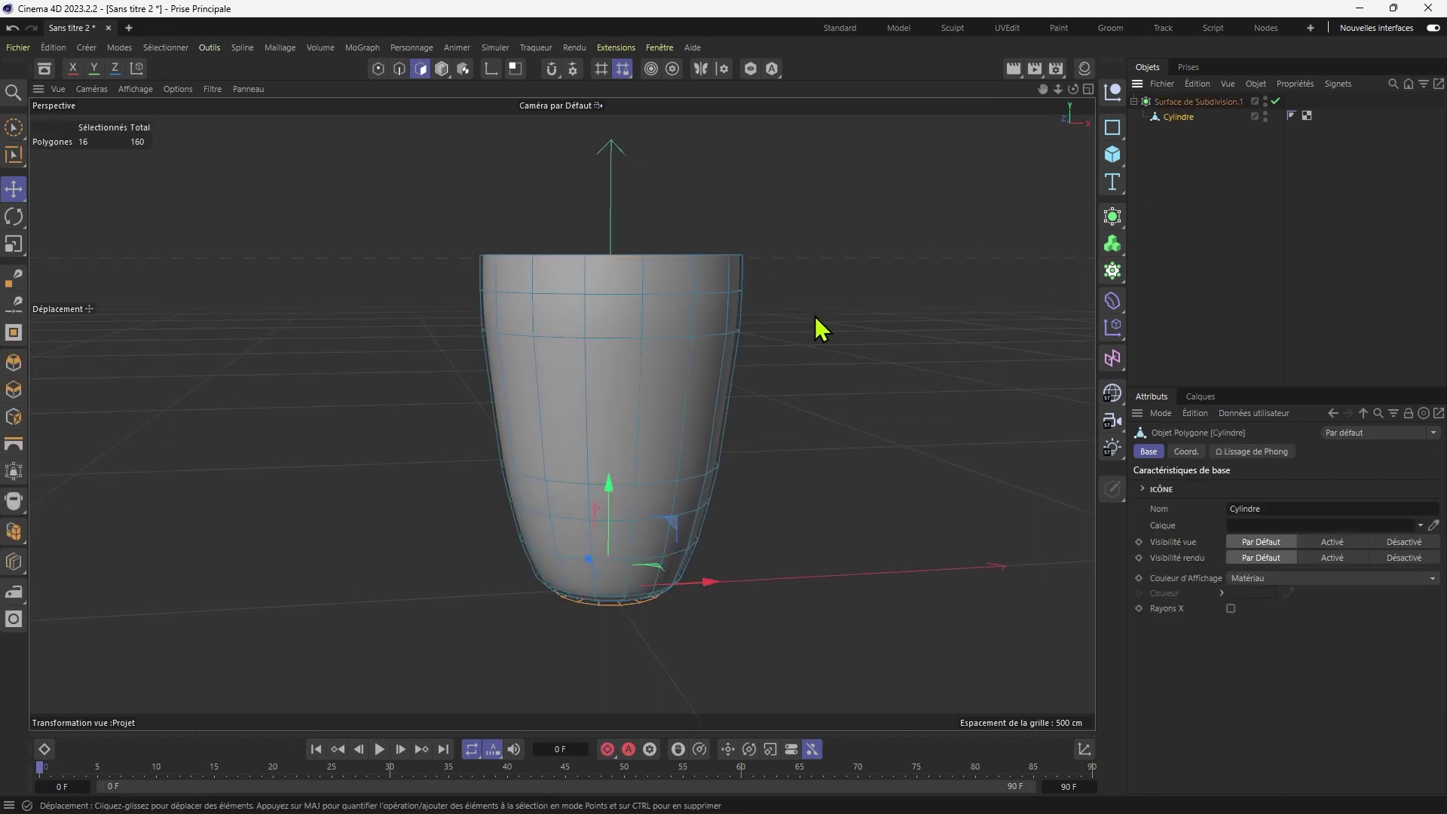
{"action": "left_click_drag", "start_coordinate": [745, 412], "coordinate": [711, 398], "text": "alt"}
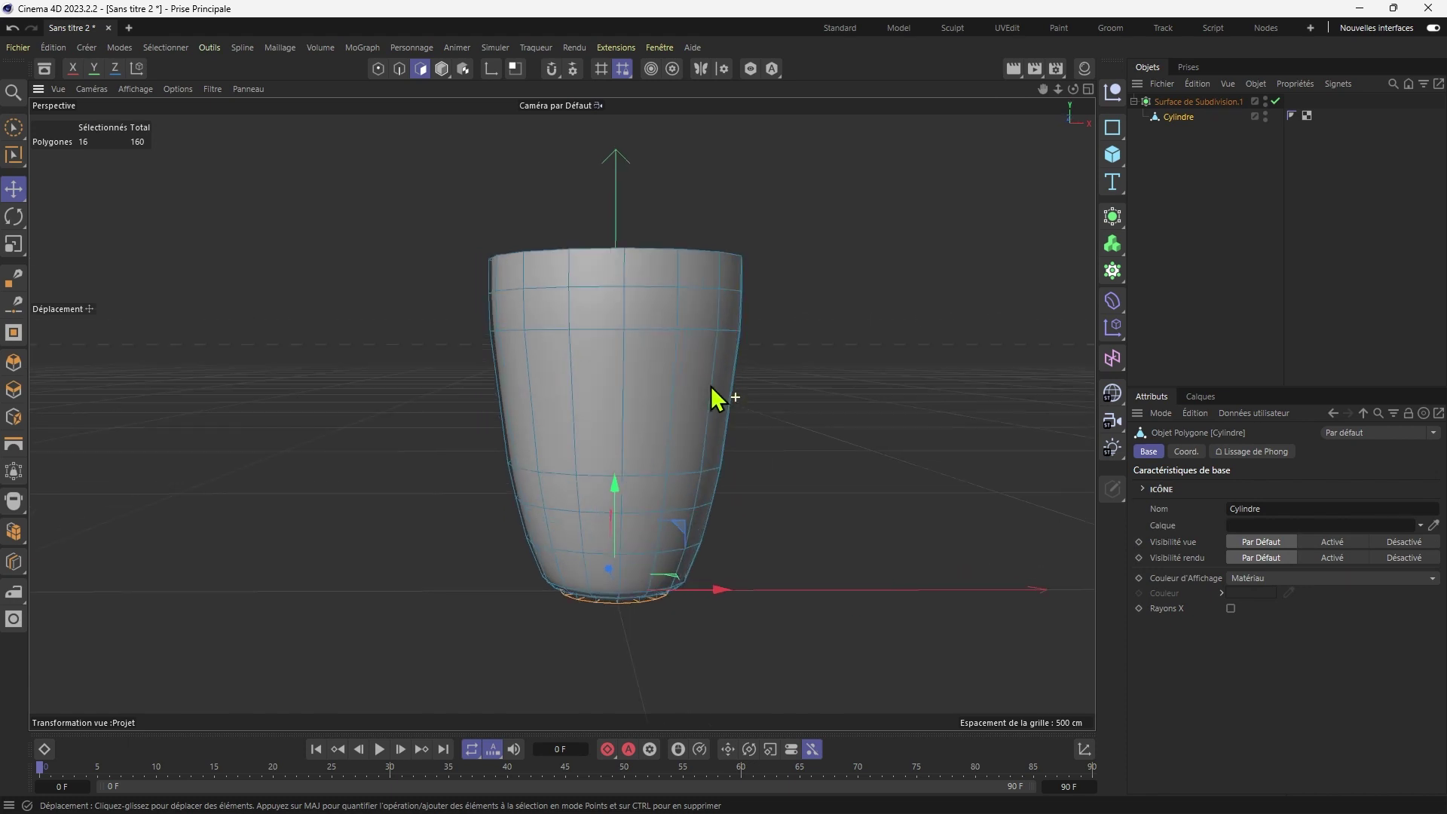
{"action": "left_click", "coordinate": [1195, 284]}
{"action": "left_click_drag", "start_coordinate": [788, 434], "coordinate": [784, 433], "text": "alt"}
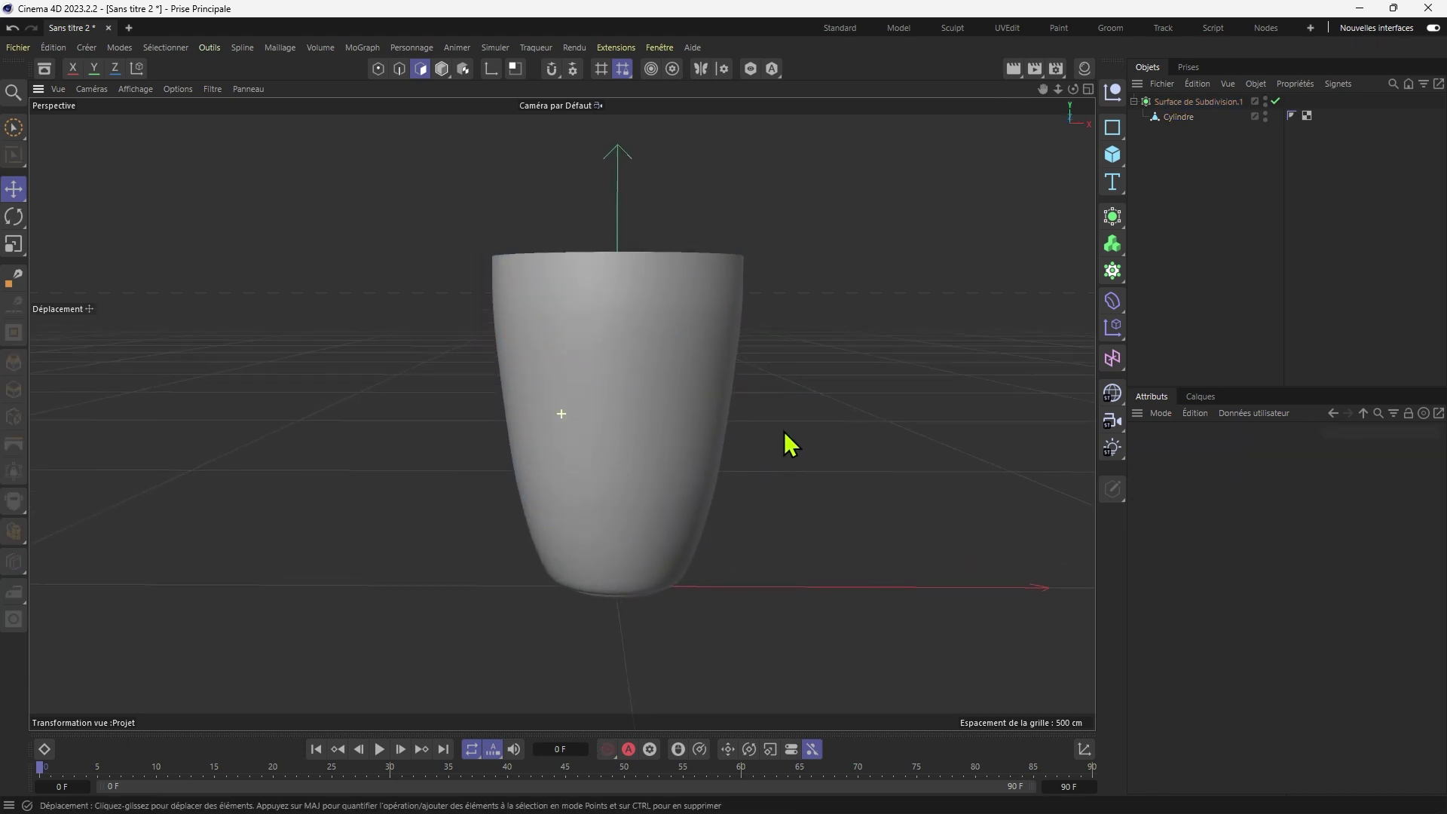
{"action": "middle_click", "coordinate": [549, 309]}
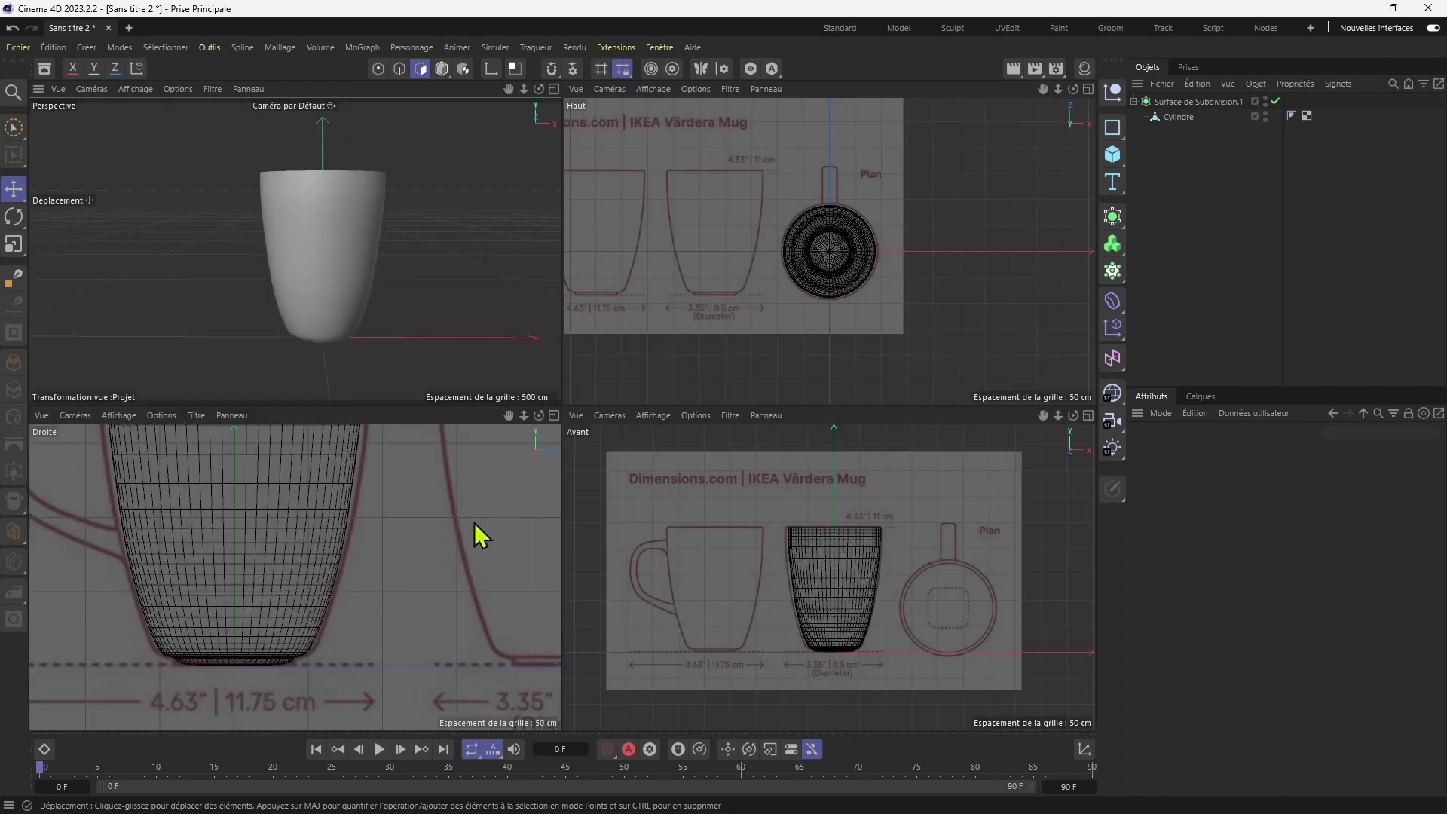
In the Droite view, rectangle-select Cylindre's rim edges in edge mode and activate the Scale tool.
{"action": "middle_click", "coordinate": [473, 522]}
{"action": "scroll", "coordinate": [520, 324], "scroll_direction": "down", "scroll_amount": 4}
{"action": "middle_click_drag", "start_coordinate": [534, 329], "coordinate": [531, 334], "text": "alt"}
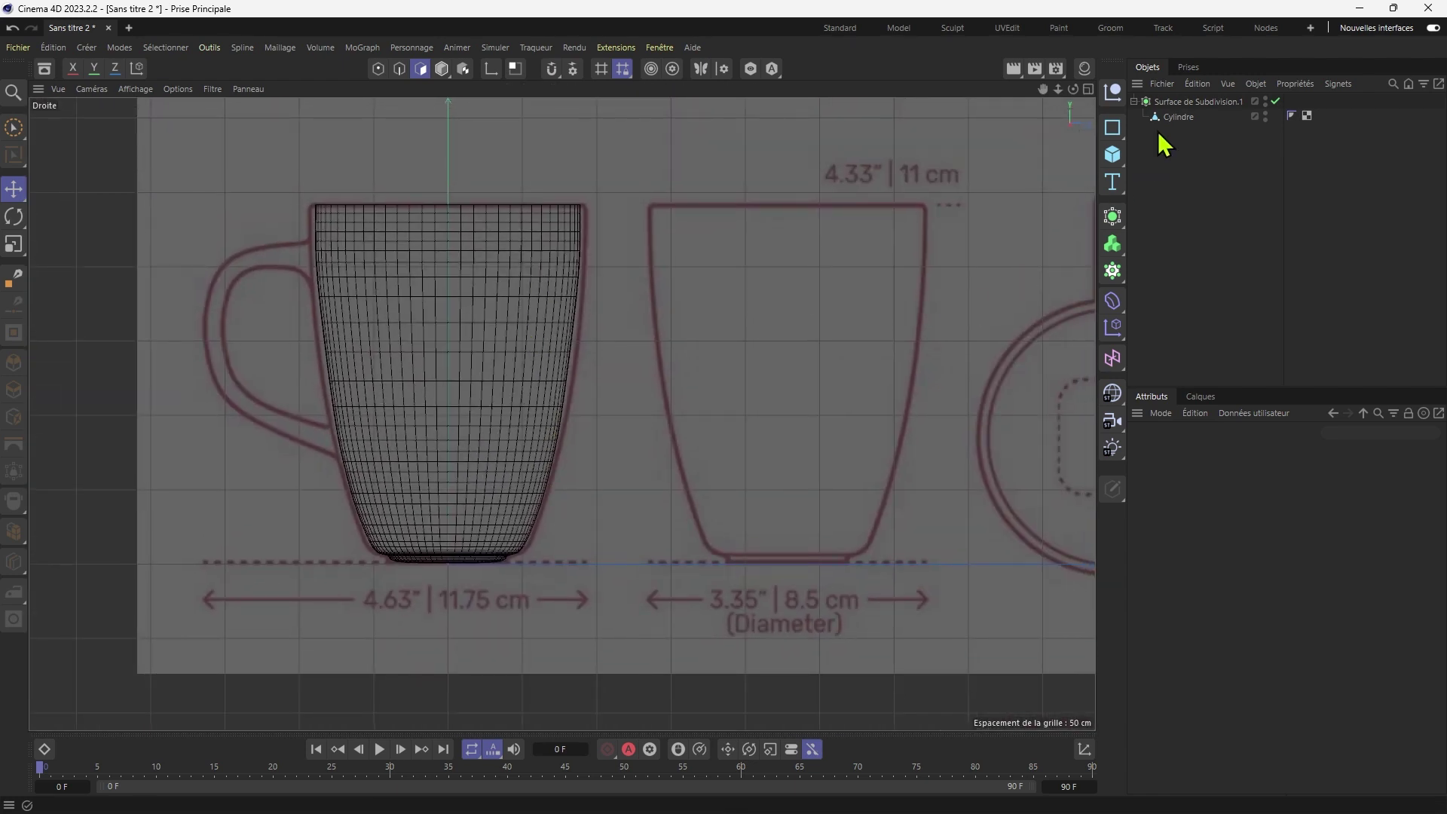
{"action": "left_click", "coordinate": [1178, 116]}
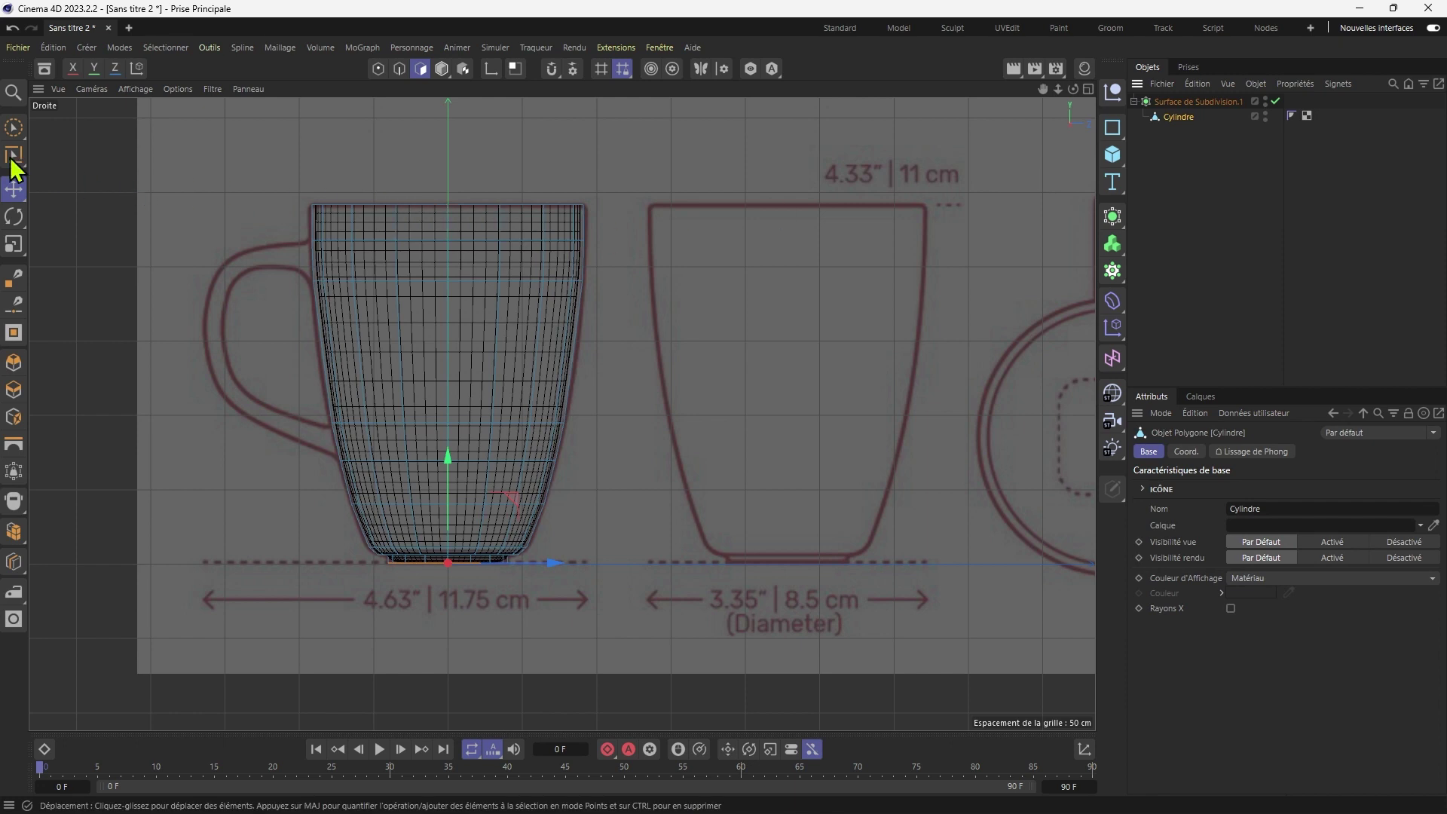
{"action": "left_click", "coordinate": [26, 128]}
{"action": "left_click", "coordinate": [86, 181]}
{"action": "left_click_drag", "start_coordinate": [264, 171], "coordinate": [631, 228]}
{"action": "left_click", "coordinate": [400, 69]}
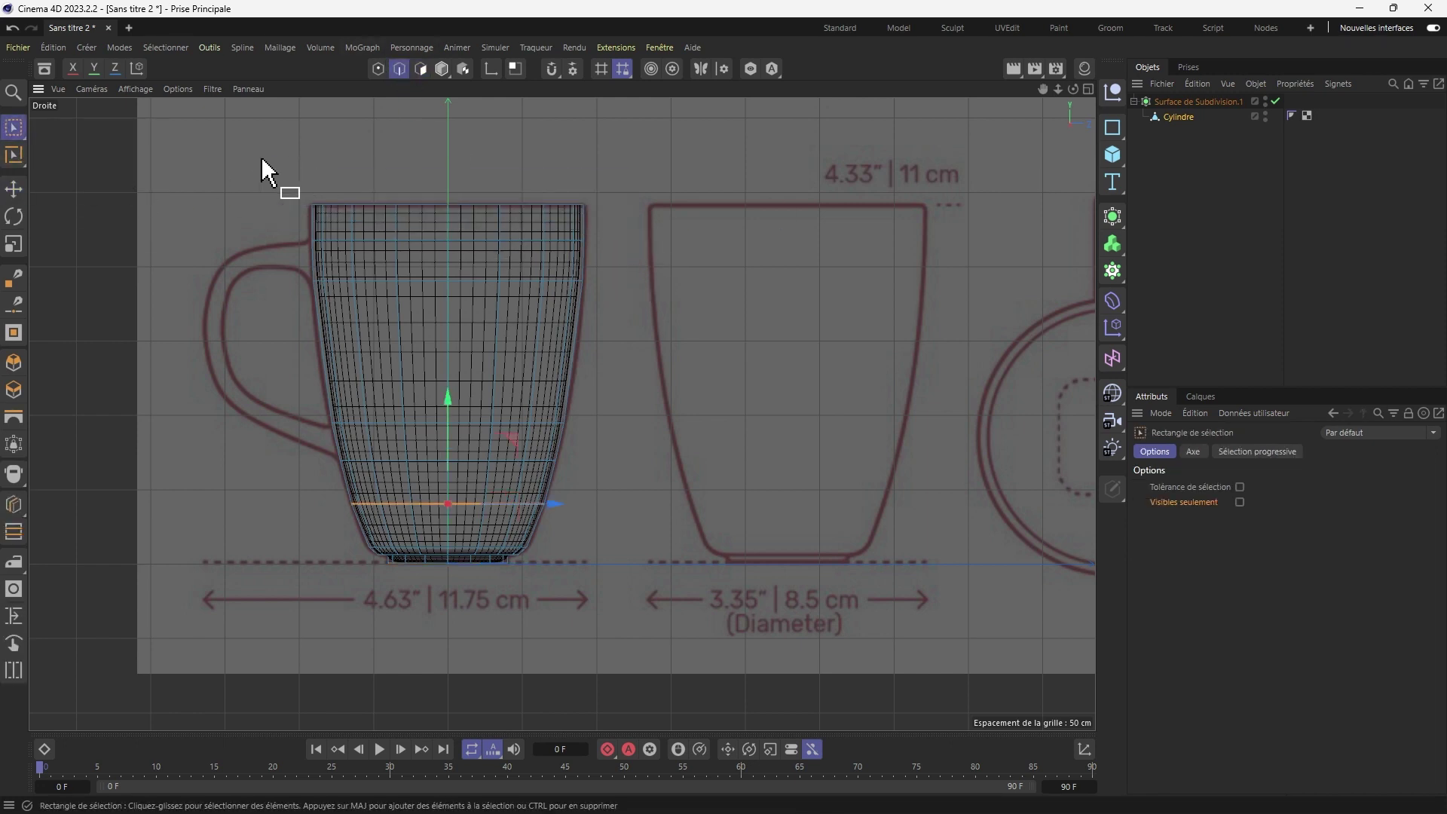
{"action": "left_click_drag", "start_coordinate": [265, 160], "coordinate": [669, 231]}
{"action": "key", "text": "t"}
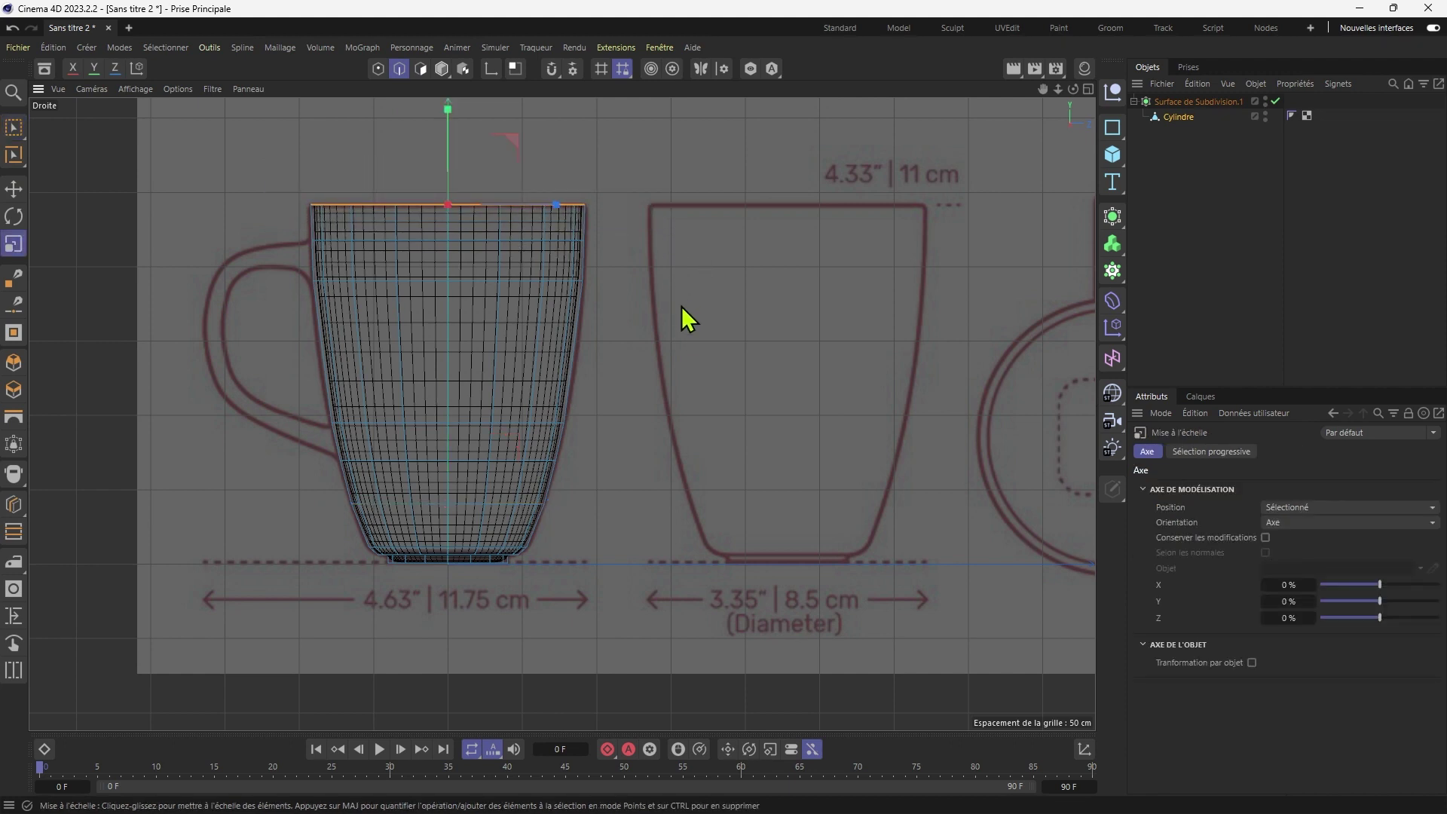
In the Perspective view, rectangle-select the second edge loop below Cylindre's rim and activate the Scale tool.
{"action": "middle_click", "coordinate": [685, 305]}
{"action": "middle_click", "coordinate": [428, 236]}
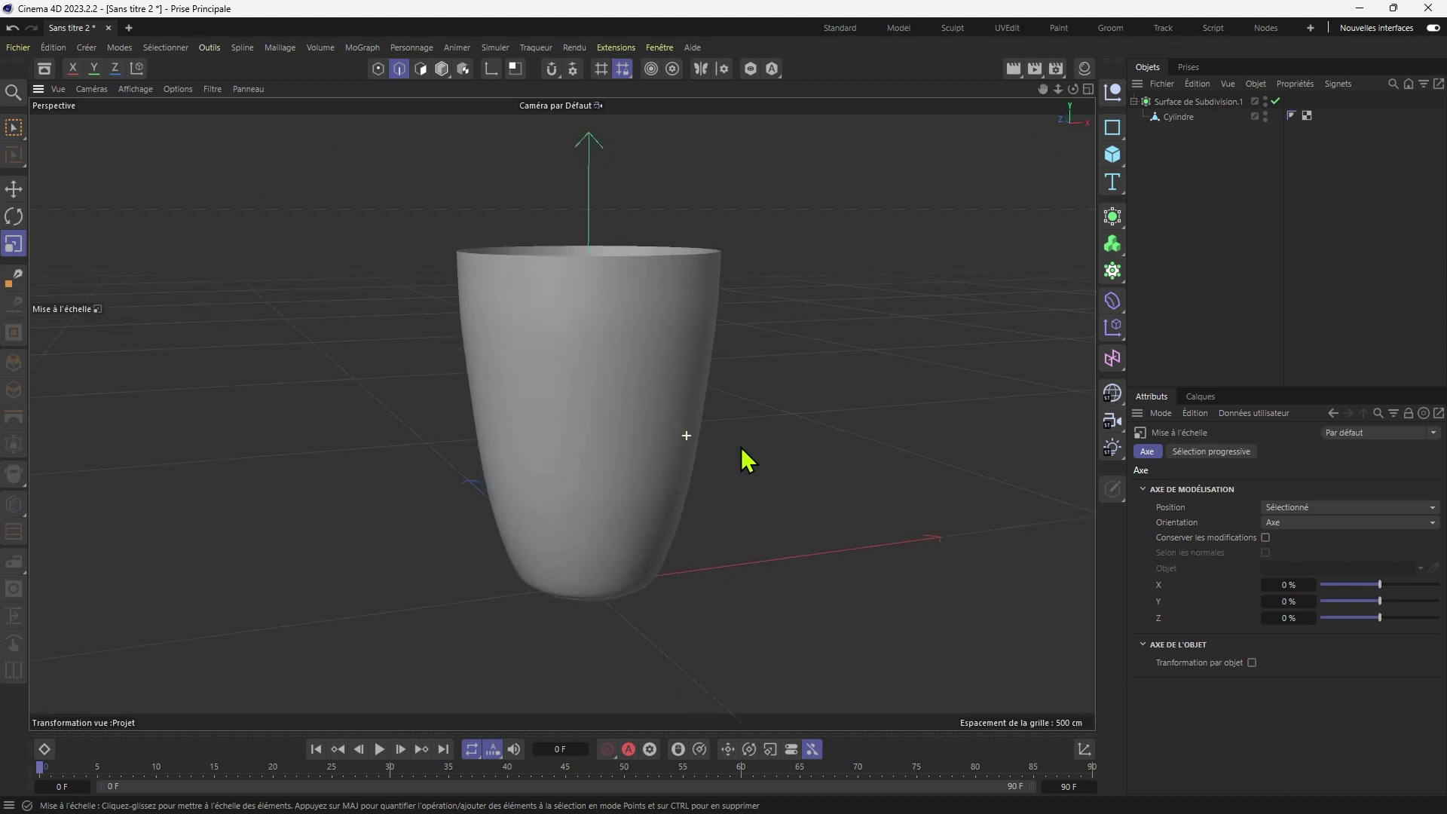
{"action": "left_click", "coordinate": [1178, 117]}
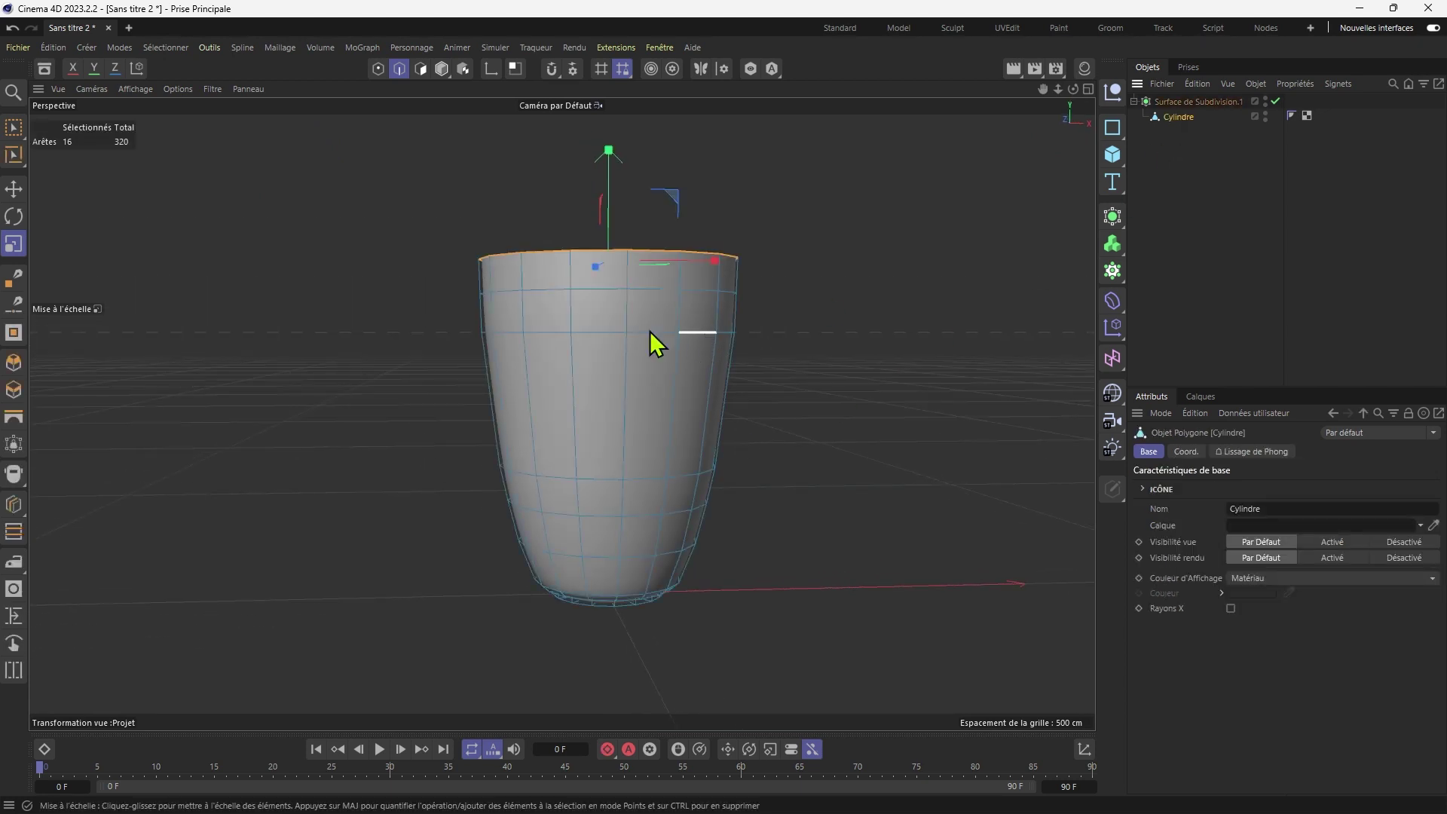
{"action": "left_click_drag", "start_coordinate": [411, 350], "coordinate": [435, 373], "text": "alt"}
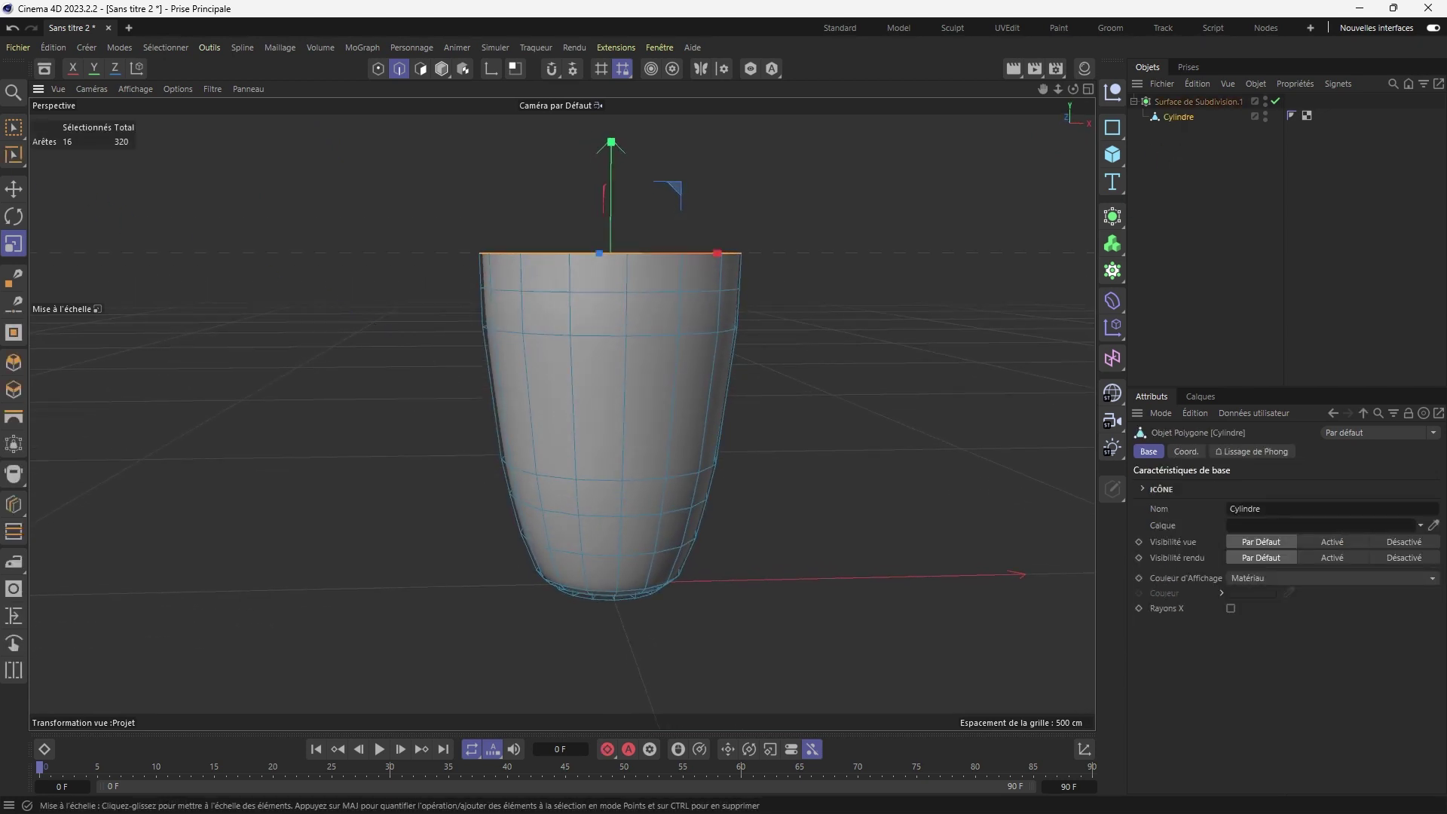
{"action": "left_click", "coordinate": [12, 131]}
{"action": "left_click_drag", "start_coordinate": [409, 300], "coordinate": [843, 443]}
{"action": "key", "text": "t"}
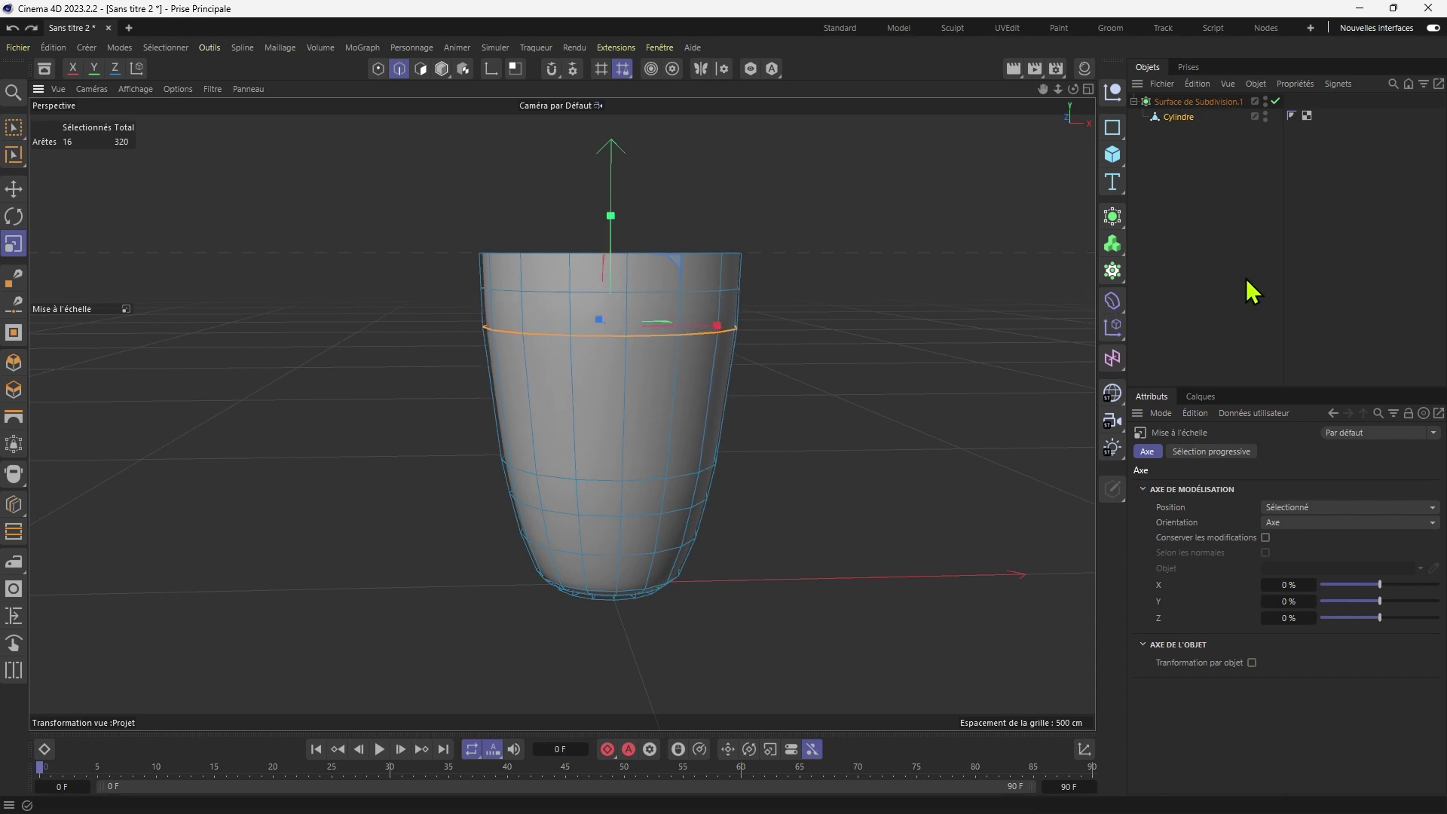
Cut a new edge loop around the middle of the mug body in the Droite view with Couteau Boucle/Trajectoire.
{"action": "middle_click", "coordinate": [430, 355]}
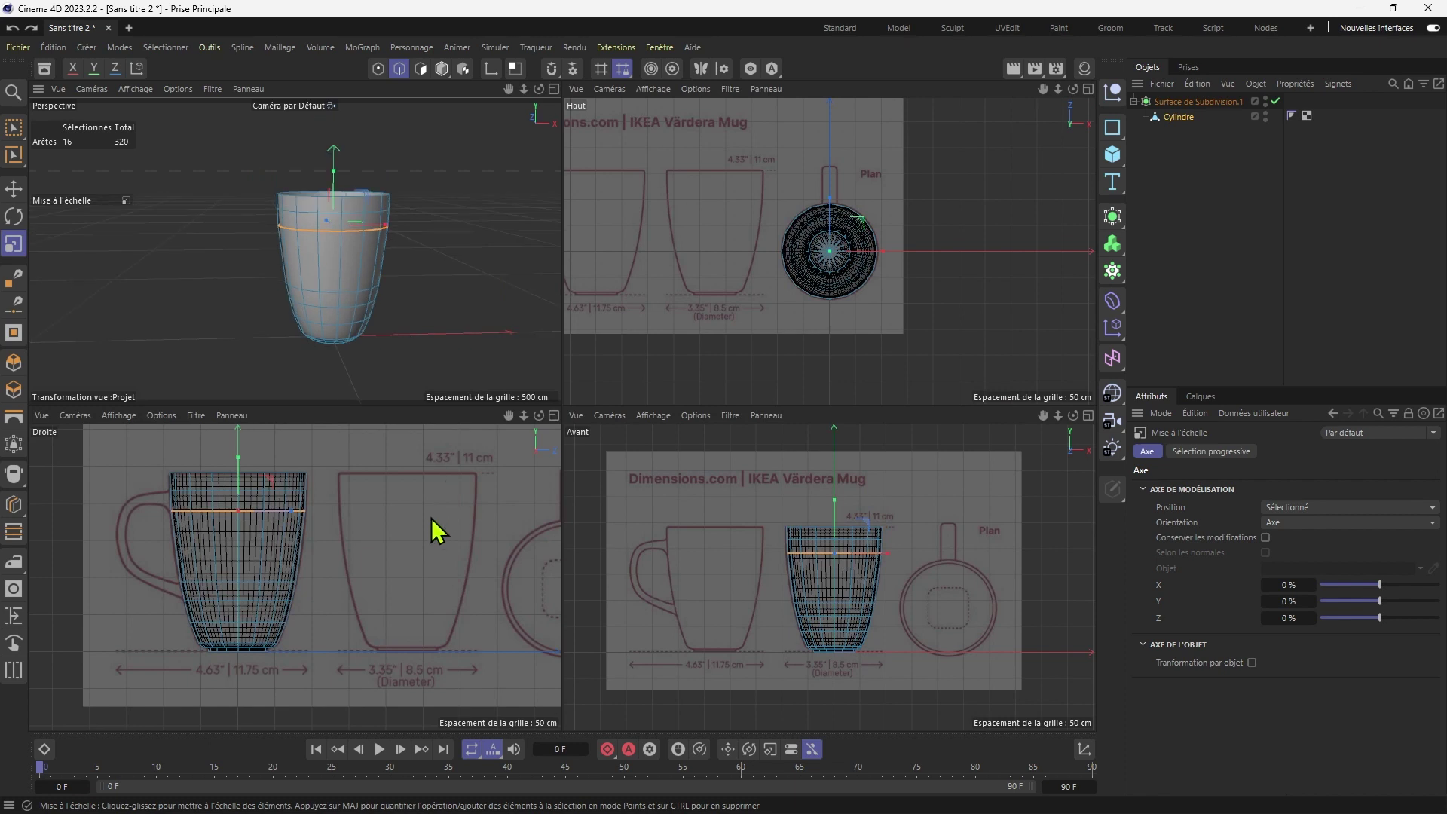
{"action": "middle_click", "coordinate": [431, 518]}
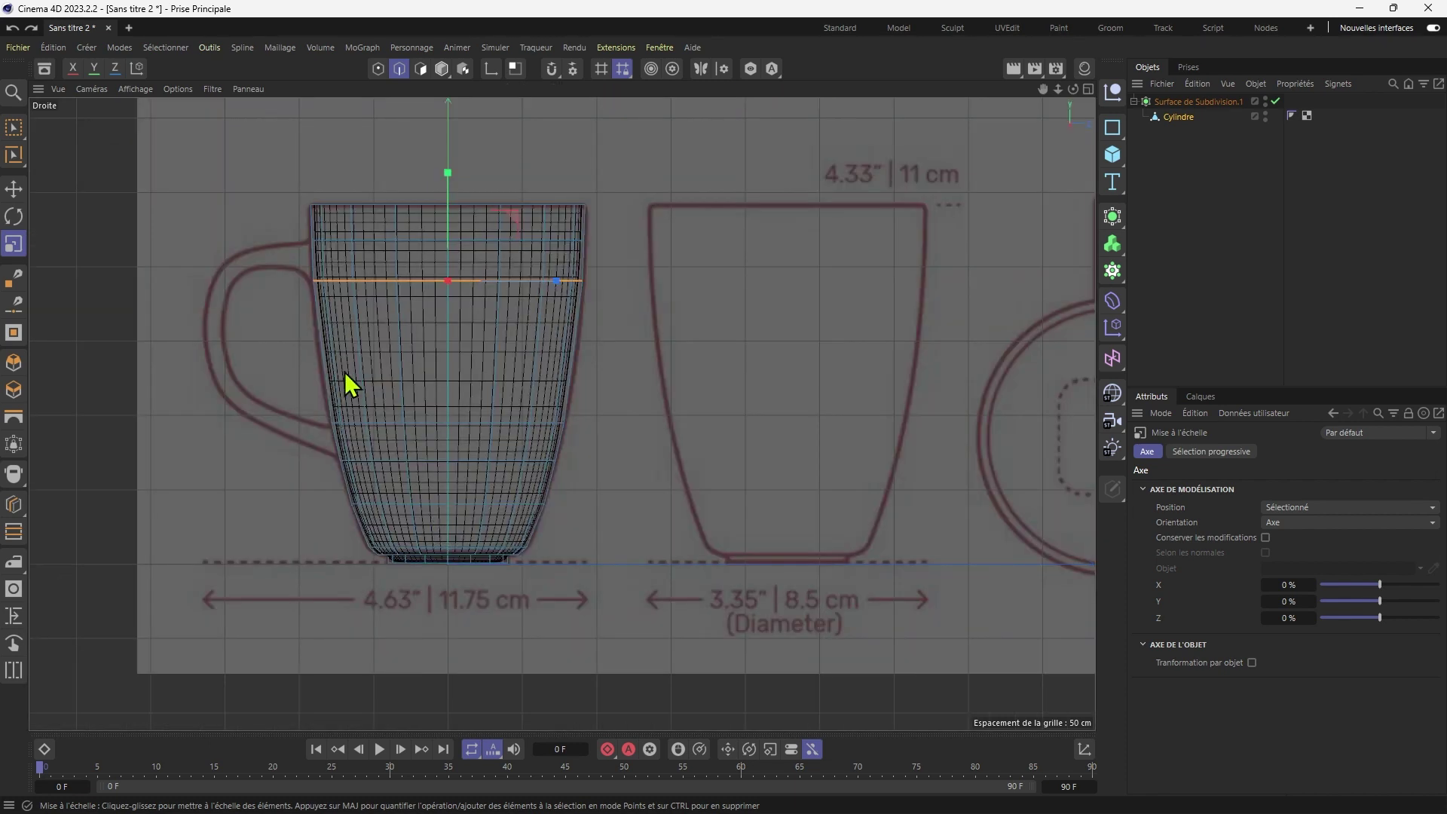
{"action": "left_click", "coordinate": [13, 505]}
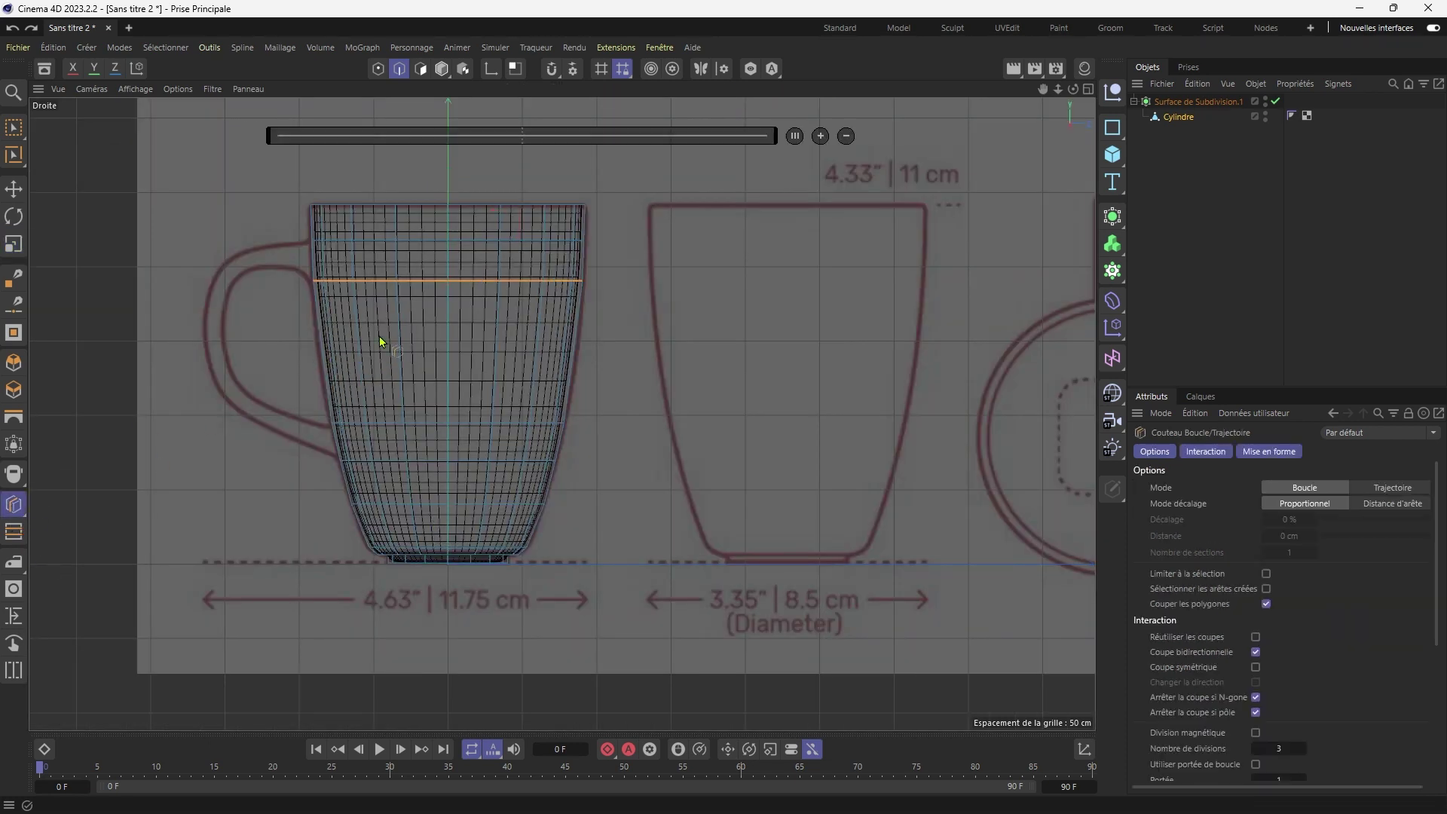
{"action": "left_click", "coordinate": [331, 365]}
Rectangle-select the new middle edge loop and scale it up slightly to meet the drawn mug outline.
{"action": "left_click", "coordinate": [13, 127]}
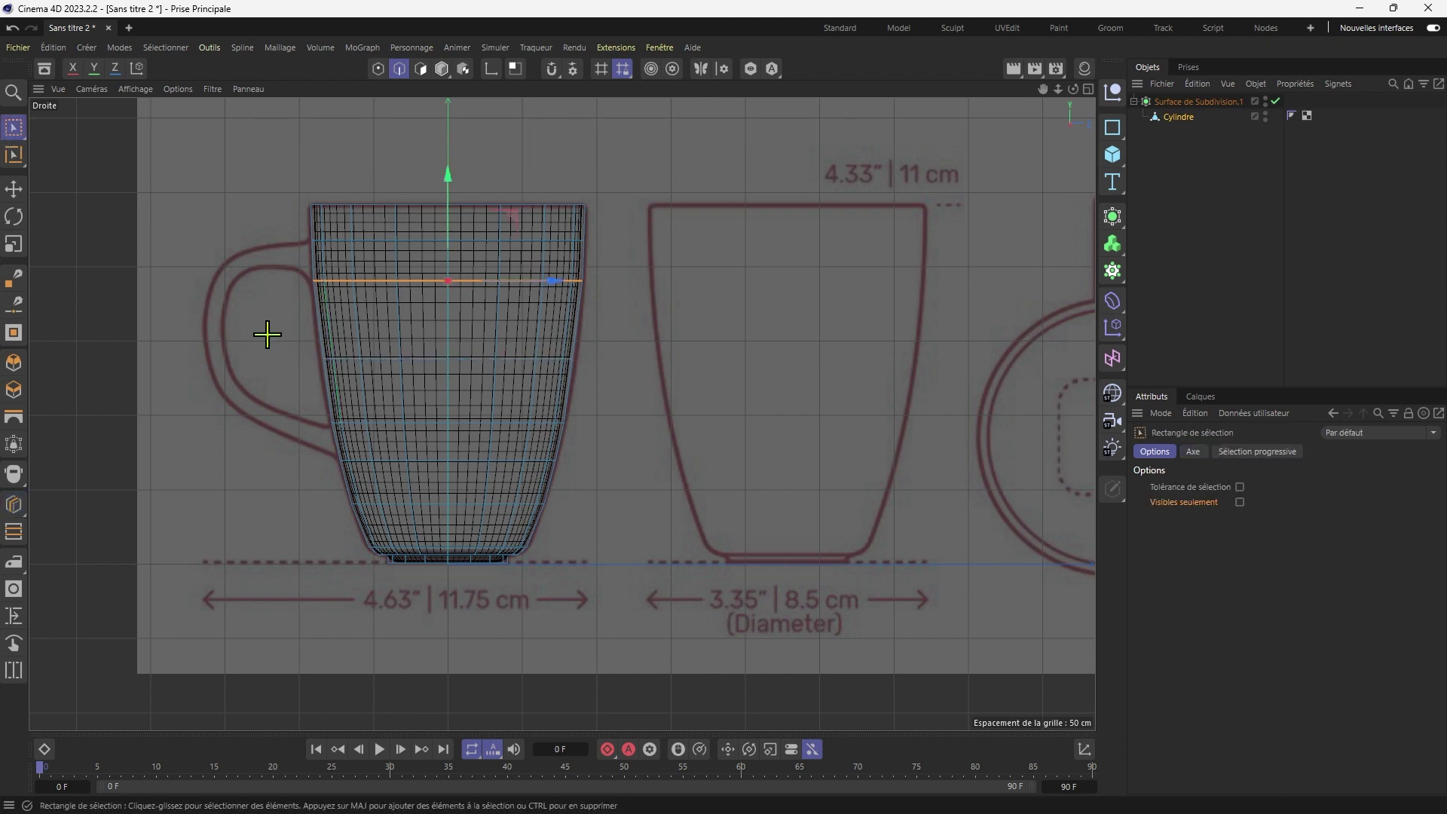
{"action": "left_click_drag", "start_coordinate": [269, 330], "coordinate": [704, 423]}
{"action": "key", "text": "t"}
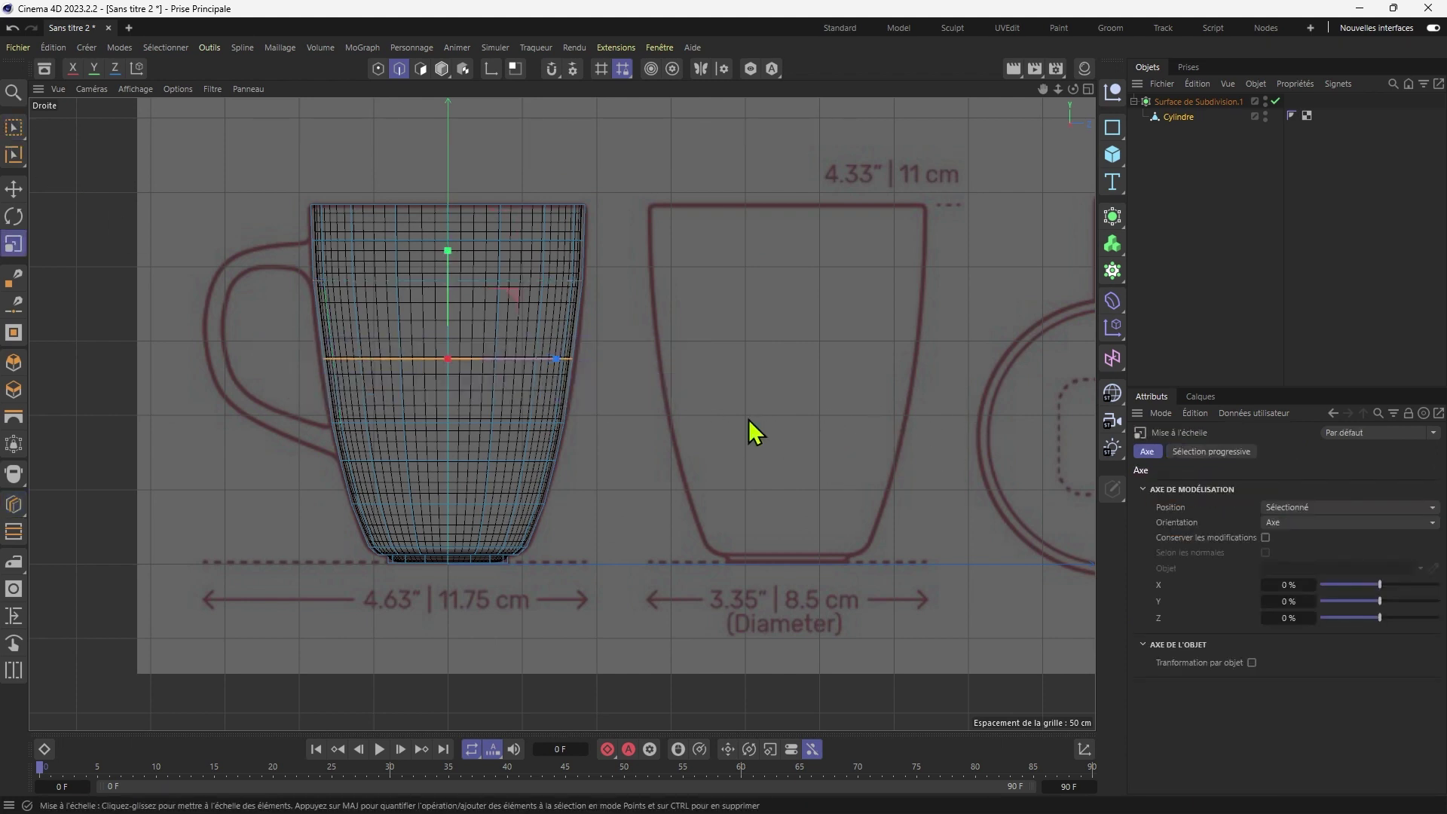
{"action": "left_click_drag", "start_coordinate": [676, 413], "coordinate": [703, 421]}
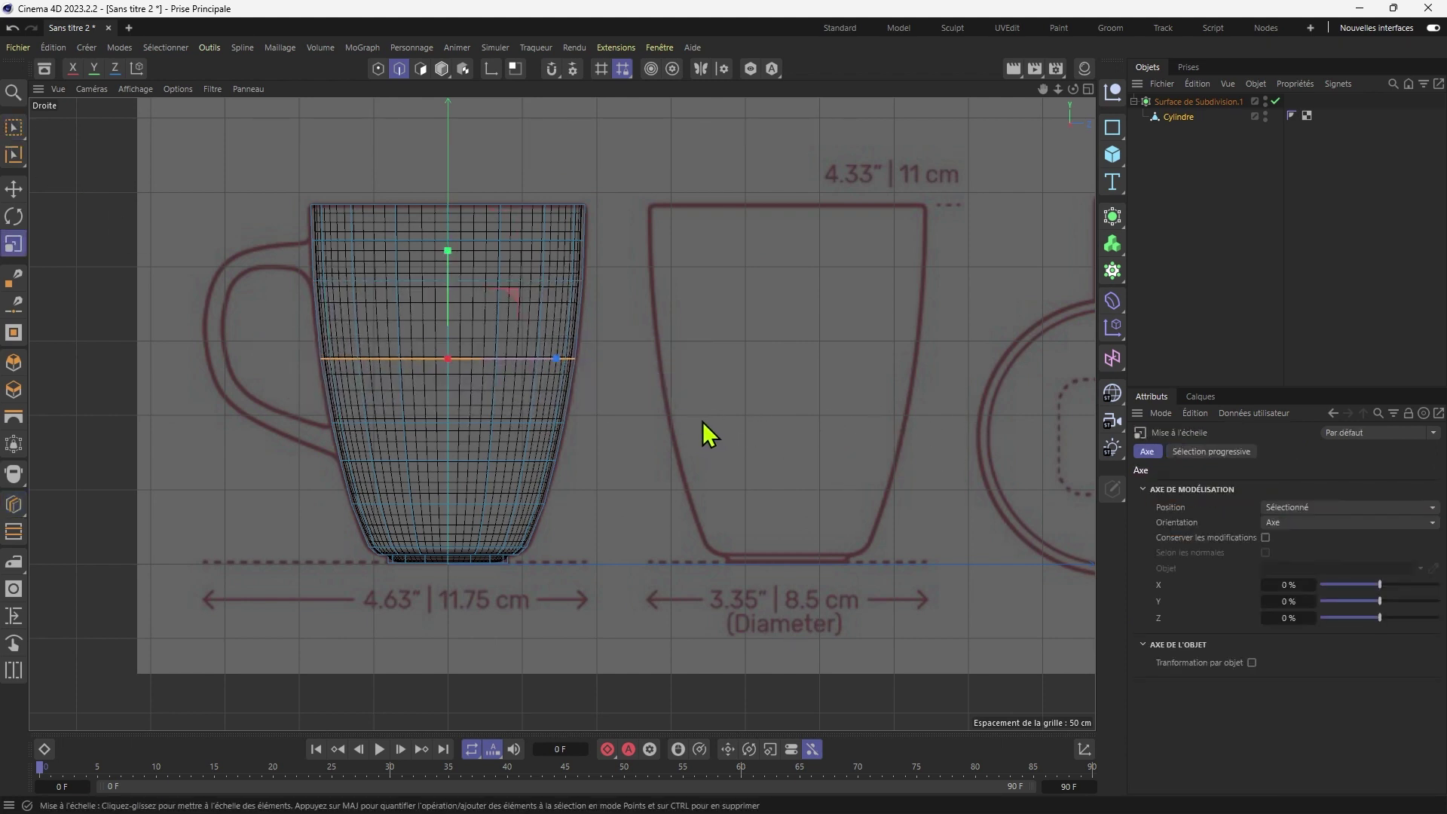
Examine the reshaped mug with Cylindre deselected and reselected, and compare it with the drawings in the Haut view.
{"action": "left_click", "coordinate": [1136, 236]}
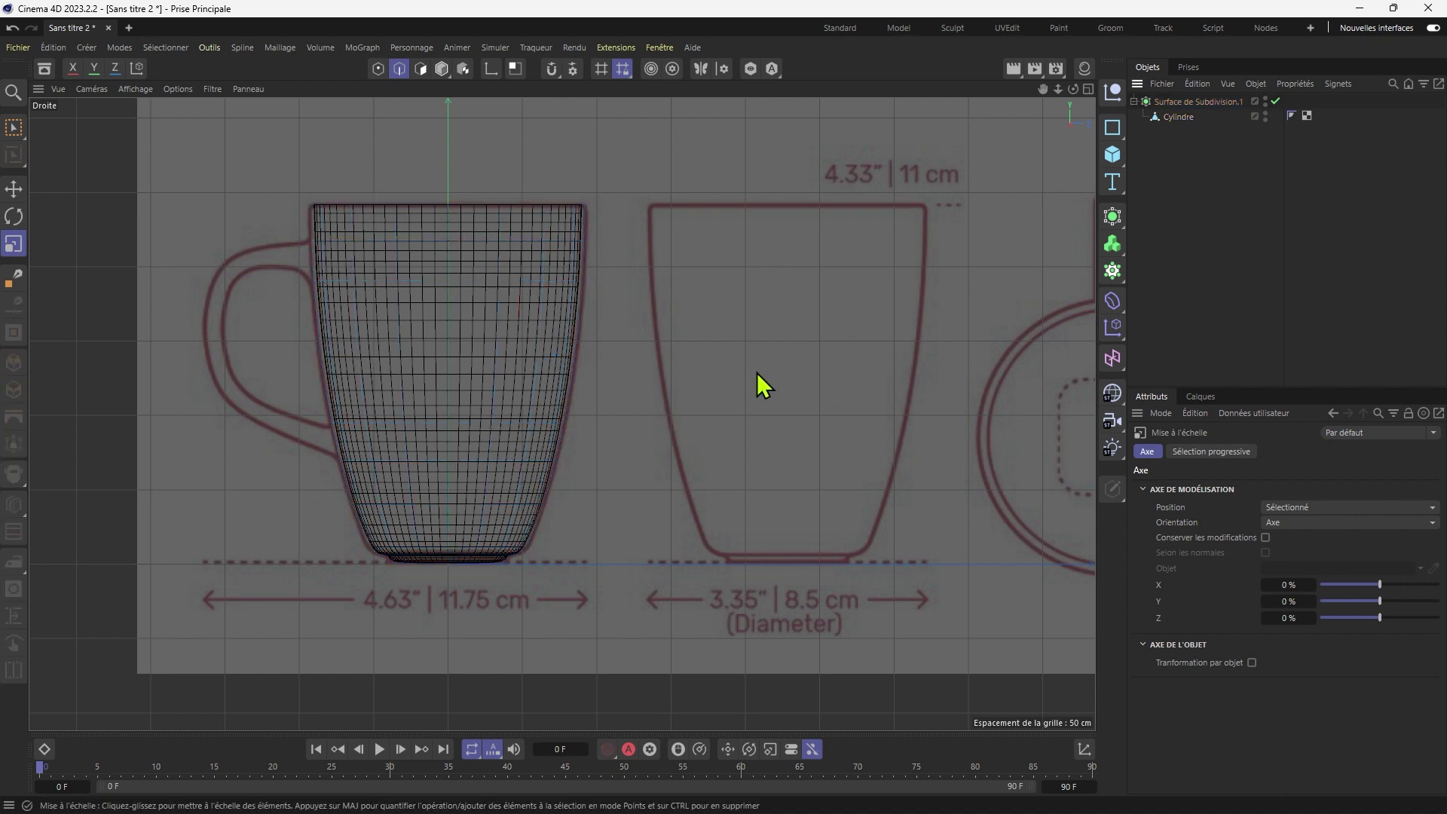
{"action": "middle_click", "coordinate": [422, 249]}
{"action": "middle_click", "coordinate": [416, 236]}
{"action": "mouse_move", "coordinate": [549, 415]}
{"action": "left_mouse_down", "text": "alt"}
{"action": "mouse_move", "coordinate": [549, 385]}
{"action": "mouse_move", "coordinate": [517, 400]}
{"action": "mouse_move", "coordinate": [575, 422]}
{"action": "left_mouse_up", "text": "alt"}
{"action": "left_click", "coordinate": [1178, 117]}
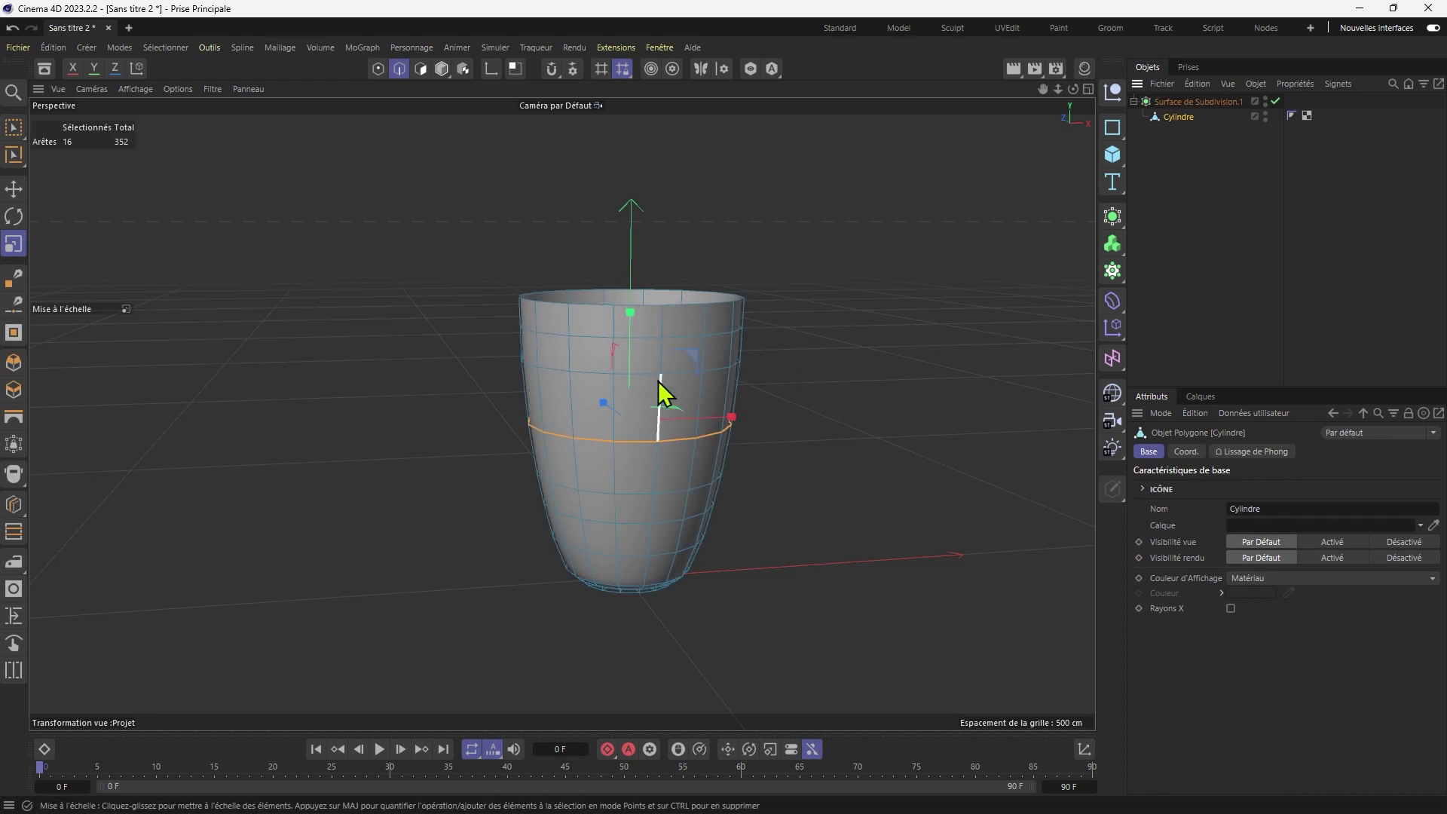
{"action": "middle_click", "coordinate": [660, 384]}
{"action": "middle_click", "coordinate": [324, 291]}
{"action": "middle_click", "coordinate": [517, 462]}
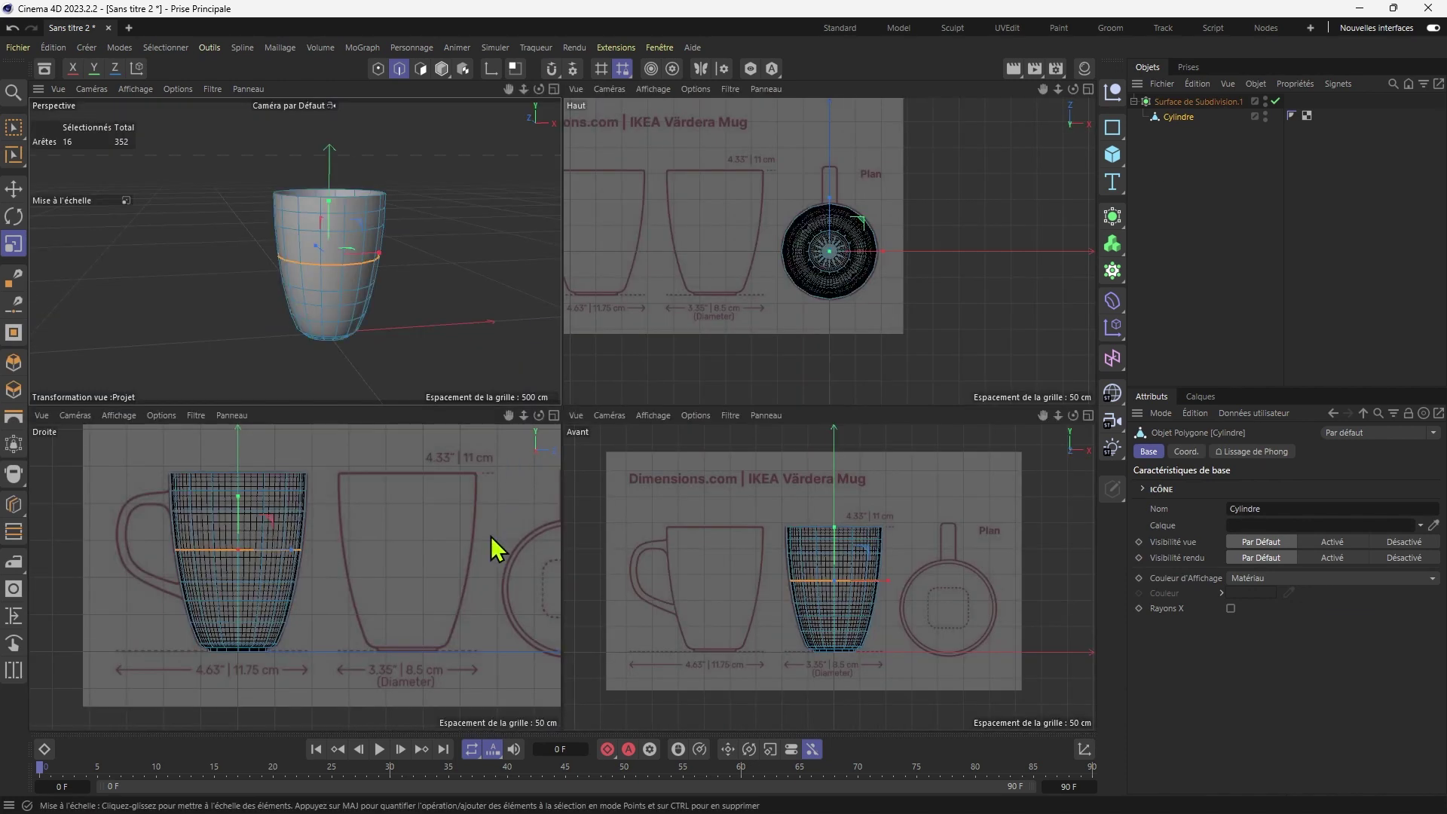
{"action": "middle_click", "coordinate": [820, 315]}
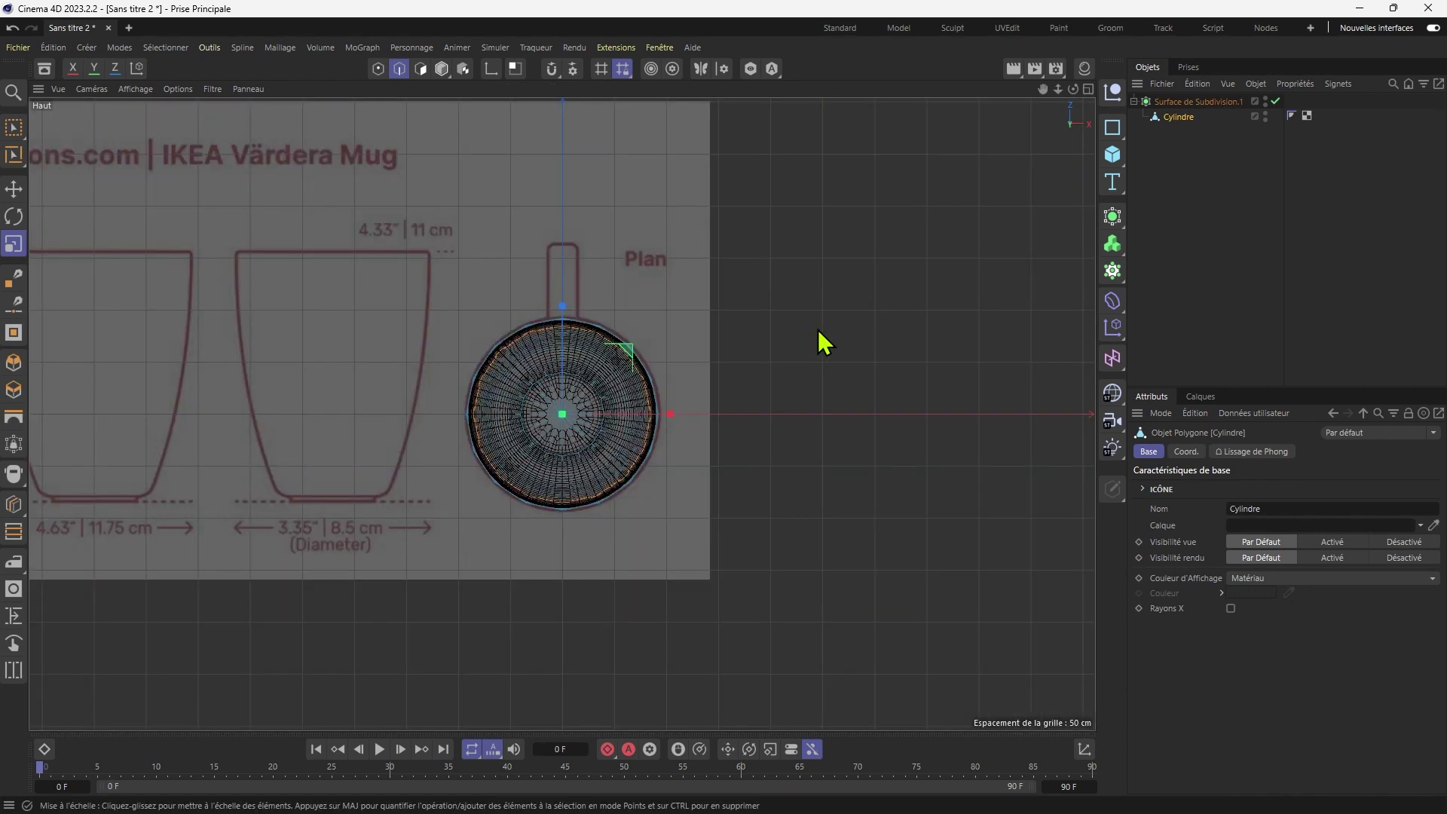
{"action": "middle_click", "coordinate": [644, 350]}
Set the Haut view's background image rotation to -90° after trying 90°.
{"action": "middle_click", "coordinate": [838, 245]}
{"action": "left_click", "coordinate": [1161, 413]}
{"action": "left_click", "coordinate": [1195, 413]}
{"action": "left_click", "coordinate": [1161, 413]}
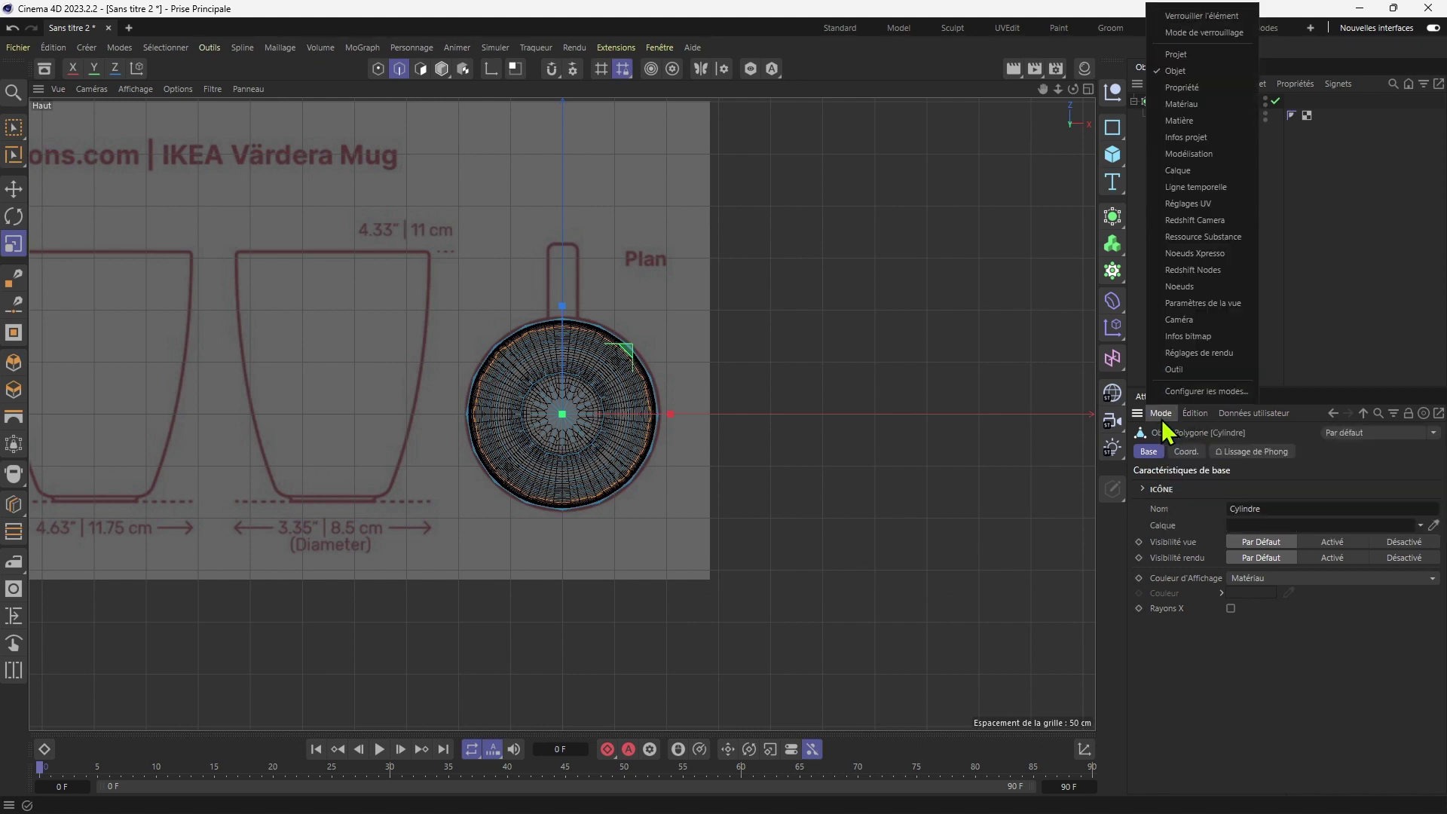
{"action": "left_click", "coordinate": [1194, 303]}
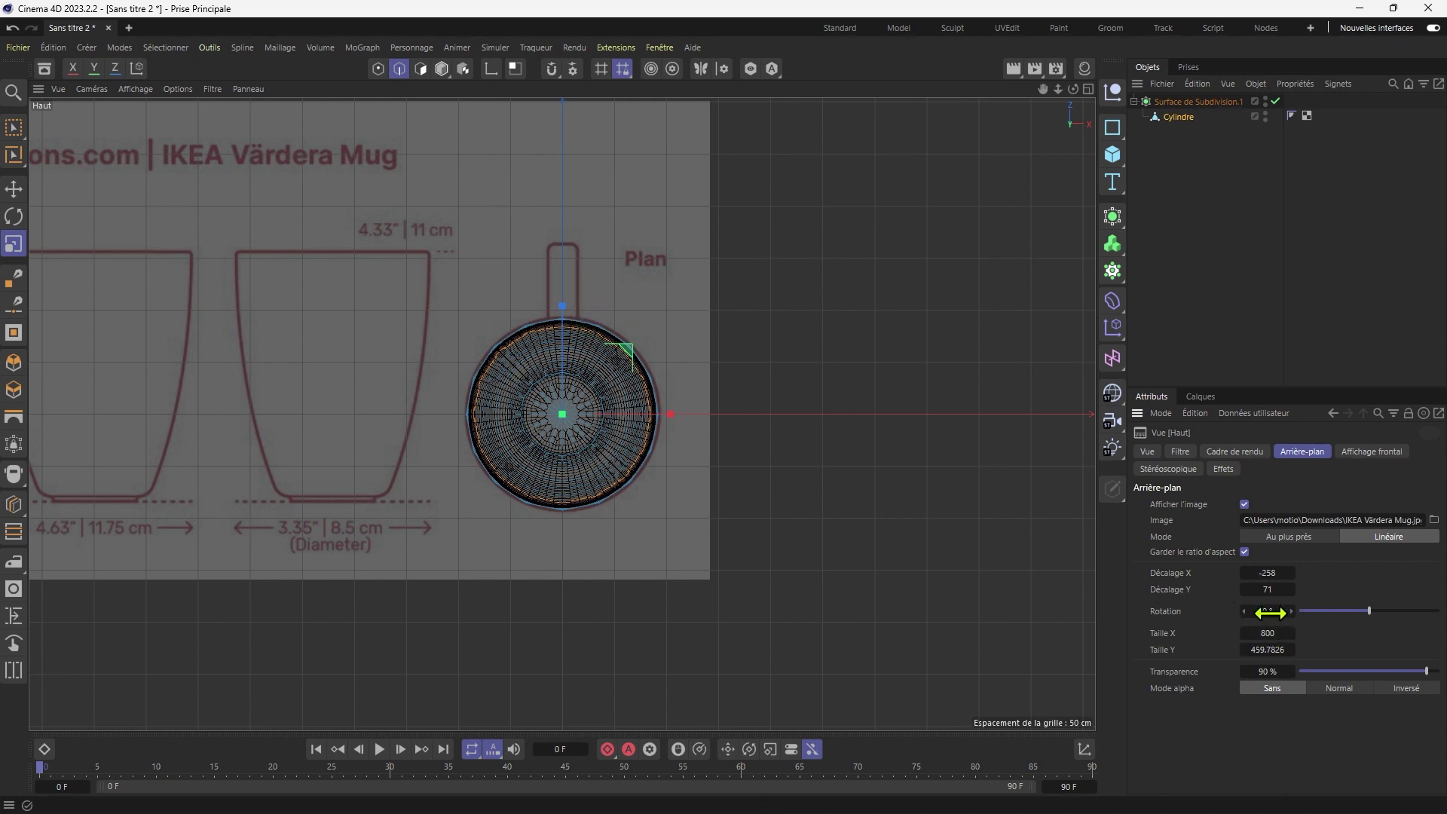
{"action": "type", "text": "90"}
{"action": "key", "text": "Return"}
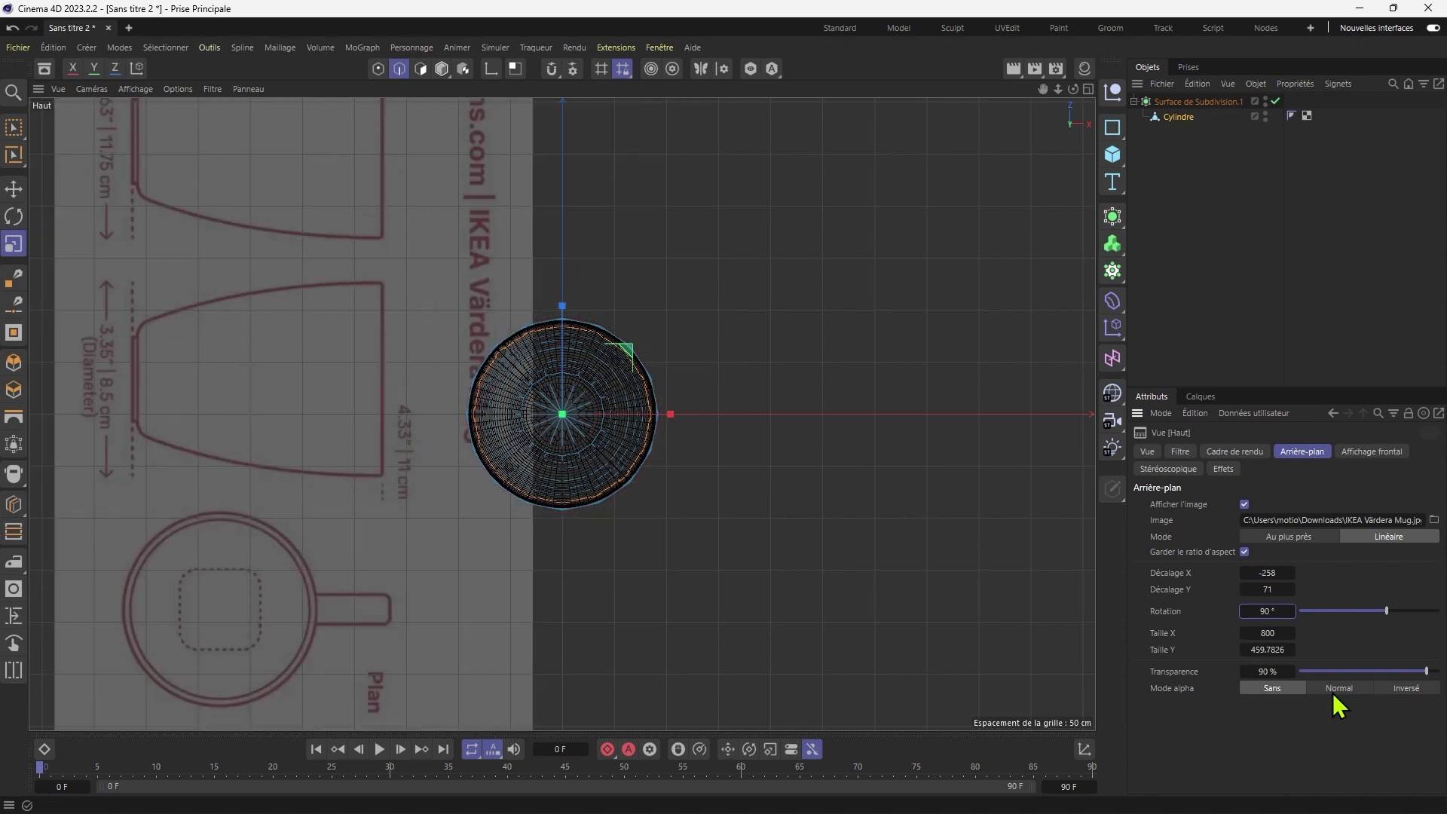
{"action": "left_click", "coordinate": [1264, 609]}
{"action": "type", "text": "-90"}
{"action": "key", "text": "Return"}
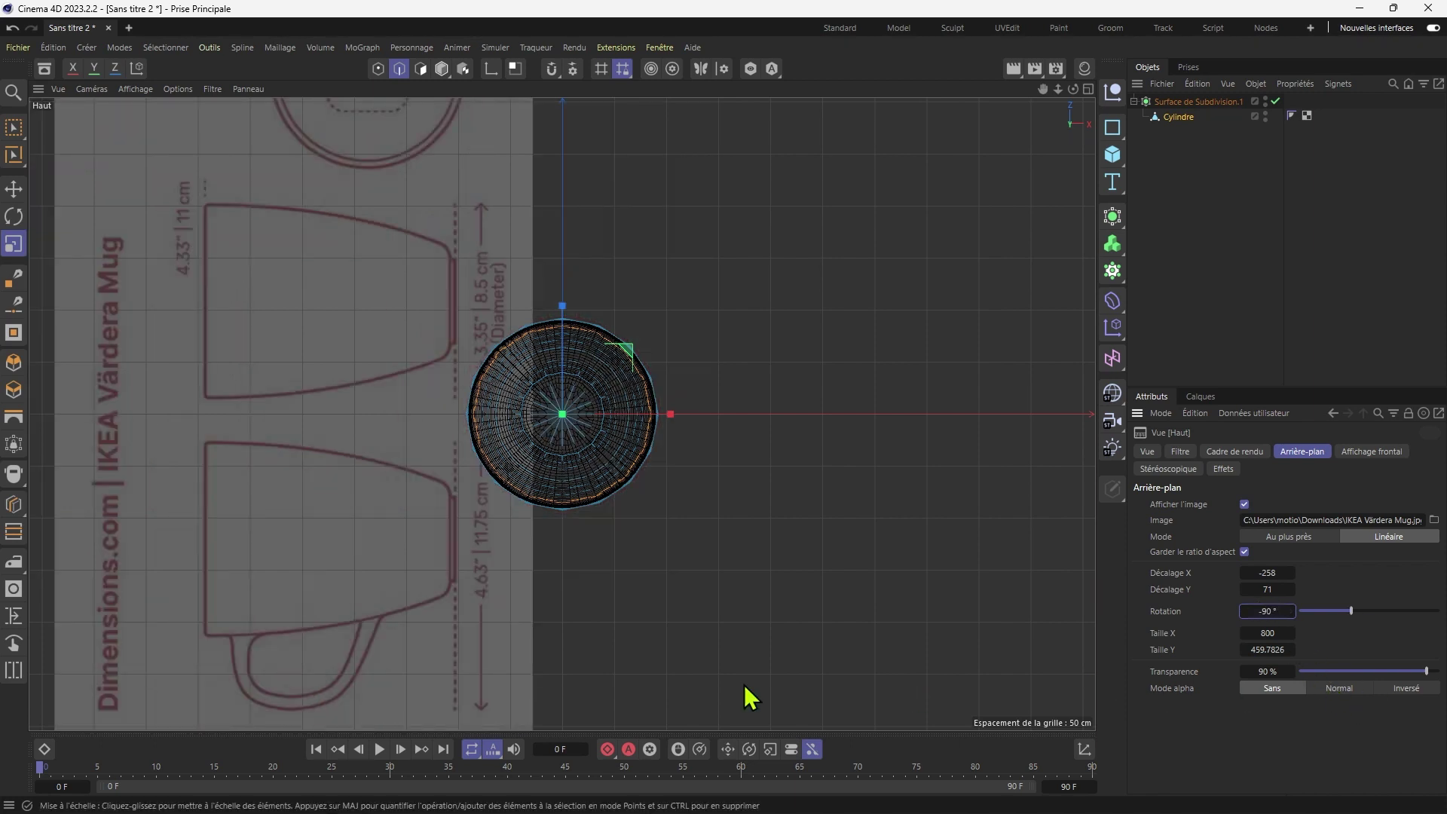
Align the rotated plan drawing with the cylinder in the Haut view, setting Décalage Y to -258 and Décalage X to -71.
{"action": "scroll", "coordinate": [484, 313], "scroll_direction": "down", "scroll_amount": 3}
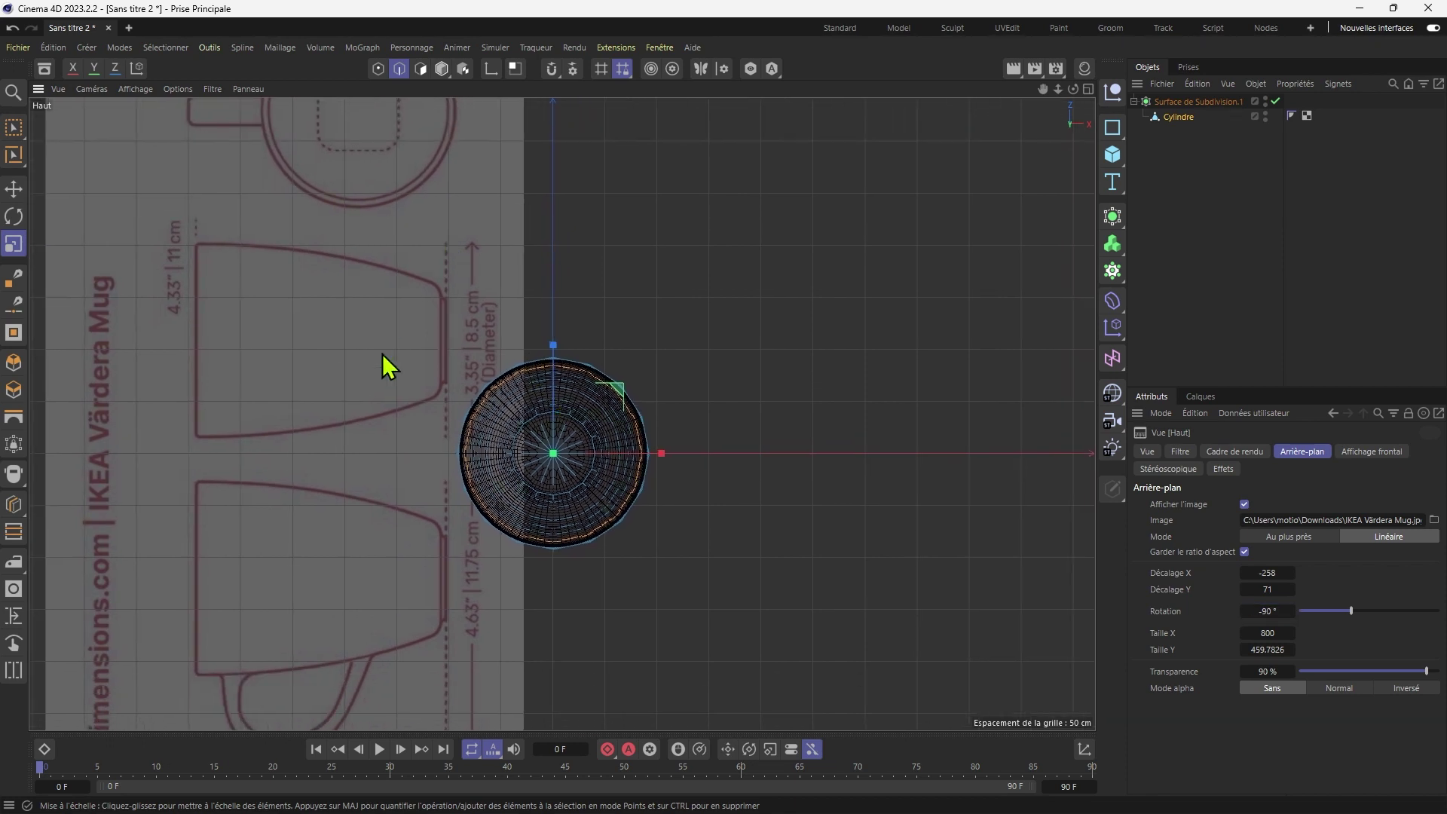
{"action": "middle_click", "coordinate": [388, 365]}
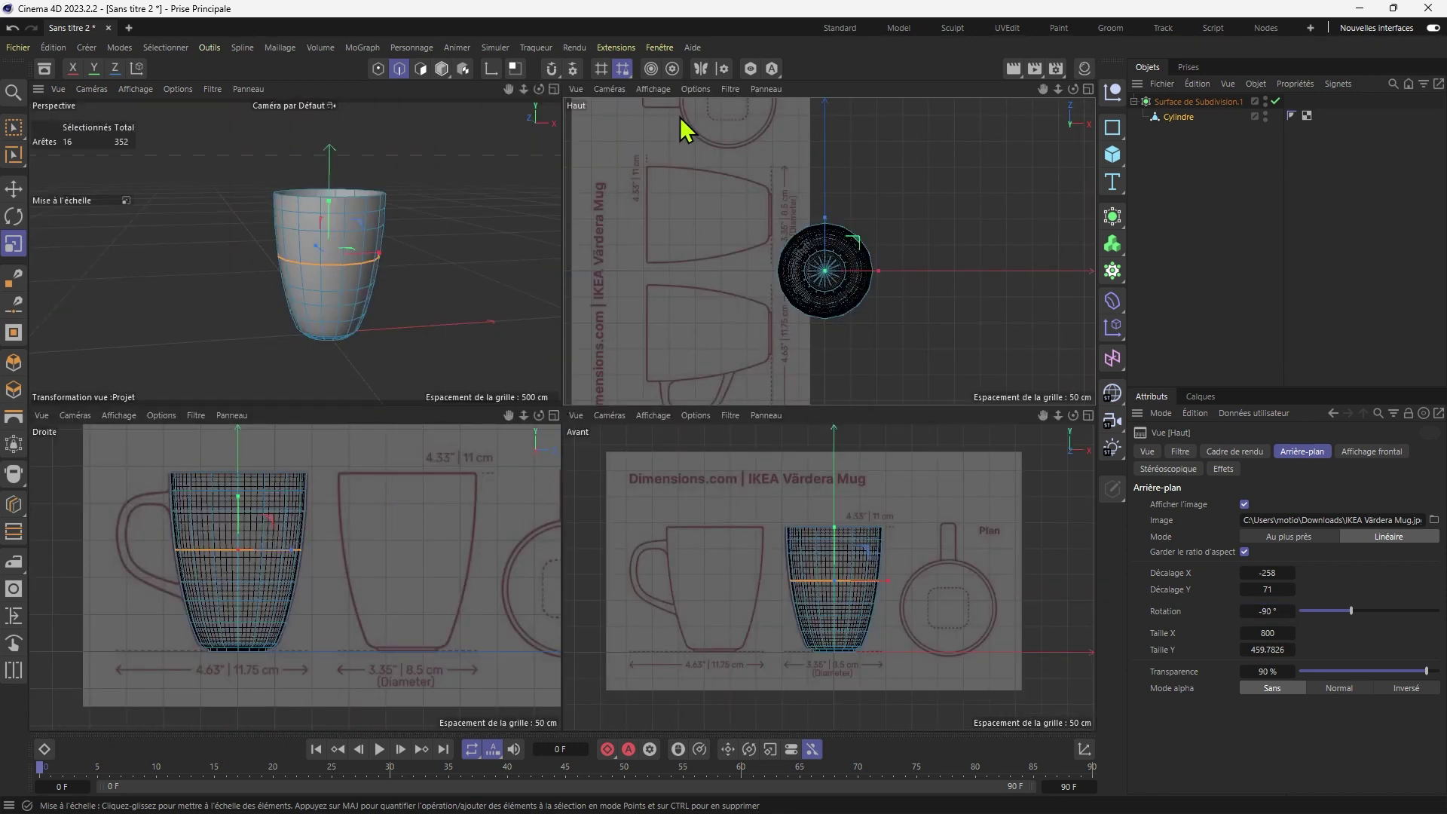
{"action": "middle_click", "coordinate": [746, 275]}
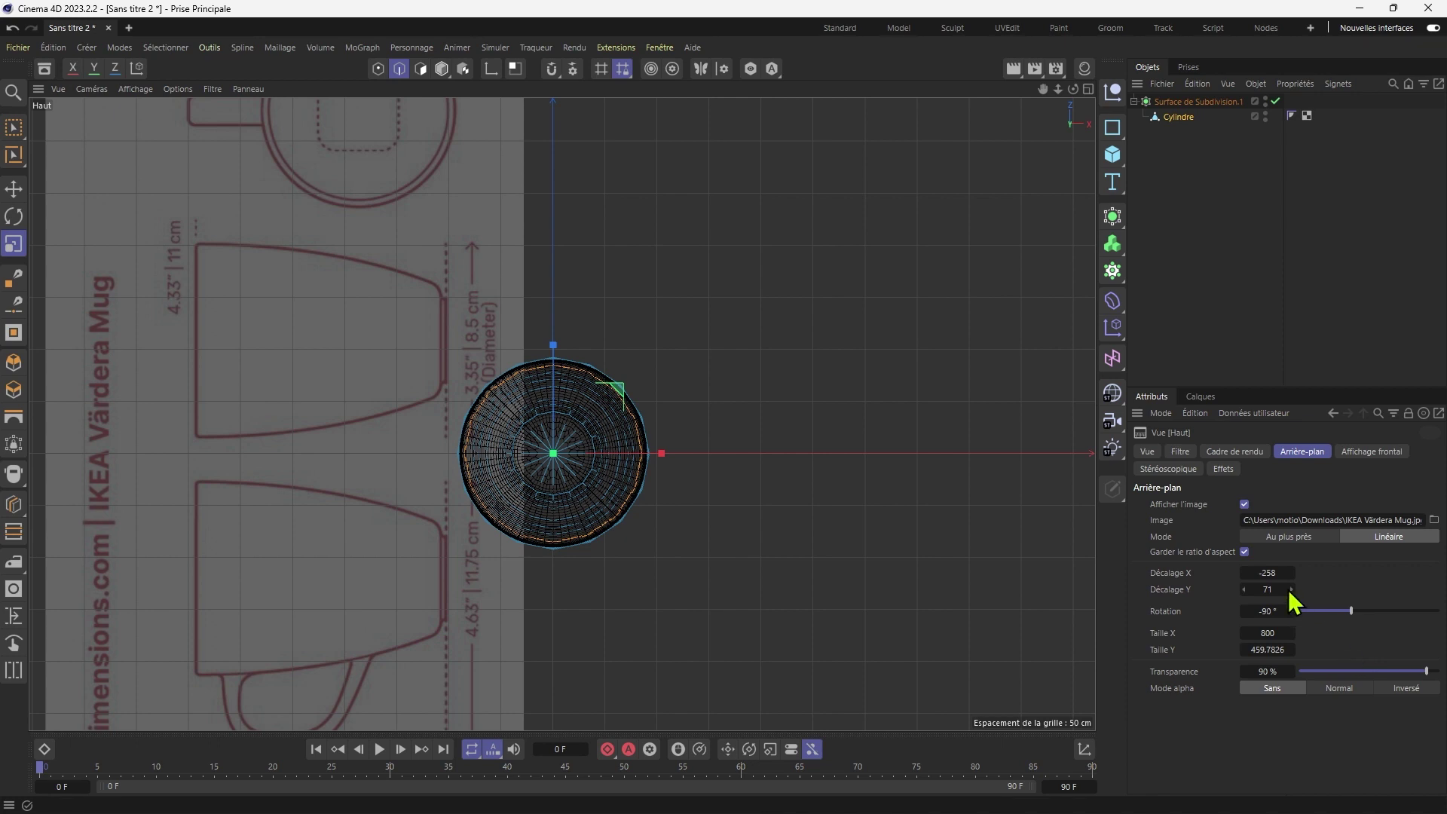
{"action": "left_click_drag", "start_coordinate": [1294, 589], "coordinate": [1268, 588]}
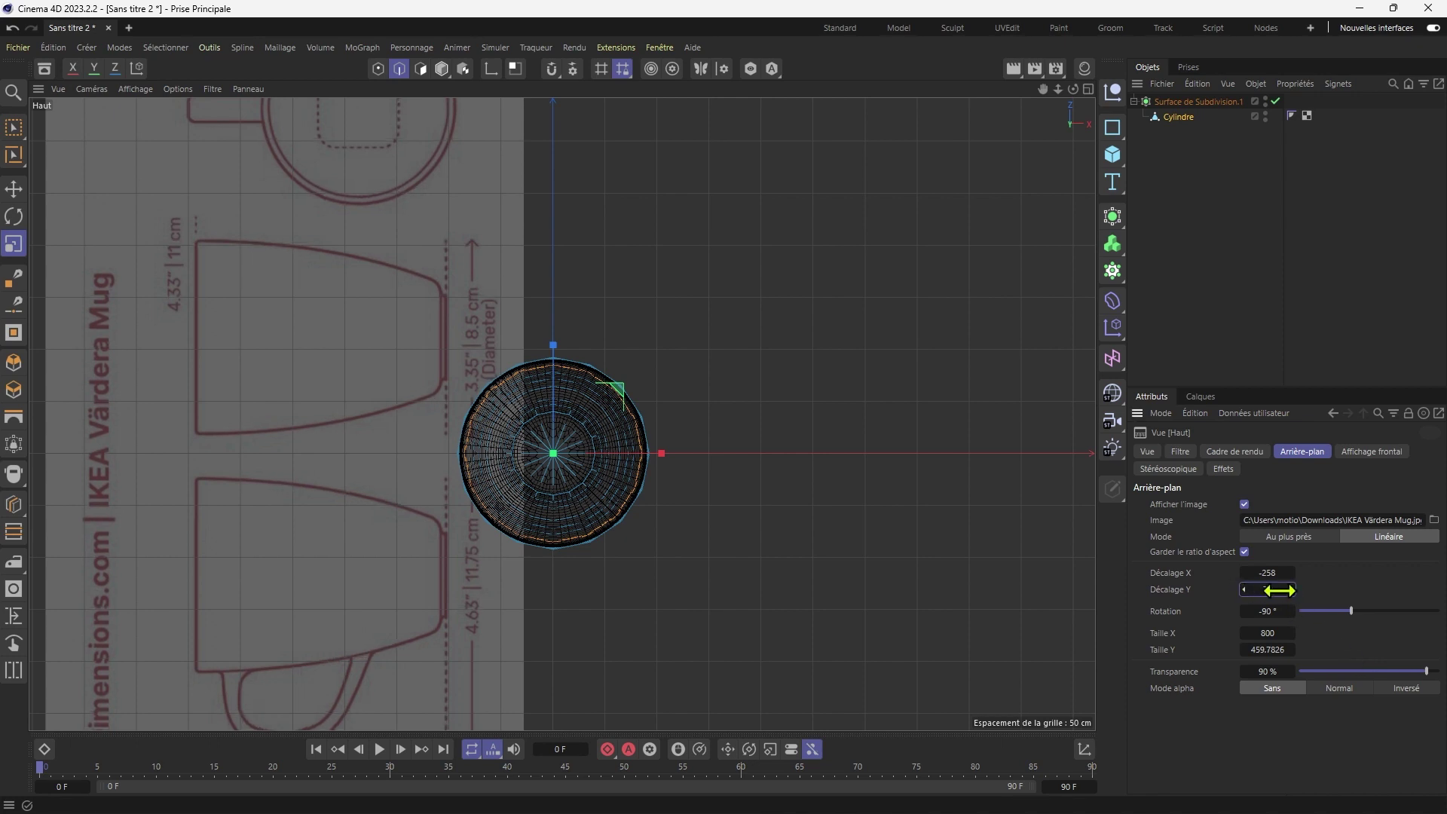
{"action": "left_click", "coordinate": [1274, 589]}
{"action": "left_click_drag", "start_coordinate": [1259, 589], "coordinate": [1163, 589]}
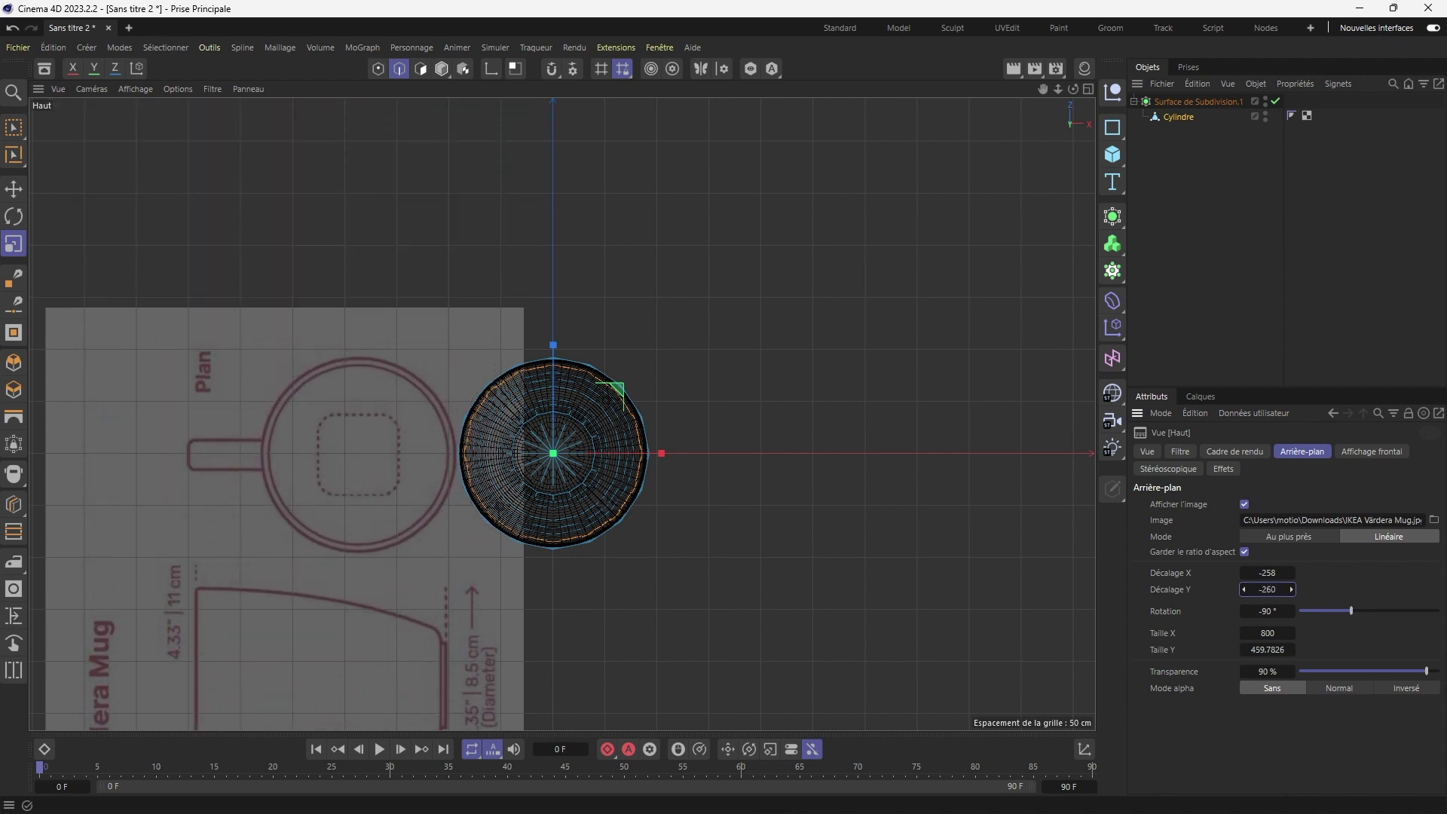
{"action": "left_click", "coordinate": [1292, 587]}
{"action": "left_click", "coordinate": [1292, 587]}
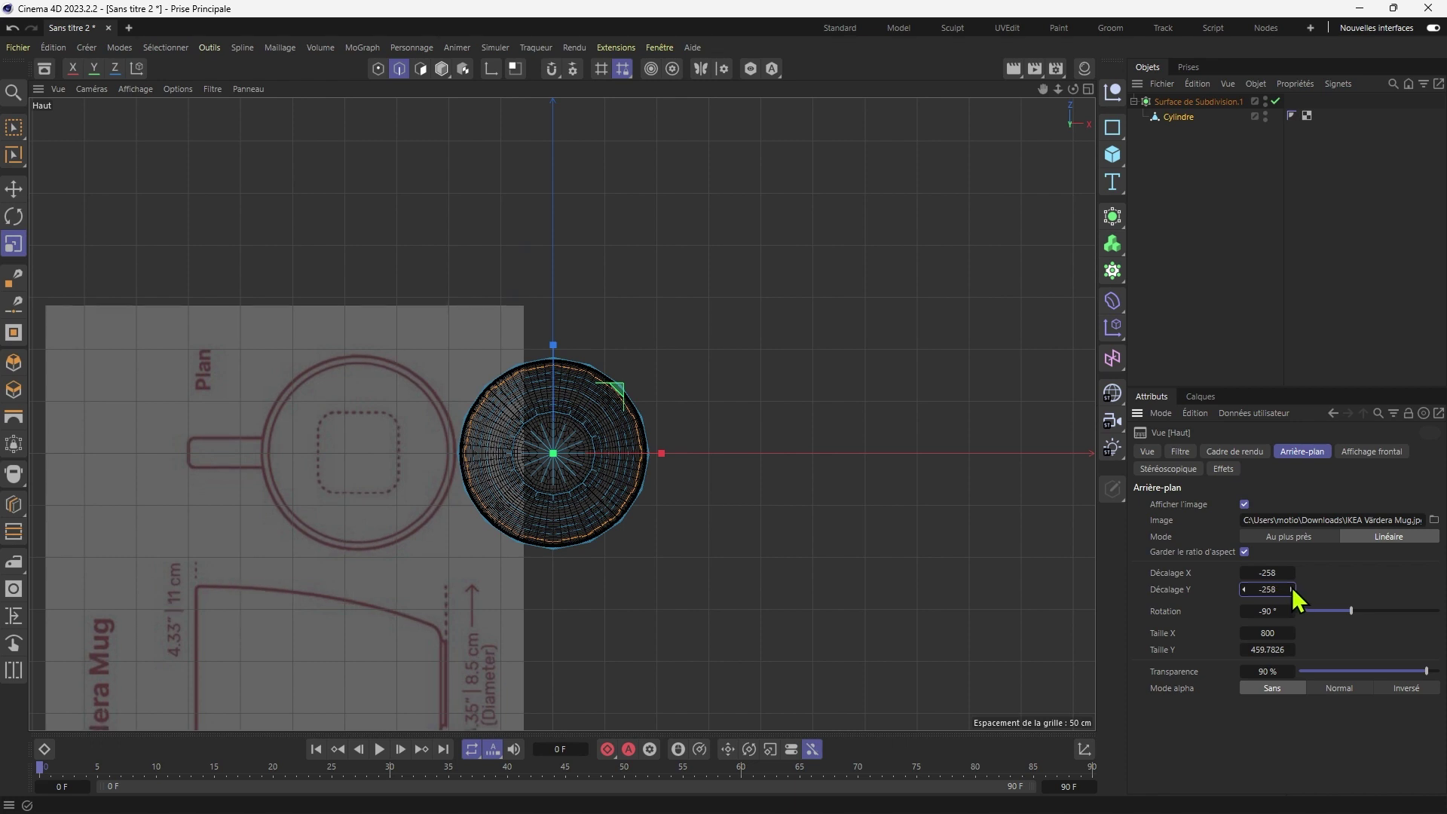
{"action": "left_click_drag", "start_coordinate": [1292, 574], "coordinate": [1292, 574]}
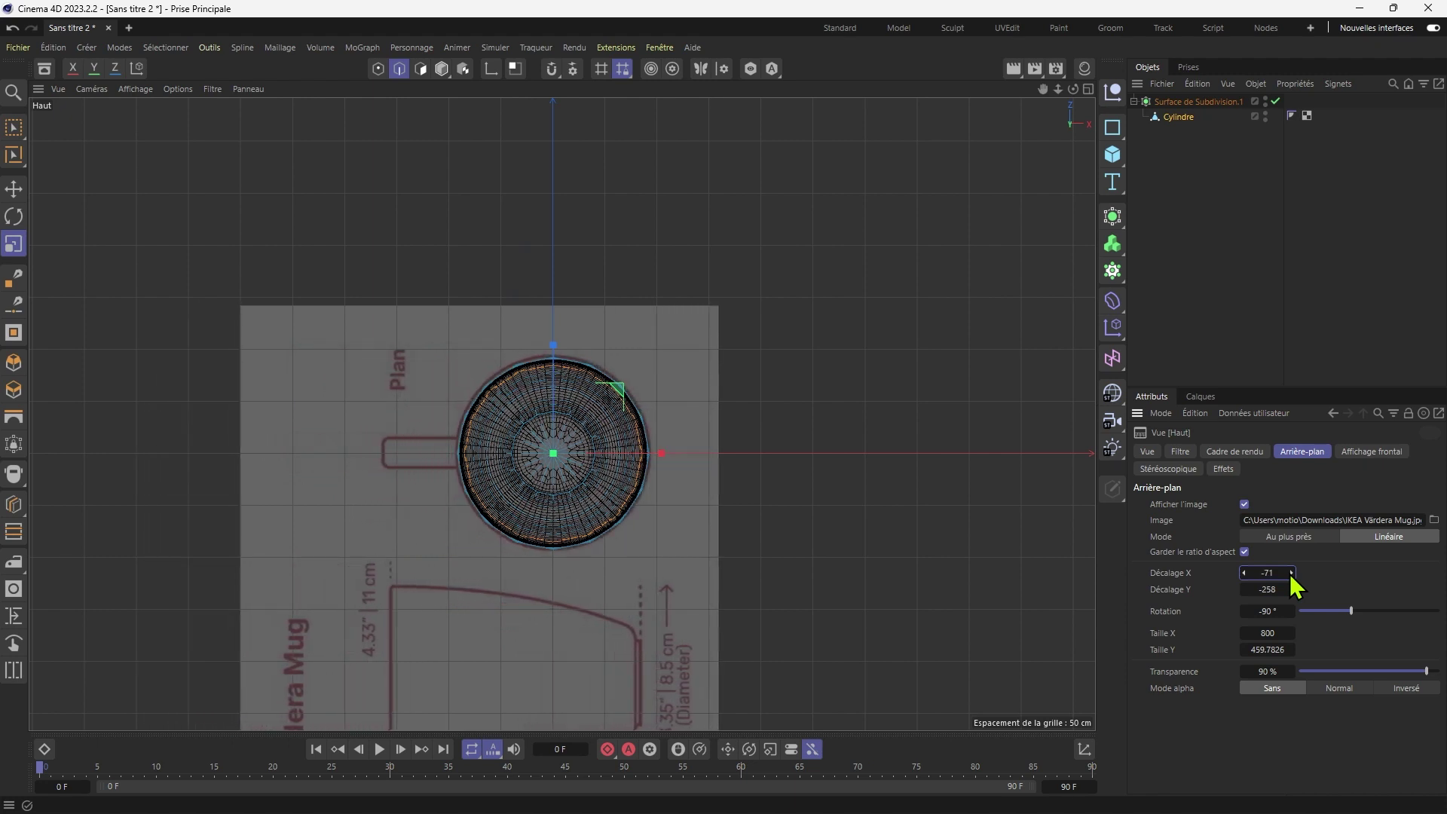
Try selecting a single polygon on the cylinder's upper wall, beside the drawn handle's top end, using the Move tool in the Droite view.
{"action": "middle_click", "coordinate": [784, 574]}
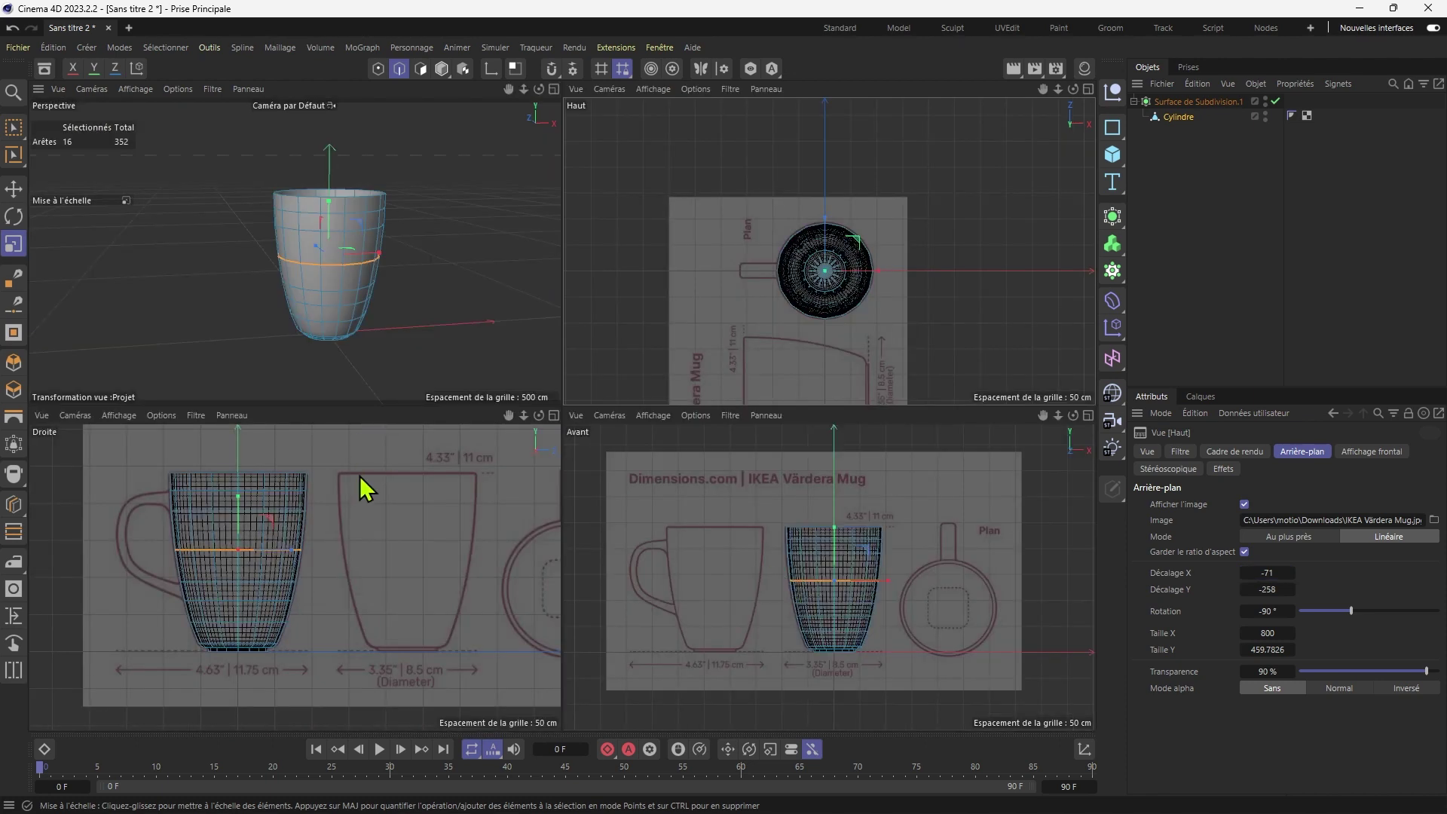
{"action": "middle_click", "coordinate": [440, 290]}
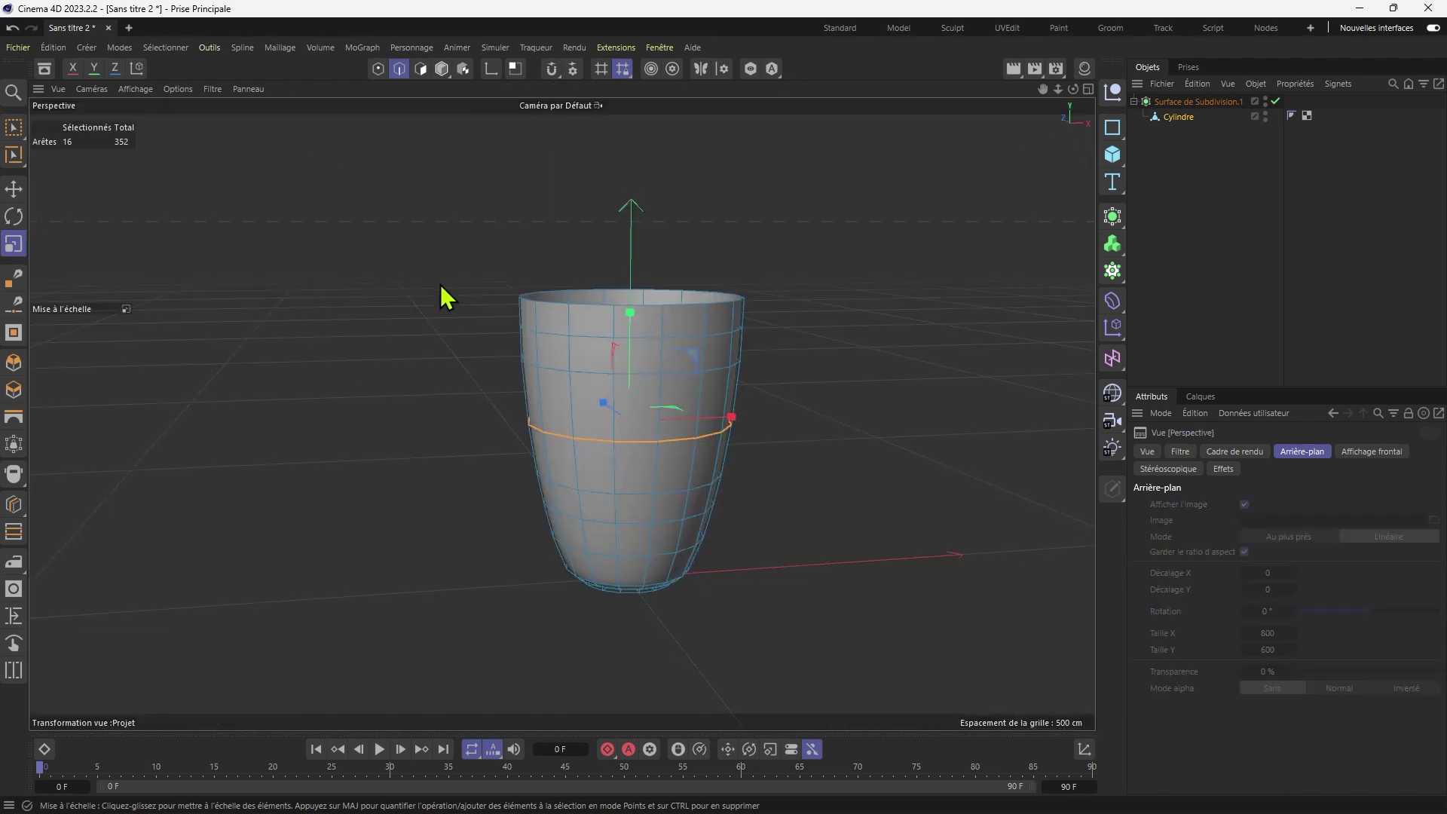
{"action": "middle_click", "coordinate": [561, 497]}
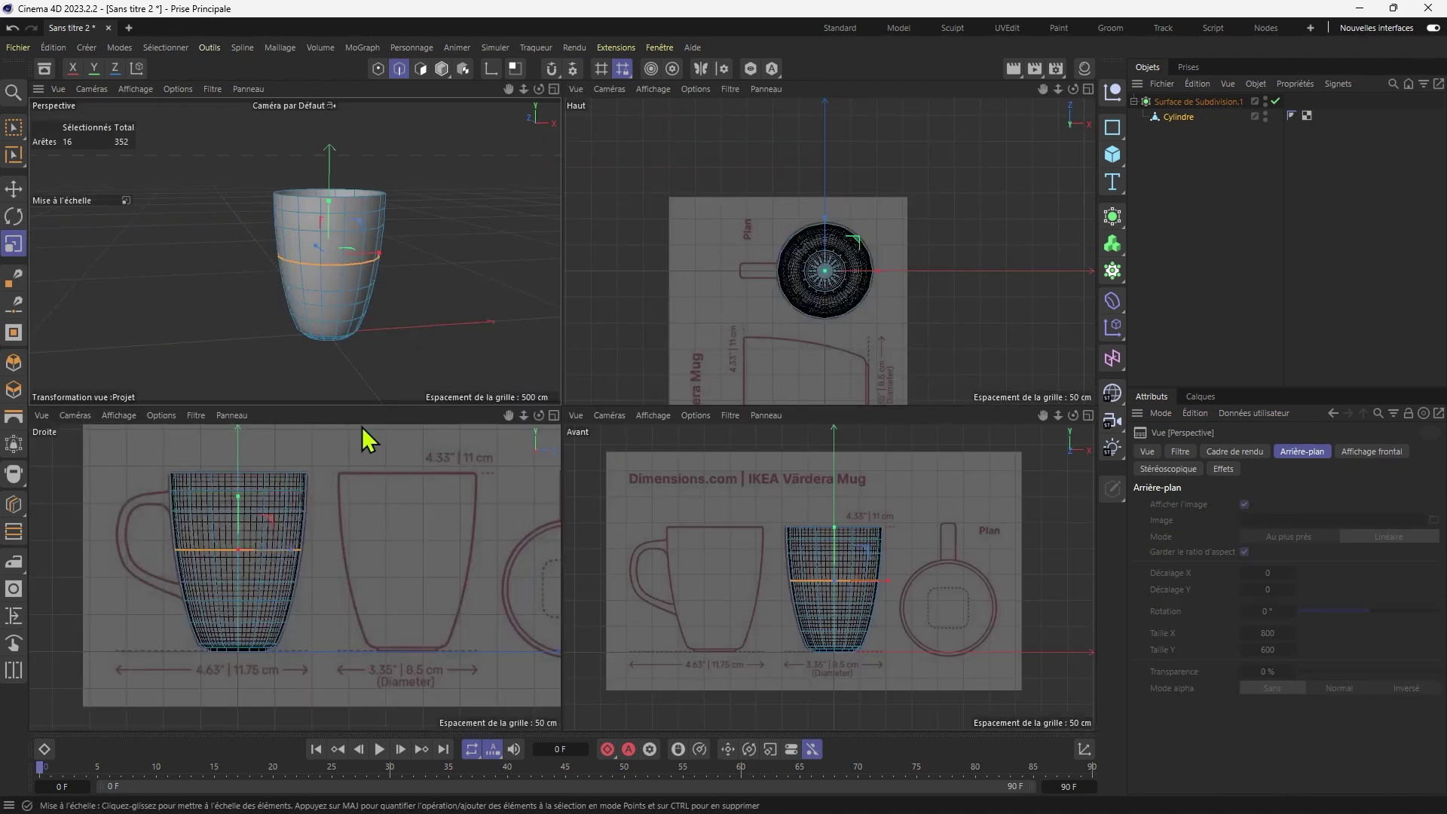
{"action": "left_click", "coordinate": [14, 190]}
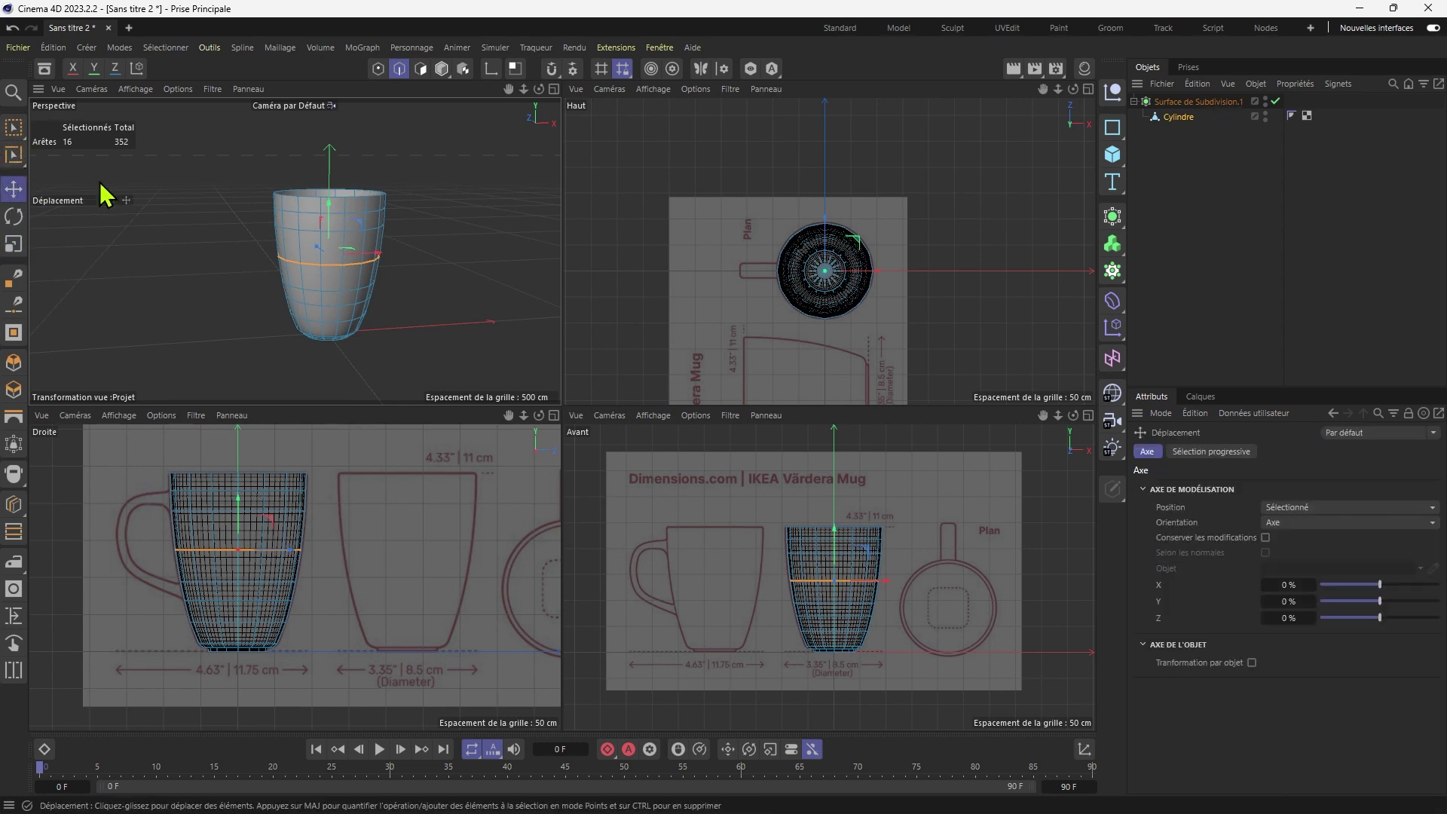
{"action": "left_click", "coordinate": [421, 69]}
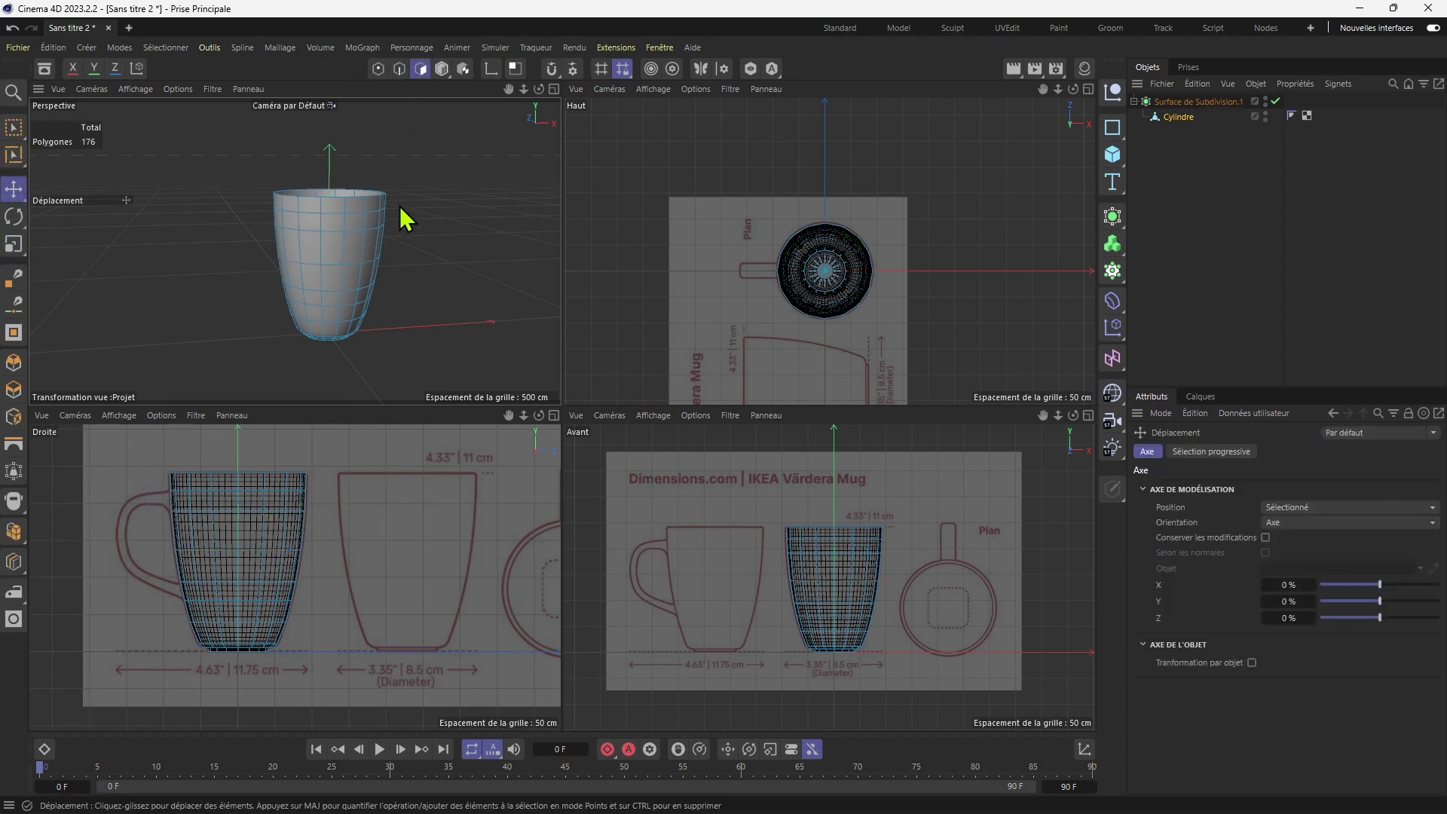
{"action": "middle_click", "coordinate": [273, 528]}
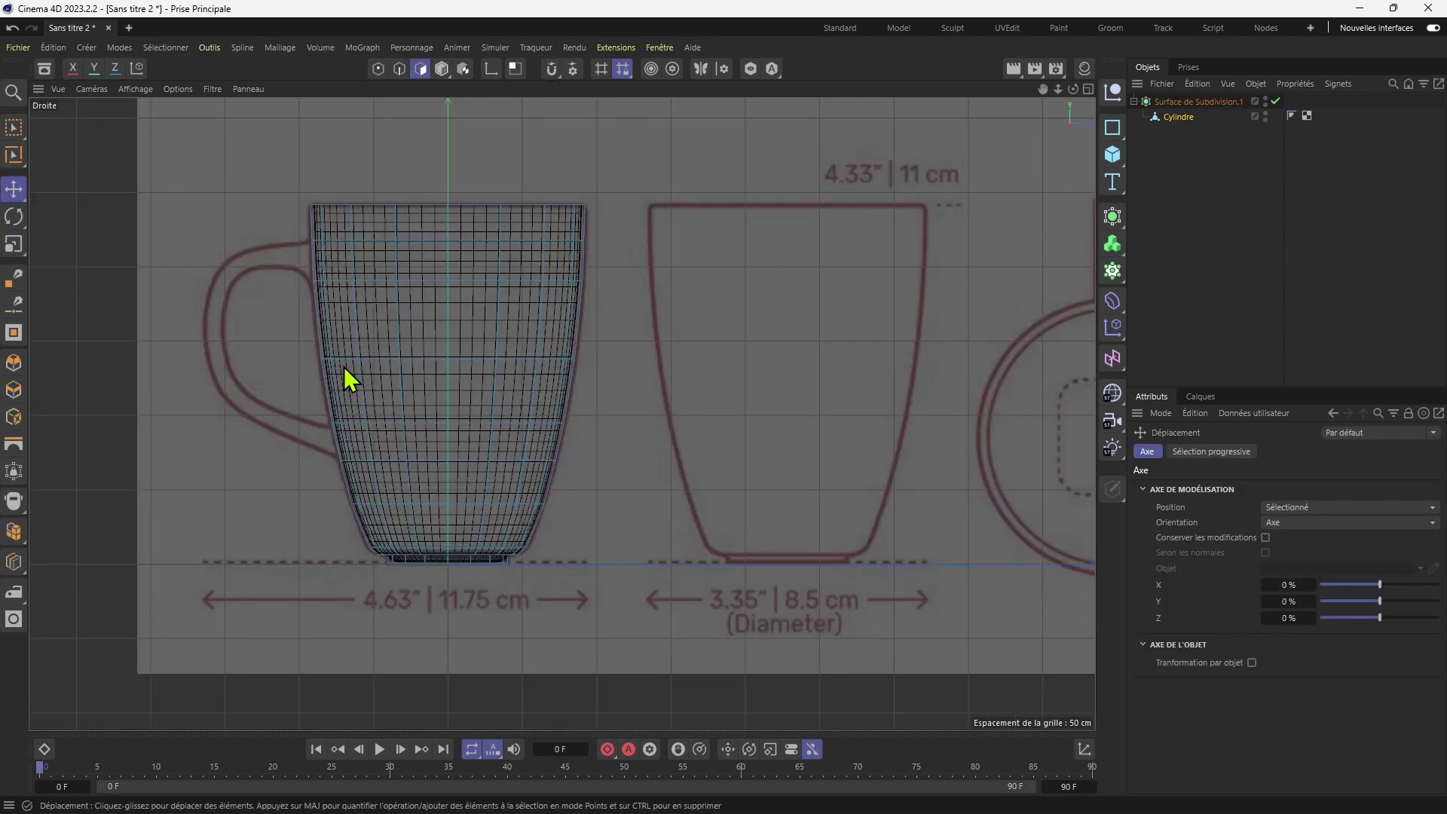
{"action": "left_click", "coordinate": [309, 258]}
Try selecting the wall polygon facing the drawn handle in the Haut view, and check its position in perspective.
{"action": "middle_click", "coordinate": [601, 300]}
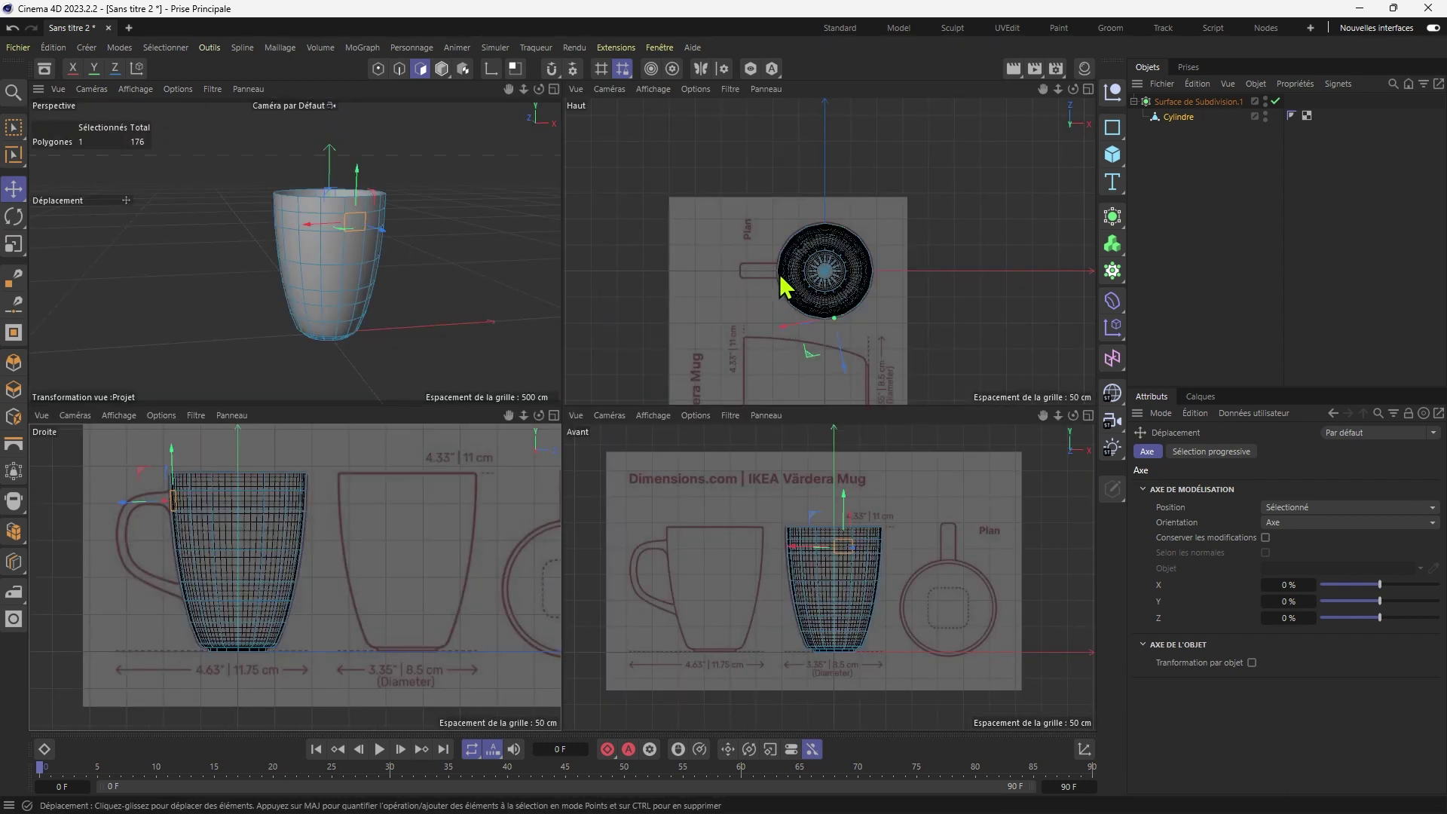
{"action": "scroll", "coordinate": [784, 285], "scroll_direction": "up", "scroll_amount": 4}
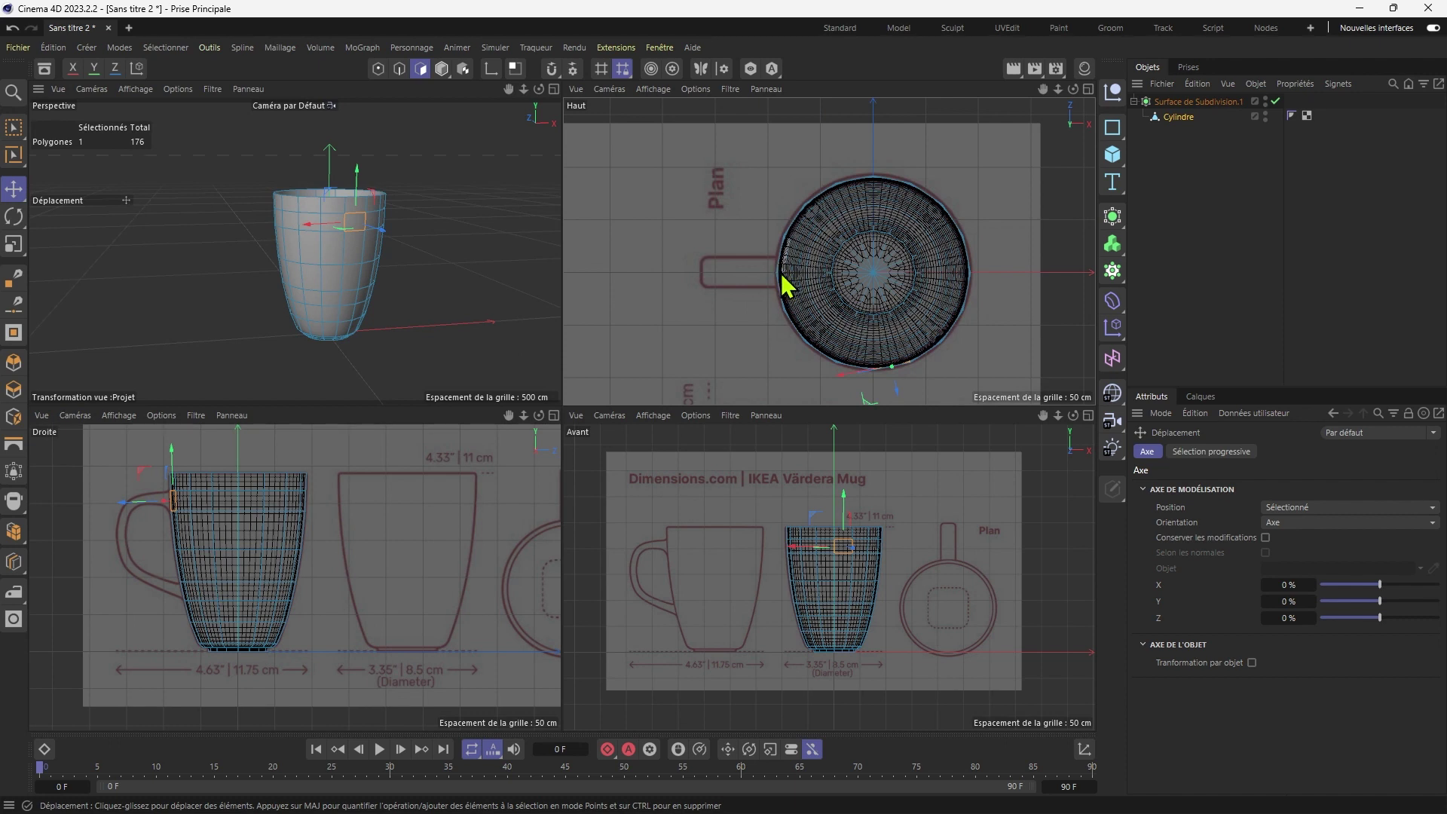
{"action": "left_click", "coordinate": [782, 280]}
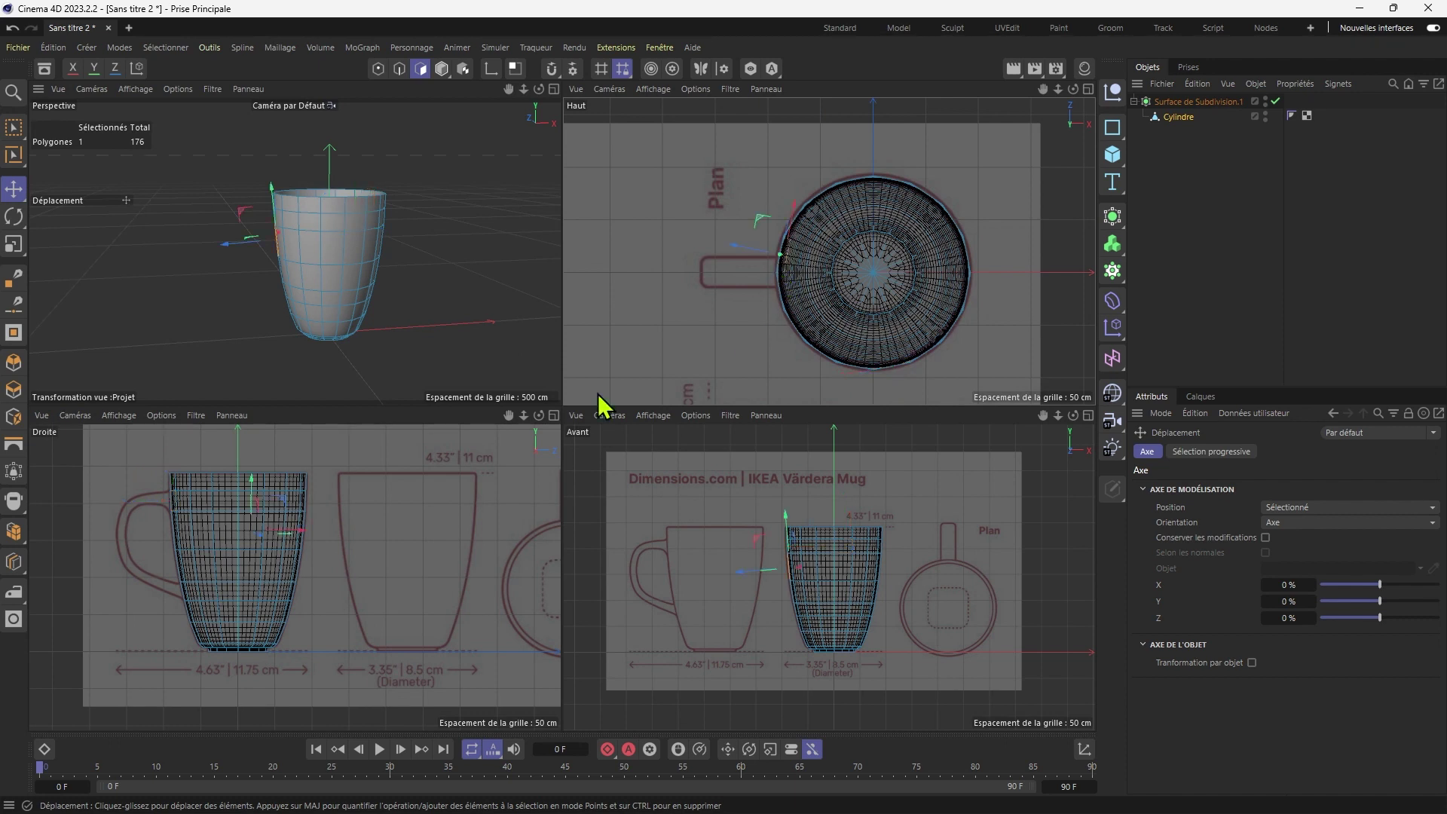
{"action": "middle_click", "coordinate": [296, 324]}
{"action": "left_click_drag", "start_coordinate": [307, 317], "coordinate": [622, 392], "text": "alt"}
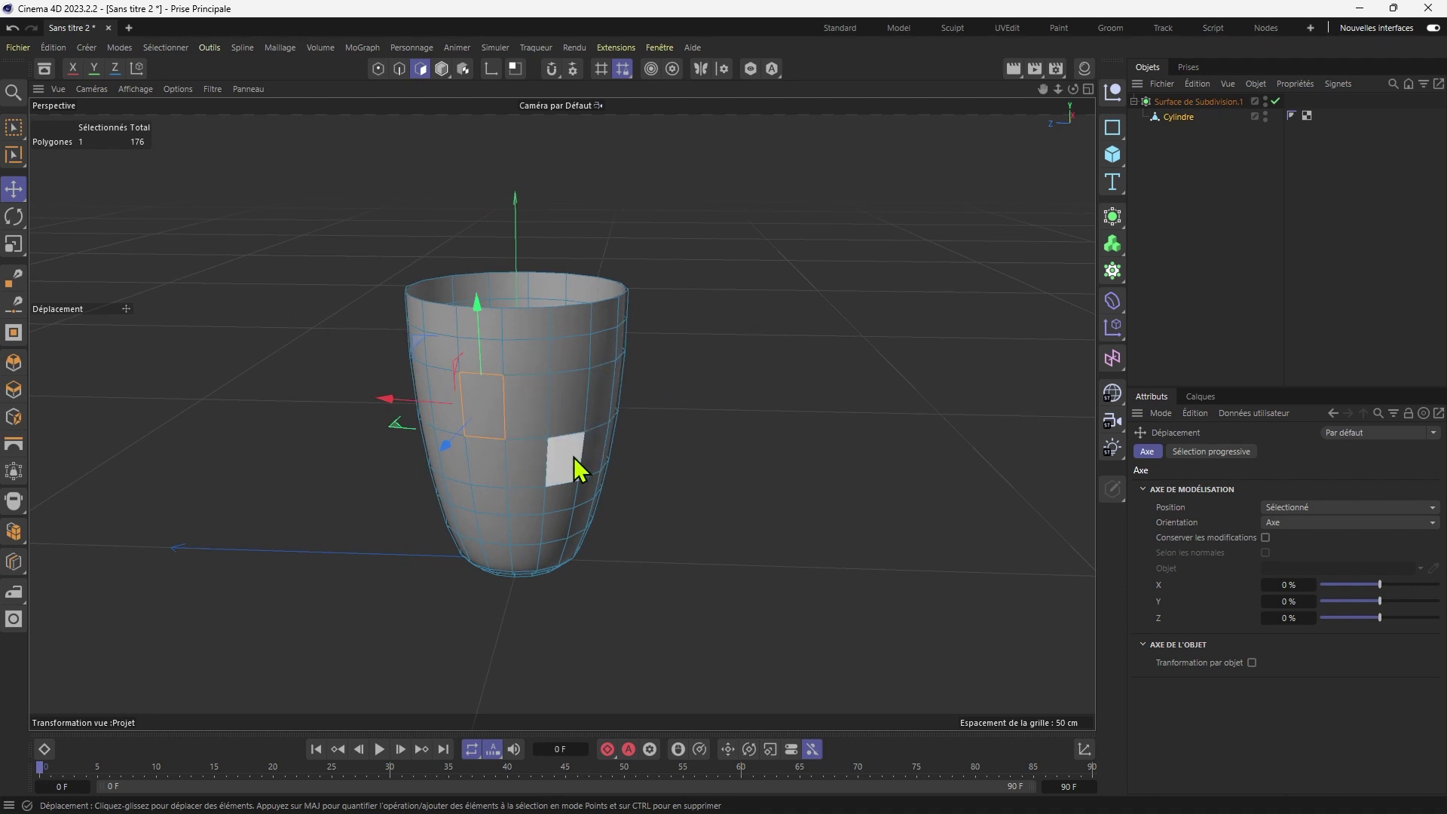
{"action": "left_click_drag", "start_coordinate": [573, 456], "coordinate": [404, 462], "text": "alt"}
{"action": "middle_click", "coordinate": [523, 453]}
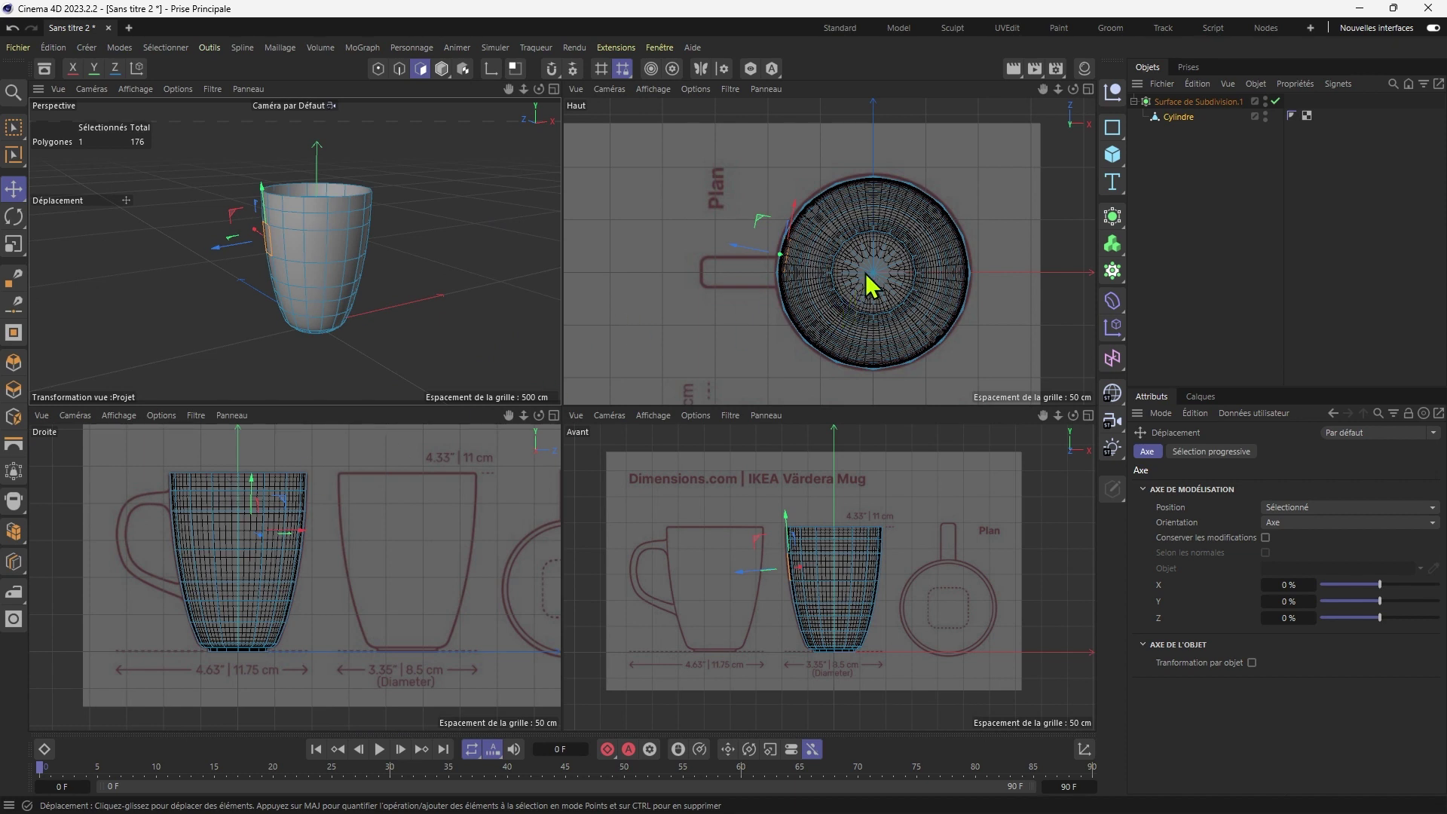
Switch from polygon to model mode with the Rotate tool and disable the subdivision surface to expose the base mesh.
{"action": "left_click", "coordinate": [442, 70]}
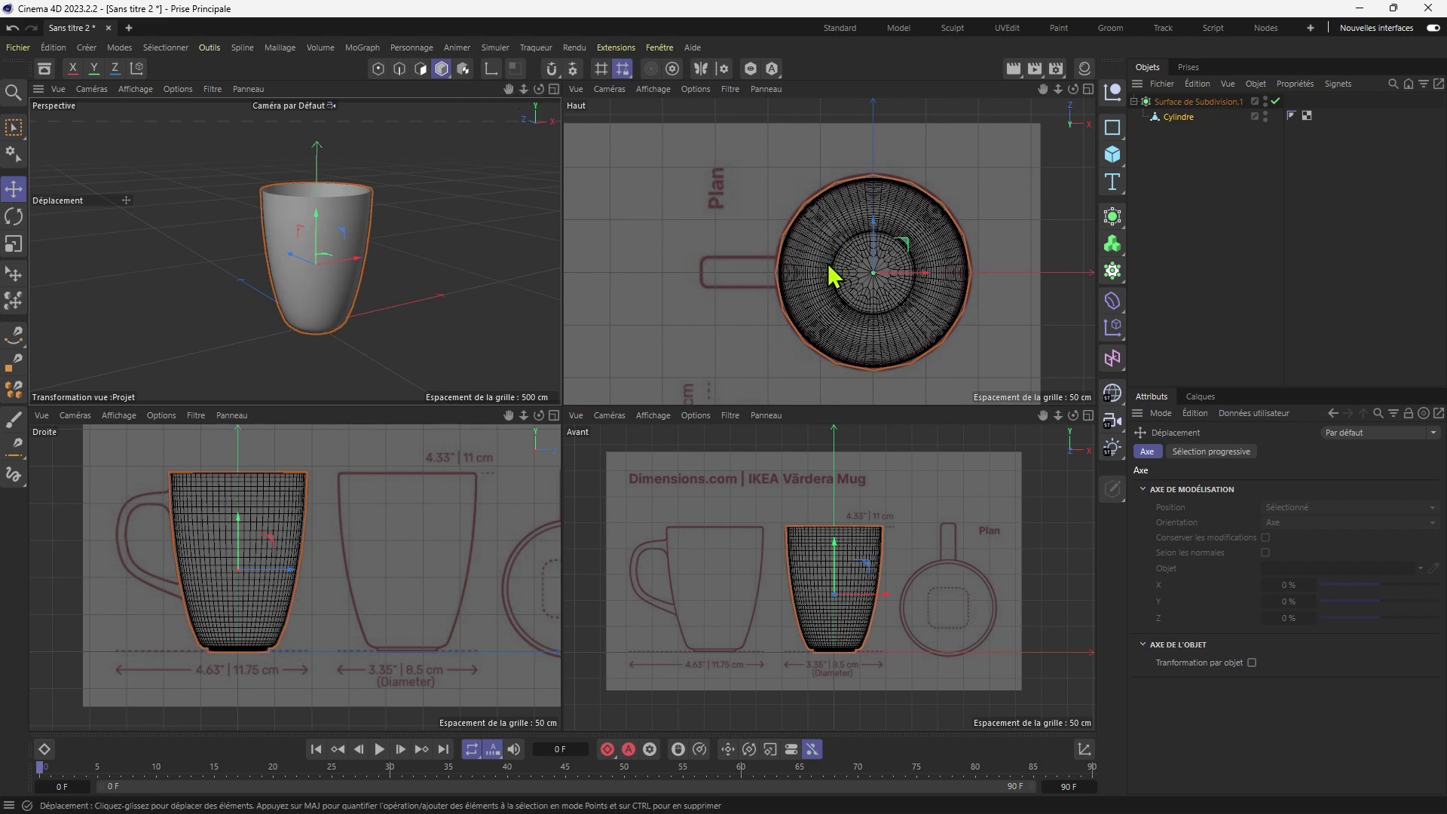
{"action": "left_click", "coordinate": [749, 301]}
{"action": "middle_click", "coordinate": [749, 303]}
{"action": "key", "text": "r"}
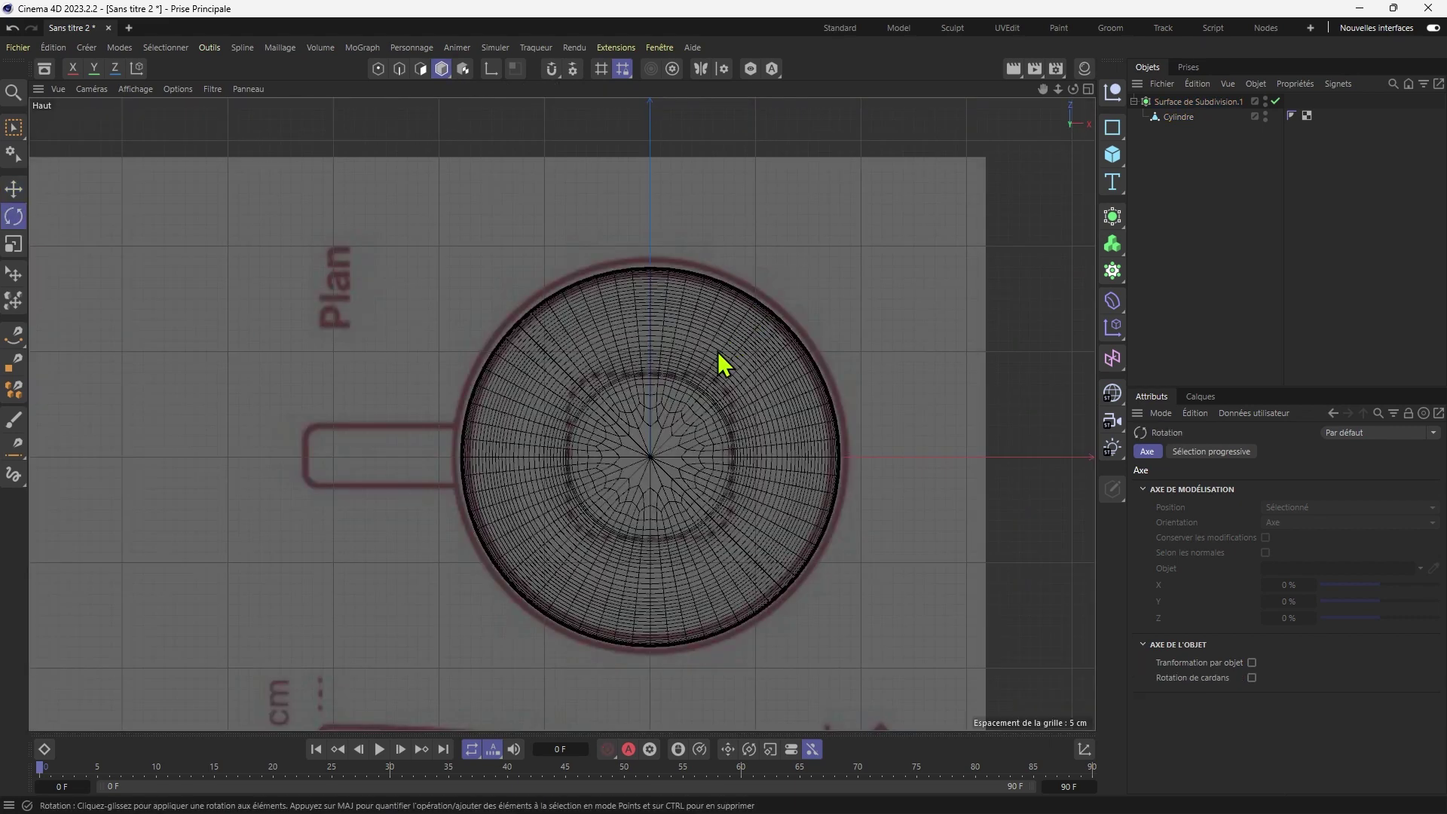
{"action": "middle_click", "coordinate": [281, 307]}
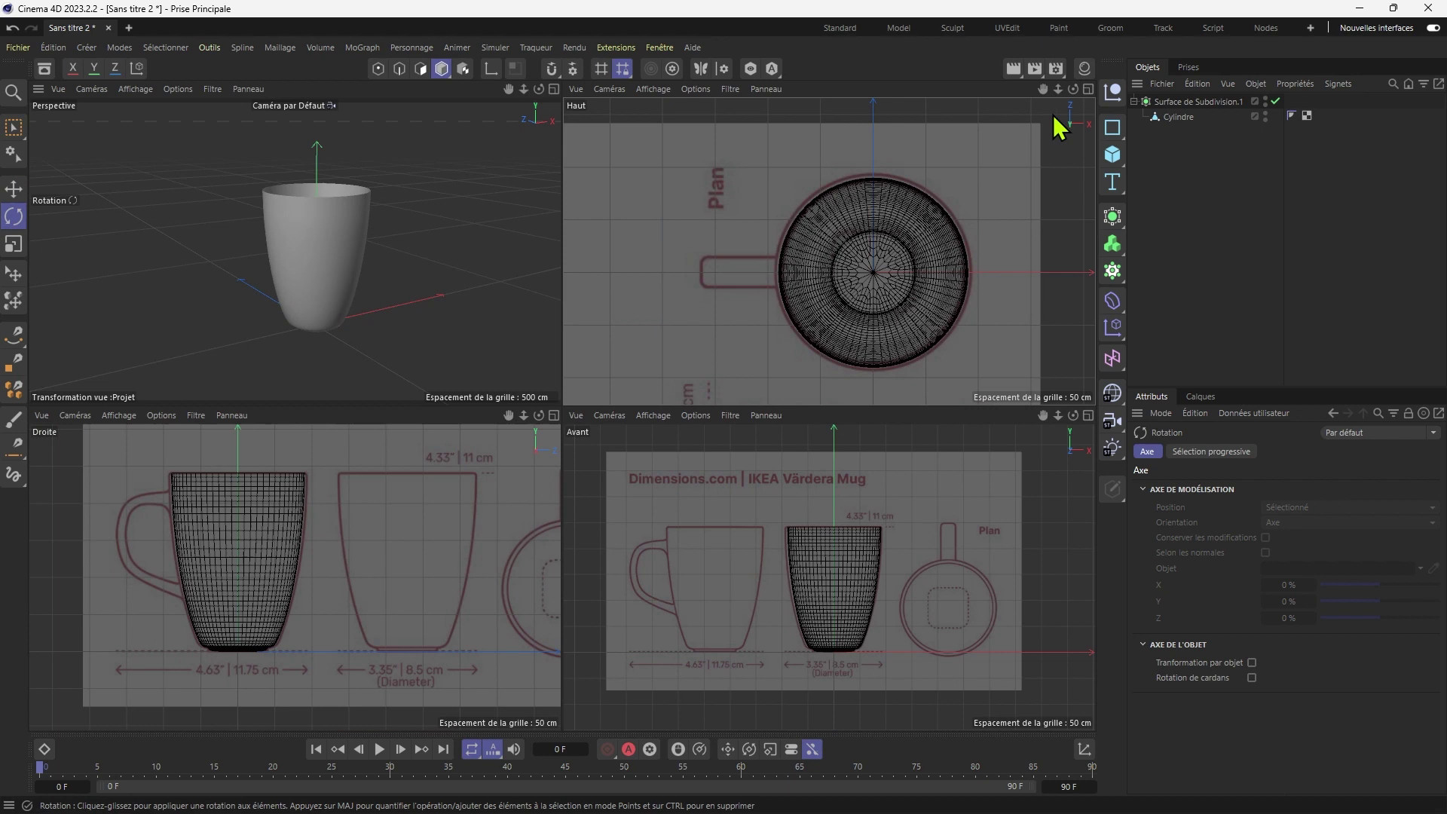
{"action": "left_click", "coordinate": [1275, 101]}
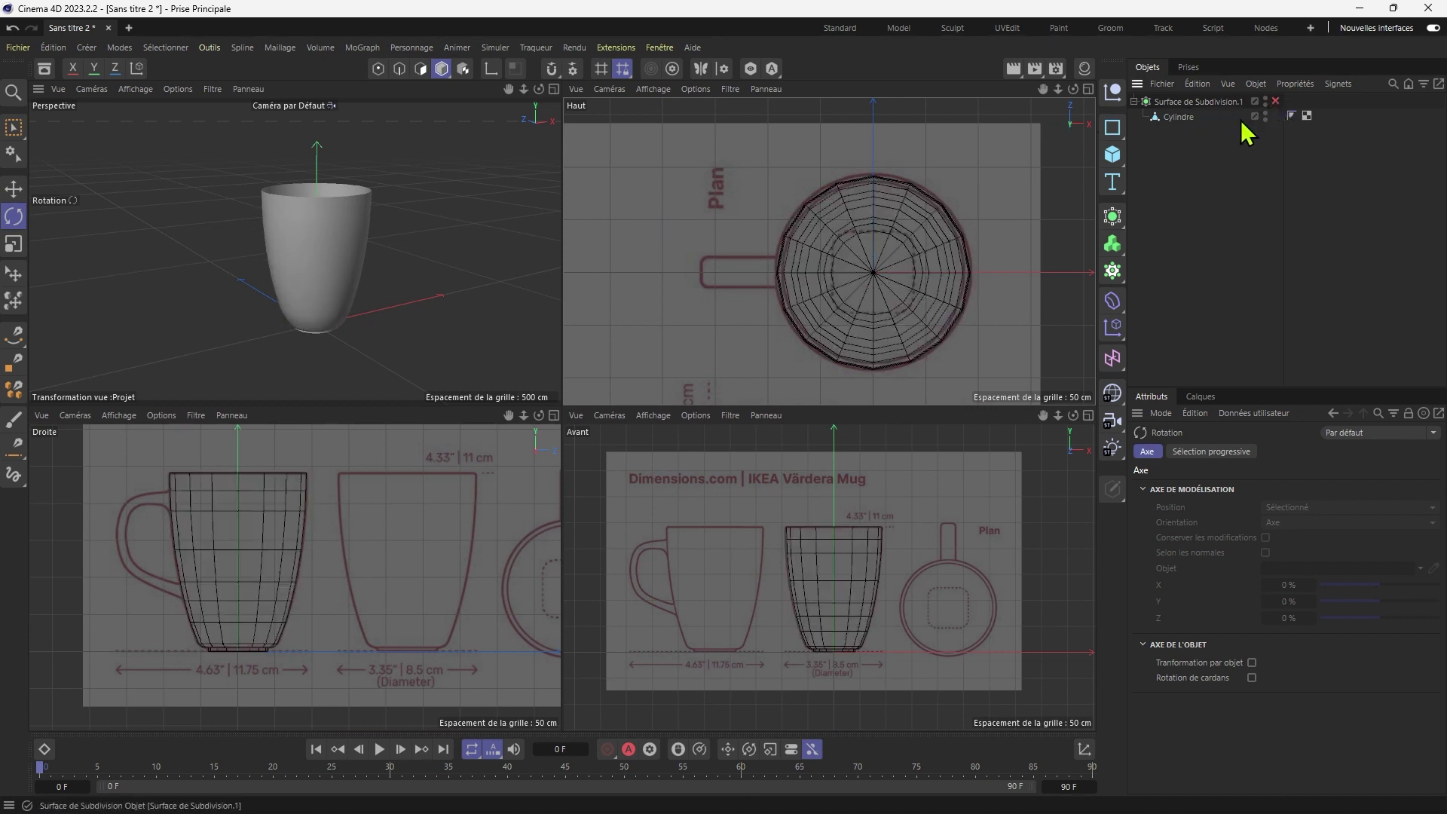
Compare the smoothed and unsmoothed mesh with the plan drawing in the Haut view, and select Cylindre.
{"action": "middle_click", "coordinate": [813, 239]}
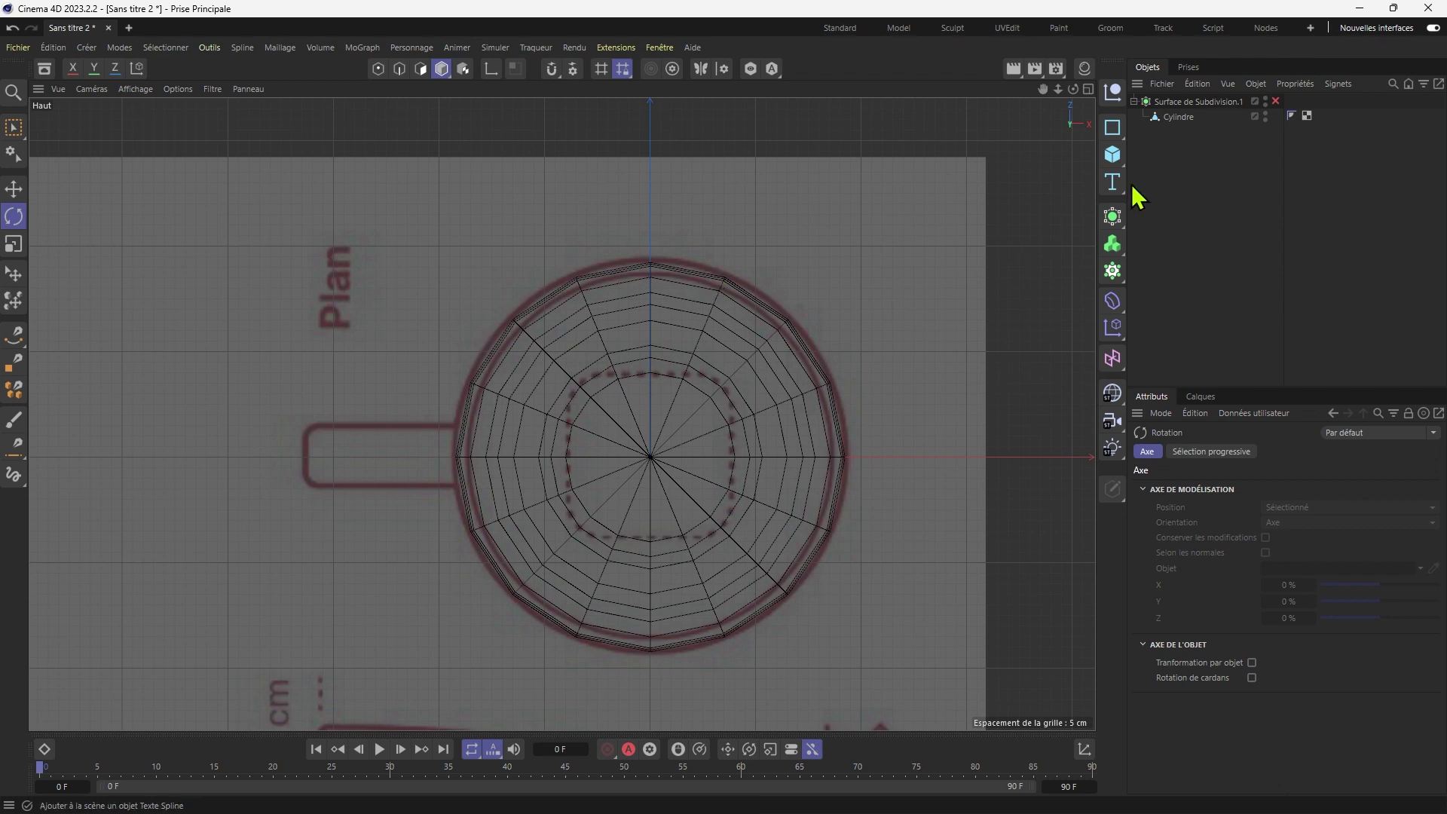
{"action": "left_click", "coordinate": [1208, 102]}
{"action": "key", "text": "q"}
{"action": "key", "text": "q"}
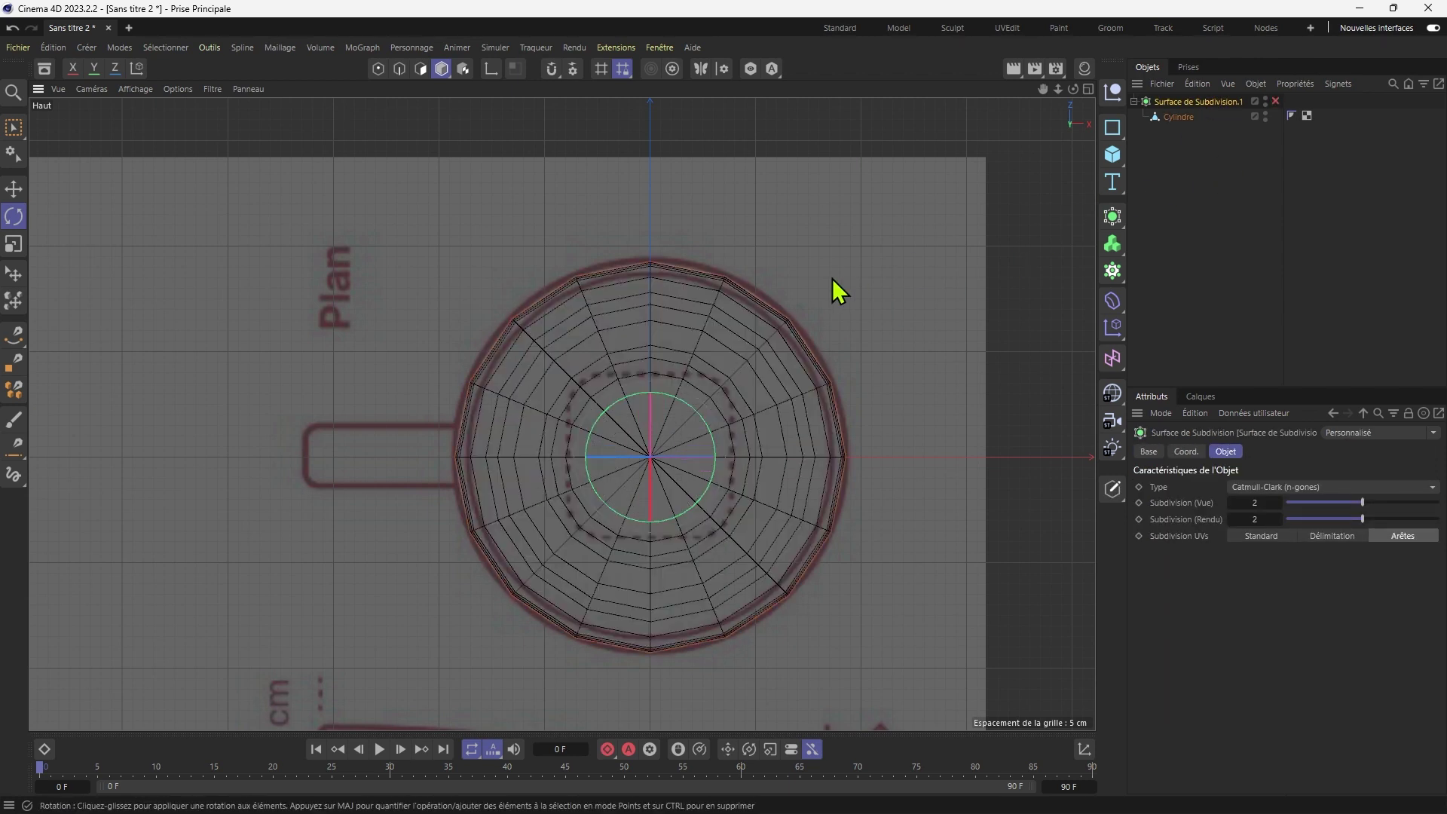
{"action": "key", "text": "q"}
{"action": "key", "text": "q"}
{"action": "left_click", "coordinate": [1178, 117]}
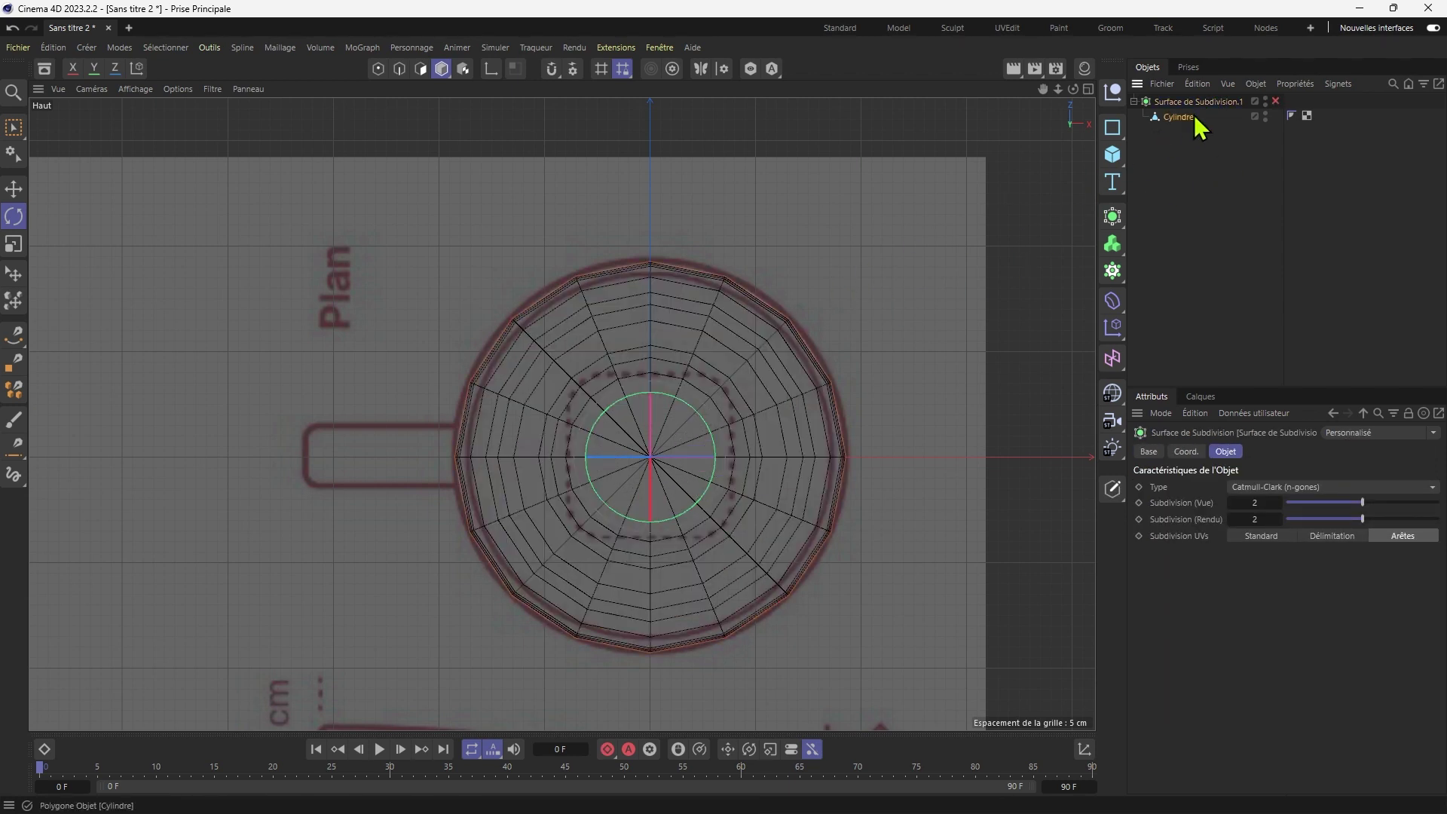
{"action": "key", "text": "q"}
{"action": "key", "text": "q"}
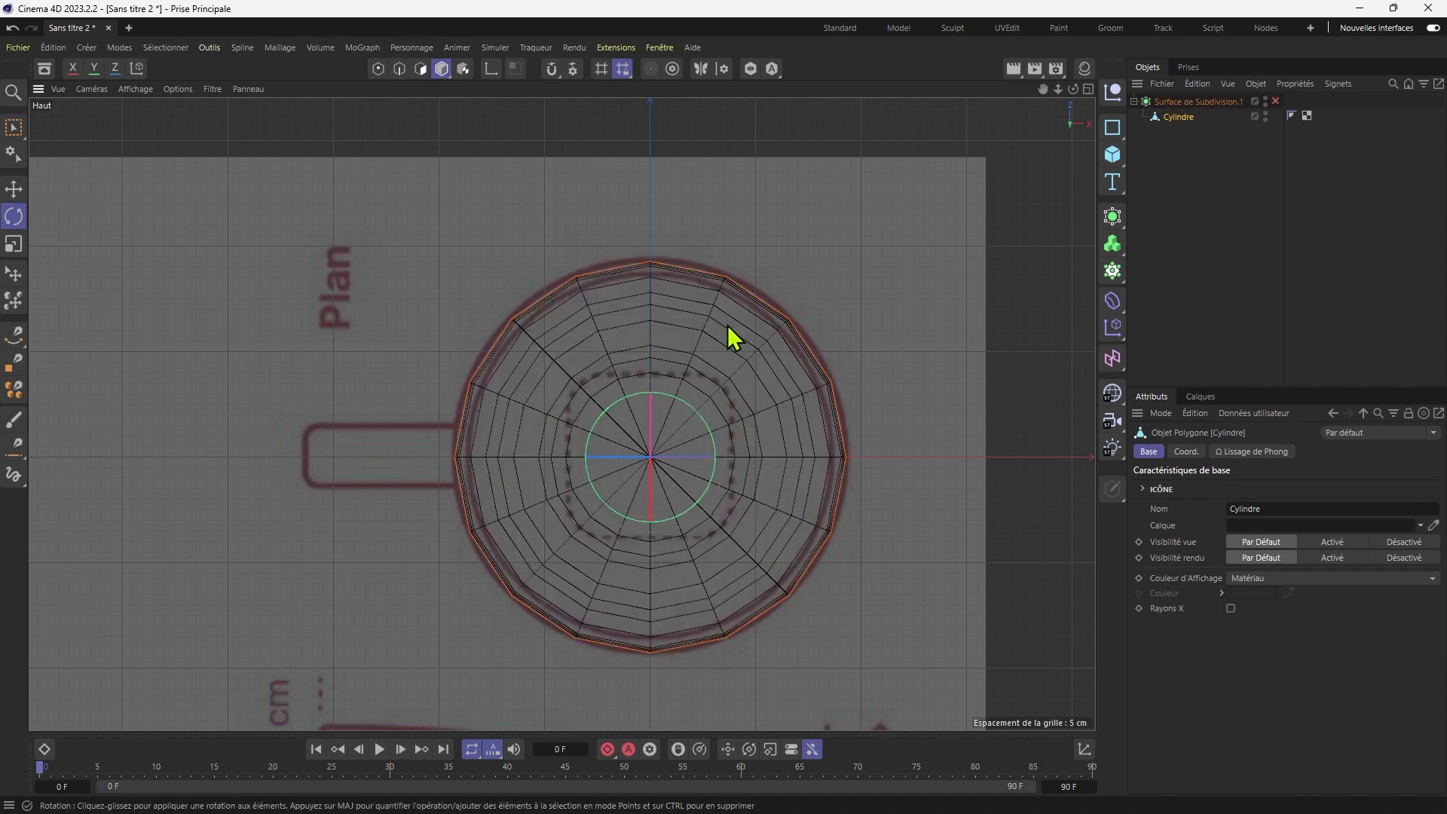
Rotate Cylindre about 11° in the Haut view so one column of polygons faces the drawn handle, and re-enable the subdivision surface.
{"action": "middle_click_drag", "start_coordinate": [727, 339], "coordinate": [346, 355], "text": "alt"}
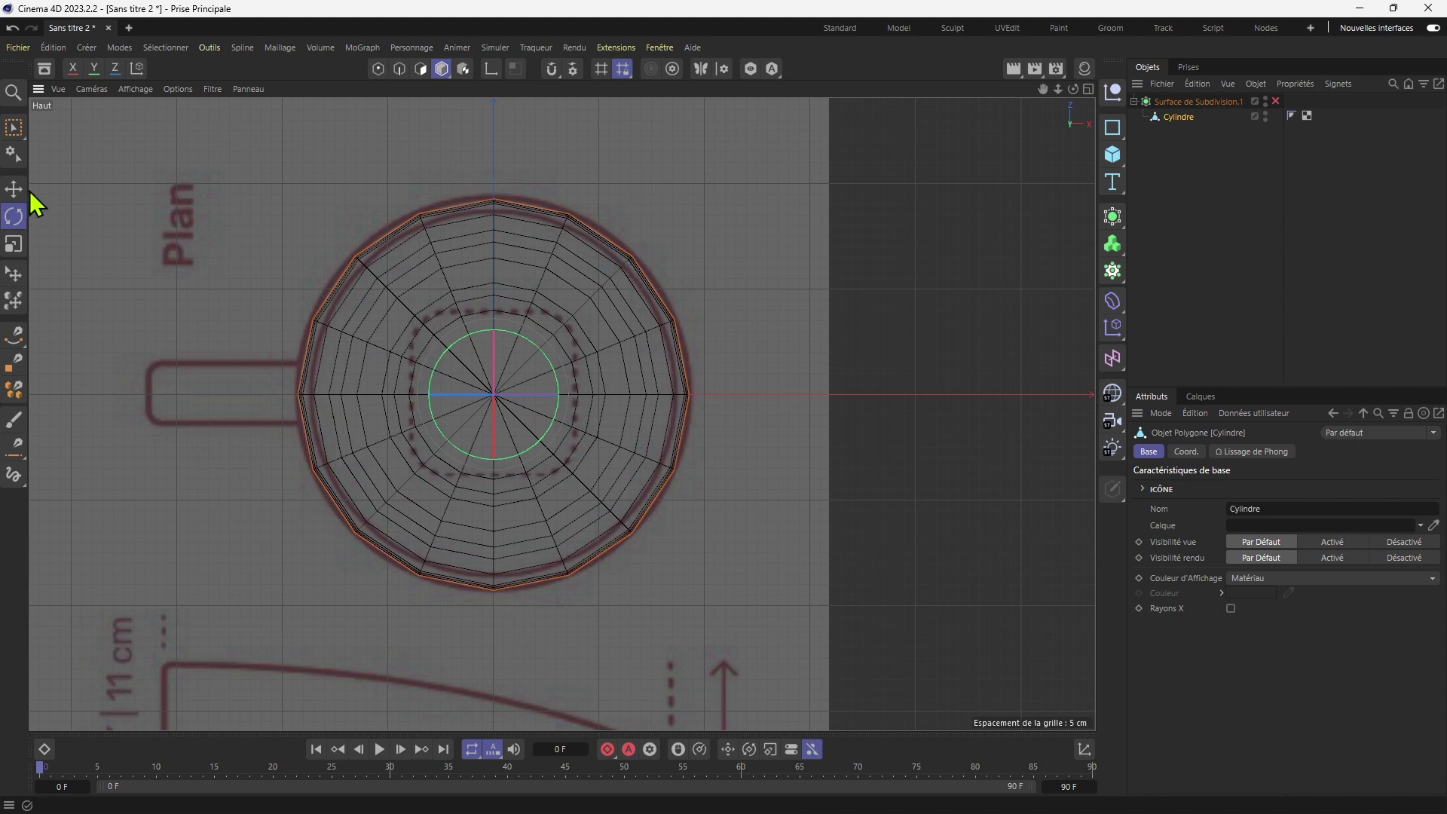
{"action": "left_click_drag", "start_coordinate": [556, 443], "coordinate": [810, 518]}
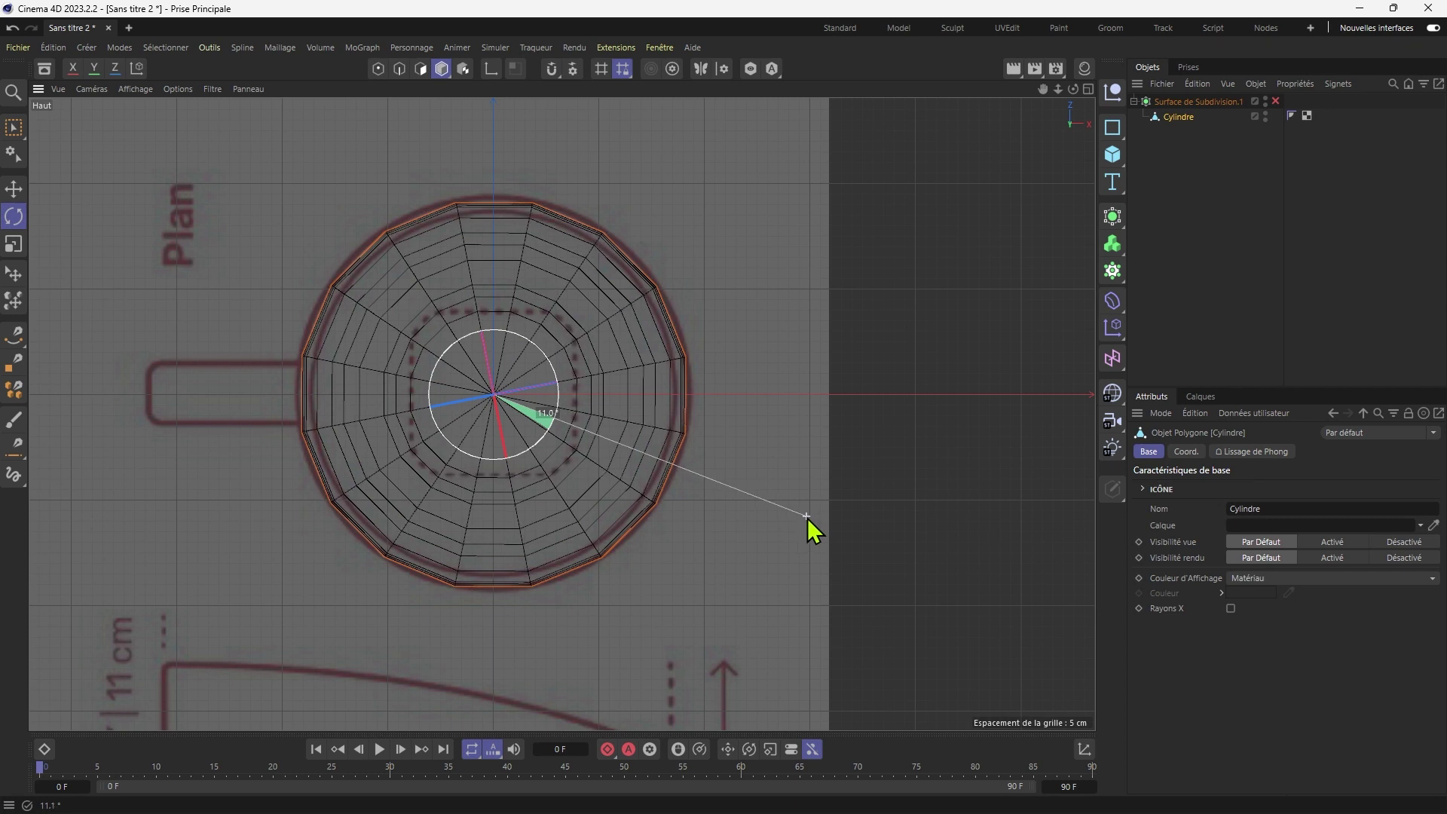
{"action": "left_click_drag", "start_coordinate": [808, 518], "coordinate": [807, 518]}
{"action": "middle_click", "coordinate": [541, 309]}
{"action": "middle_click", "coordinate": [363, 283]}
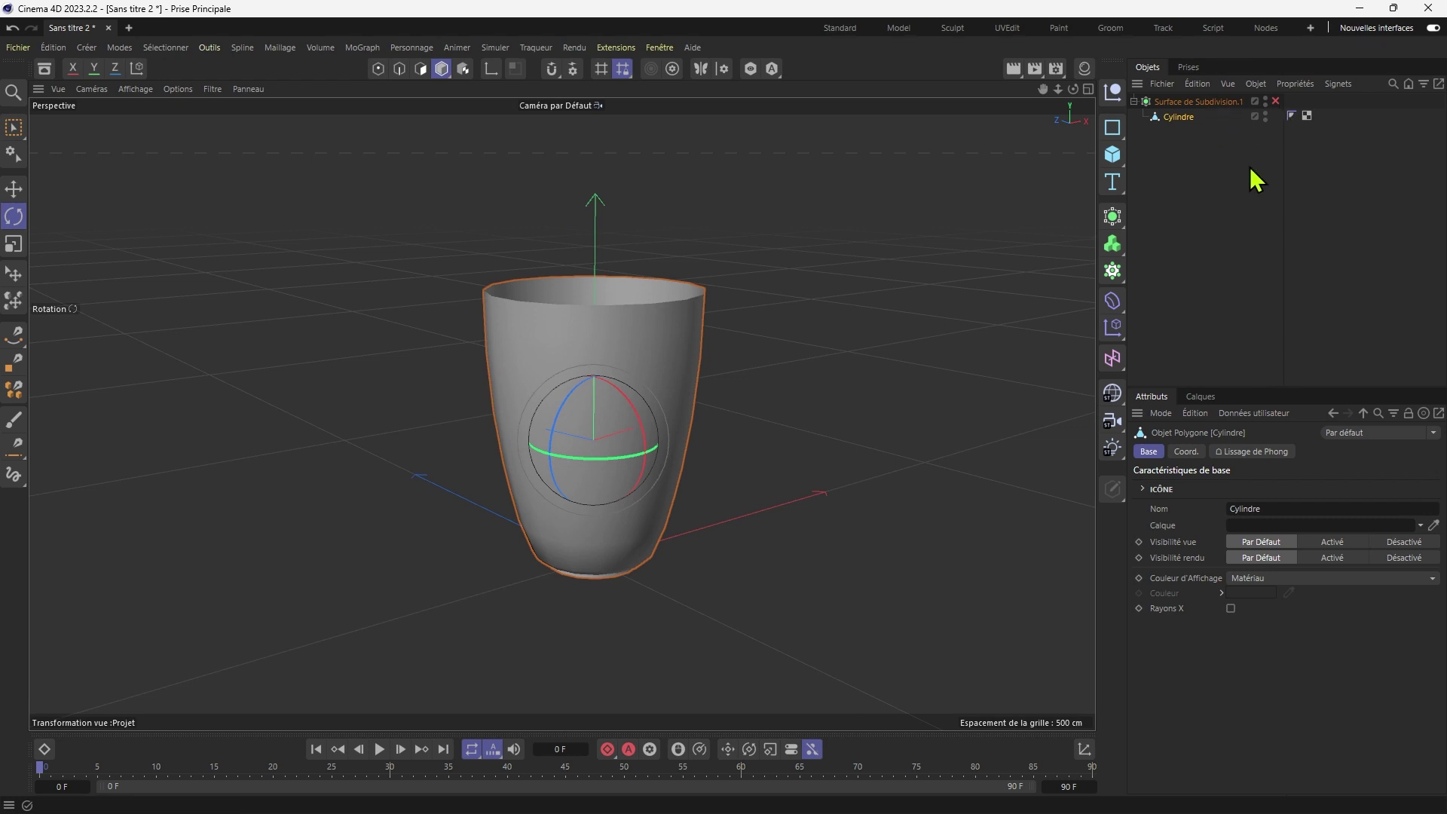
{"action": "key", "text": "q"}
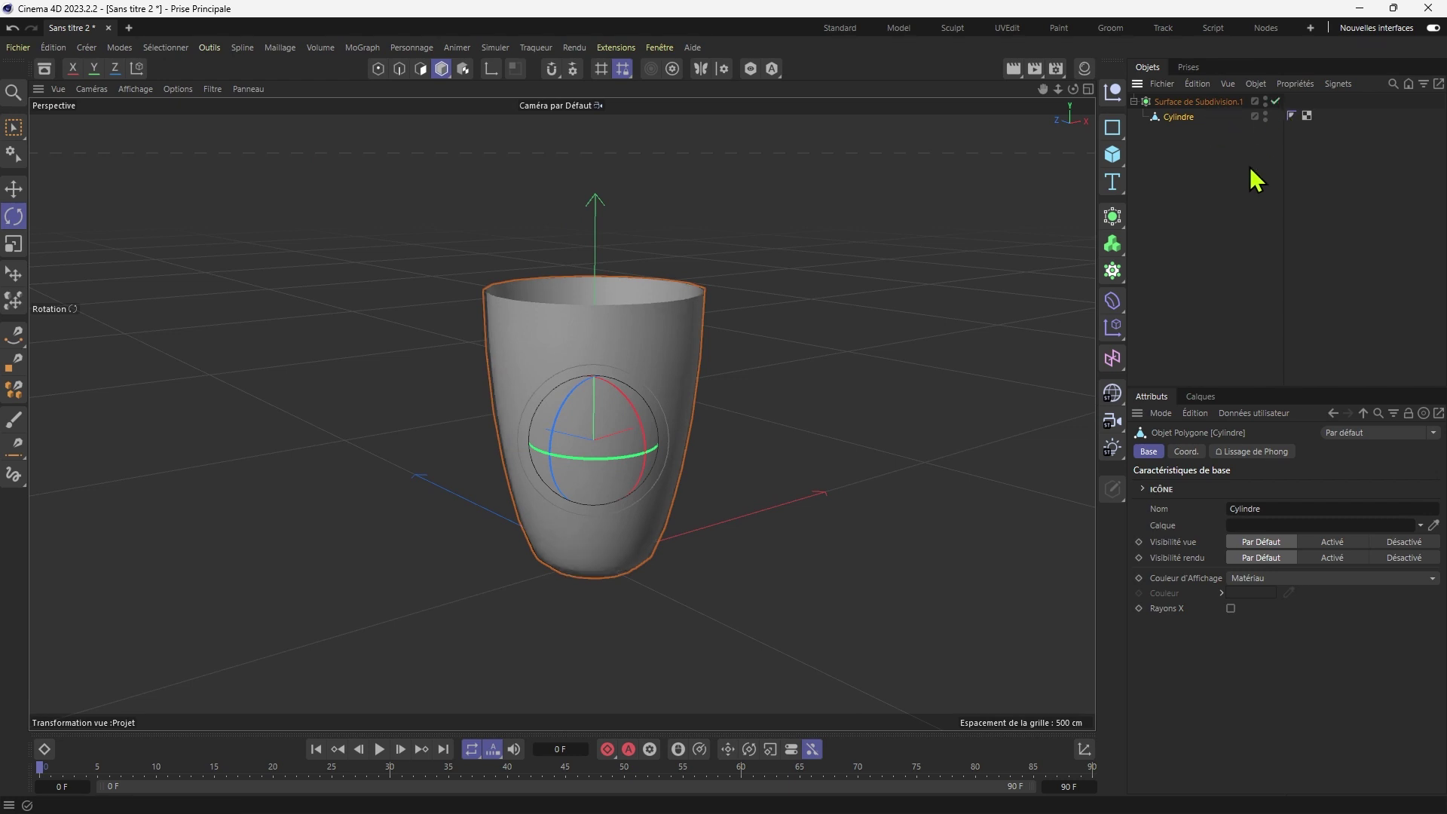
Return to polygon mode and select the upper wall polygon facing the drawn handle, with the Move tool active.
{"action": "middle_click", "coordinate": [625, 427]}
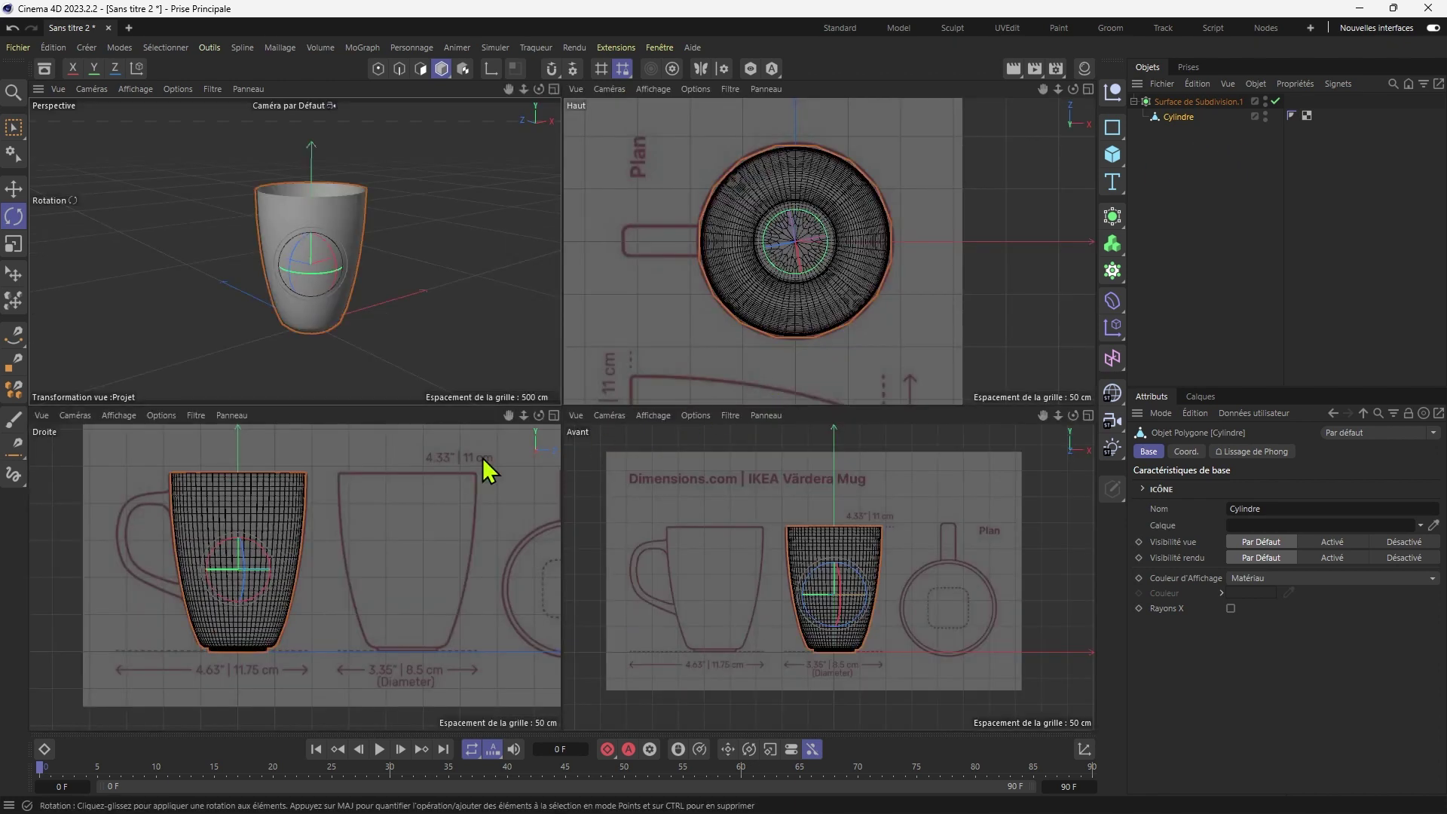
{"action": "middle_click", "coordinate": [400, 317]}
{"action": "middle_click", "coordinate": [526, 364]}
{"action": "left_click", "coordinate": [421, 69]}
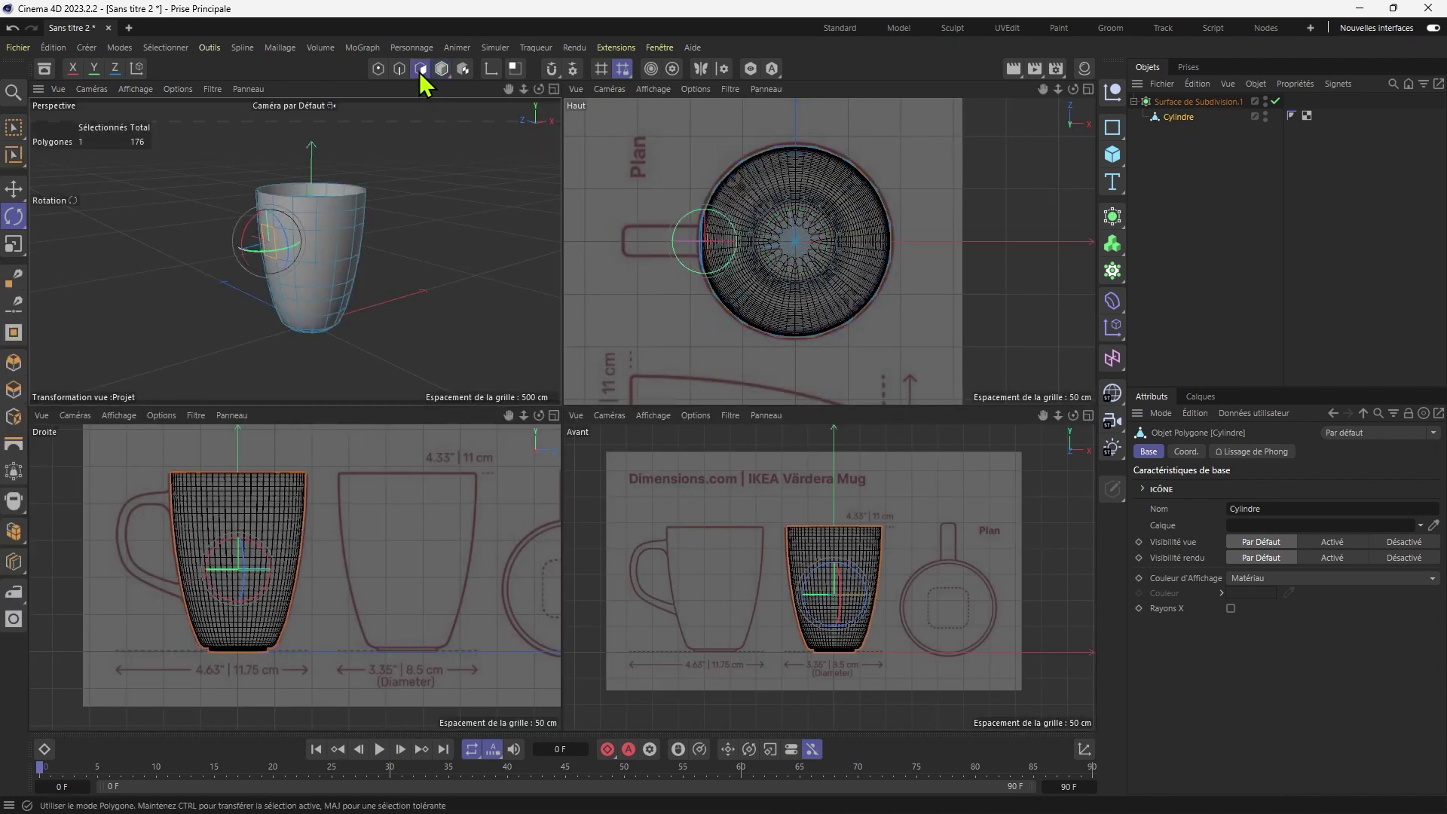
{"action": "left_click", "coordinate": [280, 309]}
{"action": "middle_click", "coordinate": [365, 313]}
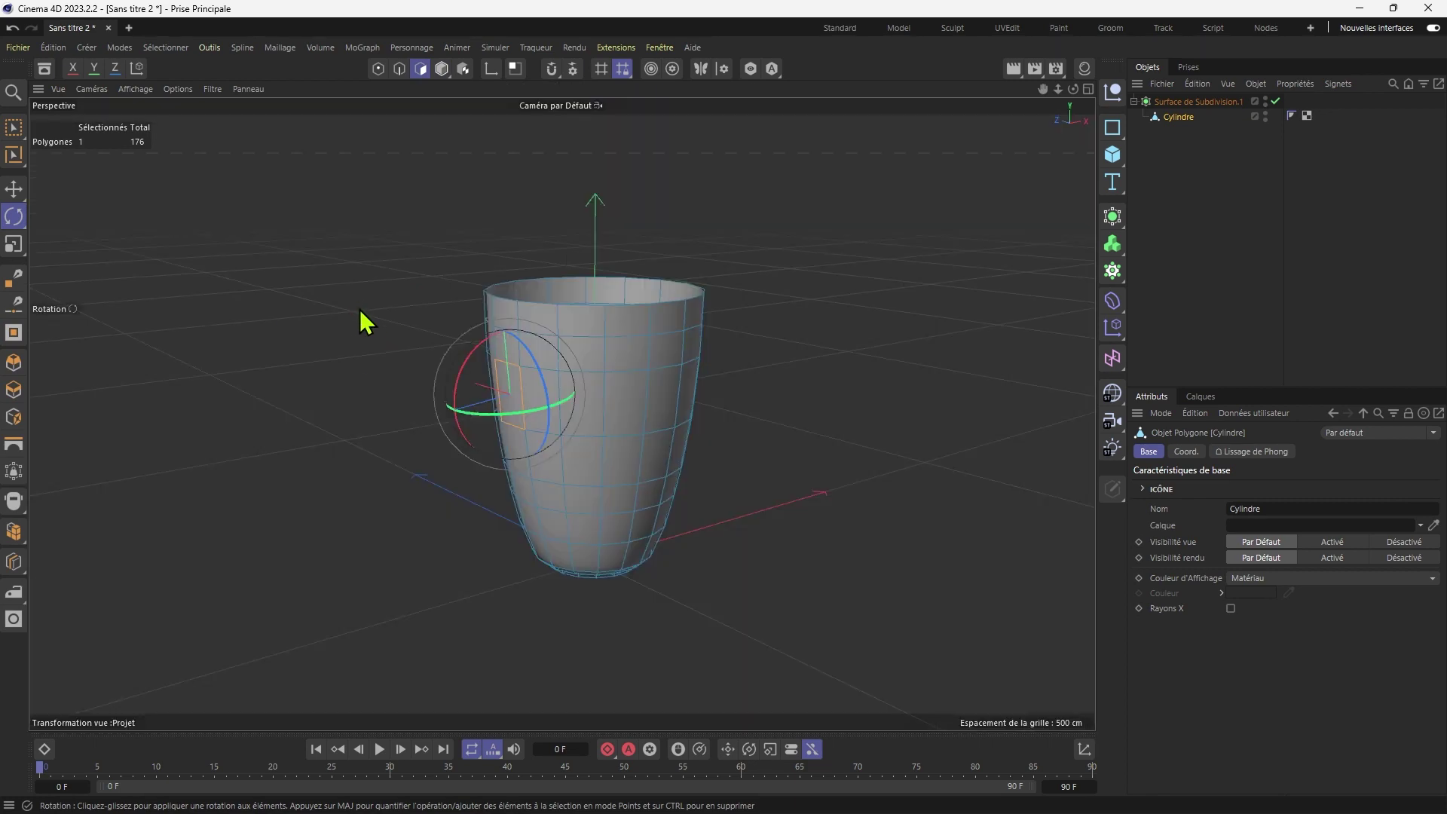
{"action": "middle_click", "coordinate": [390, 379]}
{"action": "middle_click", "coordinate": [243, 279]}
{"action": "key", "text": "e"}
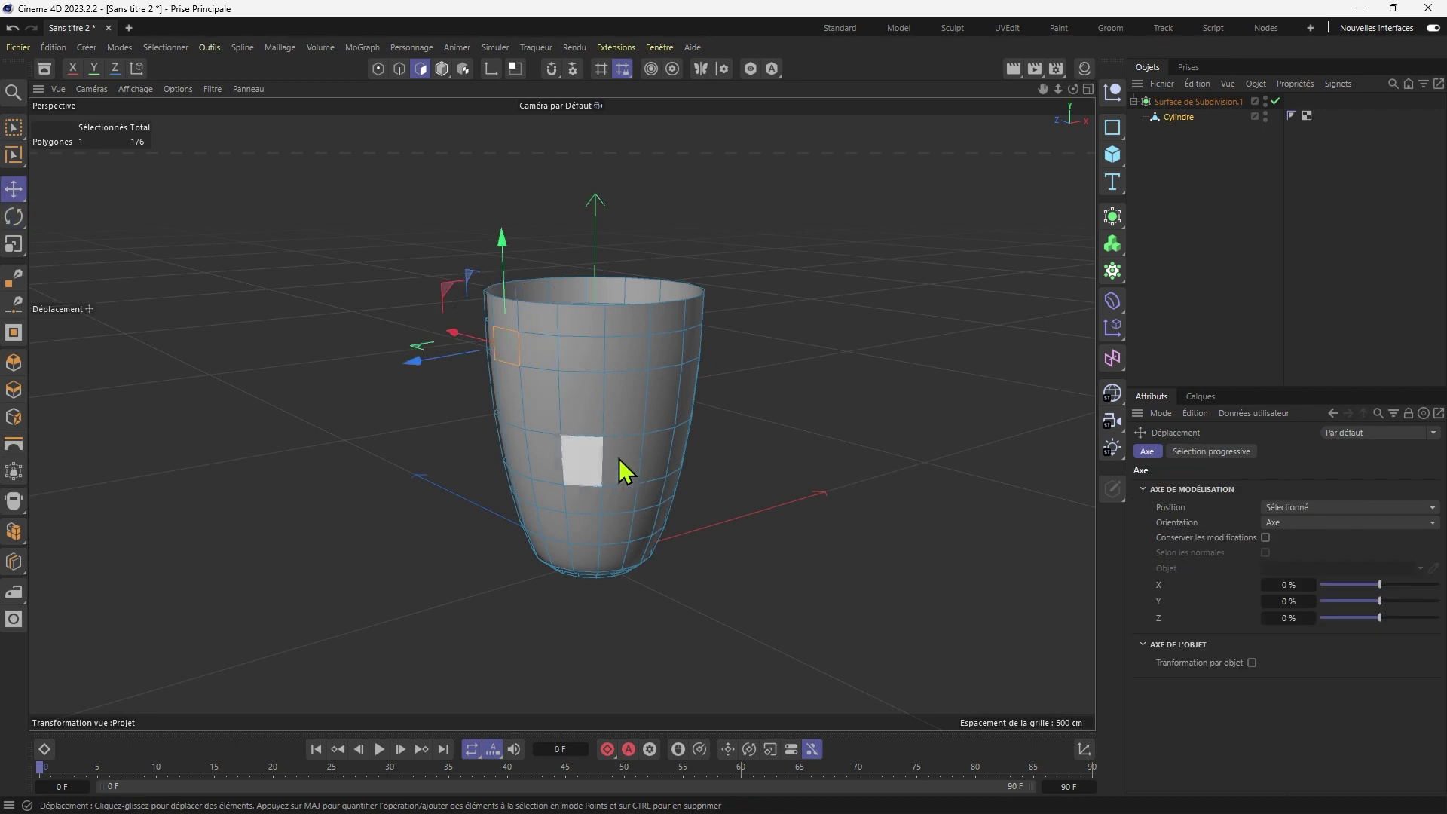
Add the lower polygon of the same column to the selection, where the drawn handle's lower end meets the mug, excluding any extra polygon.
{"action": "middle_click", "coordinate": [532, 505]}
{"action": "scroll", "coordinate": [167, 593], "scroll_direction": "up", "scroll_amount": 4}
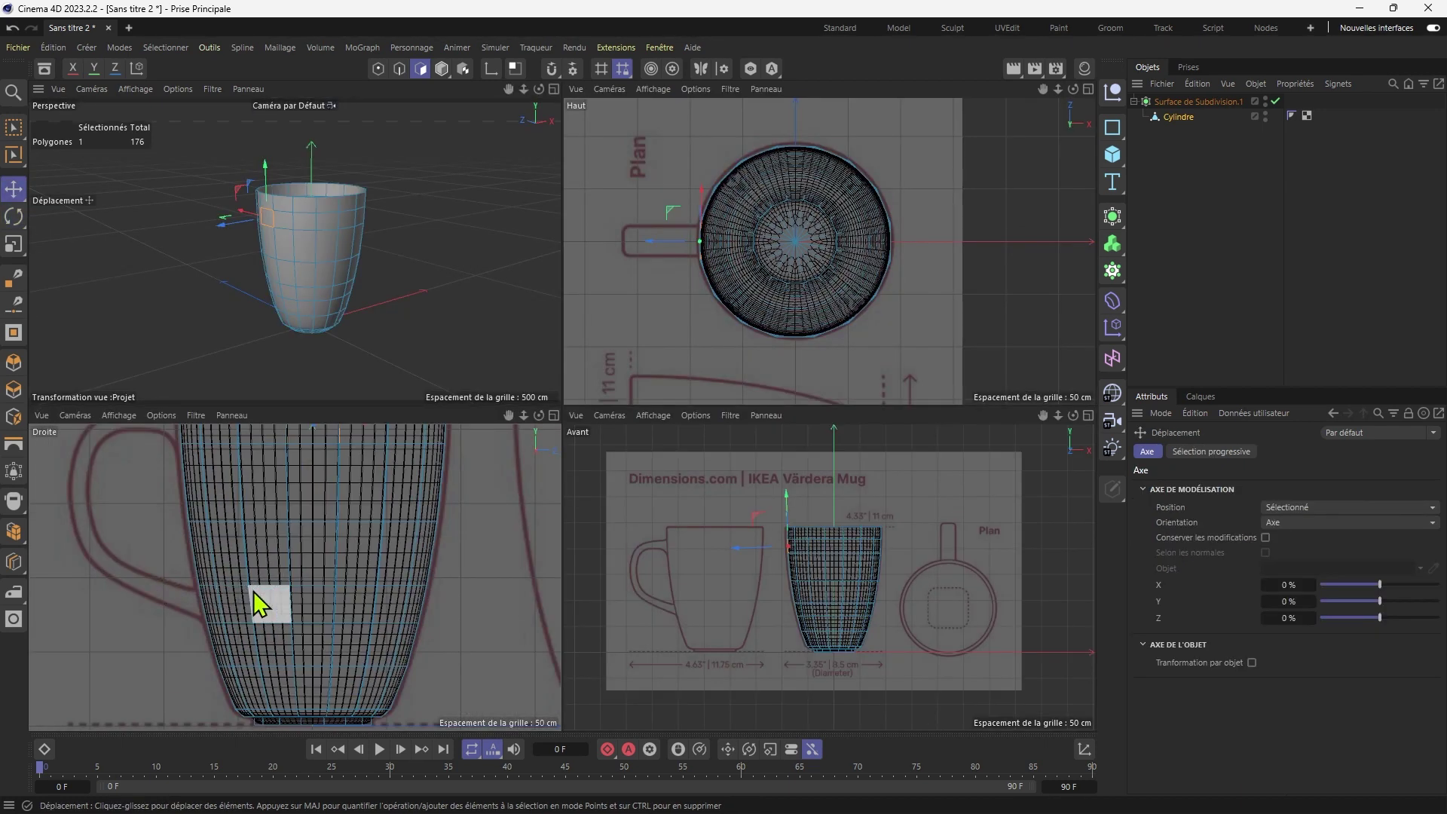
{"action": "middle_click_drag", "start_coordinate": [253, 591], "coordinate": [304, 553], "text": "alt"}
{"action": "middle_click", "coordinate": [304, 553]}
{"action": "scroll", "coordinate": [625, 305], "scroll_direction": "down", "scroll_amount": 3}
{"action": "middle_click_drag", "start_coordinate": [710, 287], "coordinate": [621, 425], "text": "alt"}
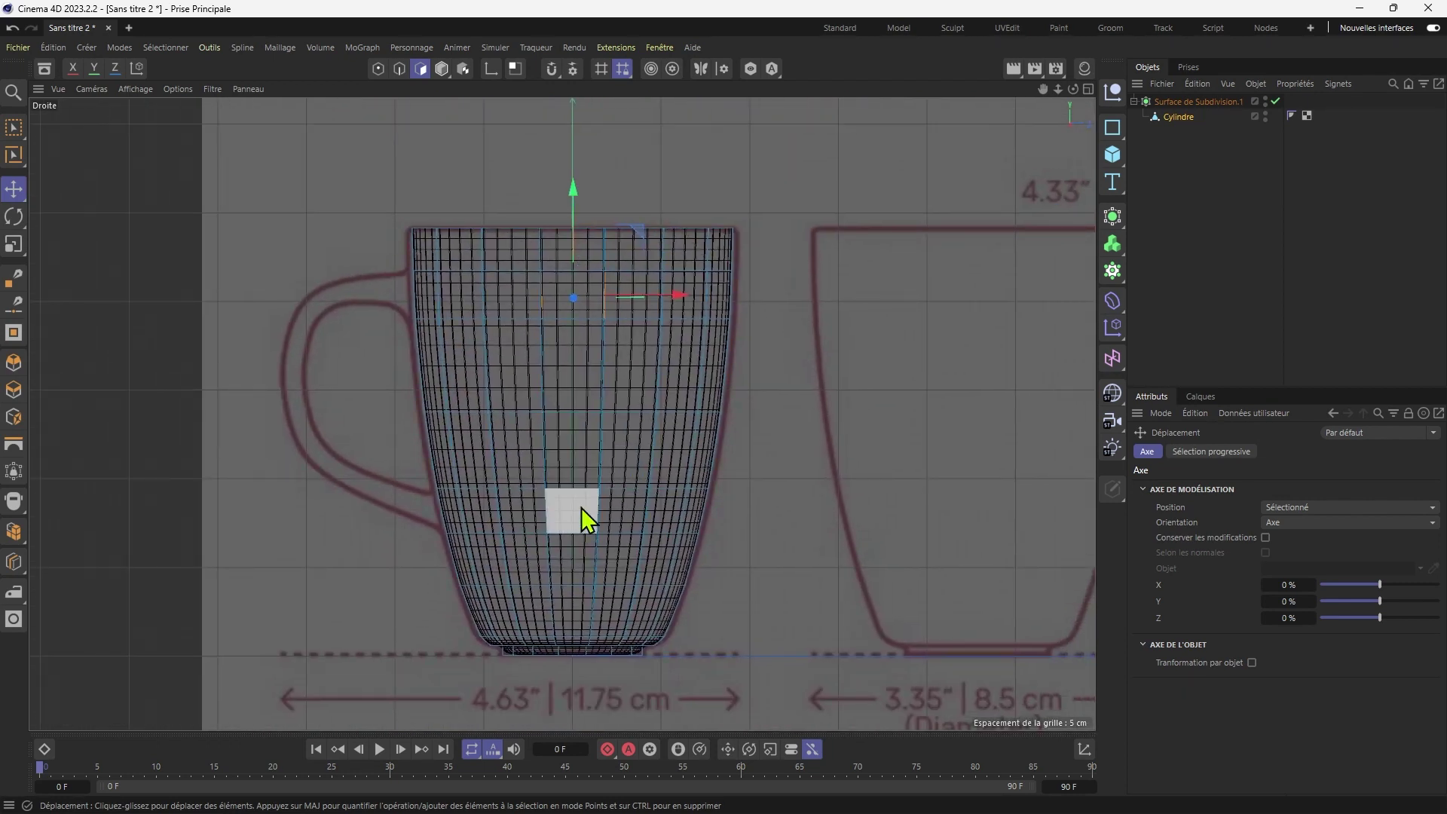
{"action": "middle_click", "coordinate": [594, 354]}
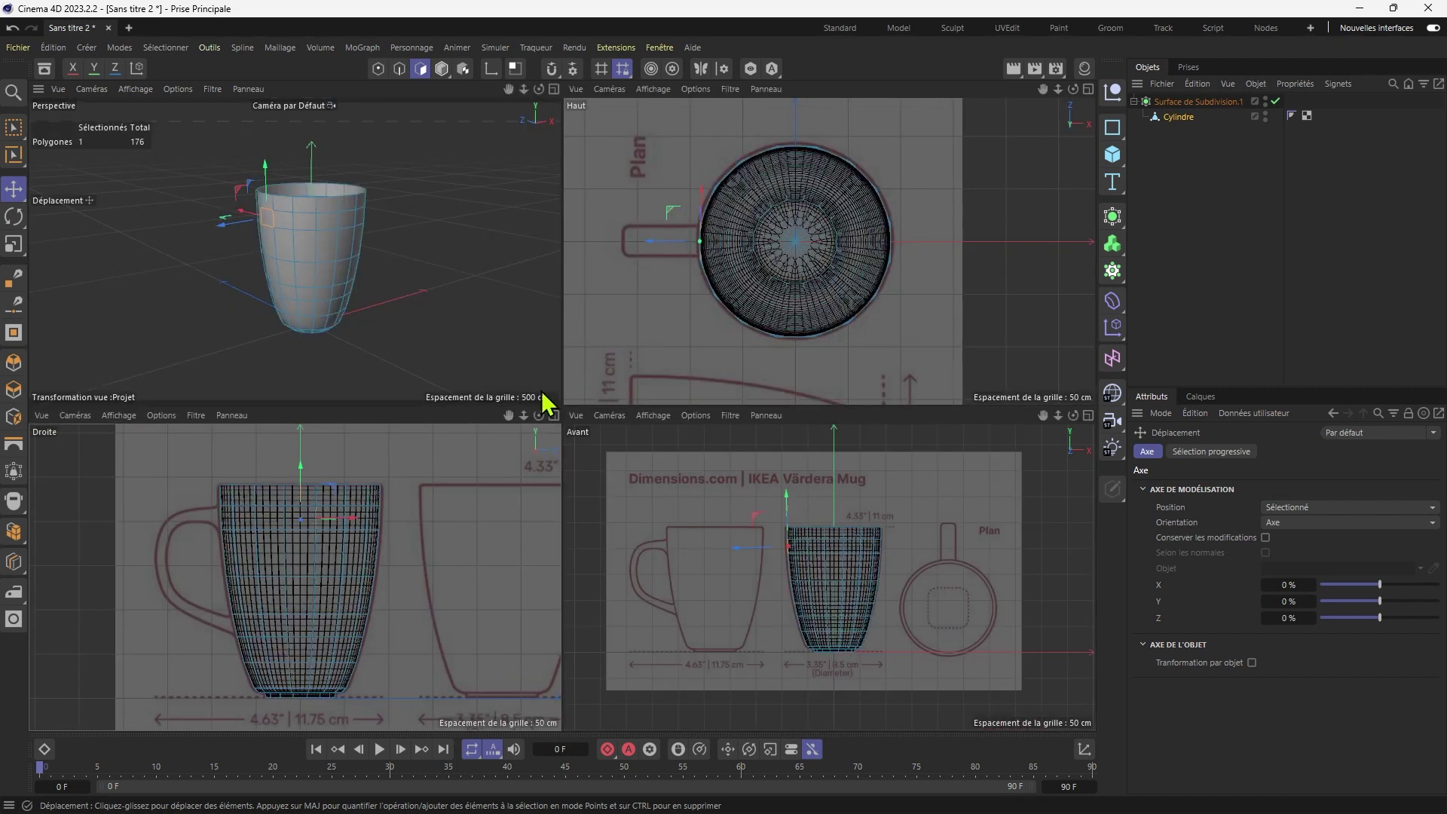
{"action": "left_click", "coordinate": [274, 294], "text": "shift"}
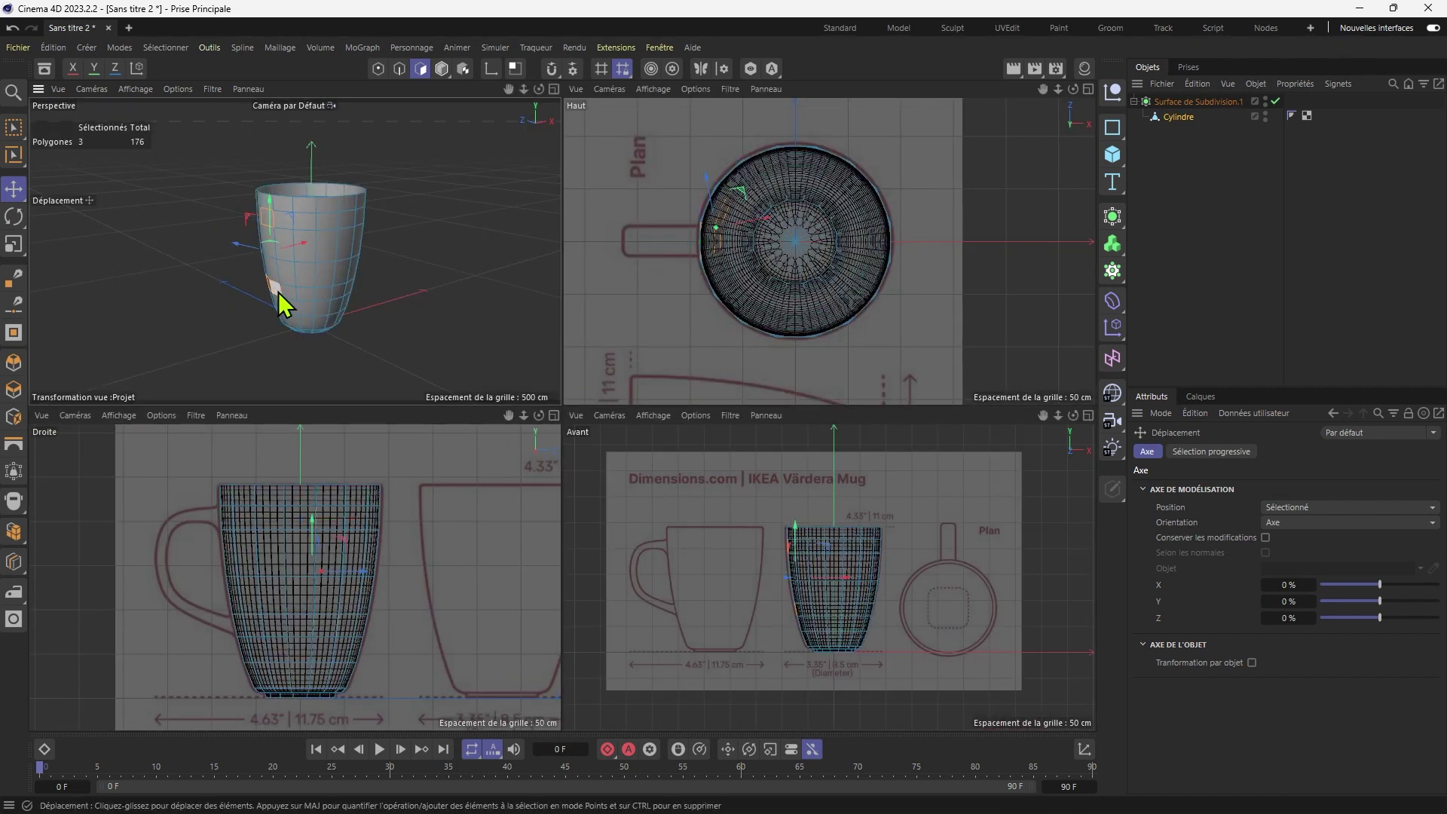
{"action": "left_click", "coordinate": [273, 297], "text": "shift"}
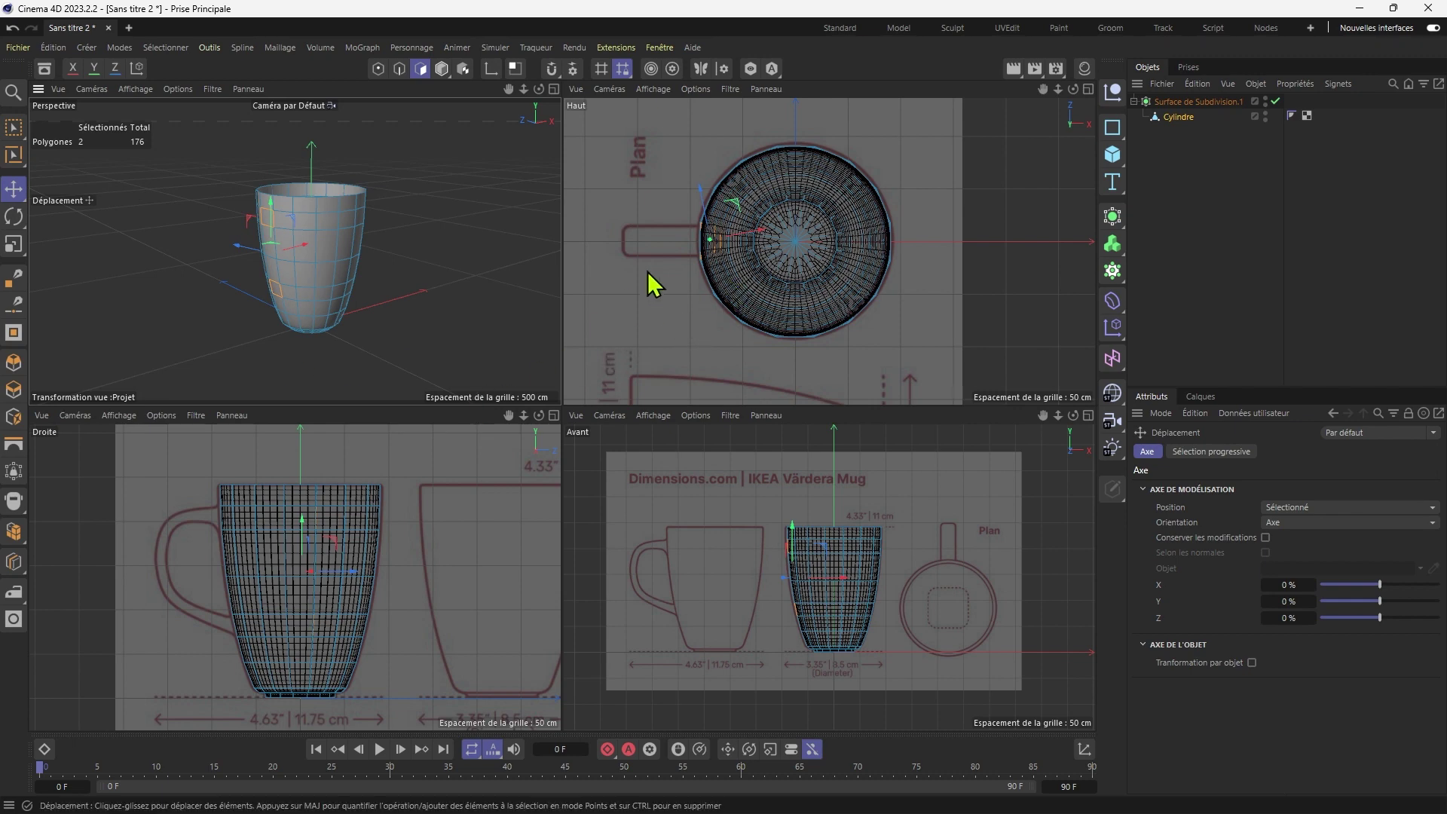
Examine how the two selected polygons line up with the drawn handle in the Haut and Droite views.
{"action": "key", "text": "F2"}
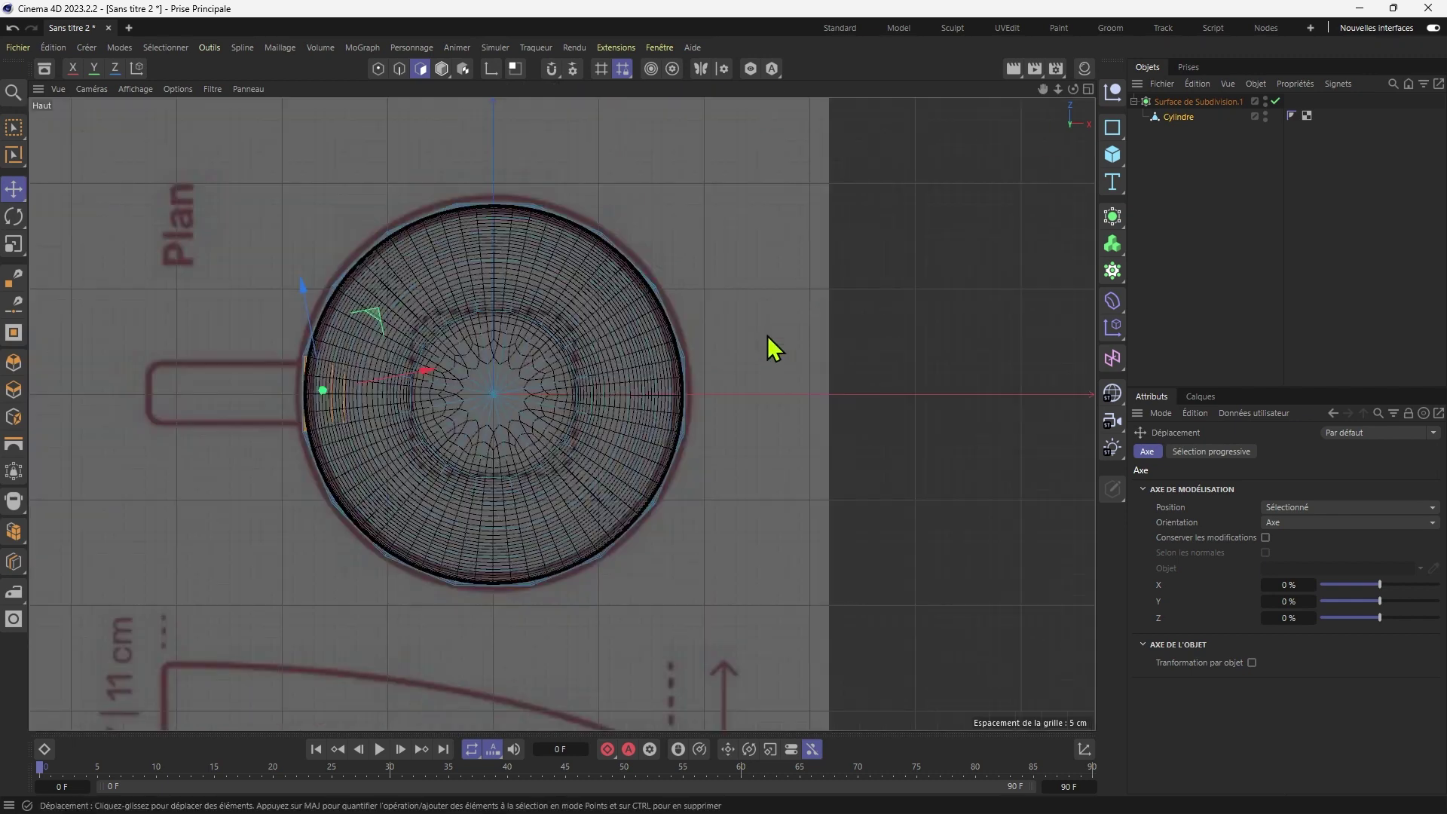
{"action": "scroll", "coordinate": [740, 332], "scroll_direction": "down", "scroll_amount": 3}
{"action": "middle_click", "coordinate": [659, 413]}
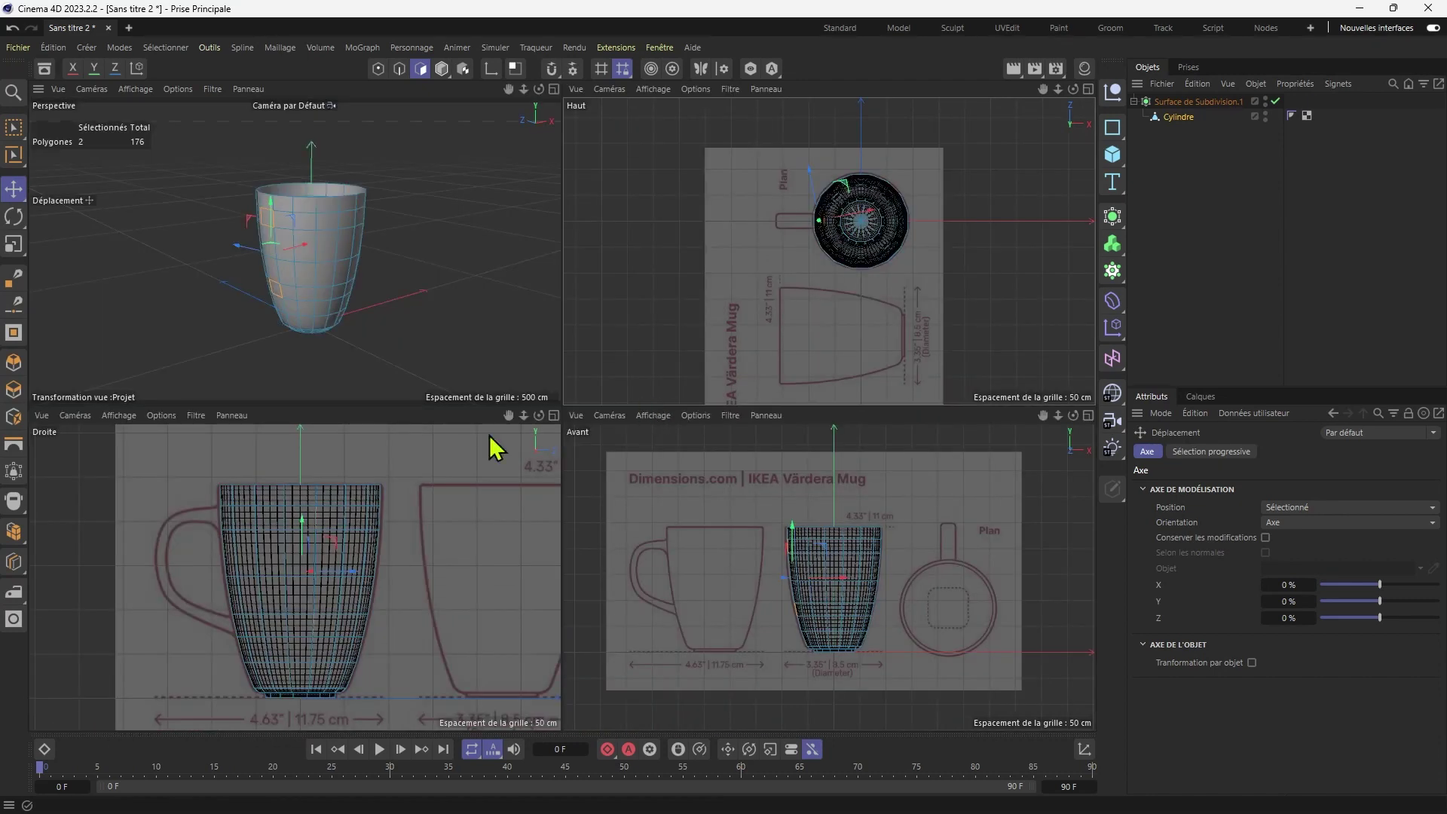
{"action": "middle_click", "coordinate": [501, 446]}
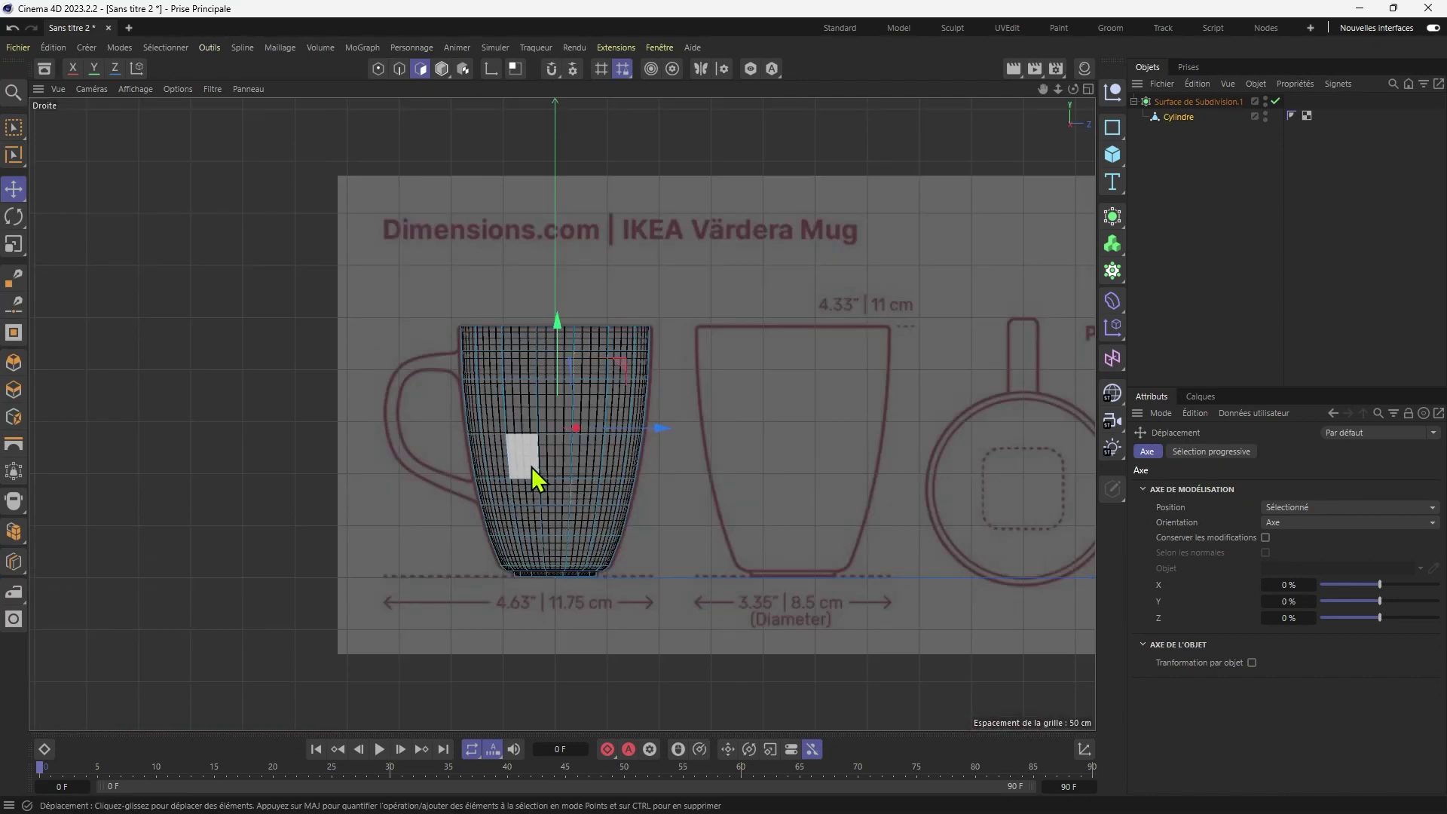
{"action": "middle_click_drag", "start_coordinate": [531, 465], "coordinate": [415, 427]}
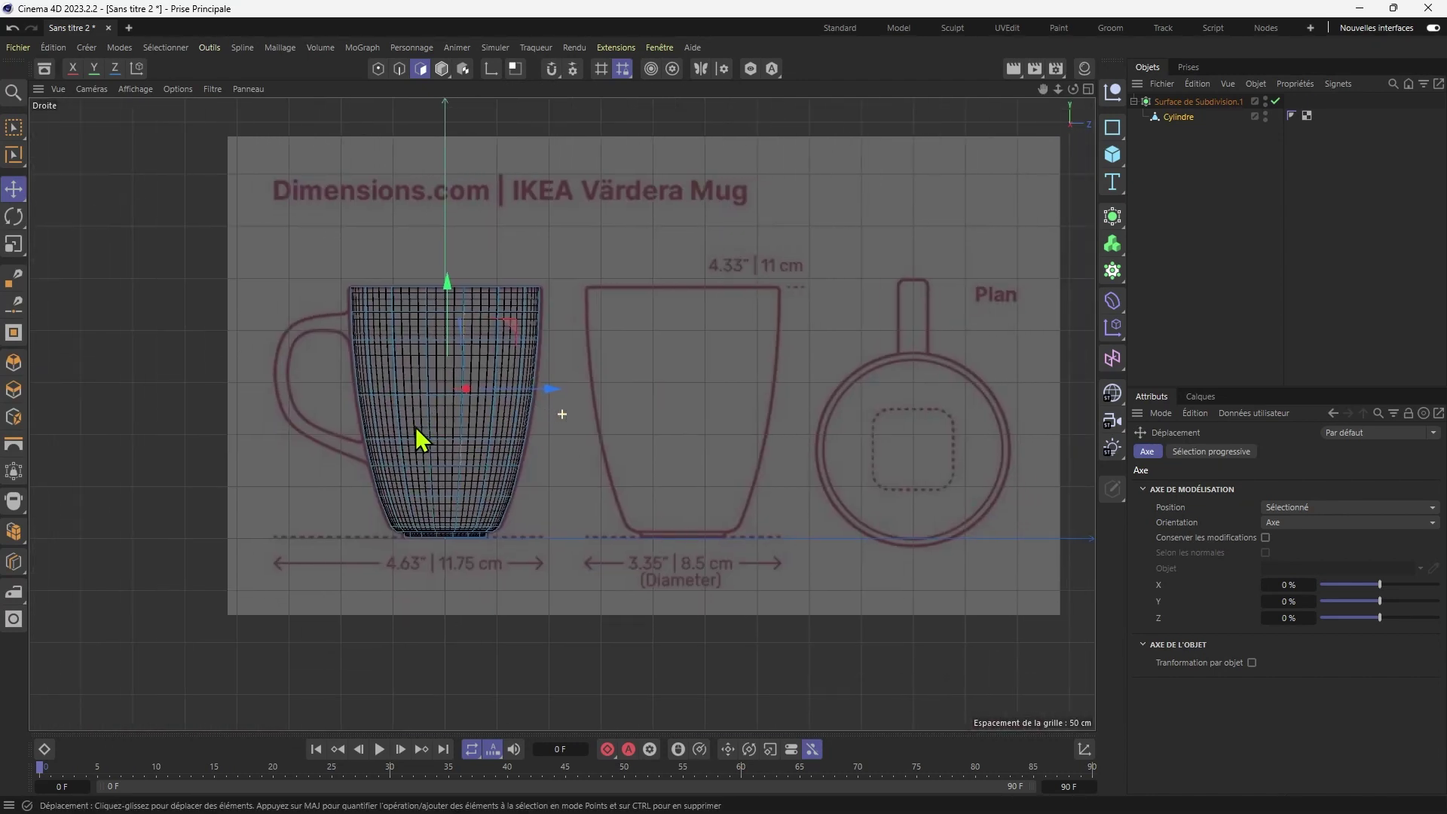
{"action": "middle_click", "coordinate": [547, 373]}
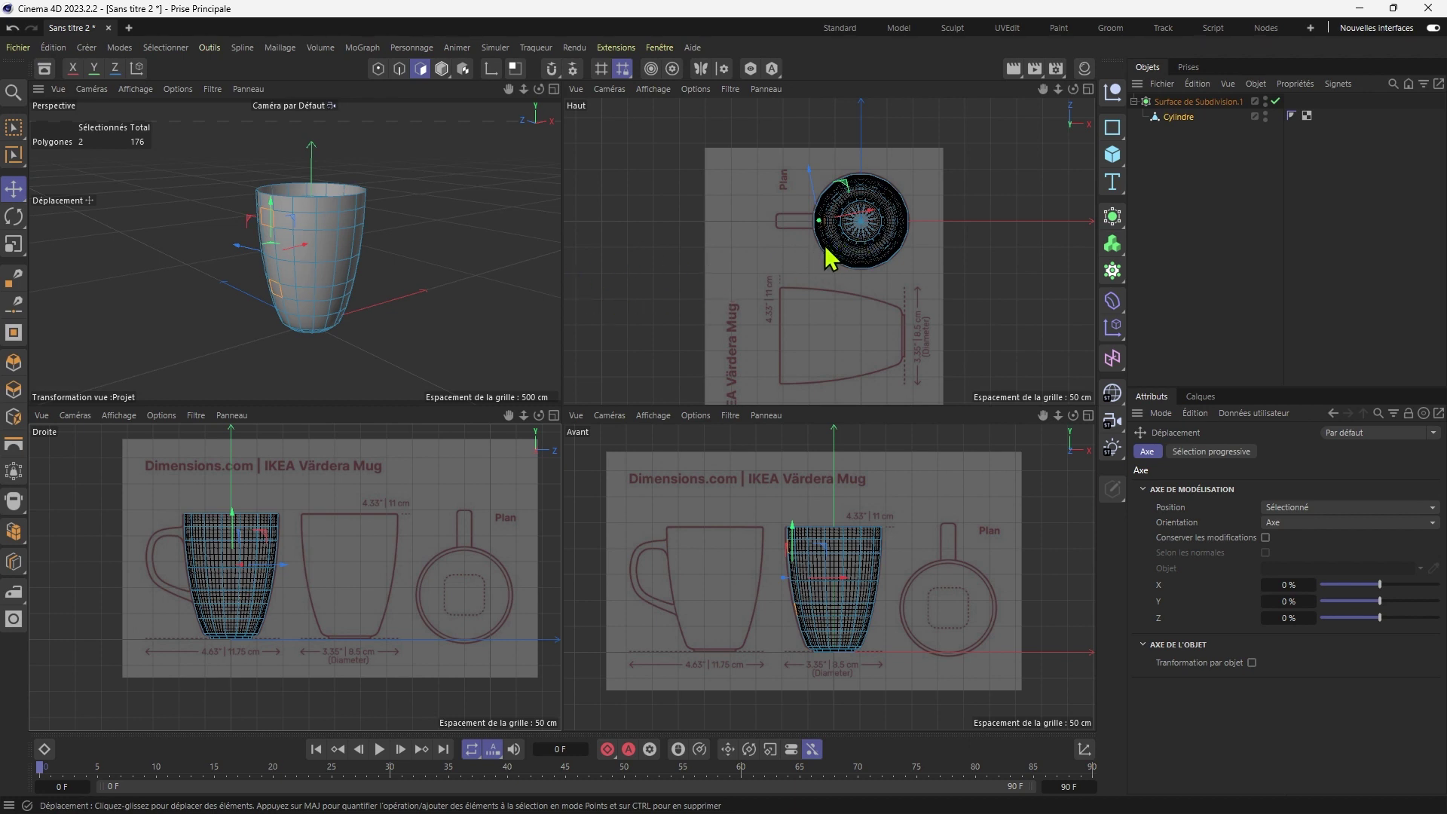
{"action": "scroll", "coordinate": [824, 246], "scroll_direction": "up", "scroll_amount": 5}
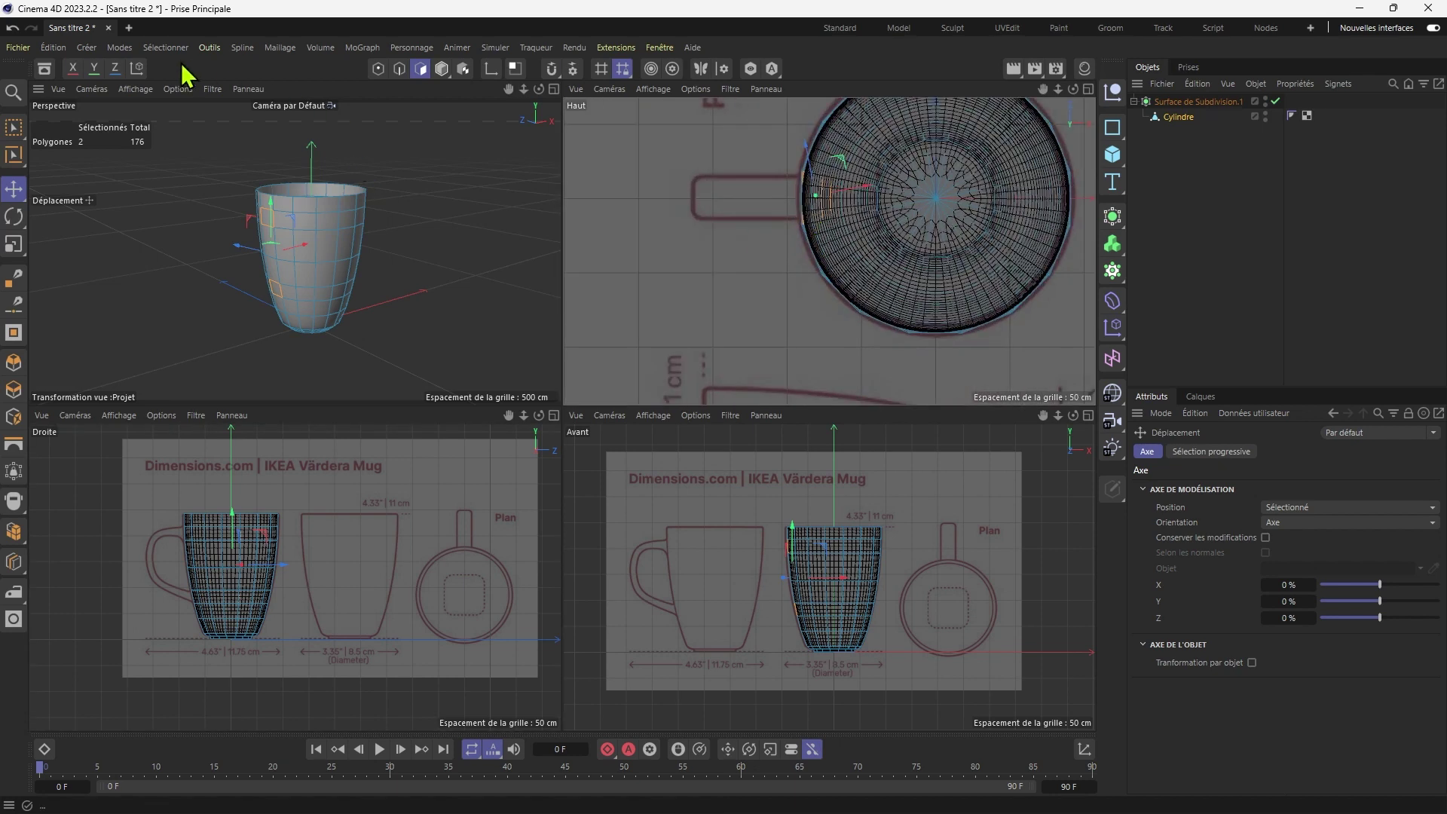
Set the modelling axis orientation to Monde in the Haut view and toggle the world/object coordinate system.
{"action": "left_click", "coordinate": [141, 69]}
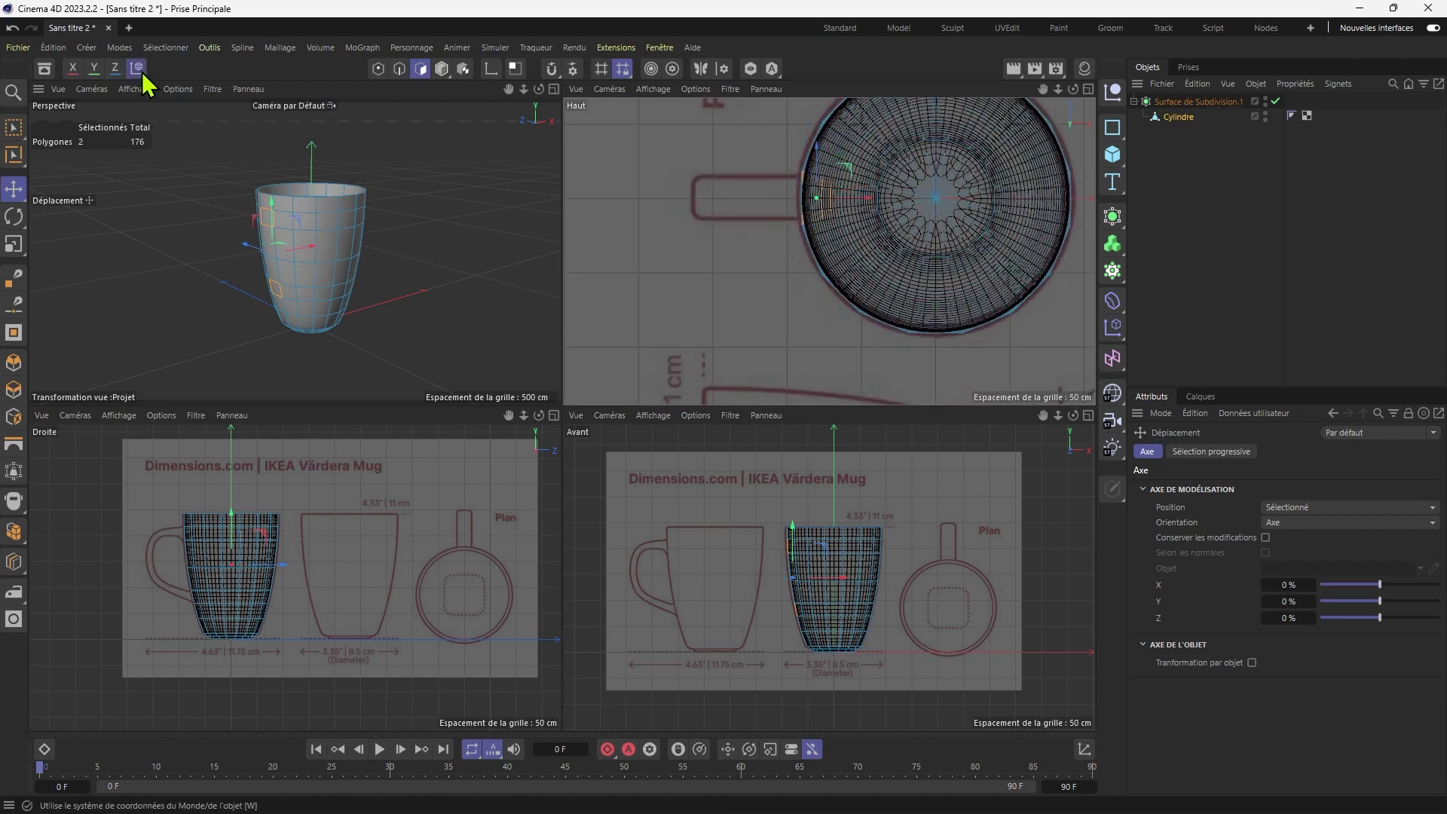
{"action": "middle_click", "coordinate": [829, 216]}
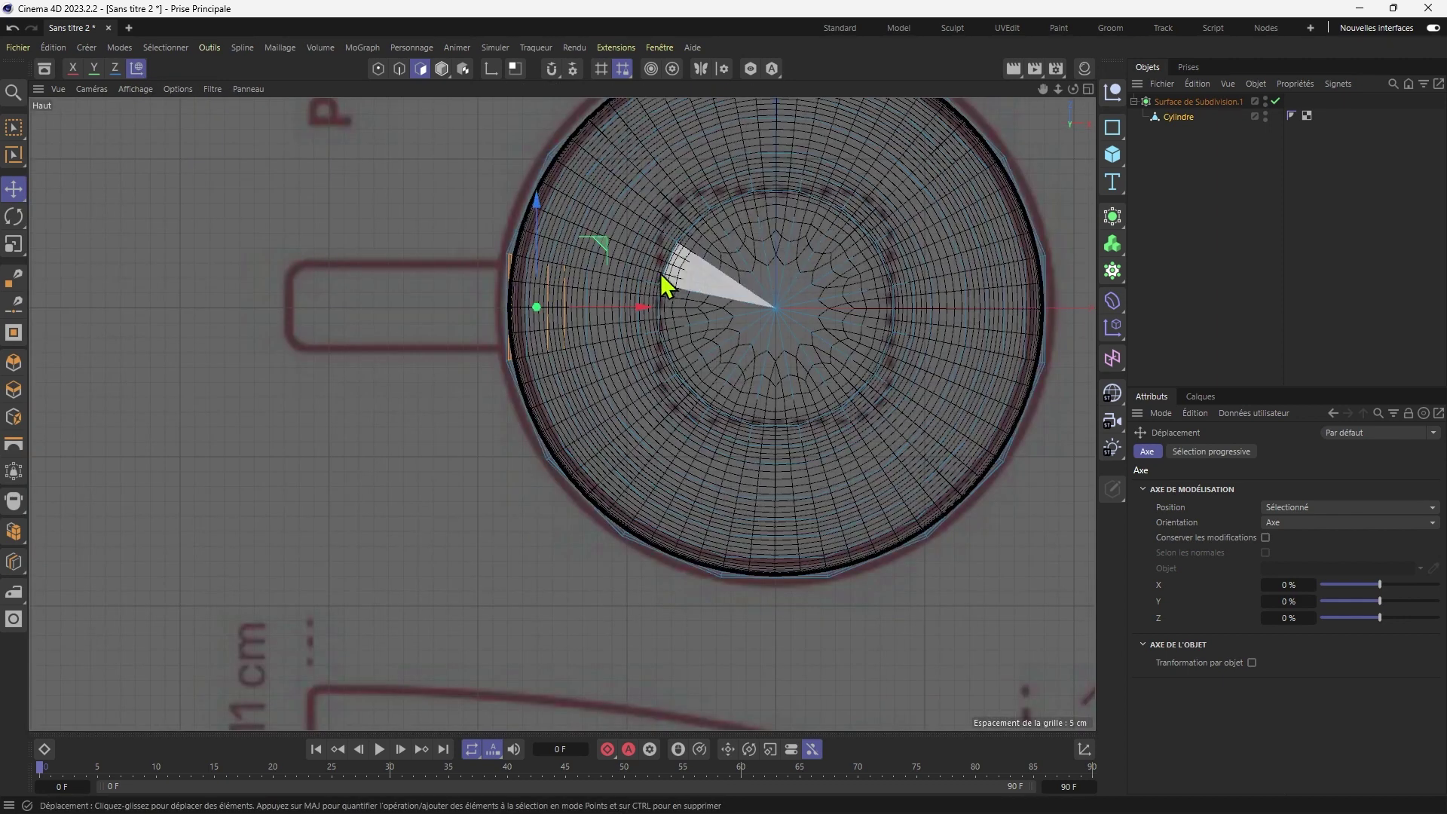
{"action": "left_click", "coordinate": [639, 308]}
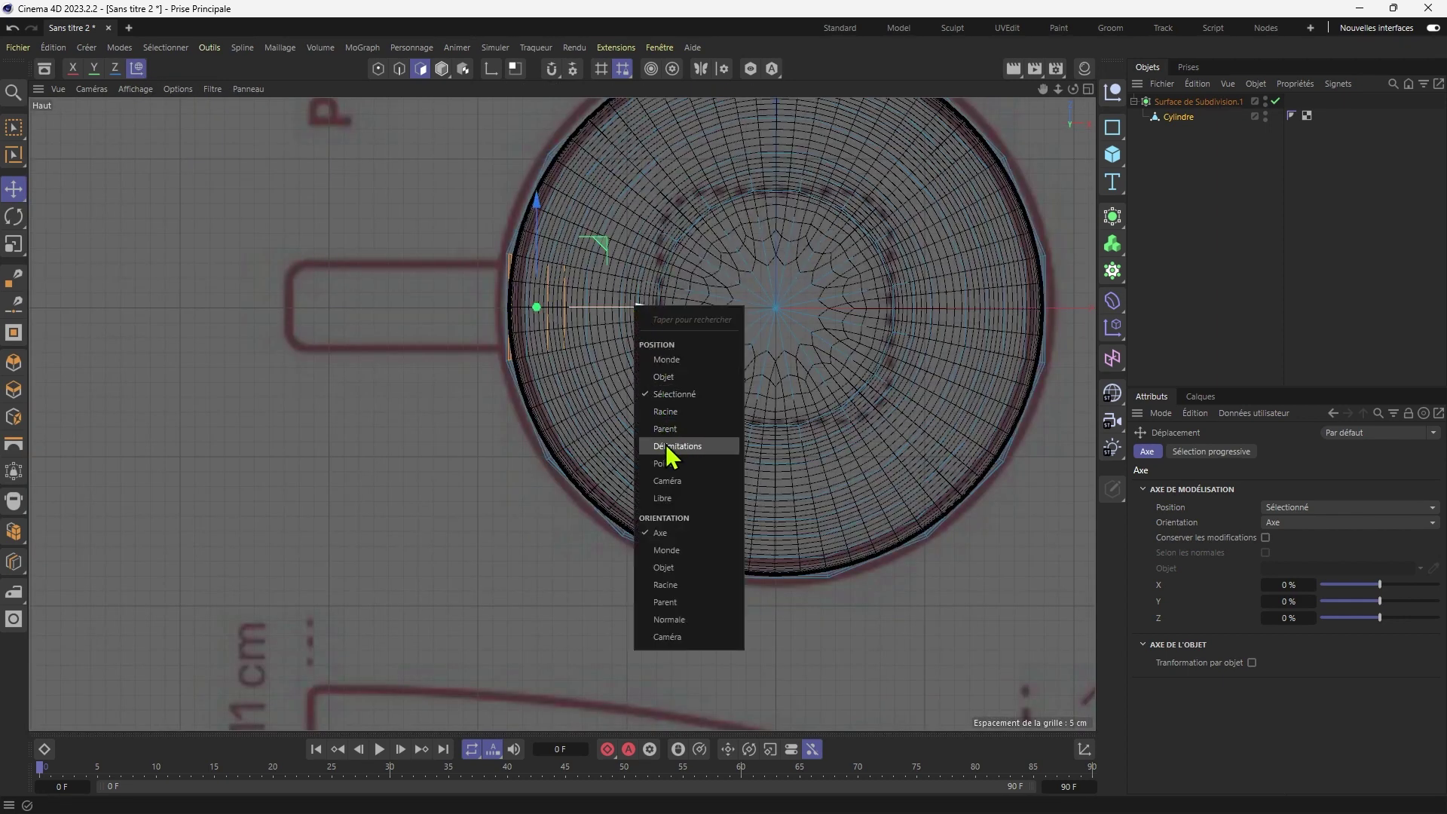
{"action": "left_click", "coordinate": [685, 554]}
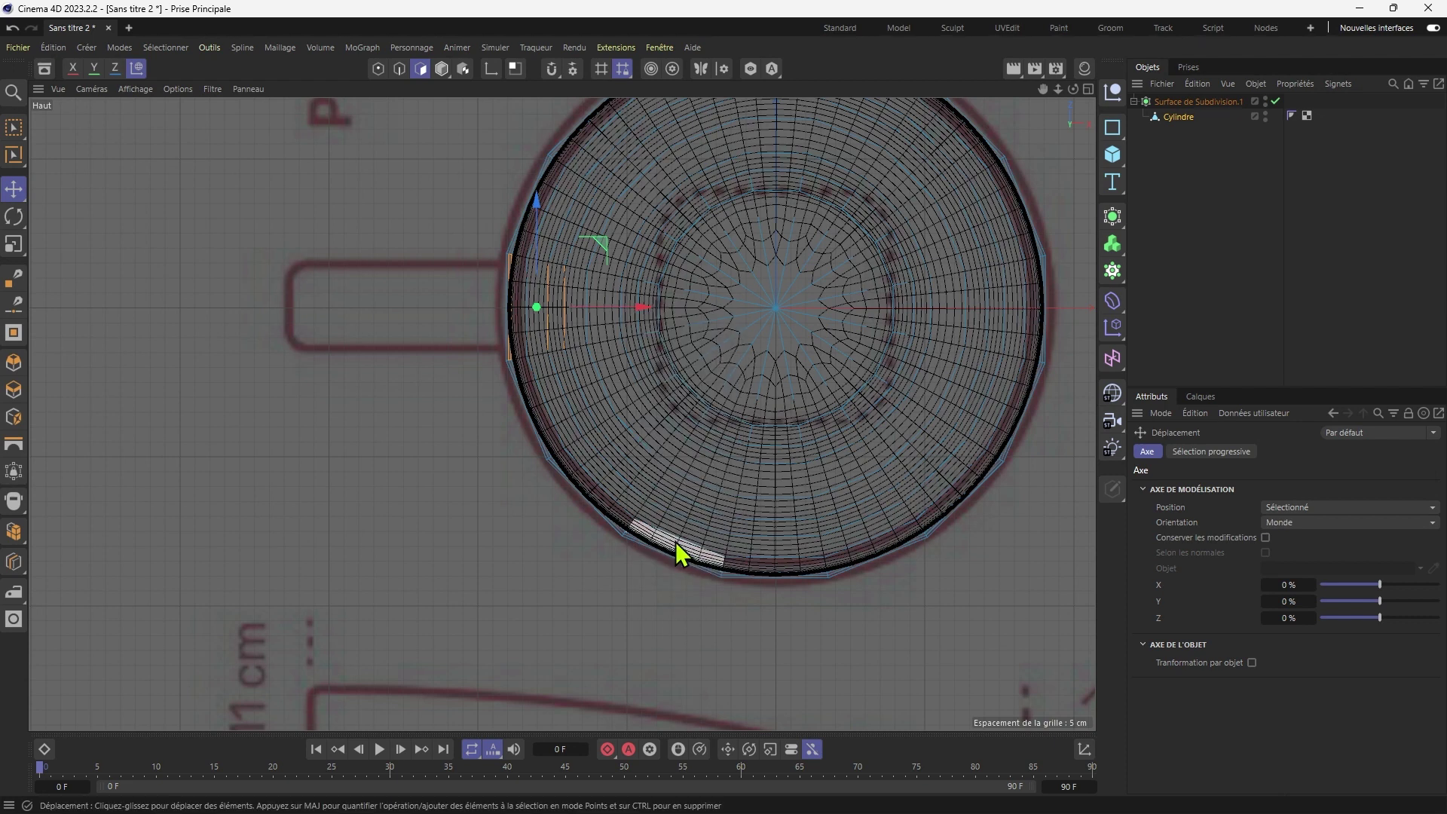
{"action": "left_click", "coordinate": [136, 72]}
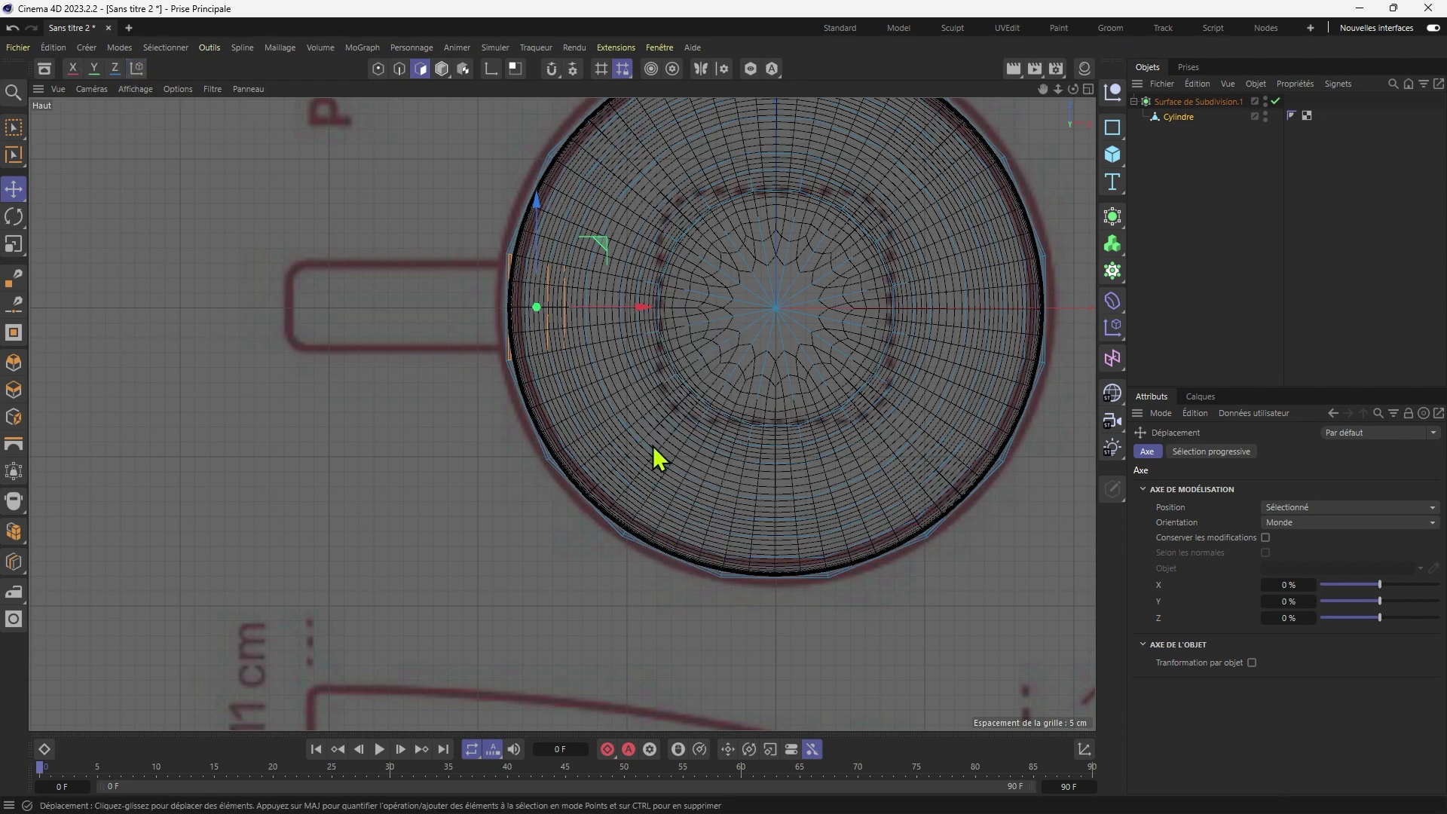
Try the Axe, Objet and Racine orientations for the modelling axis, and set it back to Monde.
{"action": "right_click", "coordinate": [626, 309]}
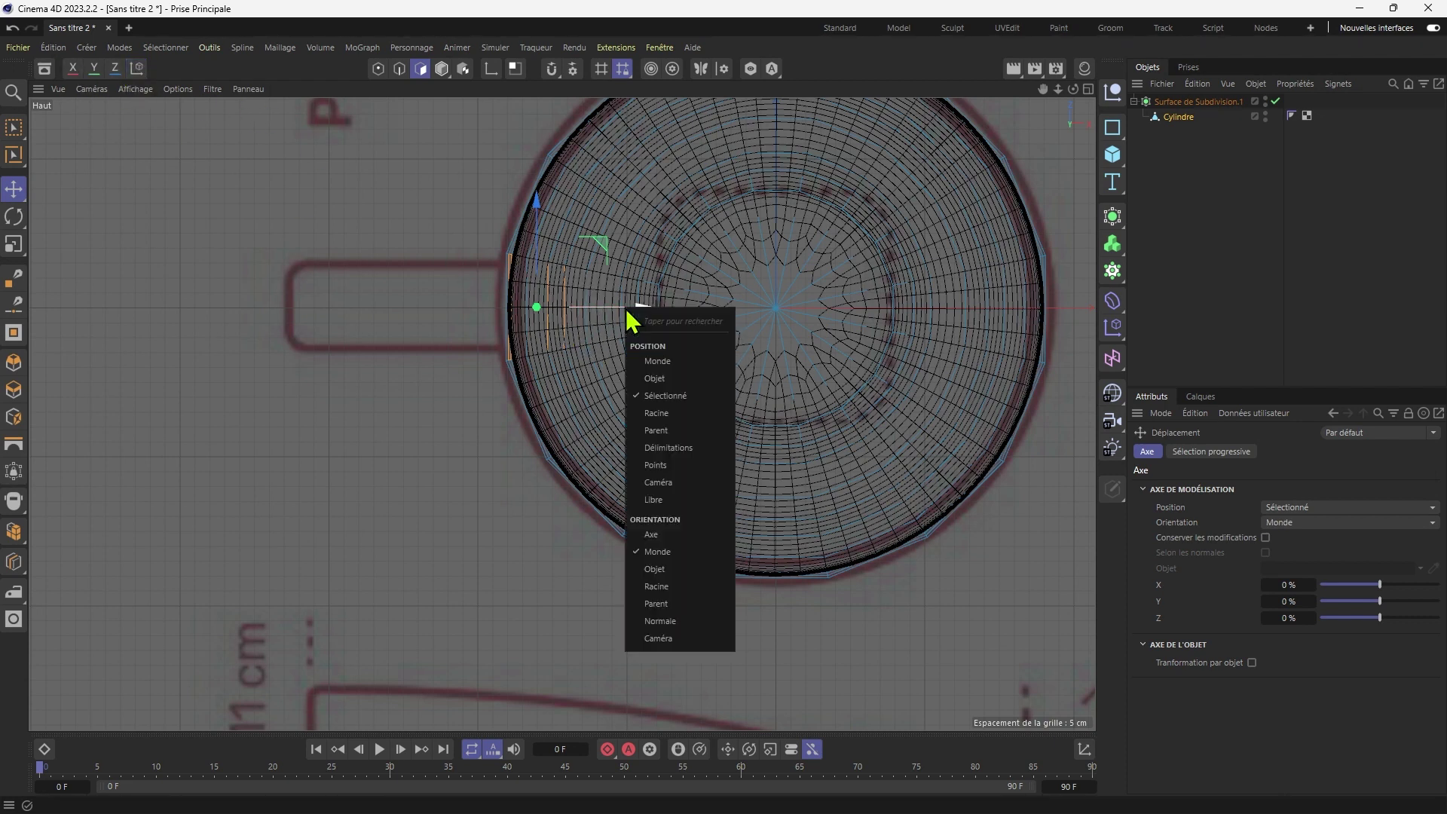
{"action": "left_click", "coordinate": [664, 535]}
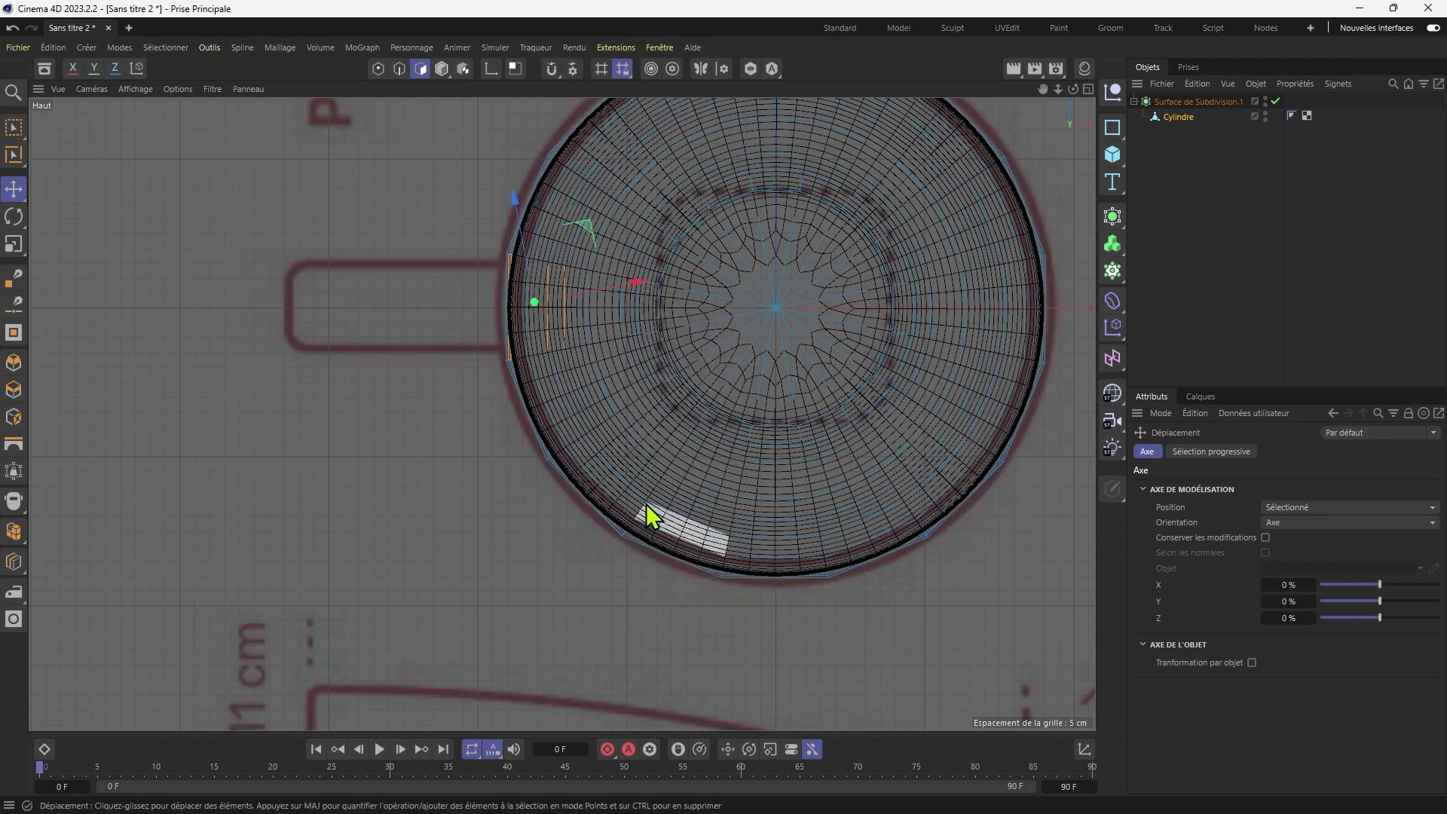
{"action": "right_click", "coordinate": [618, 285]}
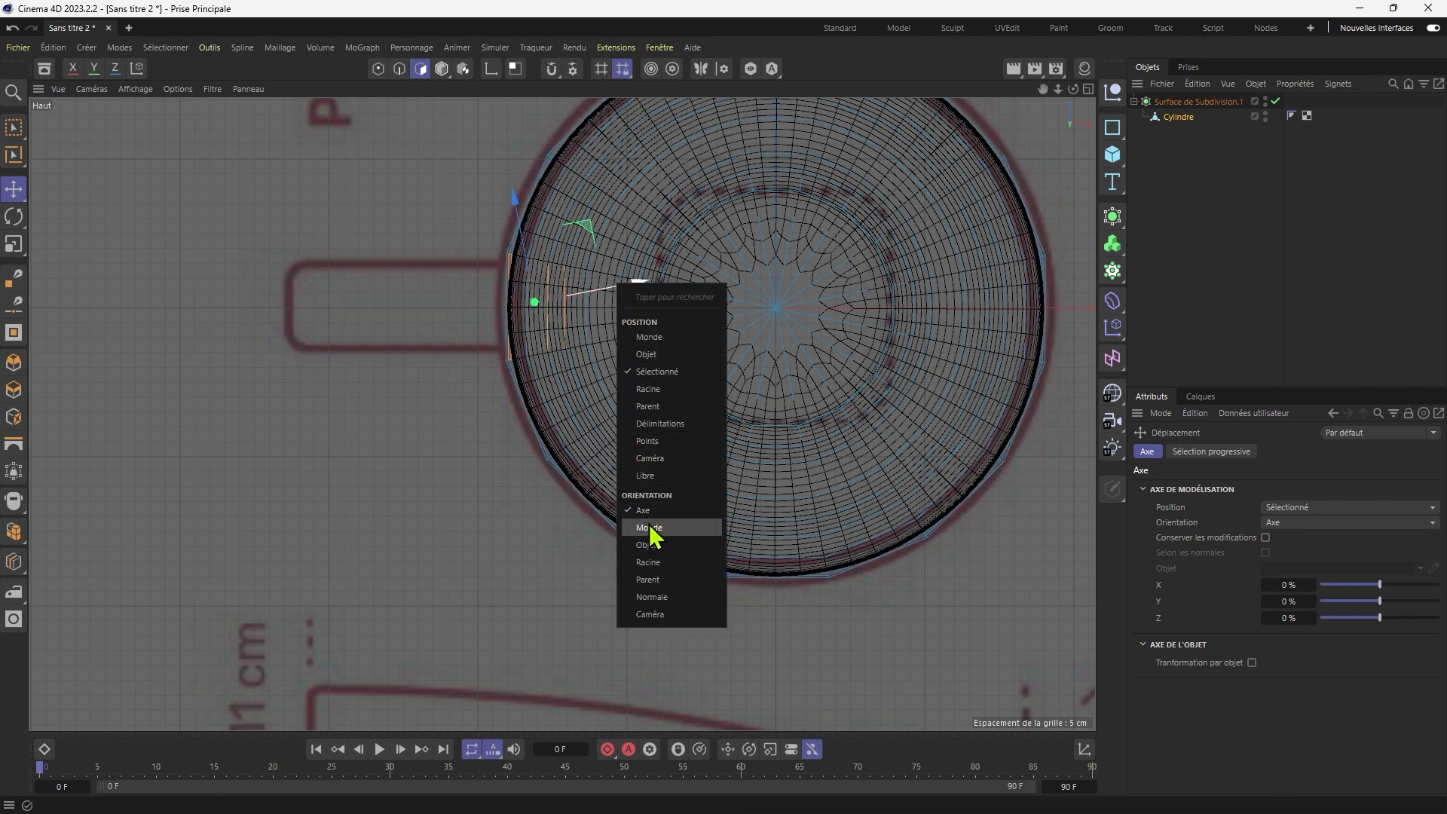
{"action": "left_click", "coordinate": [654, 547]}
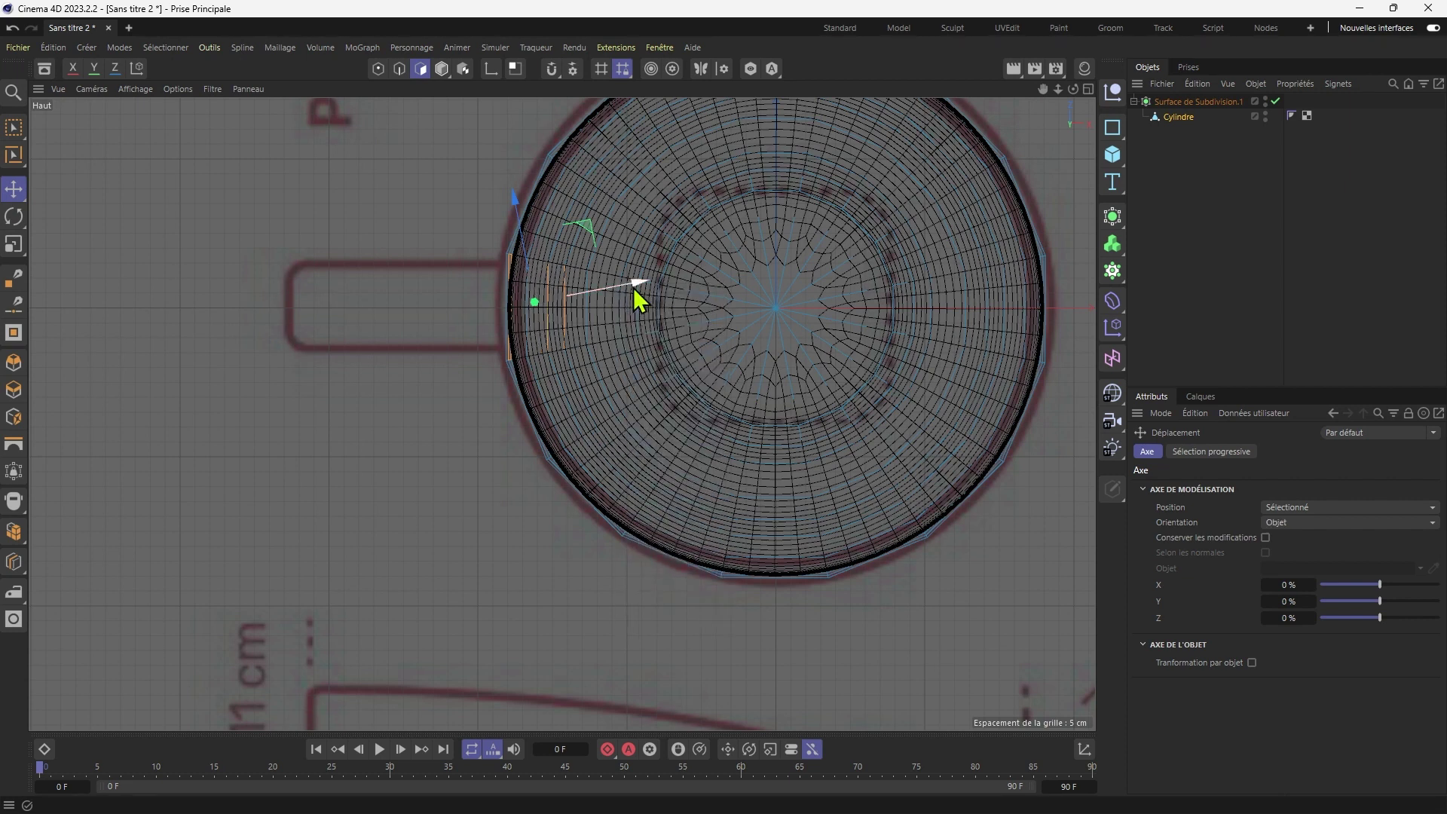
{"action": "right_click", "coordinate": [633, 287]}
{"action": "left_click", "coordinate": [659, 561]}
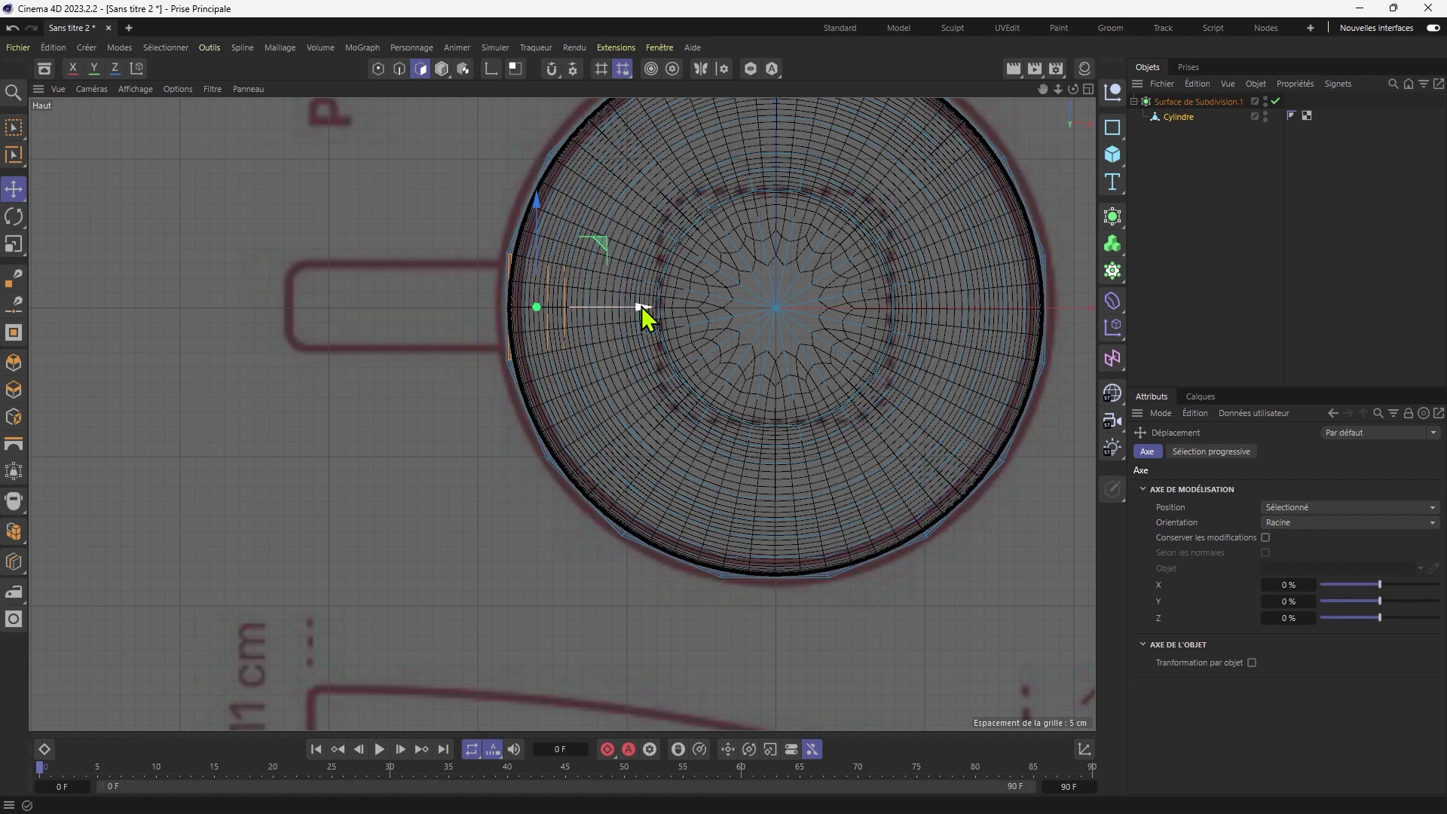
{"action": "right_click", "coordinate": [639, 306]}
{"action": "left_click", "coordinate": [693, 550]}
Try pulling the two selected polygons out toward the drawn handle along X, once extruded and once only moved, undoing each attempt.
{"action": "left_click_drag", "start_coordinate": [638, 305], "coordinate": [574, 300]}
{"action": "middle_click", "coordinate": [428, 374]}
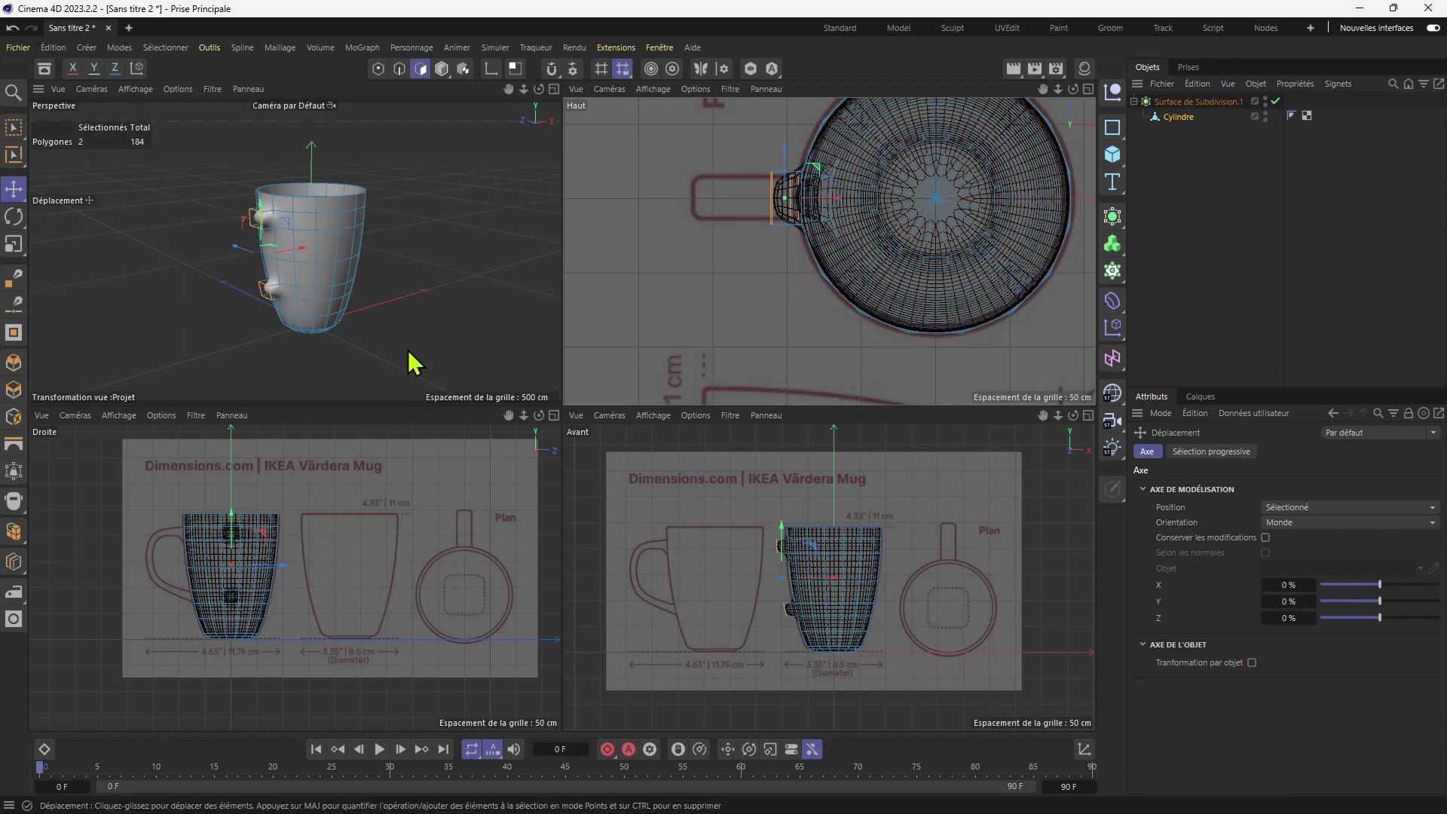
{"action": "middle_click", "coordinate": [789, 239]}
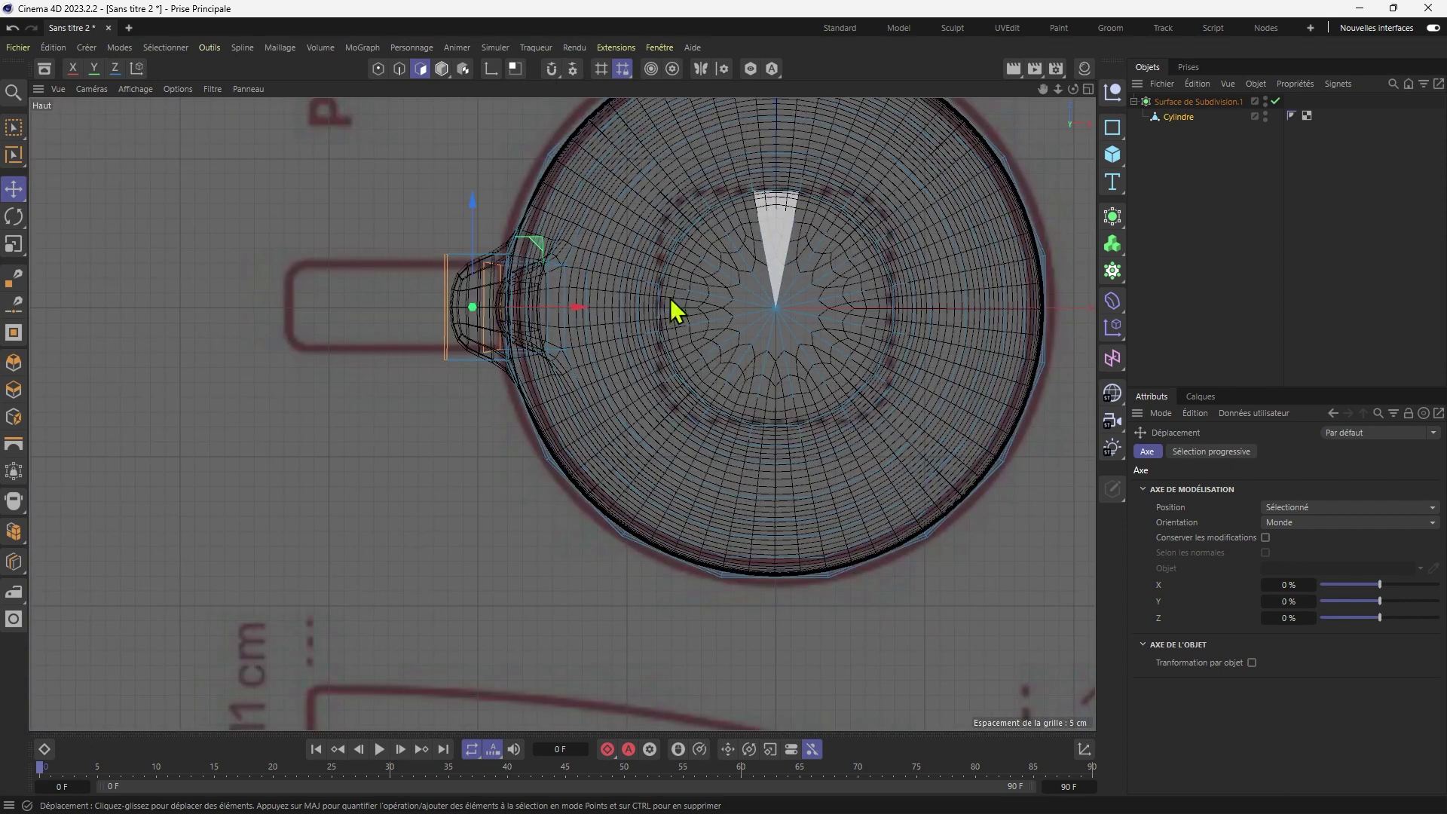
{"action": "key", "text": "ctrl+z"}
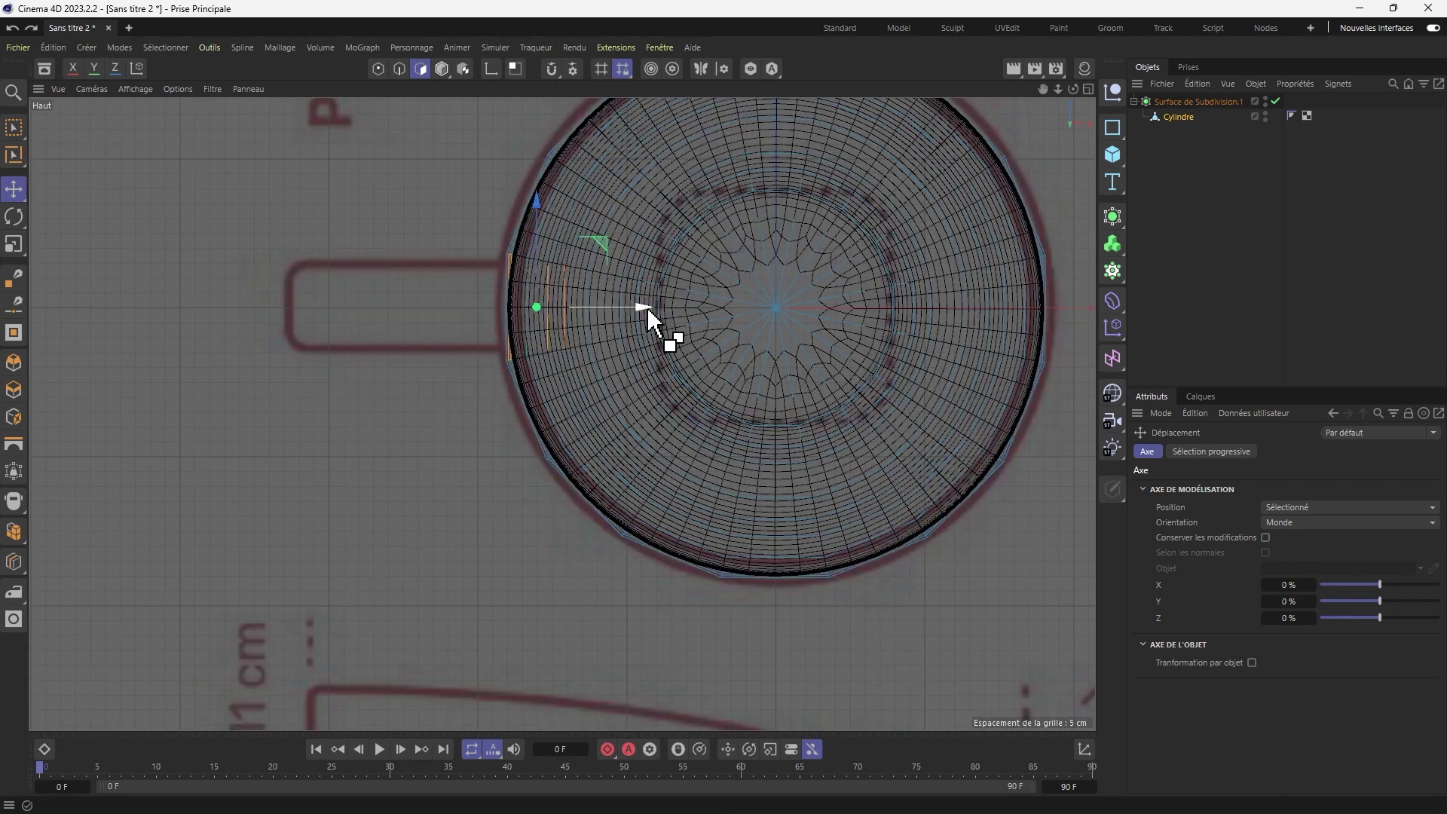
{"action": "left_click_drag", "start_coordinate": [646, 310], "coordinate": [600, 322]}
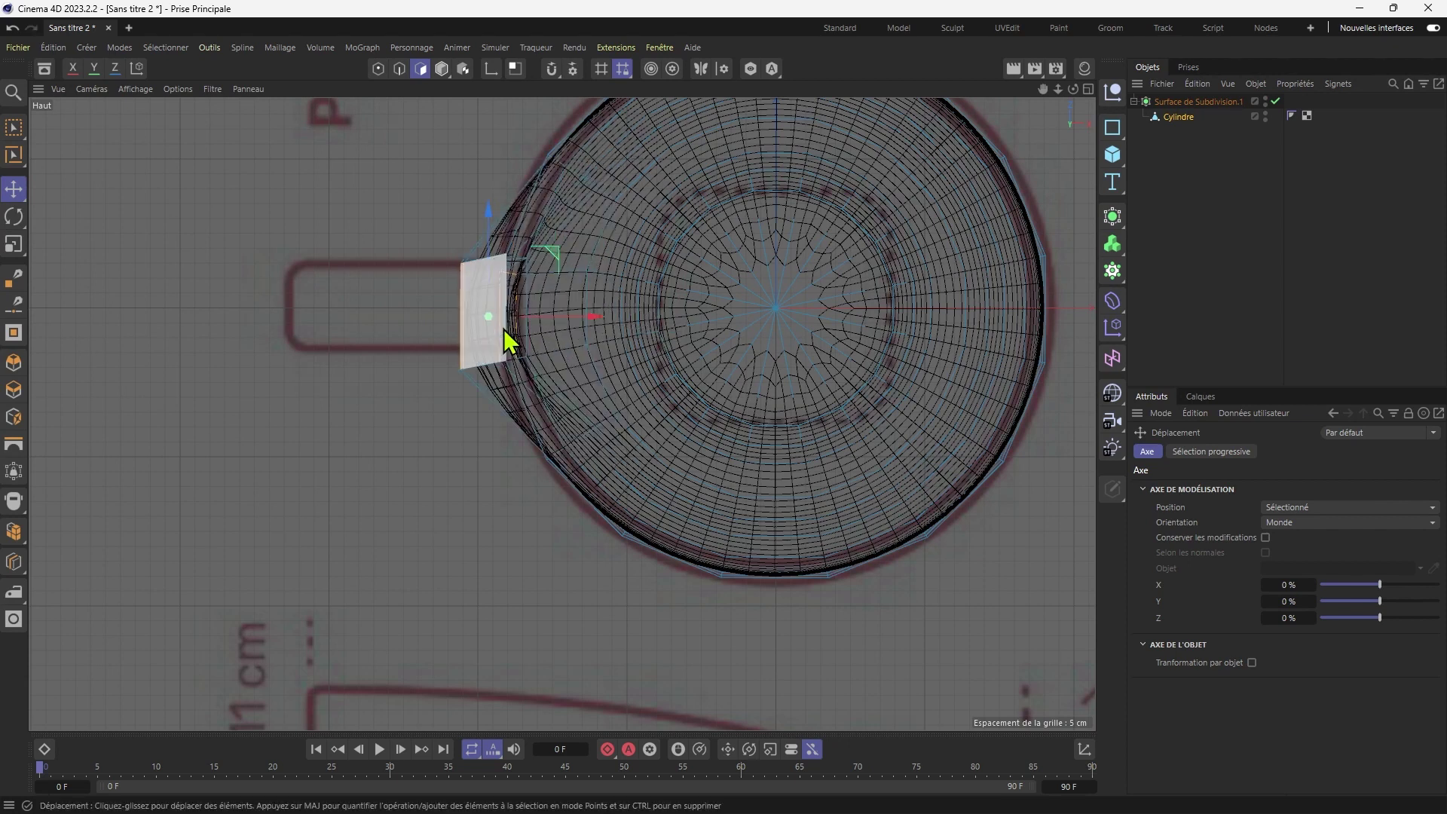
{"action": "key", "text": "ctrl+z"}
Extrude both selected polygons a short distance along world X toward the drawn handle, and check the stubs against the Droite drawing.
{"action": "left_click_drag", "start_coordinate": [641, 310], "coordinate": [614, 317]}
{"action": "middle_click", "coordinate": [403, 325]}
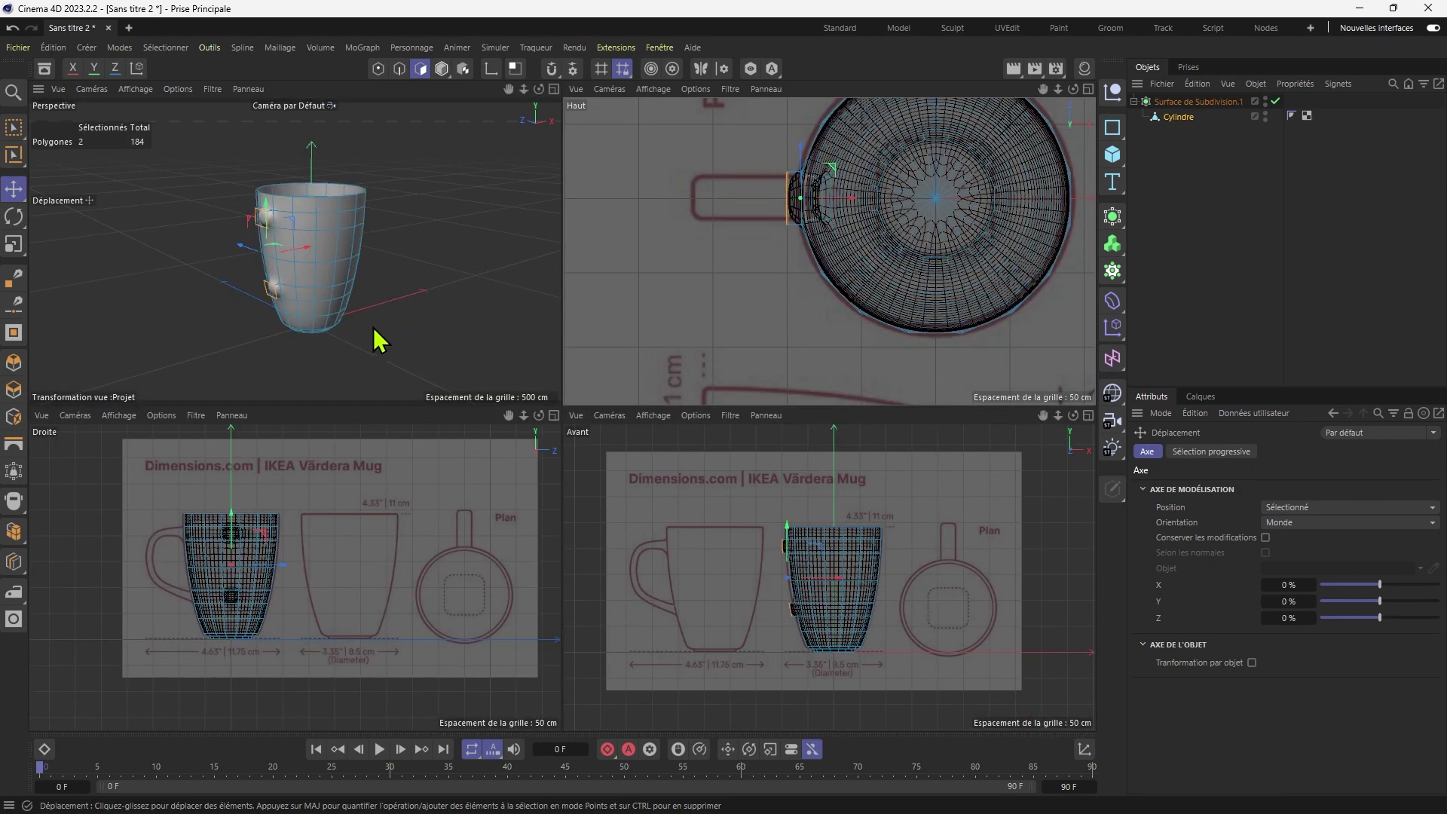
{"action": "middle_click", "coordinate": [407, 472]}
{"action": "middle_click", "coordinate": [735, 264]}
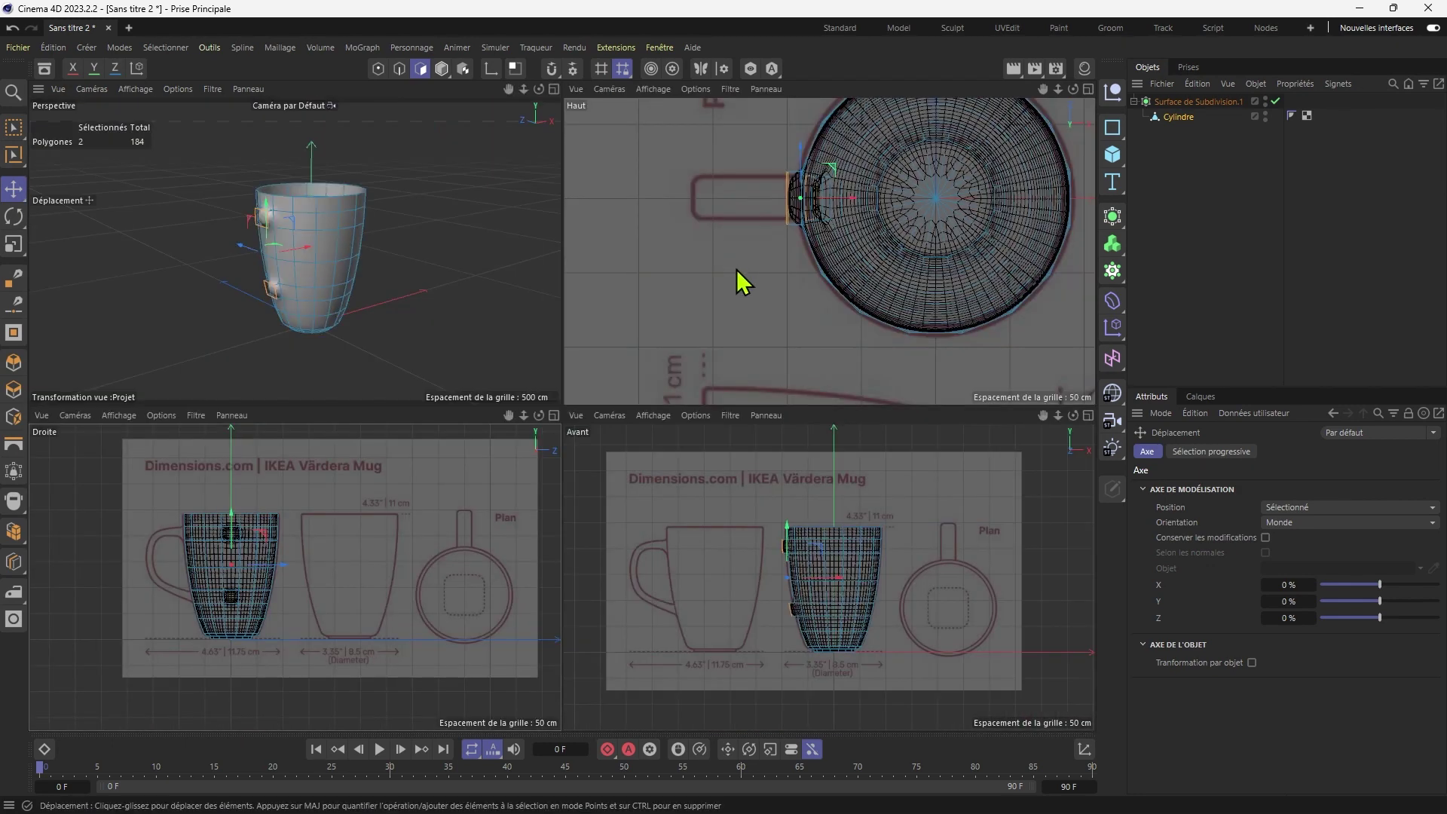
{"action": "middle_click", "coordinate": [410, 481]}
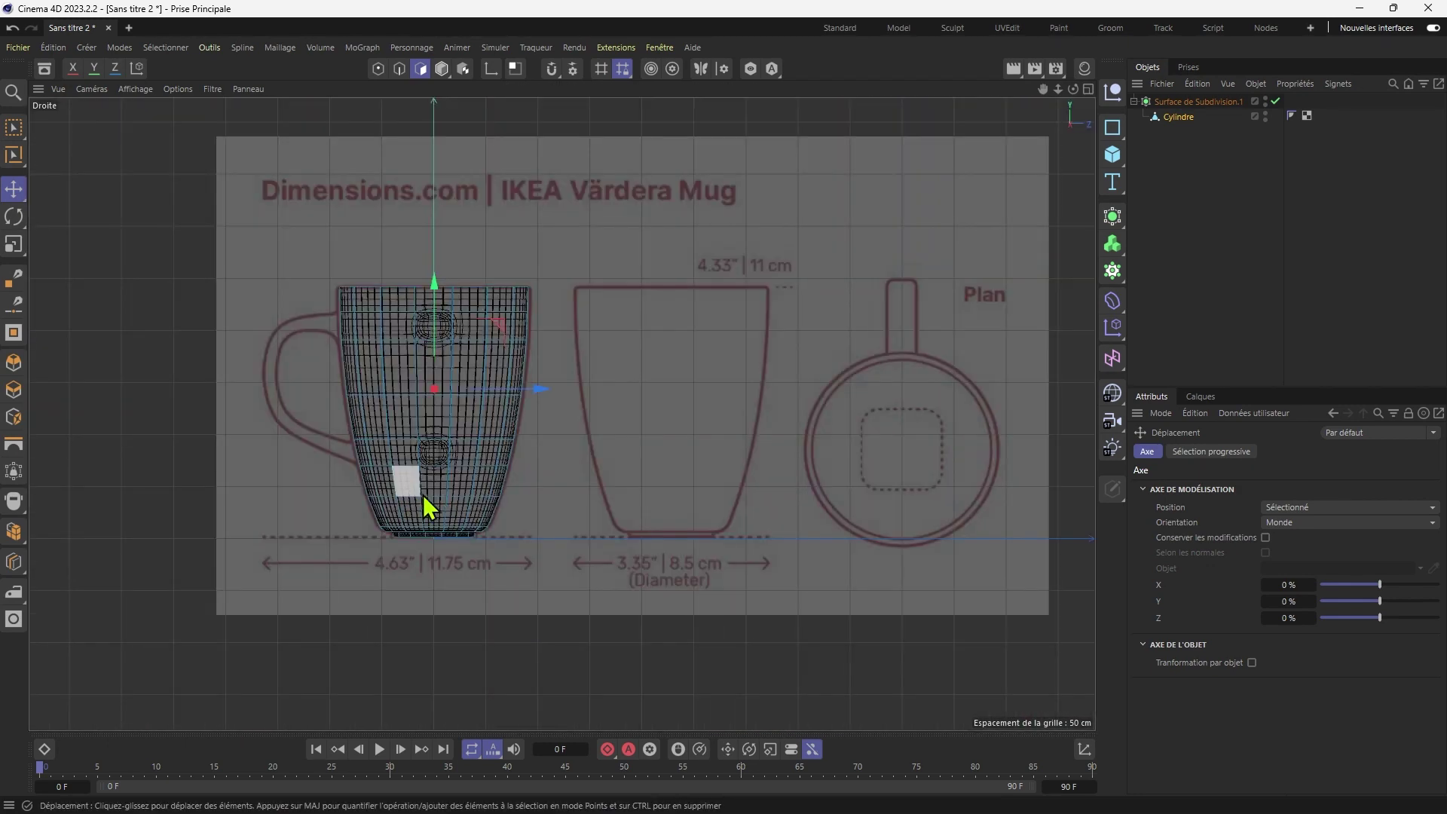
Rotate Cylindre about 90° in model mode so both stubs face the handle drawn in the Droite view, and open the attribute mode list.
{"action": "middle_click", "coordinate": [244, 211]}
{"action": "middle_click_drag", "start_coordinate": [916, 241], "coordinate": [807, 300]}
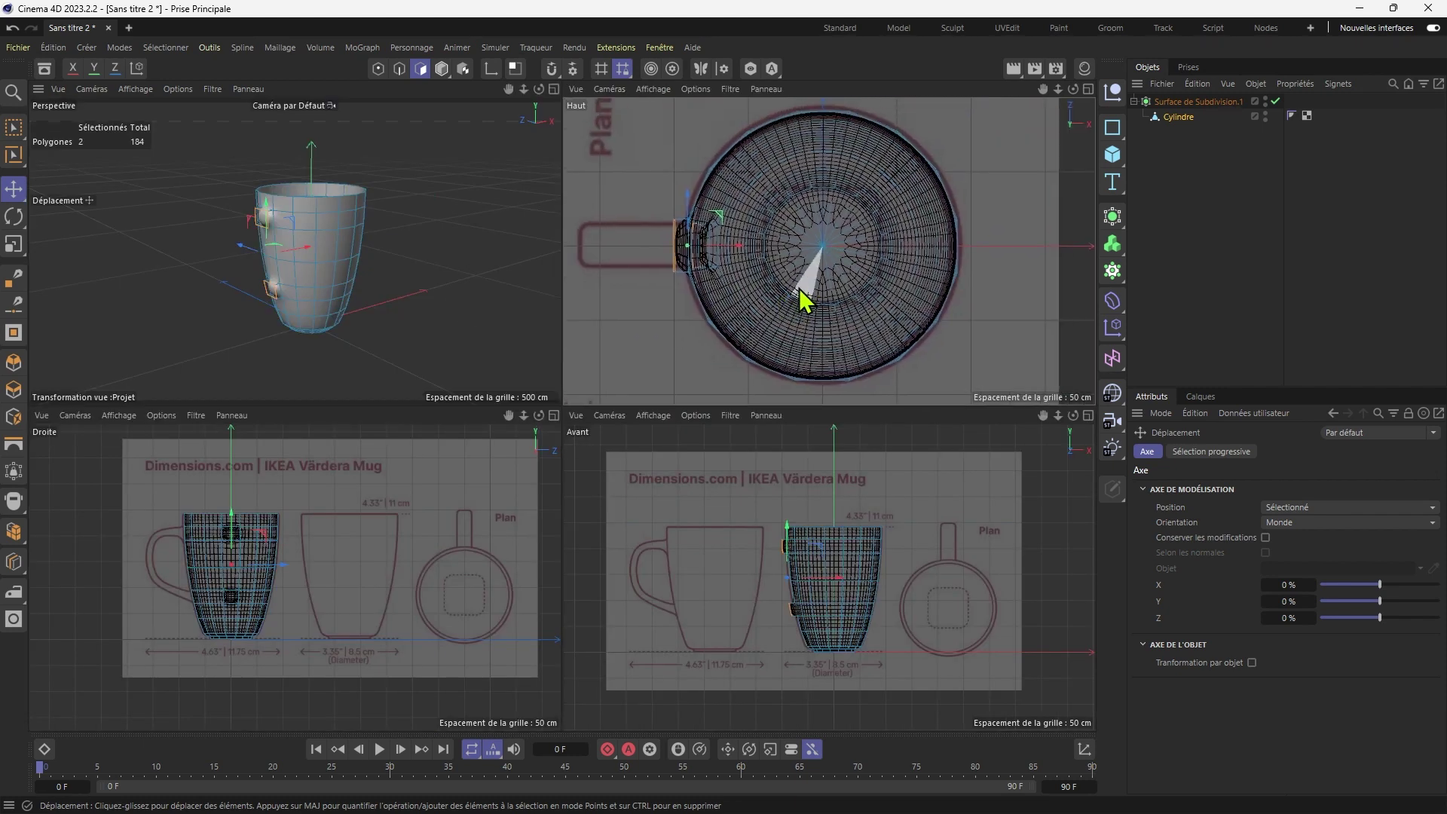
{"action": "left_click", "coordinate": [441, 69]}
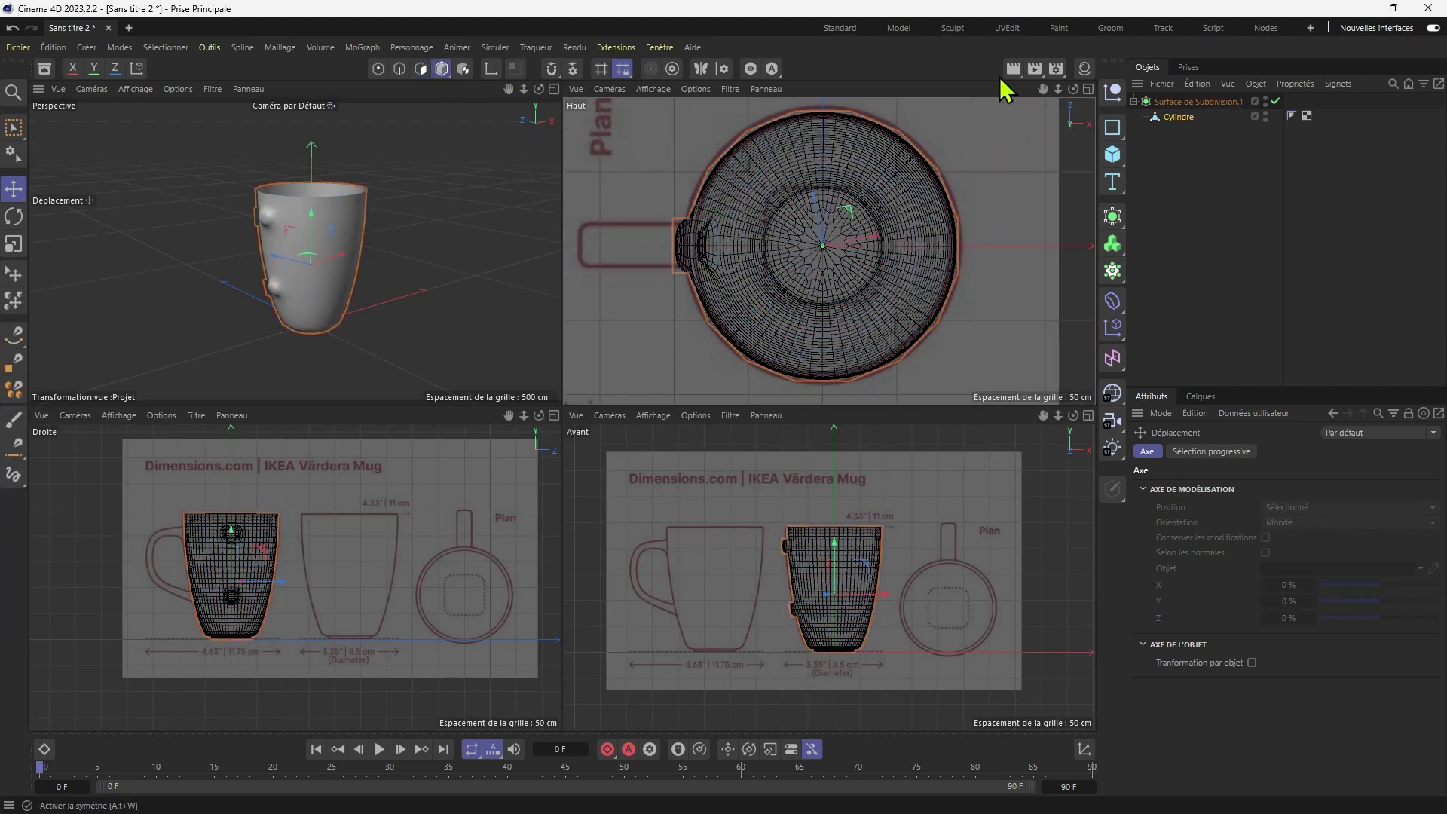
{"action": "key", "text": "r"}
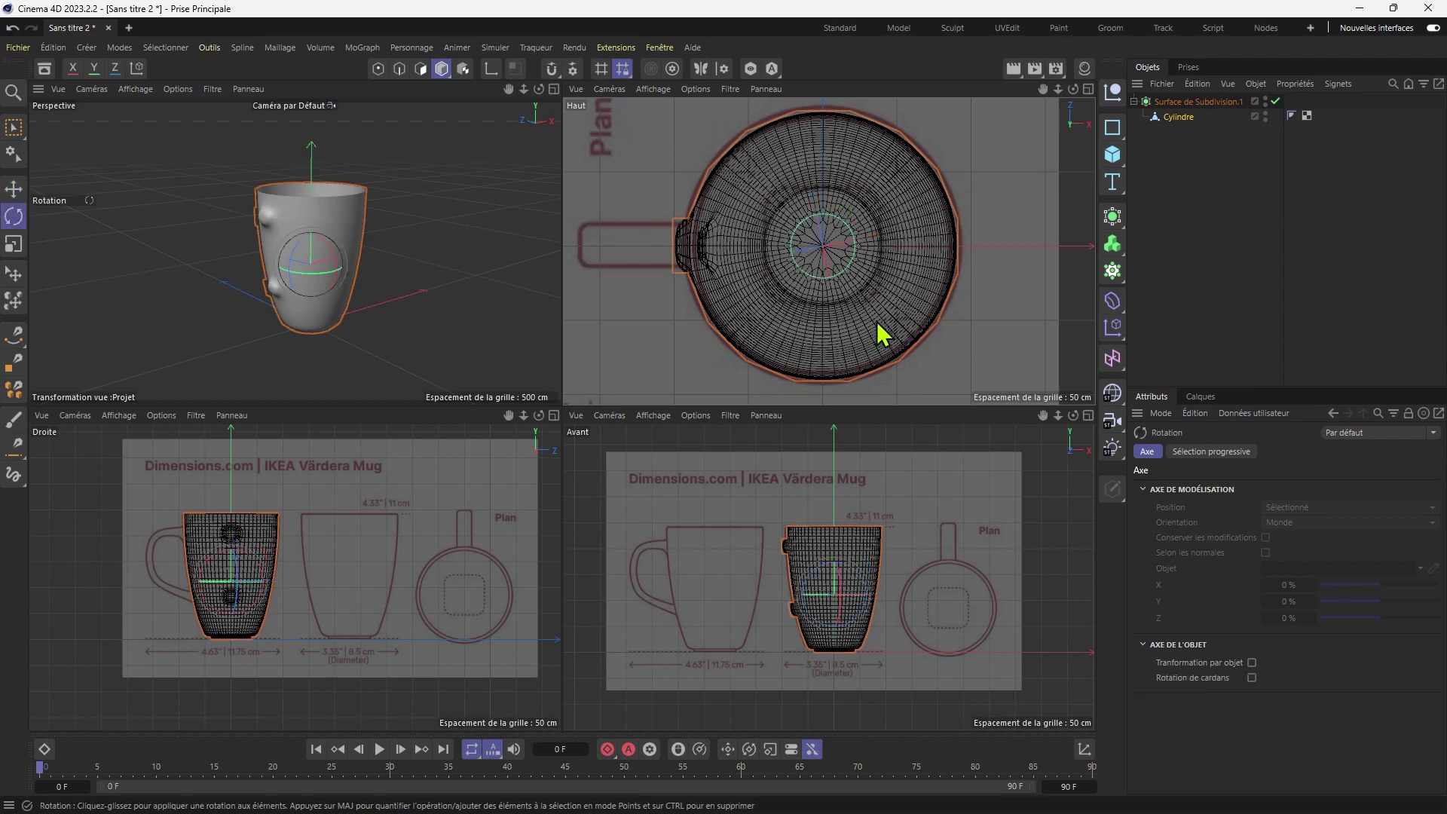
{"action": "left_click_drag", "start_coordinate": [855, 279], "coordinate": [948, 115]}
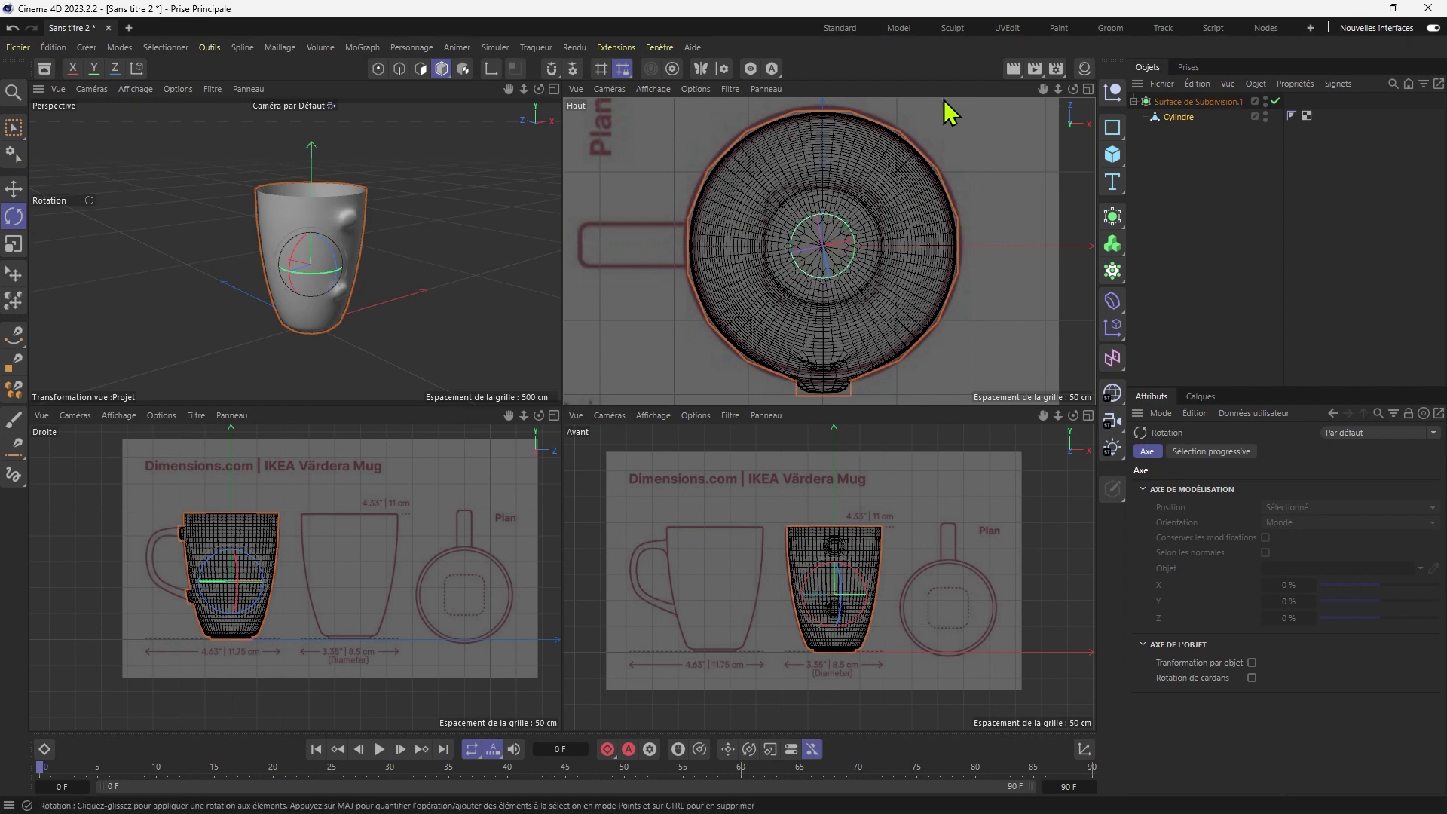
{"action": "middle_click", "coordinate": [891, 261]}
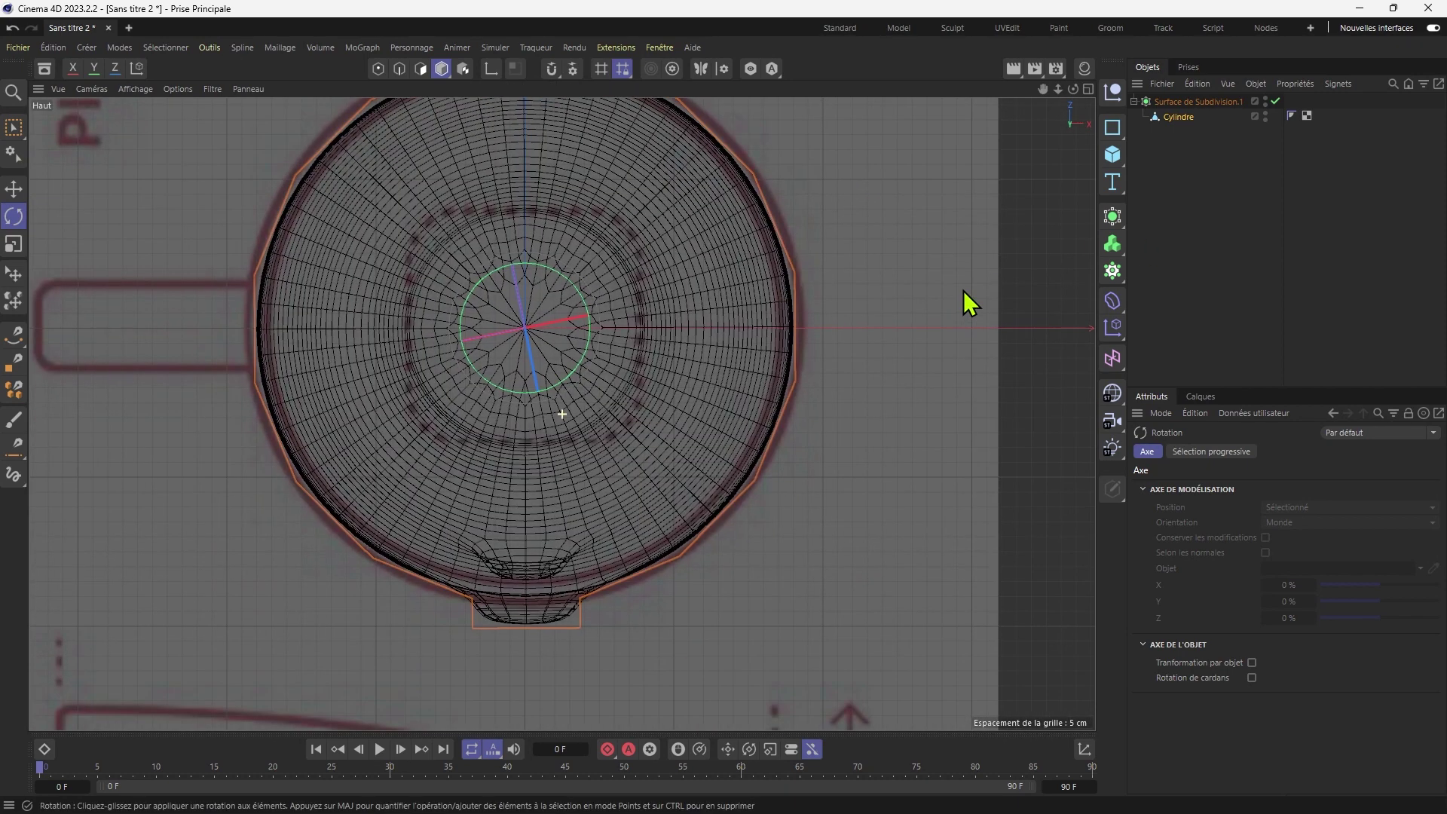
{"action": "left_click", "coordinate": [1164, 414]}
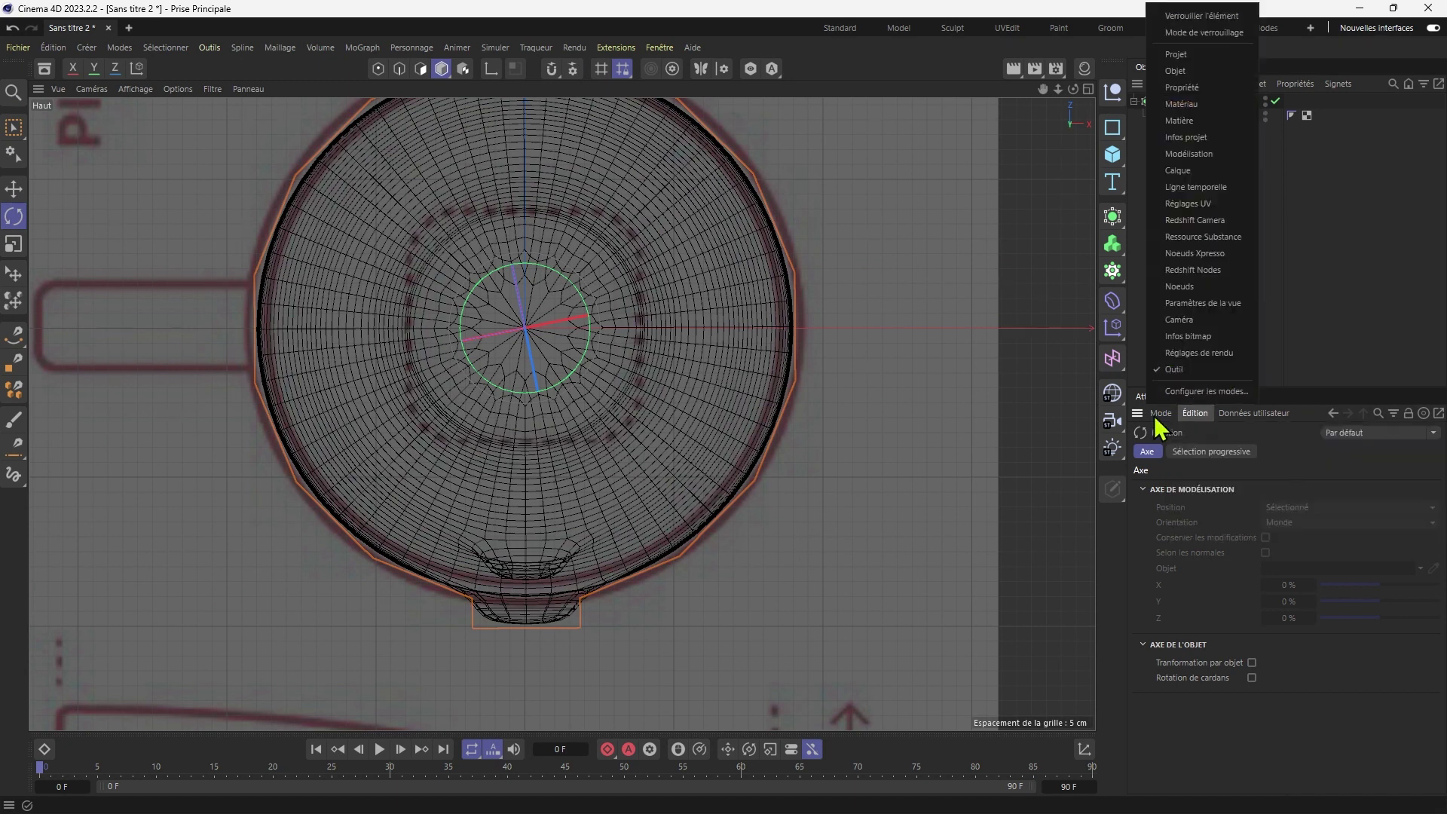
Set the top view's background image to a rotation of -180° and offsets of X 258 and Y -71, aligning its plan drawing with the mug.
{"action": "left_click", "coordinate": [1161, 414]}
{"action": "left_click", "coordinate": [1165, 416]}
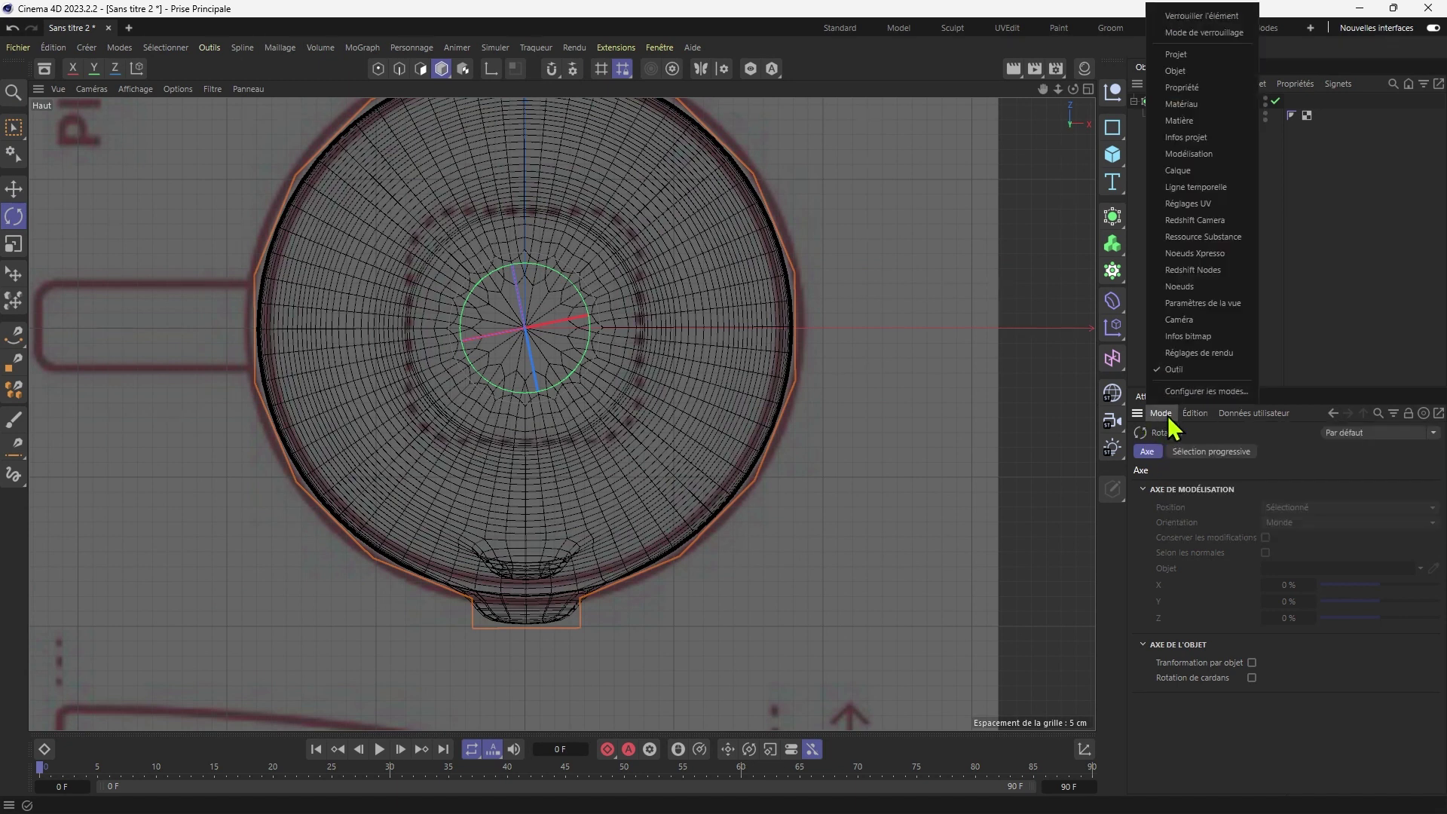
{"action": "left_click", "coordinate": [1183, 302]}
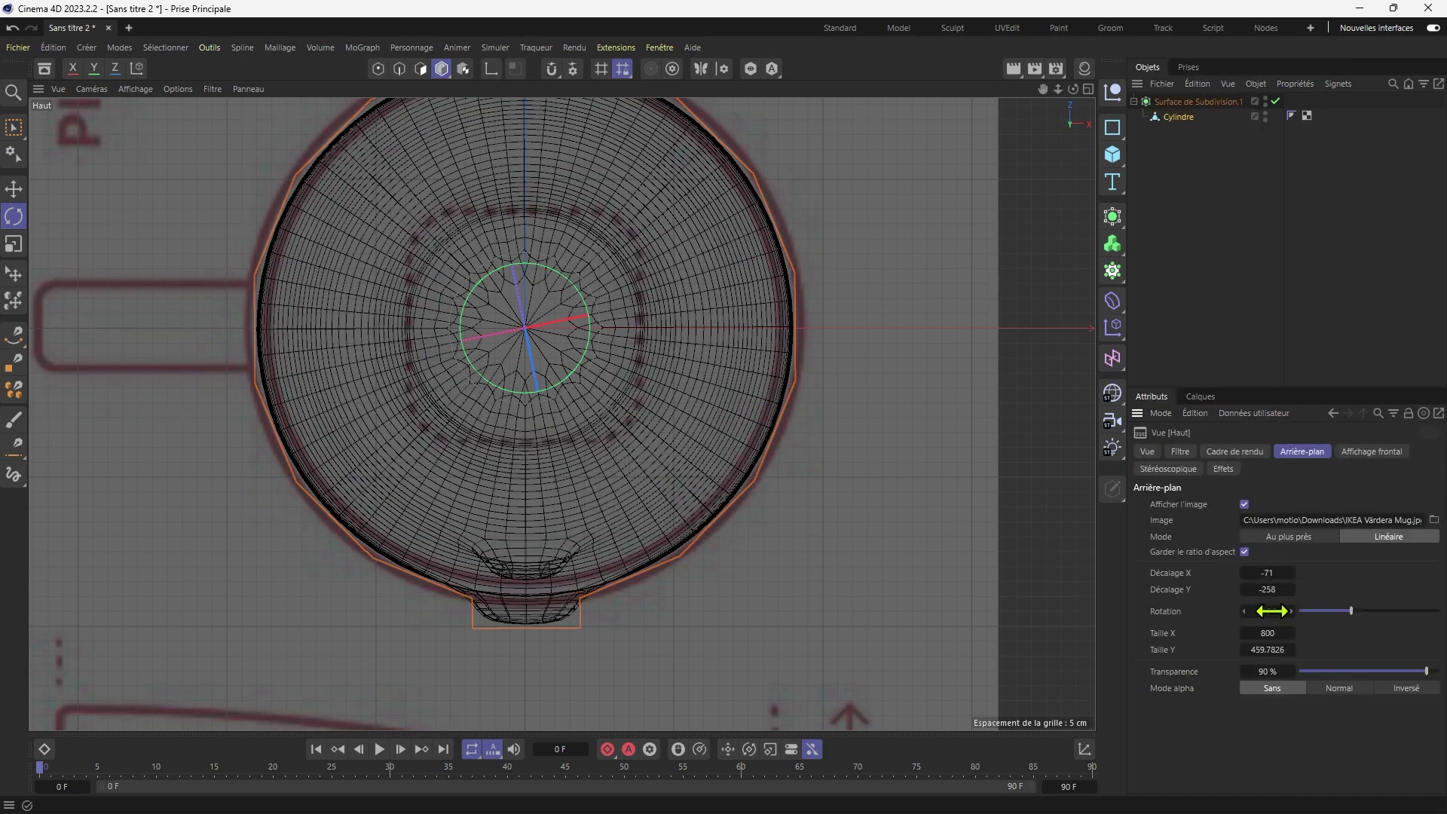
{"action": "left_click_drag", "start_coordinate": [1291, 611], "coordinate": [1236, 611]}
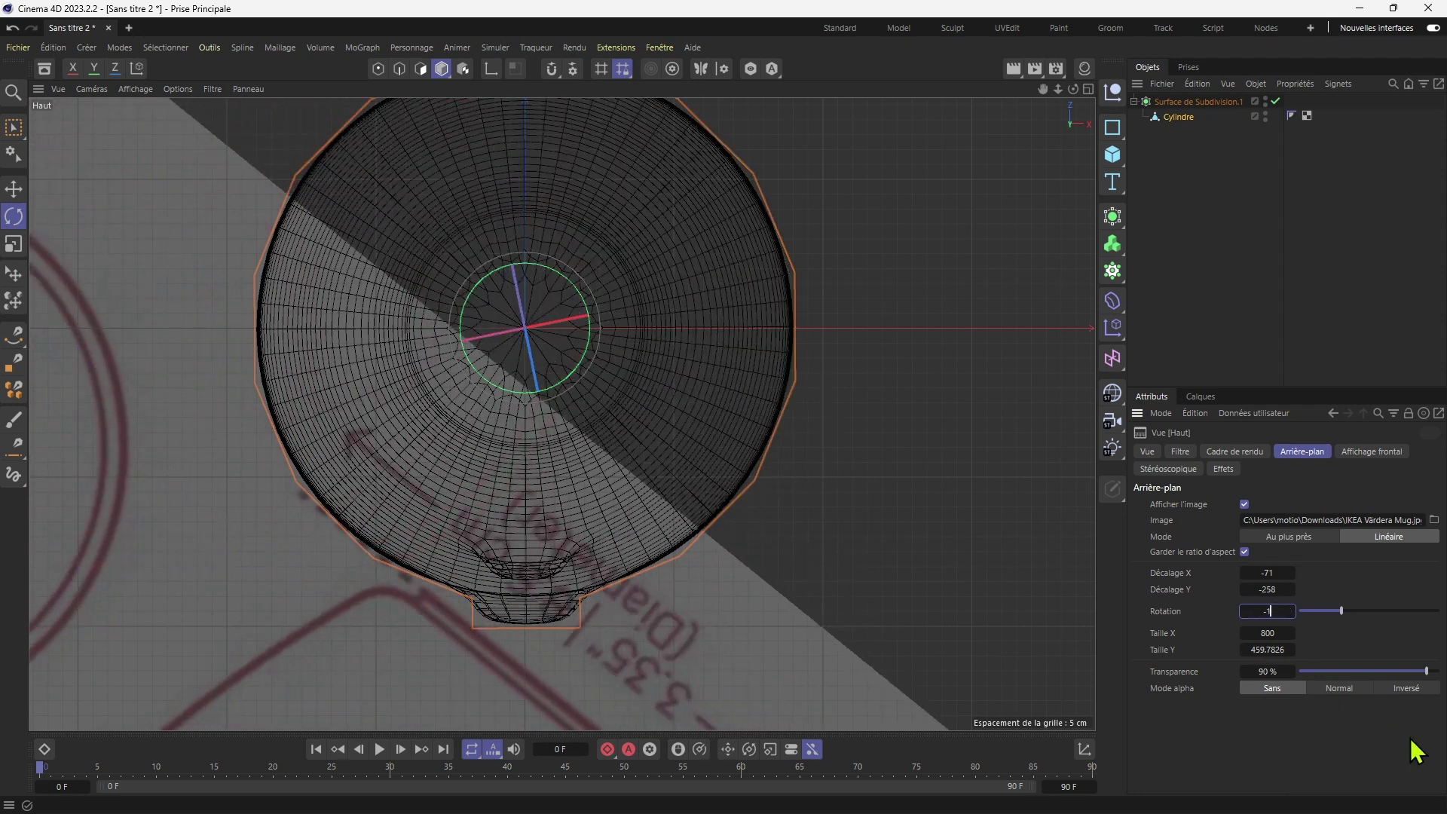
{"action": "scroll", "coordinate": [468, 555], "scroll_direction": "down", "scroll_amount": 8}
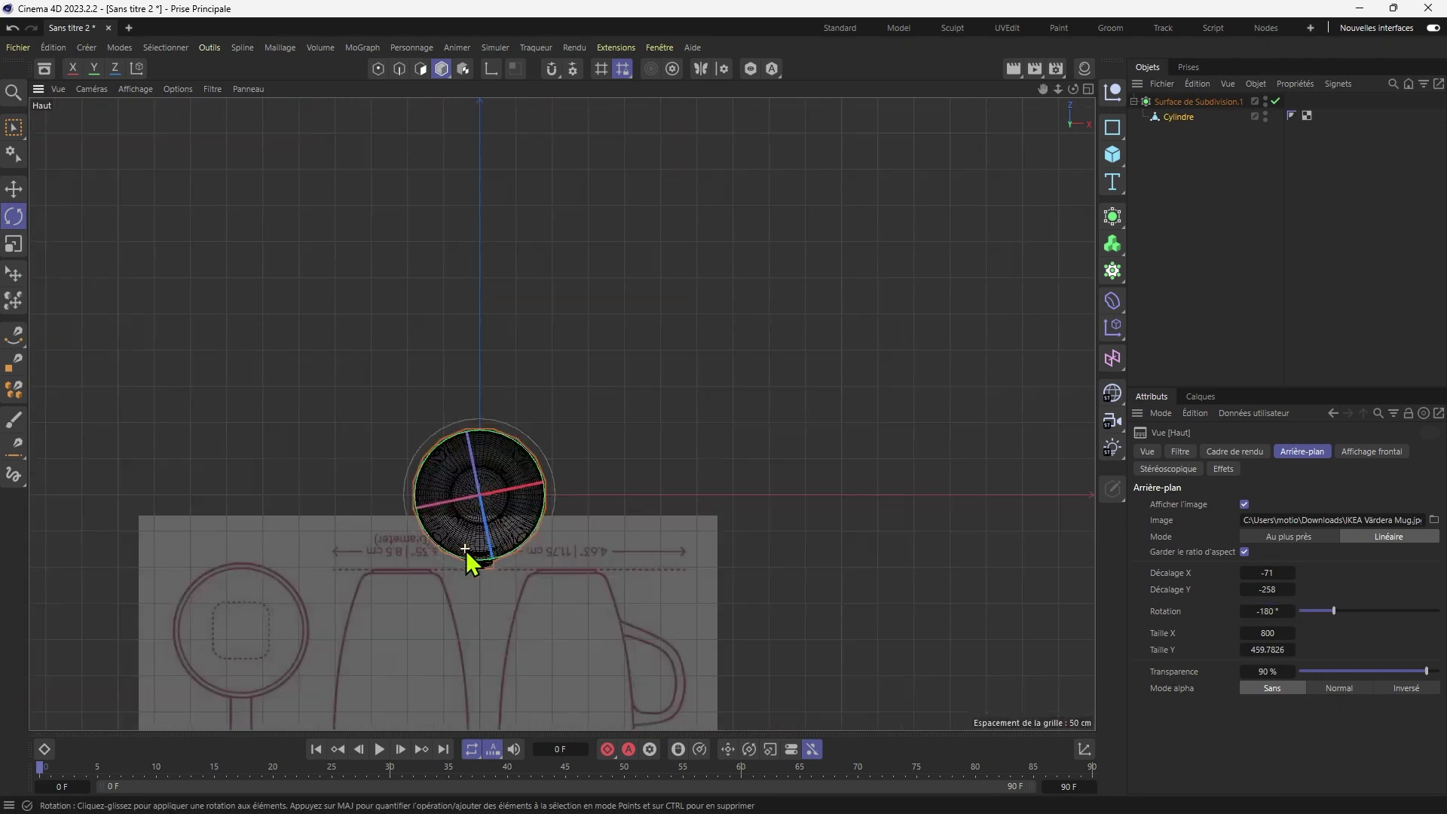
{"action": "middle_click_drag", "start_coordinate": [554, 584], "coordinate": [501, 517]}
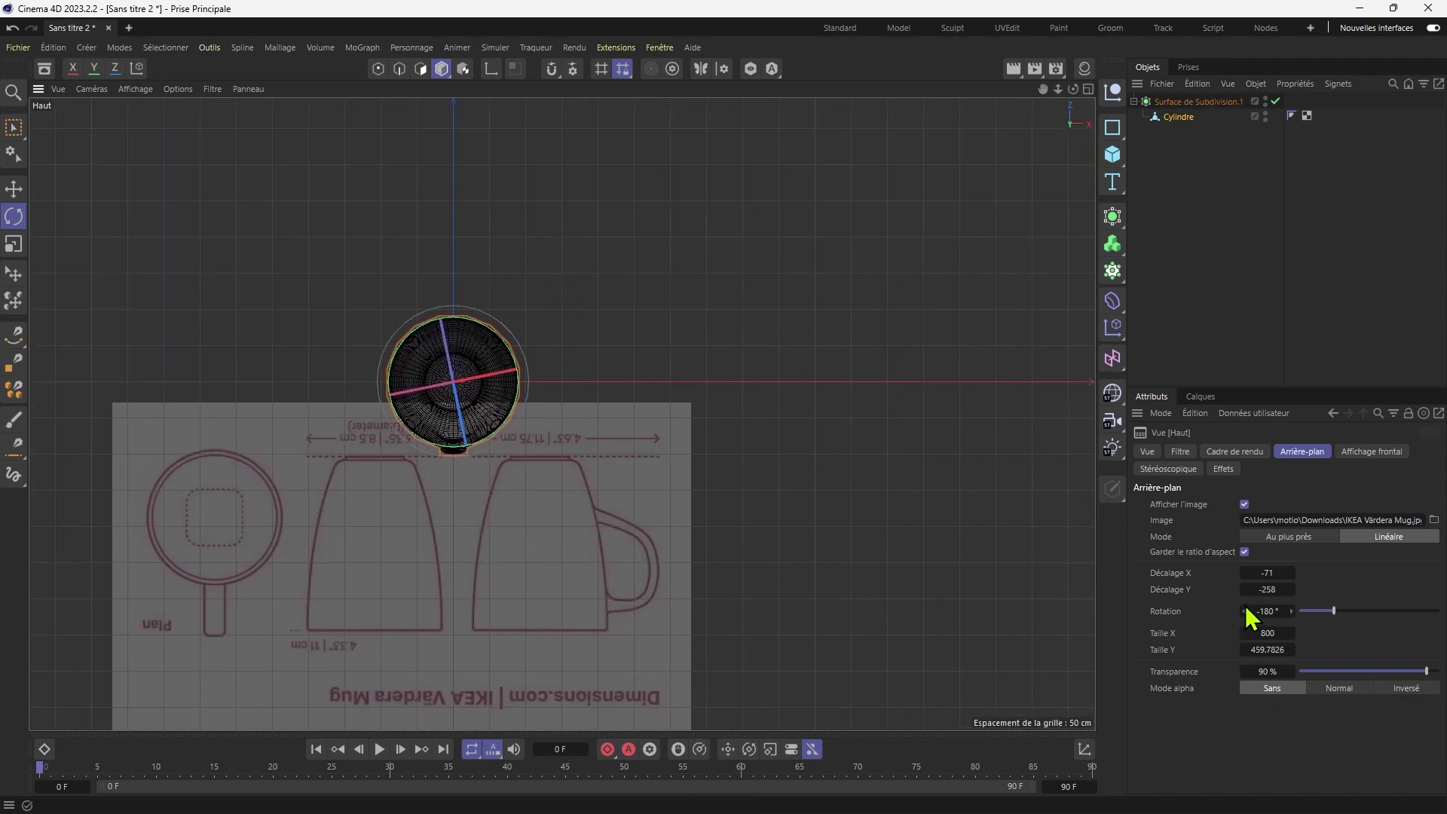
{"action": "left_click_drag", "start_coordinate": [1274, 568], "coordinate": [1238, 590]}
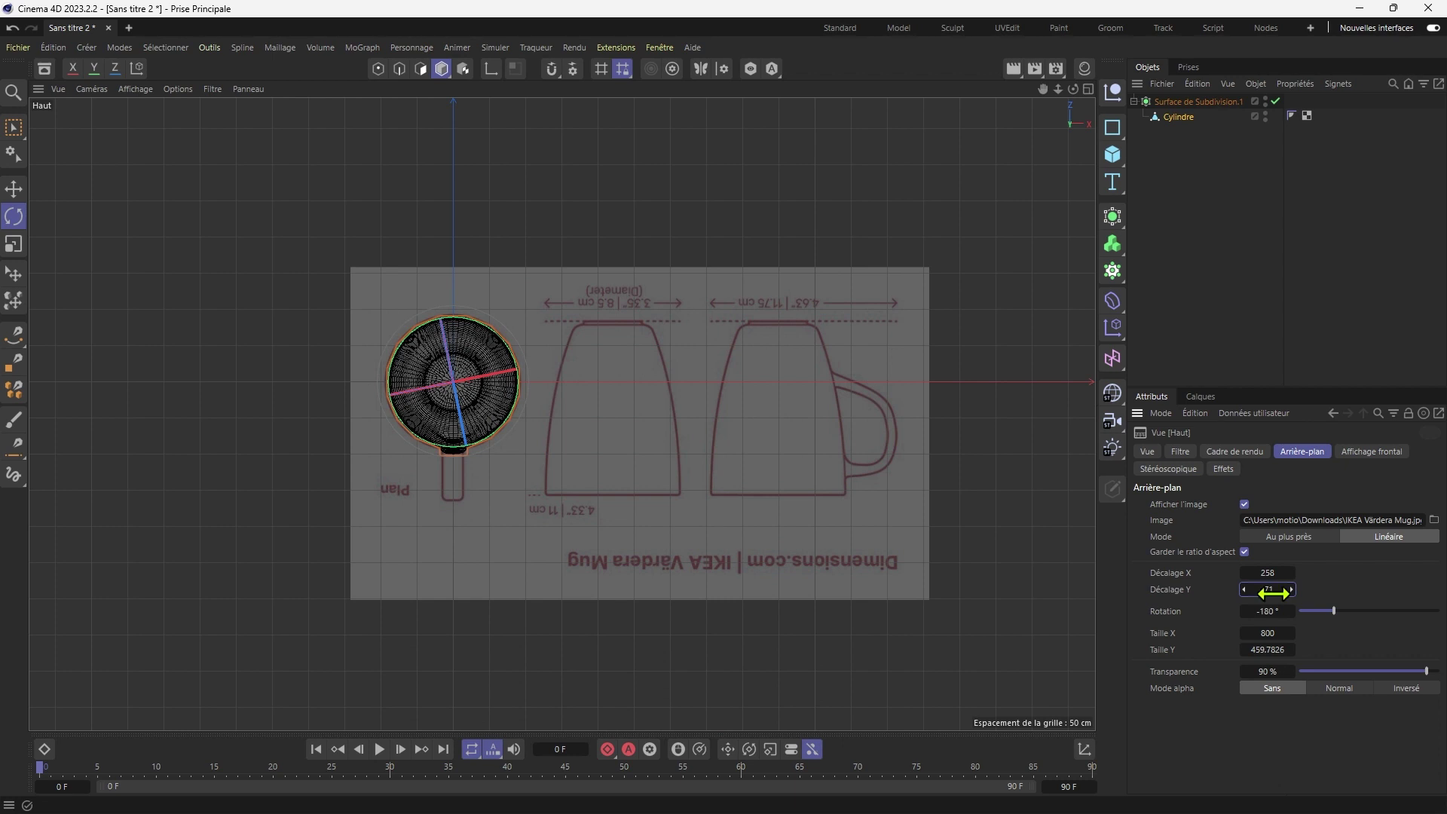
In the right view, select the lower handle stub's end polygon in polygon mode and rotate it to match the handle outline.
{"action": "middle_click", "coordinate": [746, 559]}
{"action": "middle_click", "coordinate": [356, 536]}
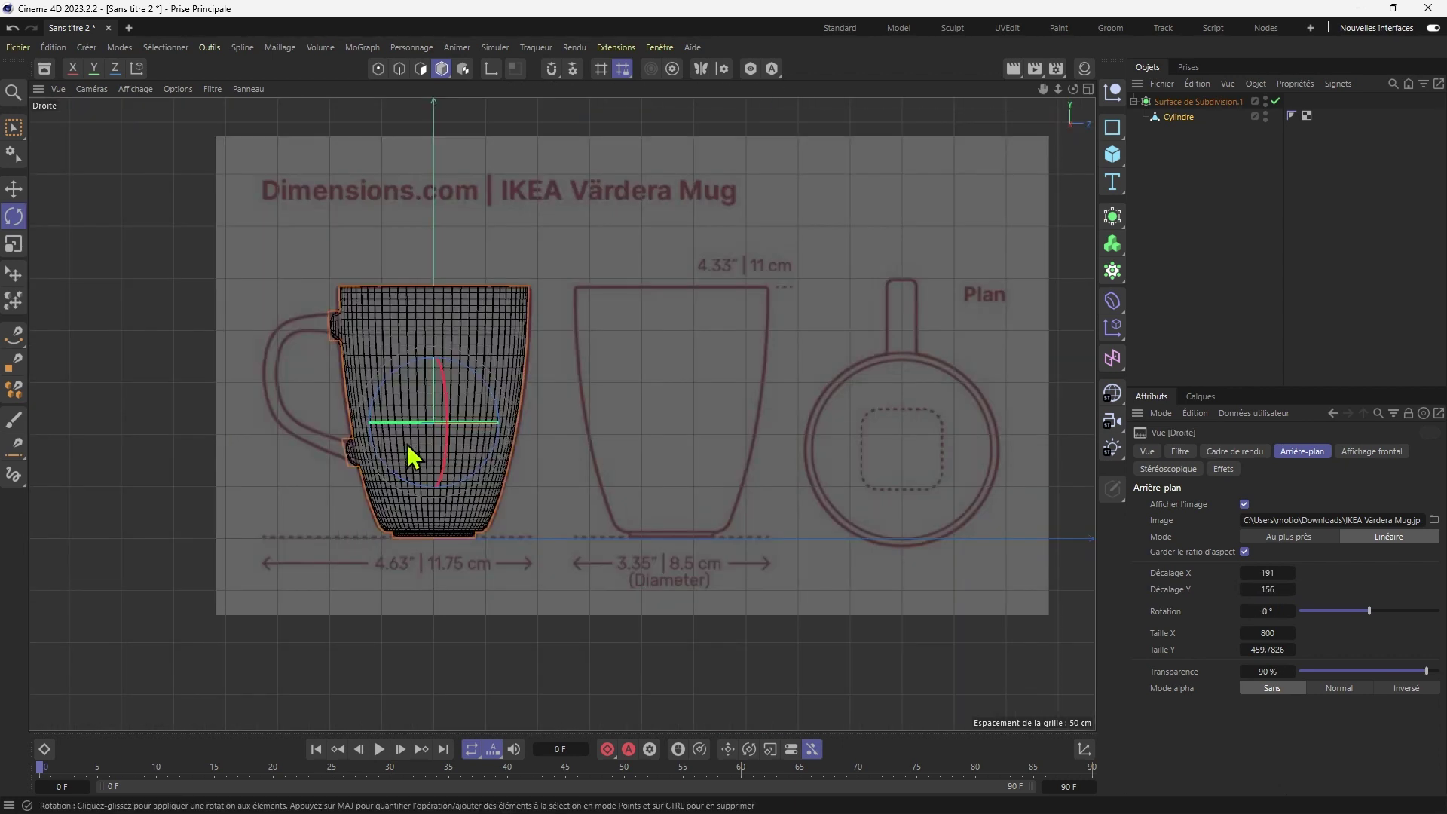
{"action": "left_click", "coordinate": [423, 71]}
{"action": "scroll", "coordinate": [270, 419], "scroll_direction": "up", "scroll_amount": 5}
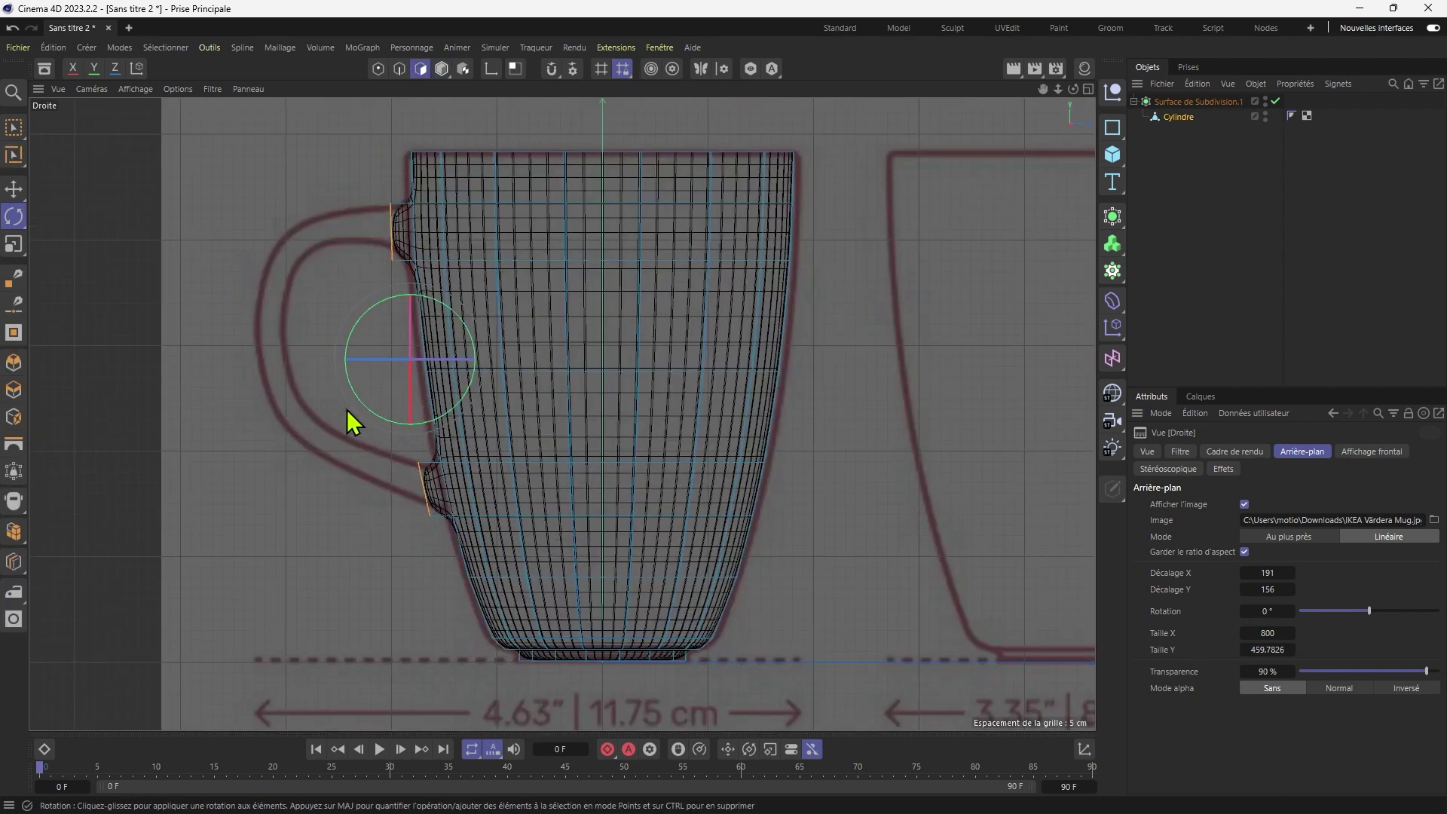
{"action": "middle_click_drag", "start_coordinate": [374, 377], "coordinate": [323, 380], "text": "alt"}
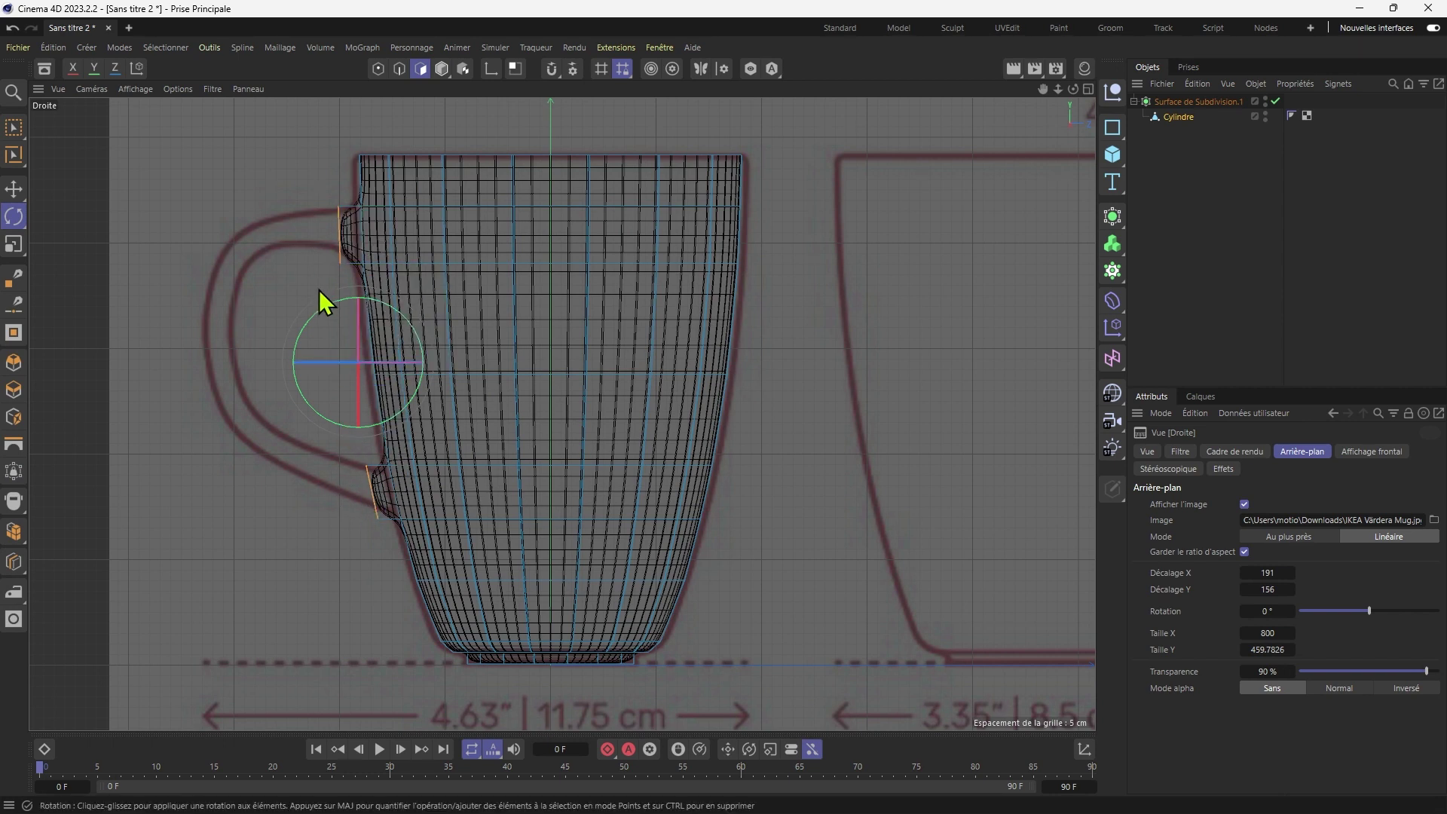
{"action": "left_click", "coordinate": [14, 128]}
{"action": "left_click_drag", "start_coordinate": [336, 444], "coordinate": [373, 537]}
{"action": "key", "text": "r"}
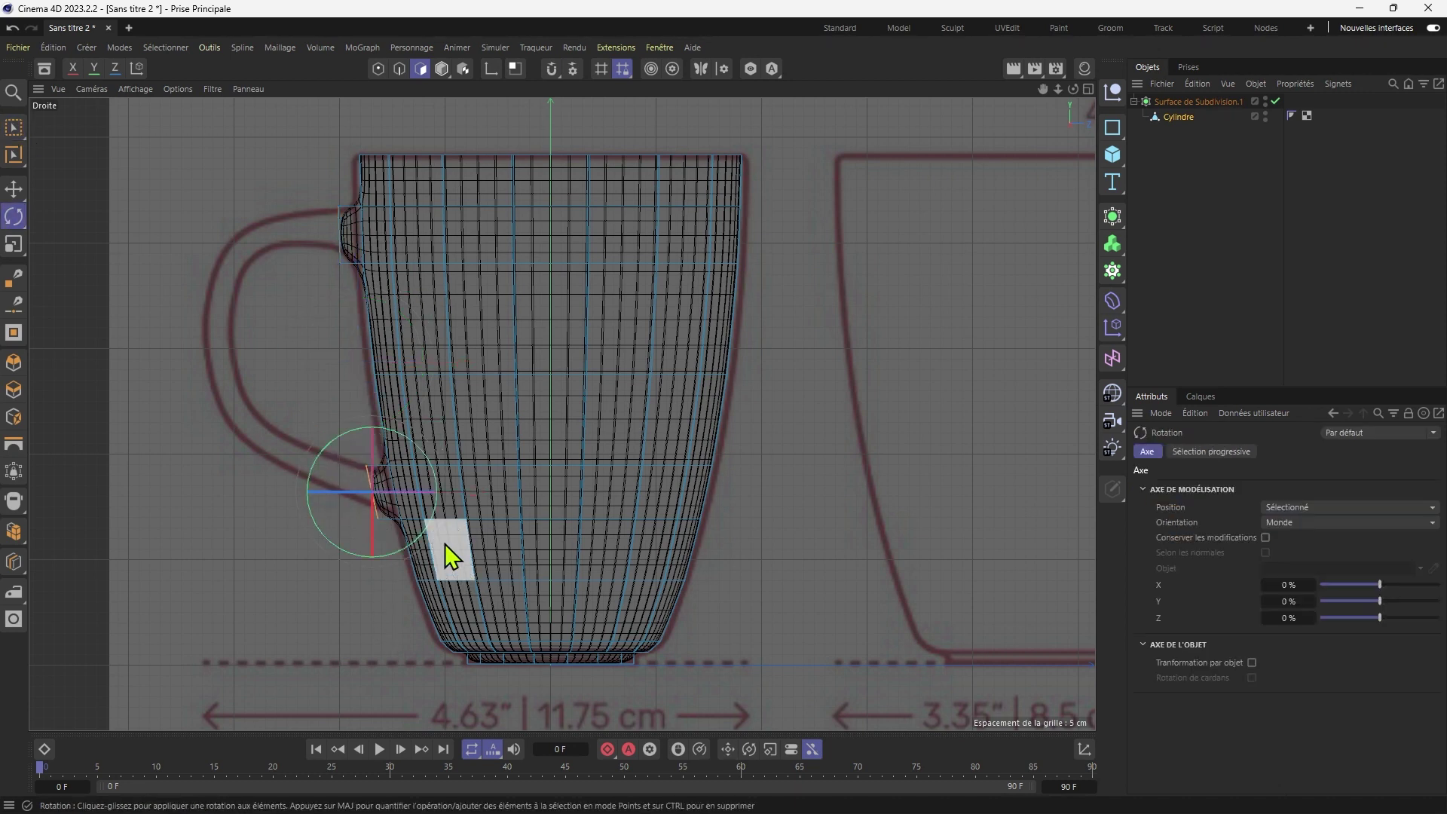
{"action": "left_click_drag", "start_coordinate": [435, 473], "coordinate": [461, 498]}
Scale down the lower stub's end polygon vertically and move it up to fit the blueprint's handle thickness.
{"action": "key", "text": "t"}
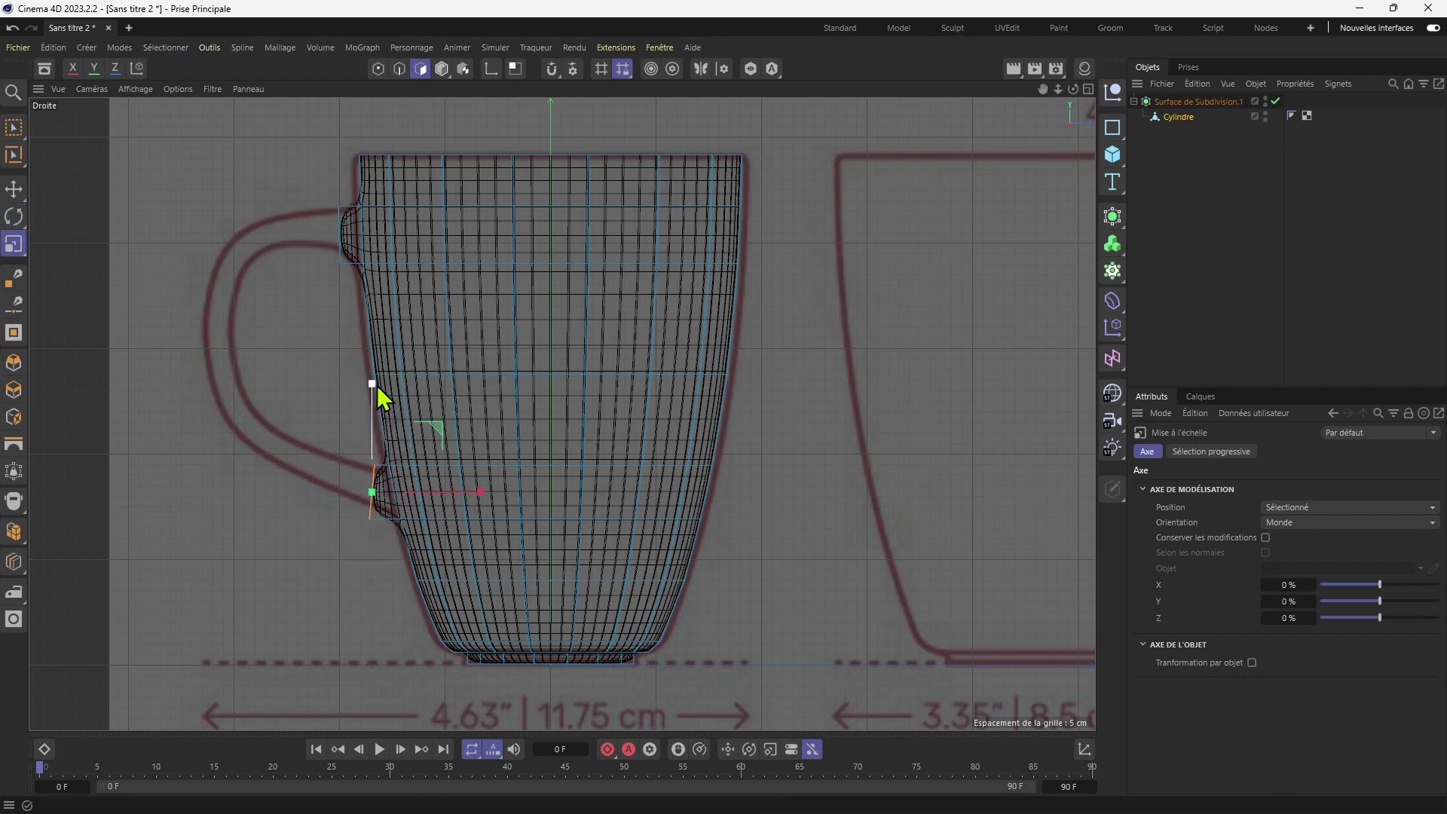
{"action": "mouse_move", "coordinate": [377, 386]}
{"action": "left_mouse_down"}
{"action": "mouse_move", "coordinate": [388, 422]}
{"action": "mouse_move", "coordinate": [376, 413]}
{"action": "left_mouse_up"}
{"action": "key", "text": "e"}
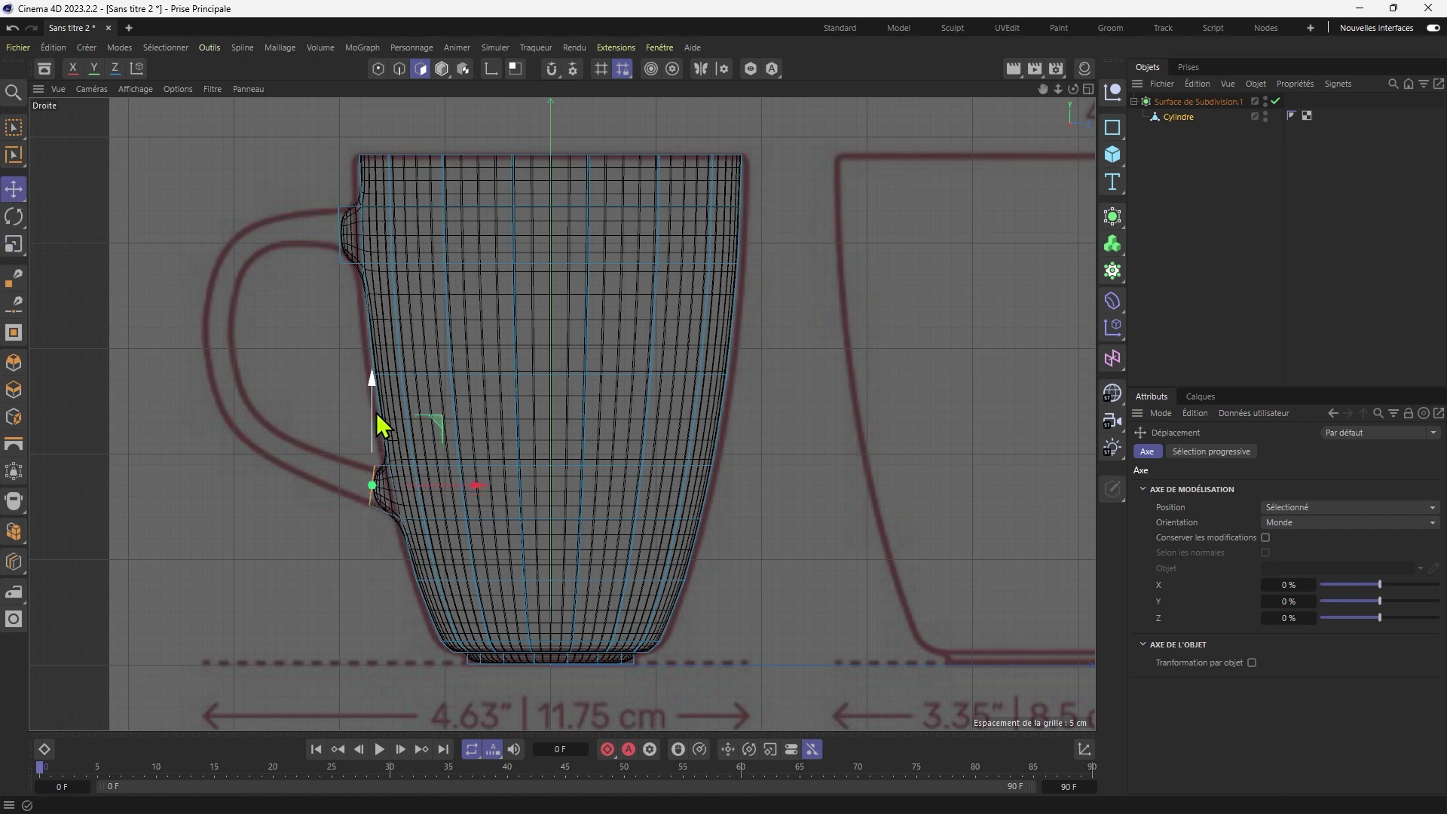
Select the upper handle stub's end polygon and scale it down vertically to fit the blueprint's handle thickness.
{"action": "key", "text": "0"}
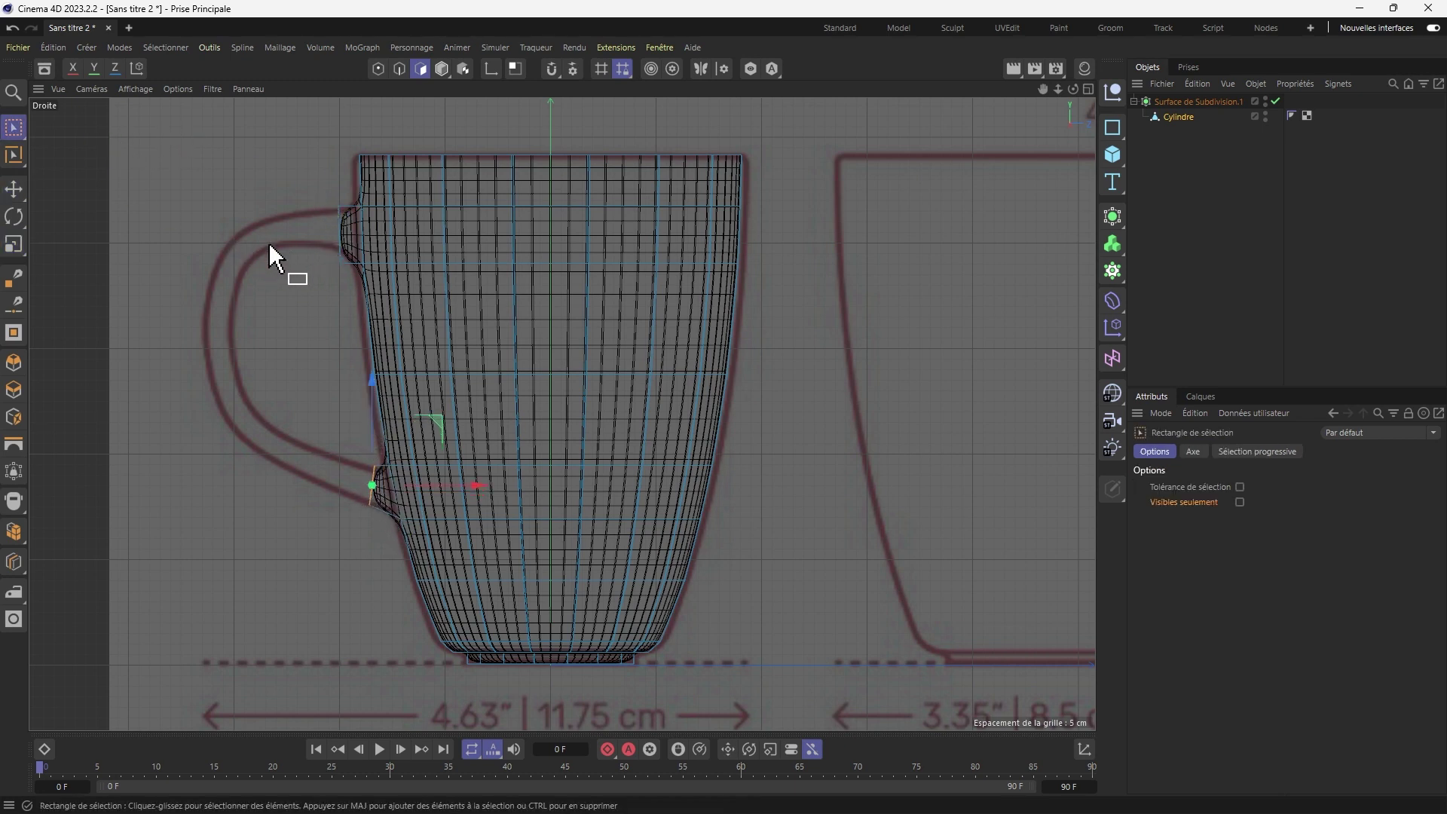
{"action": "left_click_drag", "start_coordinate": [314, 182], "coordinate": [345, 302]}
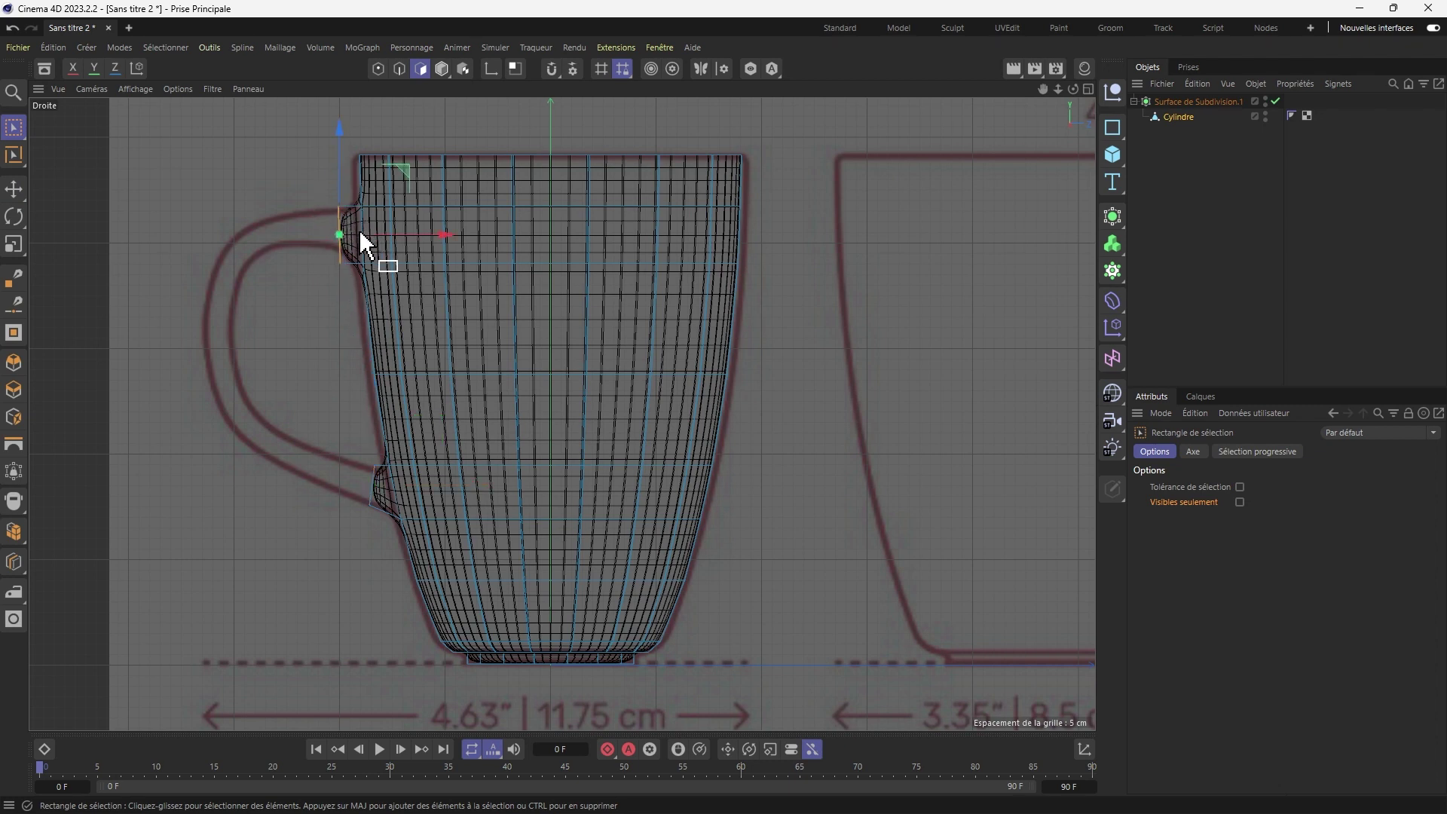
{"action": "key", "text": "t"}
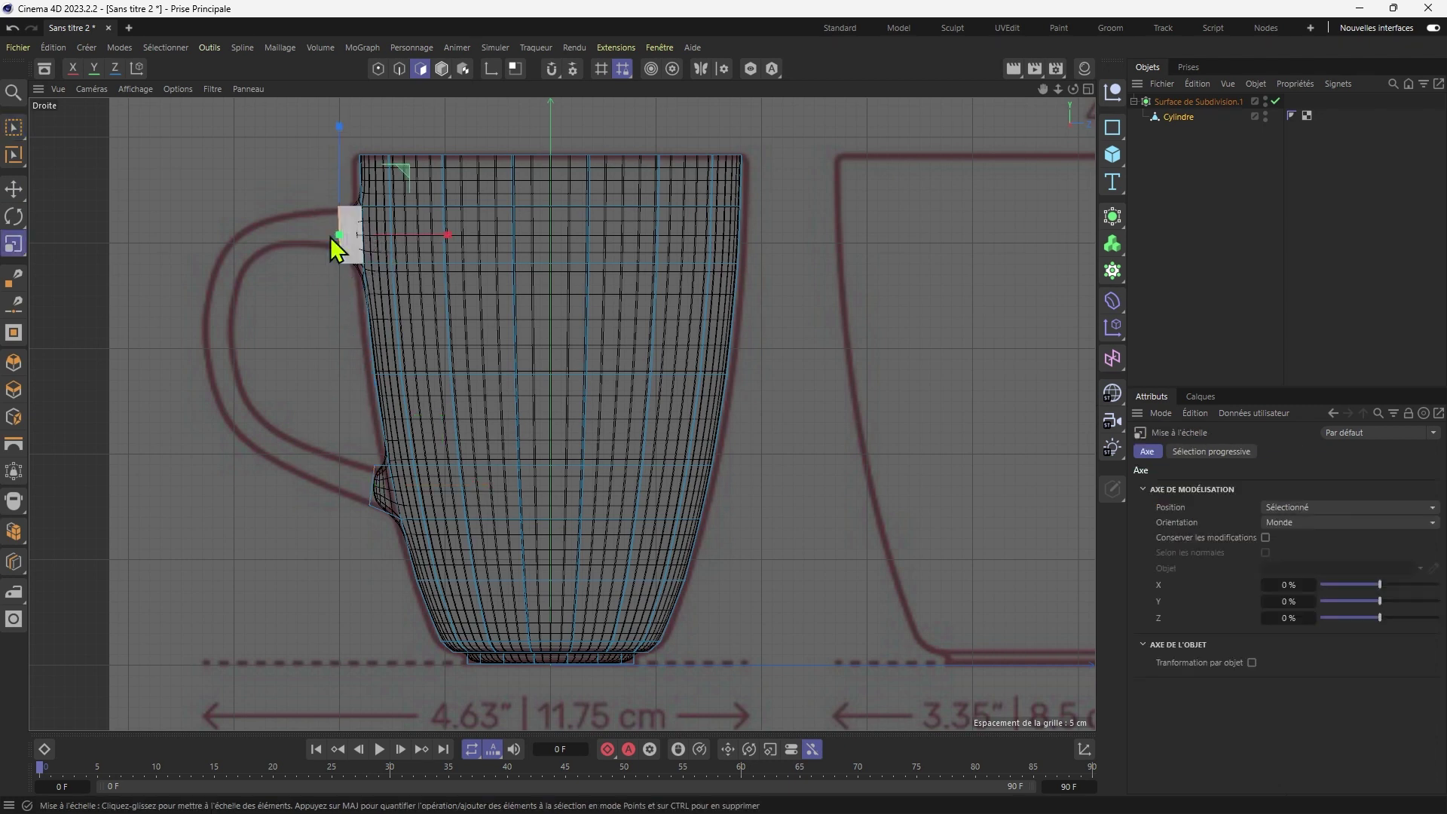
{"action": "left_click_drag", "start_coordinate": [341, 127], "coordinate": [345, 156]}
Set the modelling axis orientation to Axe and toggle the coordinate system used for the transform handles.
{"action": "middle_click", "coordinate": [339, 284]}
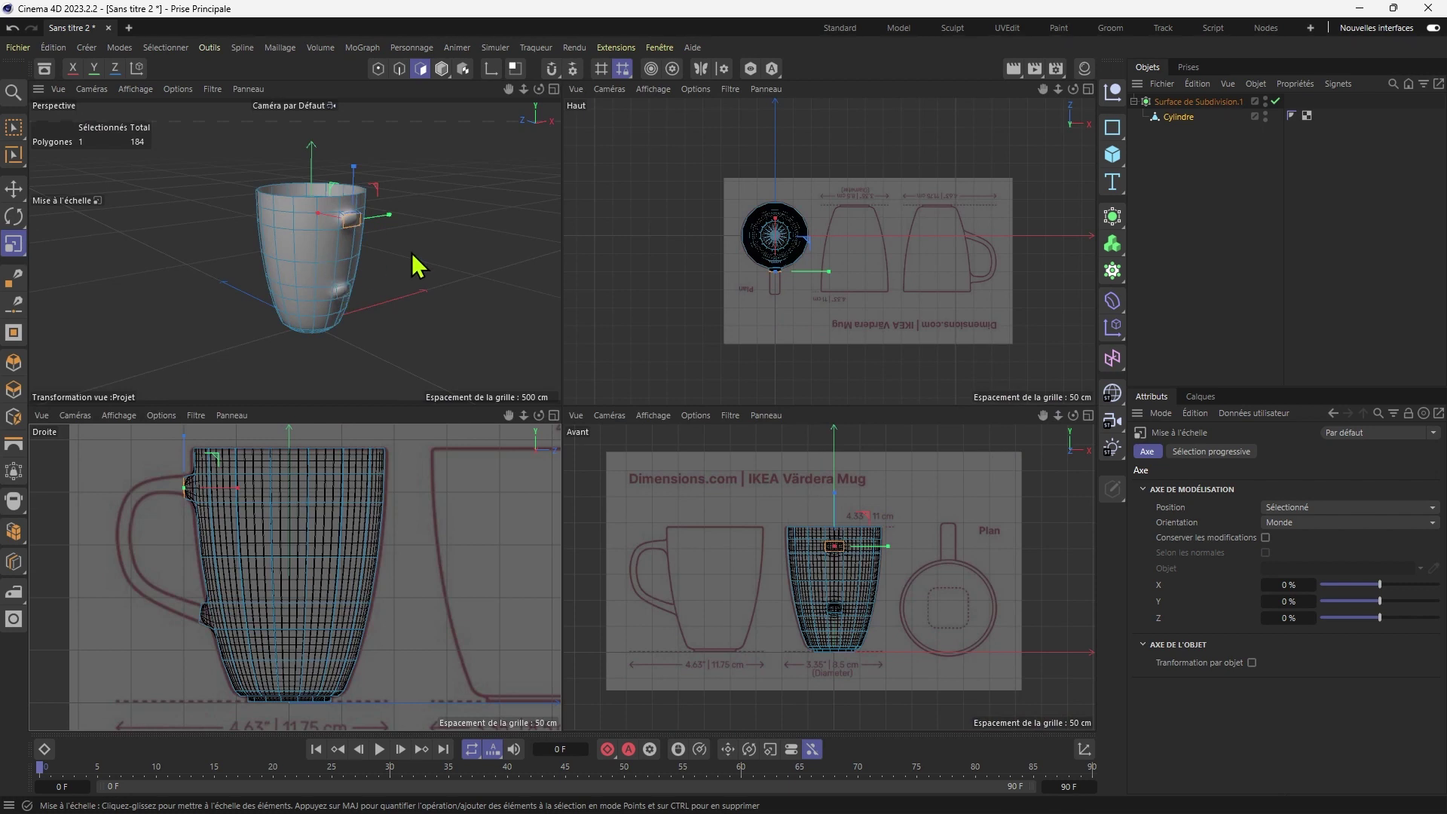
{"action": "right_click", "coordinate": [355, 196]}
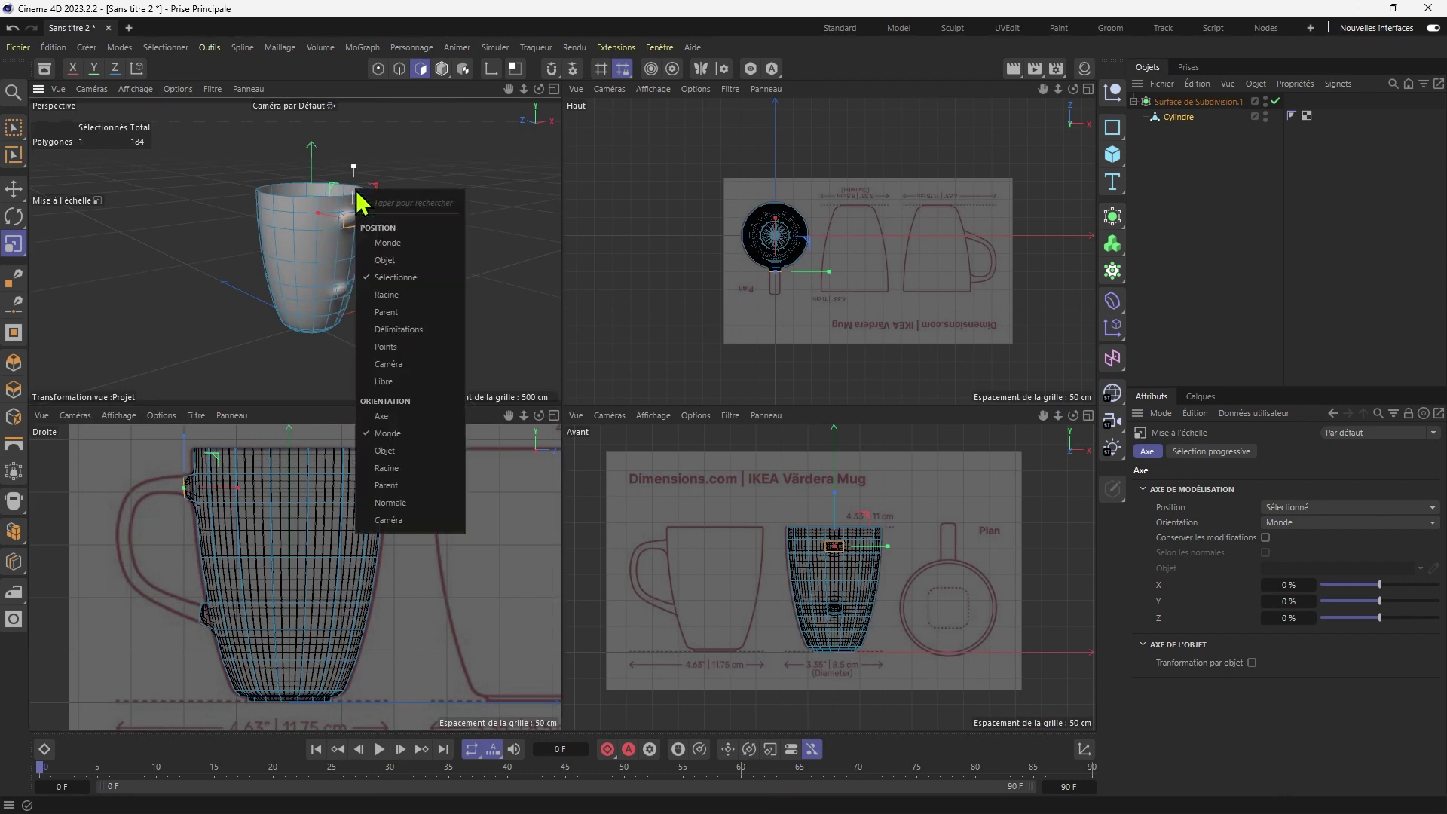
{"action": "left_click", "coordinate": [420, 416]}
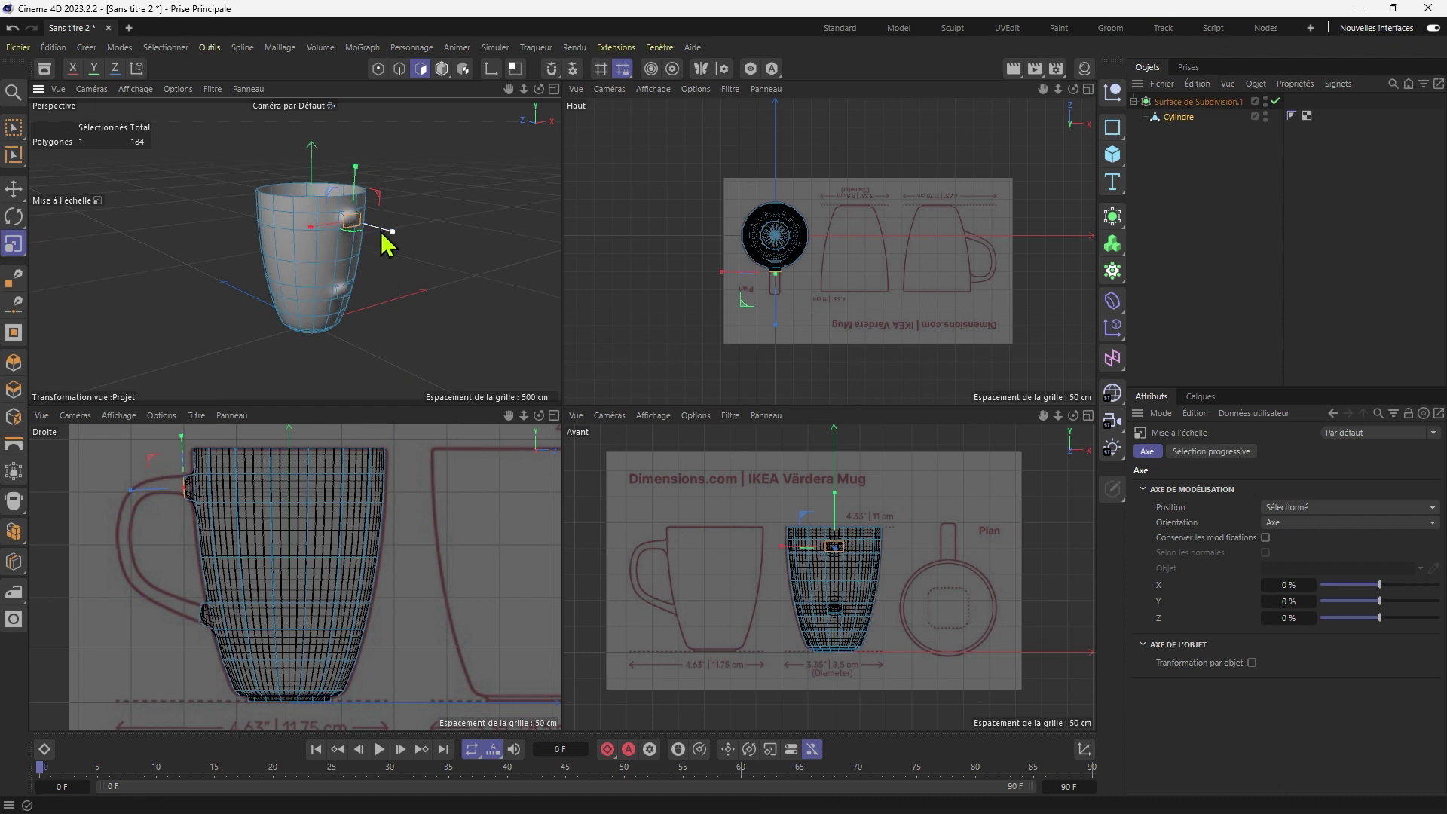
{"action": "left_click", "coordinate": [138, 68]}
{"action": "middle_click", "coordinate": [420, 324]}
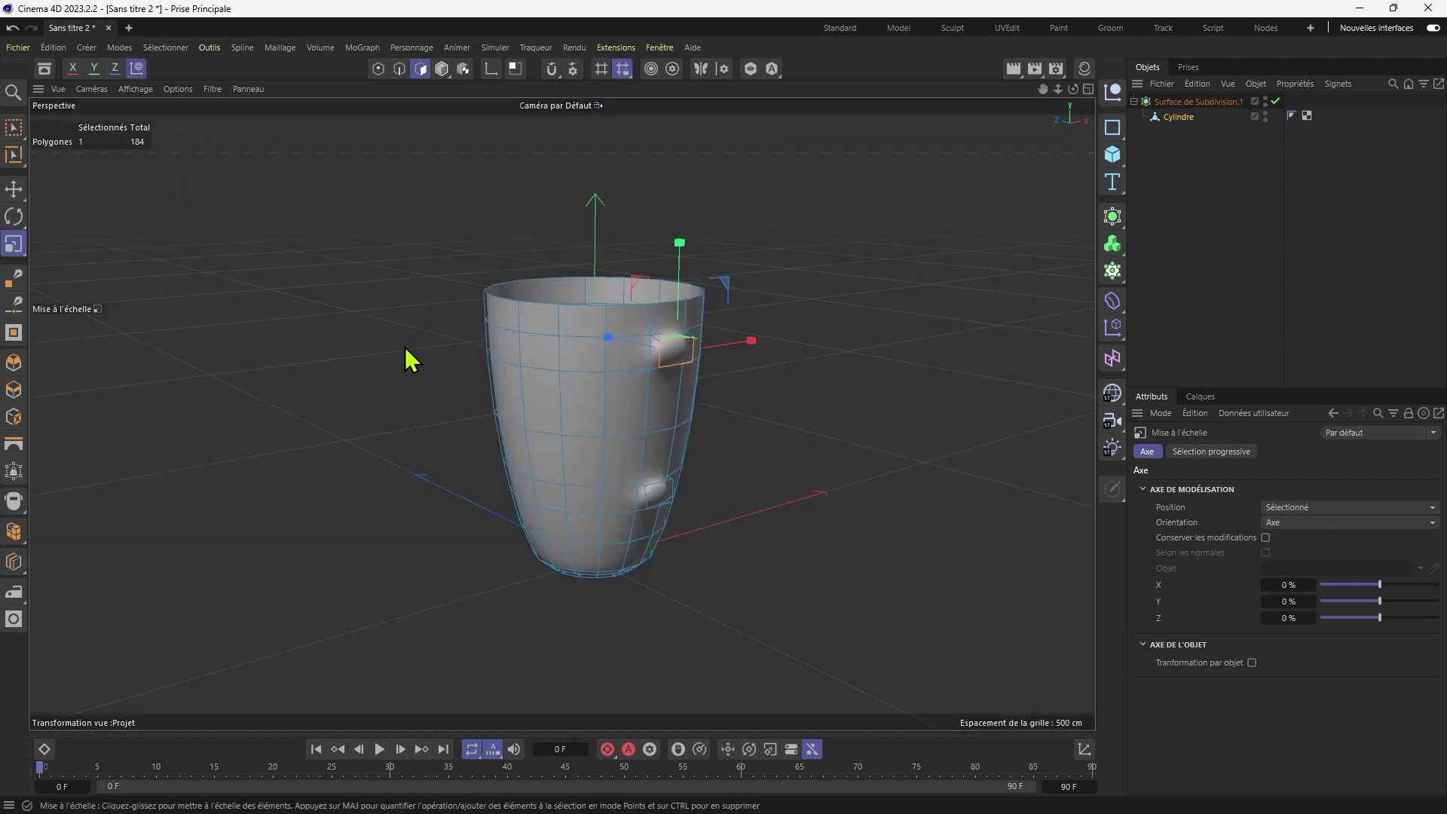
In the right view, move the upper stub's end polygon and rotate it slightly to follow the handle outline.
{"action": "middle_click", "coordinate": [405, 347]}
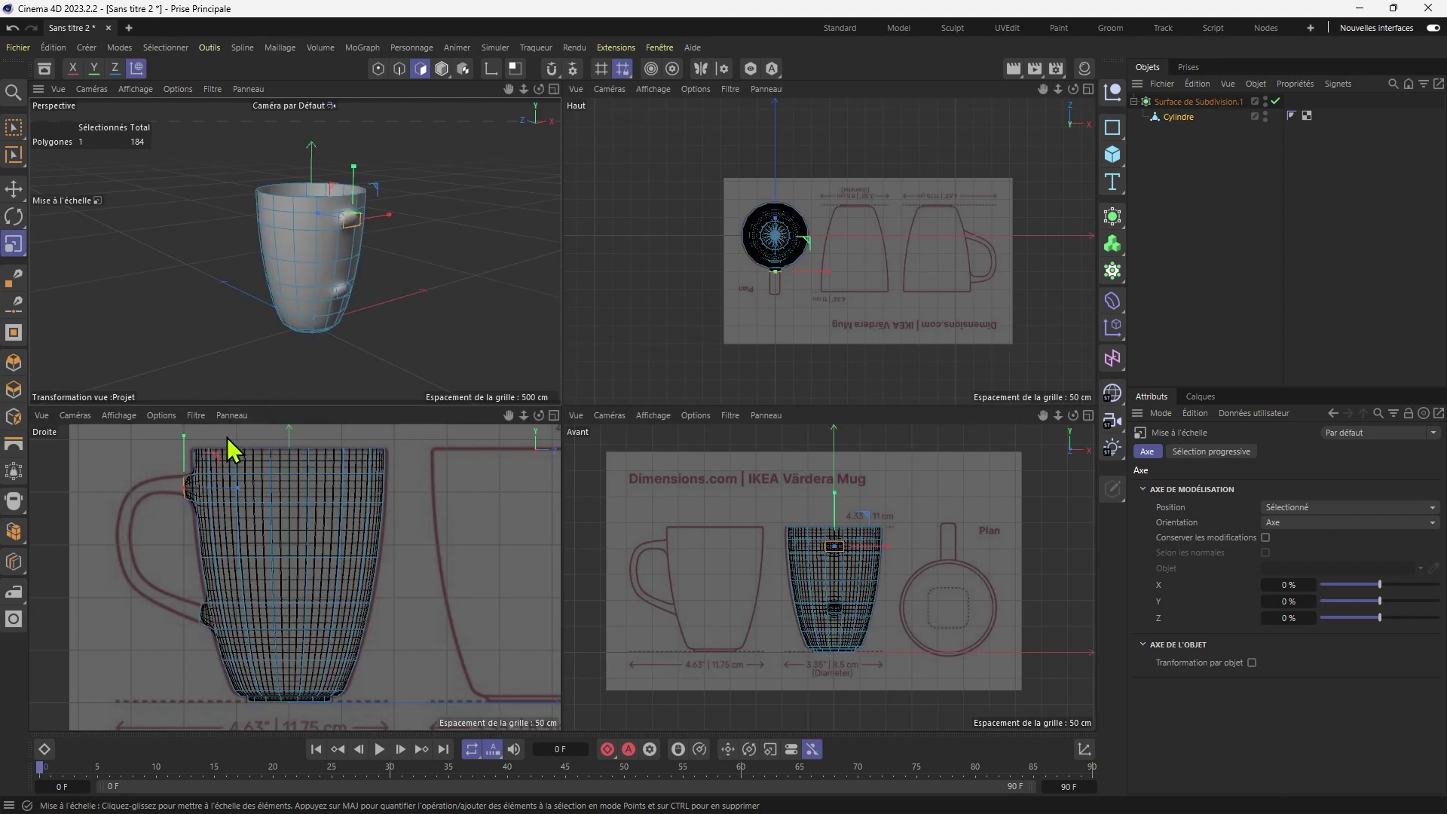
{"action": "middle_click", "coordinate": [202, 476]}
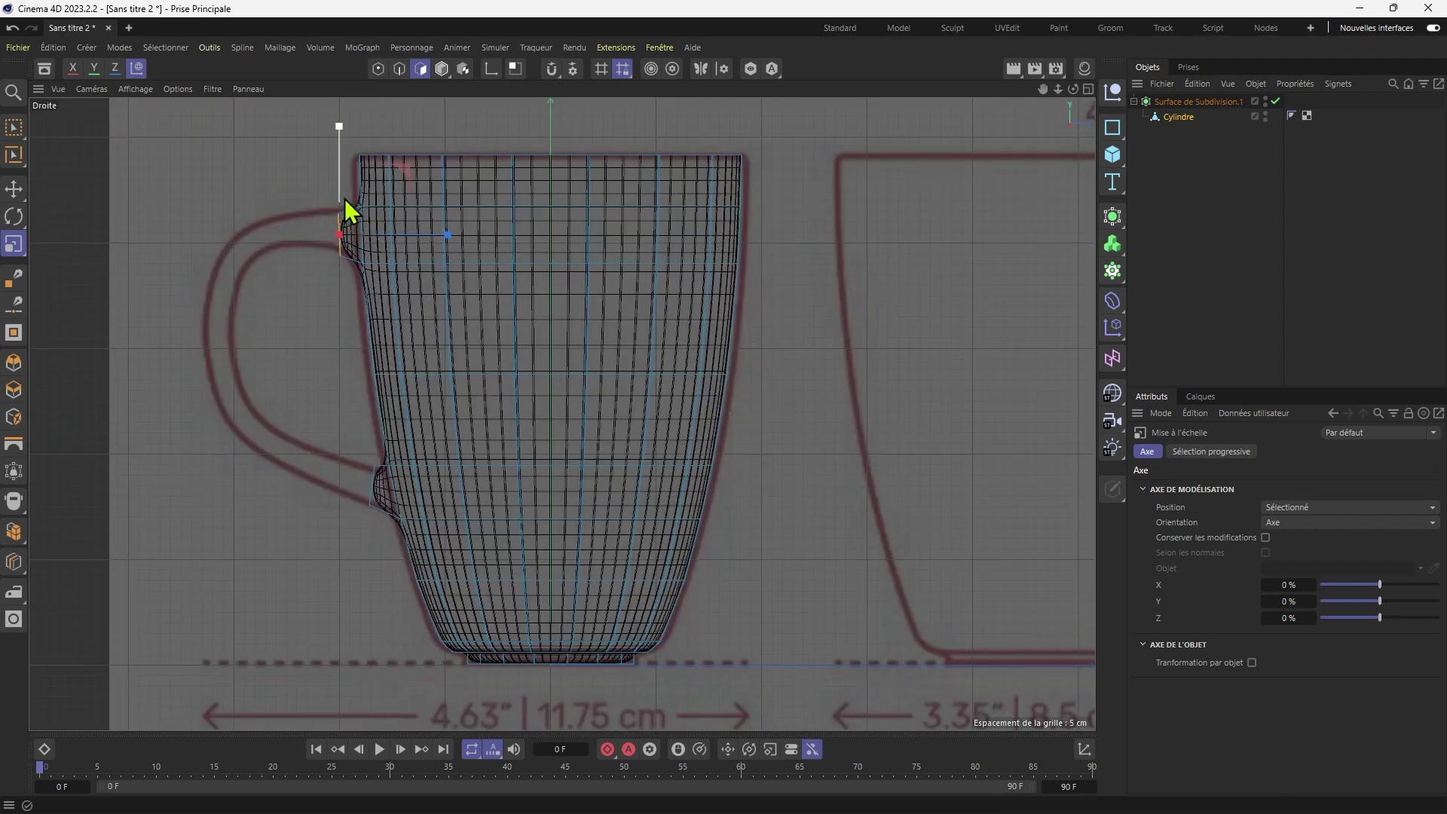
{"action": "key", "text": "e"}
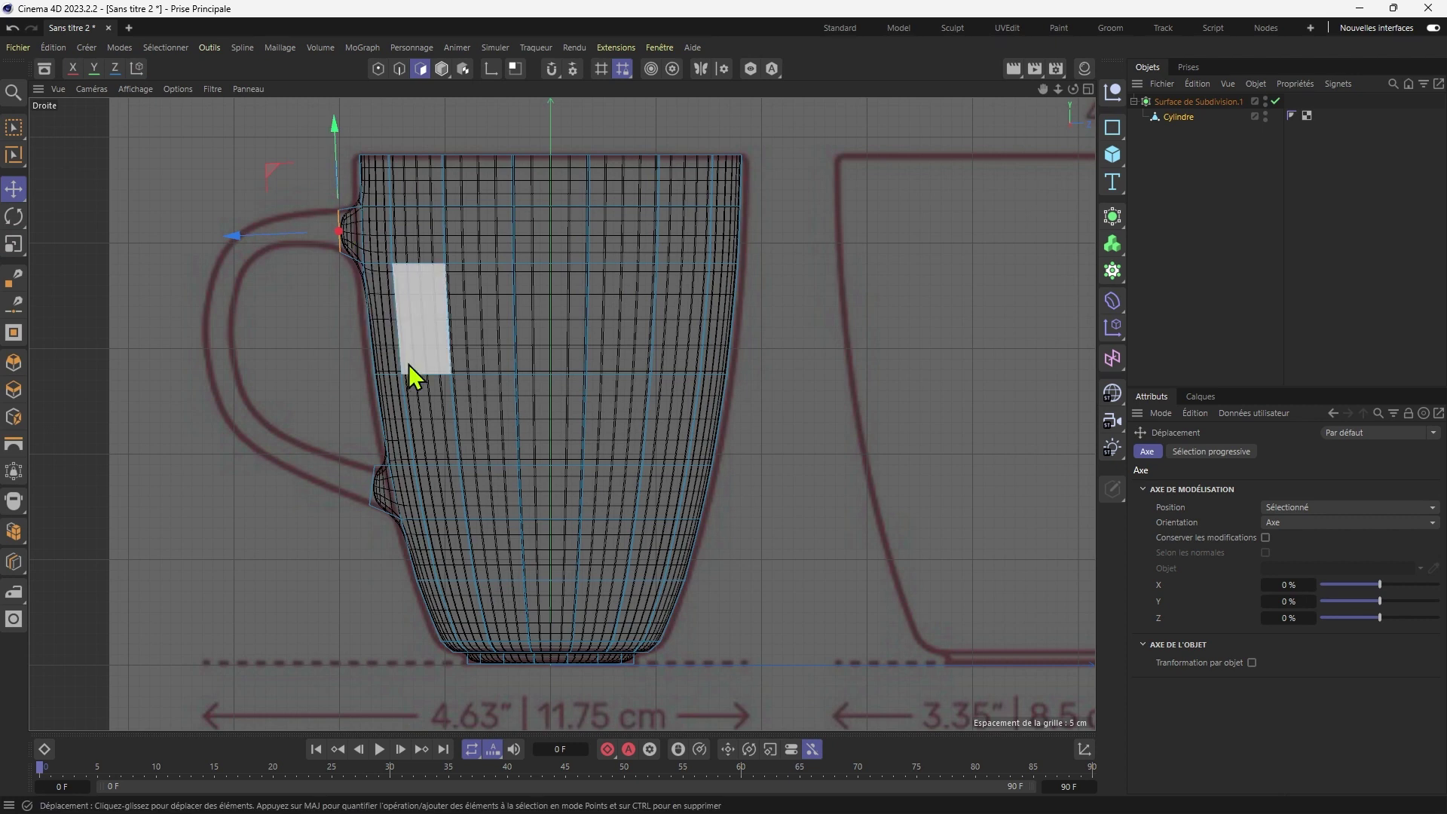
{"action": "key", "text": "r"}
{"action": "mouse_move", "coordinate": [400, 220]}
{"action": "left_mouse_down"}
{"action": "mouse_move", "coordinate": [402, 206]}
{"action": "mouse_move", "coordinate": [413, 225]}
{"action": "left_mouse_up"}
Select the lower stub's end polygon again and fine-tune its scale against the blueprint's handle outline.
{"action": "left_click", "coordinate": [383, 482]}
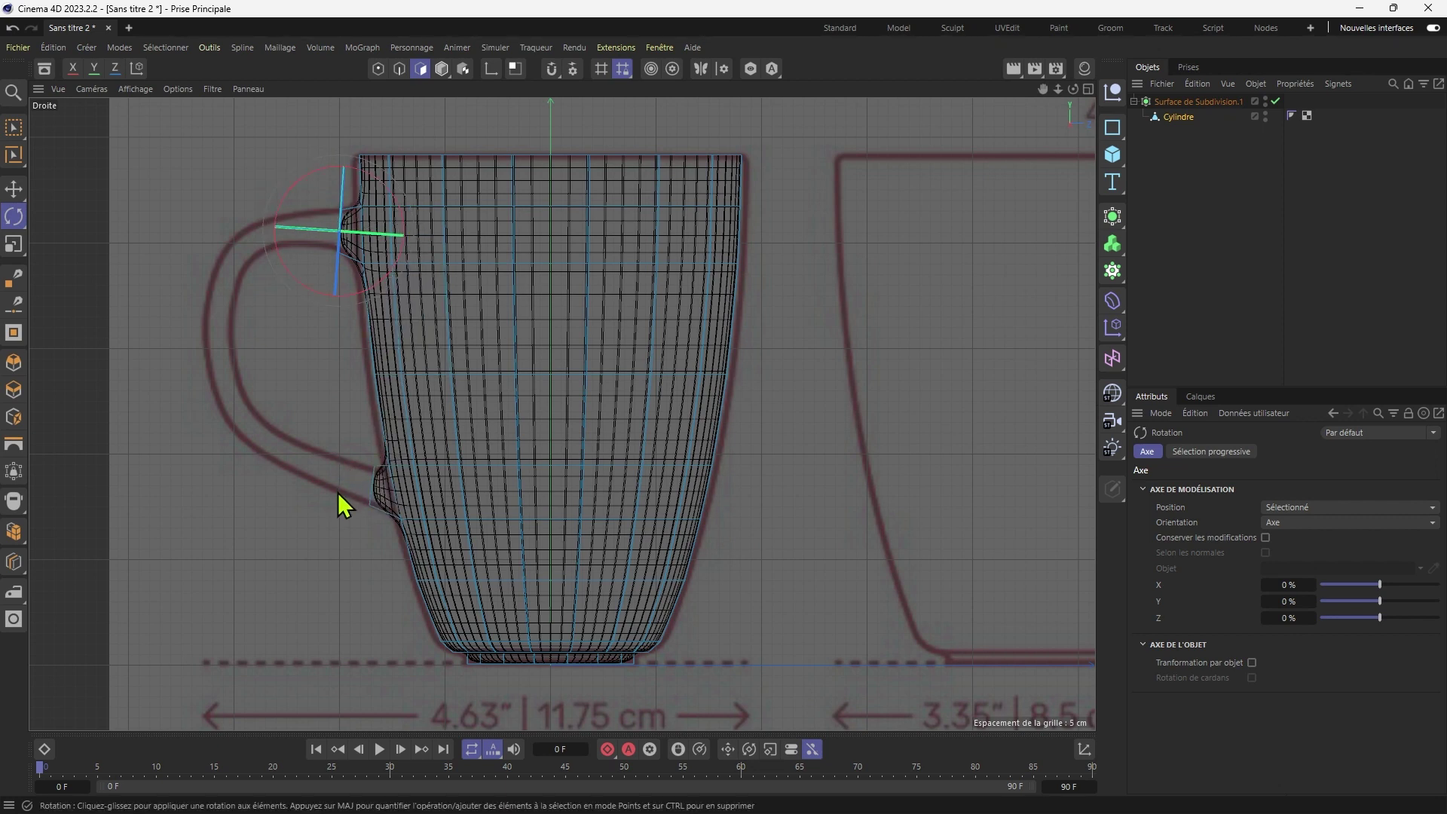
{"action": "key", "text": "0"}
{"action": "left_click_drag", "start_coordinate": [341, 452], "coordinate": [419, 531]}
{"action": "key", "text": "r"}
{"action": "key", "text": "t"}
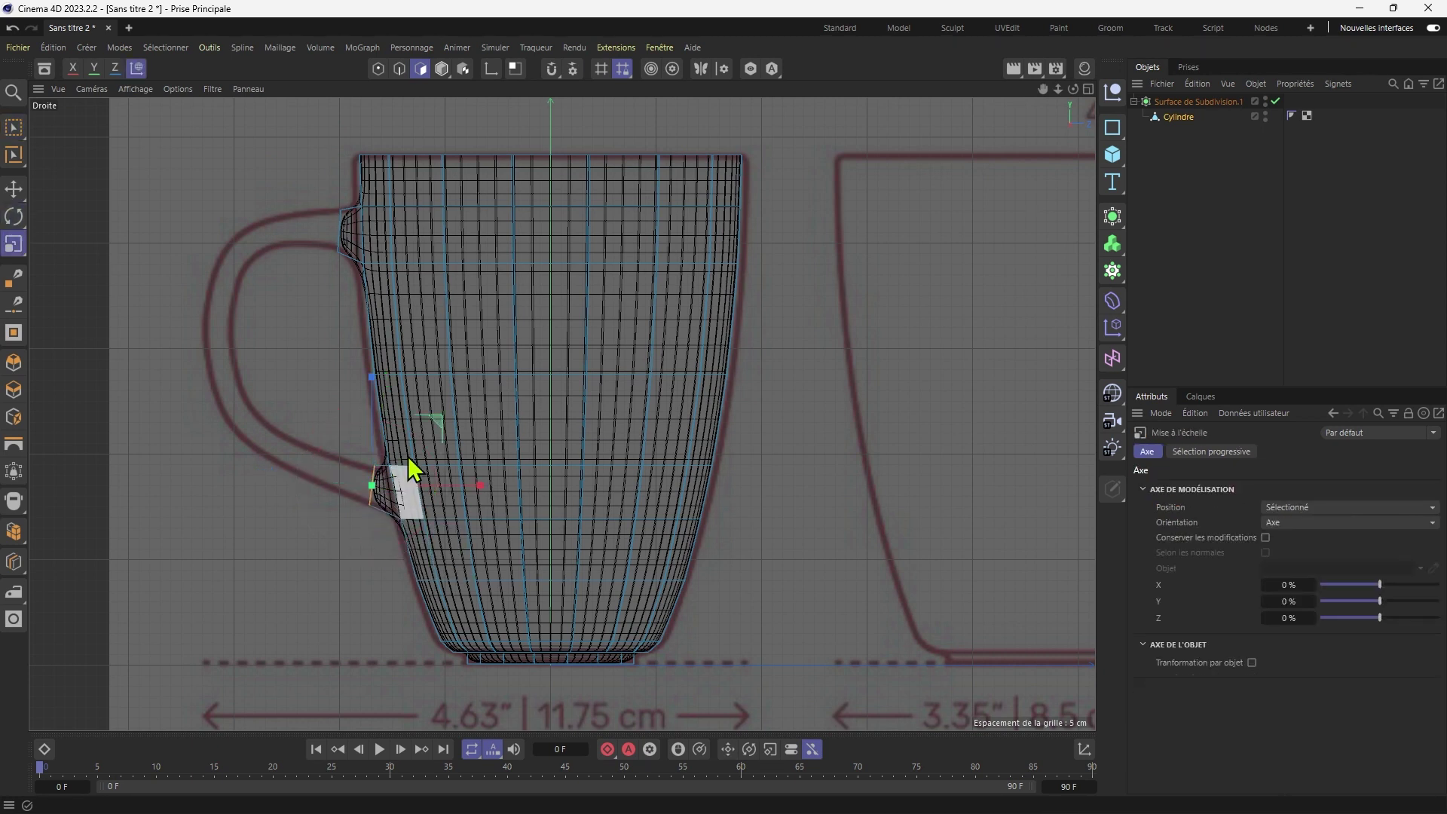
{"action": "left_click_drag", "start_coordinate": [372, 378], "coordinate": [379, 383]}
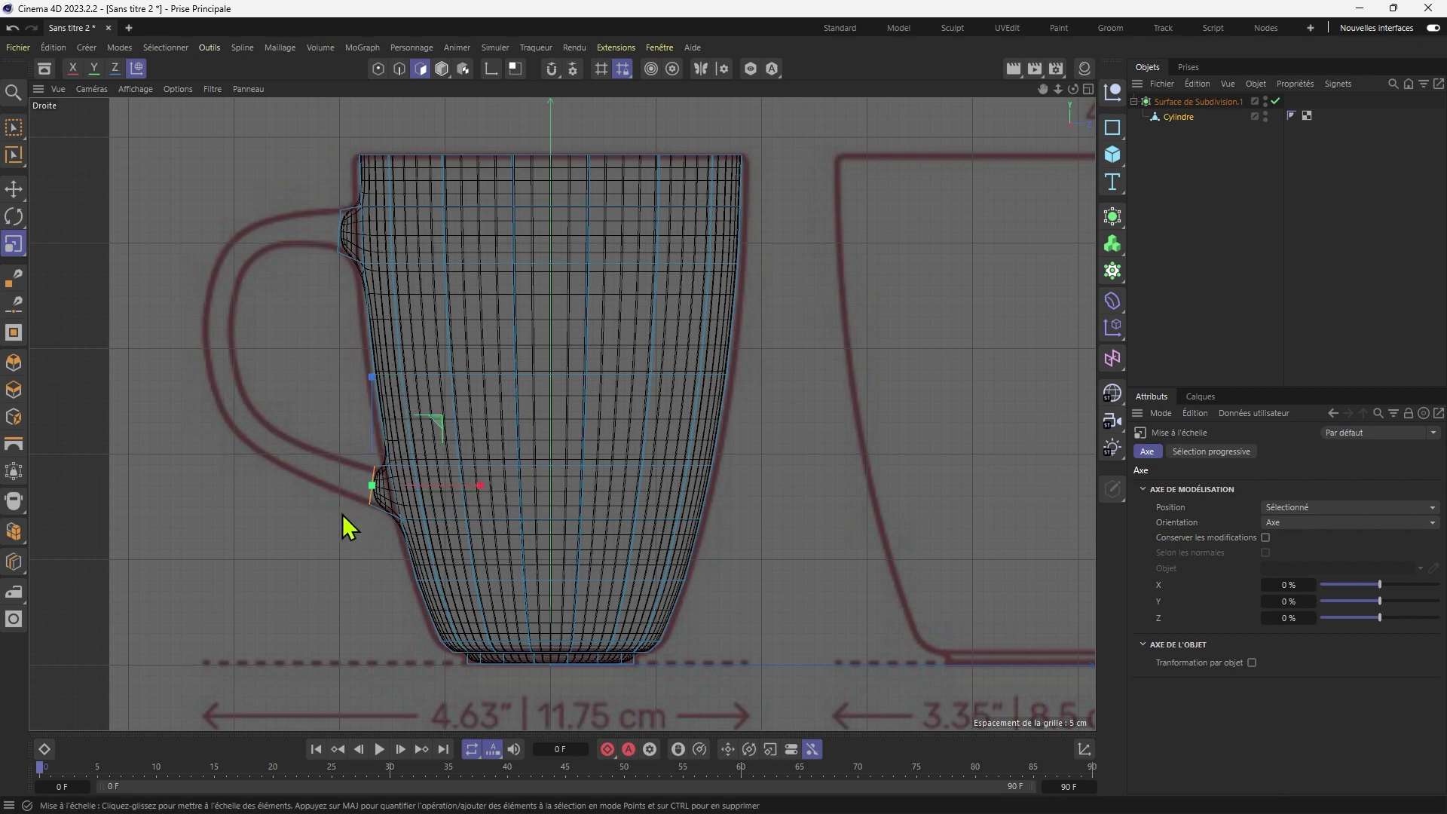
{"action": "key", "text": "e"}
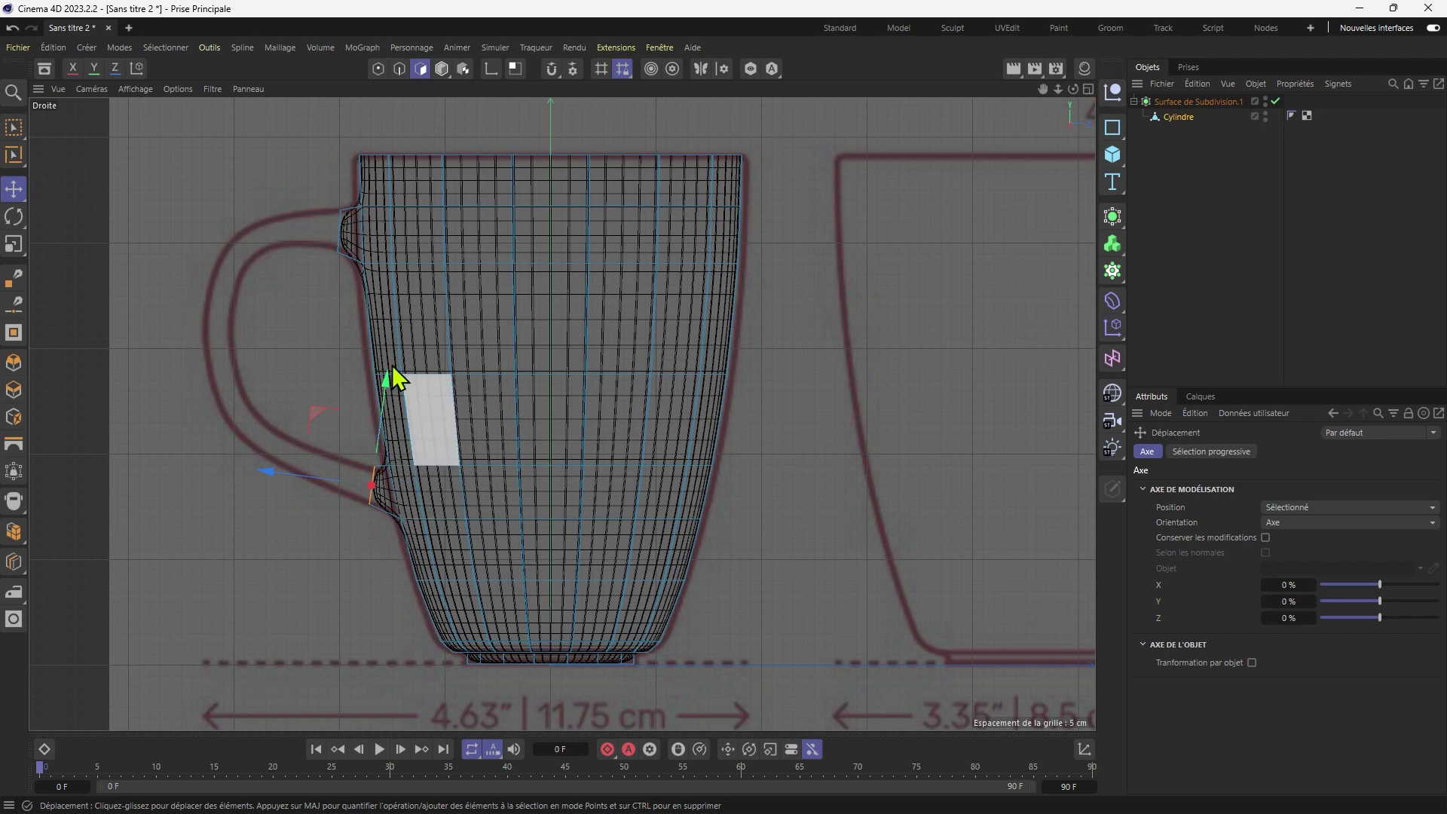
Delete the end polygons of the upper and lower handle stubs in the perspective view, leaving both stubs open.
{"action": "middle_click", "coordinate": [339, 319]}
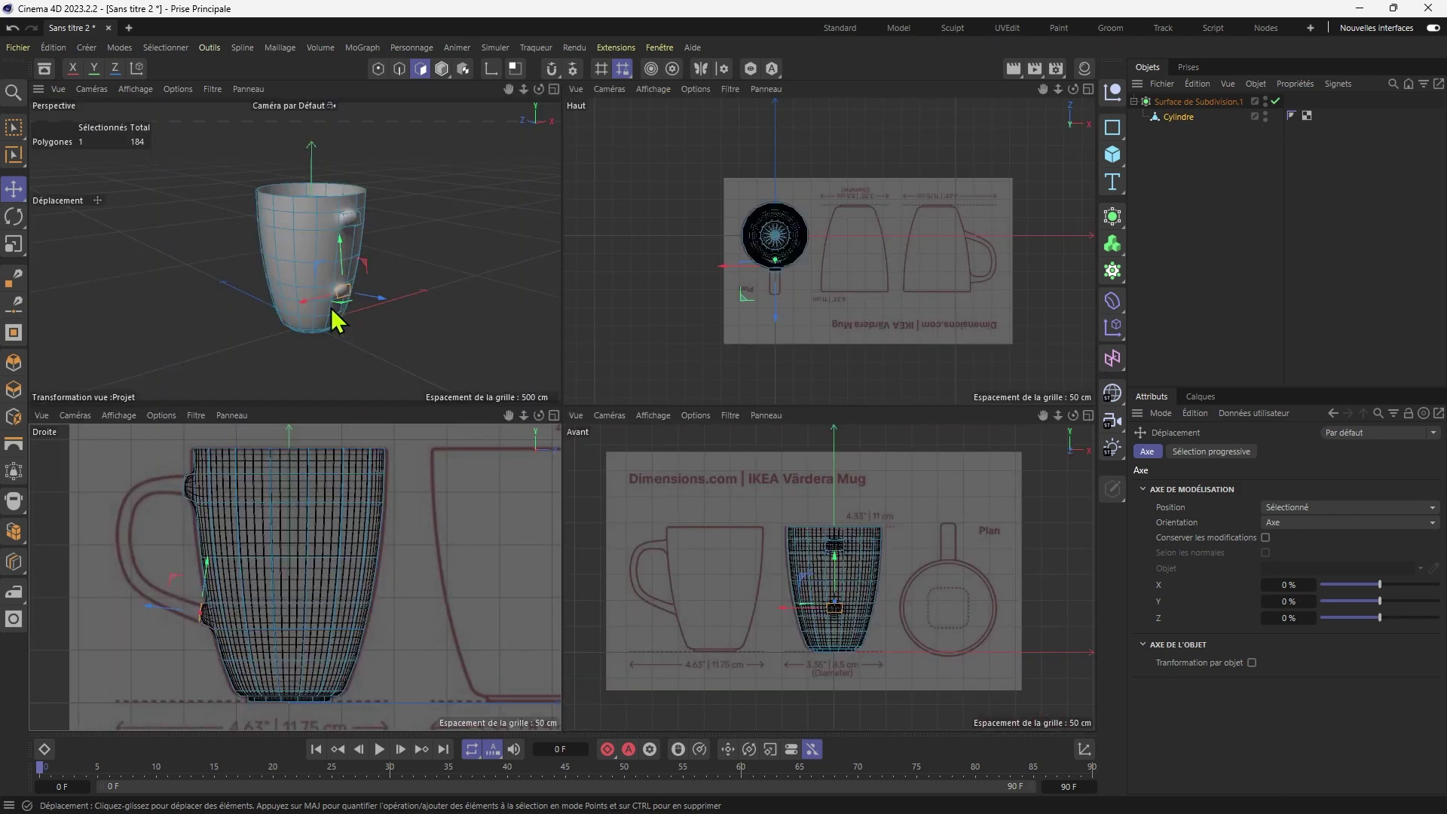
{"action": "middle_click", "coordinate": [377, 258]}
{"action": "scroll", "coordinate": [644, 410], "scroll_direction": "up", "scroll_amount": 3}
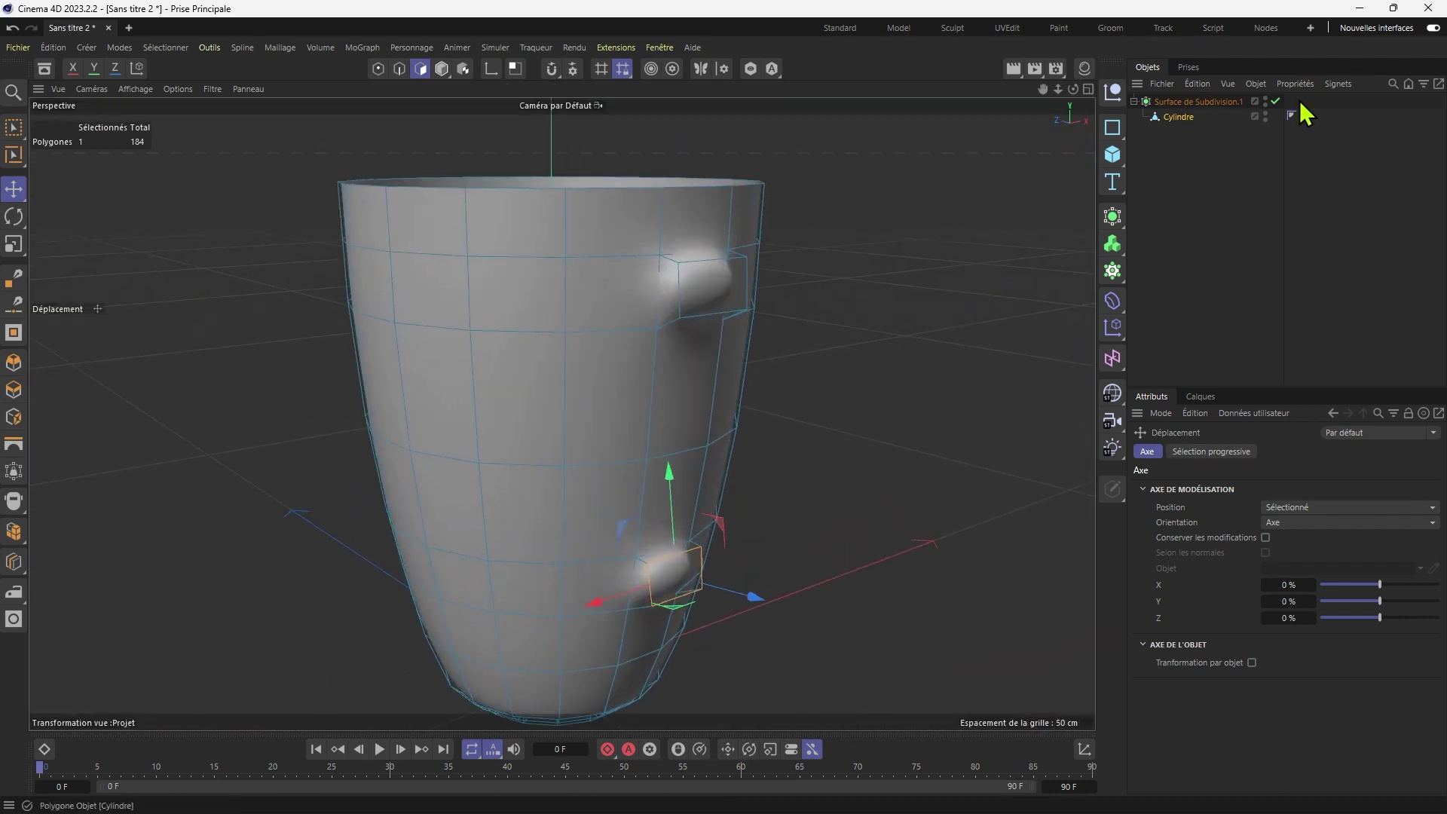
{"action": "left_click", "coordinate": [727, 301]}
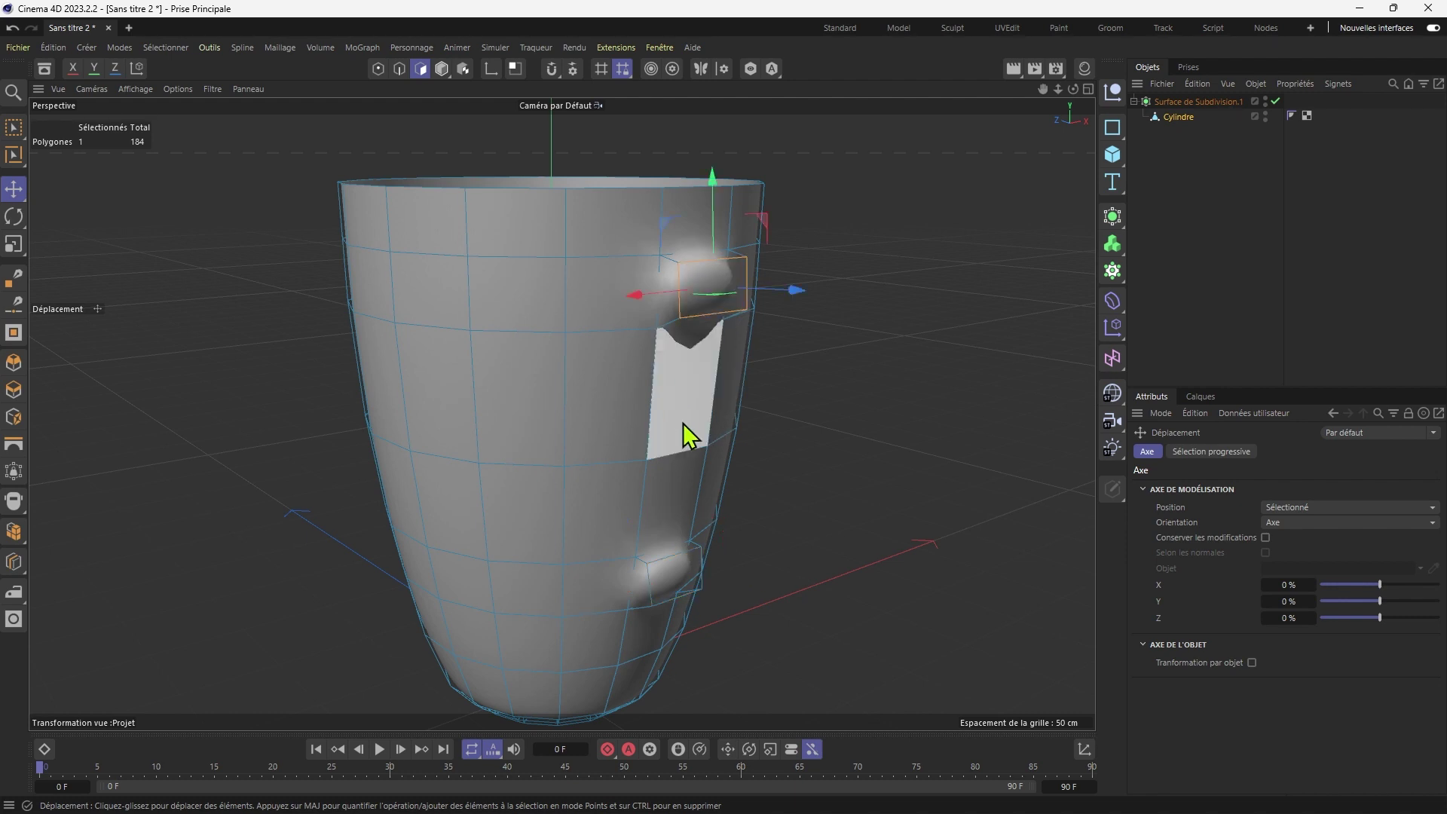
{"action": "key", "text": "Delete"}
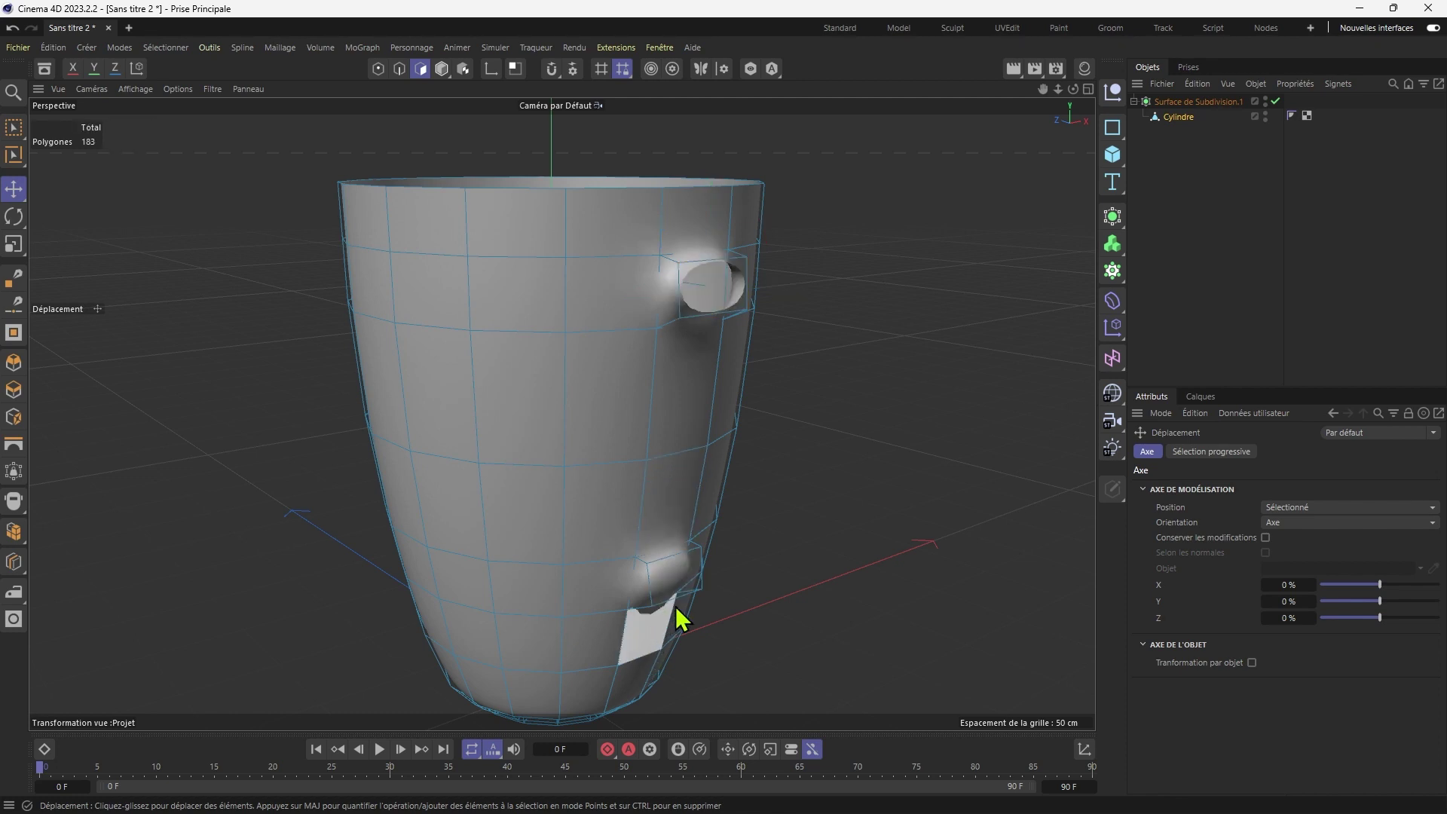
{"action": "left_click", "coordinate": [681, 577]}
{"action": "key", "text": "Delete"}
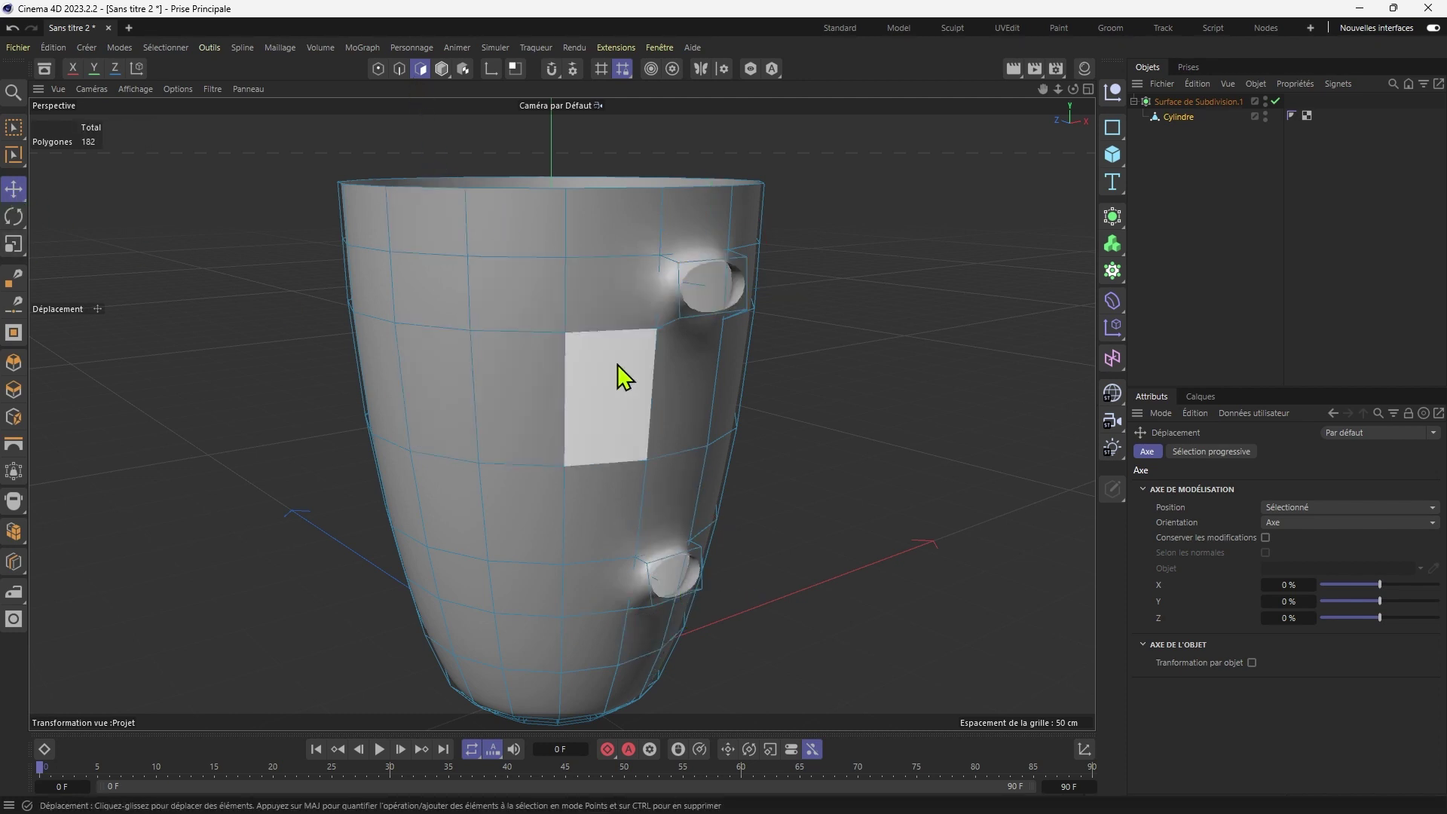
With the Polygon Pen in the right view, draw a polygon strip from near the upper stub around the handle outline's upper bend.
{"action": "middle_click", "coordinate": [652, 437]}
{"action": "middle_click", "coordinate": [274, 491]}
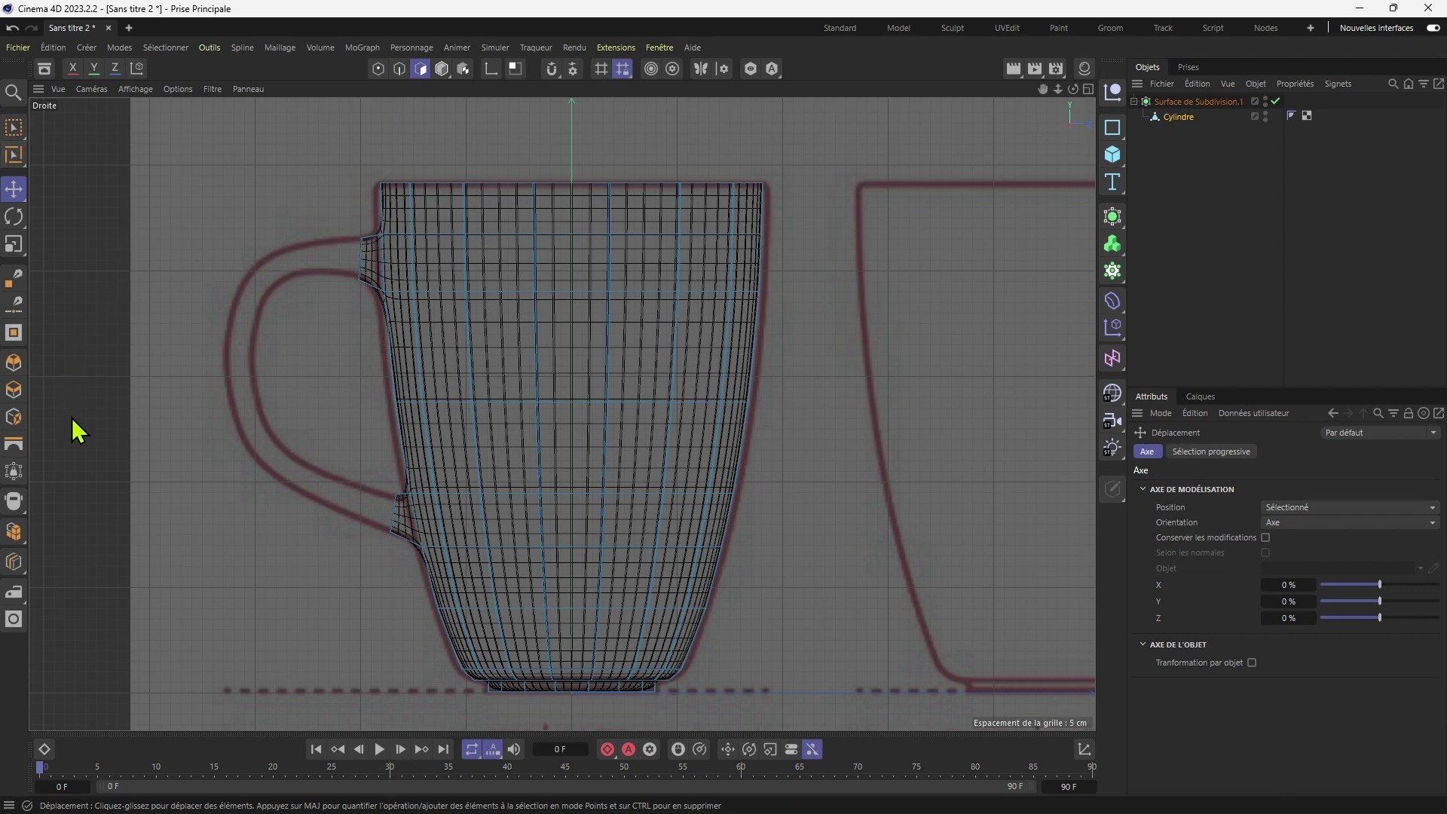
{"action": "left_click", "coordinate": [15, 291]}
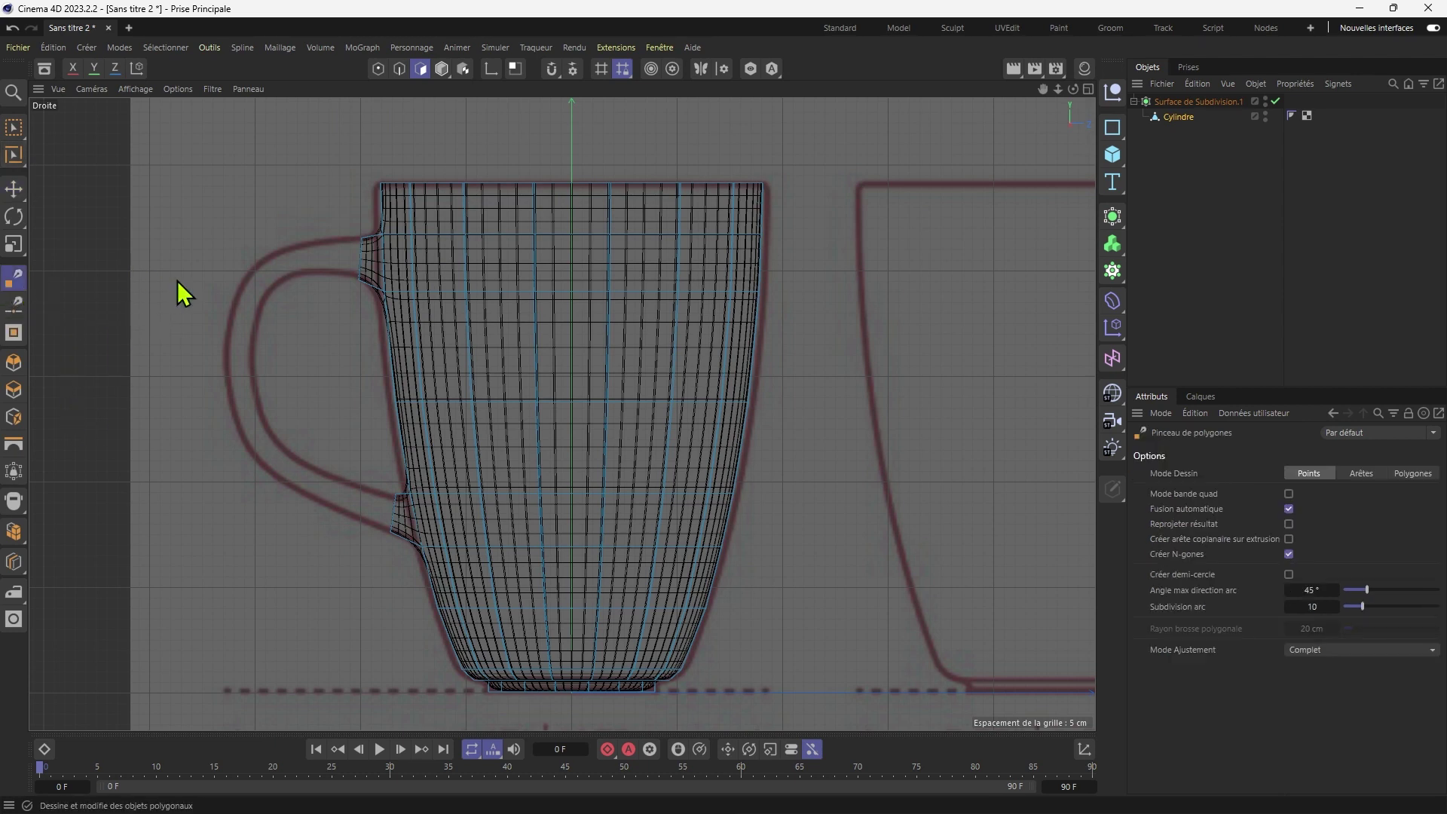
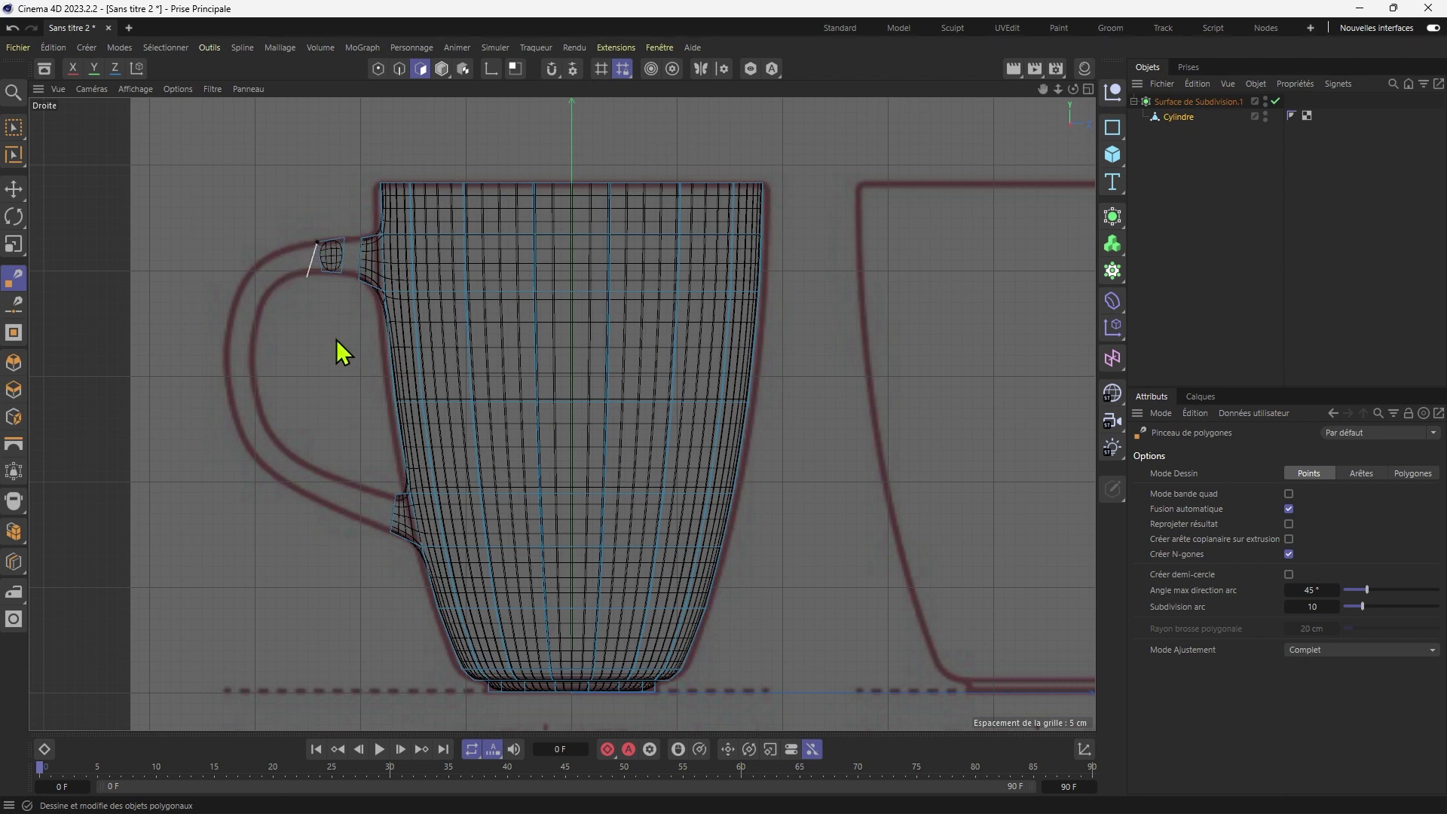
{"action": "left_click", "coordinate": [295, 277]}
{"action": "left_click", "coordinate": [287, 251]}
{"action": "left_click", "coordinate": [260, 263]}
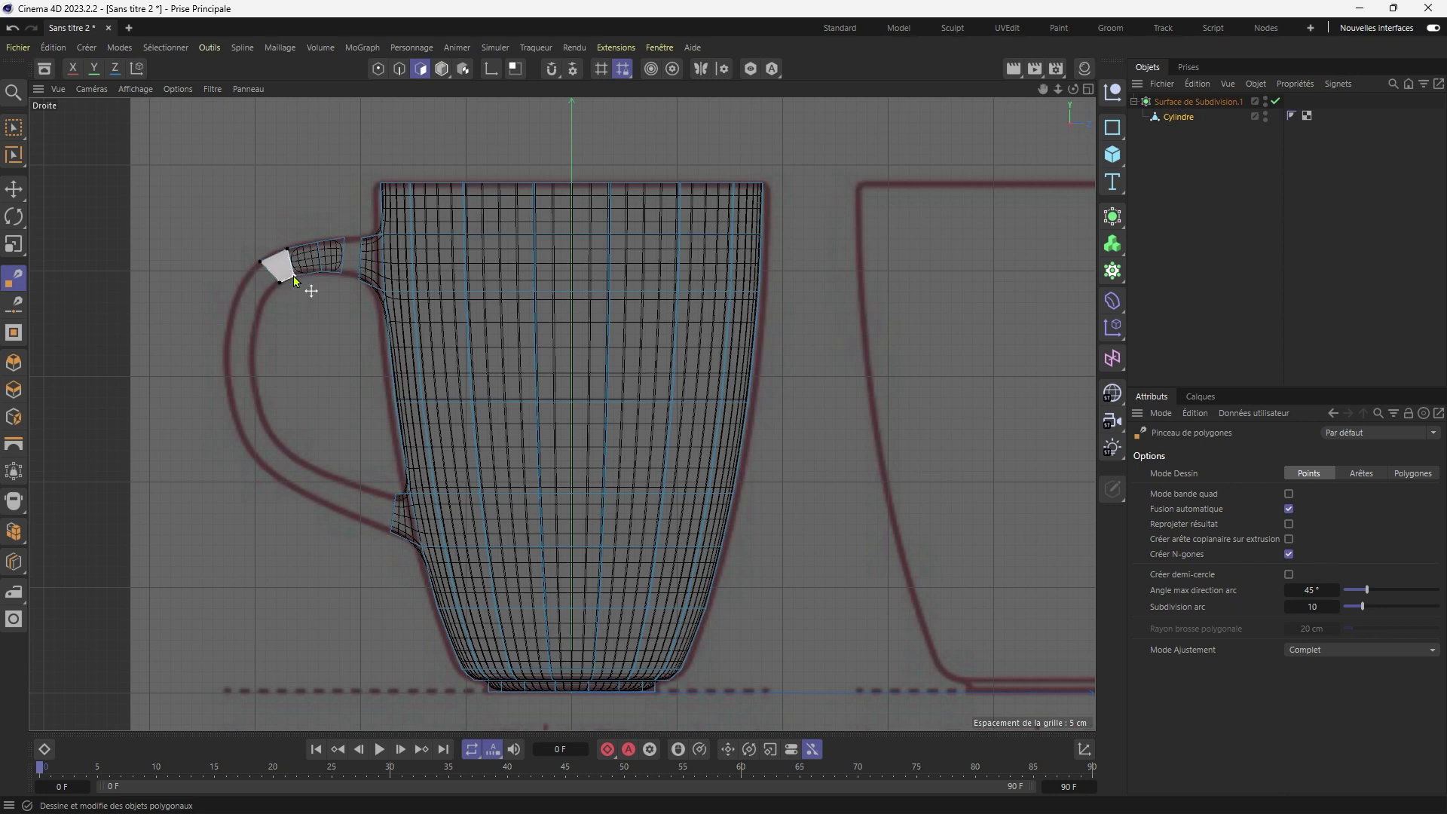
{"action": "left_click", "coordinate": [295, 279]}
{"action": "left_click", "coordinate": [245, 282]}
{"action": "left_click", "coordinate": [265, 294]}
{"action": "left_click", "coordinate": [234, 311]}
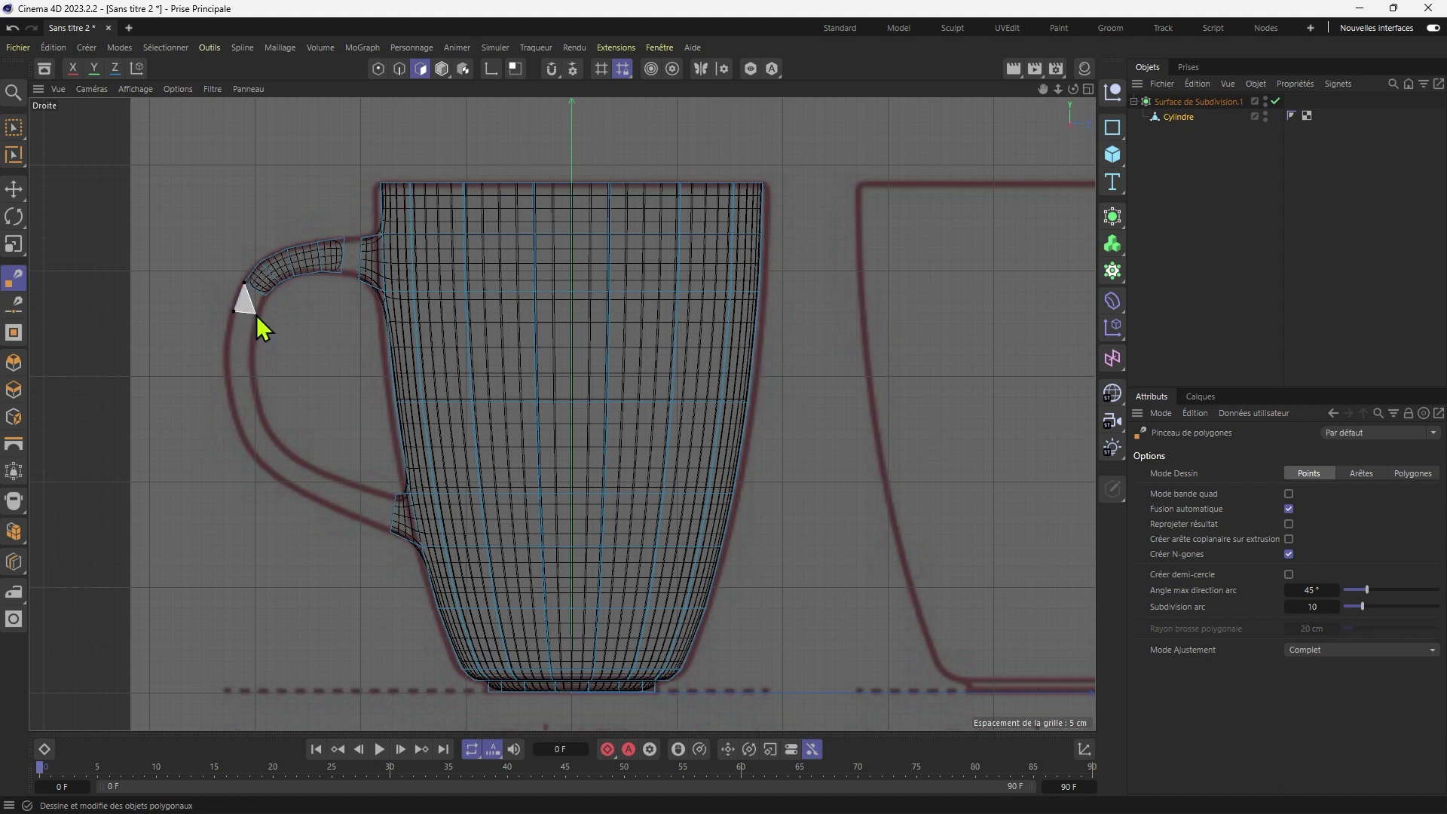
{"action": "left_click", "coordinate": [259, 312]}
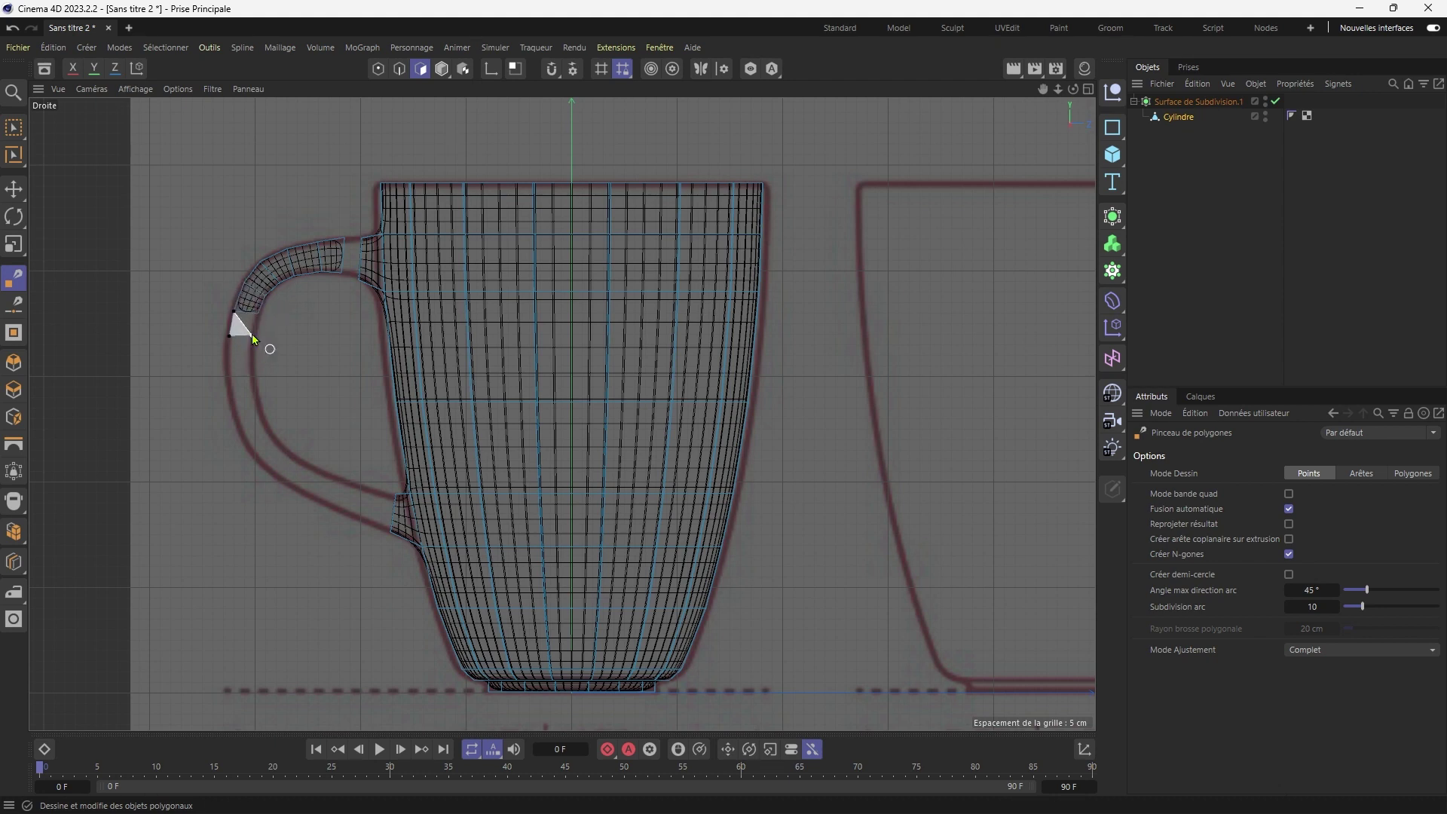
Continue the polygon strip down the handle's outer stretch and around the lower bend, following the blueprint outline.
{"action": "left_click", "coordinate": [231, 337]}
{"action": "left_click", "coordinate": [252, 367]}
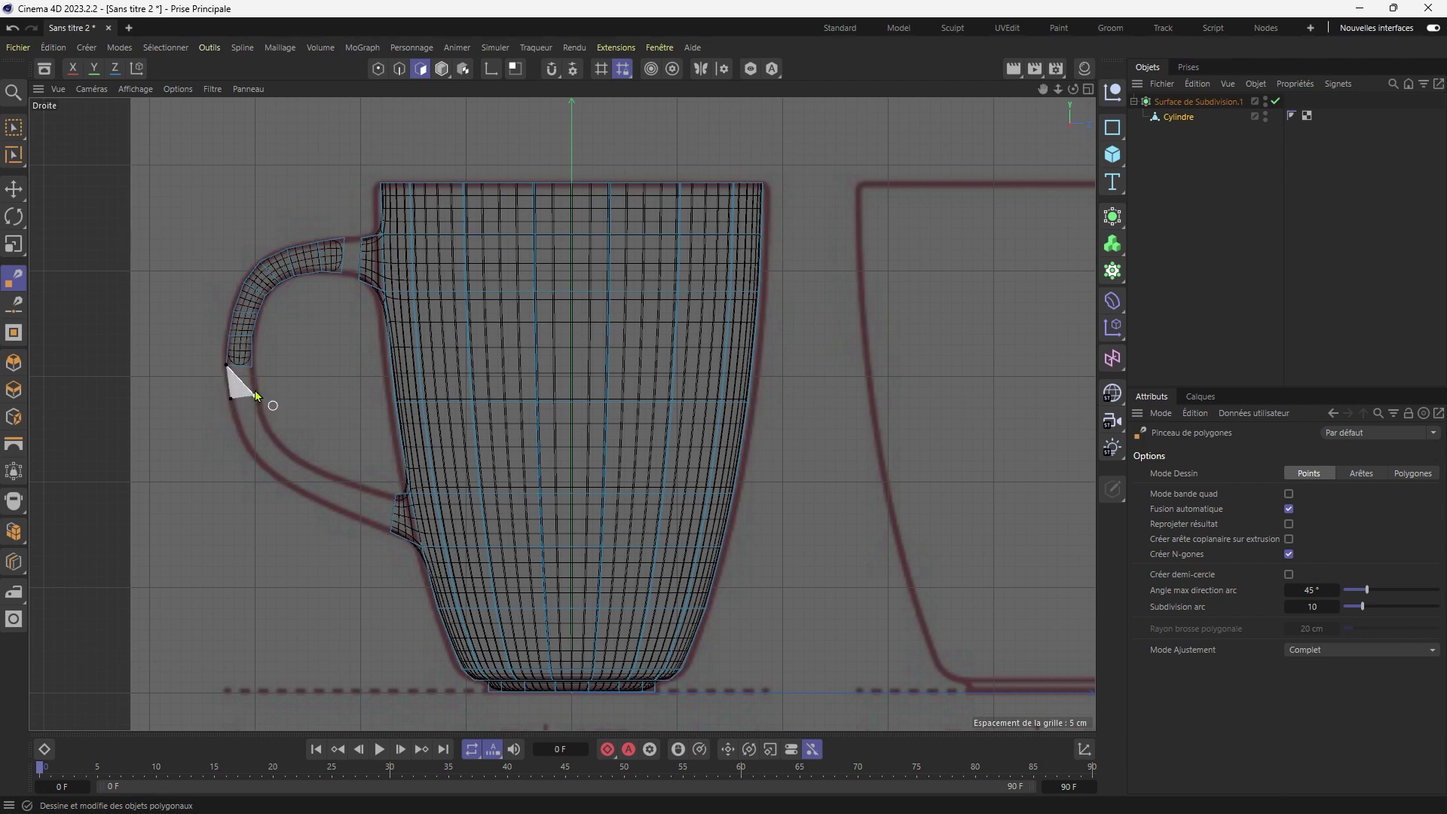
{"action": "left_click", "coordinate": [252, 373]}
{"action": "left_click", "coordinate": [264, 425]}
{"action": "left_click", "coordinate": [256, 459]}
{"action": "left_click", "coordinate": [280, 442]}
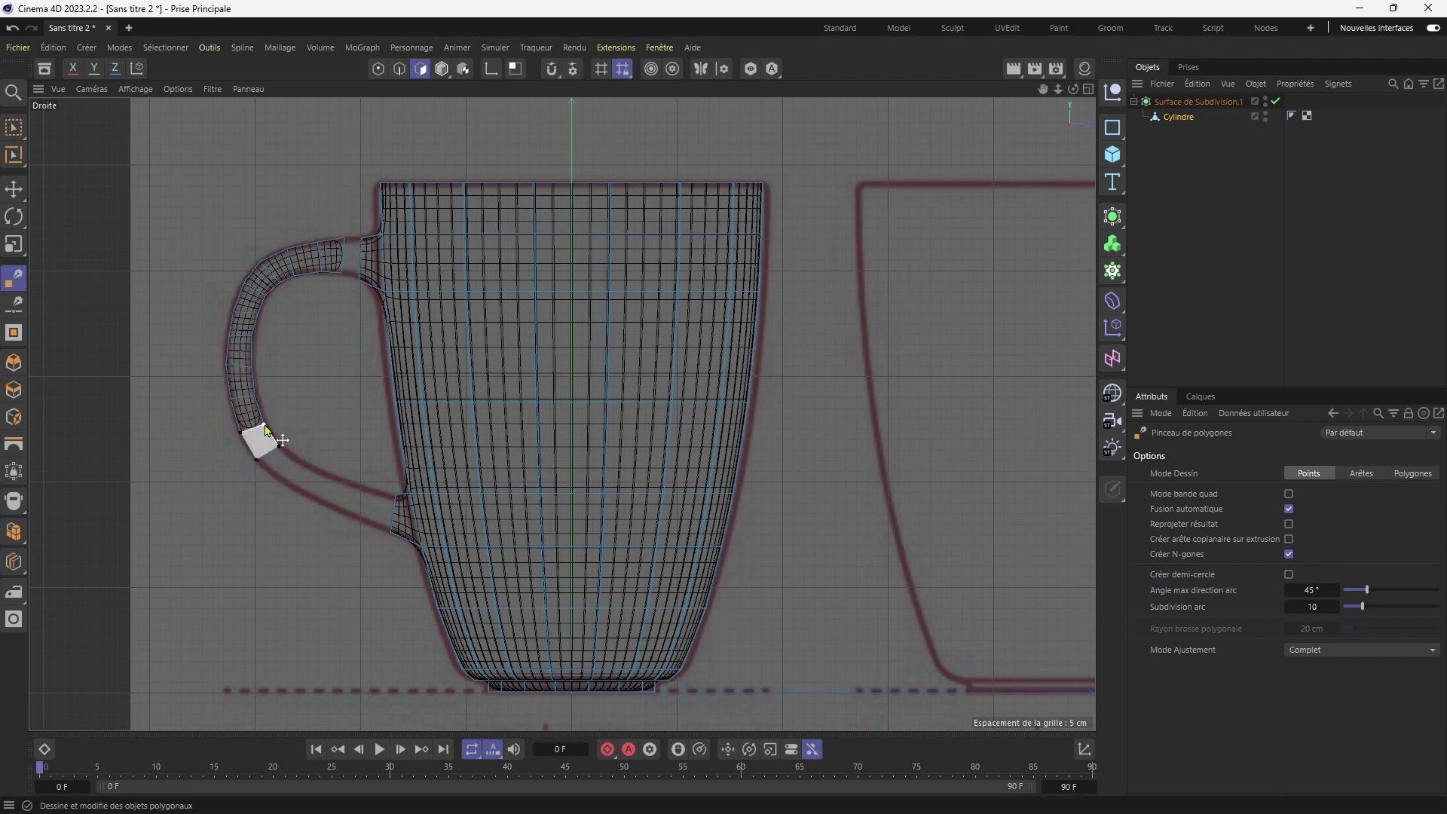
Extend the polygon strip along the handle's lower arm, ending it just short of the lower stub.
{"action": "left_click", "coordinate": [280, 477]}
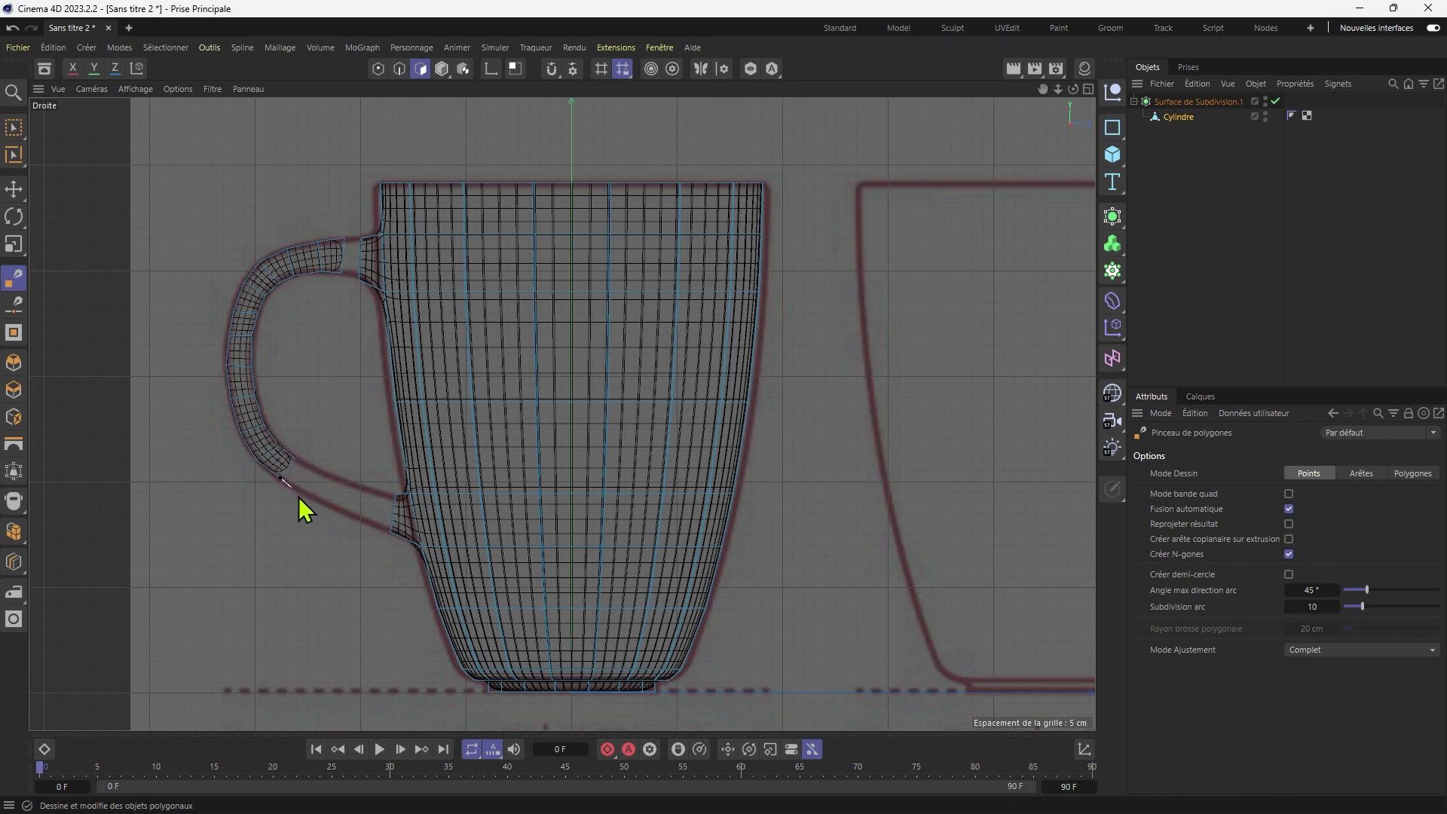
{"action": "left_click", "coordinate": [304, 491]}
{"action": "left_click", "coordinate": [326, 505]}
{"action": "left_click", "coordinate": [320, 476]}
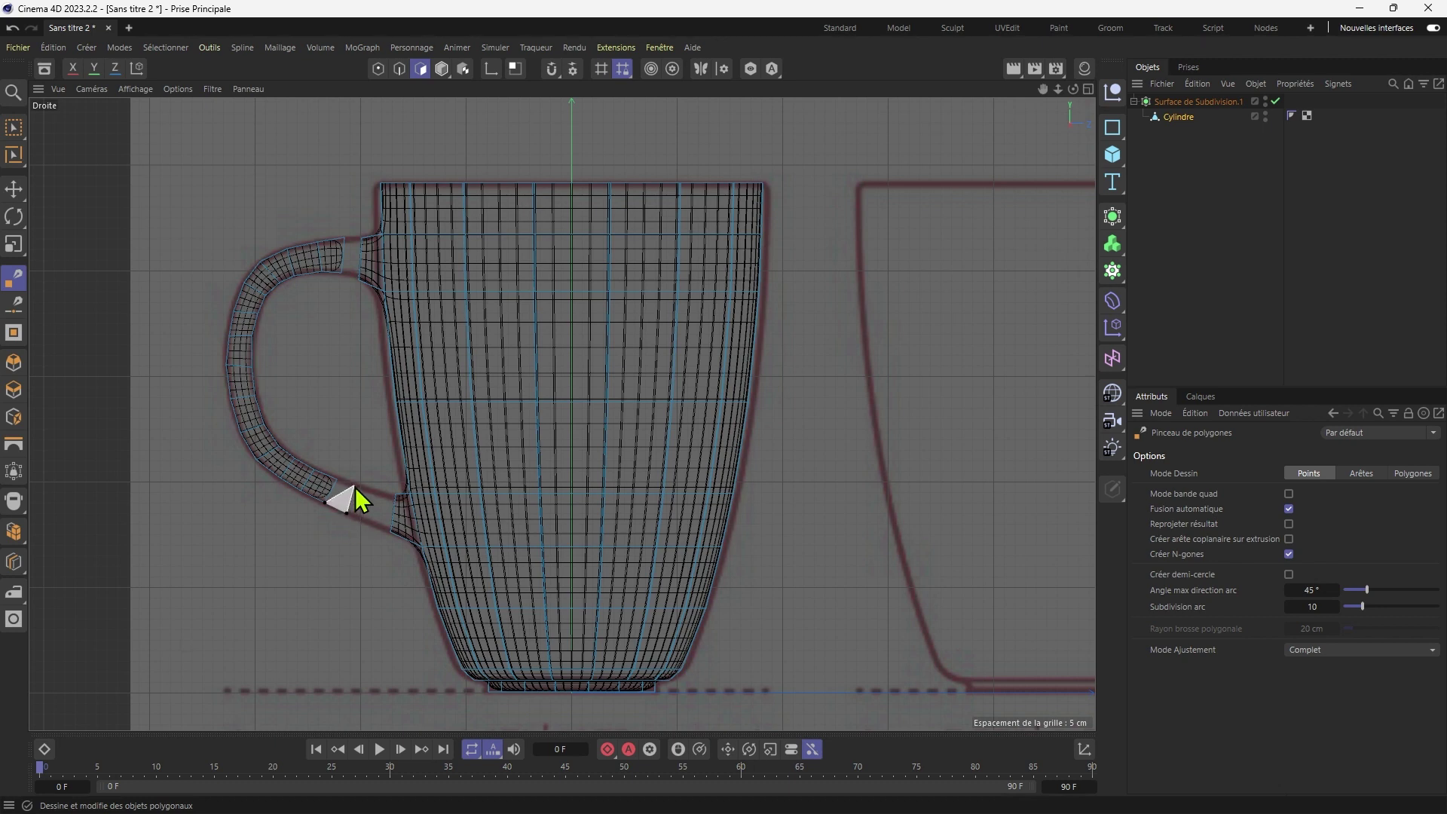
{"action": "left_click", "coordinate": [346, 514]}
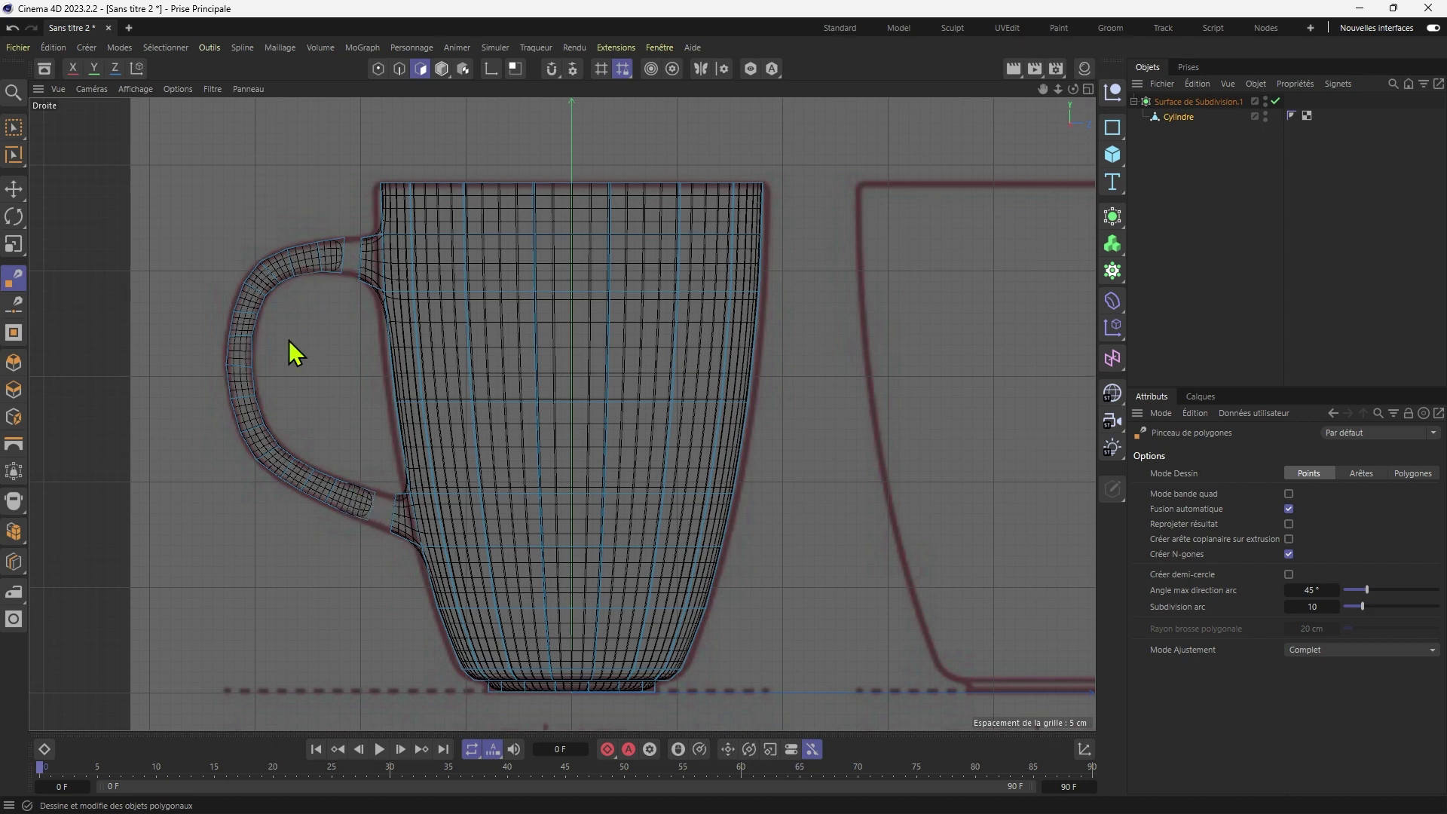
In the perspective view, select all the handle strip's polygons with the Brush Selection tool.
{"action": "middle_click", "coordinate": [306, 360]}
{"action": "middle_click", "coordinate": [404, 377]}
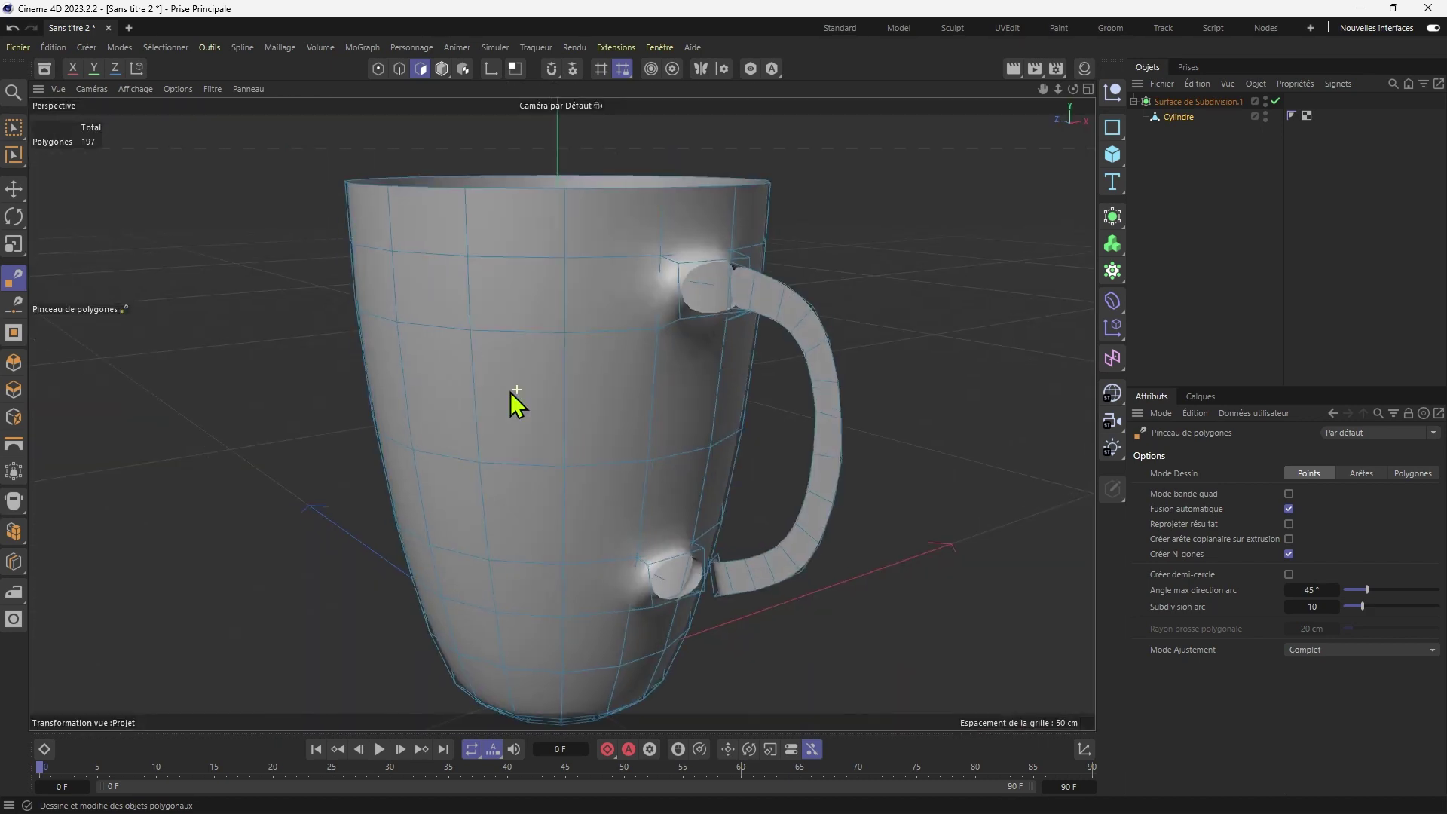
{"action": "left_click_drag", "start_coordinate": [511, 392], "coordinate": [386, 397], "text": "alt"}
{"action": "scroll", "coordinate": [497, 415], "scroll_direction": "down", "scroll_amount": 3}
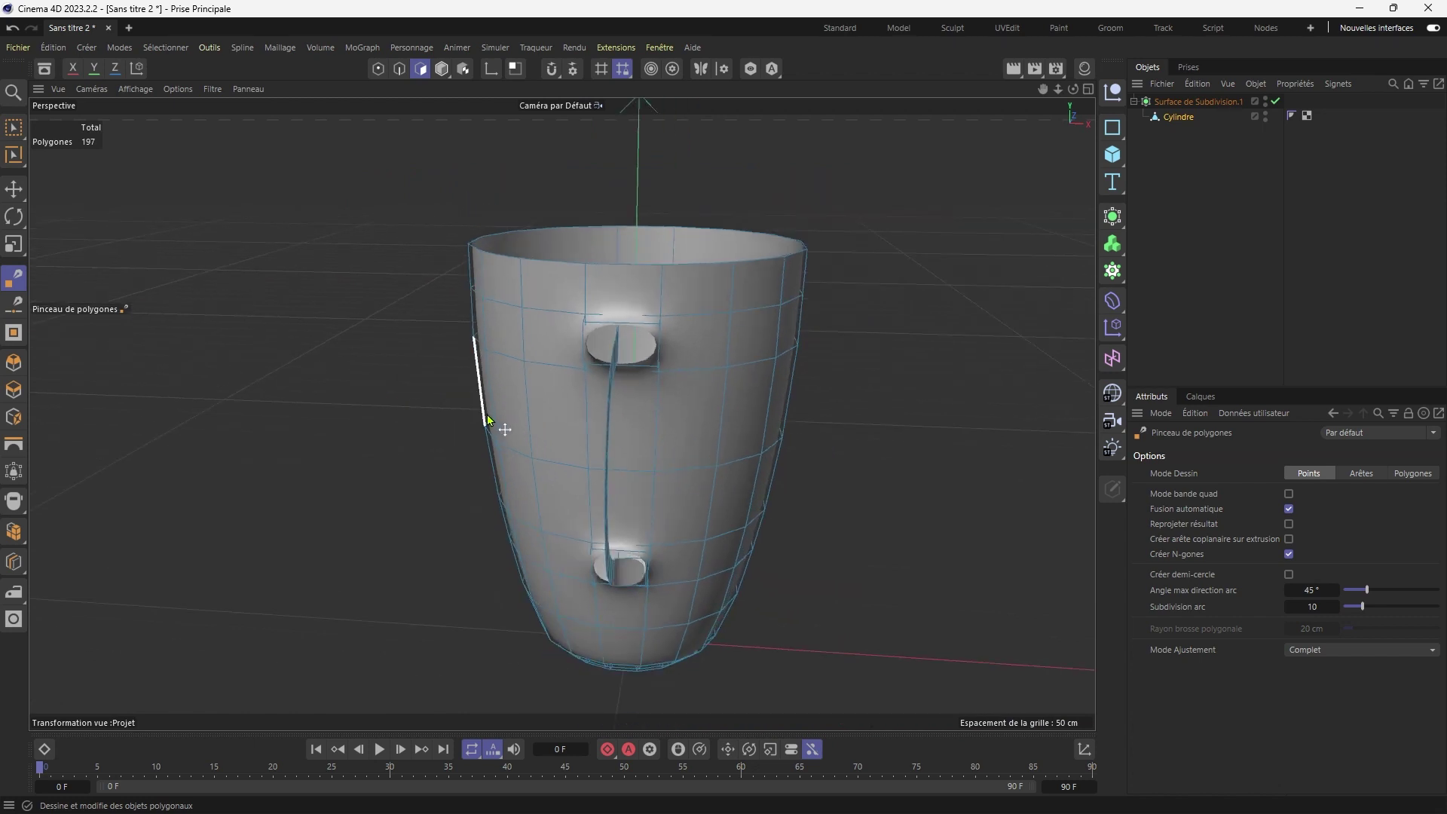
{"action": "left_click_drag", "start_coordinate": [505, 423], "coordinate": [362, 403], "text": "alt"}
{"action": "left_click", "coordinate": [14, 128]}
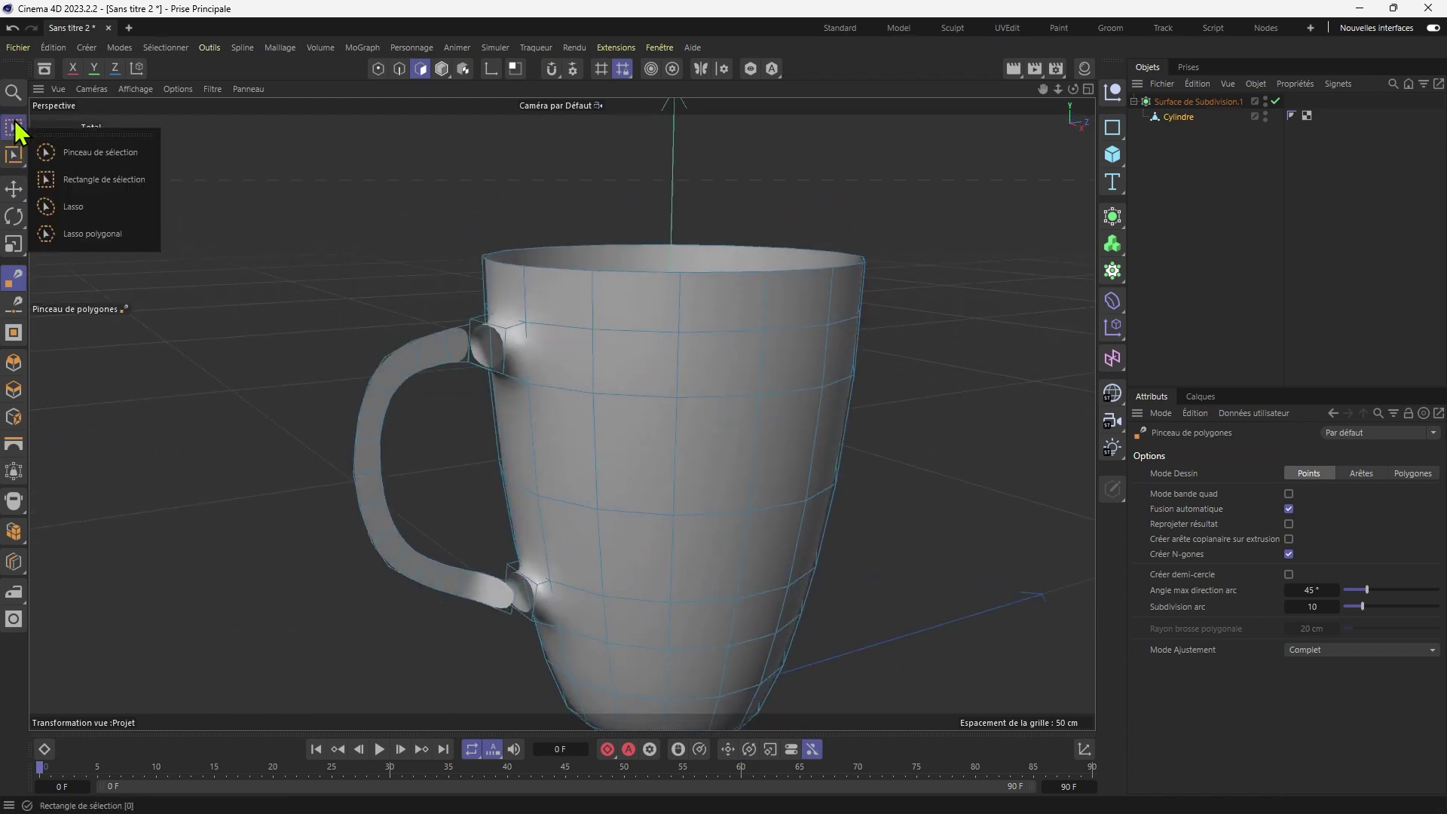
{"action": "left_click", "coordinate": [90, 153]}
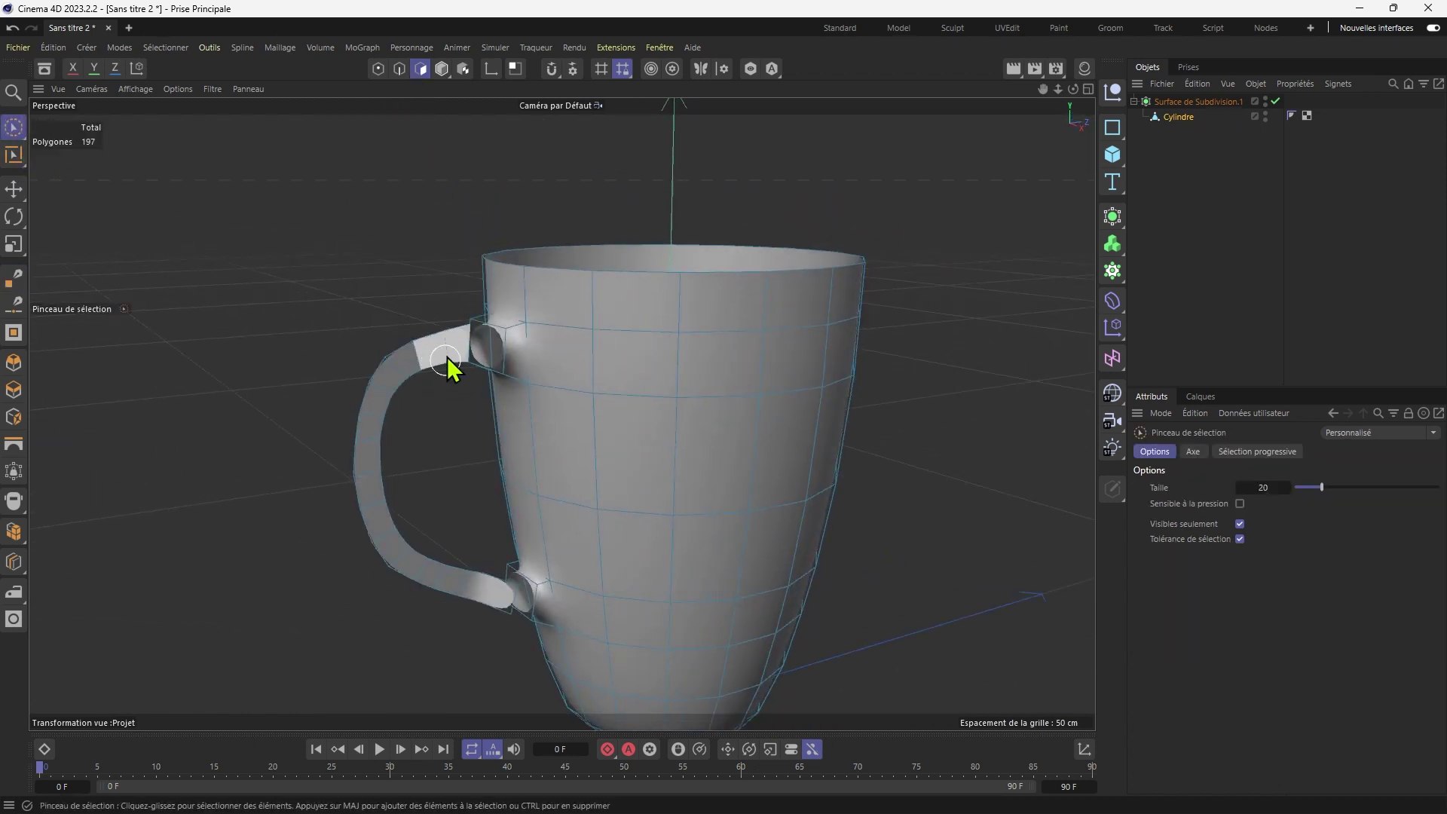
{"action": "mouse_move", "coordinate": [452, 365]}
{"action": "left_mouse_down"}
{"action": "mouse_move", "coordinate": [374, 410]}
{"action": "mouse_move", "coordinate": [407, 597]}
{"action": "mouse_move", "coordinate": [485, 613]}
{"action": "mouse_move", "coordinate": [401, 604]}
{"action": "mouse_move", "coordinate": [473, 623]}
{"action": "left_mouse_up"}
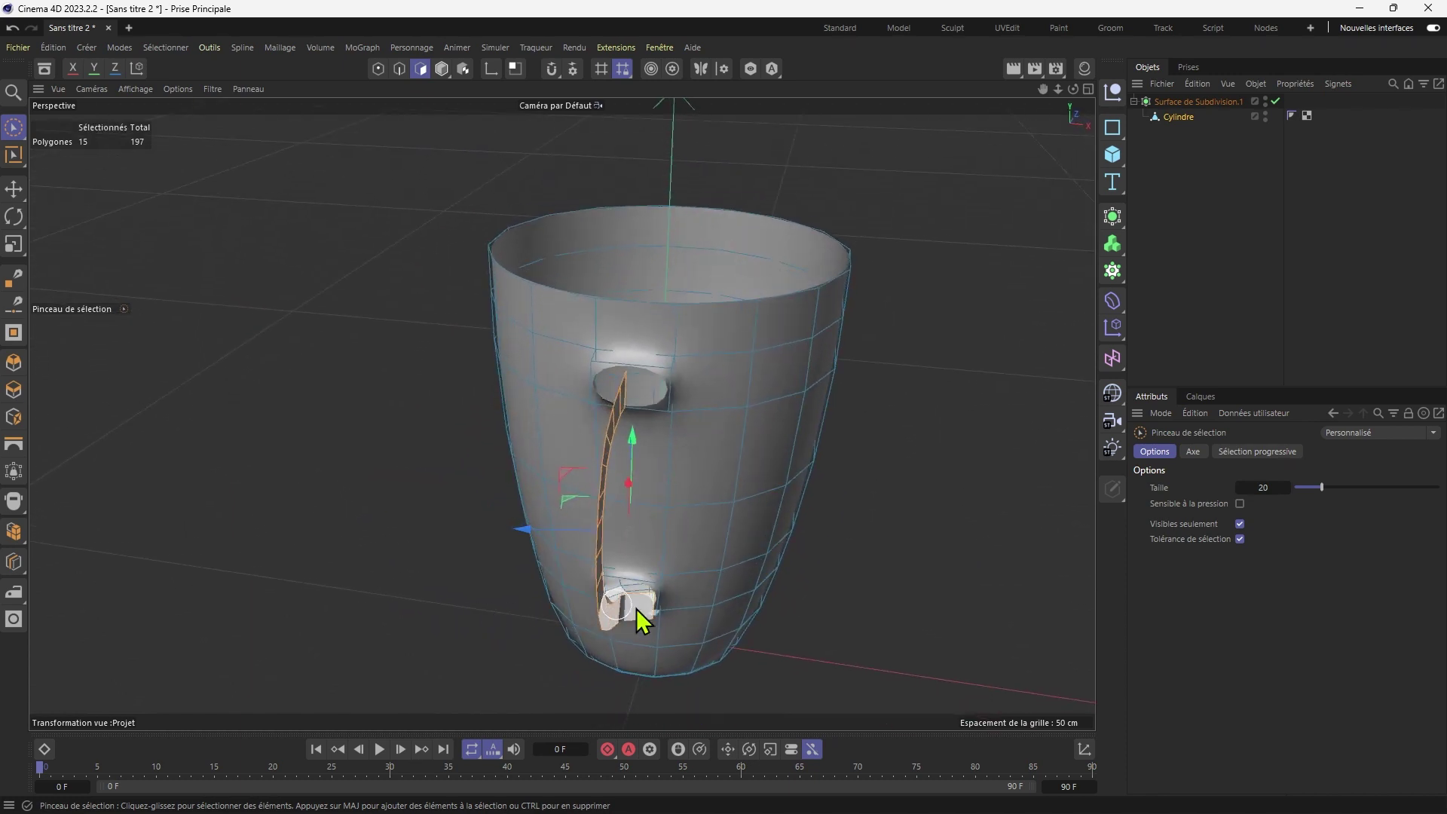
Select the edge at the handle strip's lower end and switch the transform handles to the world axes.
{"action": "scroll", "coordinate": [673, 616], "scroll_direction": "up", "scroll_amount": 5}
{"action": "left_click_drag", "start_coordinate": [674, 617], "coordinate": [581, 490], "text": "alt"}
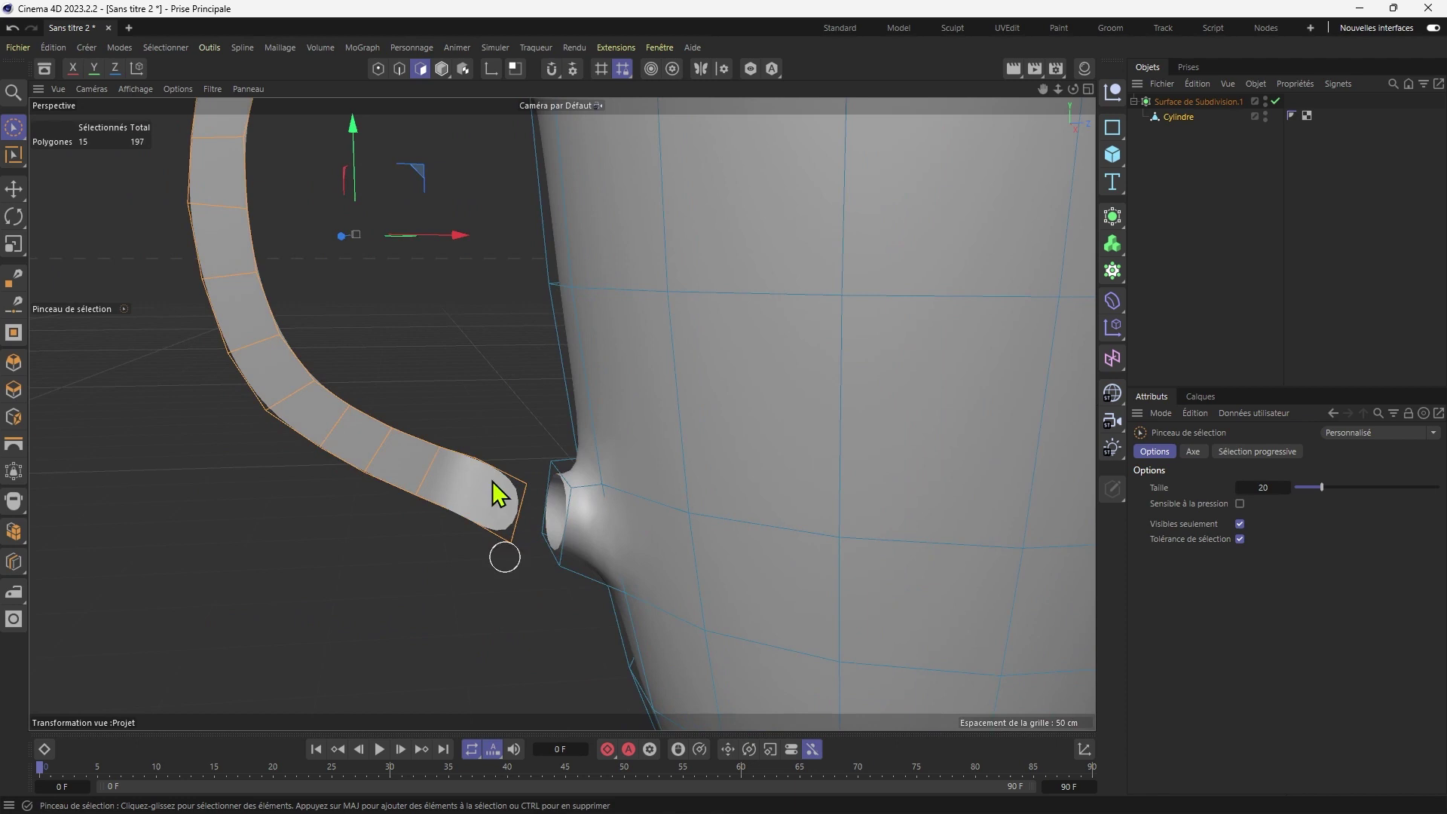
{"action": "left_click", "coordinate": [398, 71]}
{"action": "left_click", "coordinate": [517, 528]}
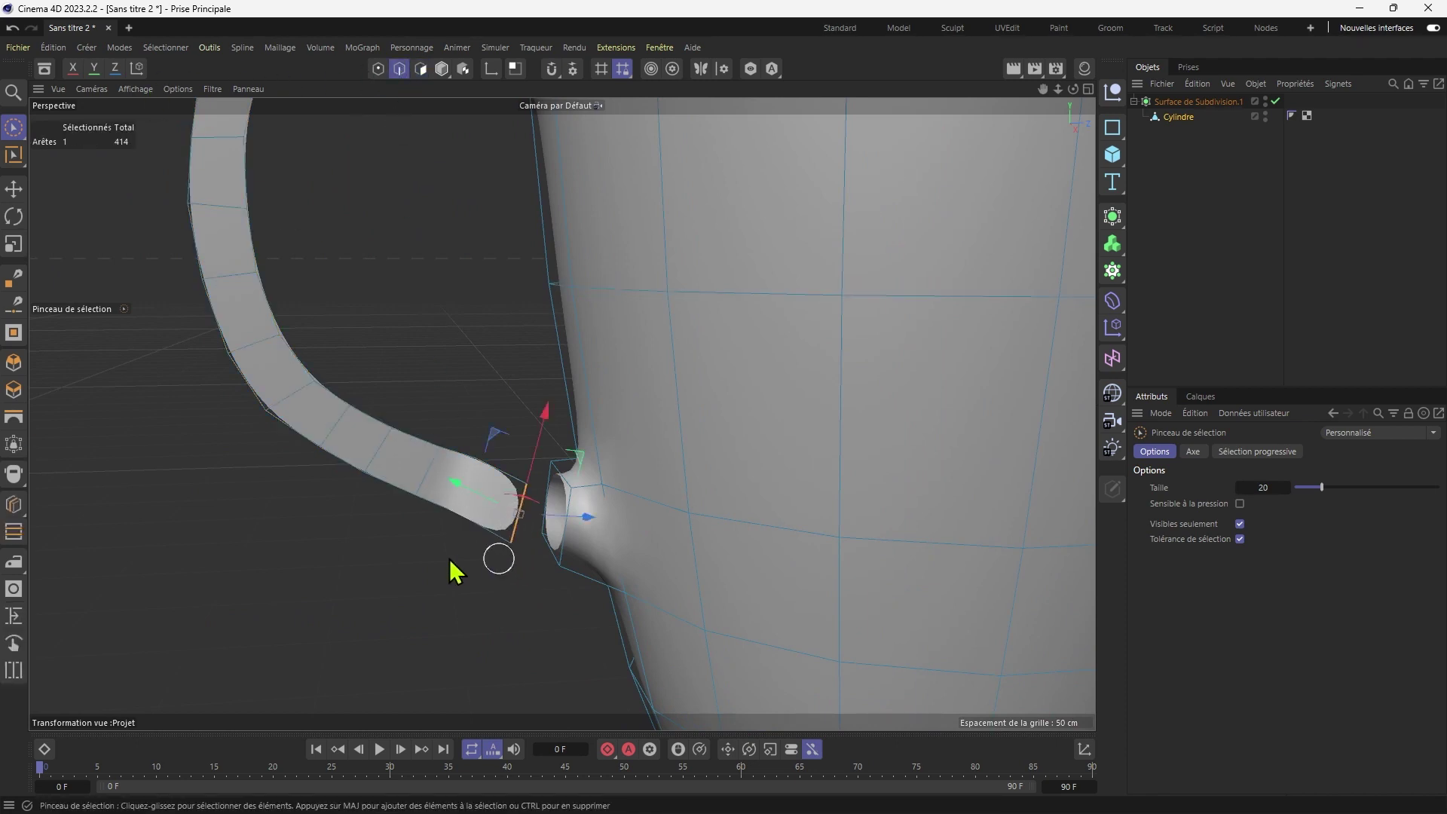
{"action": "left_click_drag", "start_coordinate": [449, 559], "coordinate": [555, 620], "text": "alt"}
{"action": "left_click", "coordinate": [136, 68]}
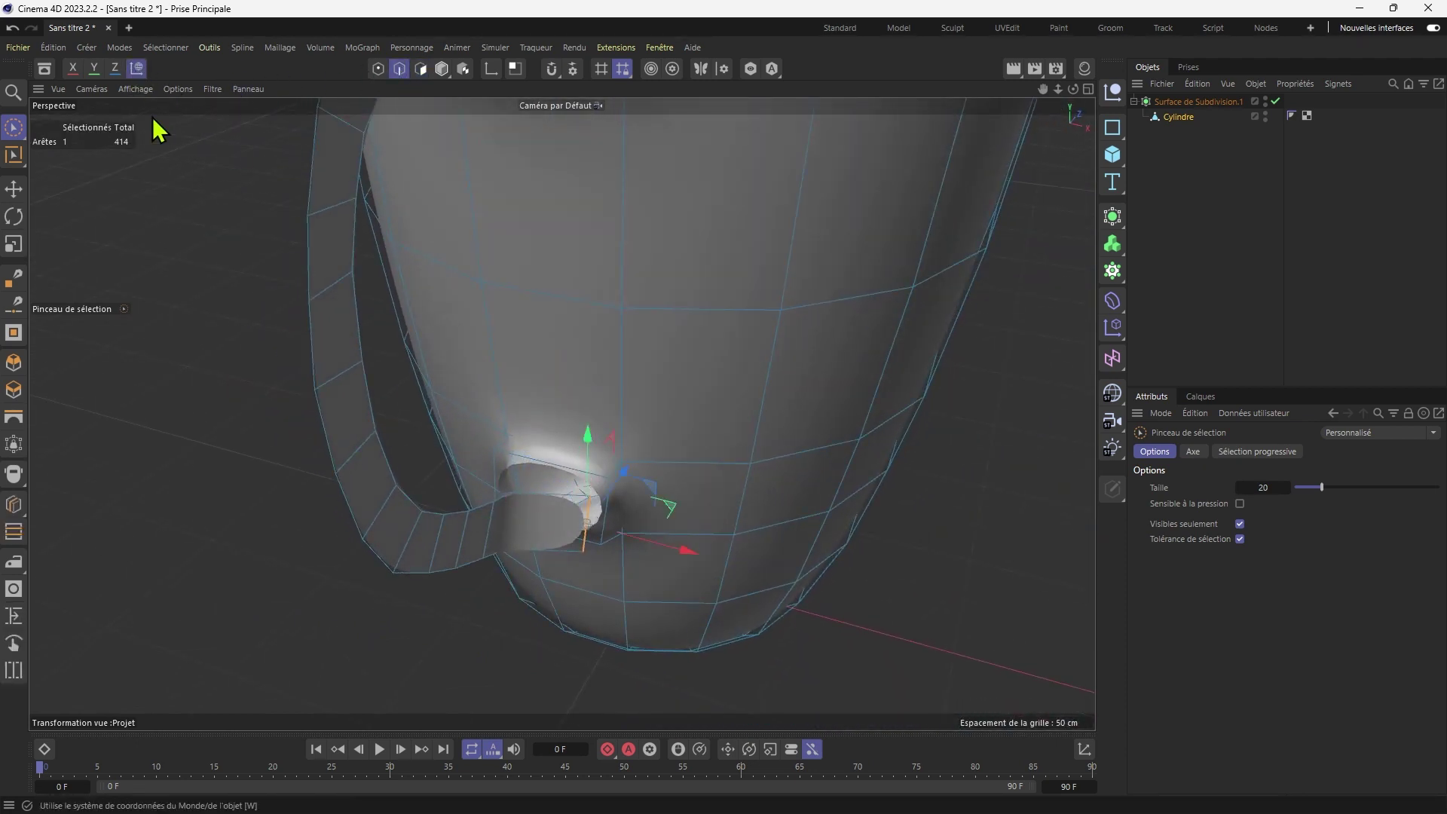
Try to shift the strip's lower end edge sideways, using the top view to match the stub's width.
{"action": "left_click_drag", "start_coordinate": [687, 556], "coordinate": [643, 513], "text": "ctrl"}
{"action": "middle_click", "coordinate": [637, 339]}
{"action": "middle_click", "coordinate": [797, 339]}
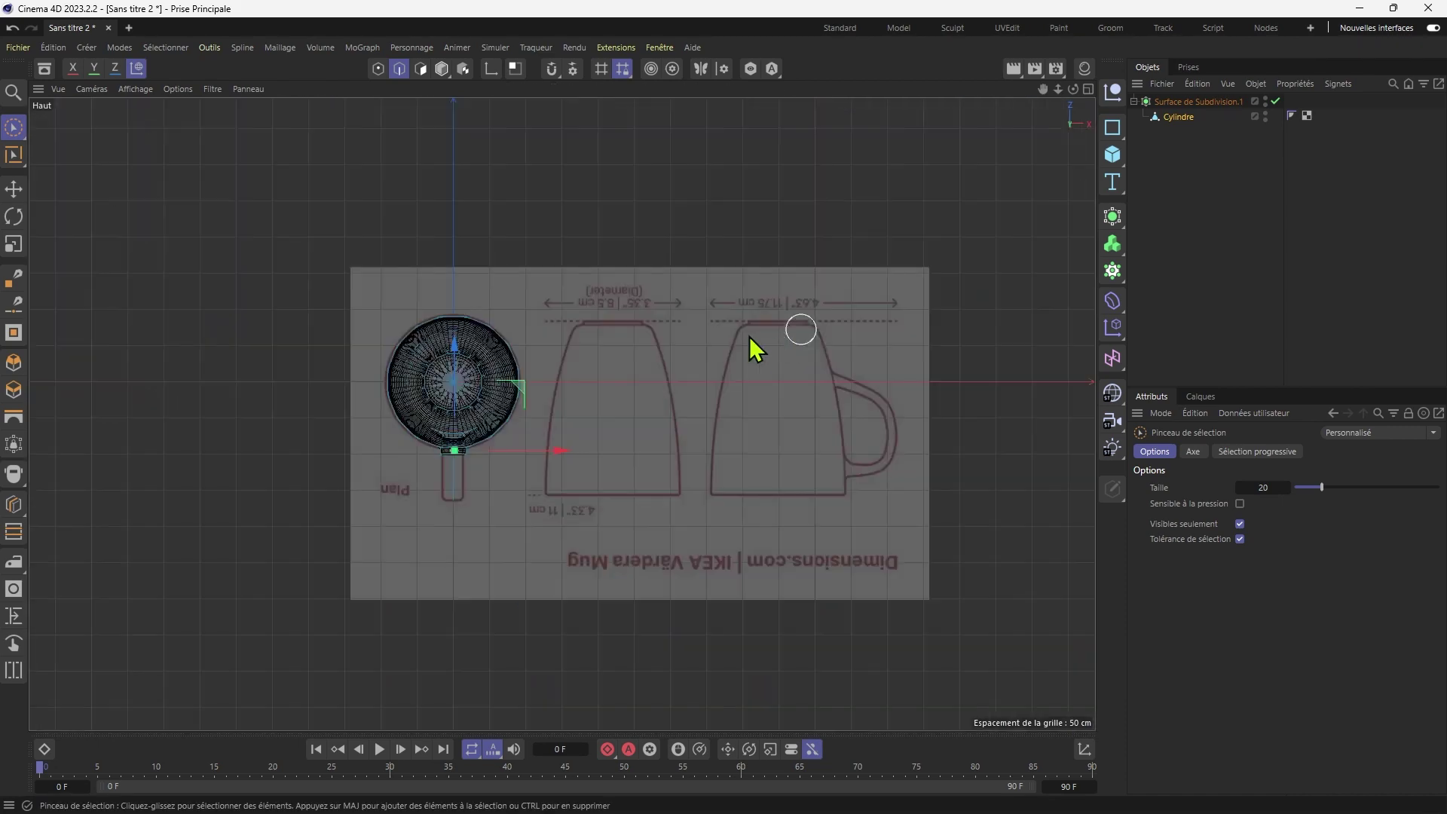
{"action": "scroll", "coordinate": [387, 494], "scroll_direction": "up", "scroll_amount": 10}
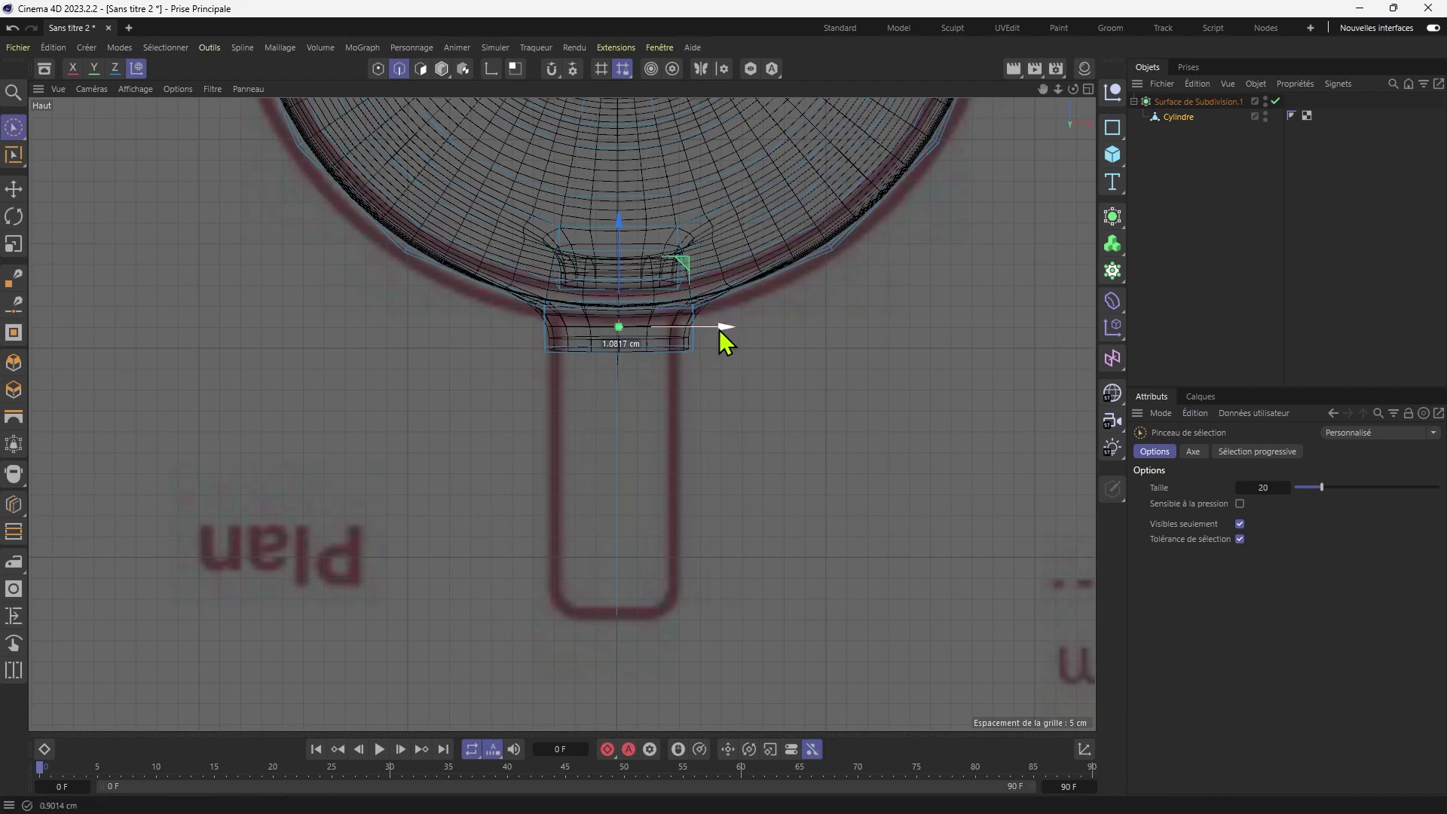
{"action": "middle_click", "coordinate": [521, 432]}
{"action": "middle_click", "coordinate": [175, 299]}
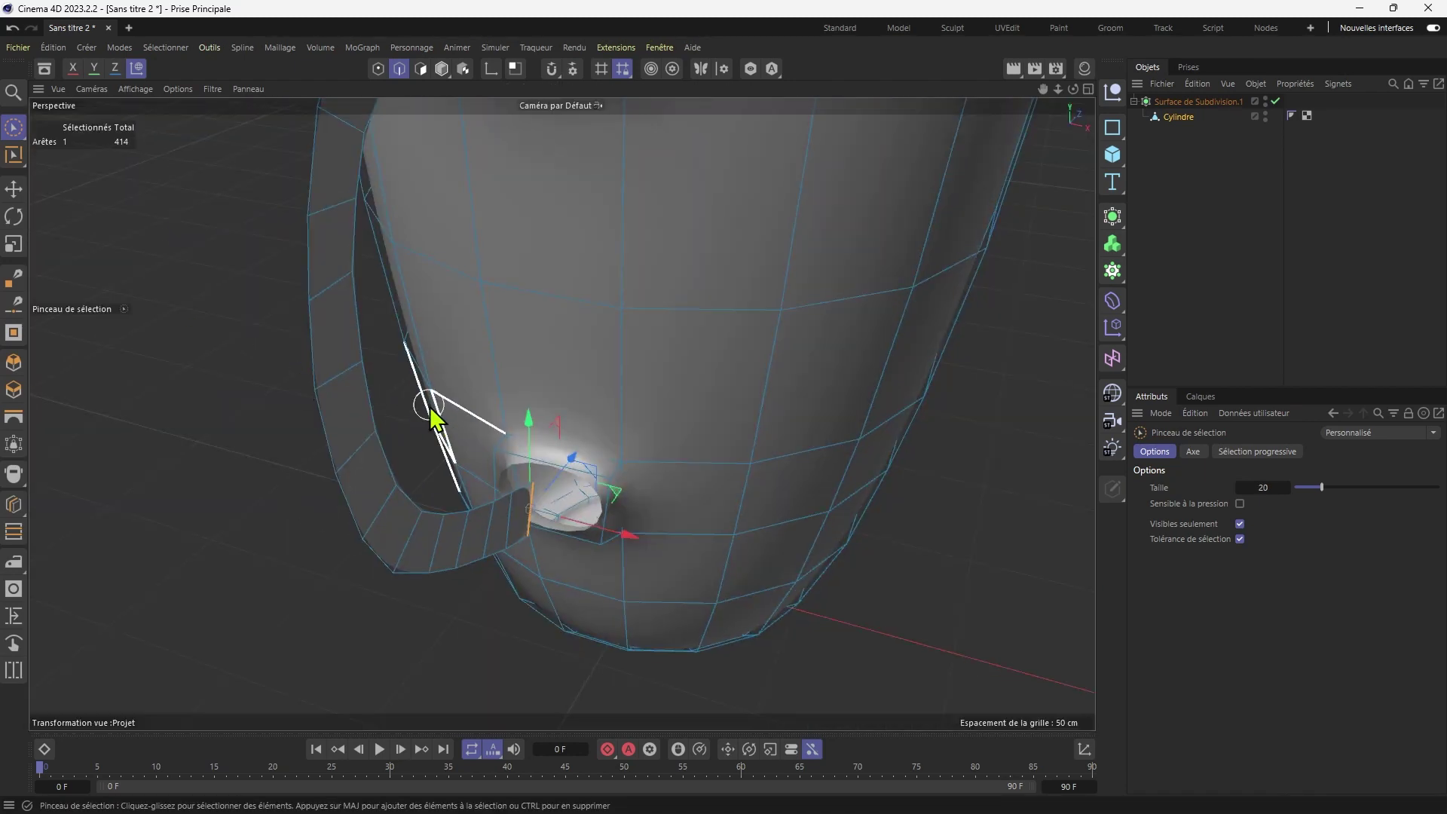
Switch back to polygon mode and reselect the whole handle strip from the upper to the lower end.
{"action": "scroll", "coordinate": [526, 478], "scroll_direction": "up", "scroll_amount": 5}
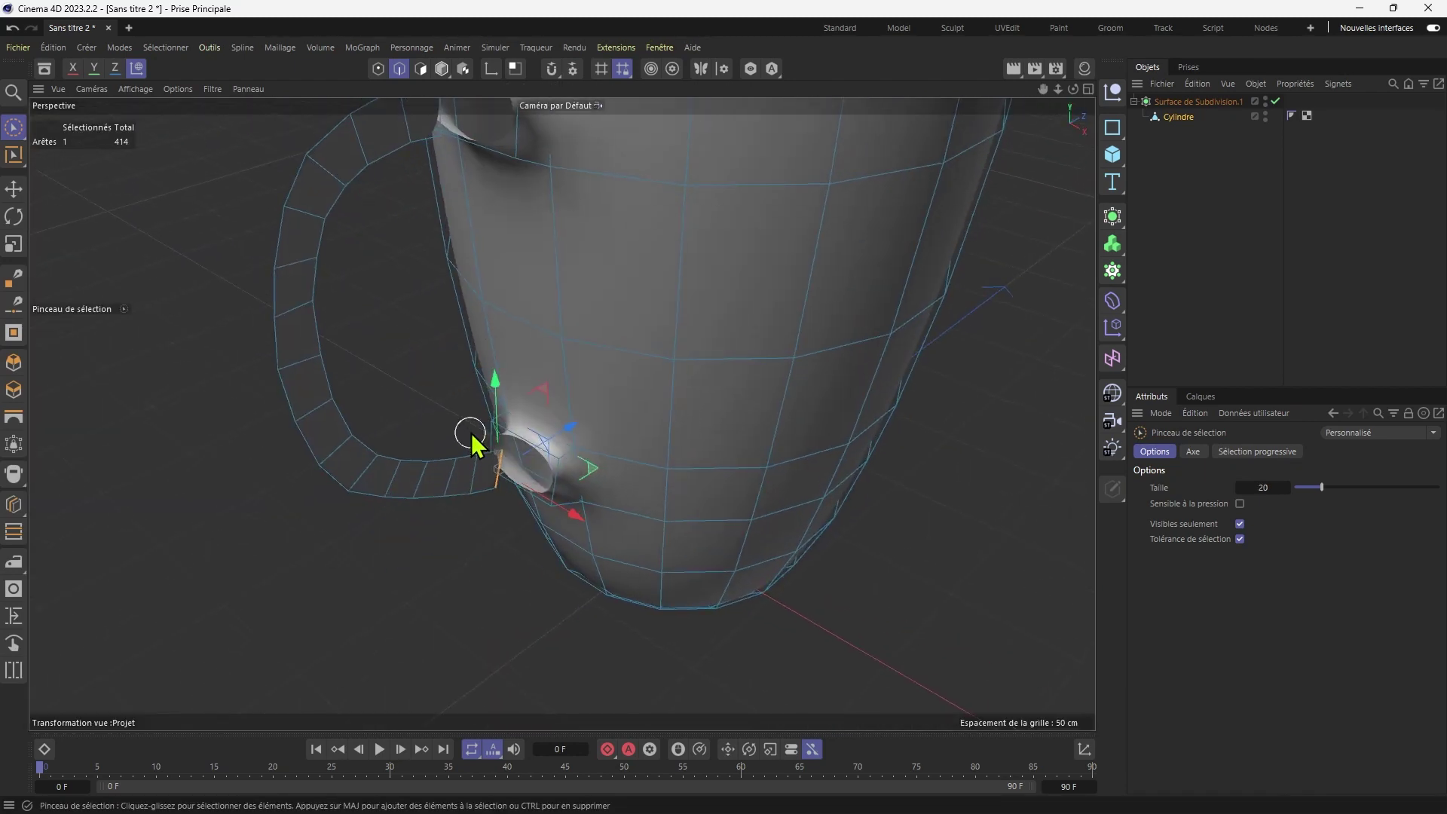
{"action": "scroll", "coordinate": [475, 445], "scroll_direction": "down", "scroll_amount": 5}
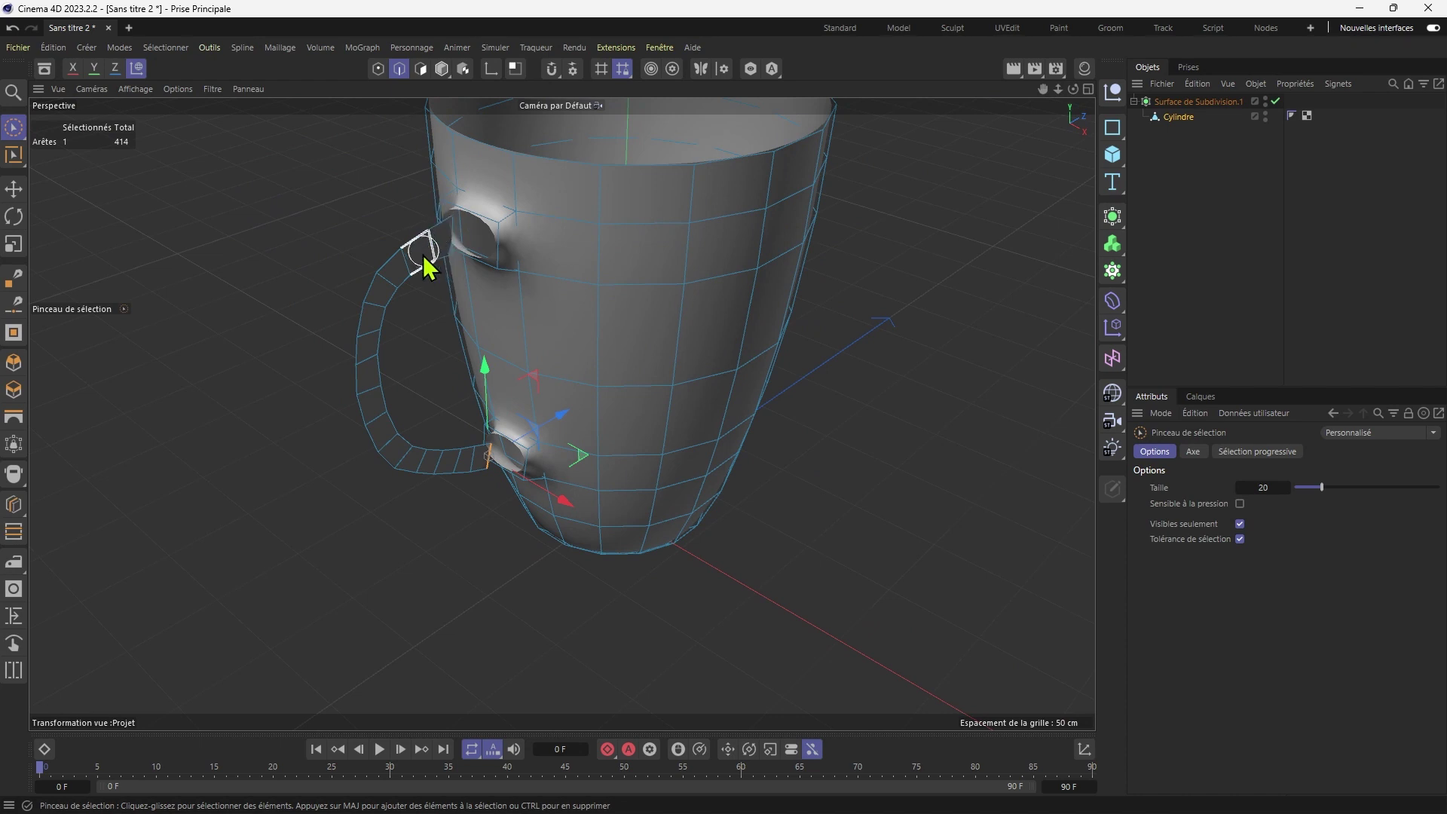
{"action": "left_click", "coordinate": [421, 69]}
{"action": "mouse_move", "coordinate": [444, 249]}
{"action": "left_mouse_down"}
{"action": "mouse_move", "coordinate": [443, 274]}
{"action": "mouse_move", "coordinate": [404, 297]}
{"action": "mouse_move", "coordinate": [404, 468]}
{"action": "mouse_move", "coordinate": [476, 488]}
{"action": "left_mouse_up"}
{"action": "mouse_move", "coordinate": [349, 482]}
{"action": "left_mouse_down", "text": "alt"}
{"action": "mouse_move", "coordinate": [508, 462]}
{"action": "mouse_move", "coordinate": [472, 329]}
{"action": "left_mouse_up", "text": "alt"}
{"action": "left_click_drag", "start_coordinate": [486, 469], "coordinate": [497, 533], "text": "alt"}
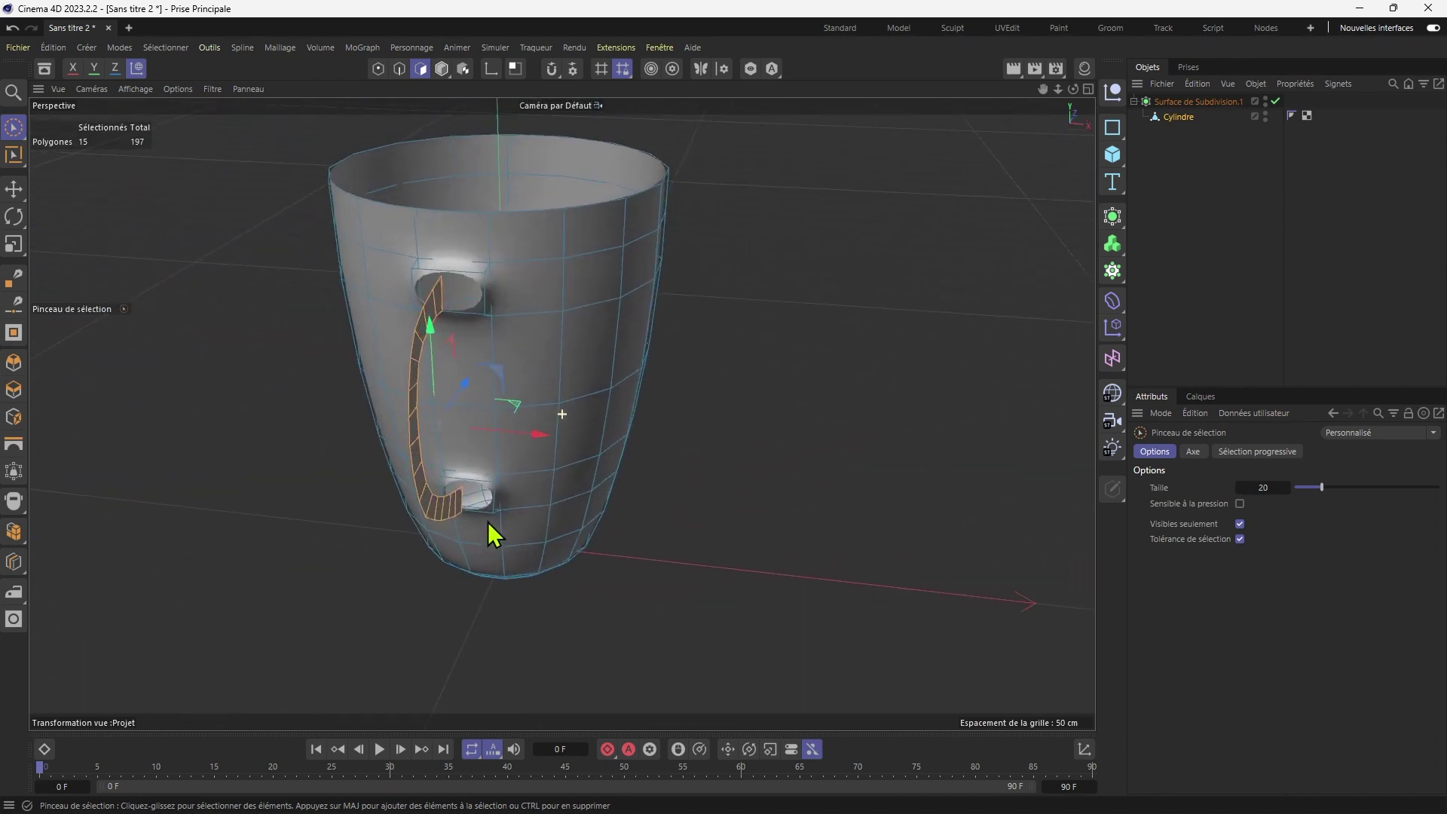
In the top view, move the selected handle strip along the X axis to line up with one side of the upper stub.
{"action": "middle_click", "coordinate": [743, 405]}
{"action": "middle_click", "coordinate": [879, 310]}
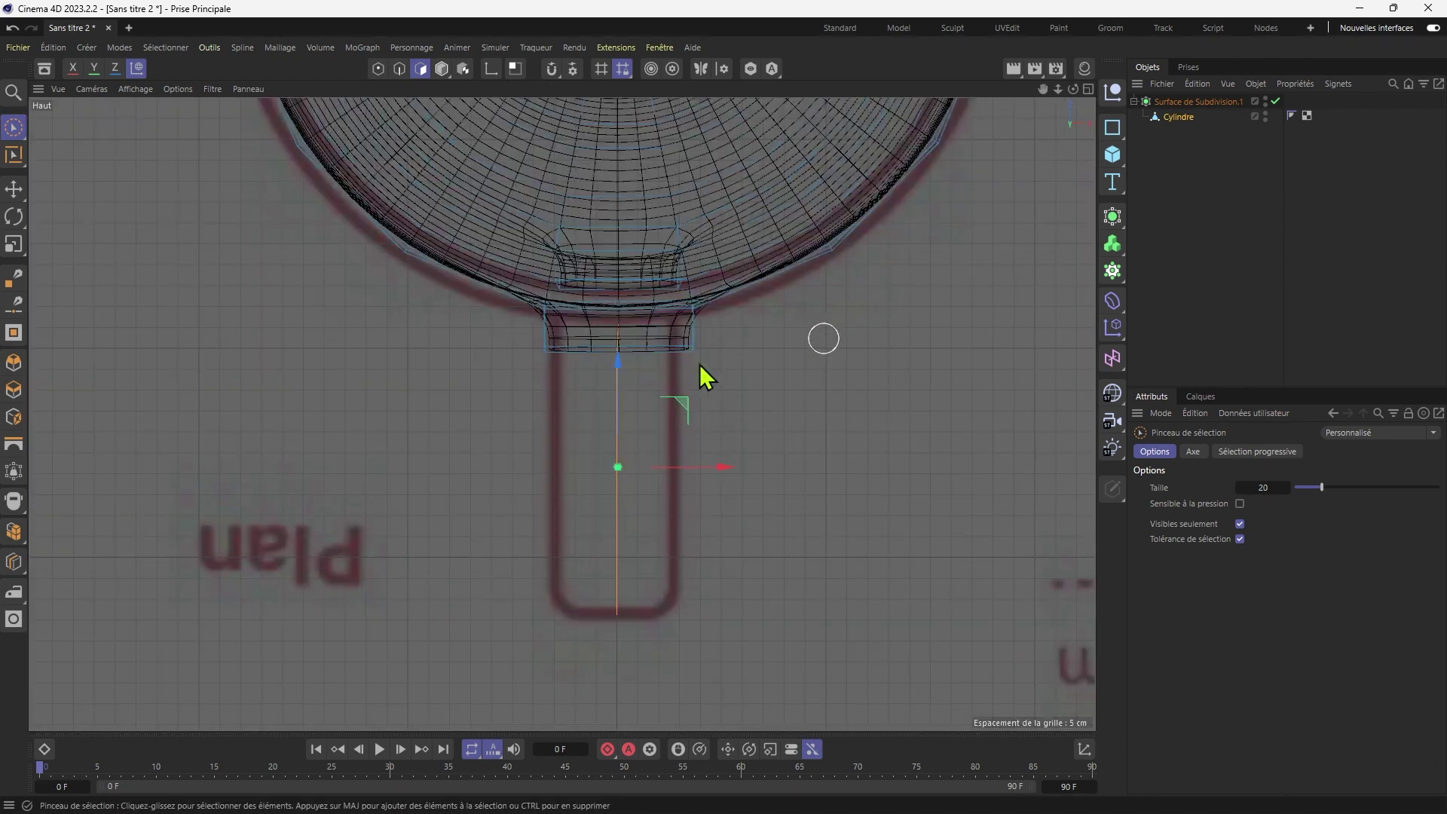
{"action": "left_click_drag", "start_coordinate": [736, 469], "coordinate": [798, 471]}
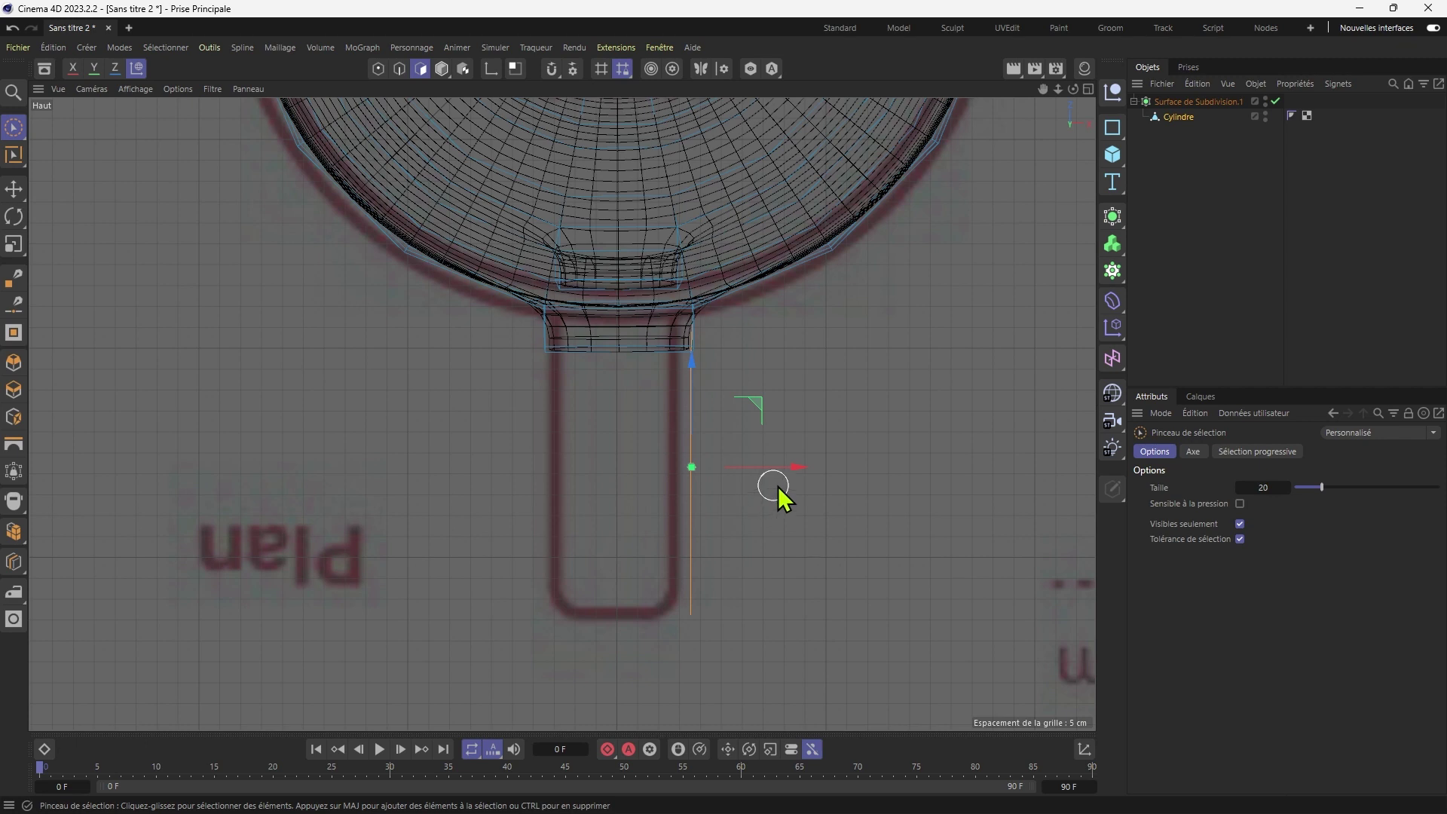
{"action": "middle_click", "coordinate": [752, 476]}
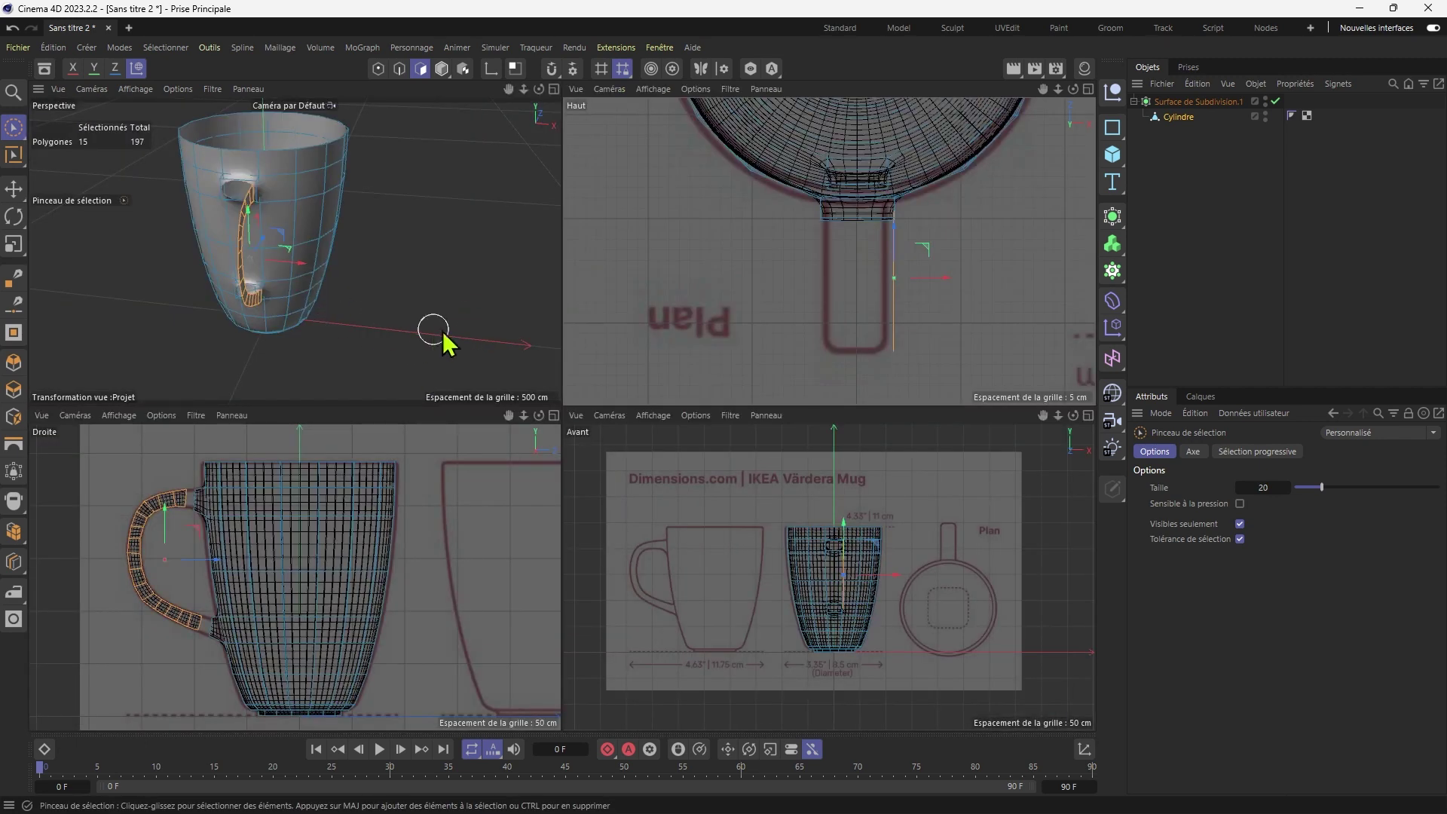
Extrude the handle strip along the X axis across to the opposite side of the upper stub in the top view.
{"action": "middle_click", "coordinate": [771, 329]}
{"action": "left_click_drag", "start_coordinate": [804, 473], "coordinate": [650, 488]}
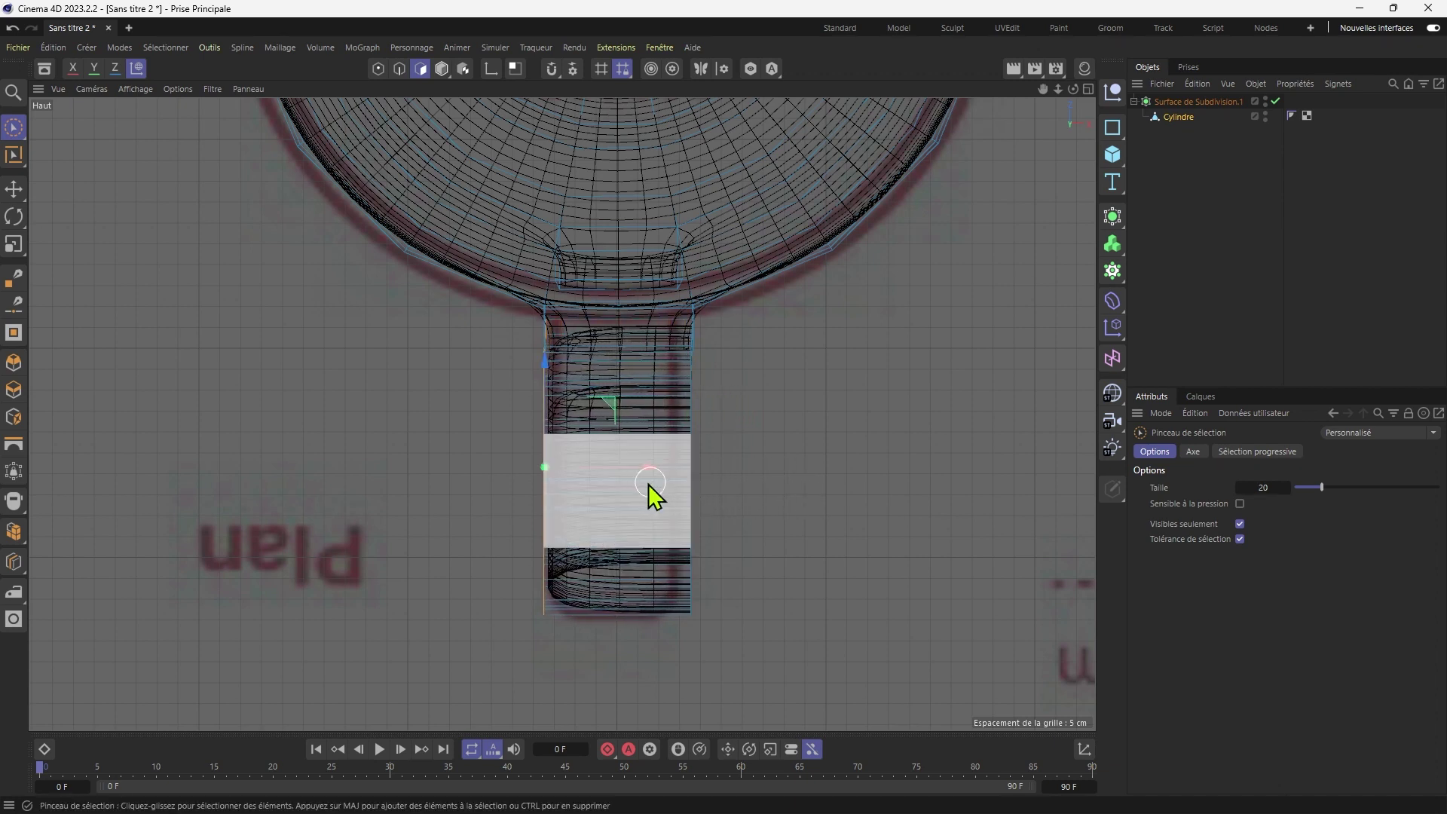
{"action": "middle_click", "coordinate": [360, 428]}
{"action": "middle_click", "coordinate": [285, 324]}
{"action": "left_click_drag", "start_coordinate": [315, 305], "coordinate": [256, 418], "text": "alt"}
{"action": "scroll", "coordinate": [300, 375], "scroll_direction": "up", "scroll_amount": 2}
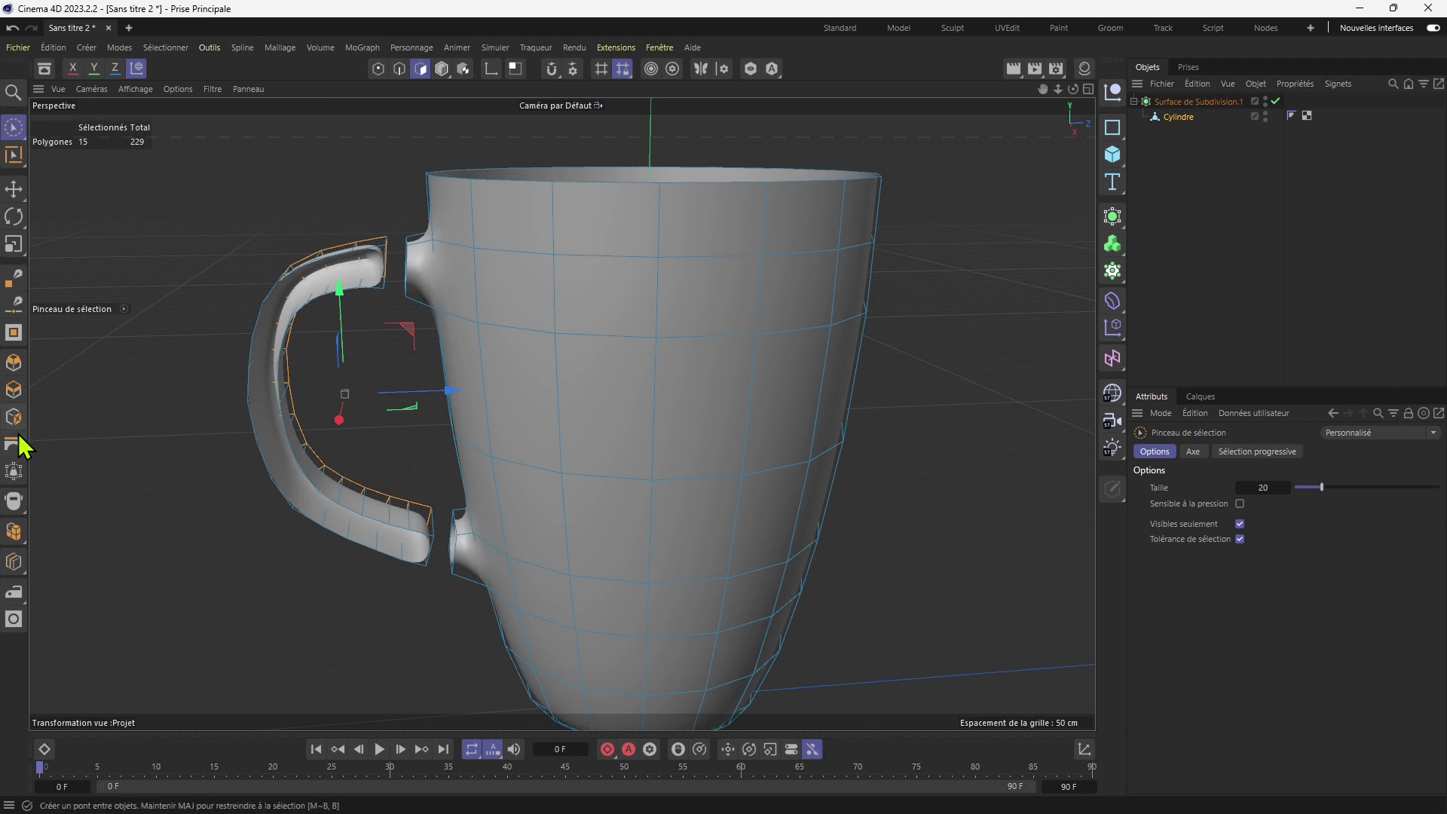
Try to close the handle's open side with Close Polygon Hole, and undo the fill.
{"action": "left_click", "coordinate": [13, 332]}
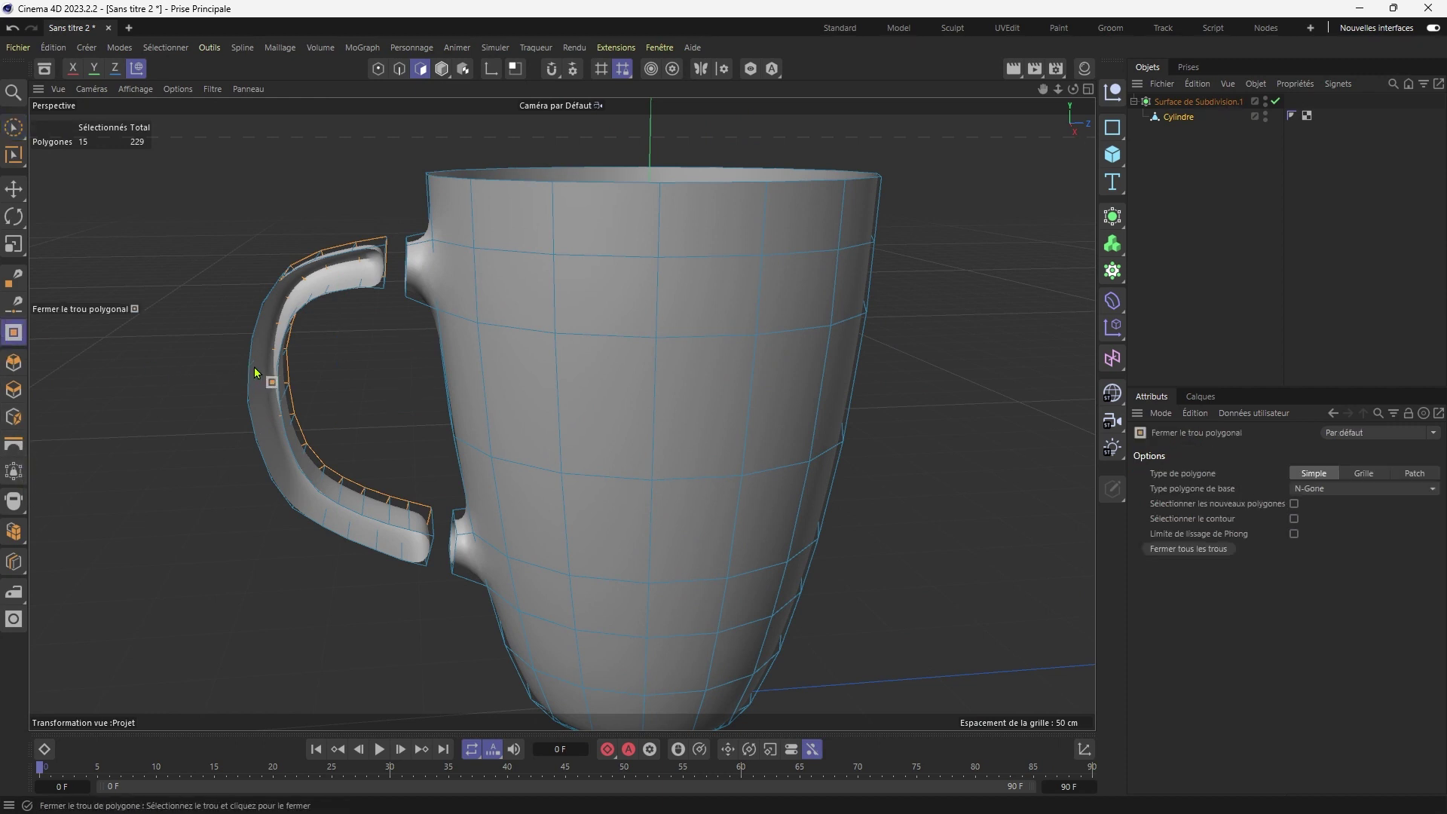
{"action": "left_click", "coordinate": [314, 306]}
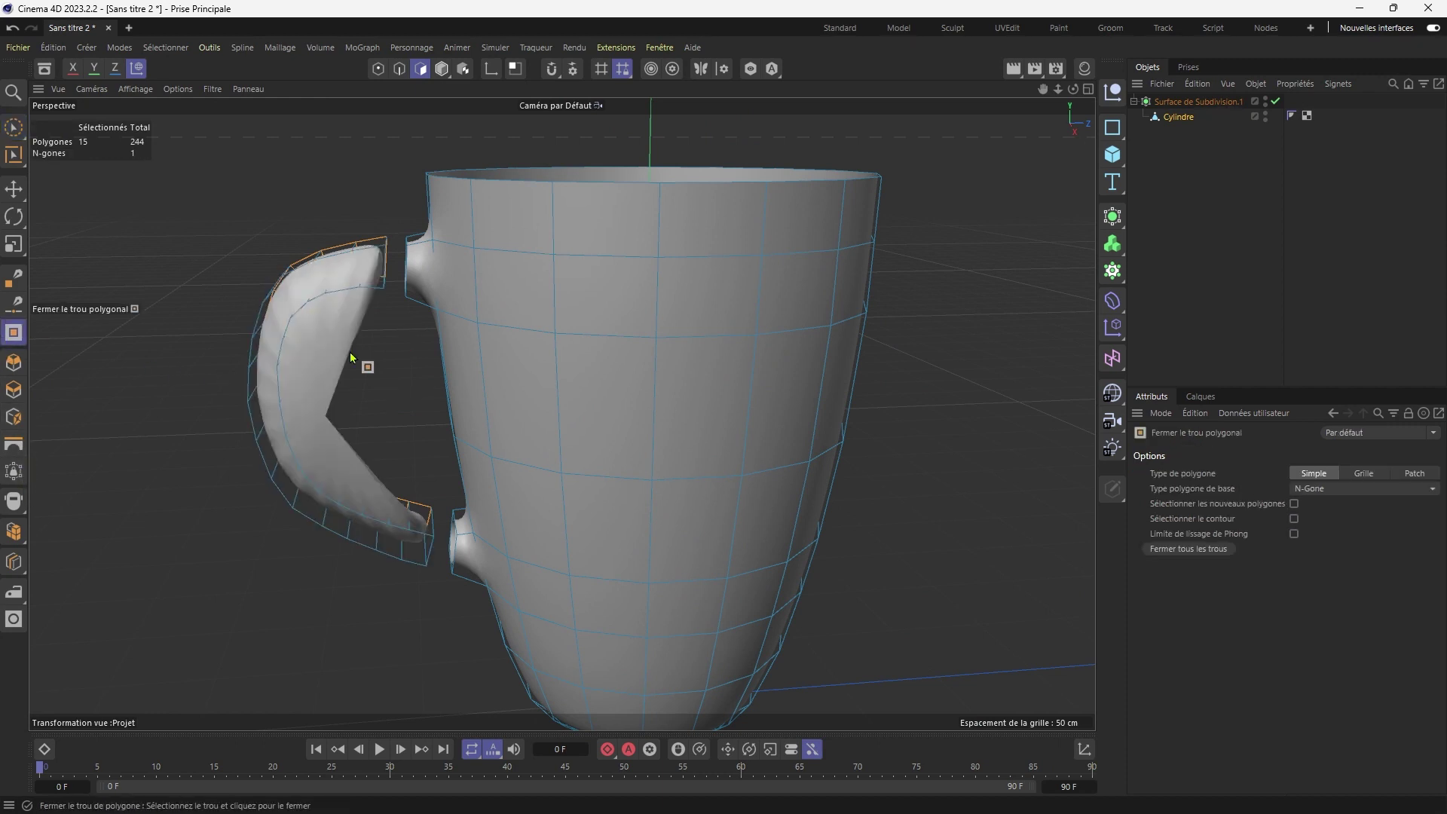
{"action": "key", "text": "ctrl+z"}
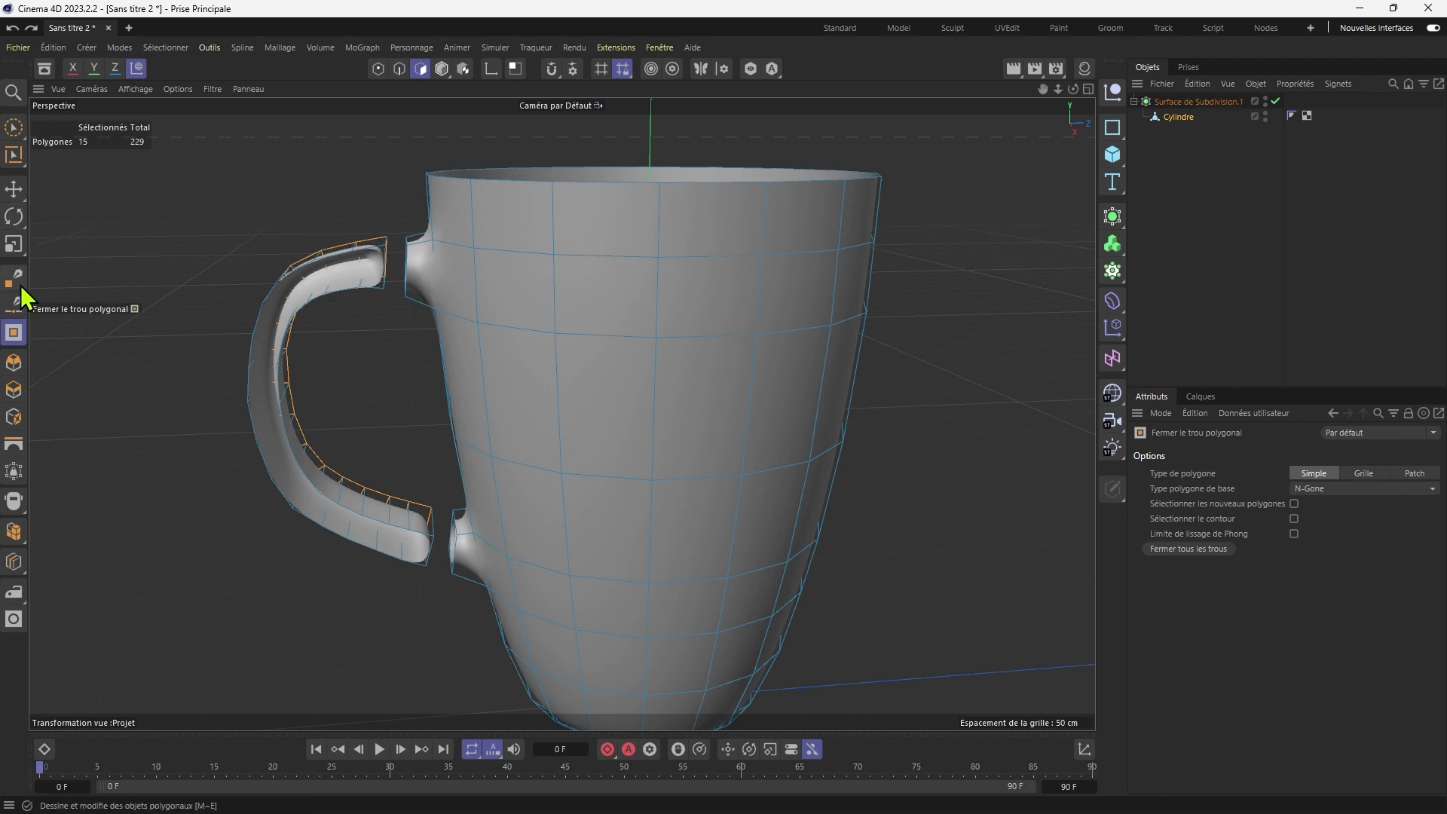
With the Bridge tool in point mode, bridge opposite point pairs across the handle's open side from its upper end around the upper bend.
{"action": "left_click", "coordinate": [15, 565]}
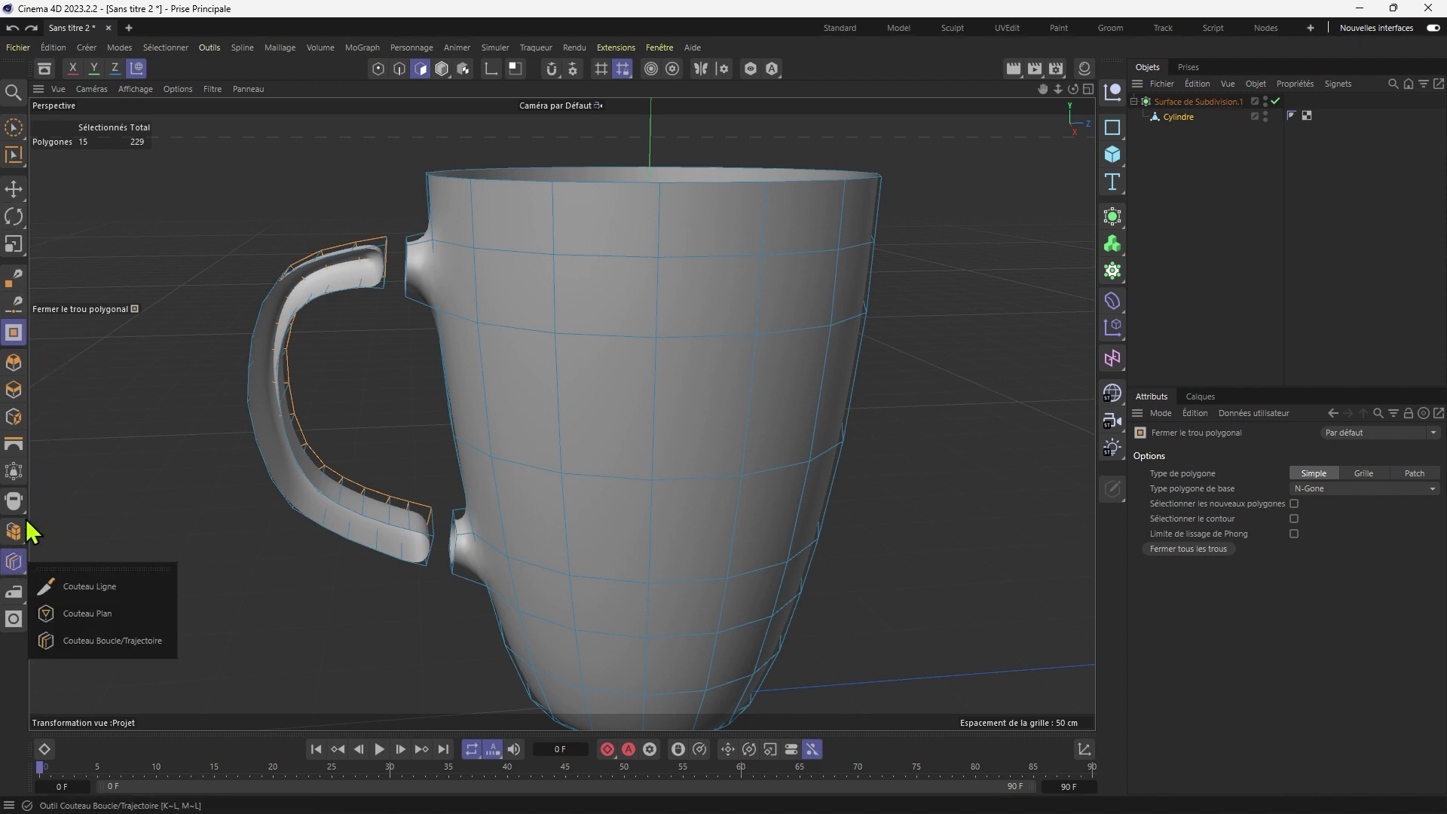
{"action": "left_click", "coordinate": [15, 446]}
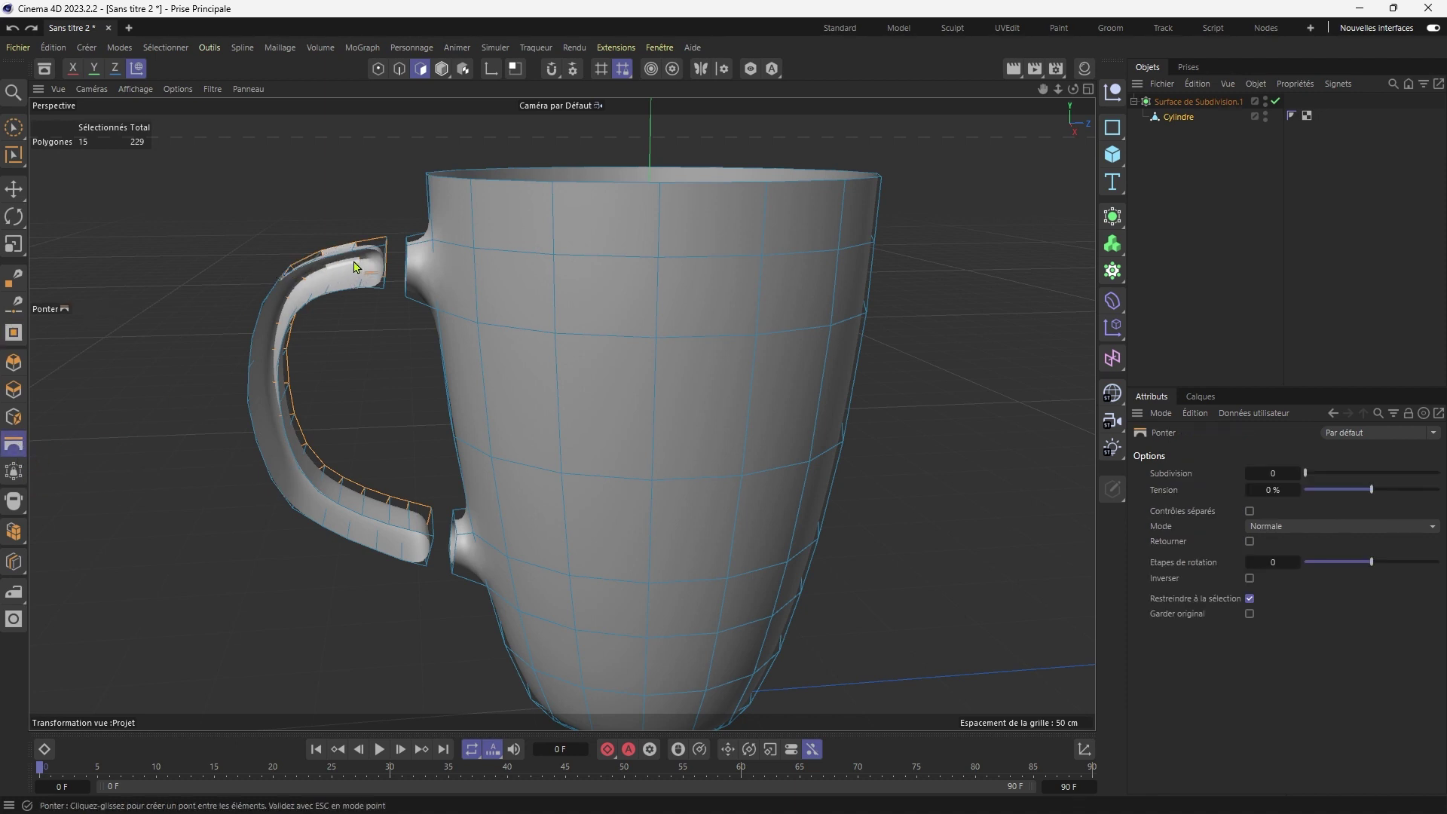
{"action": "left_click", "coordinate": [379, 70]}
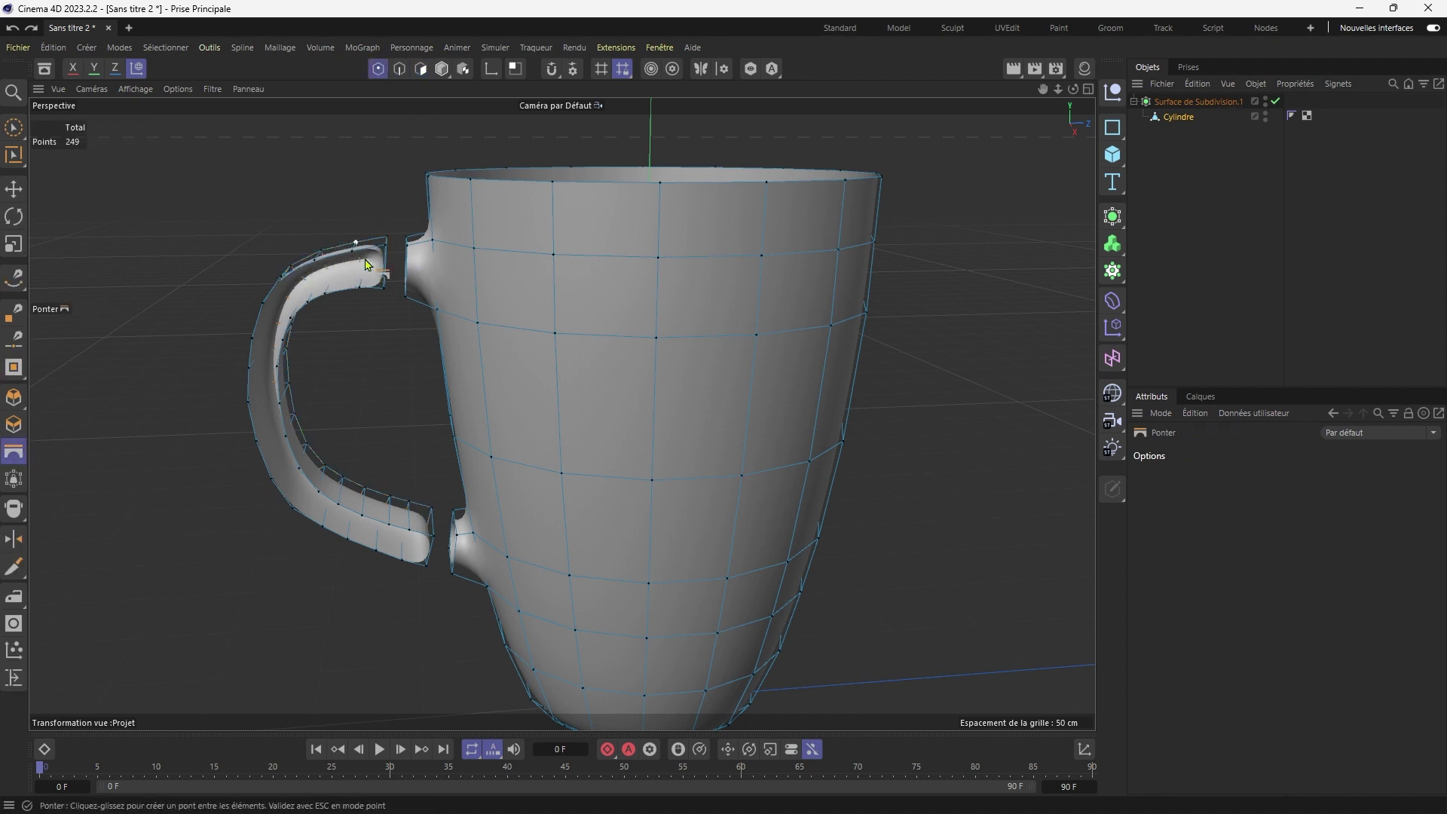
{"action": "scroll", "coordinate": [377, 267], "scroll_direction": "up", "scroll_amount": 3}
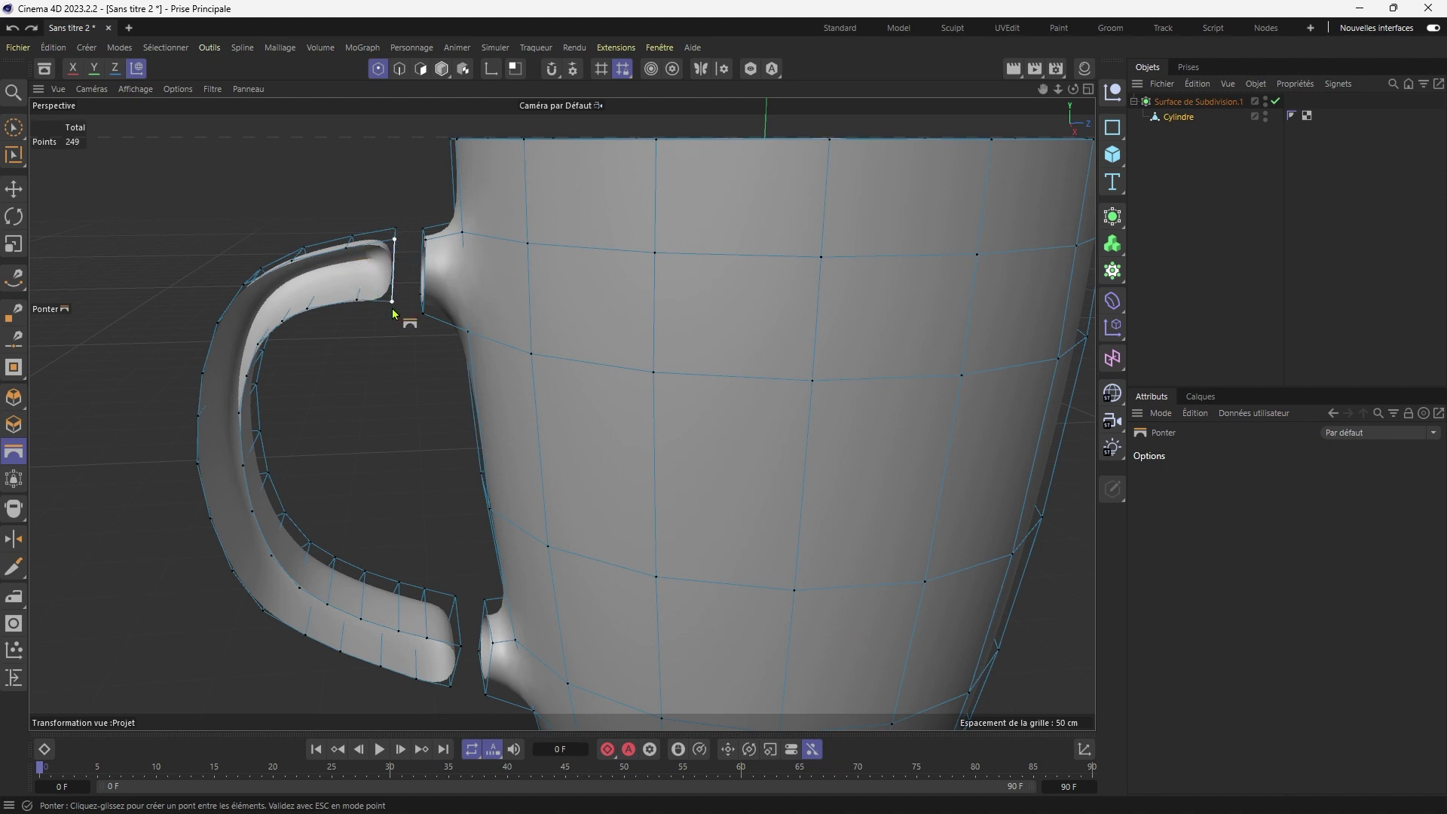
{"action": "left_click_drag", "start_coordinate": [346, 246], "coordinate": [261, 349]}
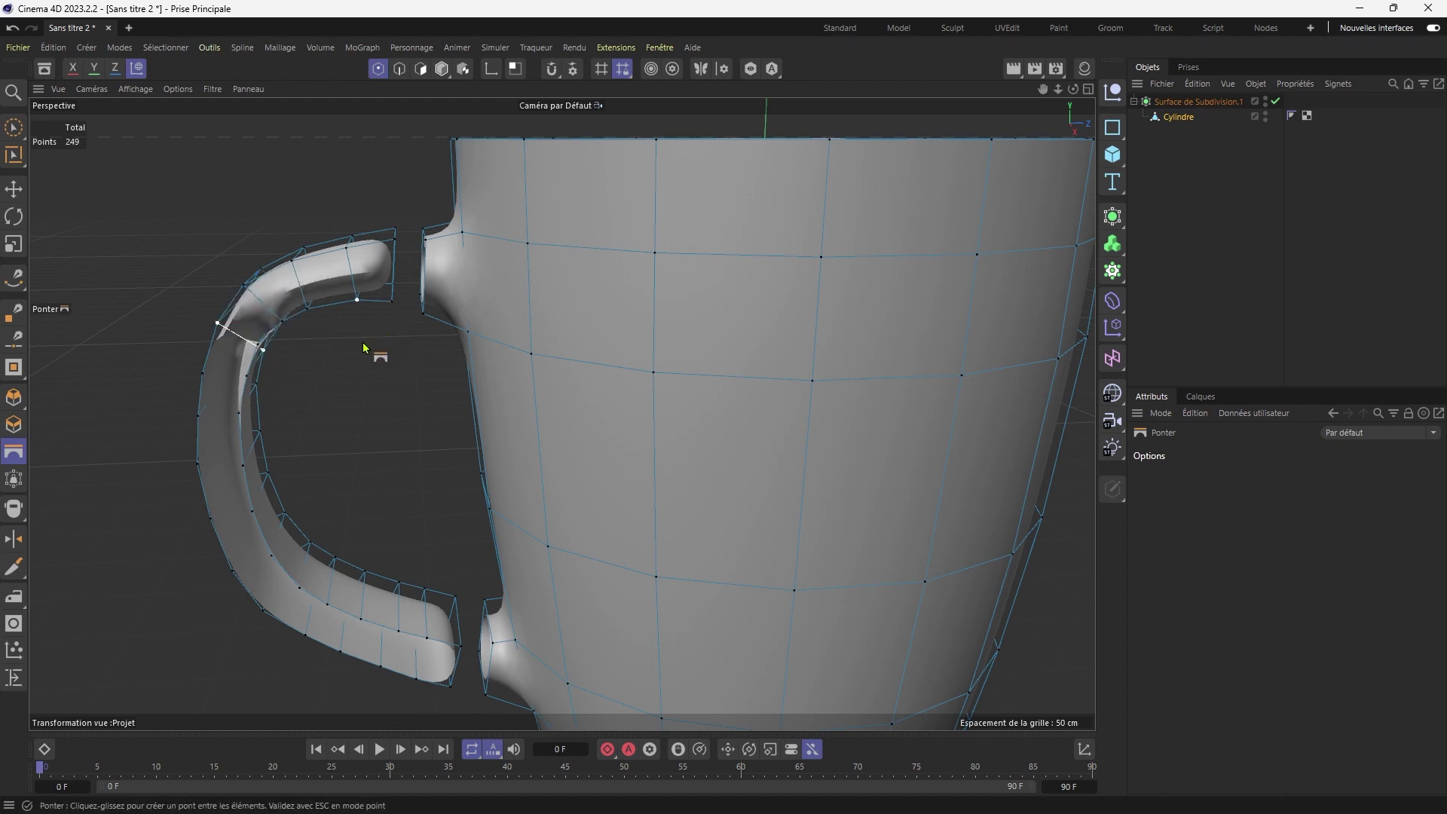
{"action": "key", "text": "Escape"}
{"action": "left_click_drag", "start_coordinate": [243, 285], "coordinate": [282, 321]}
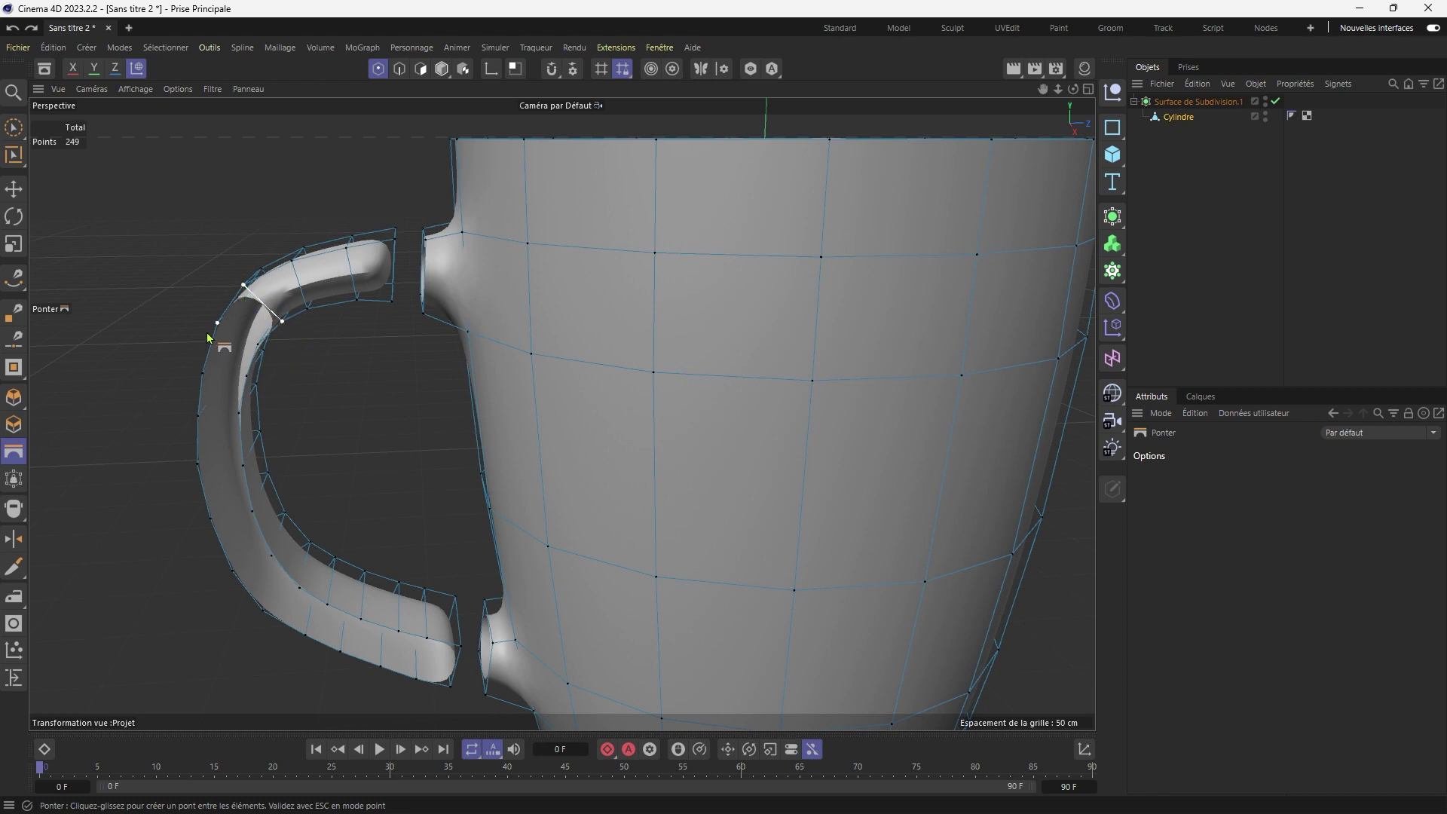
{"action": "left_click_drag", "start_coordinate": [217, 323], "coordinate": [202, 373]}
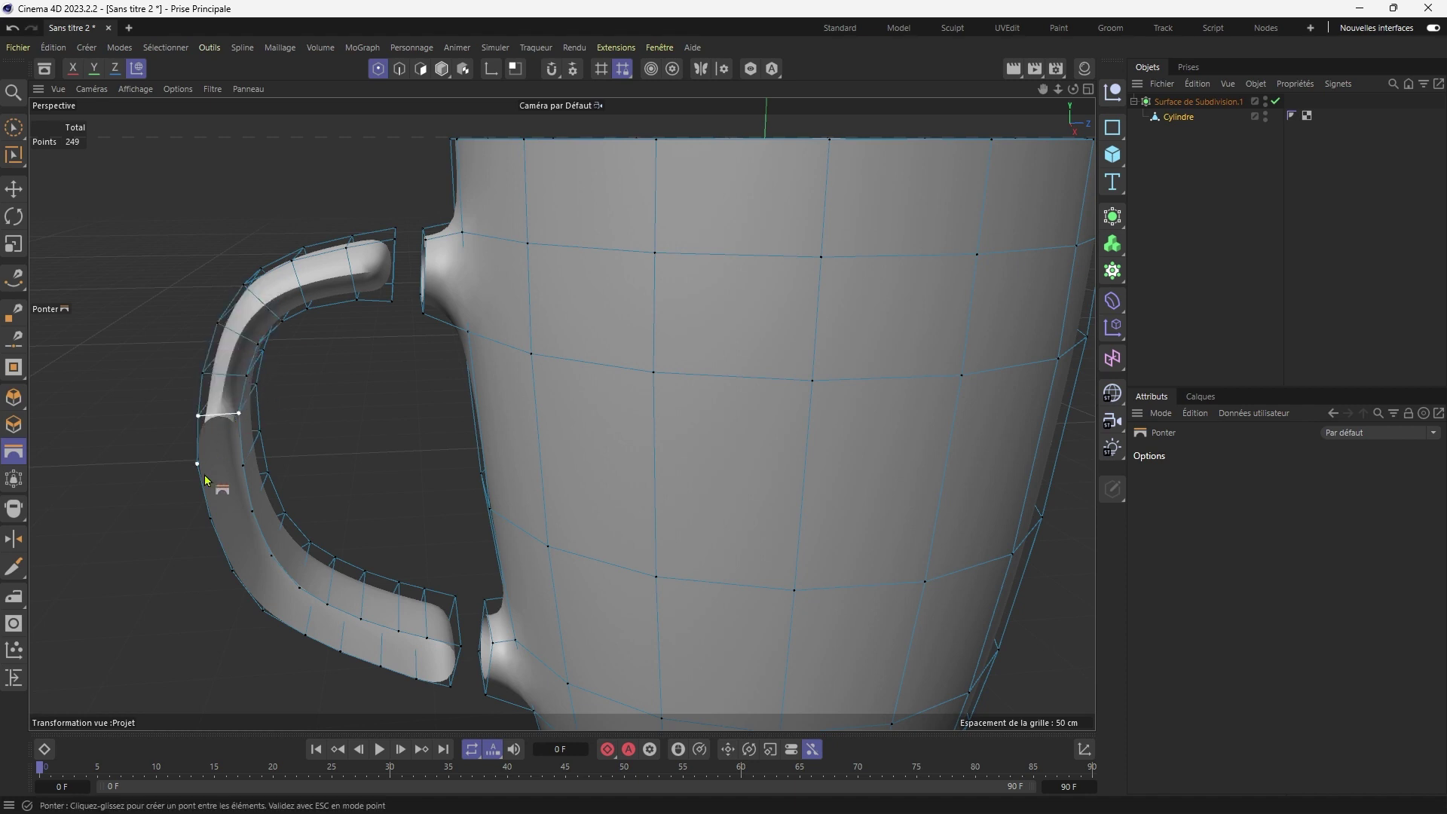
Continue bridging the point pairs down the handle's open side to its lower end, closing that side.
{"action": "left_click_drag", "start_coordinate": [201, 468], "coordinate": [235, 469]}
{"action": "left_click_drag", "start_coordinate": [211, 518], "coordinate": [252, 511]}
{"action": "left_click_drag", "start_coordinate": [232, 571], "coordinate": [272, 556]}
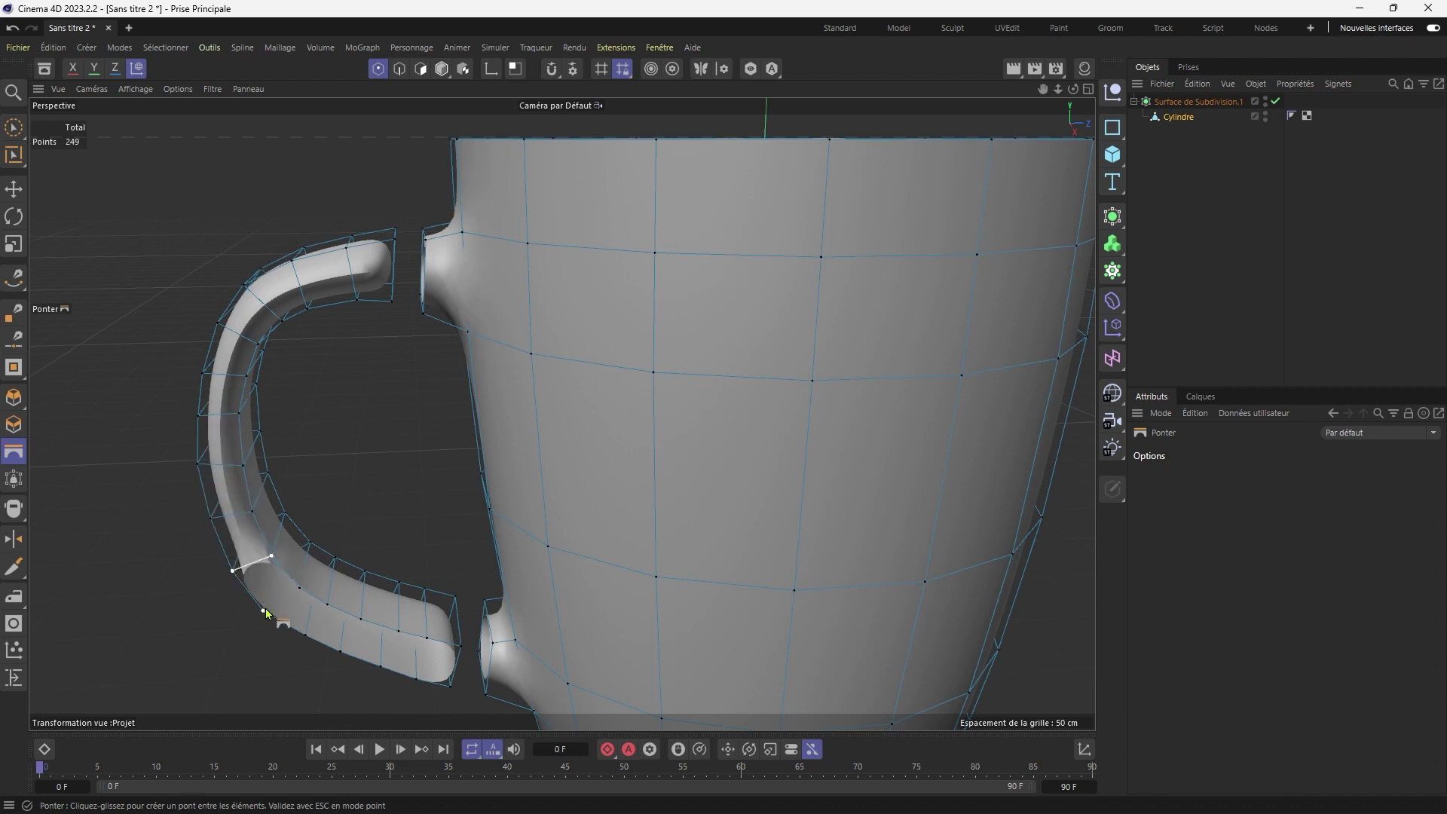
{"action": "left_click_drag", "start_coordinate": [265, 612], "coordinate": [426, 638]}
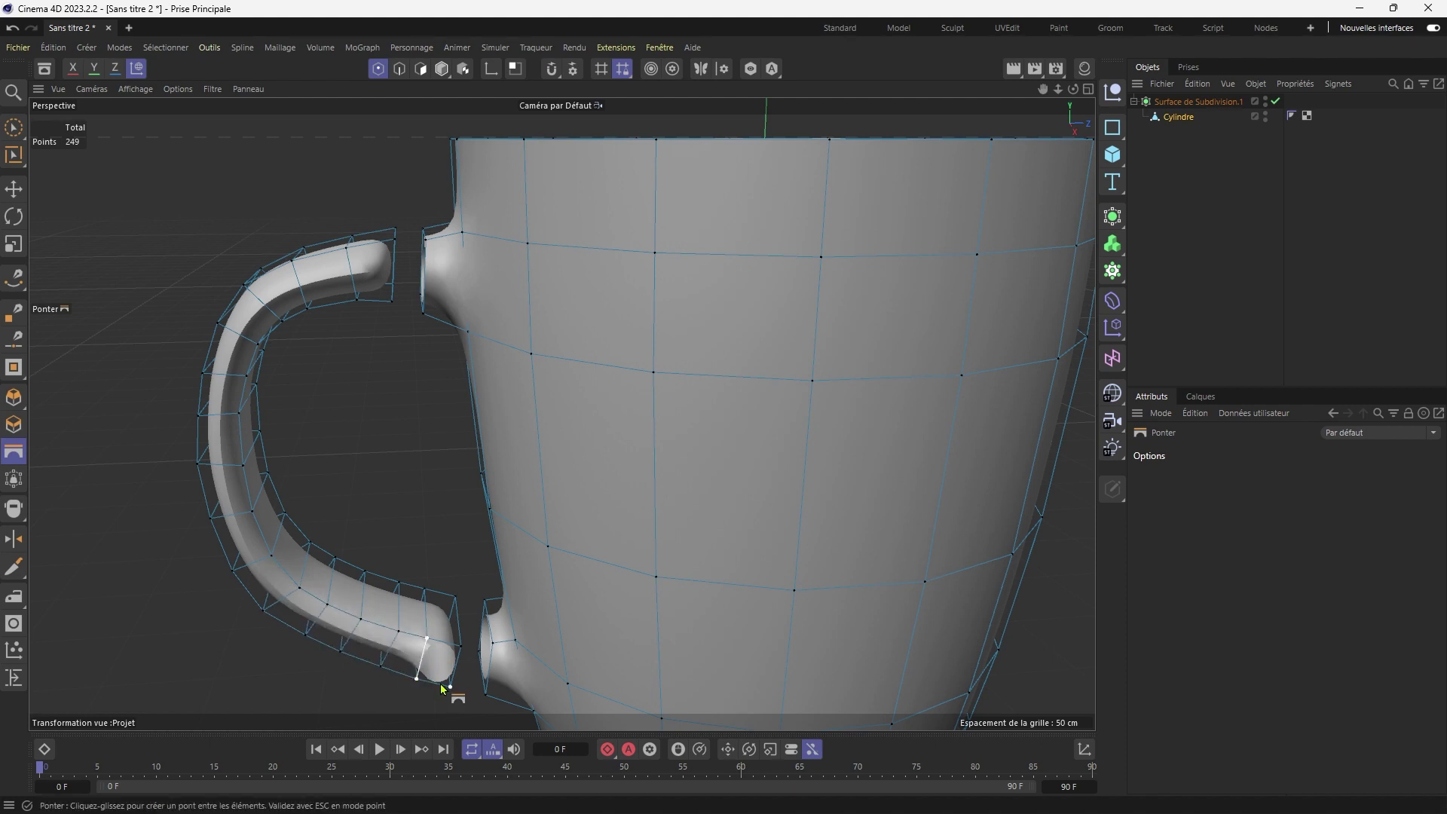
{"action": "left_click_drag", "start_coordinate": [449, 688], "coordinate": [455, 660]}
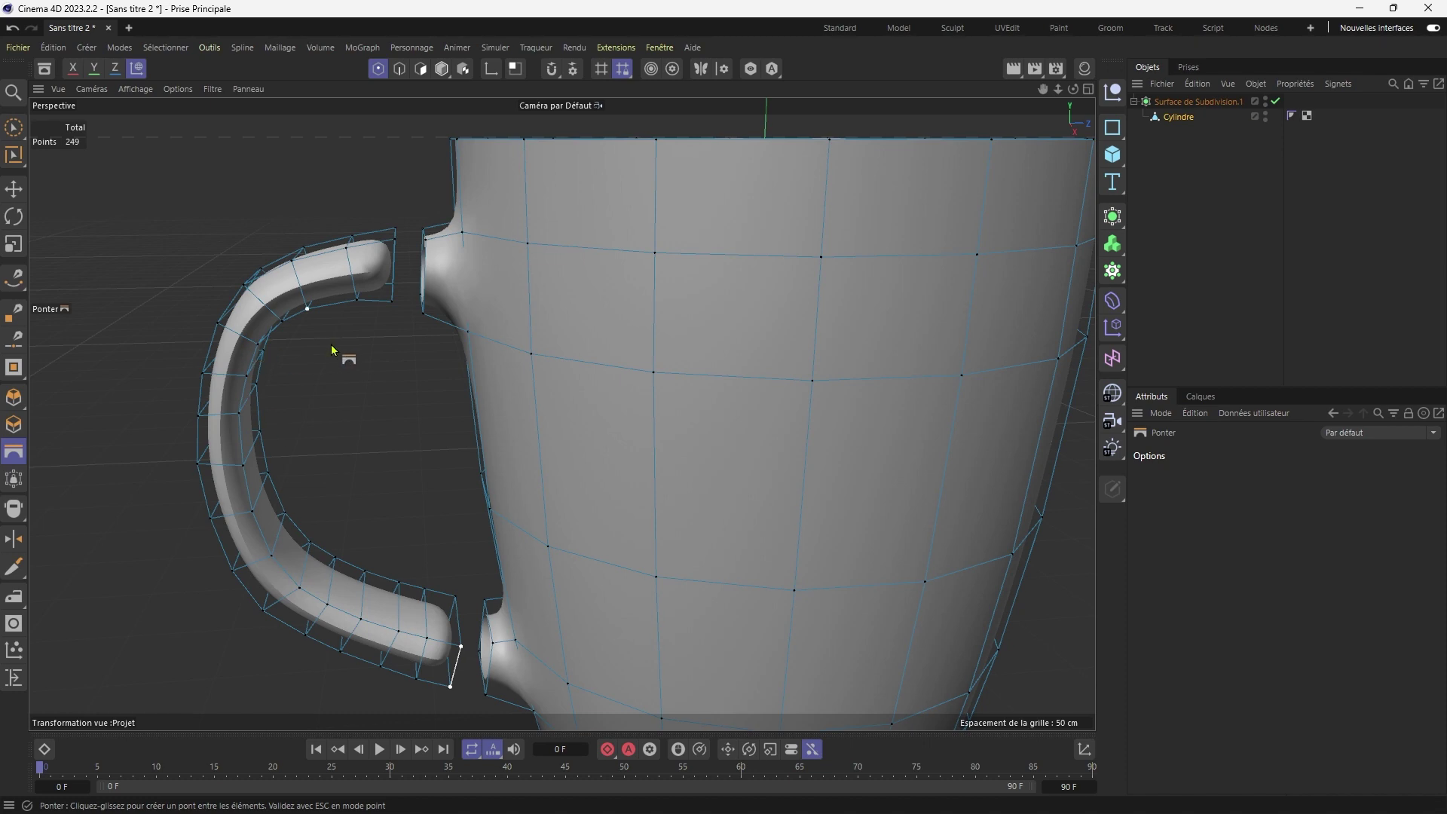
In polygon mode, delete the end cap polygons at the handle's upper and lower ends.
{"action": "mouse_move", "coordinate": [332, 345]}
{"action": "left_mouse_down", "text": "alt"}
{"action": "mouse_move", "coordinate": [396, 360]}
{"action": "mouse_move", "coordinate": [482, 353]}
{"action": "mouse_move", "coordinate": [309, 352]}
{"action": "left_mouse_up", "text": "alt"}
{"action": "scroll", "coordinate": [485, 328], "scroll_direction": "down", "scroll_amount": 1}
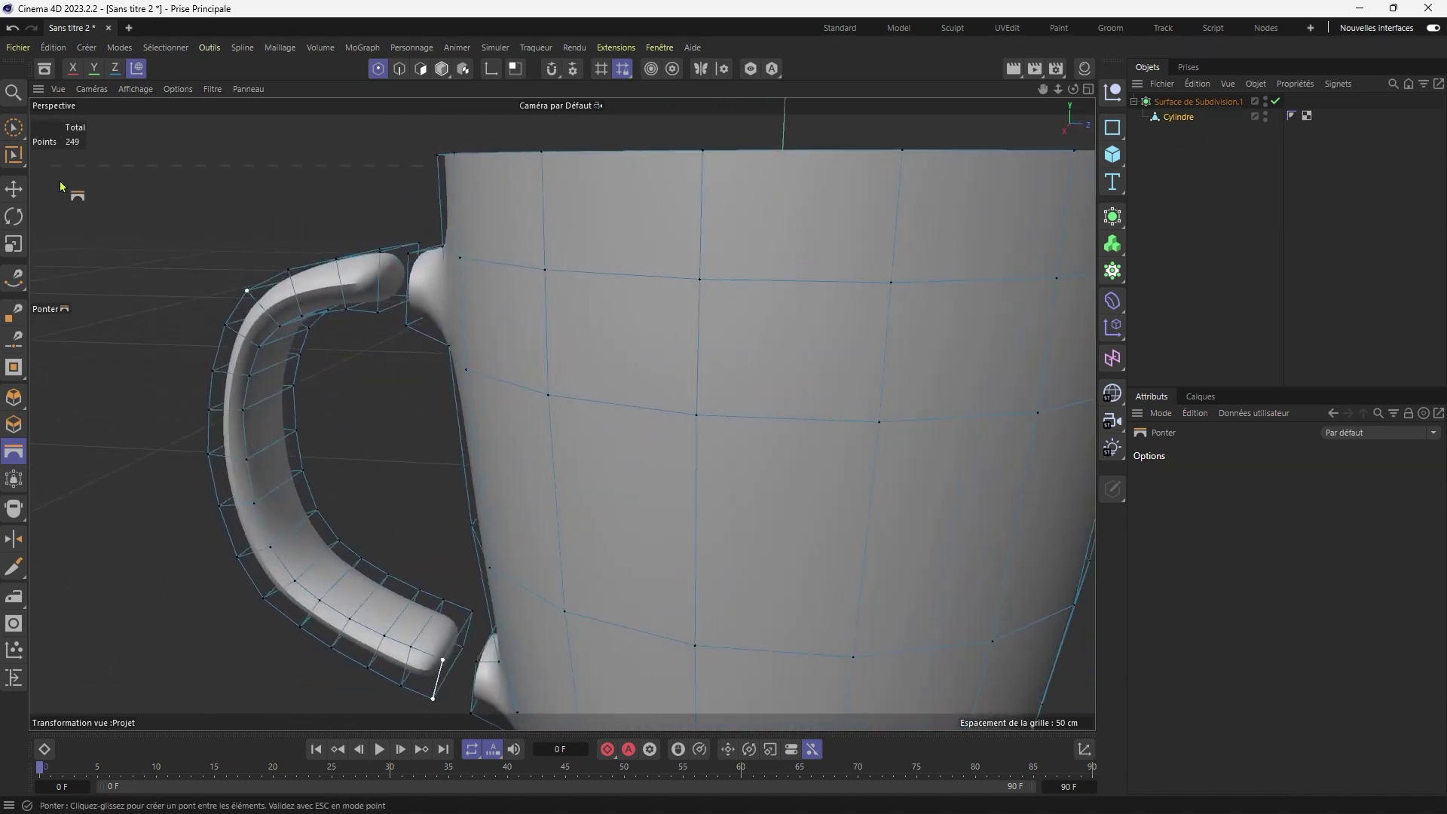
{"action": "left_click", "coordinate": [14, 186]}
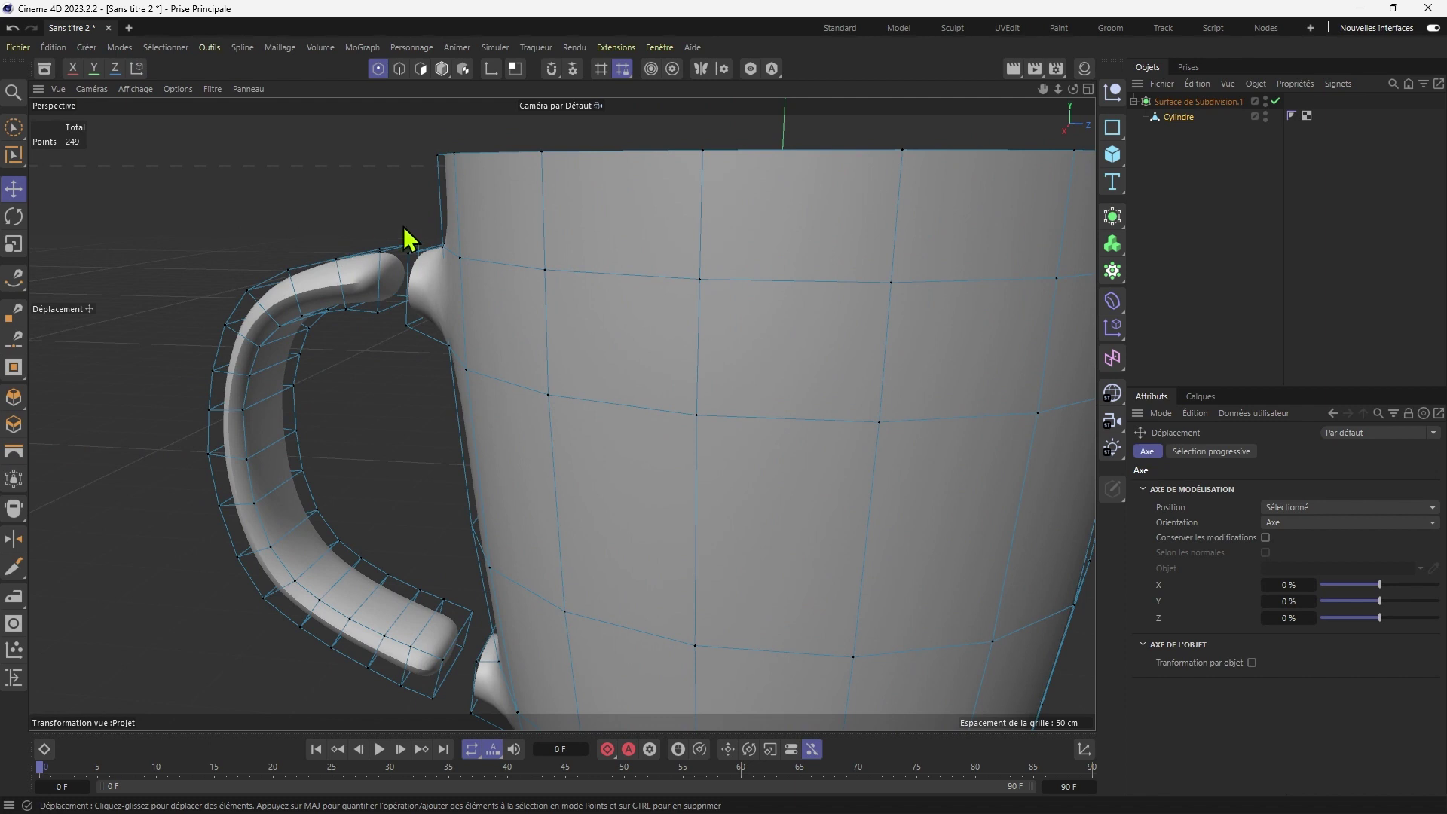
{"action": "left_click", "coordinate": [420, 68]}
{"action": "left_click", "coordinate": [392, 273]}
{"action": "left_click", "coordinate": [366, 443]}
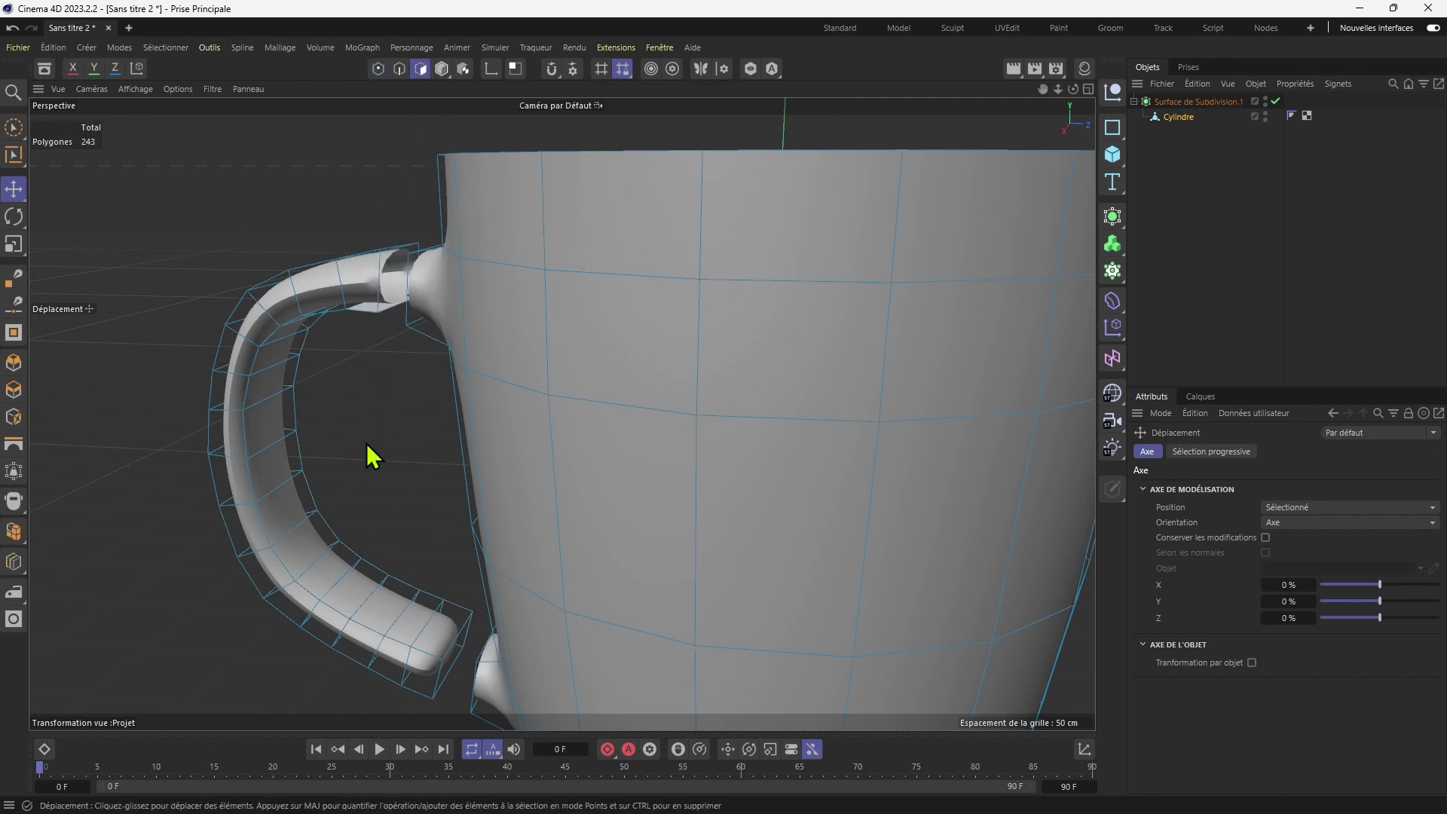
{"action": "left_click", "coordinate": [448, 681]}
{"action": "key", "text": "Delete"}
{"action": "left_click", "coordinate": [377, 584]}
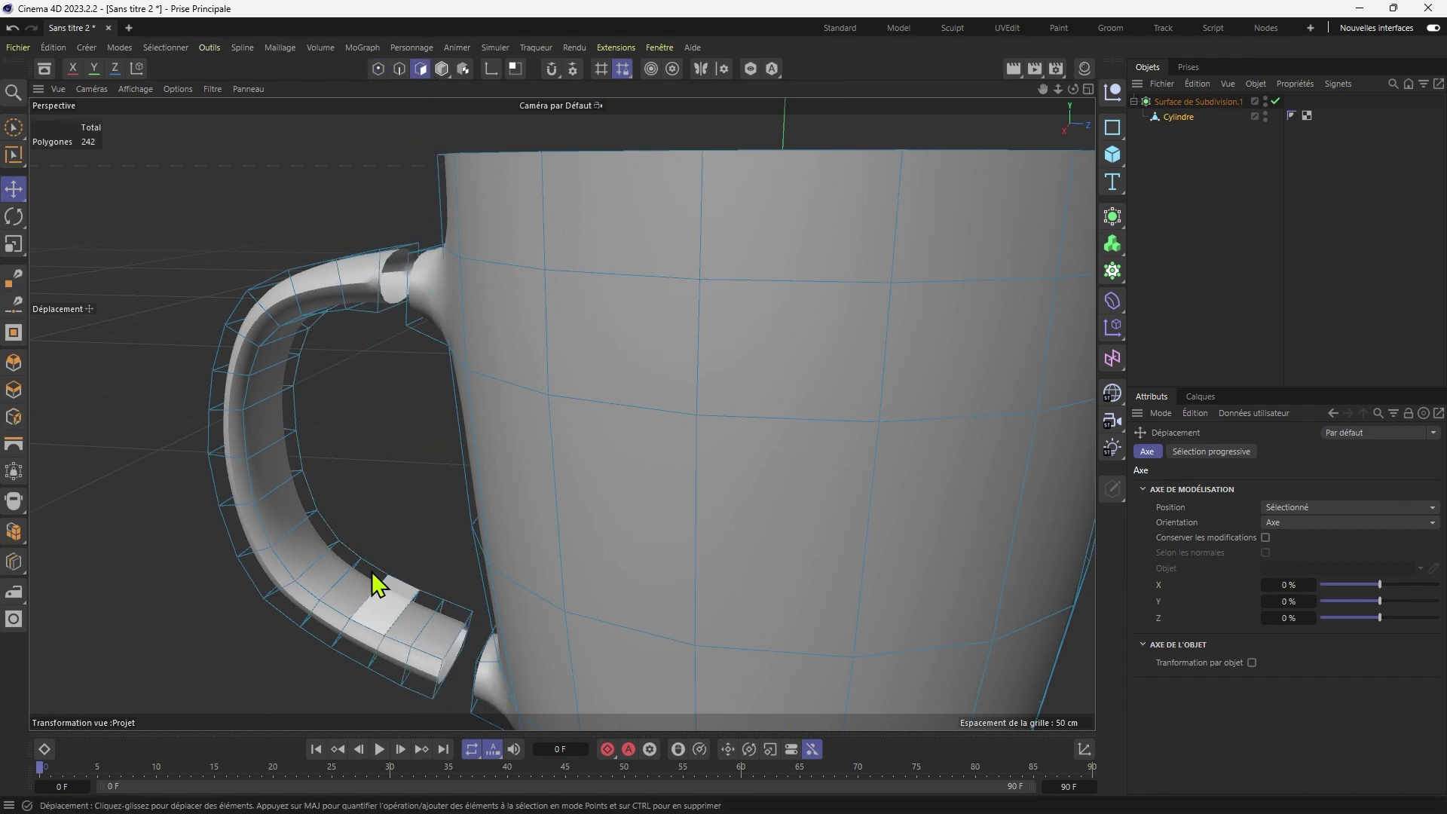
Bridge the points of the handle's upper end to the upper stub on all sides to join them.
{"action": "left_click_drag", "start_coordinate": [349, 410], "coordinate": [407, 420], "text": "alt"}
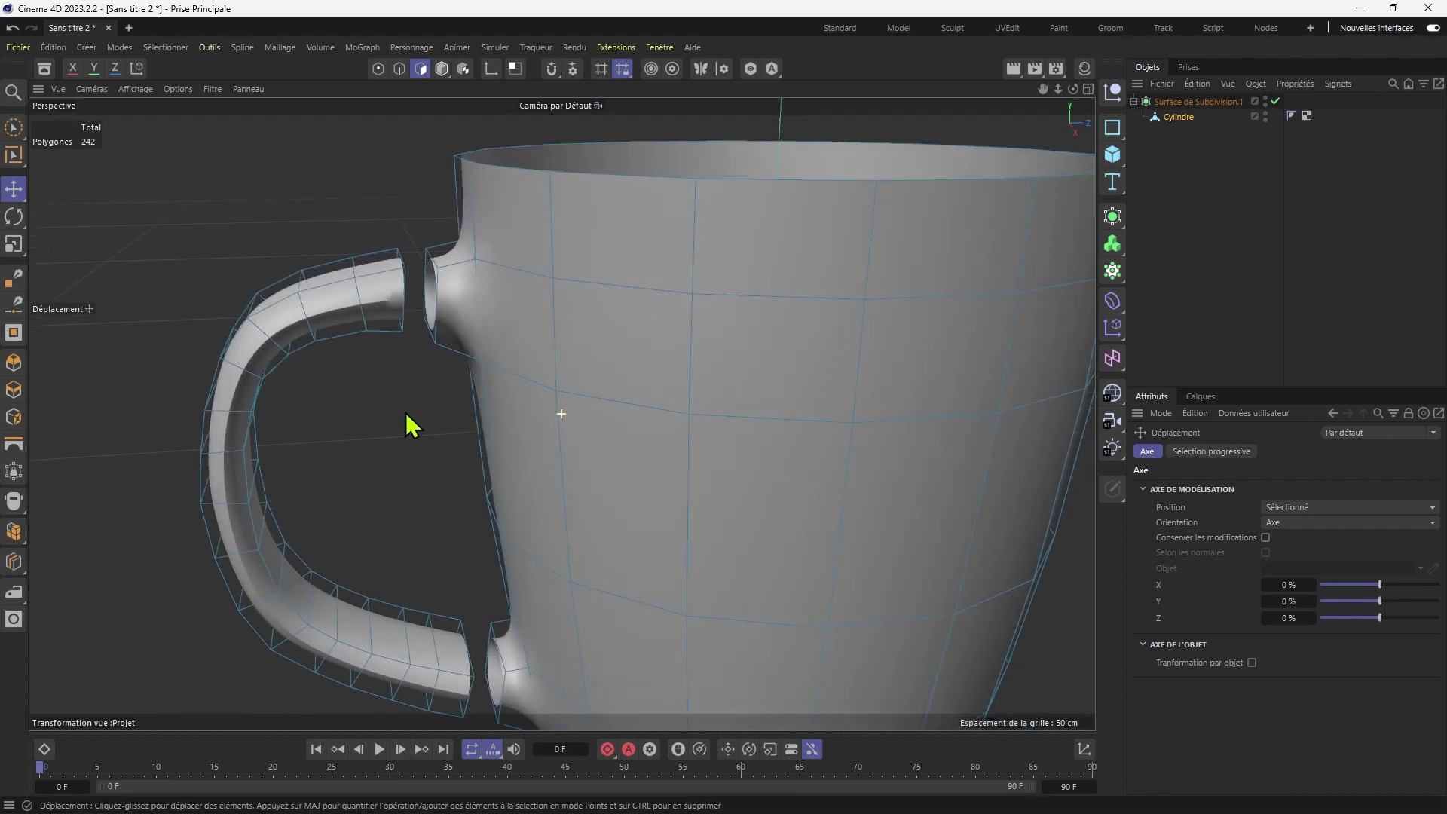
{"action": "left_click", "coordinate": [14, 444]}
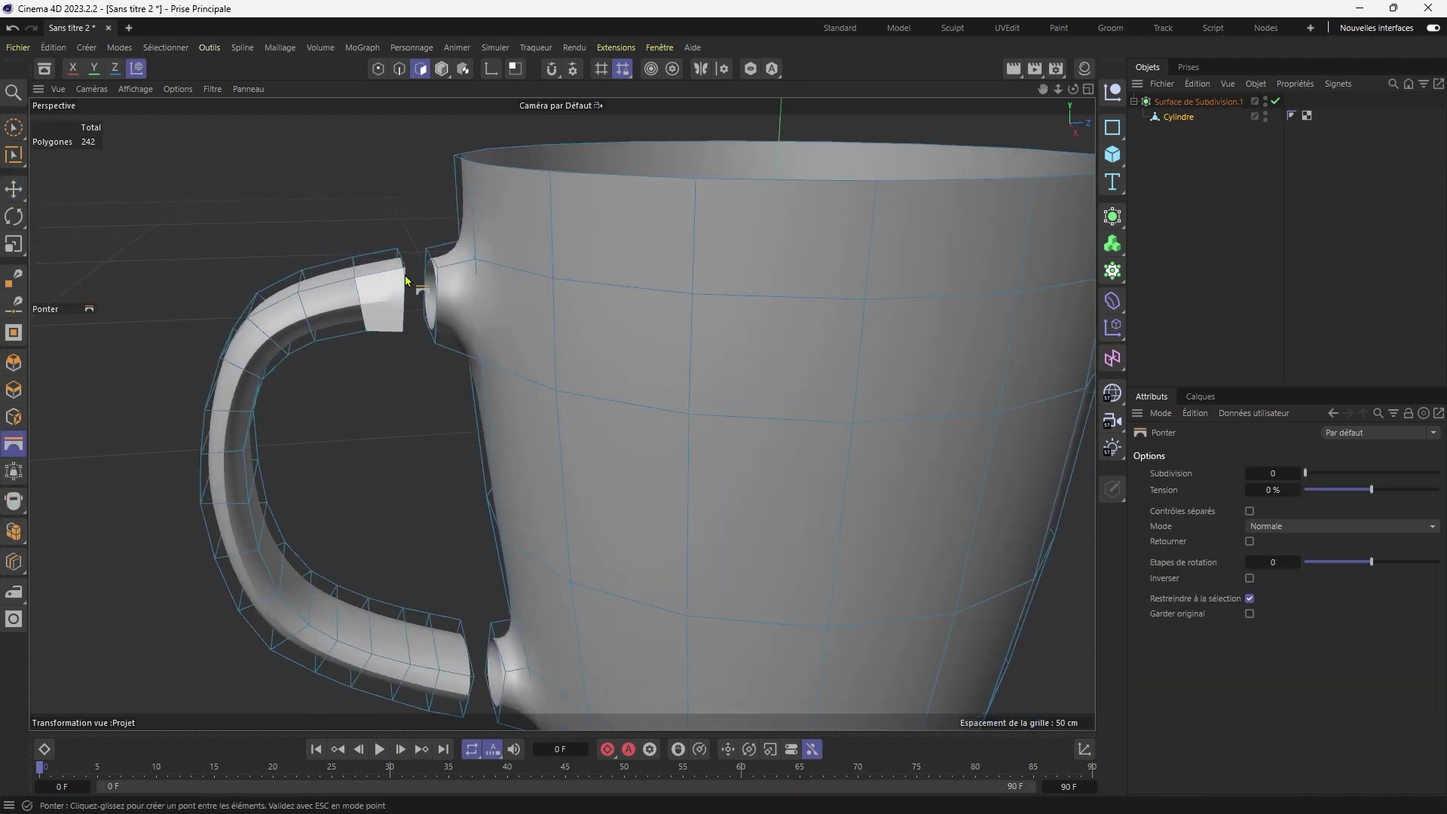
{"action": "left_click", "coordinate": [377, 69]}
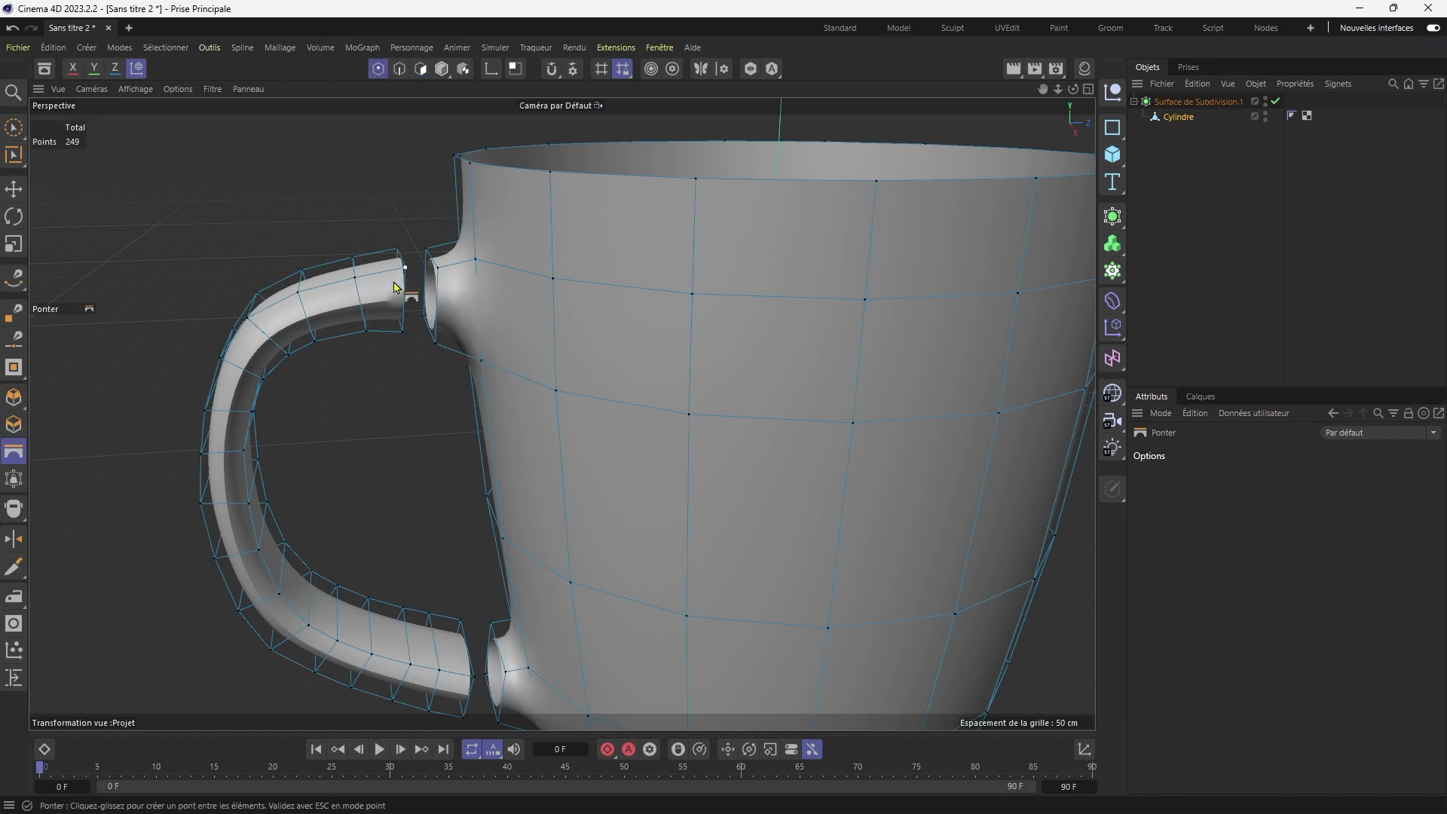
{"action": "left_click_drag", "start_coordinate": [406, 291], "coordinate": [574, 417]}
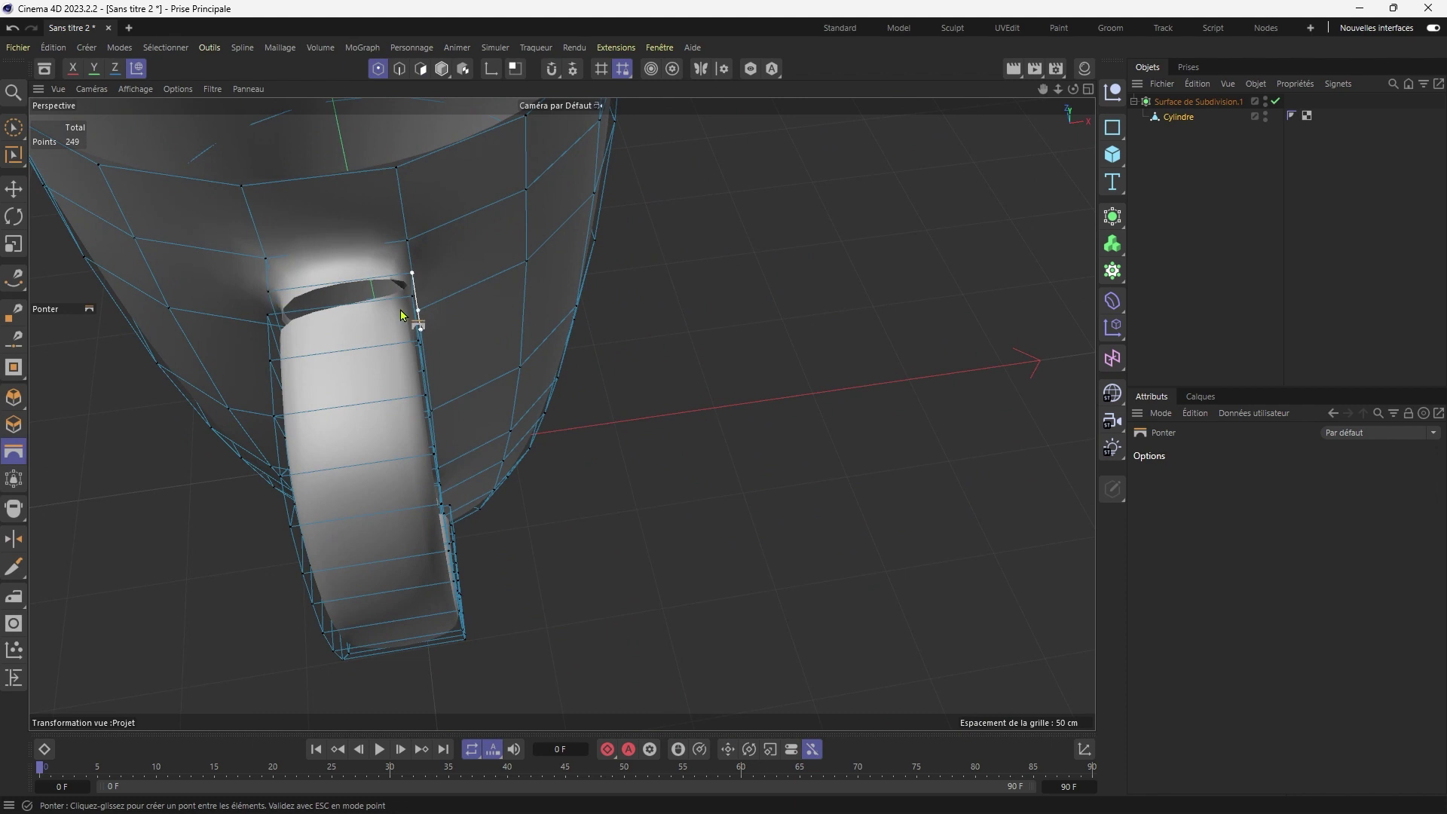
{"action": "mouse_move", "coordinate": [420, 281]}
{"action": "left_mouse_down", "text": "alt"}
{"action": "mouse_move", "coordinate": [445, 323]}
{"action": "mouse_move", "coordinate": [420, 291]}
{"action": "left_mouse_up", "text": "alt"}
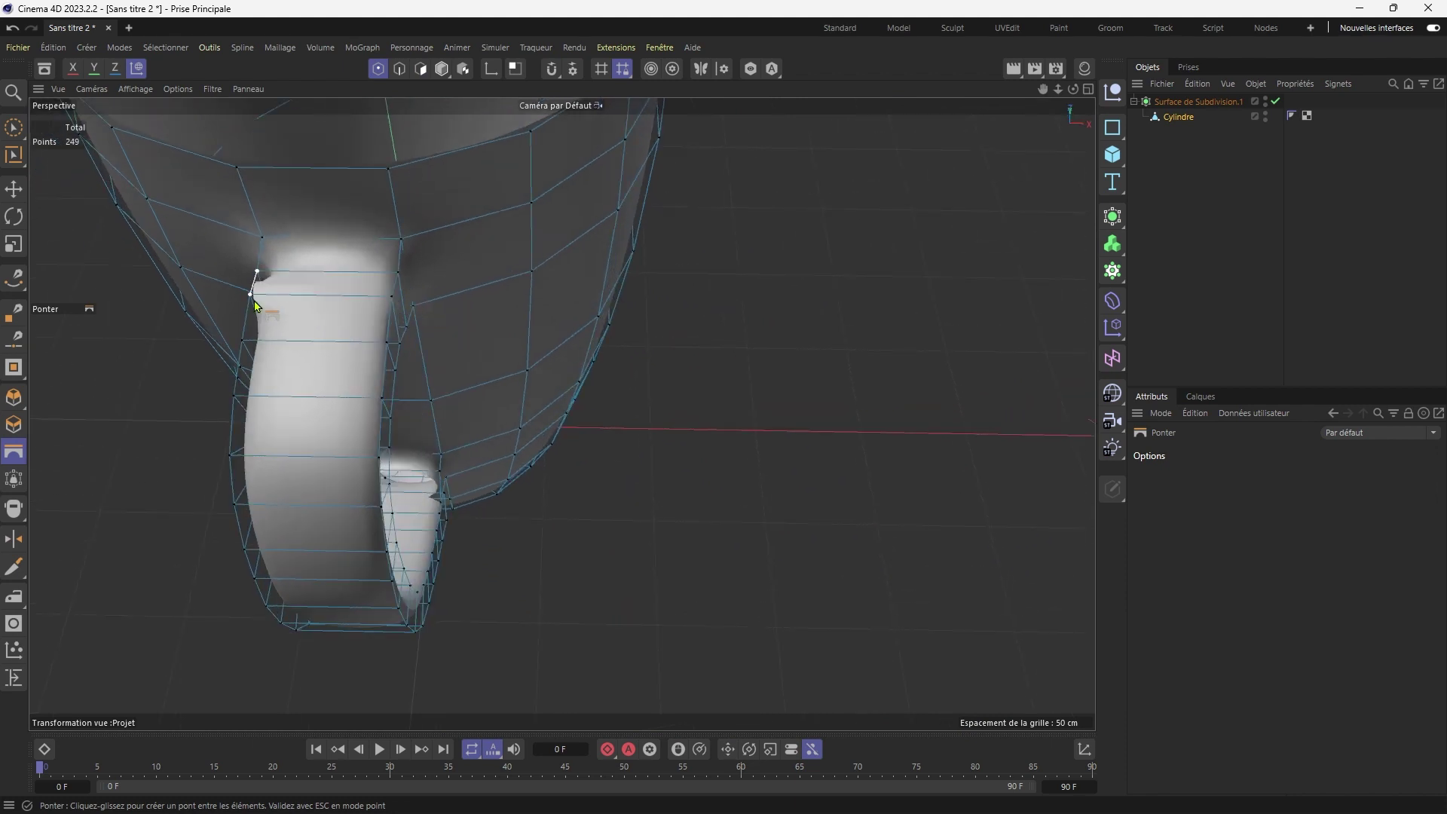
{"action": "left_click_drag", "start_coordinate": [263, 285], "coordinate": [440, 313], "text": "alt"}
{"action": "left_click", "coordinate": [188, 422]}
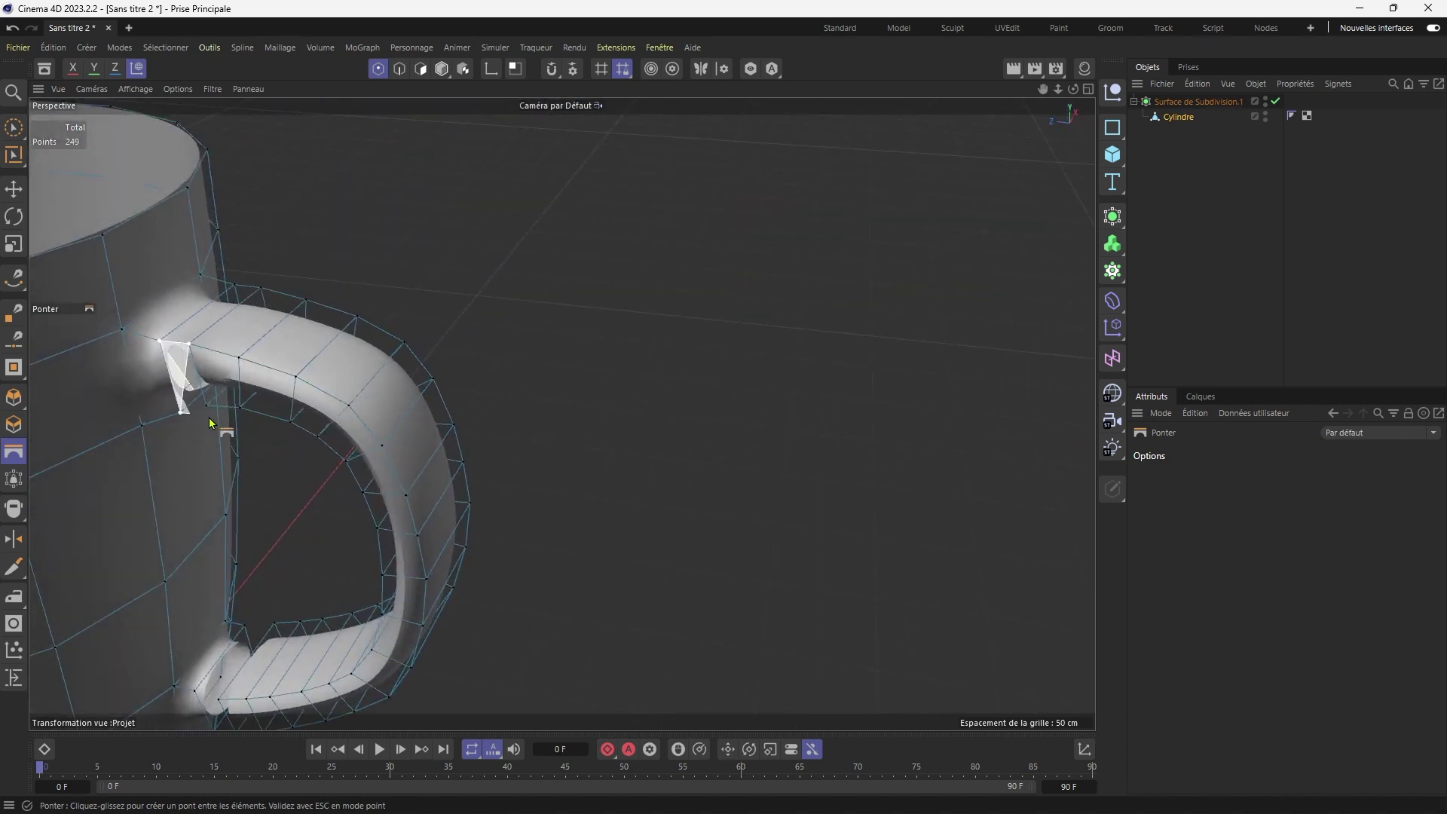
{"action": "left_click_drag", "start_coordinate": [217, 412], "coordinate": [206, 409]}
{"action": "left_click_drag", "start_coordinate": [257, 452], "coordinate": [265, 371], "text": "alt"}
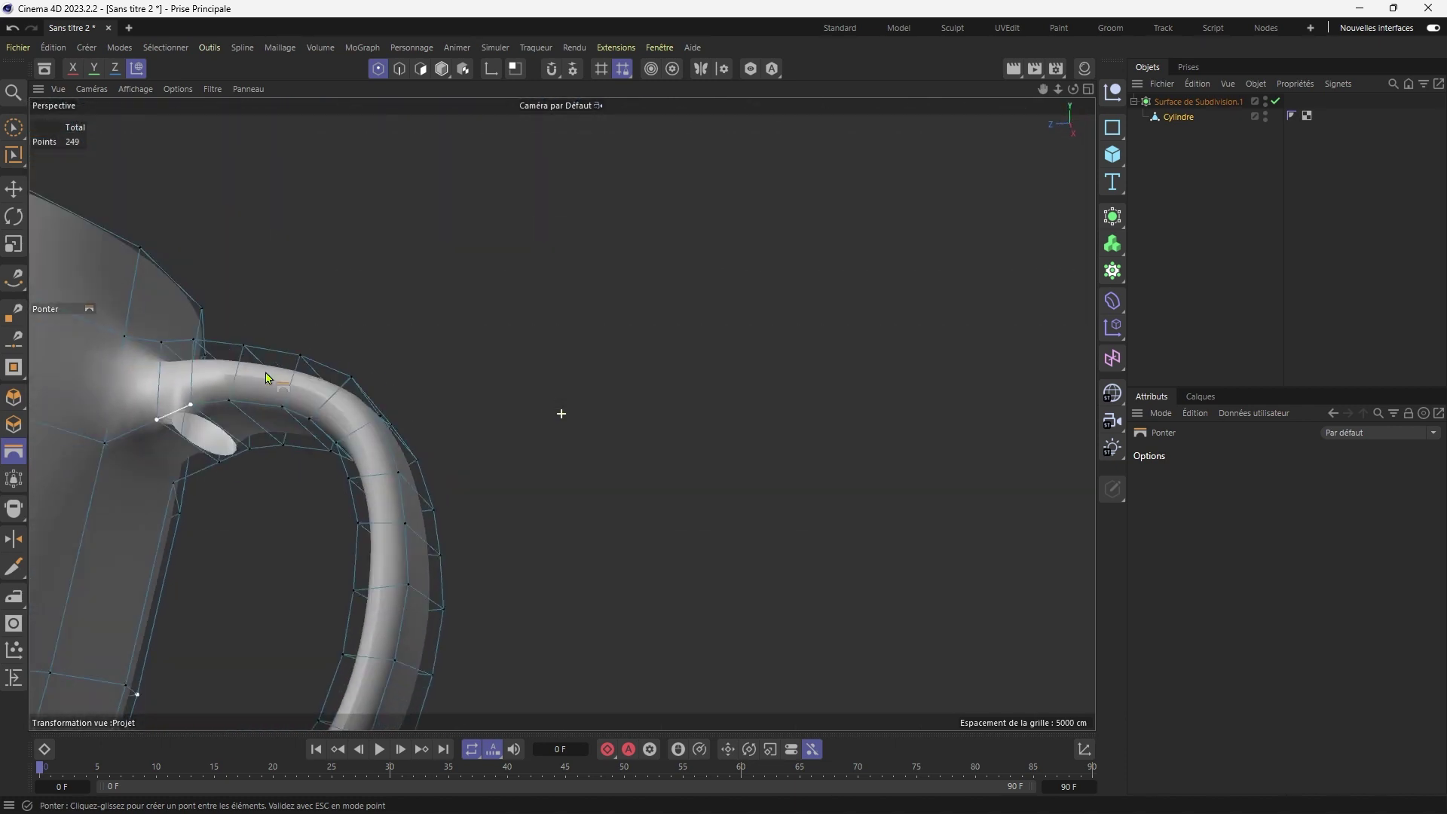
{"action": "left_click_drag", "start_coordinate": [224, 454], "coordinate": [316, 476]}
{"action": "key", "text": "Escape"}
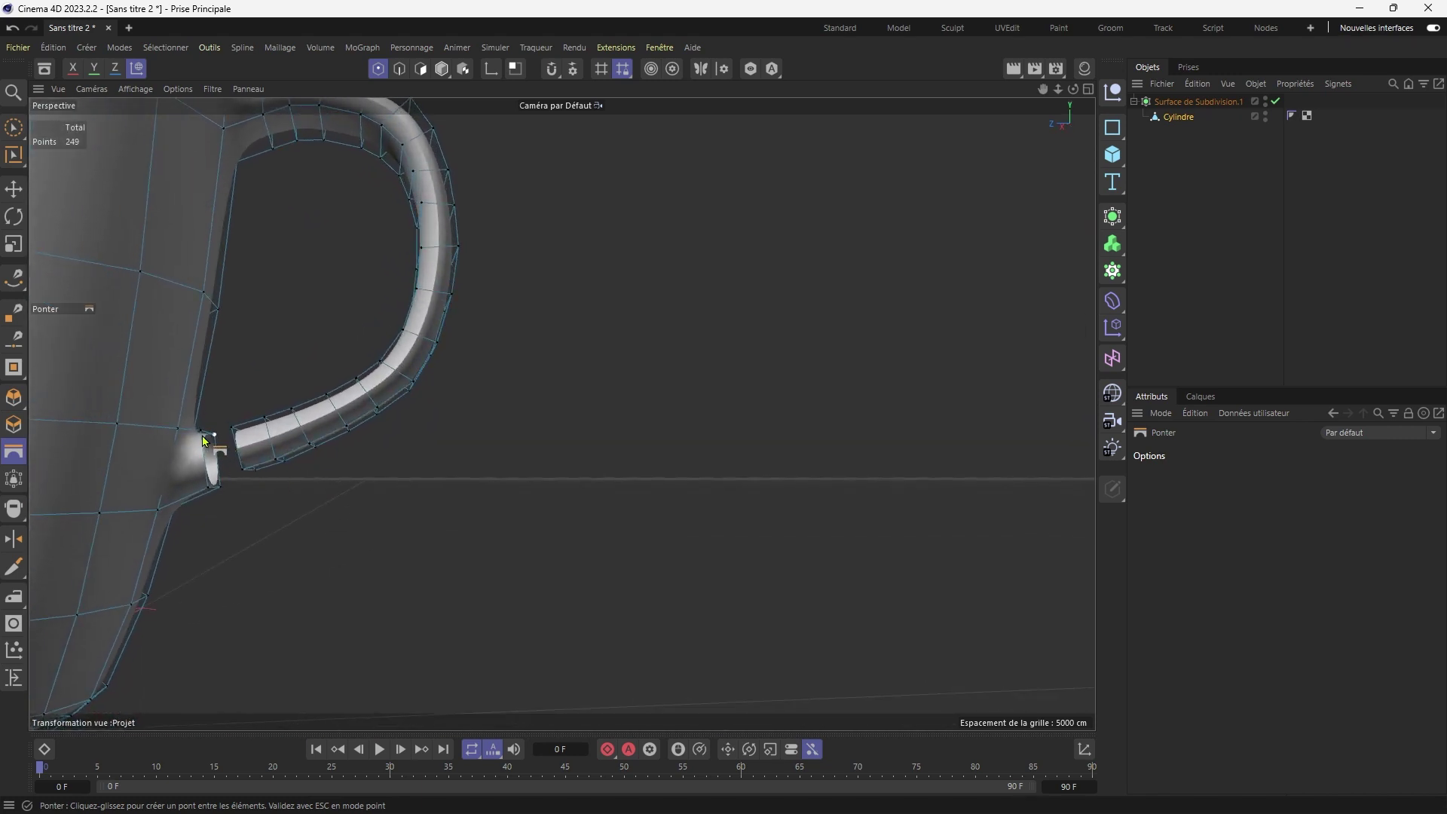
Bridge the points of the handle's lower end to the lower stub on all sides to join them.
{"action": "left_click_drag", "start_coordinate": [202, 432], "coordinate": [232, 429]}
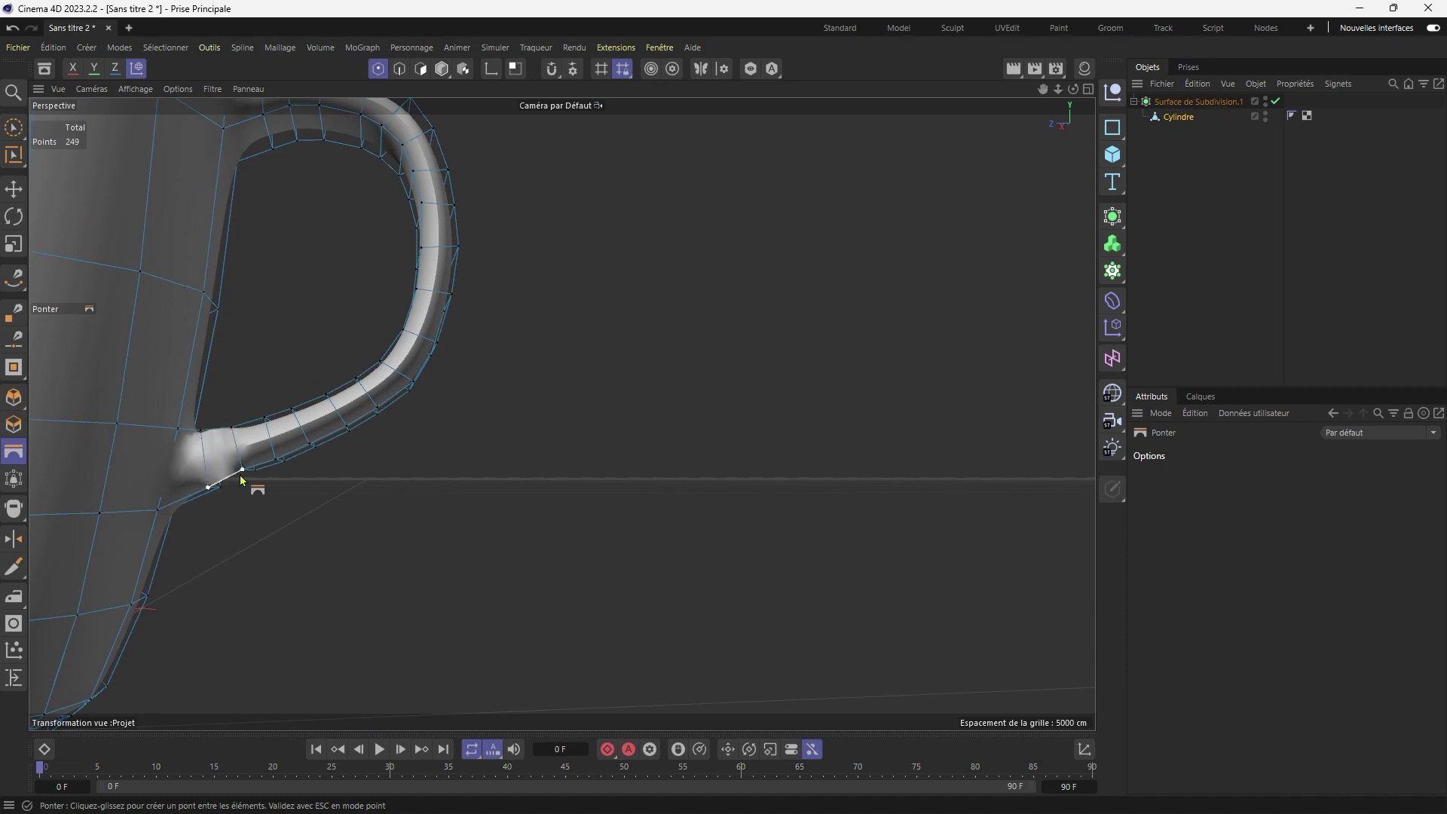
{"action": "left_click_drag", "start_coordinate": [250, 536], "coordinate": [62, 612], "text": "alt"}
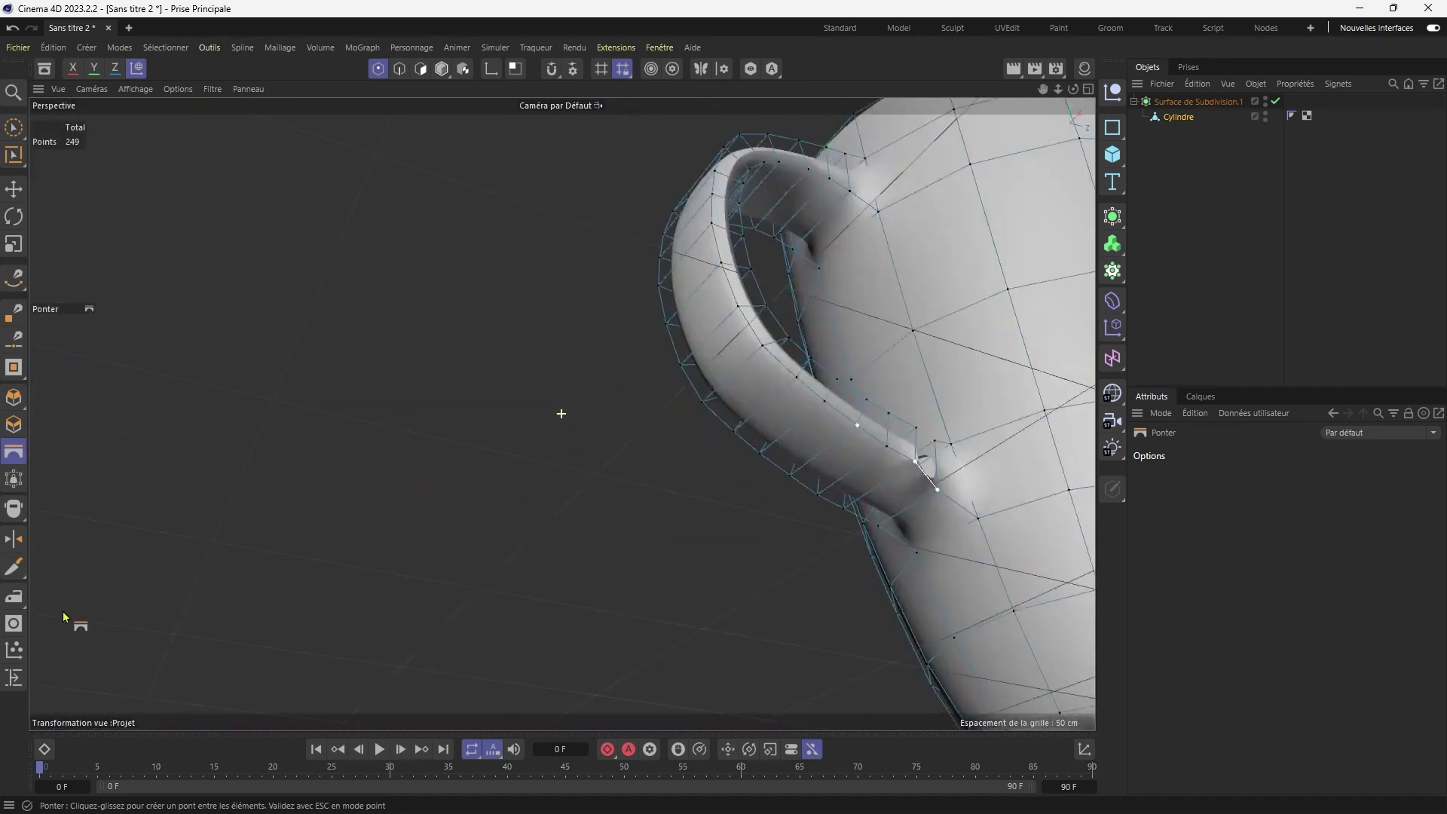
{"action": "left_click_drag", "start_coordinate": [615, 475], "coordinate": [503, 471], "text": "alt"}
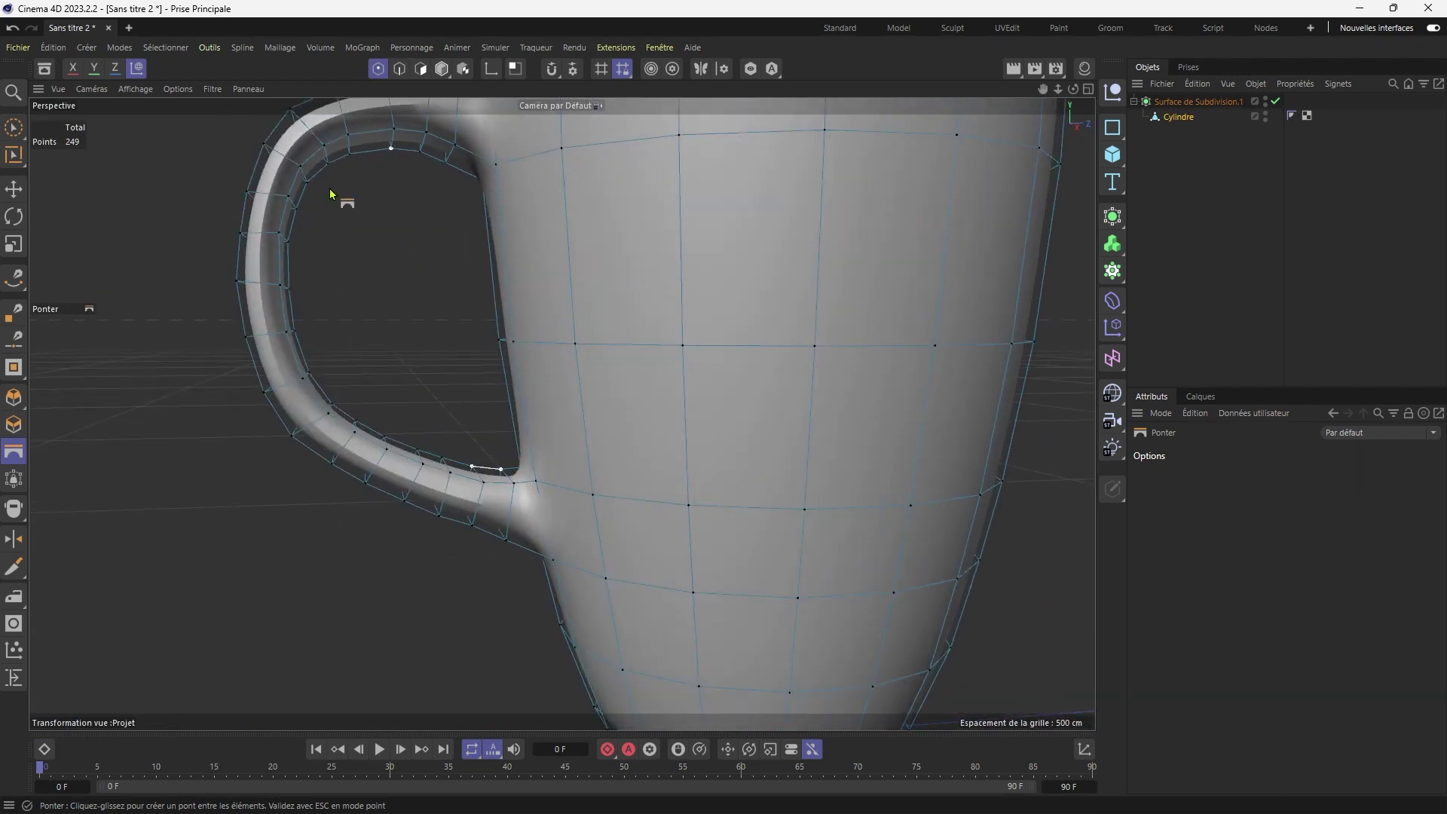
Hide the grid in the perspective view and deselect the mug to inspect its smoothed surface.
{"action": "left_click", "coordinate": [215, 89]}
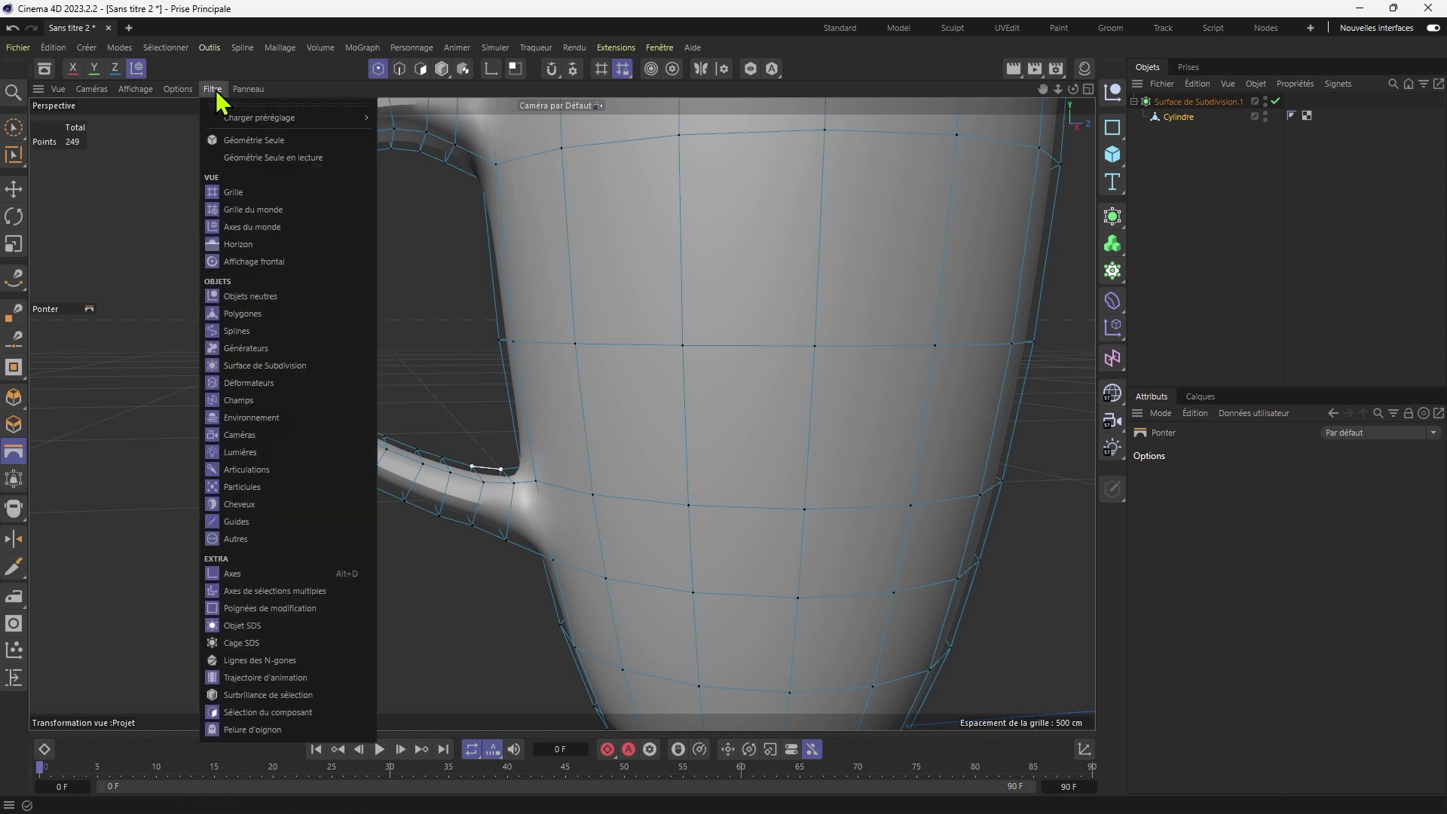
{"action": "left_click", "coordinate": [224, 194]}
{"action": "scroll", "coordinate": [226, 204], "scroll_direction": "down", "scroll_amount": 5}
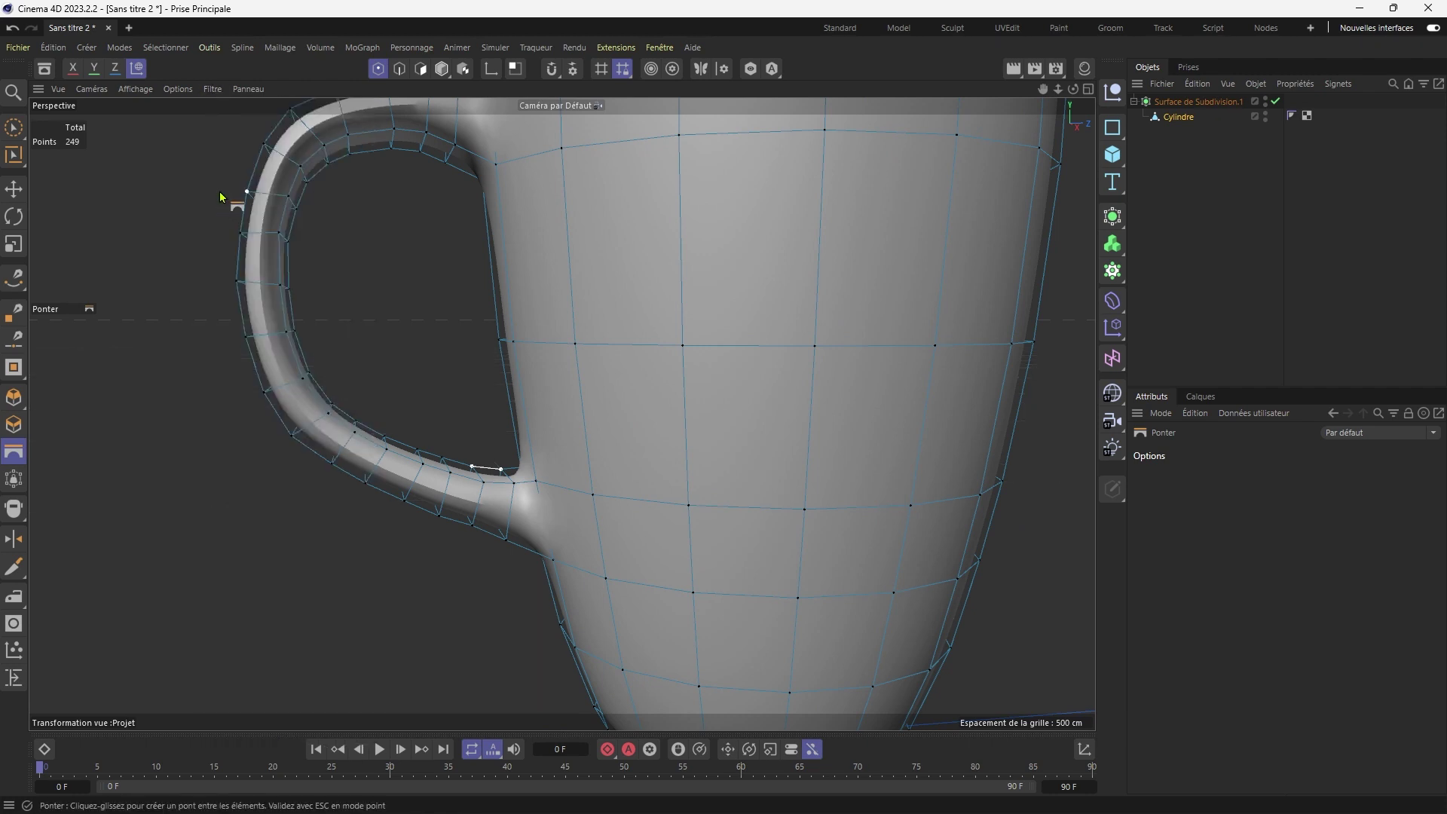
{"action": "mouse_move", "coordinate": [436, 410]}
{"action": "left_mouse_down", "text": "alt"}
{"action": "mouse_move", "coordinate": [556, 526]}
{"action": "mouse_move", "coordinate": [440, 430]}
{"action": "left_mouse_up", "text": "alt"}
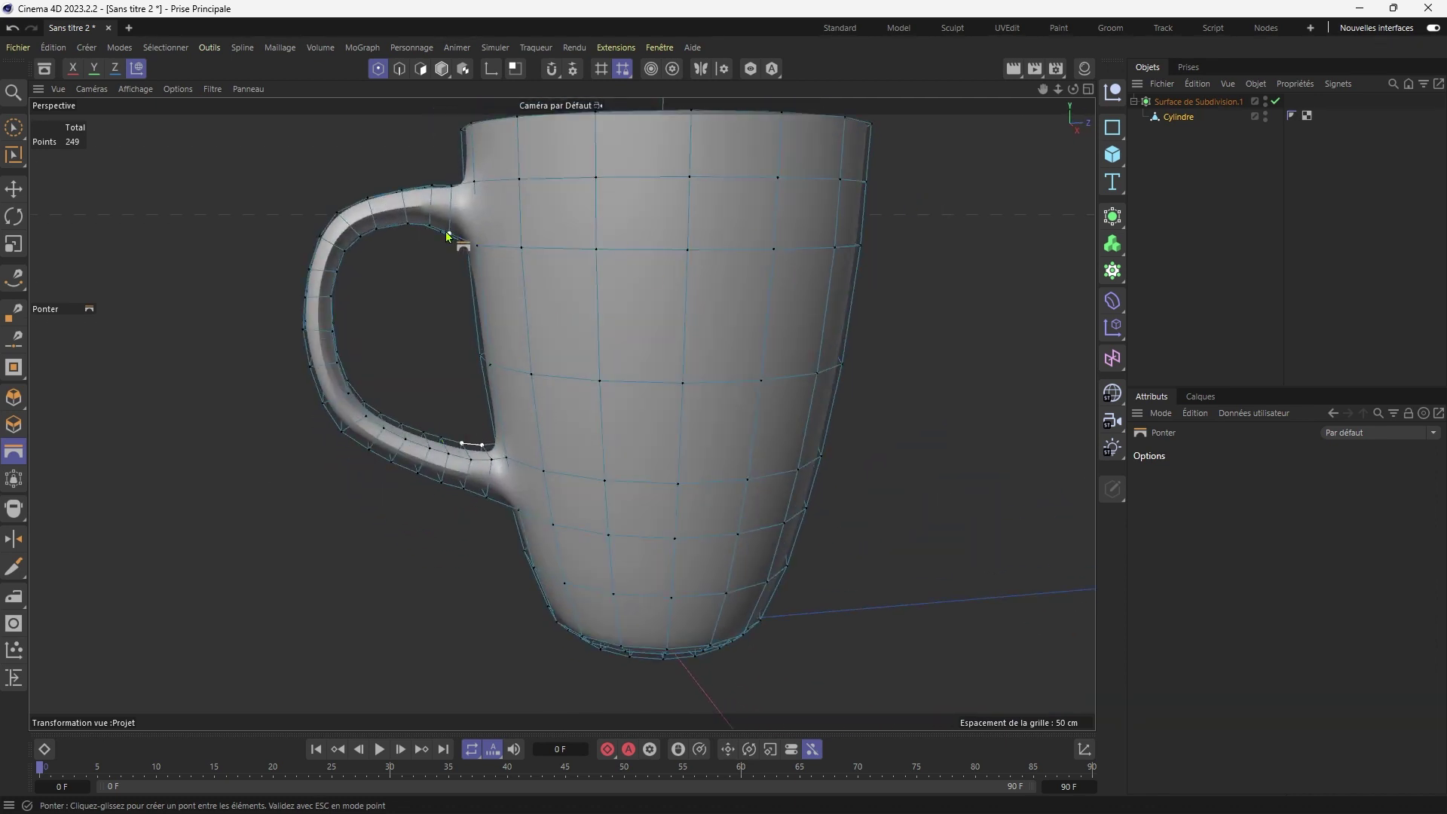
{"action": "left_click_drag", "start_coordinate": [460, 242], "coordinate": [422, 272], "text": "alt"}
{"action": "left_click", "coordinate": [1183, 209]}
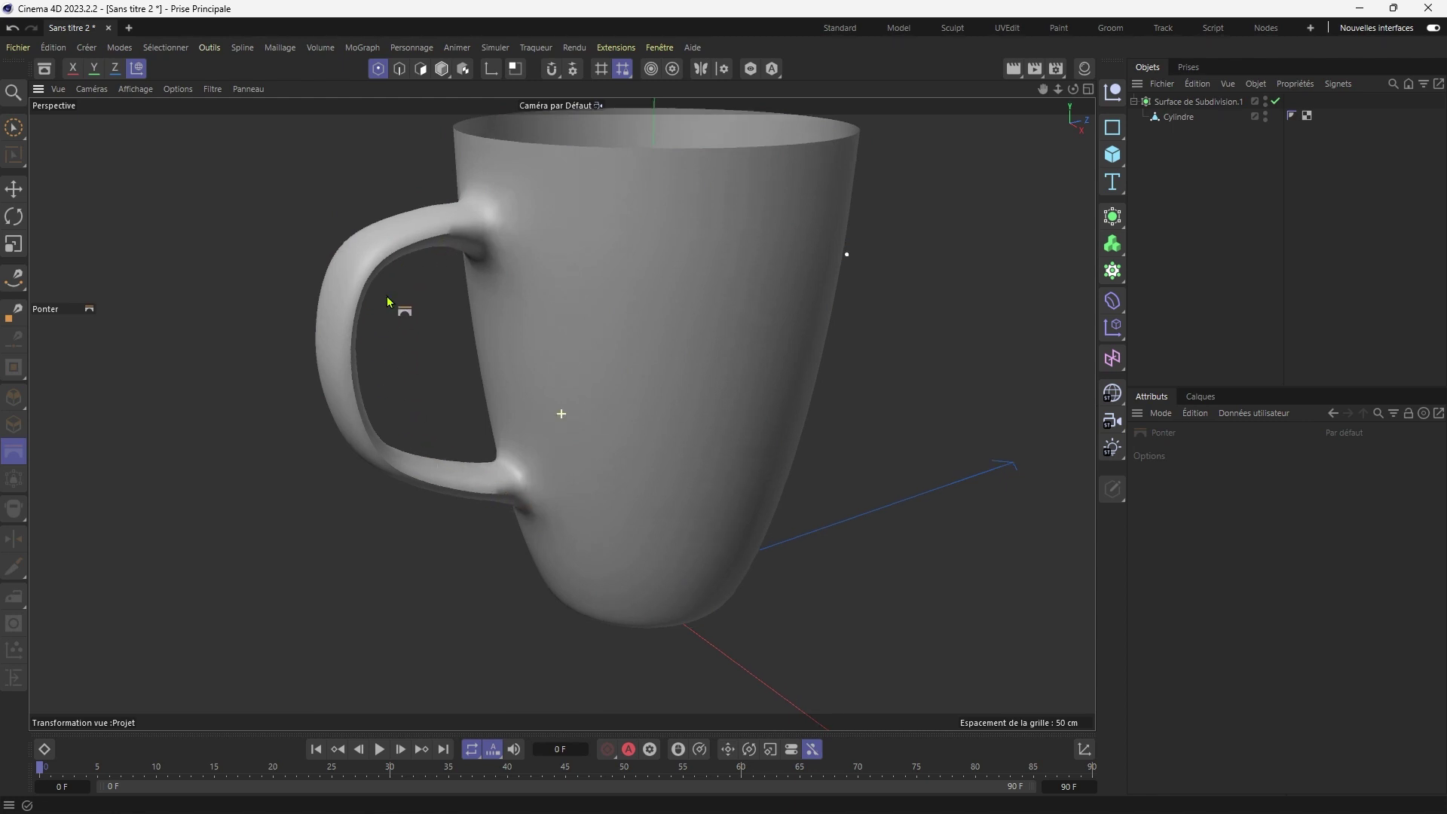
{"action": "left_click_drag", "start_coordinate": [391, 307], "coordinate": [526, 300], "text": "alt"}
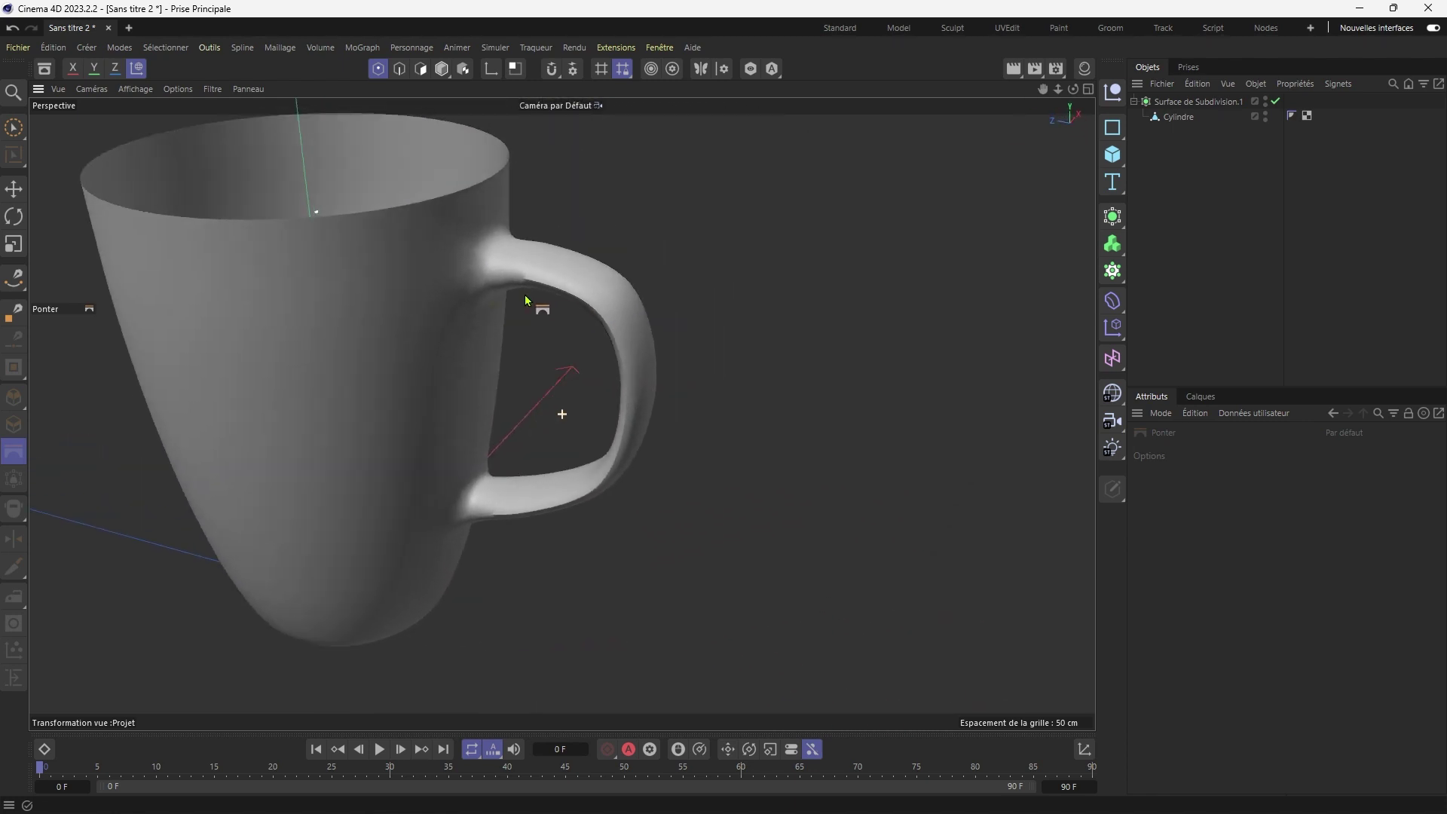
Set the smoothing limit angle of the cylinder's Phong tag to 59°.
{"action": "left_click", "coordinate": [1290, 118]}
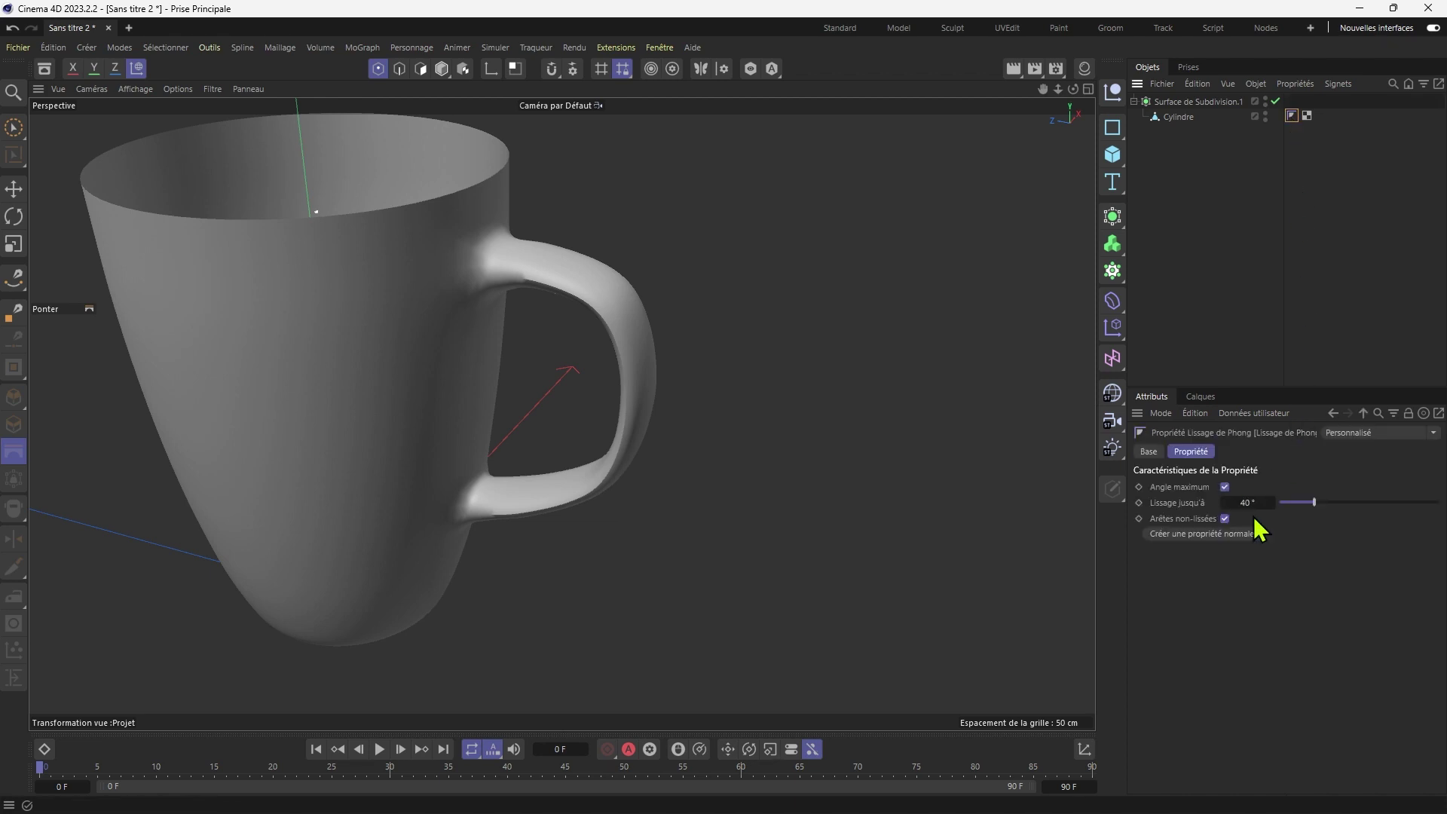
{"action": "left_click_drag", "start_coordinate": [1314, 503], "coordinate": [1335, 525]}
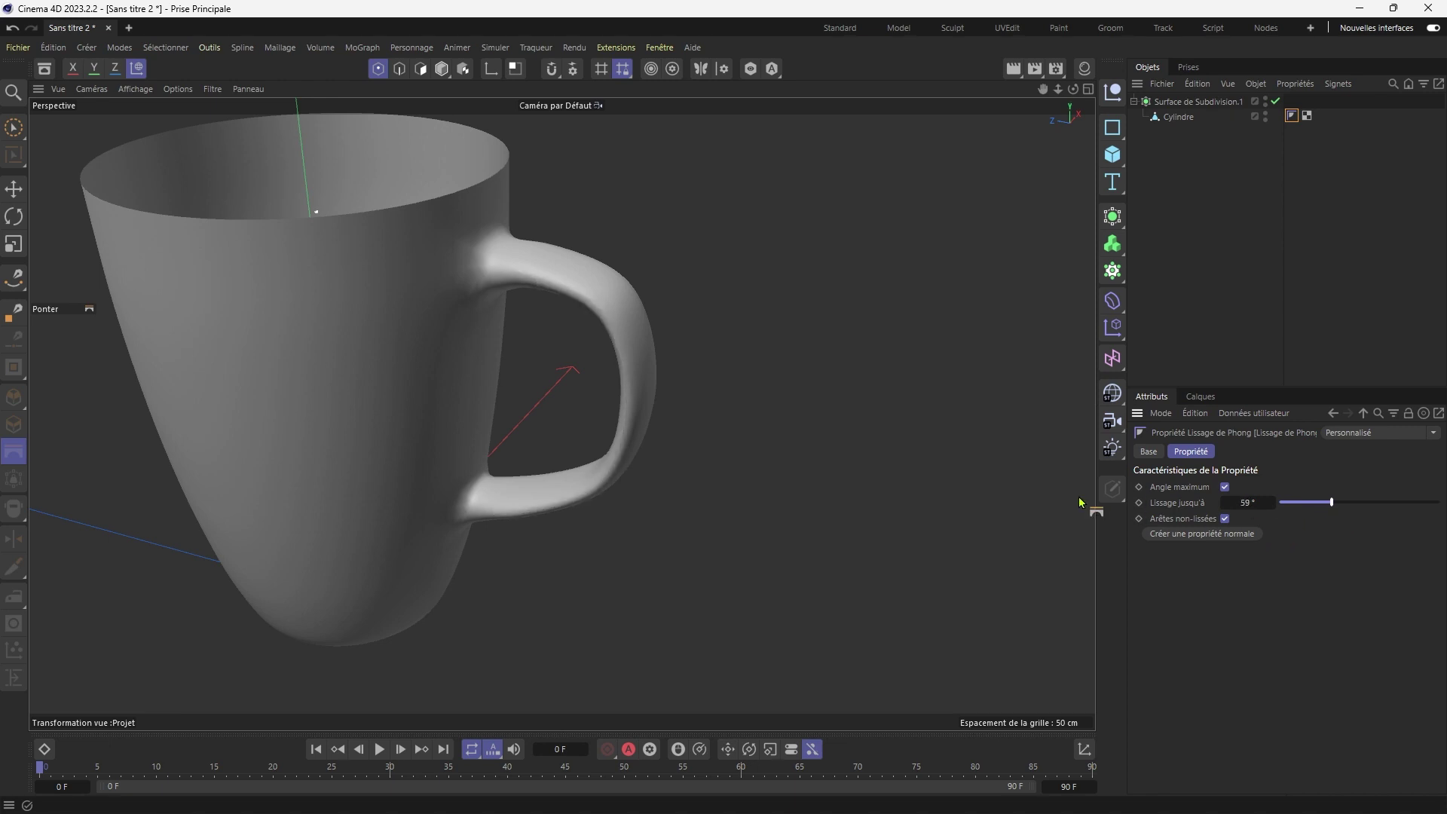
{"action": "left_click_drag", "start_coordinate": [841, 419], "coordinate": [791, 416], "text": "alt"}
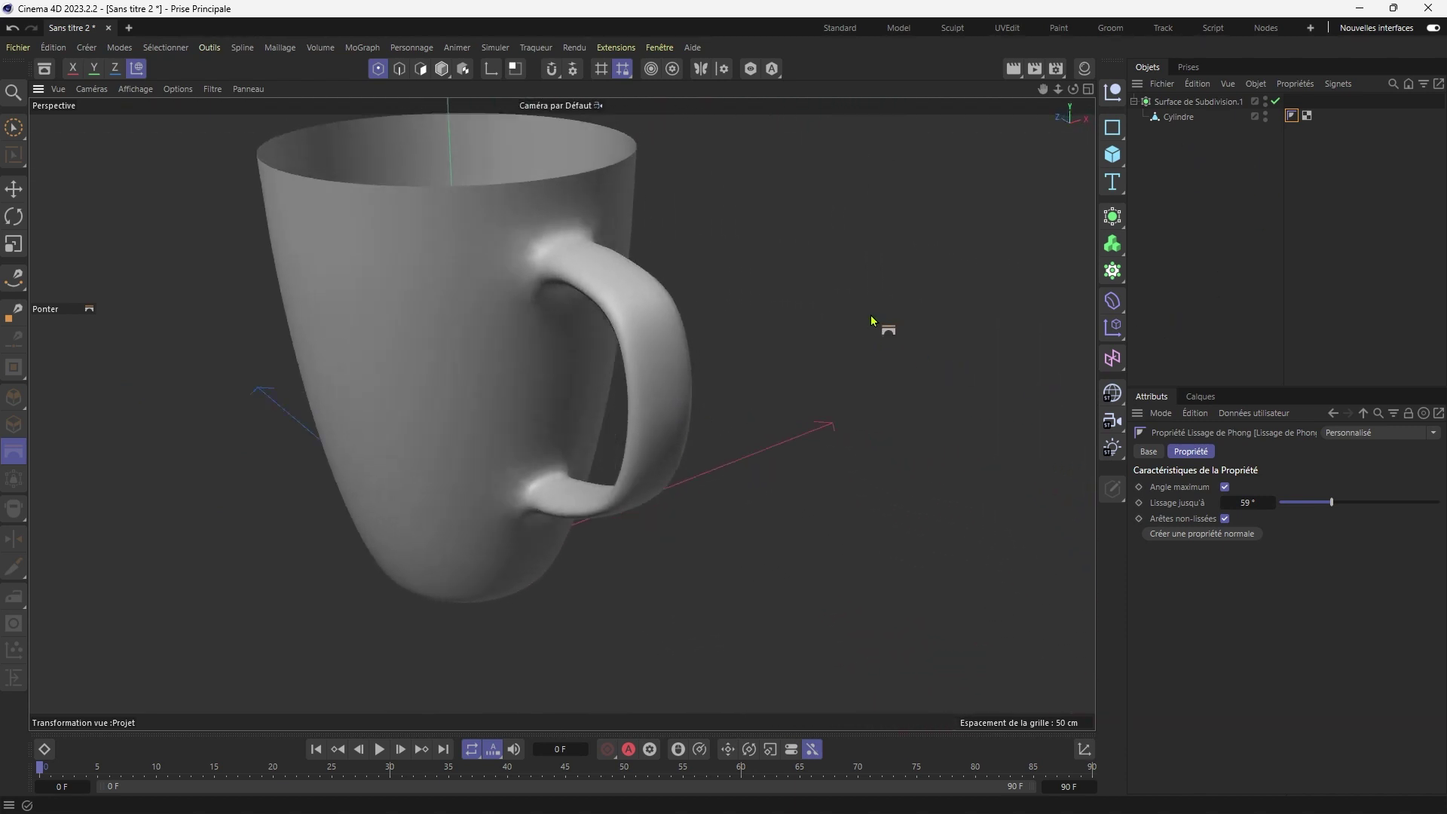
Rename the Cylindre object to Tasse.
{"action": "double_click", "coordinate": [1180, 118]}
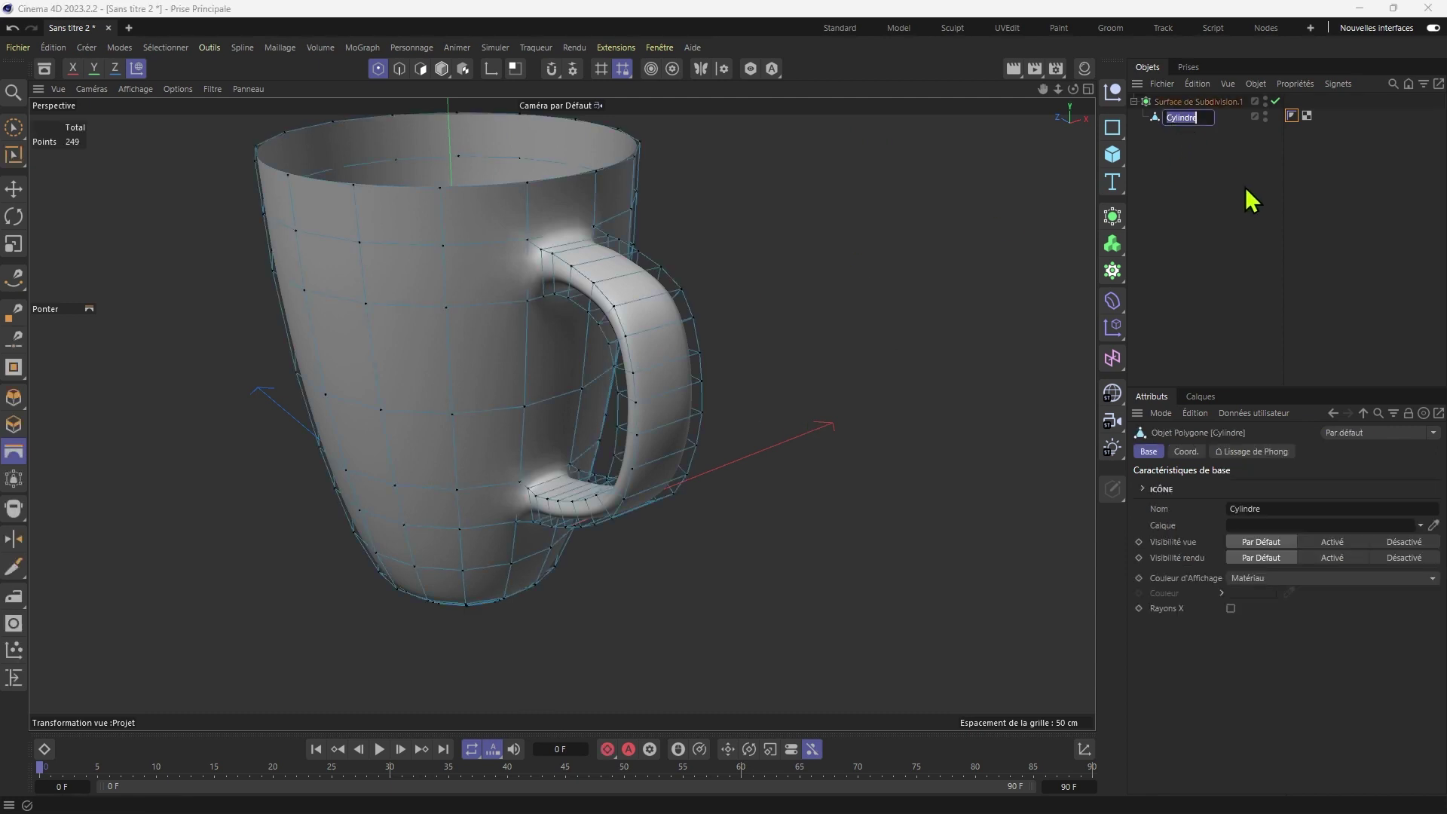
{"action": "type", "text": "Tasse"}
{"action": "key", "text": "Return"}
{"action": "scroll", "coordinate": [677, 333], "scroll_direction": "up", "scroll_amount": 3}
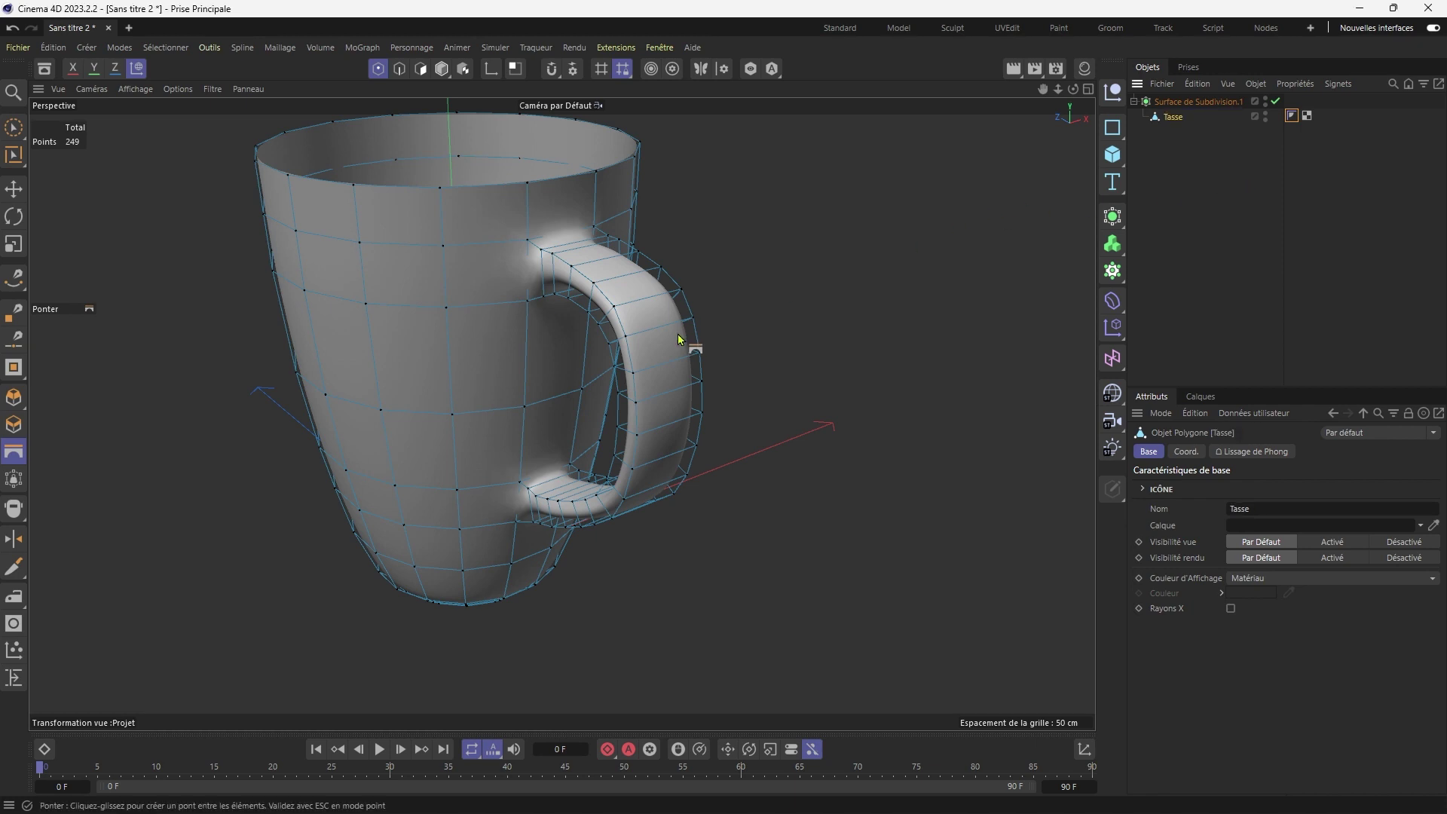
Try to slide the body points around the handle's upper joint away from the handle on both sides.
{"action": "left_click_drag", "start_coordinate": [677, 333], "coordinate": [554, 306], "text": "alt"}
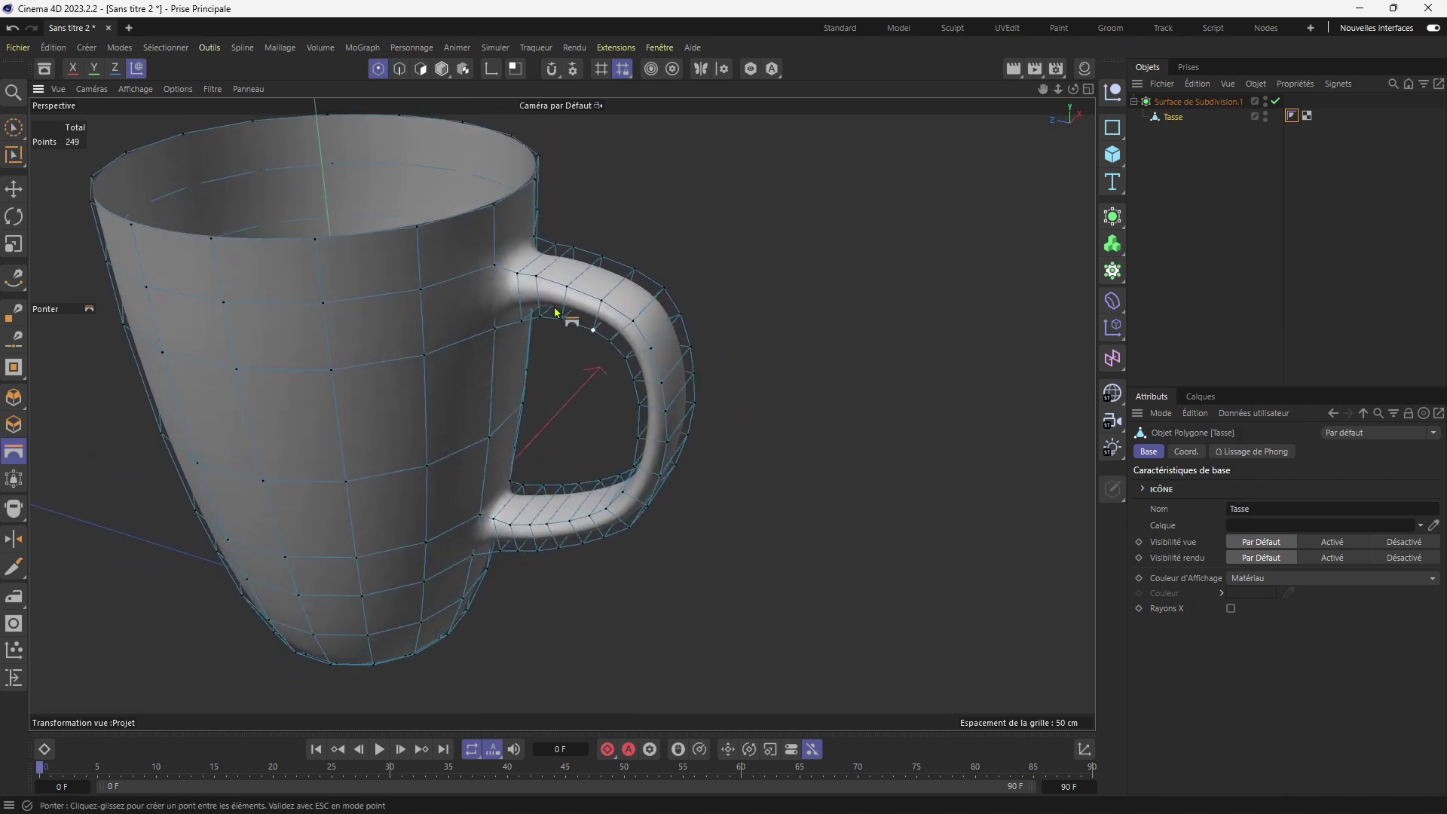
{"action": "scroll", "coordinate": [528, 309], "scroll_direction": "up", "scroll_amount": 3}
{"action": "scroll", "coordinate": [496, 314], "scroll_direction": "down", "scroll_amount": 2}
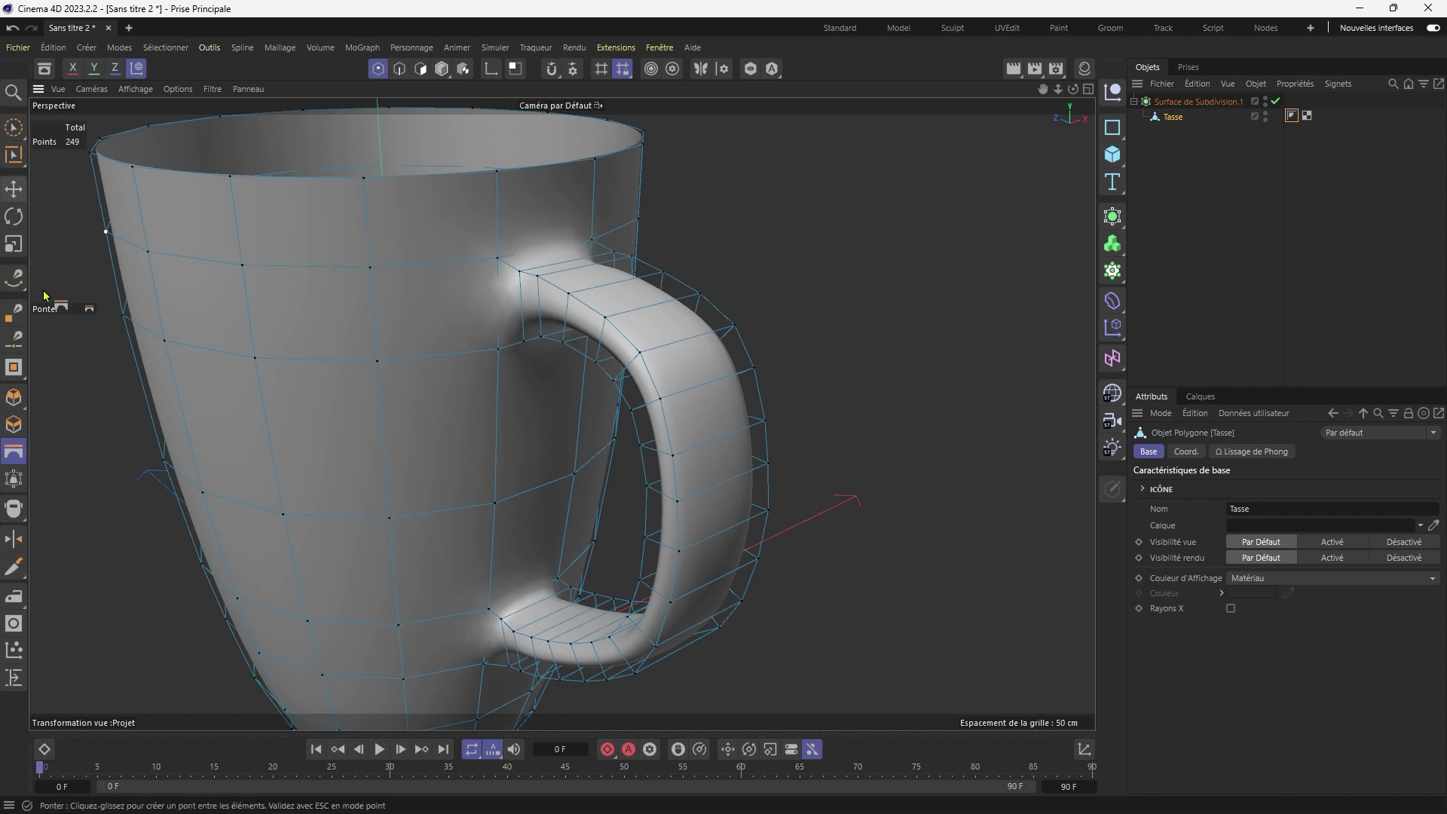
{"action": "left_click", "coordinate": [14, 678]}
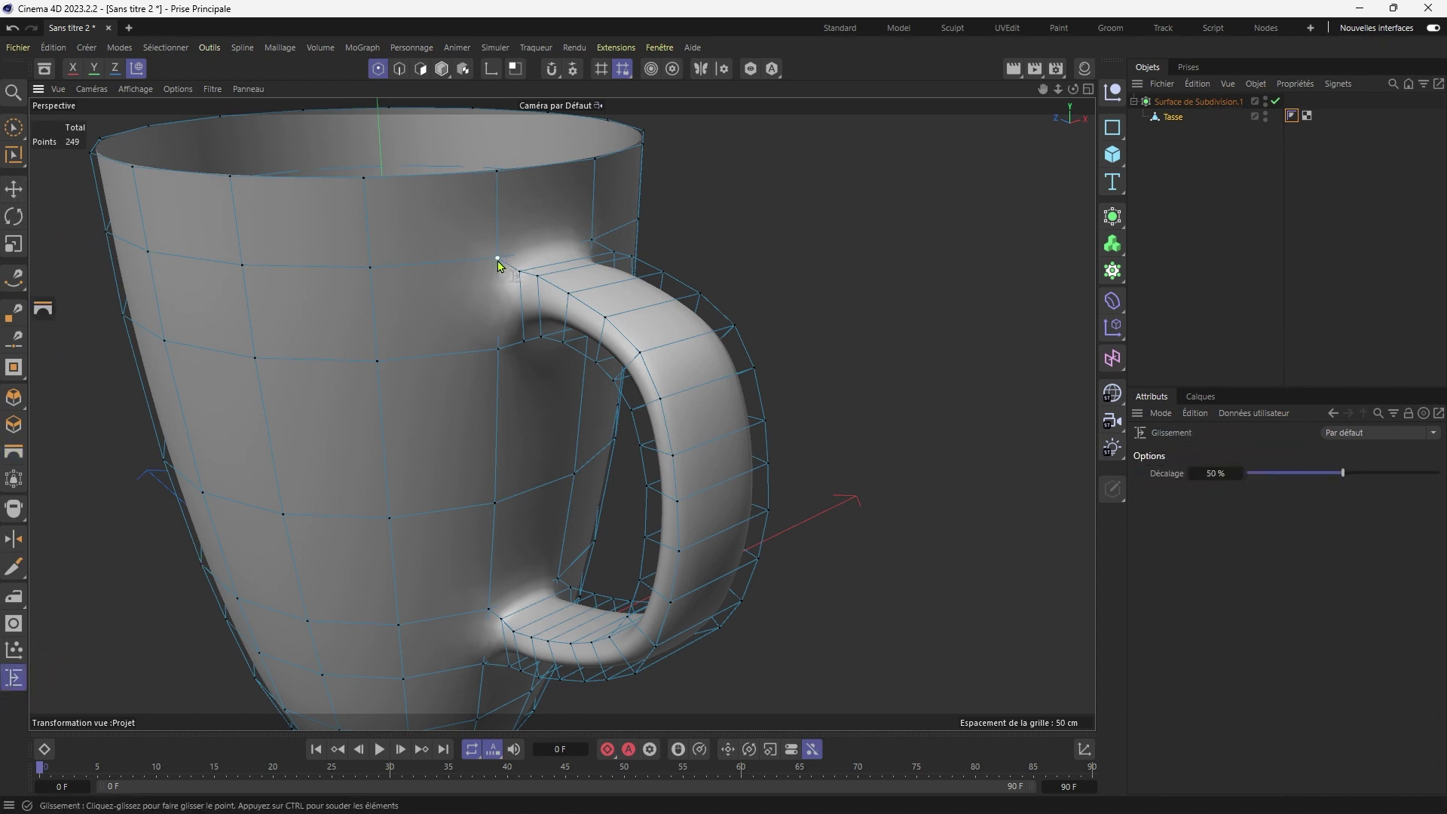
{"action": "left_click_drag", "start_coordinate": [498, 259], "coordinate": [491, 341]}
{"action": "left_click_drag", "start_coordinate": [477, 263], "coordinate": [485, 245]}
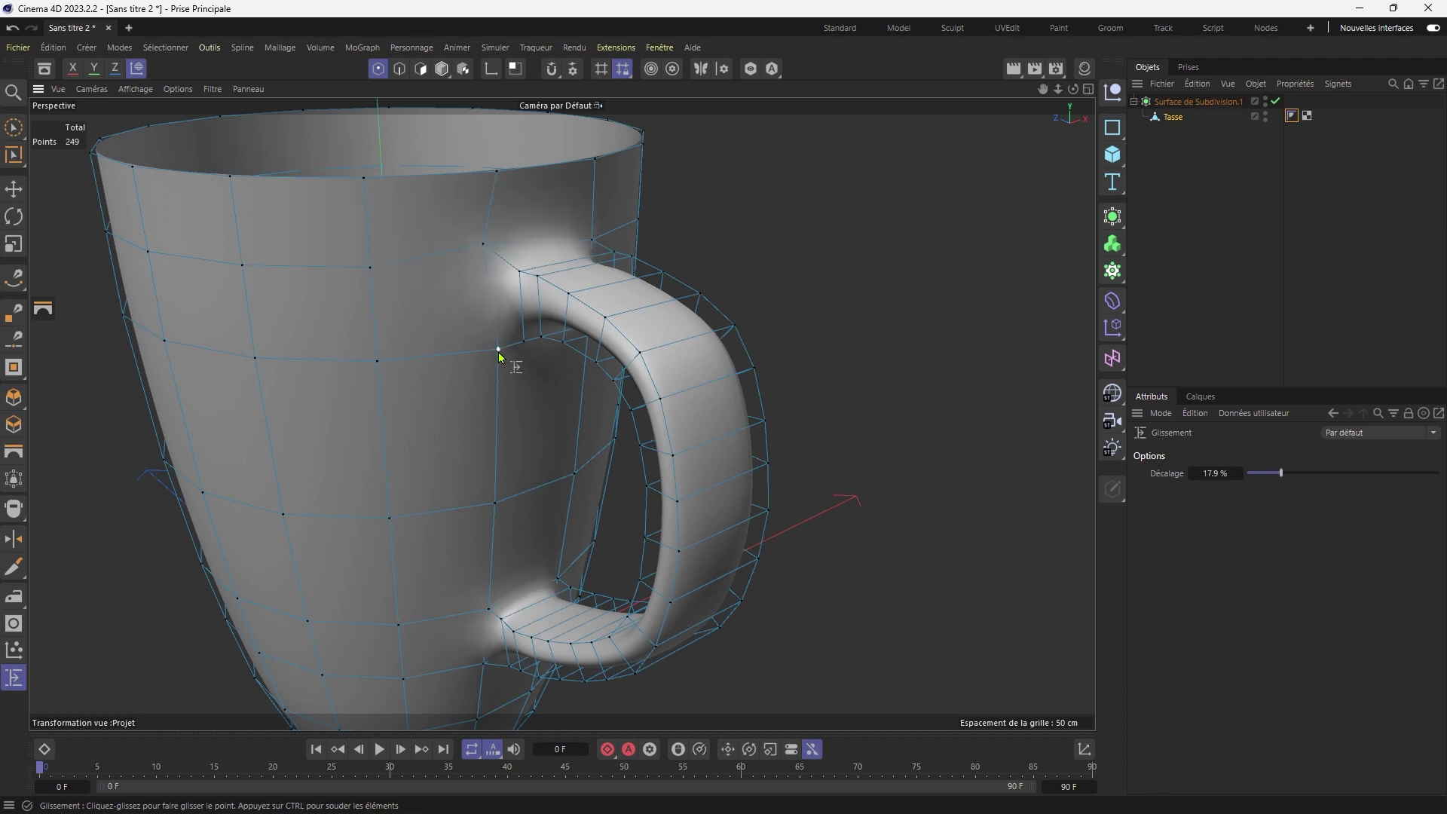
{"action": "left_click_drag", "start_coordinate": [482, 352], "coordinate": [506, 370]}
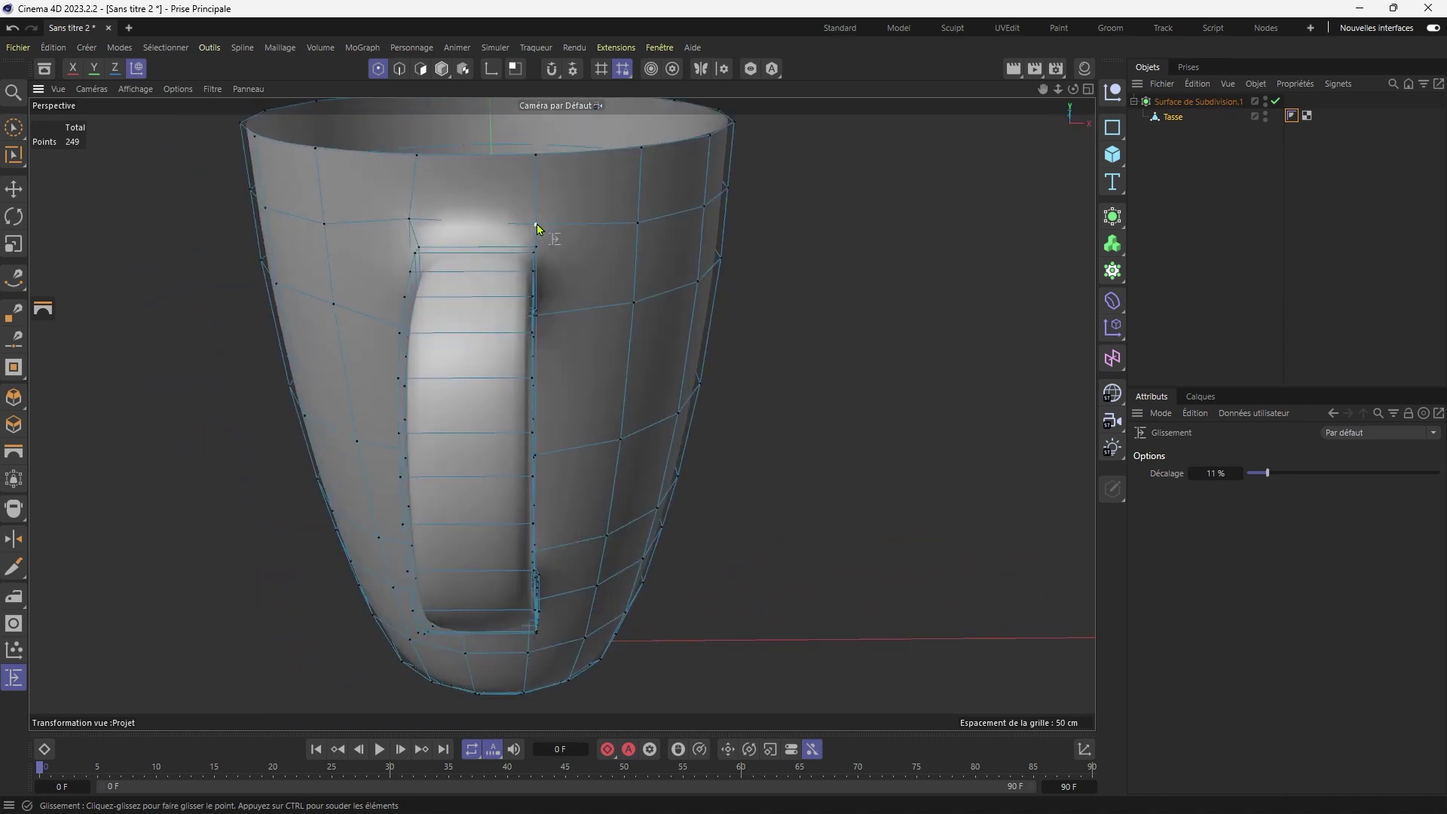
{"action": "left_click_drag", "start_coordinate": [538, 227], "coordinate": [548, 227]}
{"action": "mouse_move", "coordinate": [540, 323]}
{"action": "left_mouse_down", "text": "alt"}
{"action": "mouse_move", "coordinate": [530, 332]}
{"action": "mouse_move", "coordinate": [547, 324]}
{"action": "left_mouse_up", "text": "alt"}
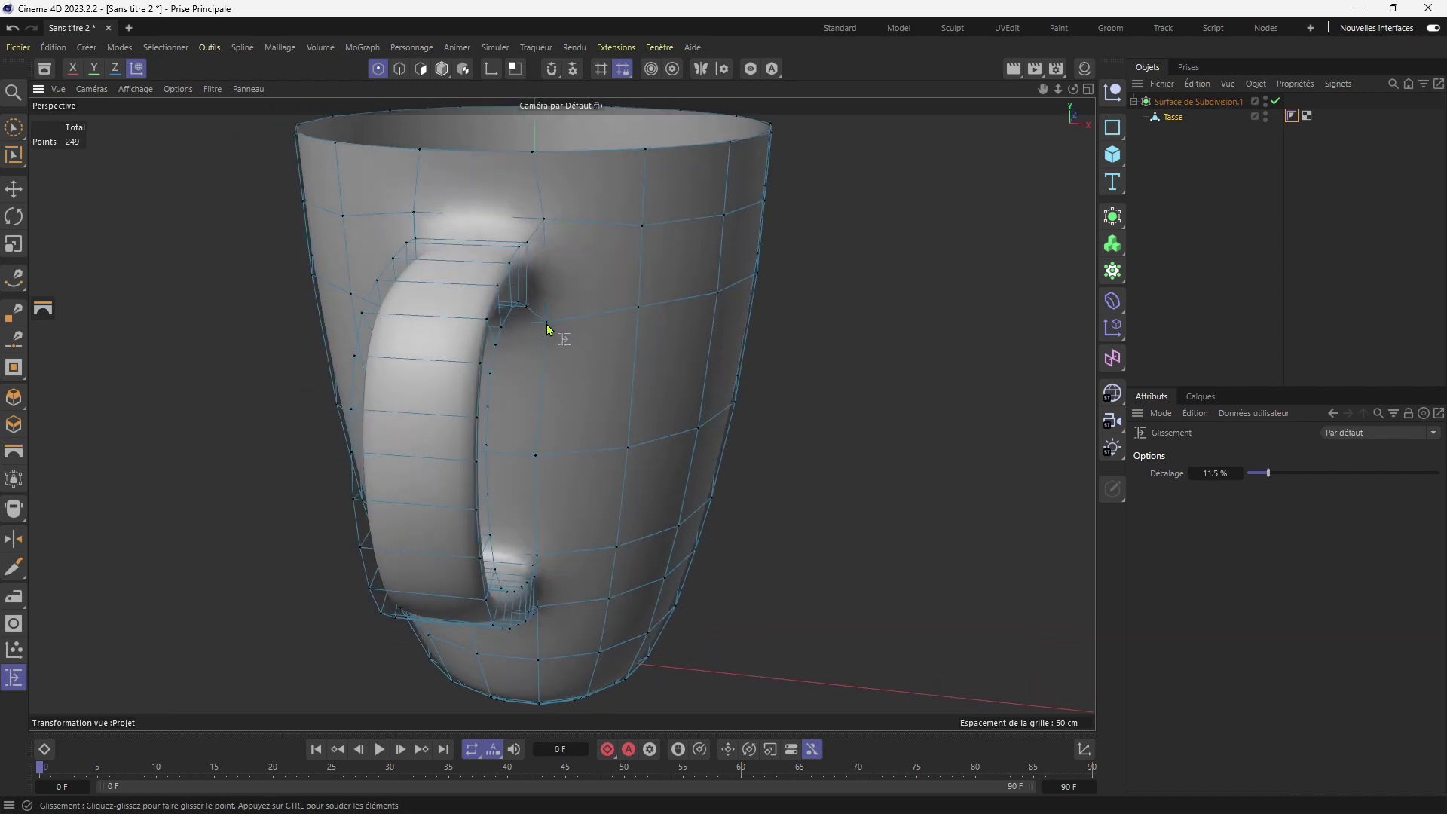
{"action": "left_click", "coordinate": [1240, 249]}
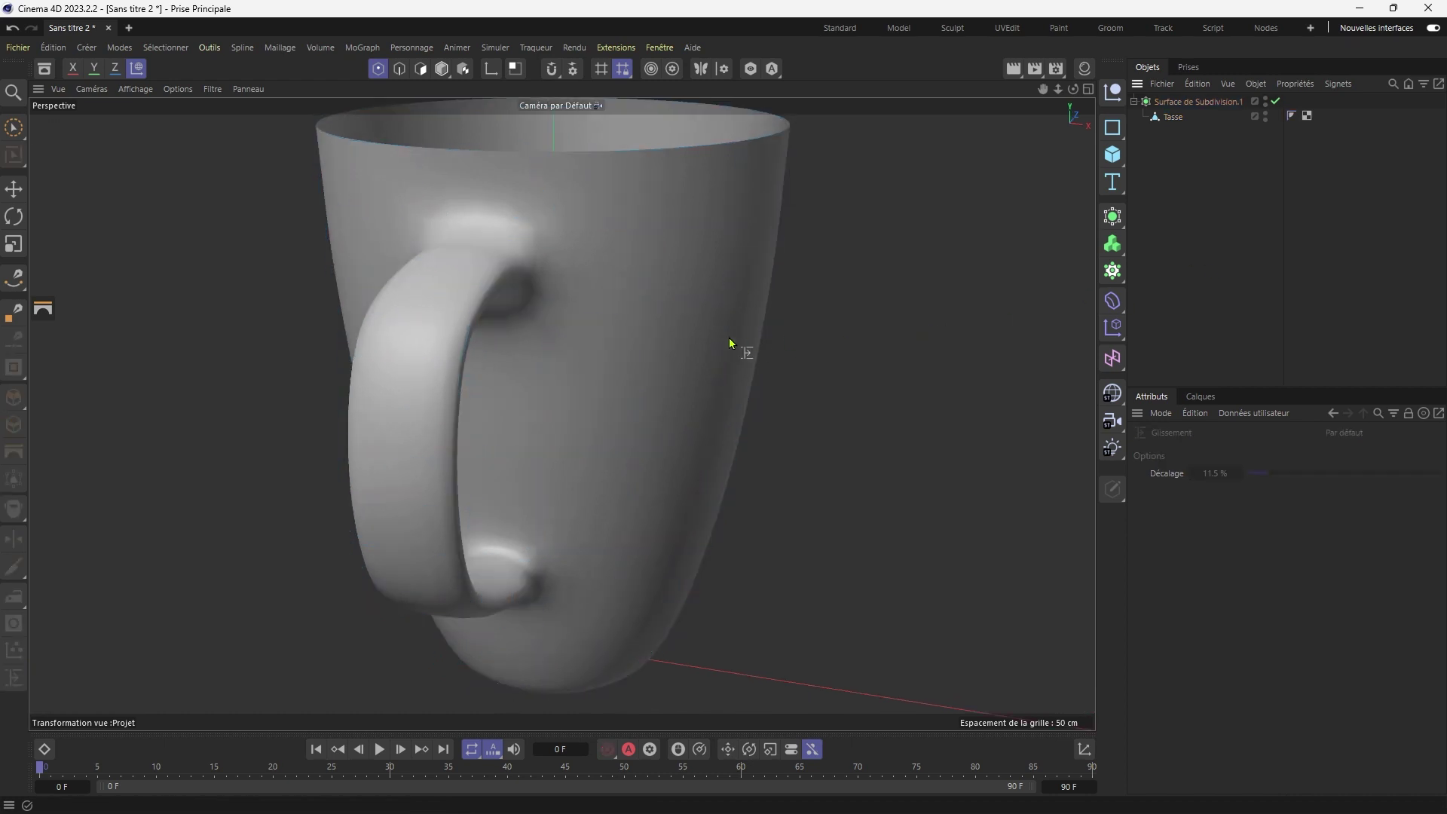
{"action": "left_click_drag", "start_coordinate": [726, 336], "coordinate": [861, 332], "text": "alt"}
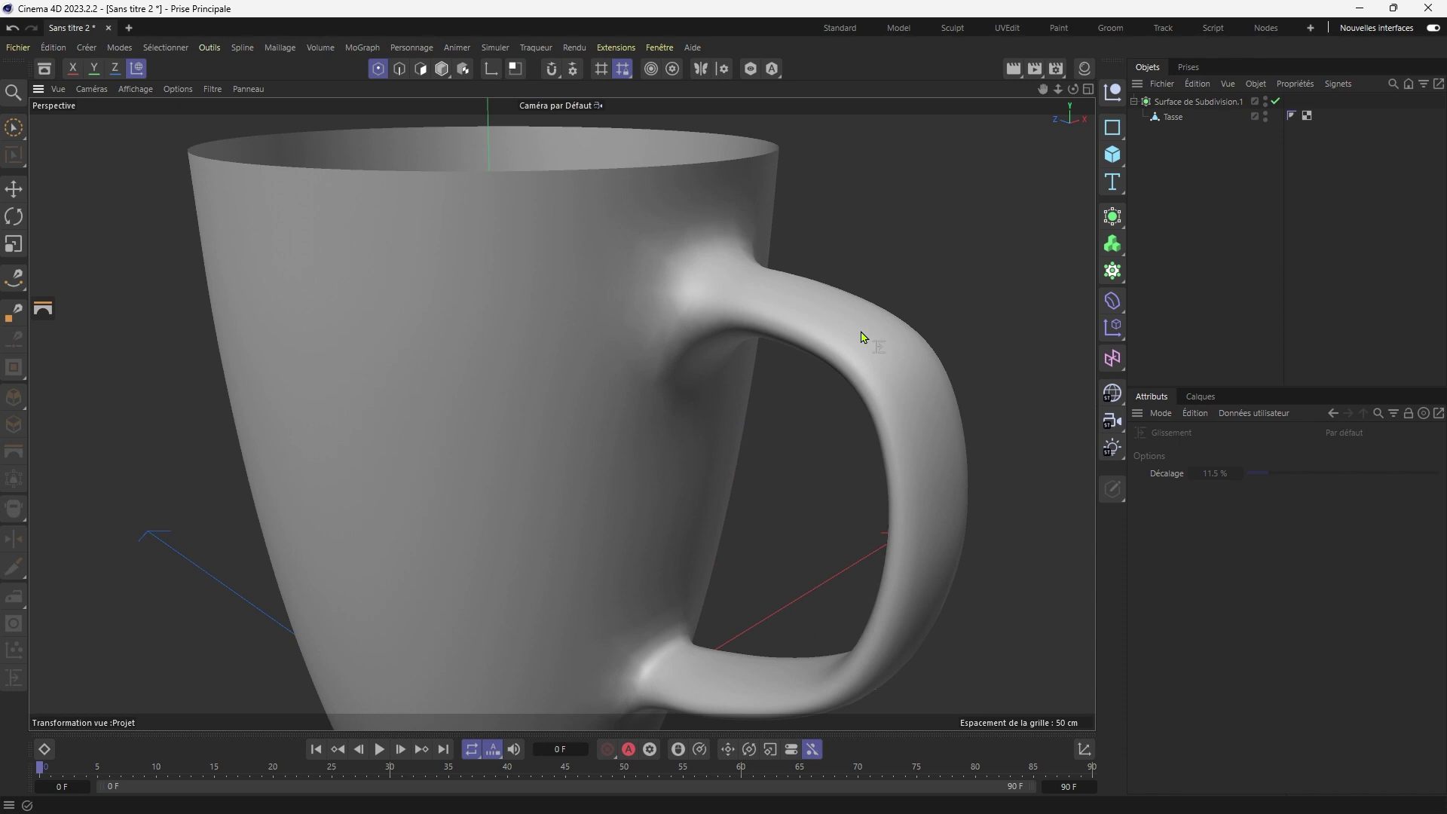
Undo the point slides around the handle's upper joint and the object's renaming.
{"action": "left_click", "coordinate": [863, 336]}
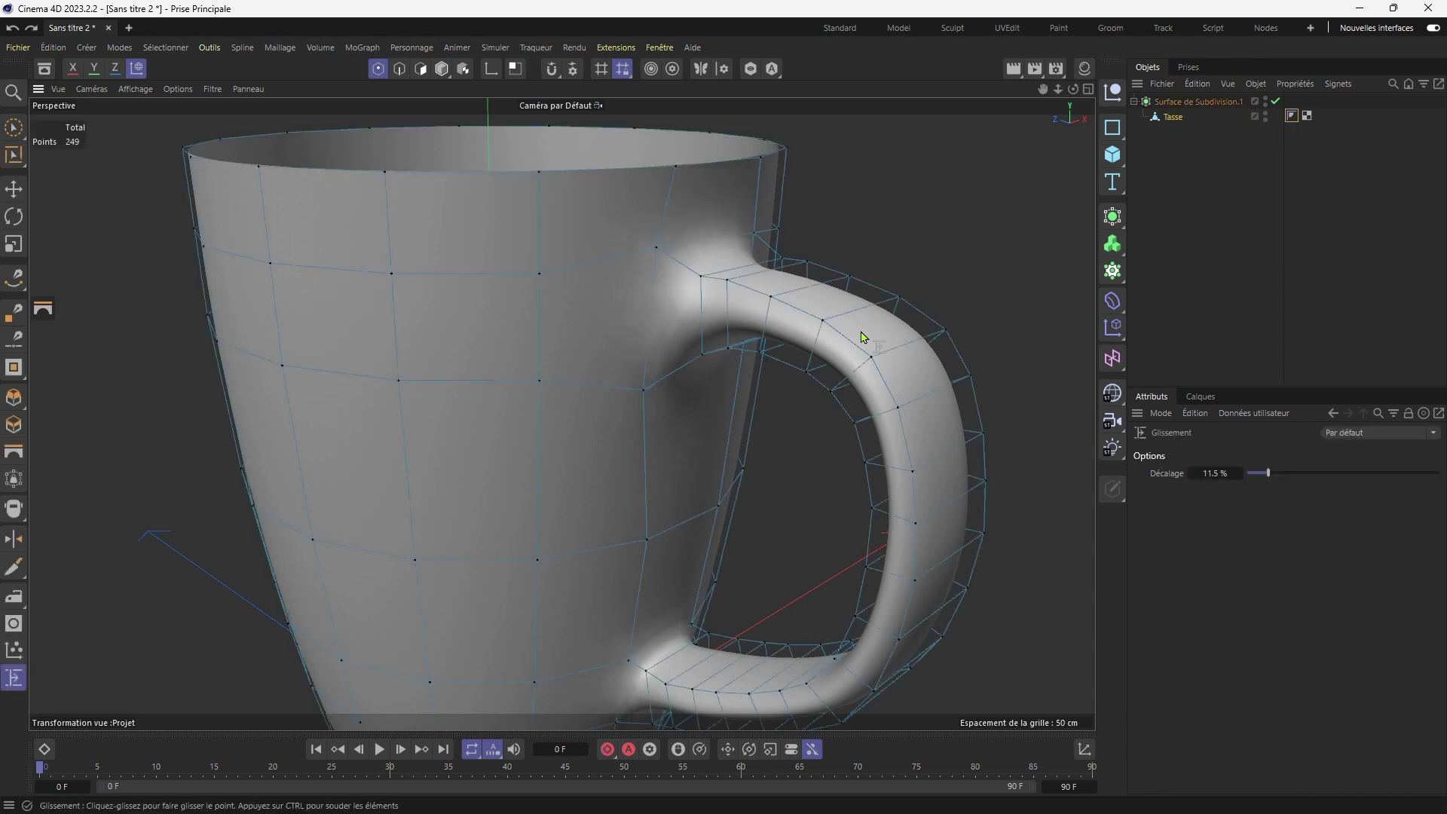
{"action": "key", "text": "ctrl+z"}
{"action": "key", "text": "ctrl+z"}
{"action": "key", "text": "ctrl+z"}
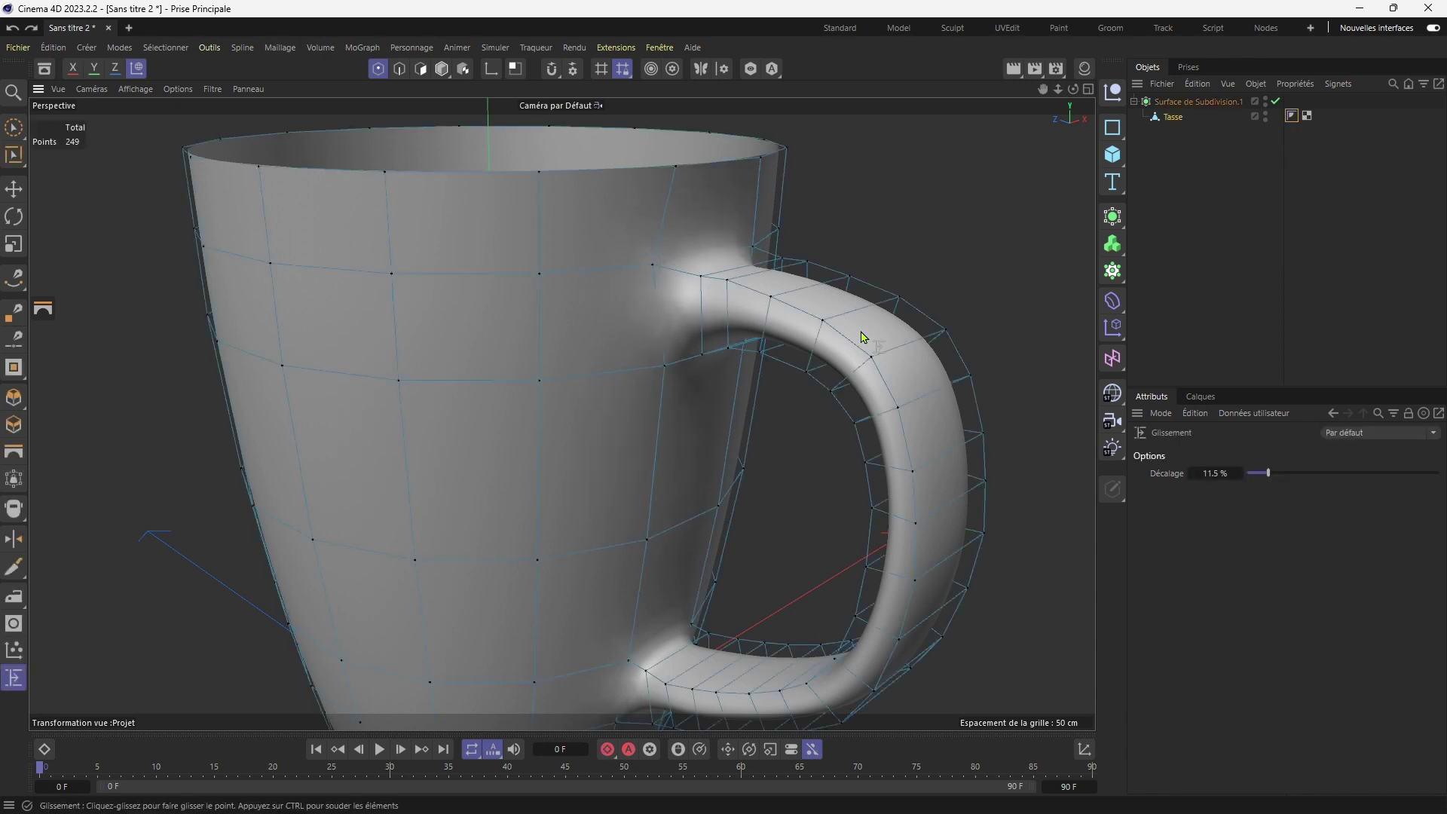
{"action": "key", "text": "ctrl+z"}
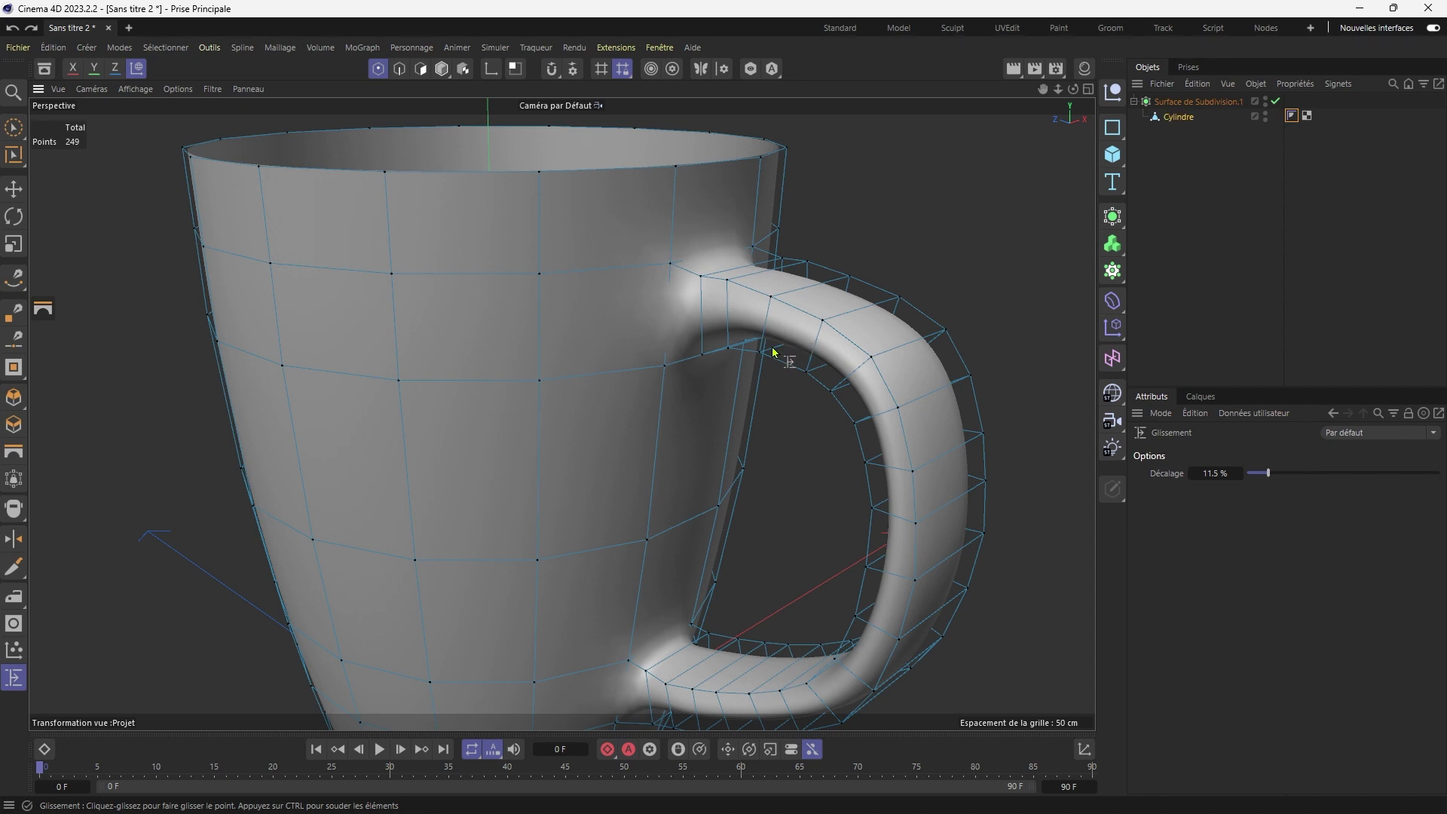
Add a loop cut around the handle's upper joint with the mug body, at about 45% offset.
{"action": "left_click_drag", "start_coordinate": [784, 356], "coordinate": [598, 357], "text": "alt"}
{"action": "left_click_drag", "start_coordinate": [922, 353], "coordinate": [601, 321], "text": "alt"}
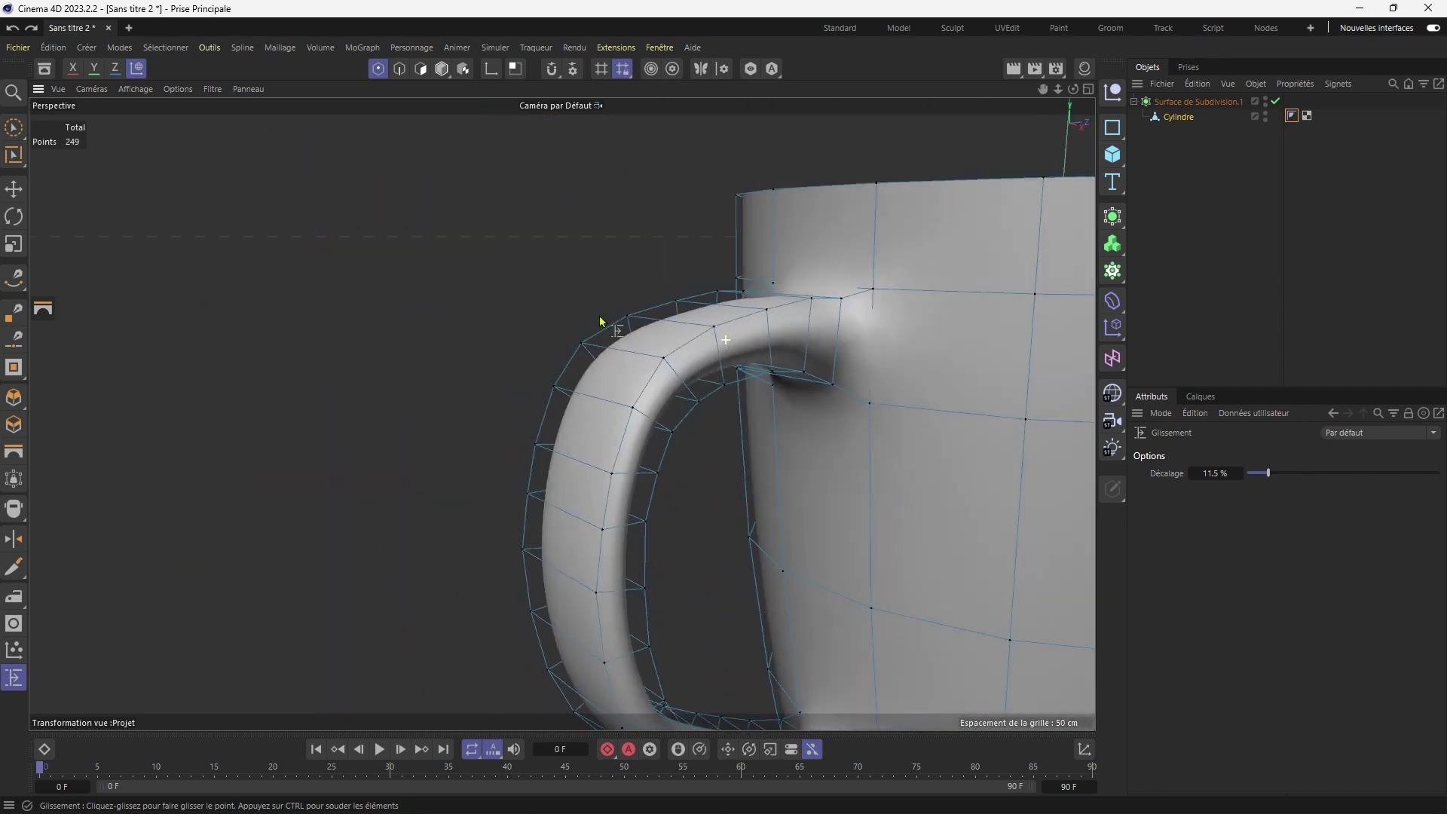
{"action": "left_click_drag", "start_coordinate": [812, 457], "coordinate": [971, 348], "text": "alt"}
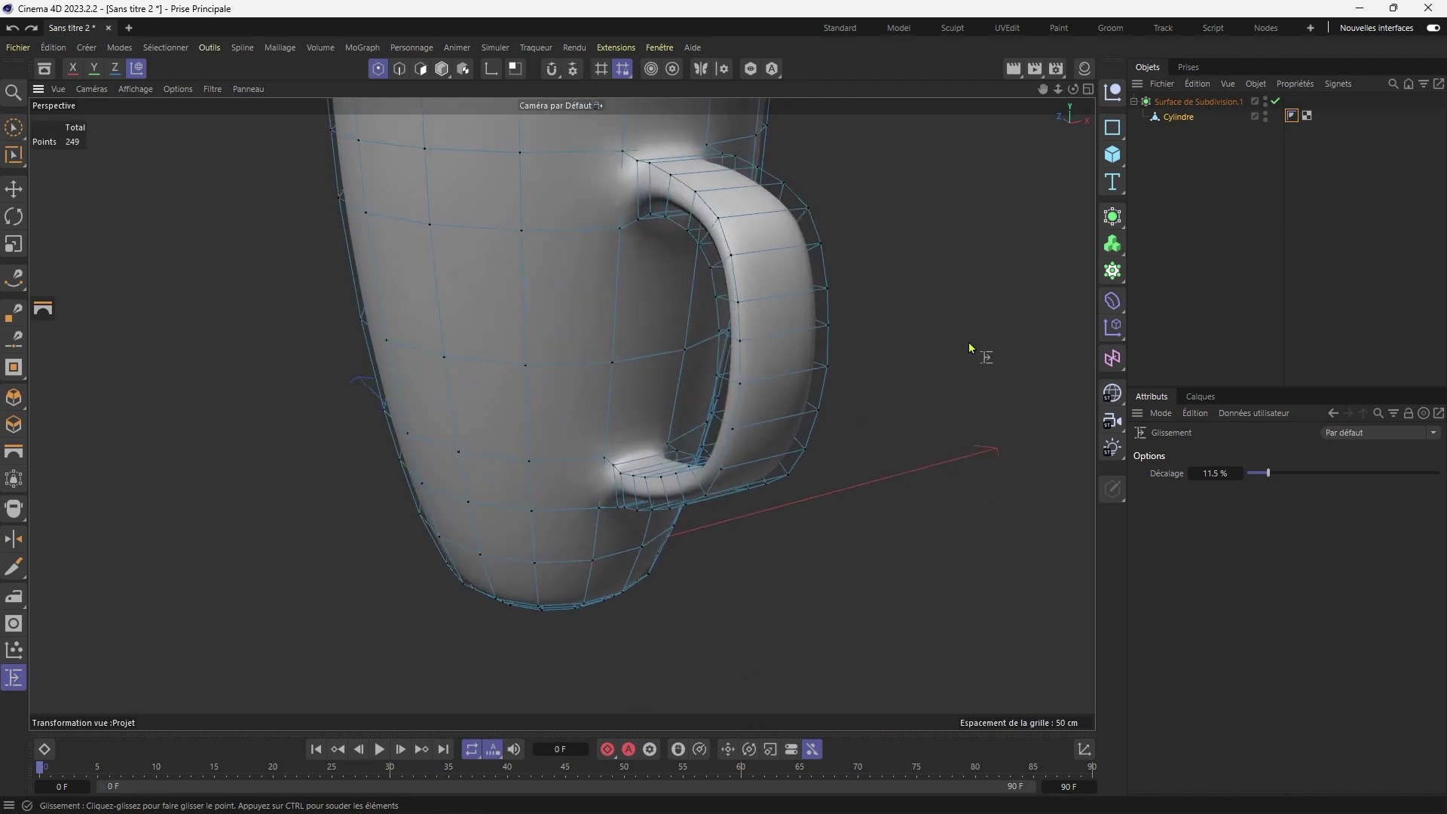
{"action": "left_click", "coordinate": [1300, 115]}
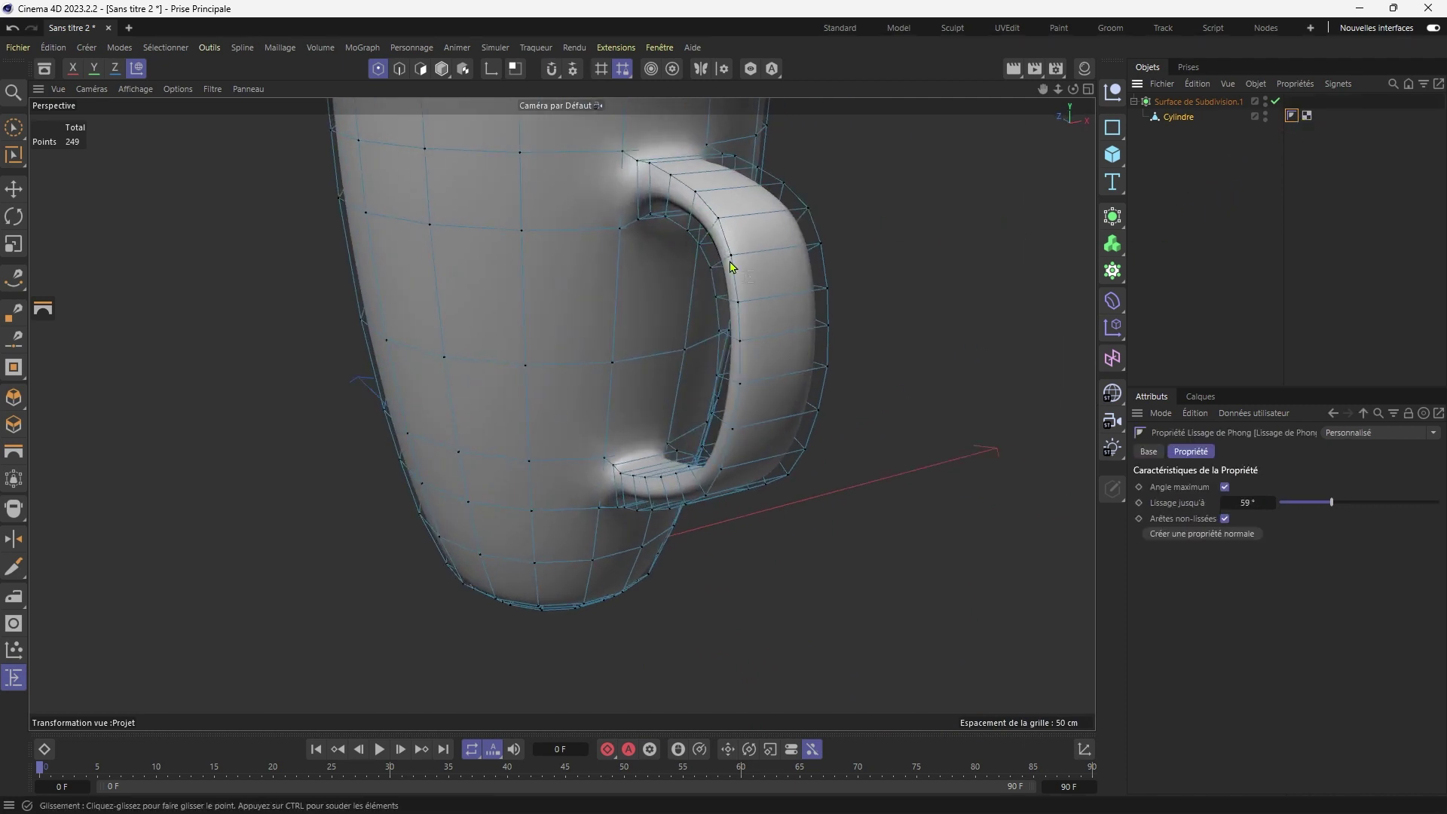
{"action": "left_click_drag", "start_coordinate": [731, 265], "coordinate": [734, 413], "text": "alt"}
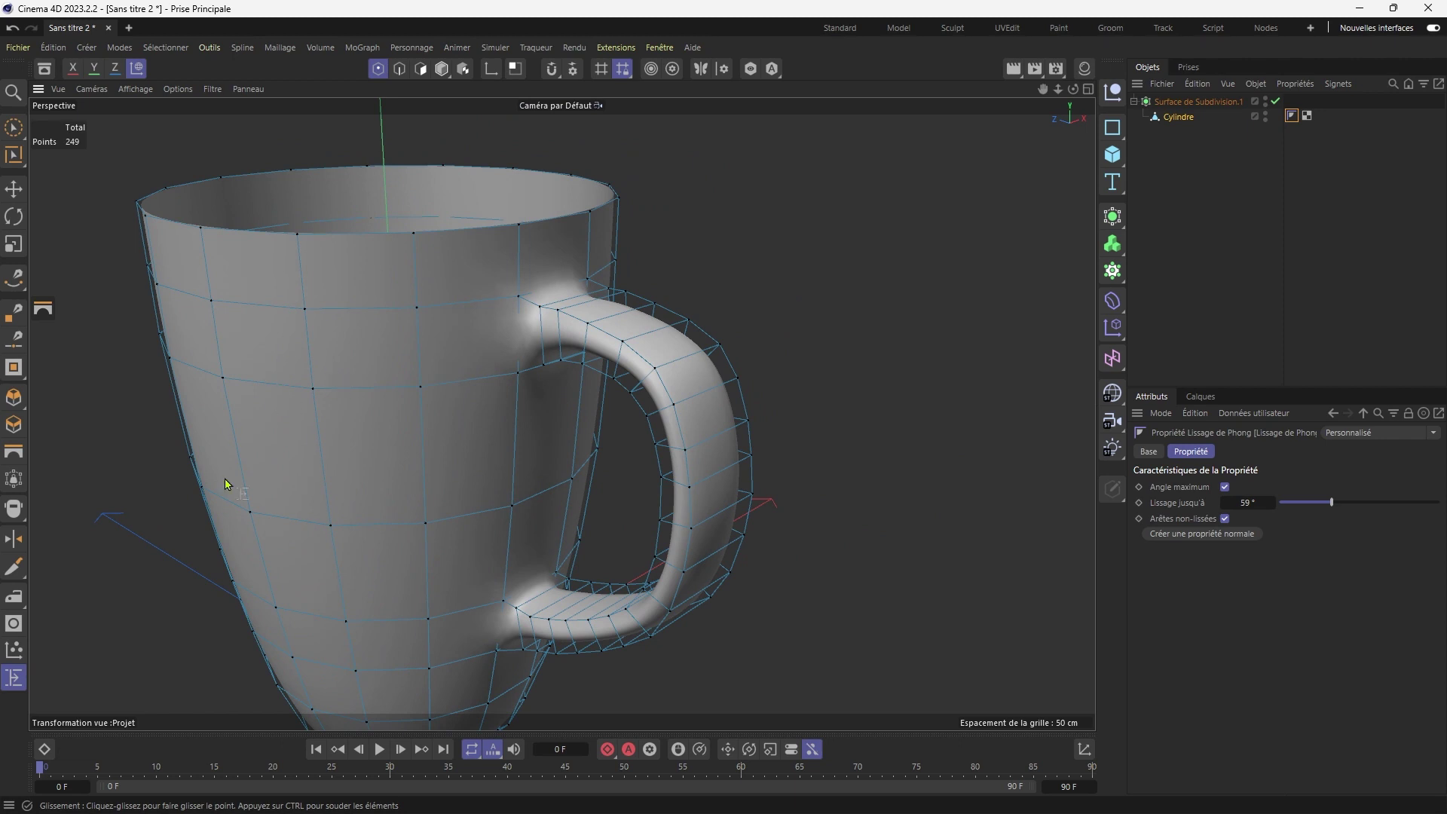
{"action": "left_click", "coordinate": [15, 569]}
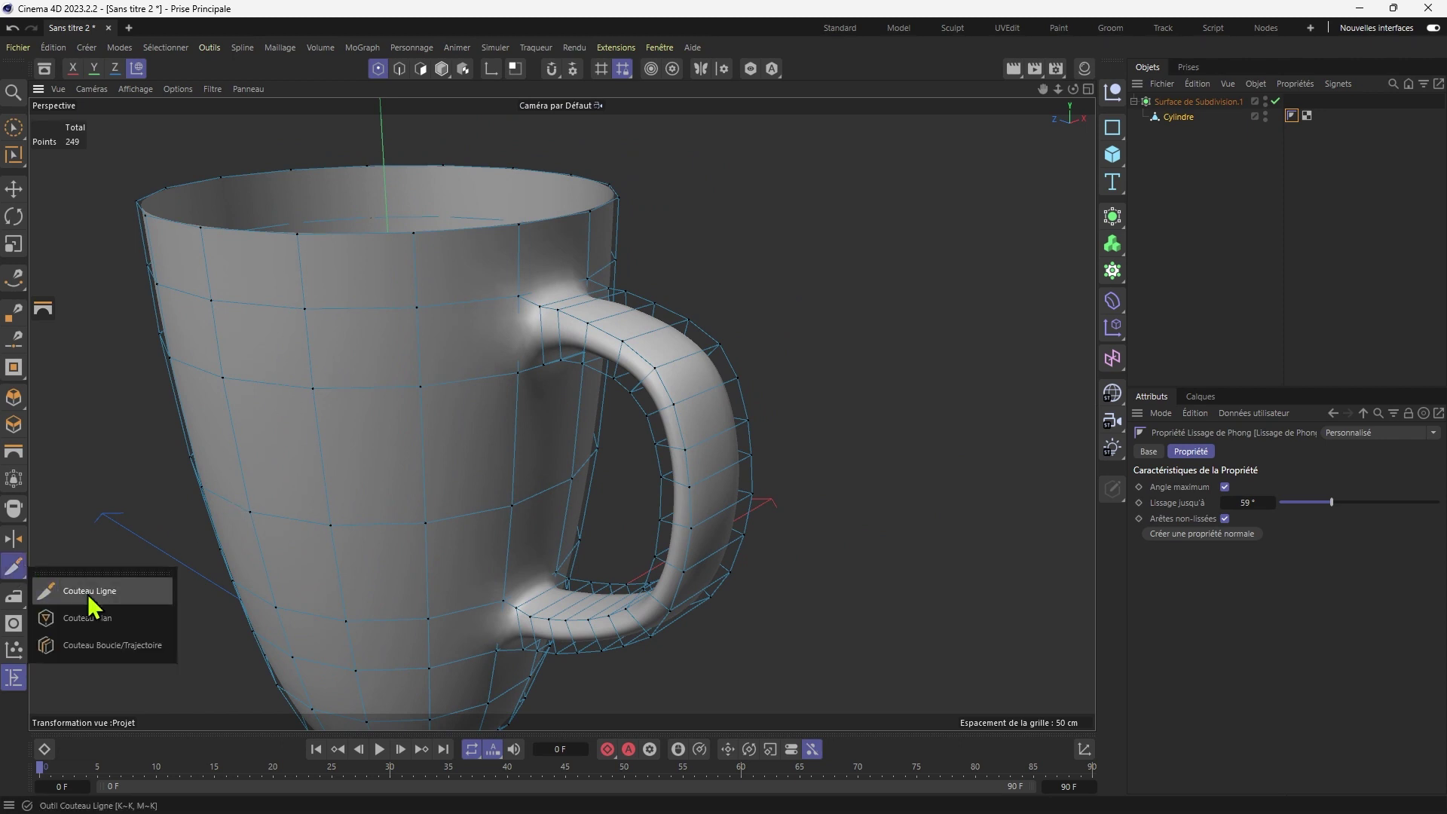
{"action": "left_click", "coordinate": [98, 646]}
{"action": "scroll", "coordinate": [550, 354], "scroll_direction": "up", "scroll_amount": 8}
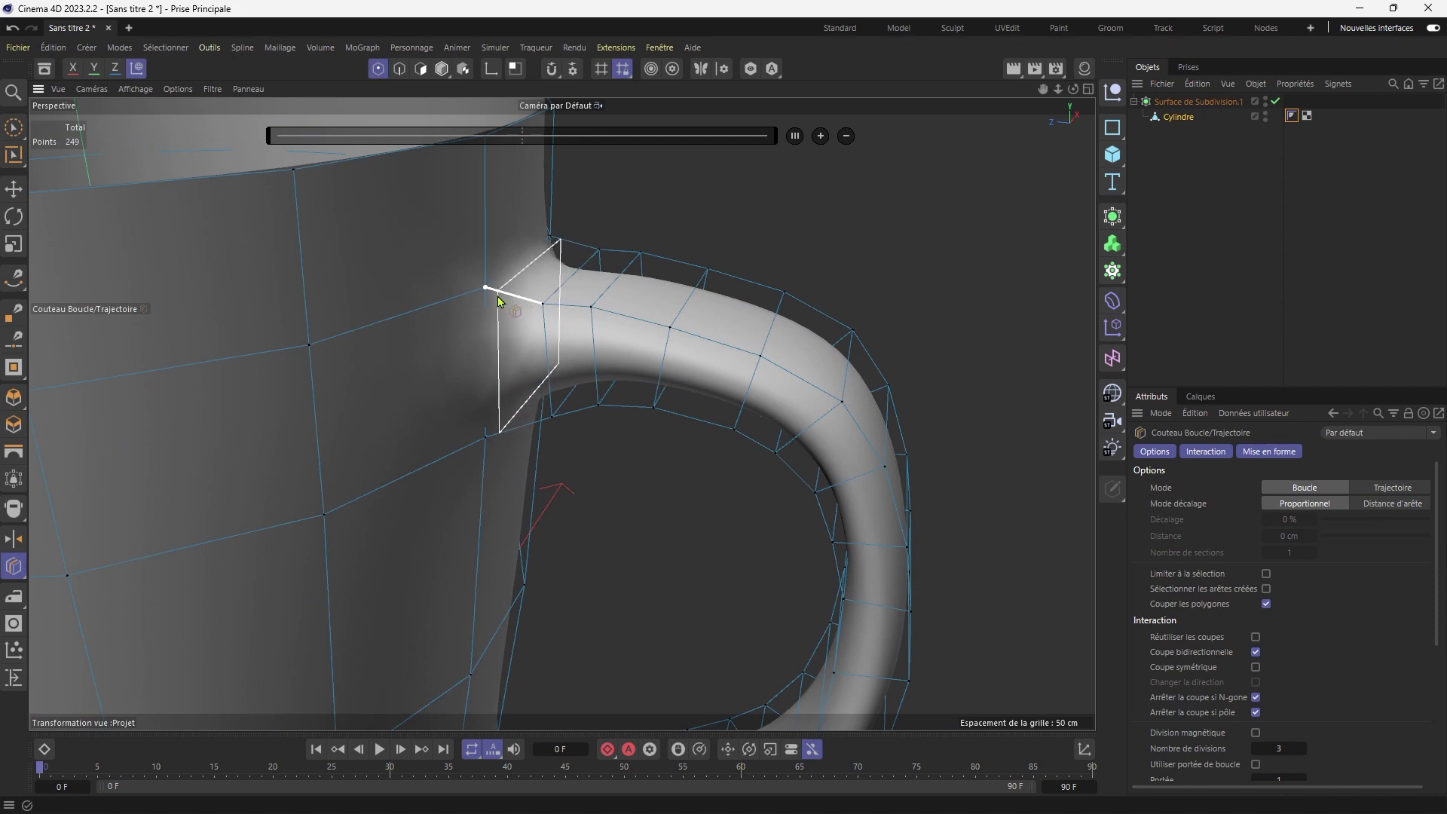
{"action": "left_click", "coordinate": [511, 303]}
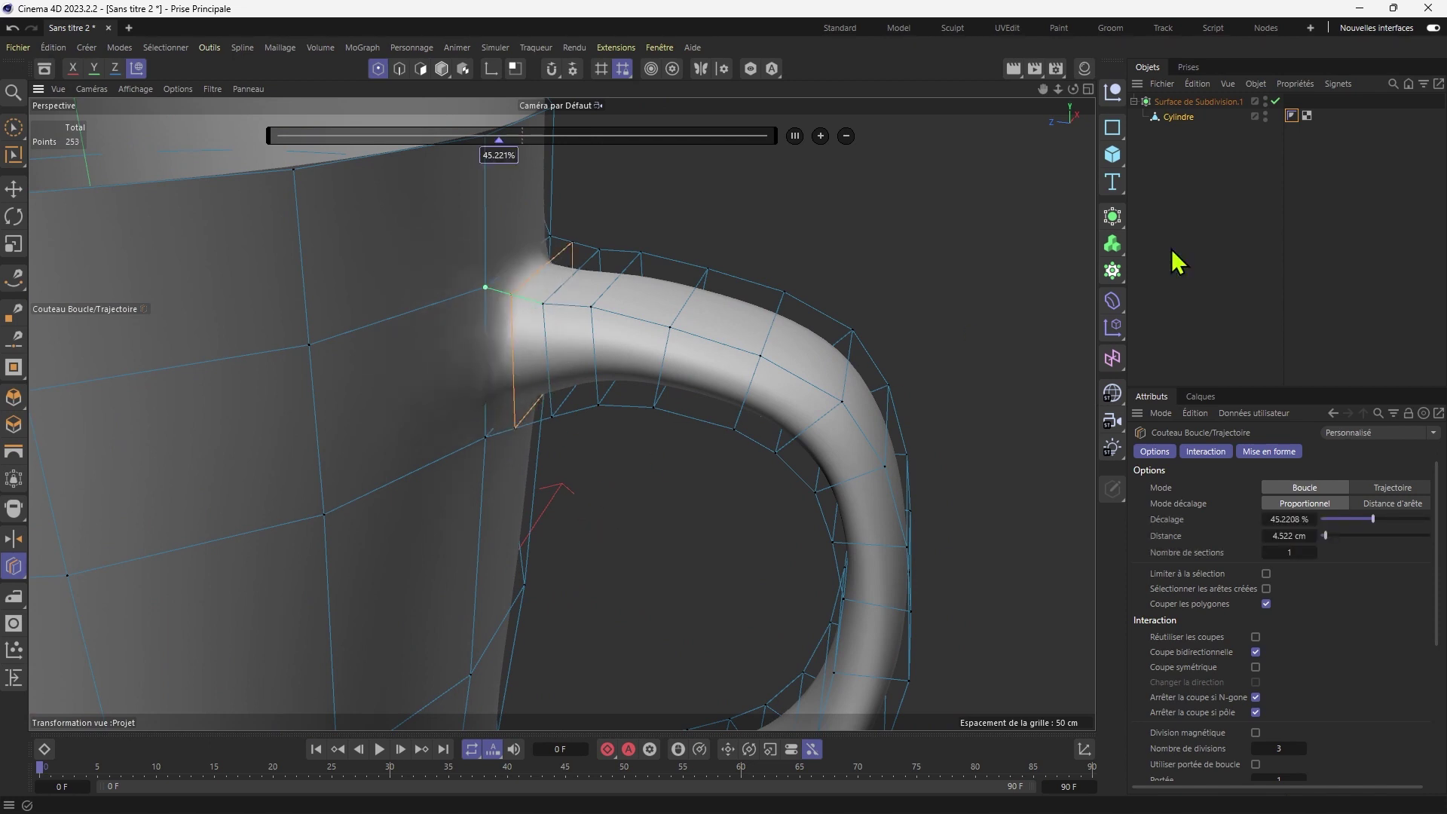
{"action": "left_click", "coordinate": [1199, 236]}
Add a loop cut around the handle's lower joint with the mug body, at about 63% offset.
{"action": "left_click_drag", "start_coordinate": [814, 377], "coordinate": [498, 410], "text": "alt"}
{"action": "left_click_drag", "start_coordinate": [765, 538], "coordinate": [654, 348], "text": "alt"}
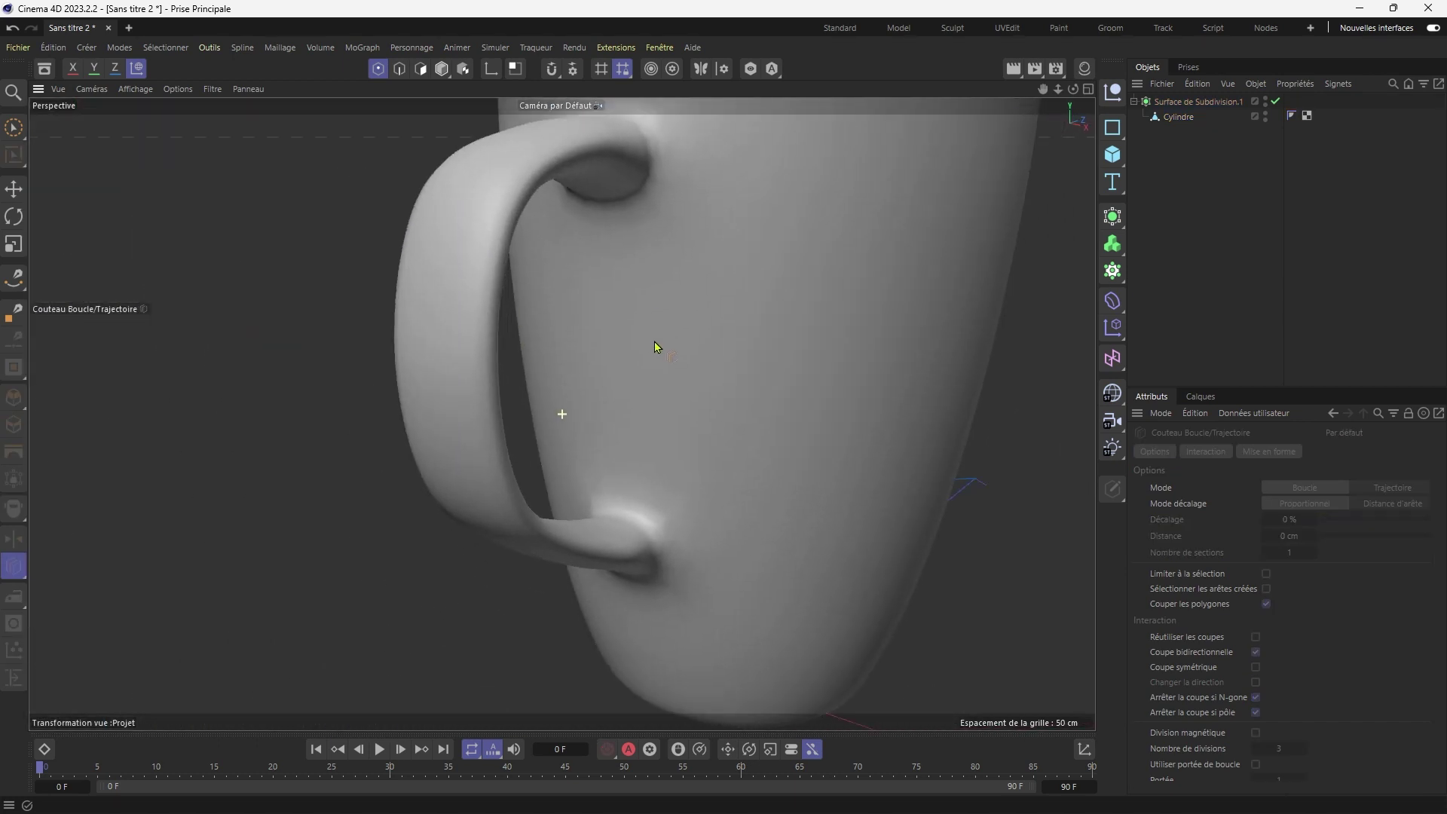
{"action": "left_click_drag", "start_coordinate": [708, 522], "coordinate": [636, 507], "text": "alt"}
{"action": "scroll", "coordinate": [656, 523], "scroll_direction": "up", "scroll_amount": 5}
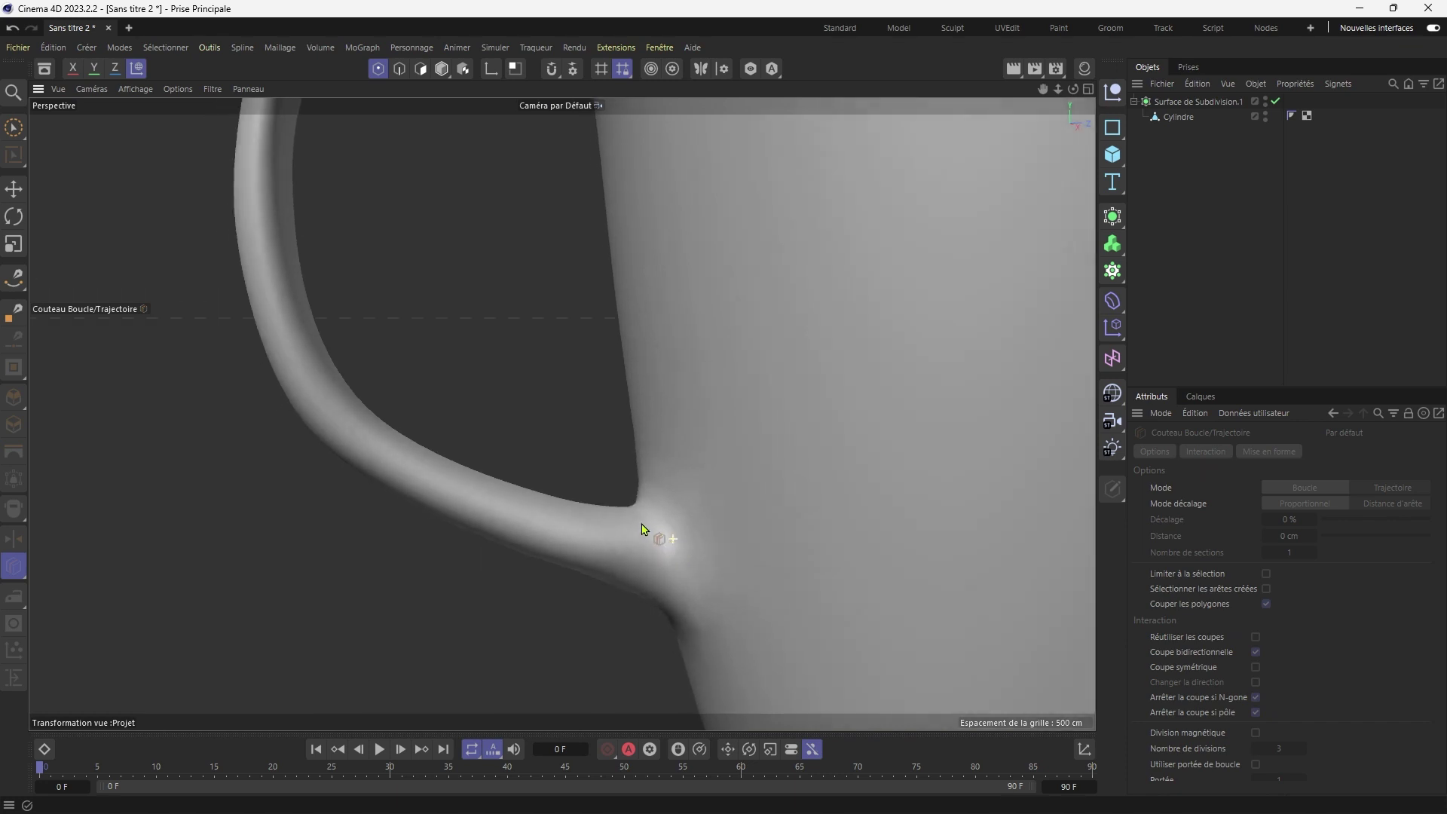
{"action": "left_click", "coordinate": [1176, 118]}
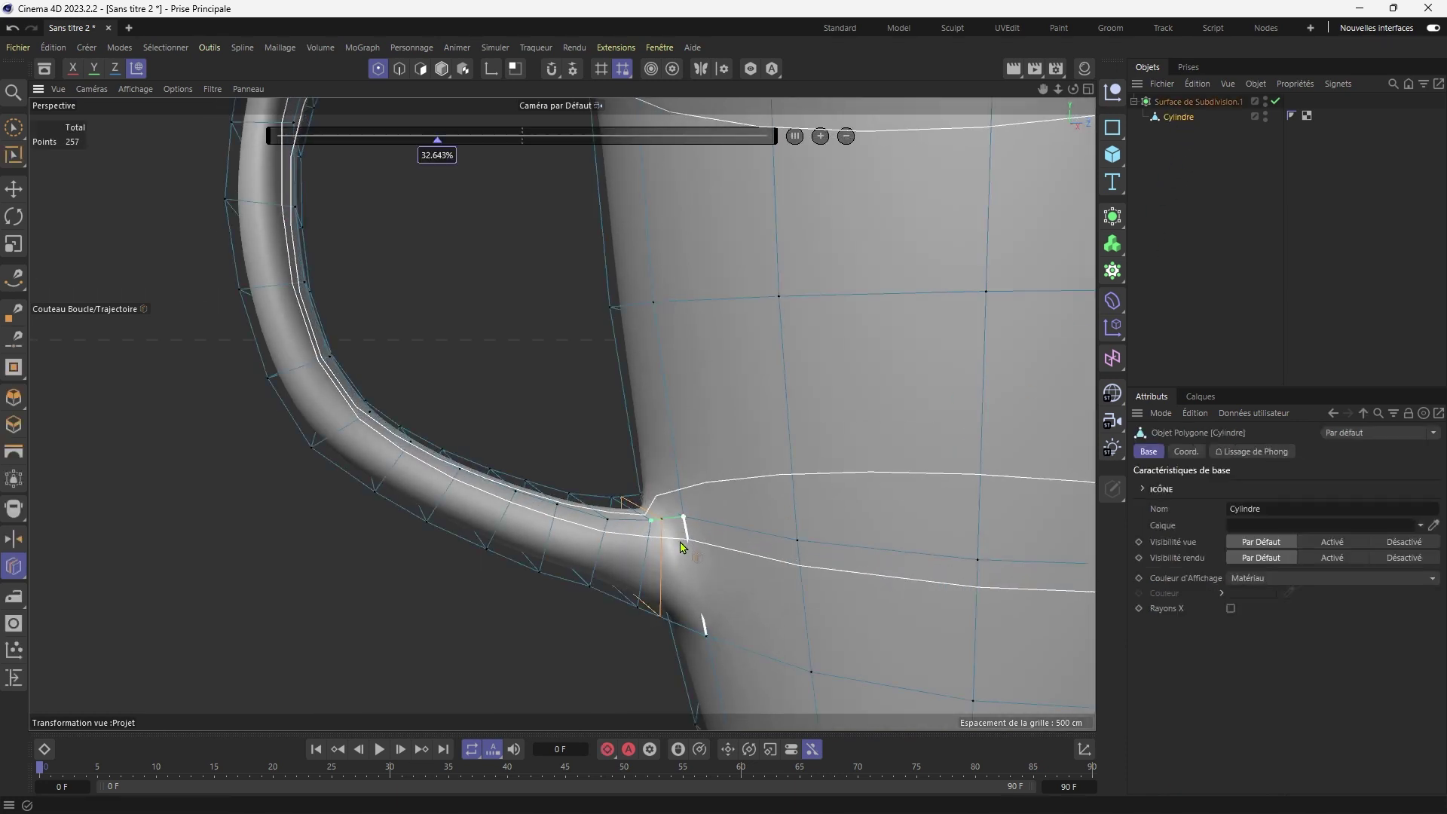
{"action": "left_click", "coordinate": [673, 531]}
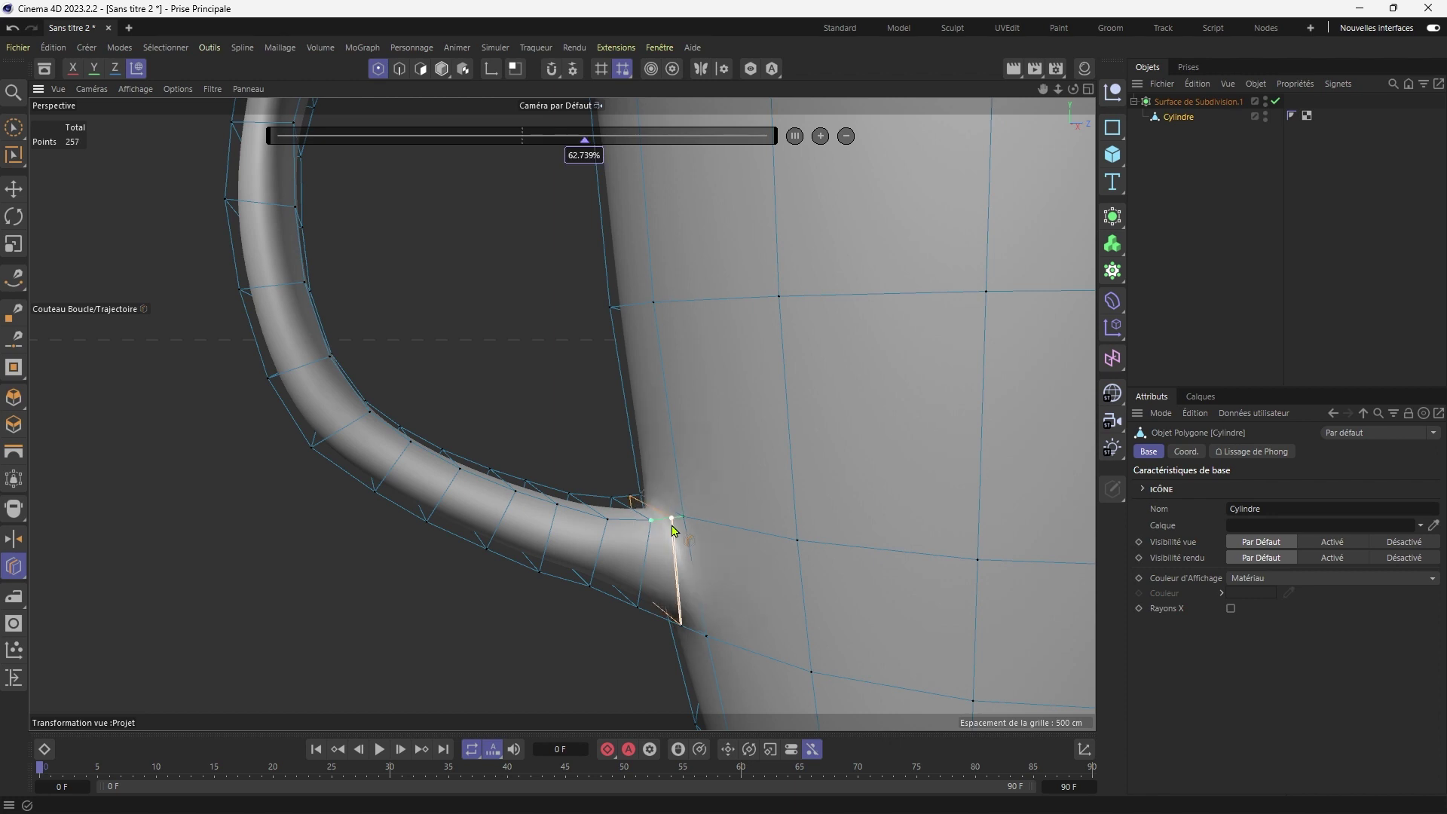
Undo the loop cuts at the handle's lower and upper joints.
{"action": "left_click_drag", "start_coordinate": [673, 531], "coordinate": [643, 542], "text": "alt"}
{"action": "key", "text": "ctrl+z"}
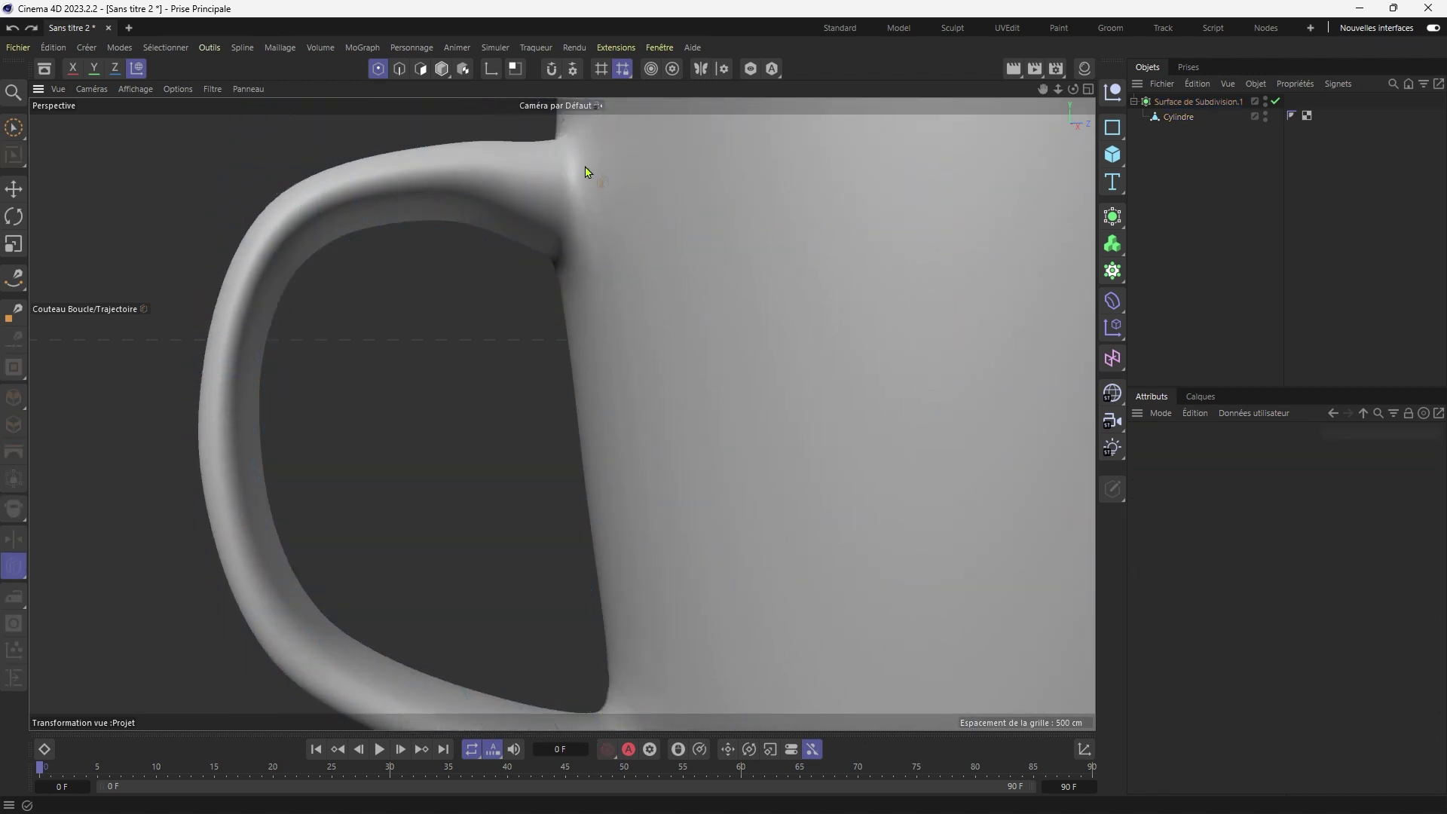
{"action": "left_click", "coordinate": [1178, 117]}
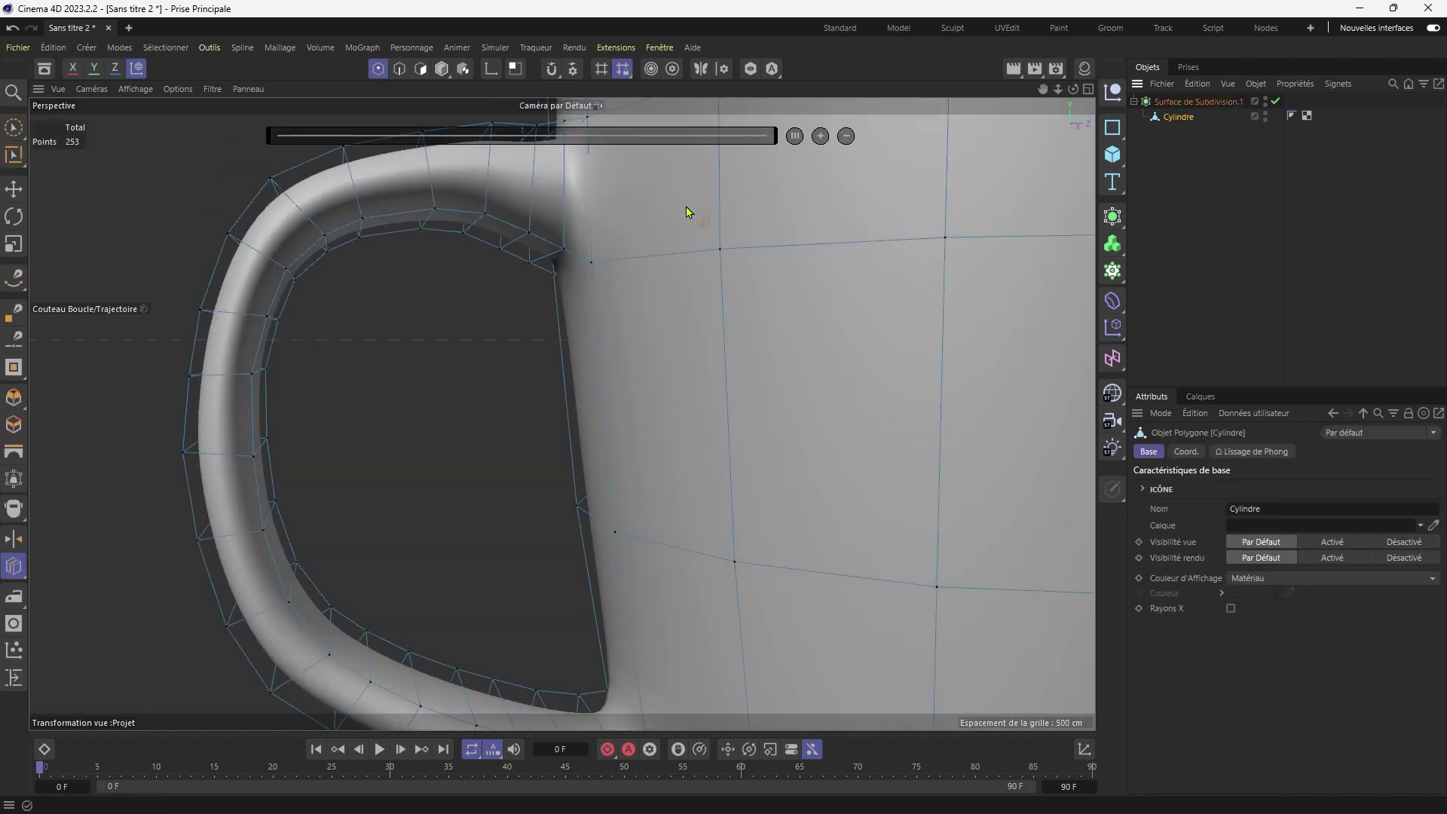
{"action": "key", "text": "ctrl+z"}
Add a loop cut around the handle's upper joint, closer to the mug body at about 75% offset.
{"action": "left_click_drag", "start_coordinate": [592, 201], "coordinate": [520, 326], "text": "alt"}
{"action": "left_click", "coordinate": [520, 326]}
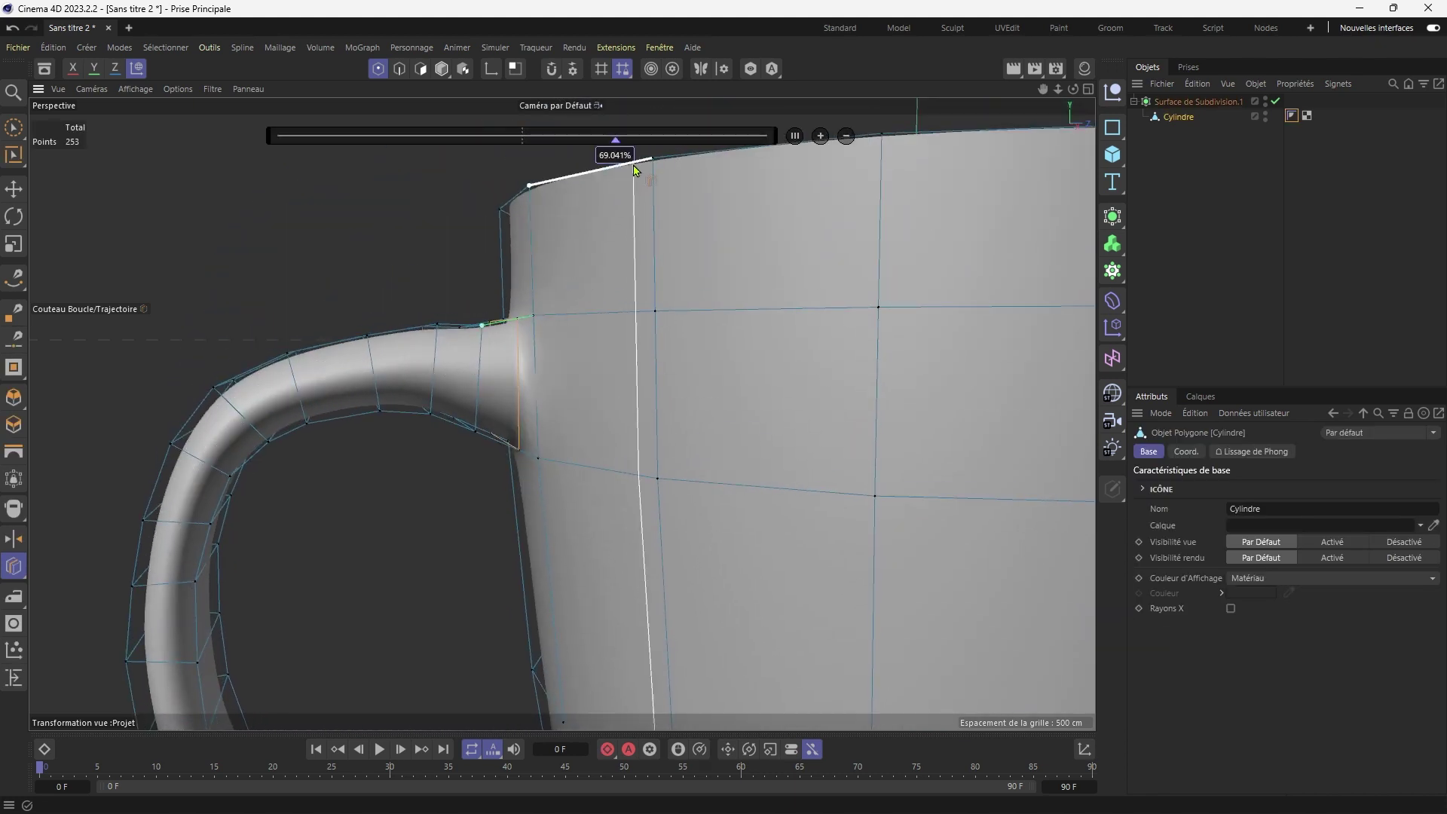
{"action": "key", "text": "ctrl+z"}
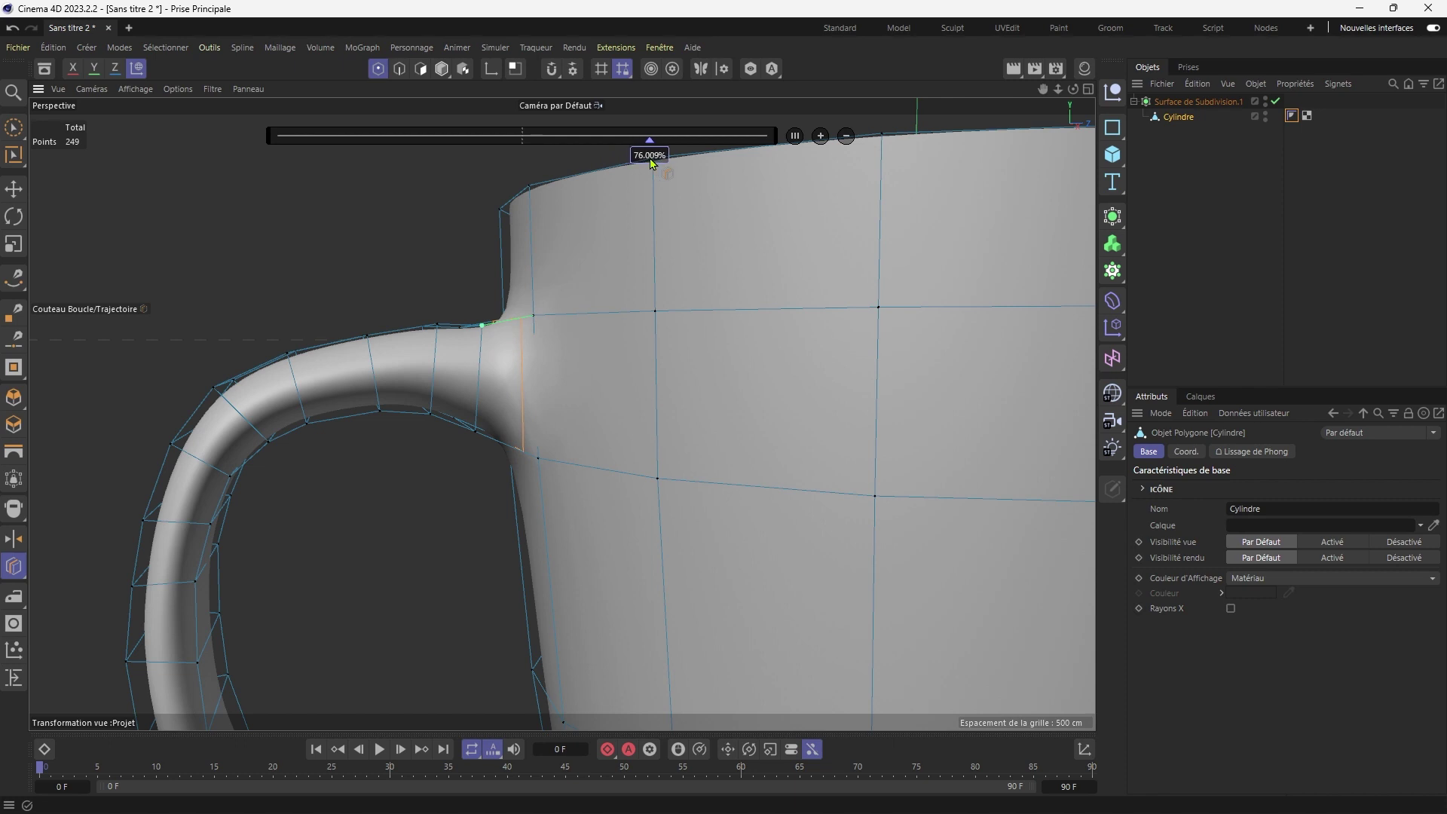
Add a loop cut around the handle's lower joint at about 75% offset and inspect the smoothed mug without its wireframe.
{"action": "middle_click_drag", "start_coordinate": [650, 442], "coordinate": [544, 125], "text": "alt"}
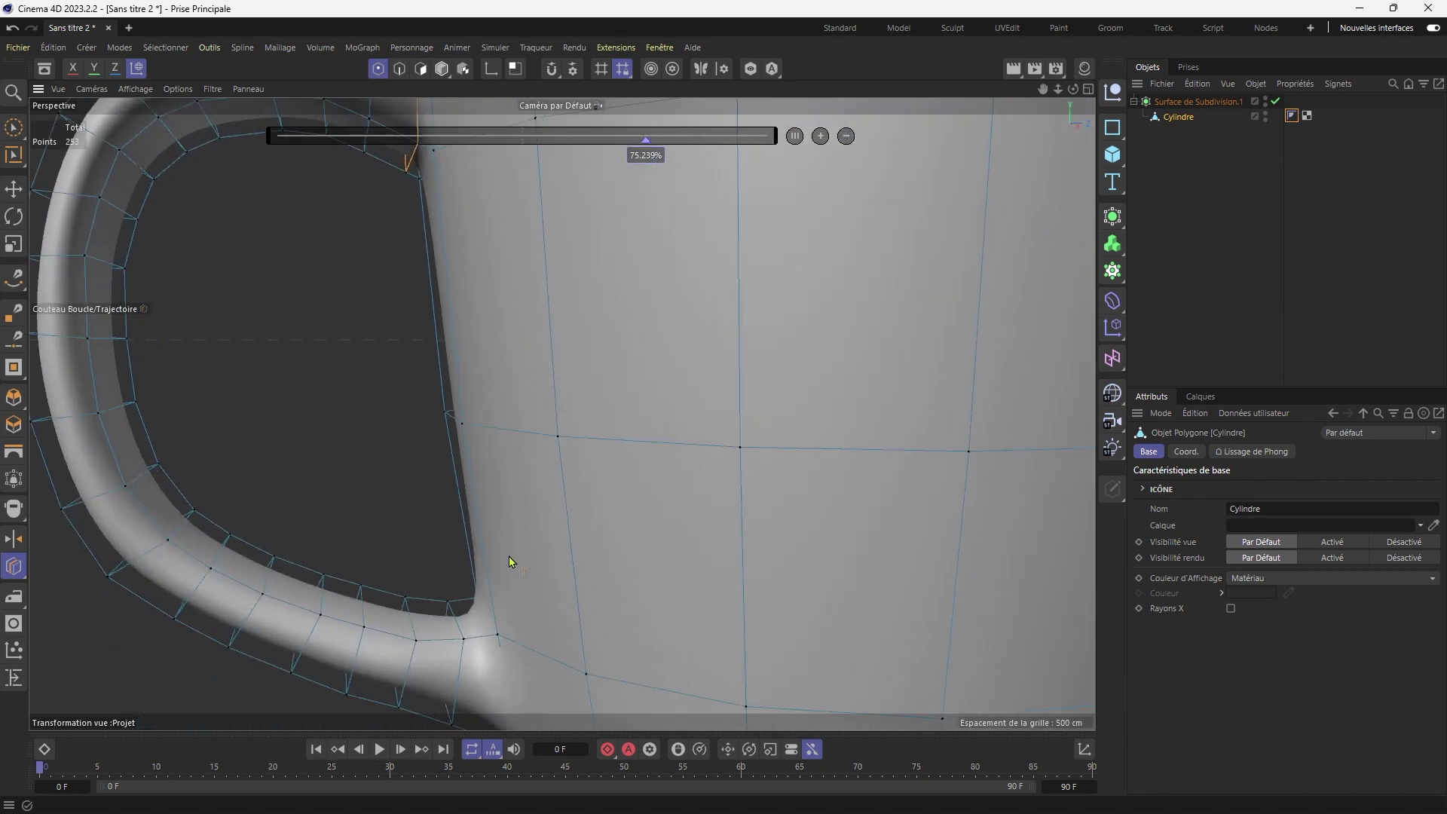
{"action": "middle_click_drag", "start_coordinate": [508, 560], "coordinate": [478, 389], "text": "alt"}
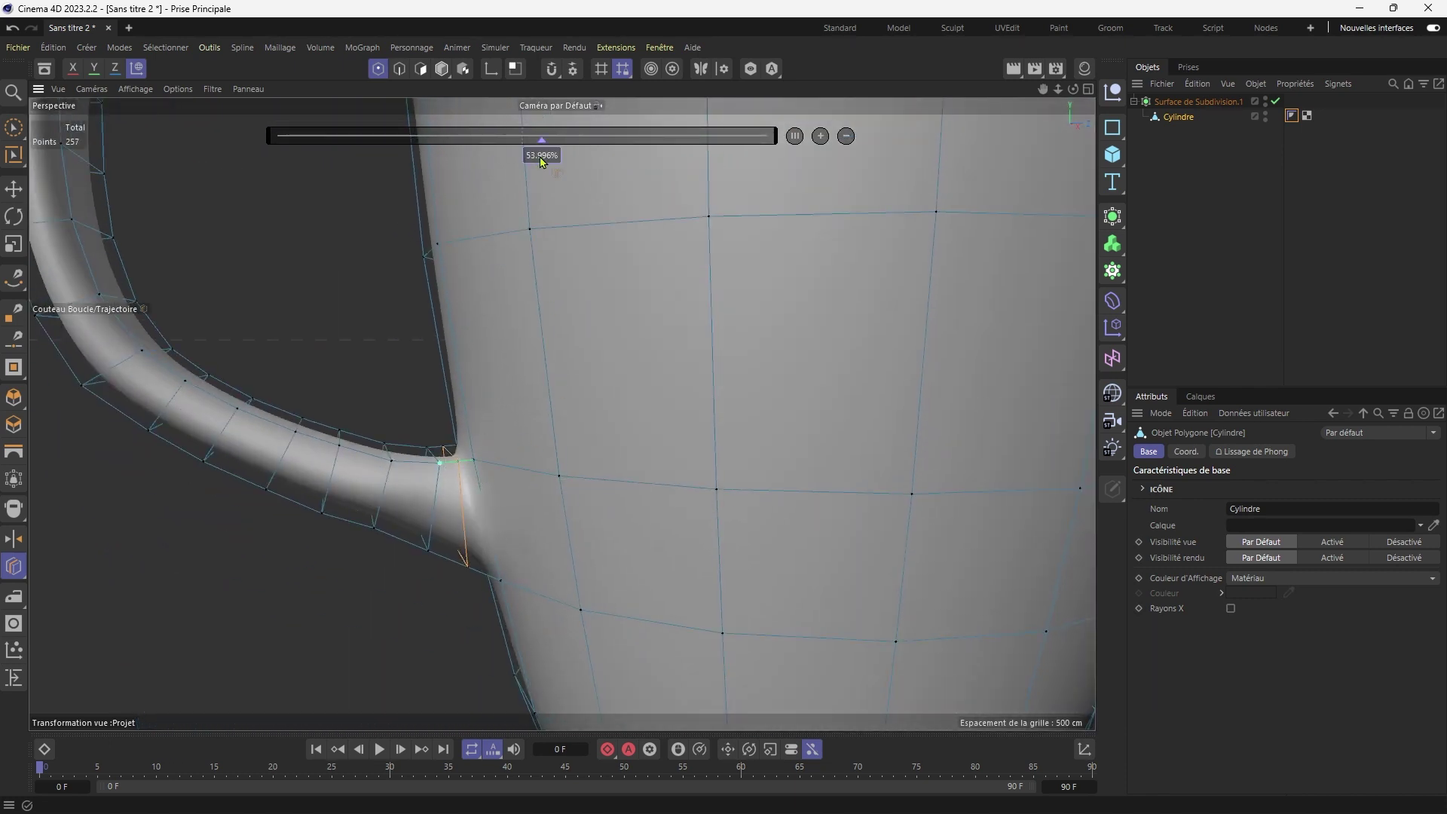
{"action": "mouse_move", "coordinate": [676, 172]}
{"action": "left_mouse_down"}
{"action": "mouse_move", "coordinate": [537, 172]}
{"action": "mouse_move", "coordinate": [676, 168]}
{"action": "mouse_move", "coordinate": [650, 167]}
{"action": "left_mouse_up"}
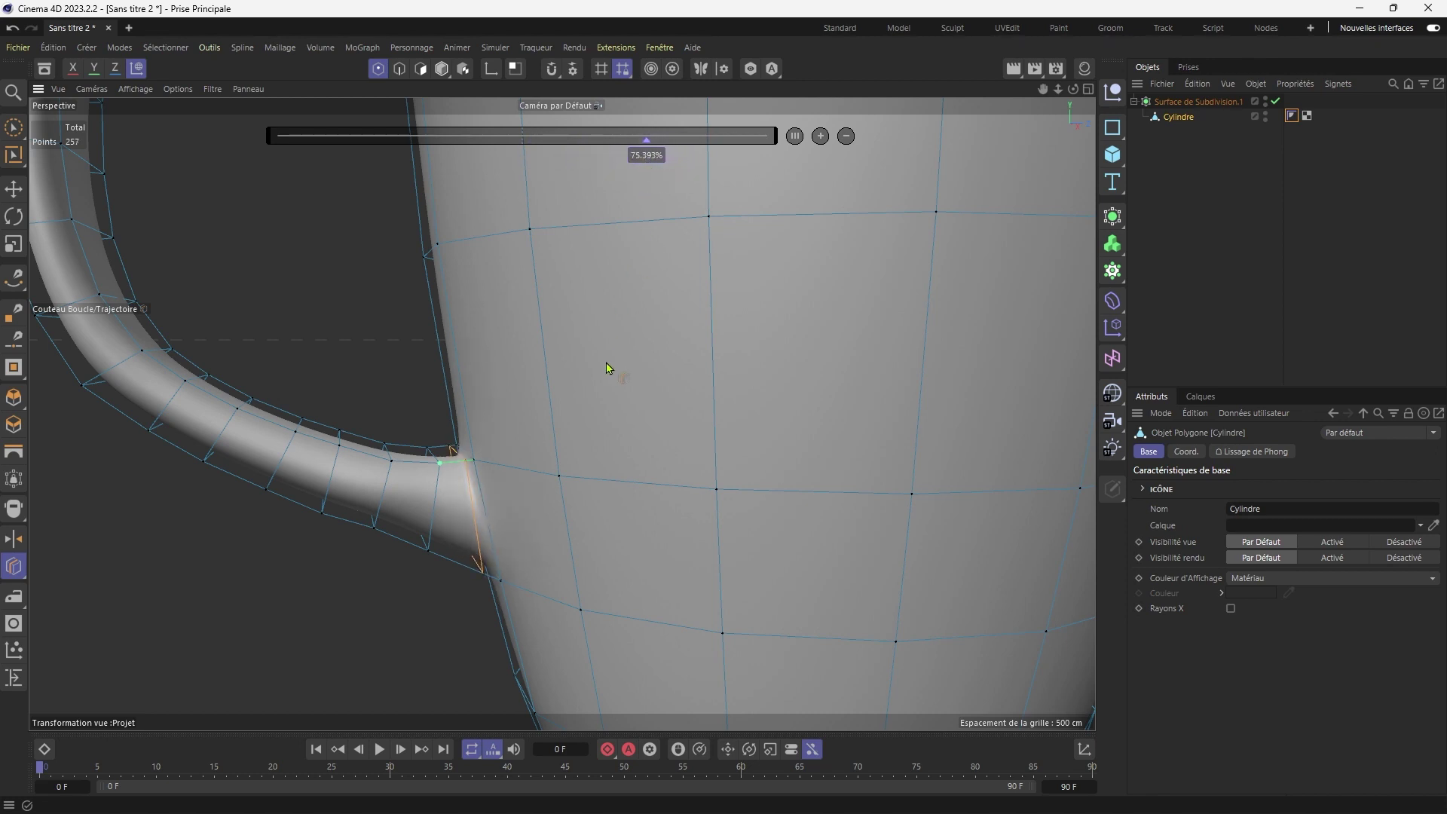
{"action": "left_click", "coordinate": [1146, 269]}
{"action": "left_click_drag", "start_coordinate": [549, 468], "coordinate": [465, 506], "text": "alt"}
{"action": "scroll", "coordinate": [549, 507], "scroll_direction": "down", "scroll_amount": 10}
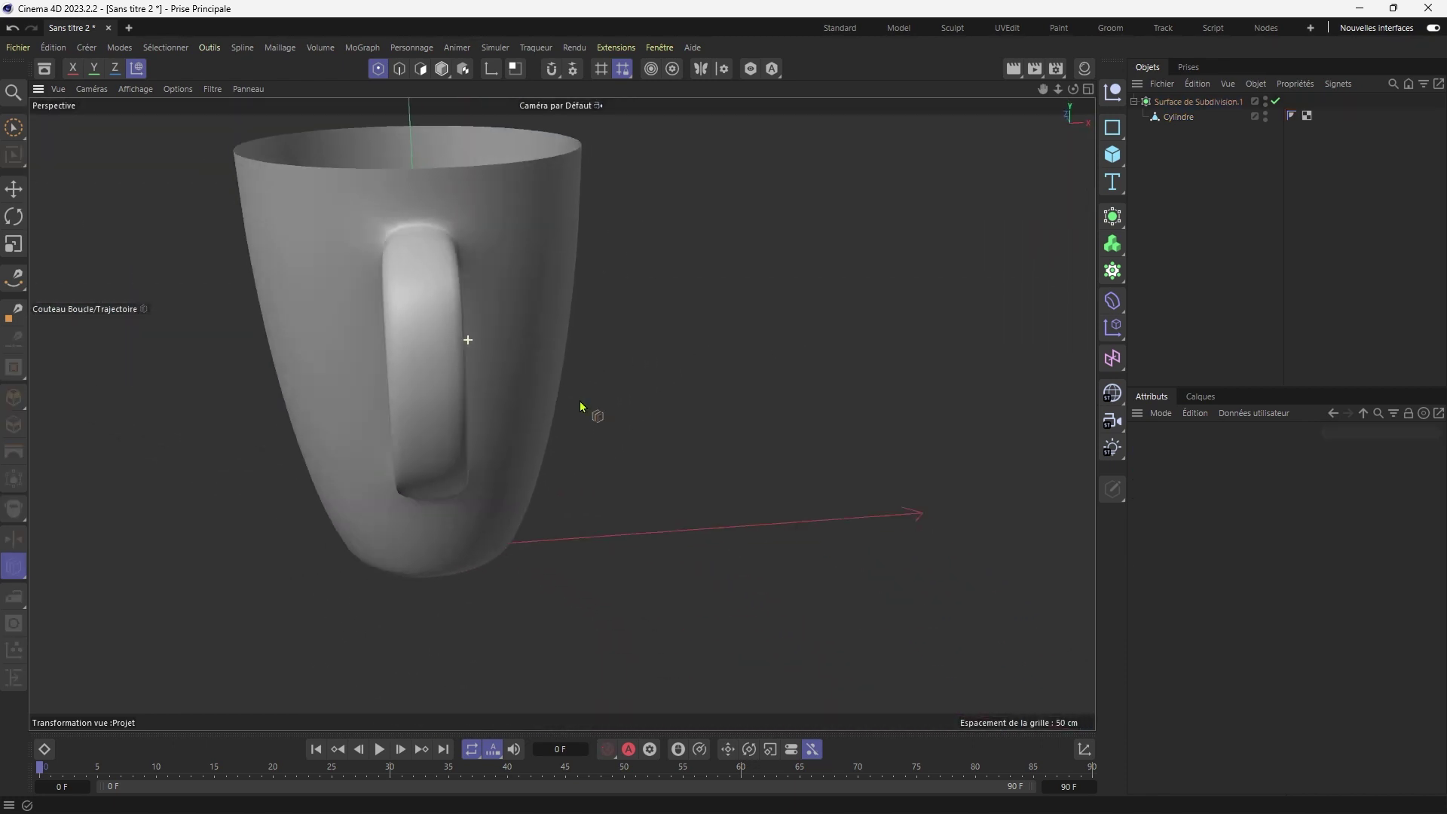
{"action": "left_click_drag", "start_coordinate": [581, 407], "coordinate": [720, 290], "text": "alt"}
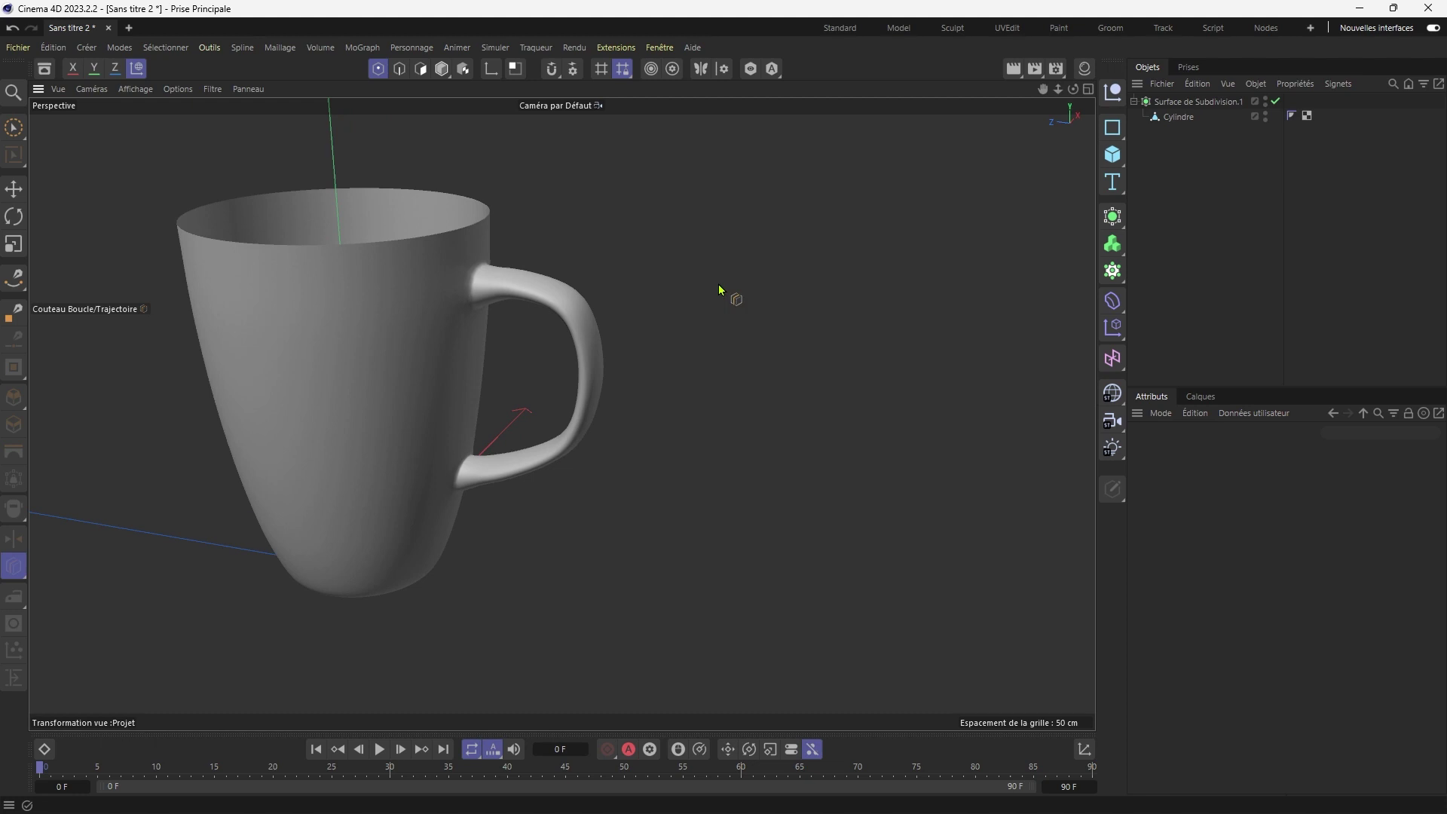
Set the Subdivision Surface's viewport subdivision to 1 and switch the Cylindre mesh to polygon mode.
{"action": "left_click", "coordinate": [1204, 121]}
{"action": "left_click_drag", "start_coordinate": [844, 298], "coordinate": [679, 286], "text": "alt"}
{"action": "left_click", "coordinate": [1240, 102]}
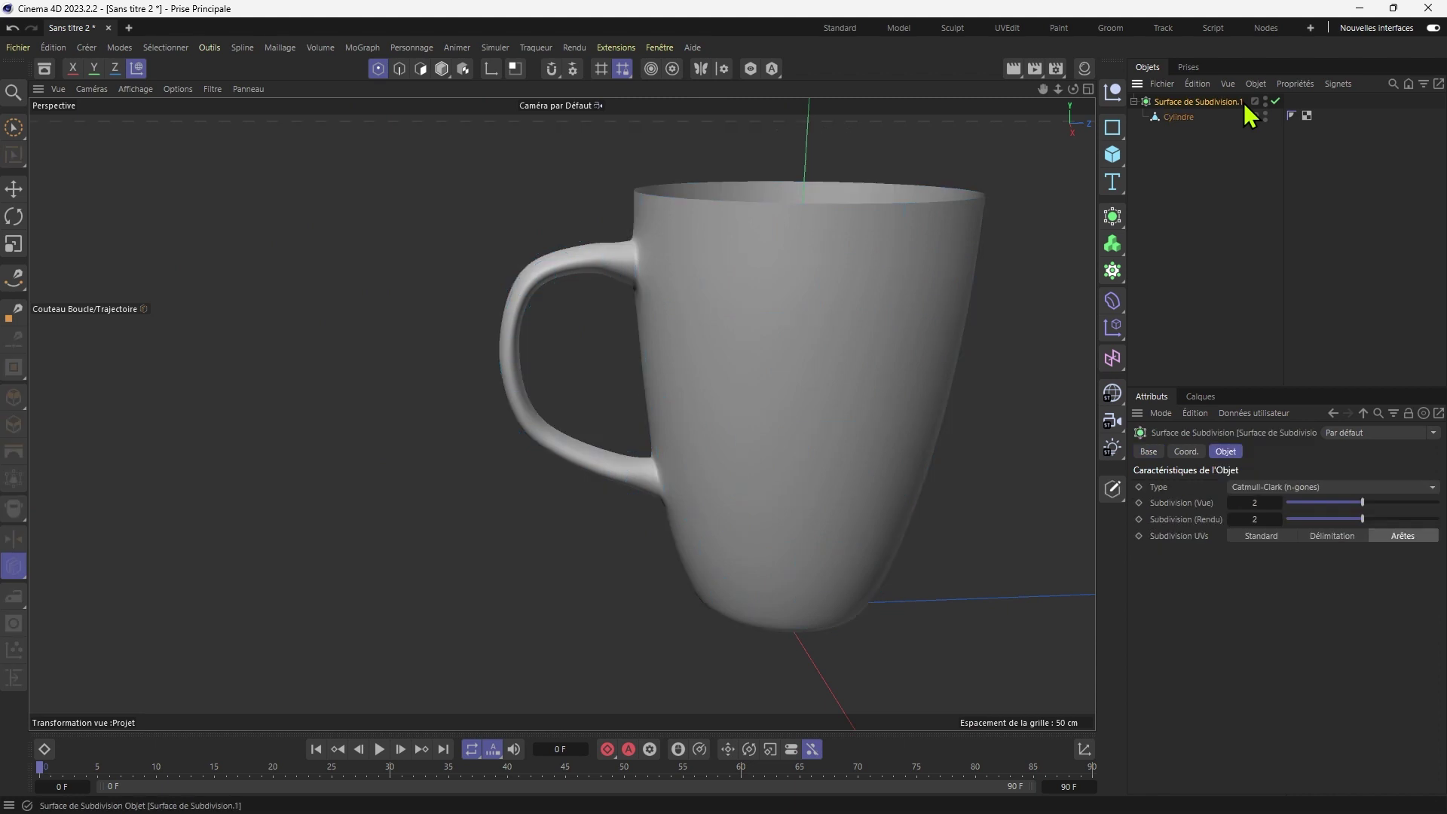
{"action": "left_click", "coordinate": [1231, 503]}
{"action": "left_click_drag", "start_coordinate": [782, 338], "coordinate": [740, 342], "text": "alt"}
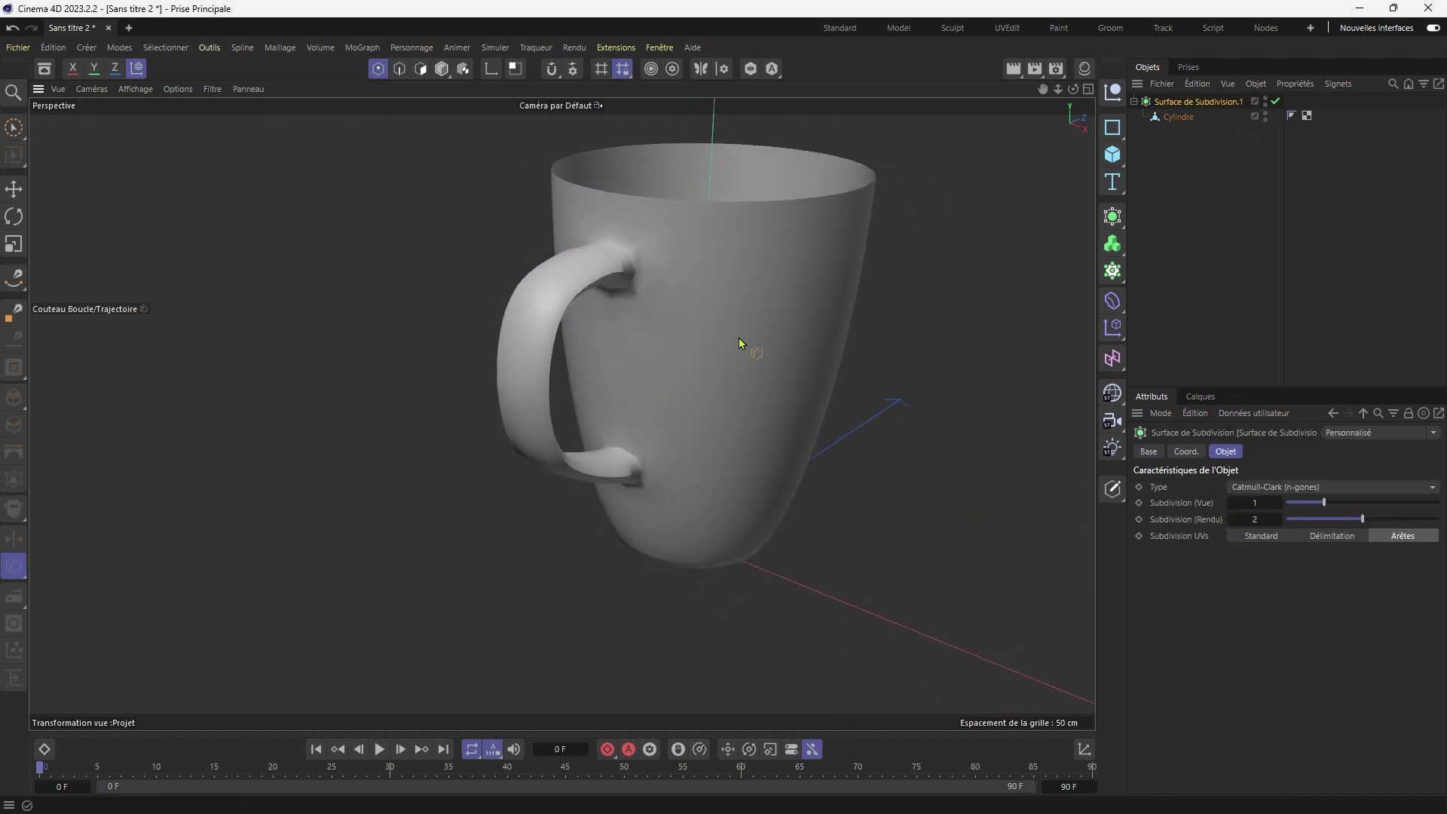
{"action": "left_click", "coordinate": [1179, 116]}
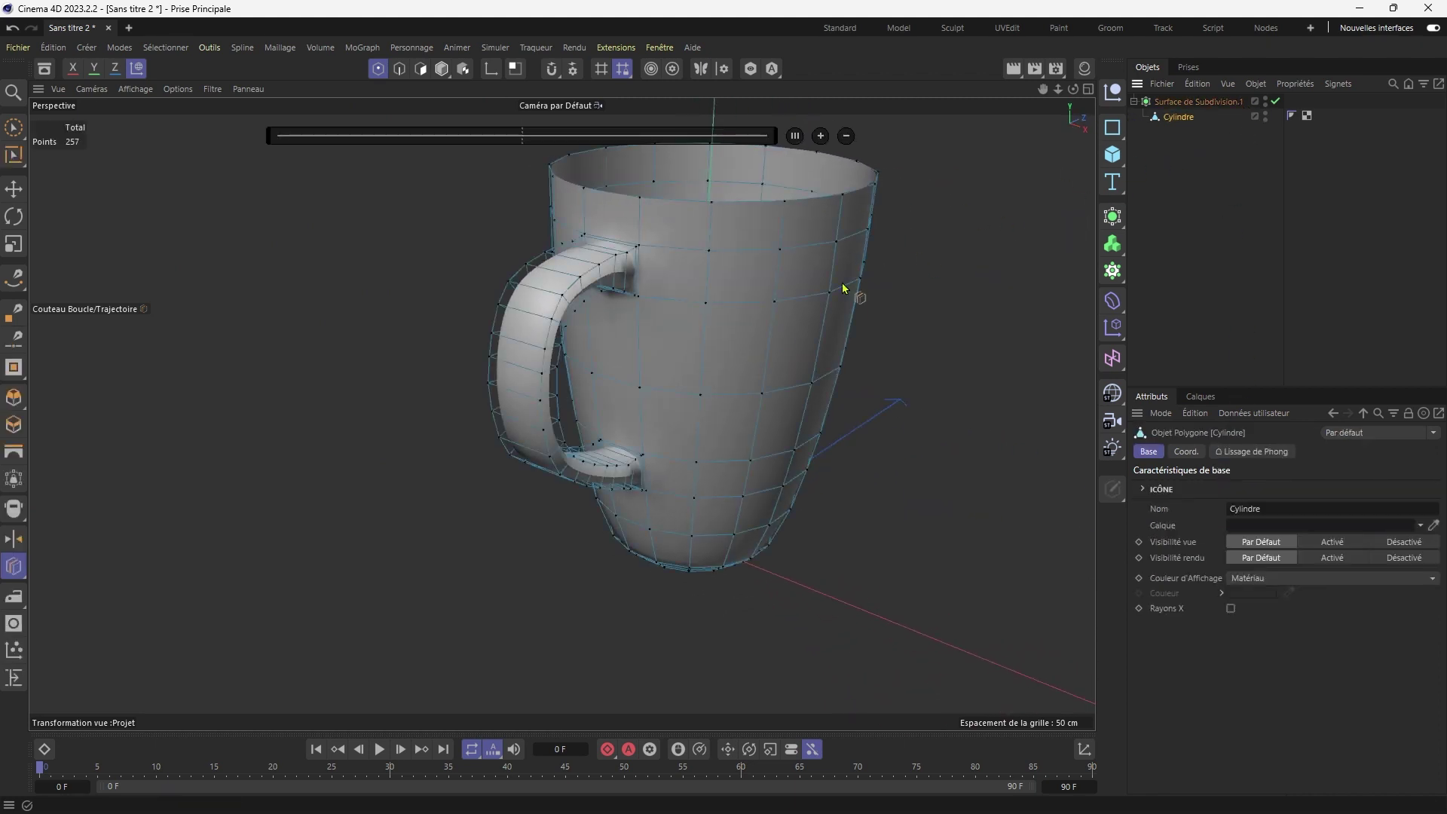
{"action": "left_click", "coordinate": [422, 70]}
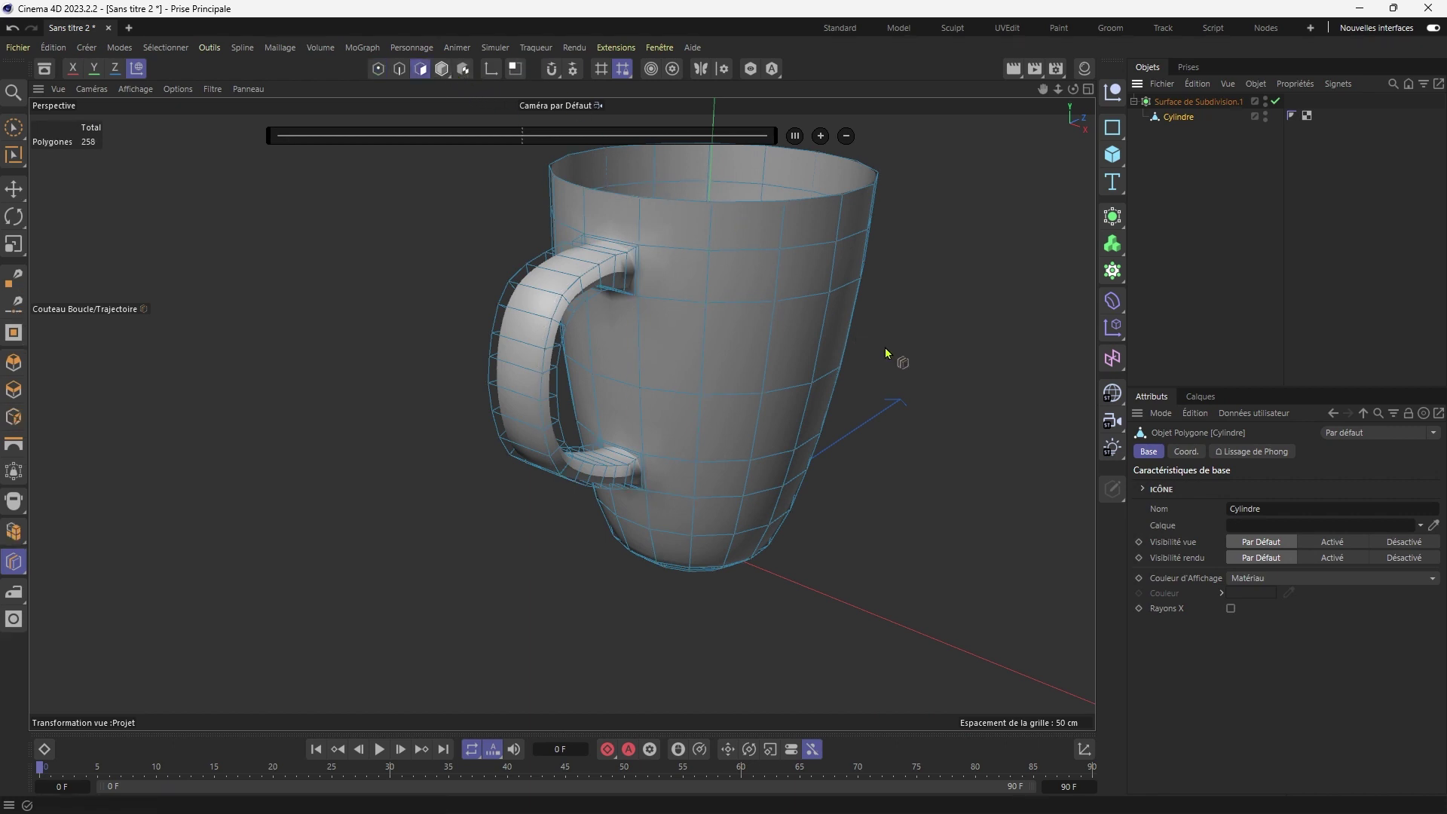
Try subdividing all polygons of the mug mesh with Catmull-Clark and 1 subdivision, and undo it.
{"action": "key", "text": "ctrl+a"}
{"action": "right_click", "coordinate": [935, 345]}
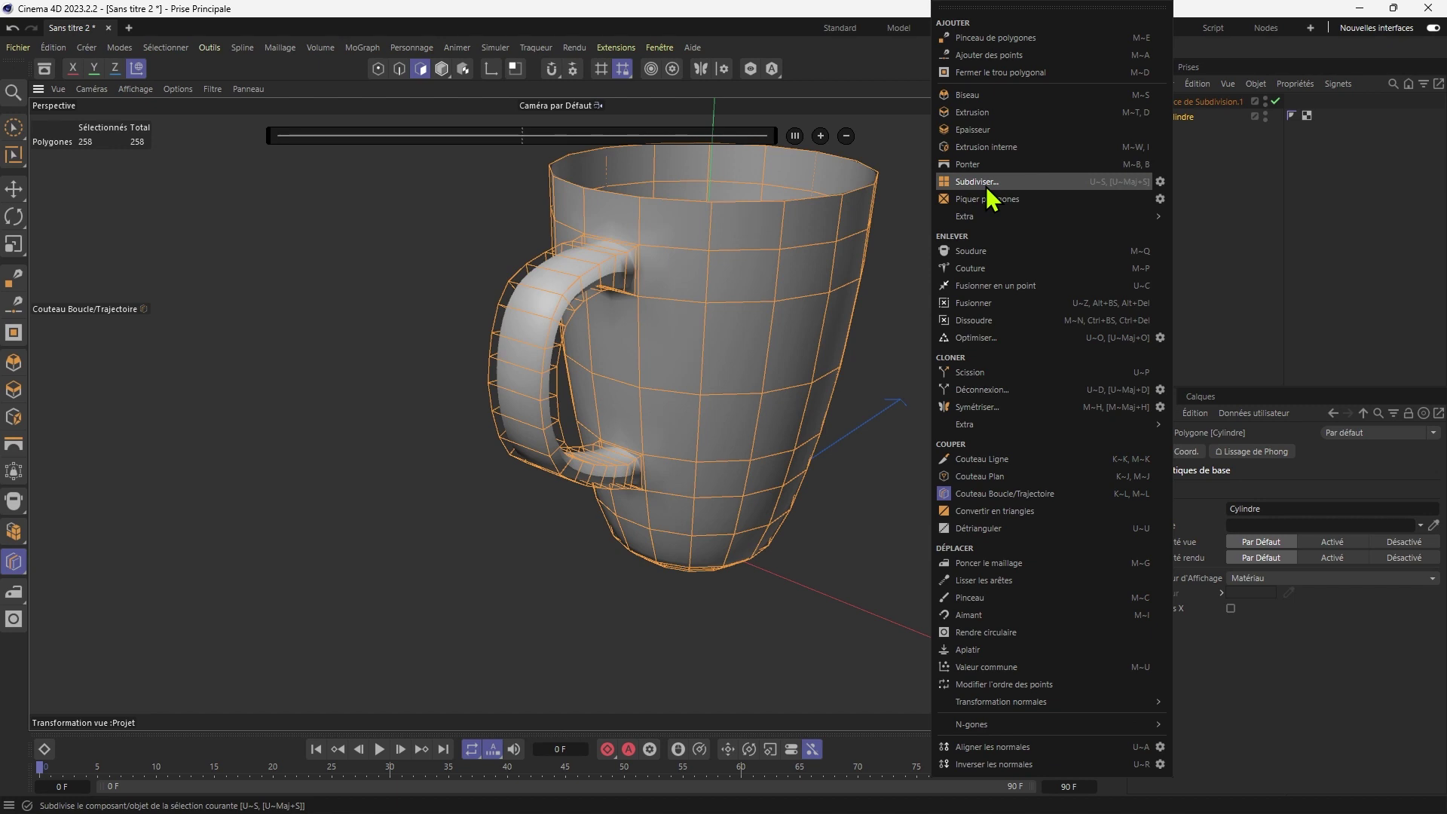
{"action": "left_click", "coordinate": [1160, 182]}
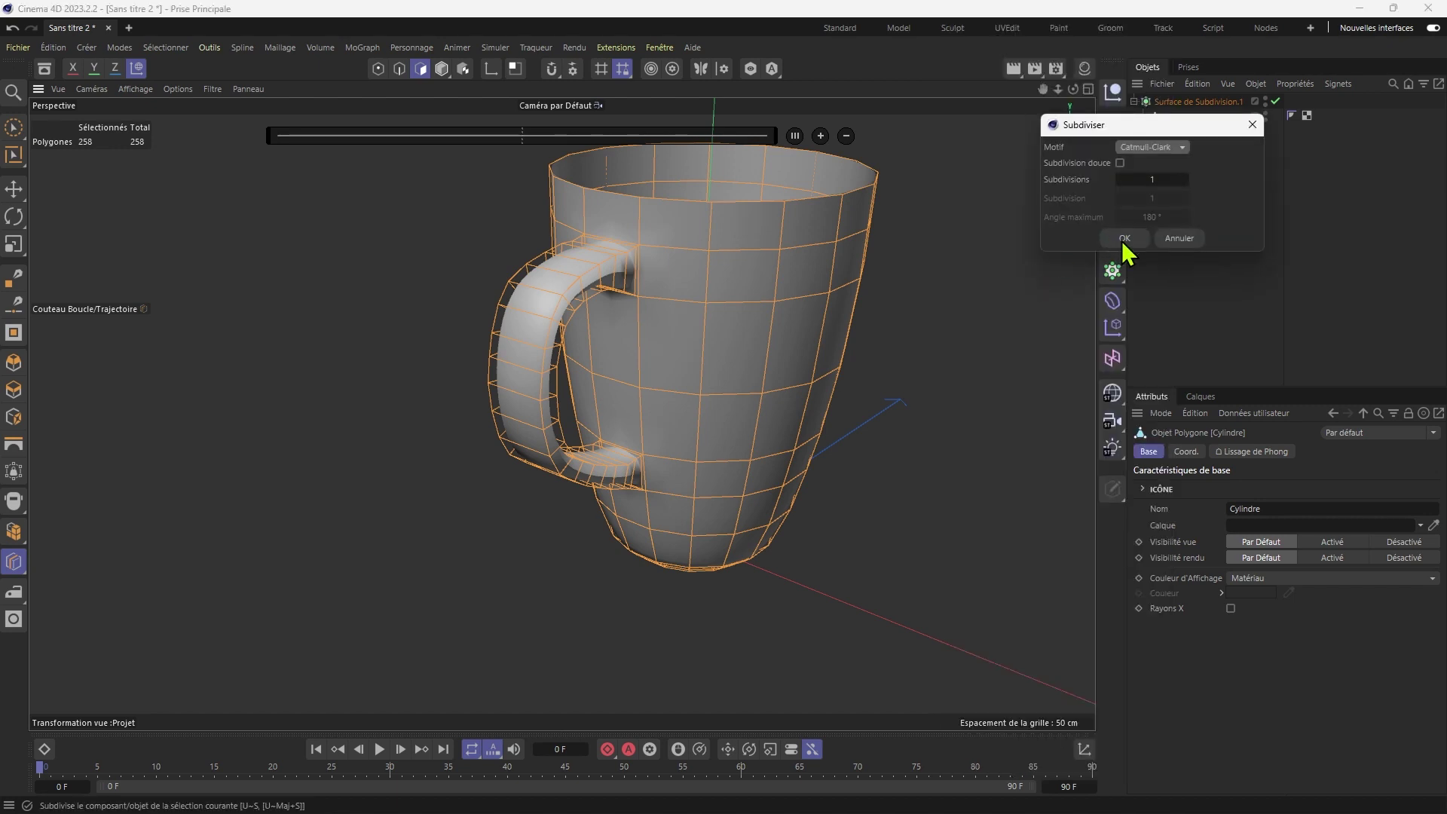
{"action": "left_click", "coordinate": [1124, 239]}
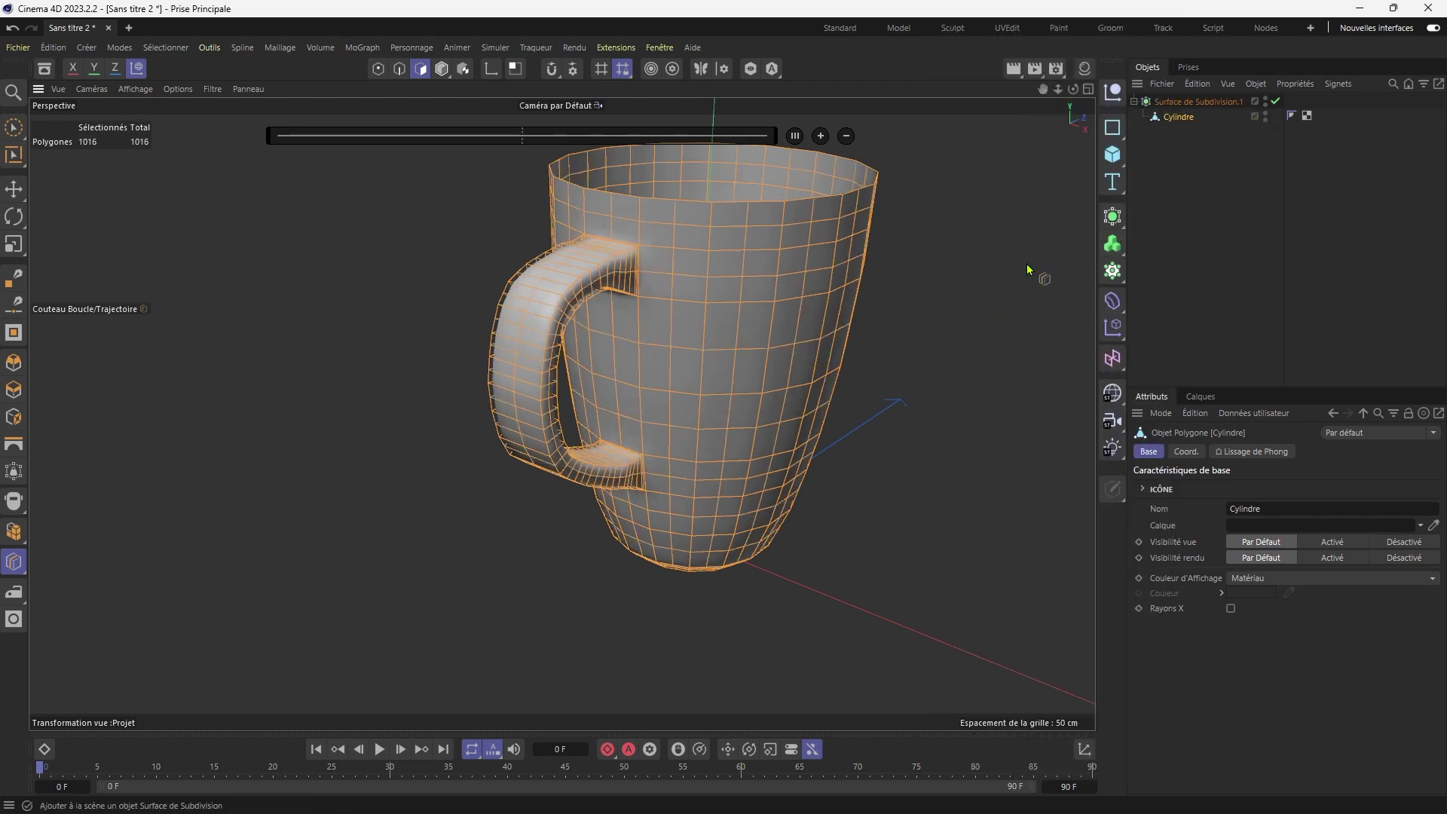
{"action": "left_click", "coordinate": [1228, 264]}
{"action": "mouse_move", "coordinate": [921, 410]}
{"action": "left_mouse_down", "text": "alt"}
{"action": "mouse_move", "coordinate": [795, 373]}
{"action": "mouse_move", "coordinate": [913, 409]}
{"action": "left_mouse_up", "text": "alt"}
{"action": "key", "text": "ctrl+z"}
{"action": "key", "text": "ctrl+z"}
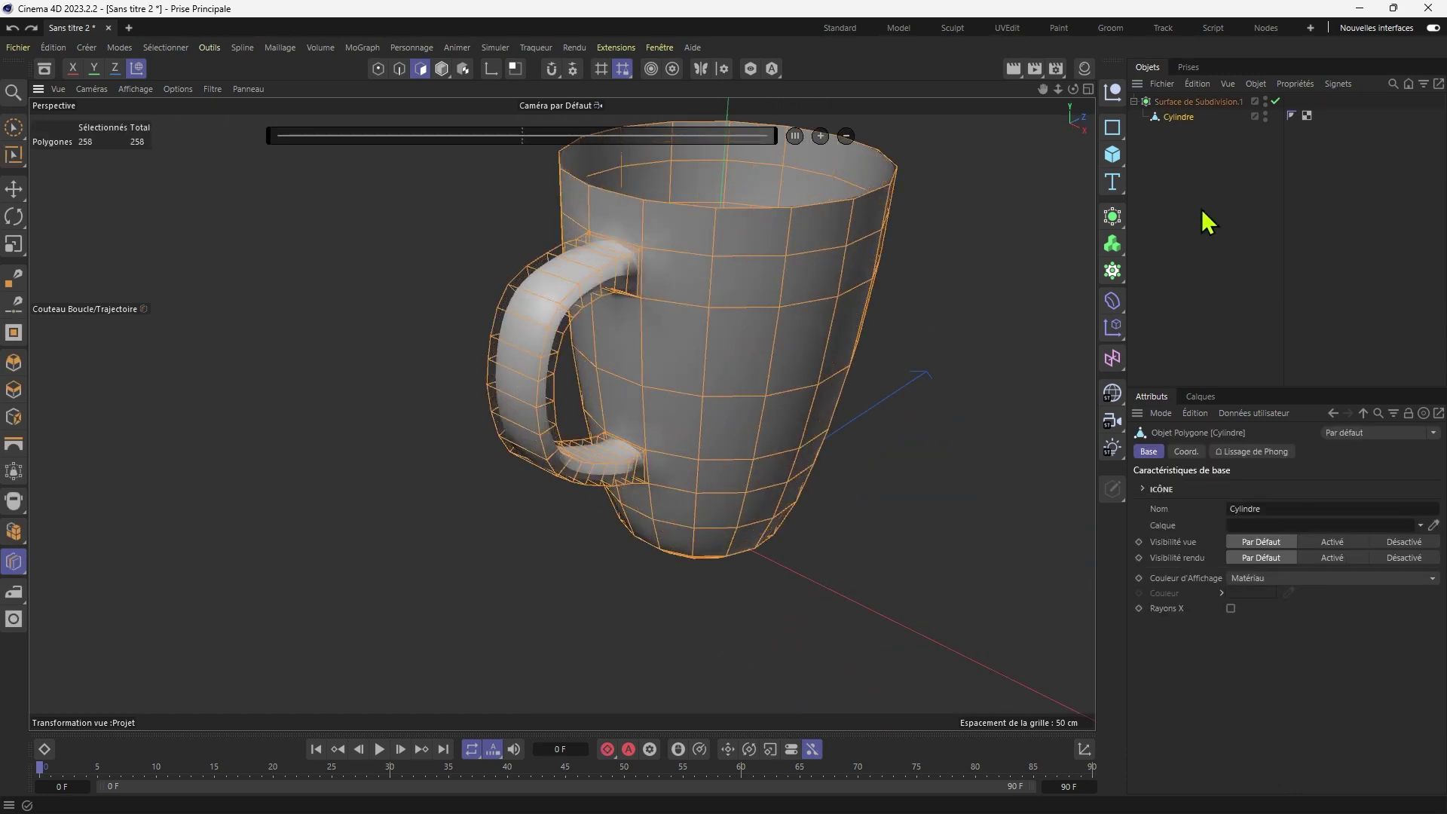
Set the Subdivision Surface's viewport subdivision to 2 and inspect the smoothed mug from the handle side.
{"action": "left_click", "coordinate": [1201, 210]}
{"action": "left_click_drag", "start_coordinate": [911, 345], "coordinate": [826, 355], "text": "alt"}
{"action": "scroll", "coordinate": [826, 355], "scroll_direction": "up", "scroll_amount": 3}
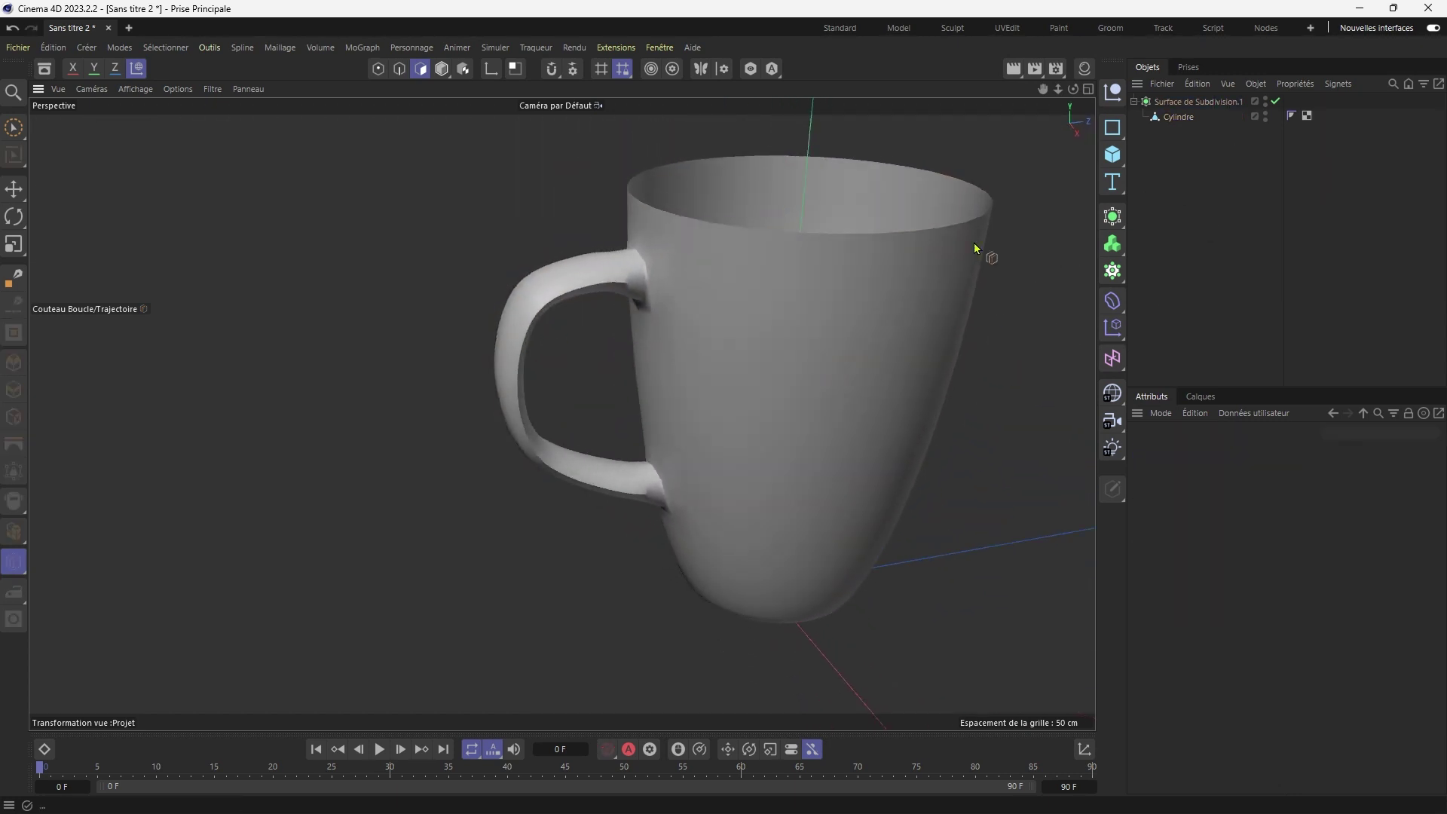
{"action": "left_click", "coordinate": [1176, 102]}
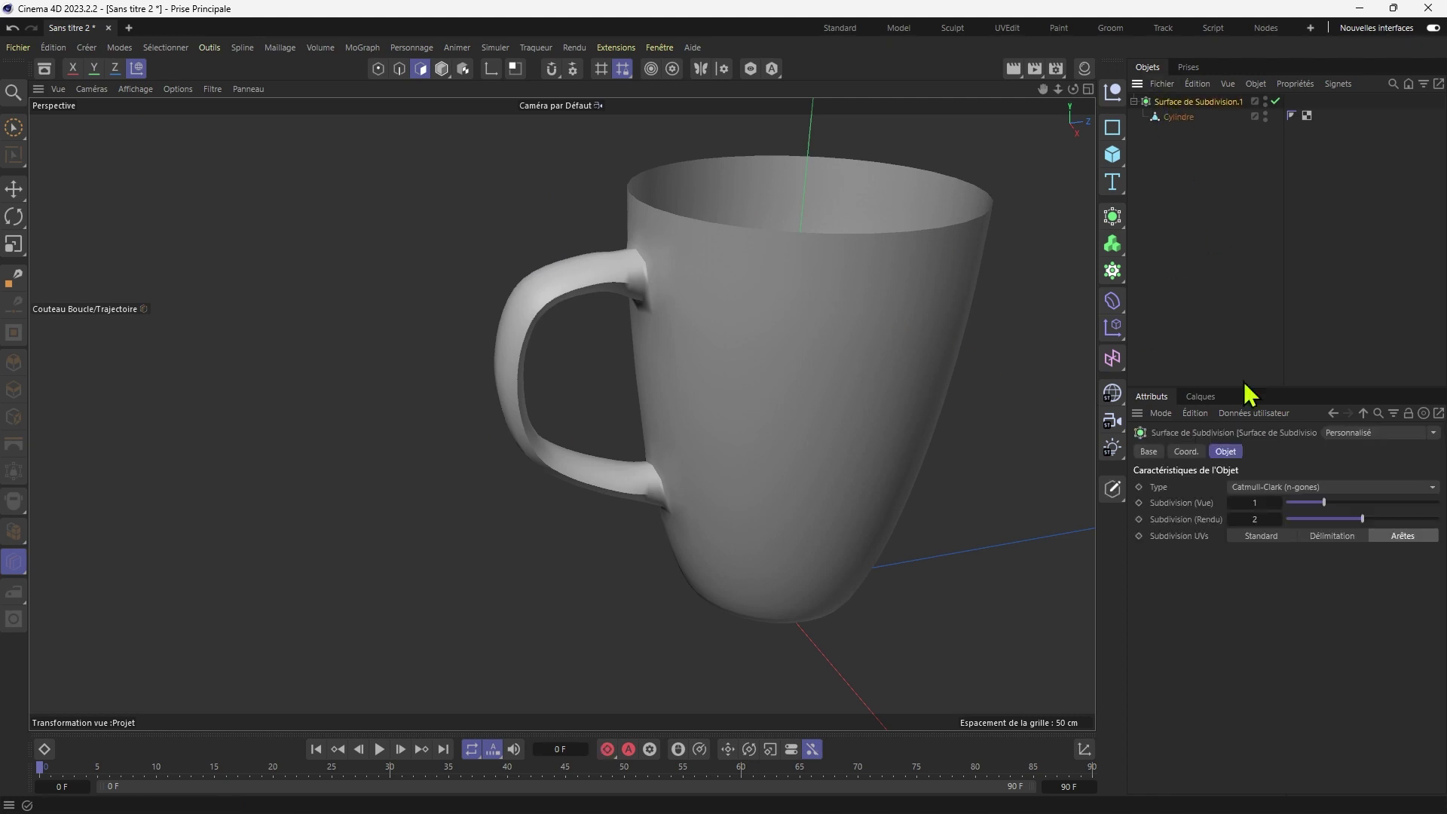
{"action": "left_click", "coordinate": [1279, 504]}
{"action": "left_click_drag", "start_coordinate": [901, 435], "coordinate": [1012, 463], "text": "alt"}
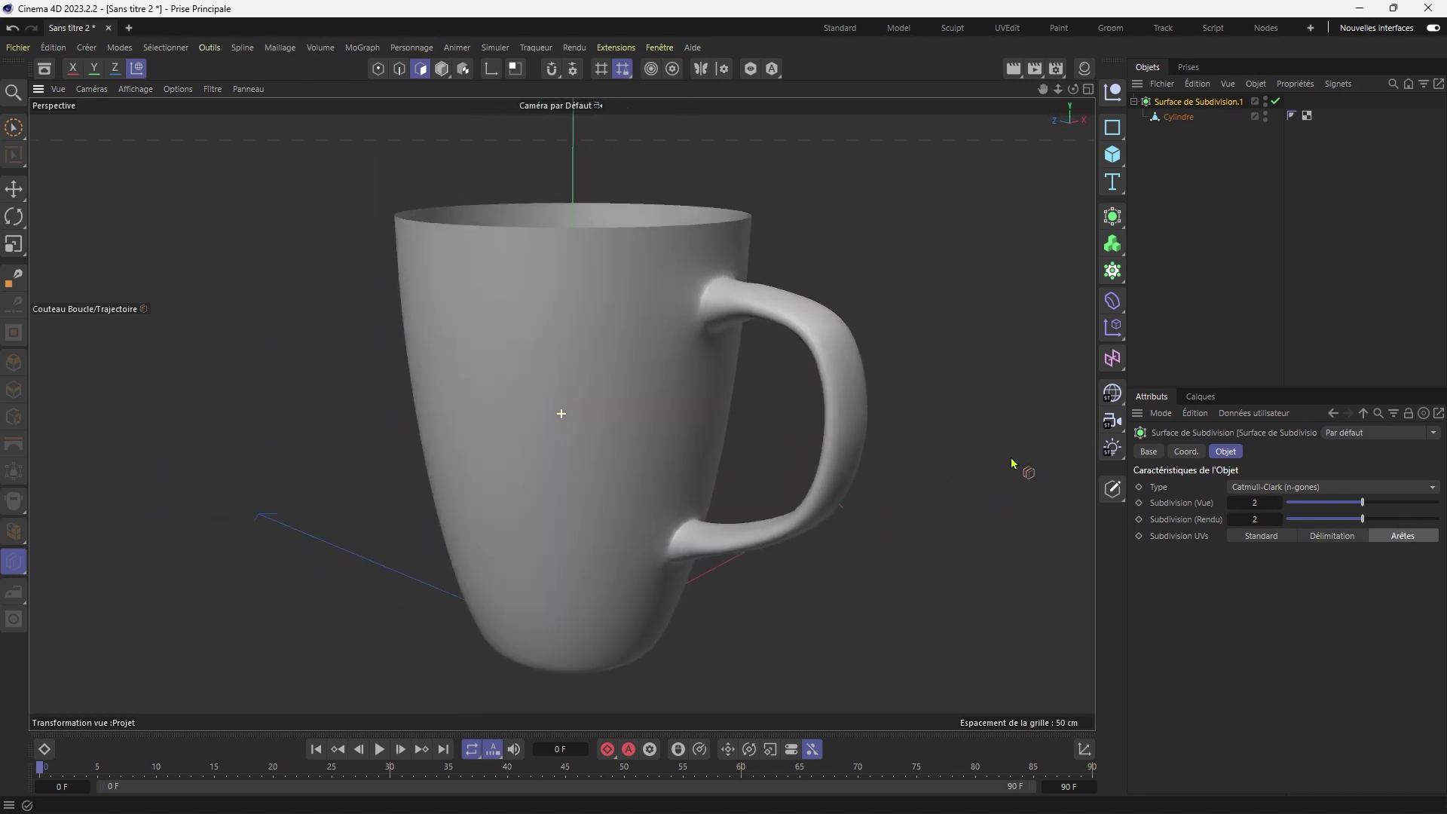
Show the Cylindre mesh in the right-side blueprint view, ready for Live Selection of its points.
{"action": "left_click", "coordinate": [1180, 119]}
{"action": "left_click_drag", "start_coordinate": [952, 378], "coordinate": [986, 387], "text": "alt"}
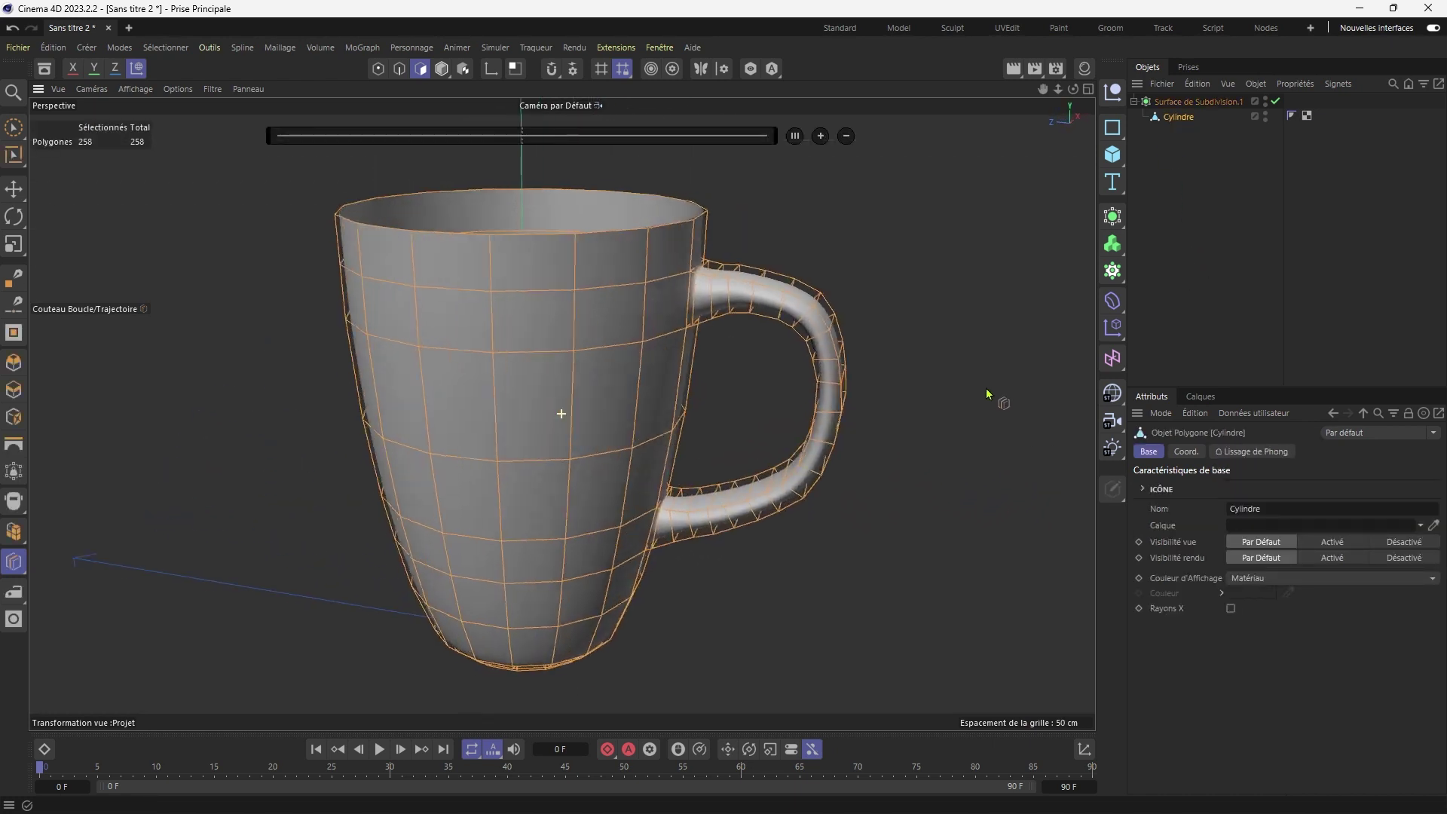
{"action": "scroll", "coordinate": [784, 355], "scroll_direction": "up", "scroll_amount": 3}
{"action": "middle_click", "coordinate": [779, 355]}
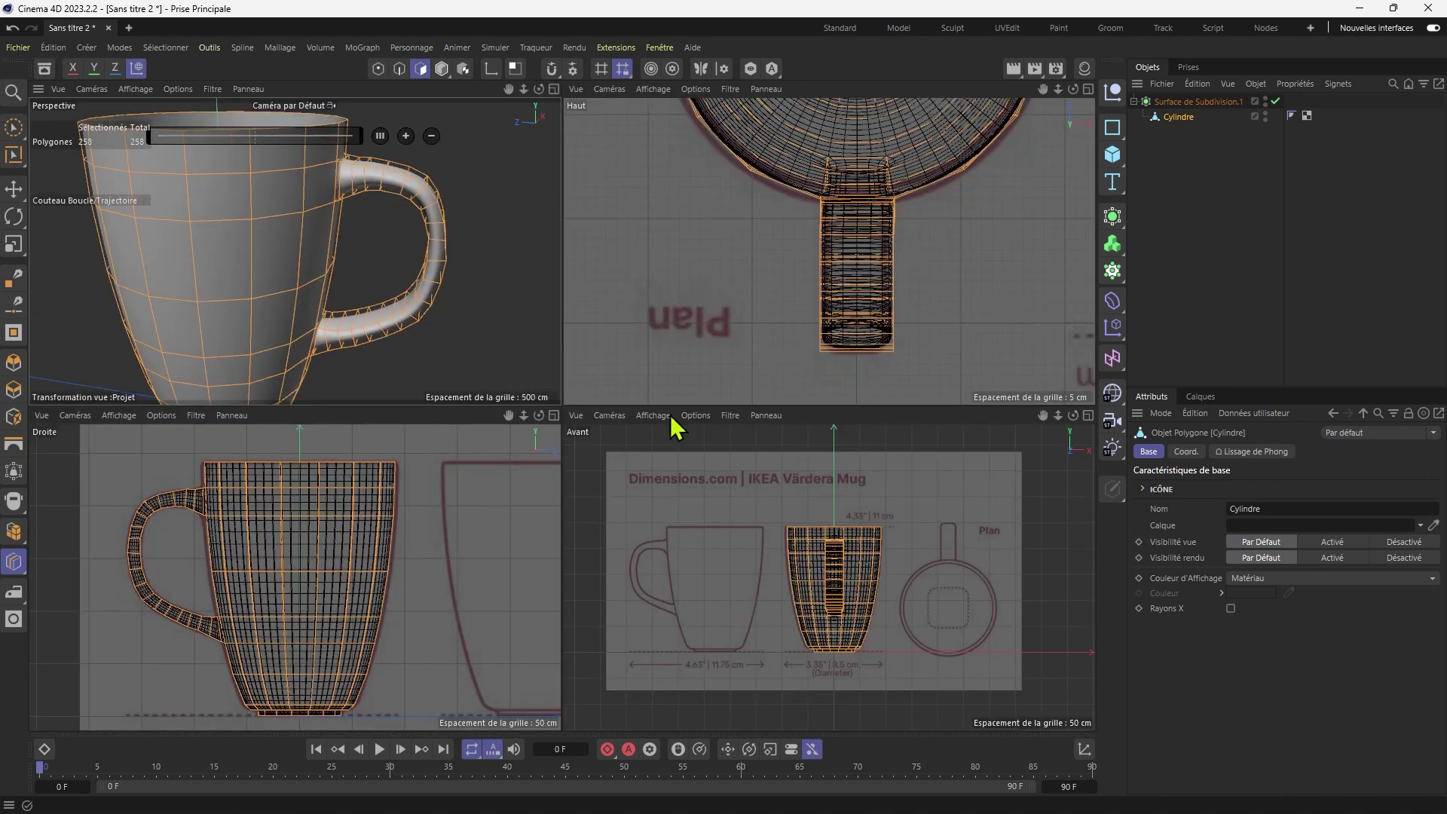
{"action": "middle_click", "coordinate": [465, 524]}
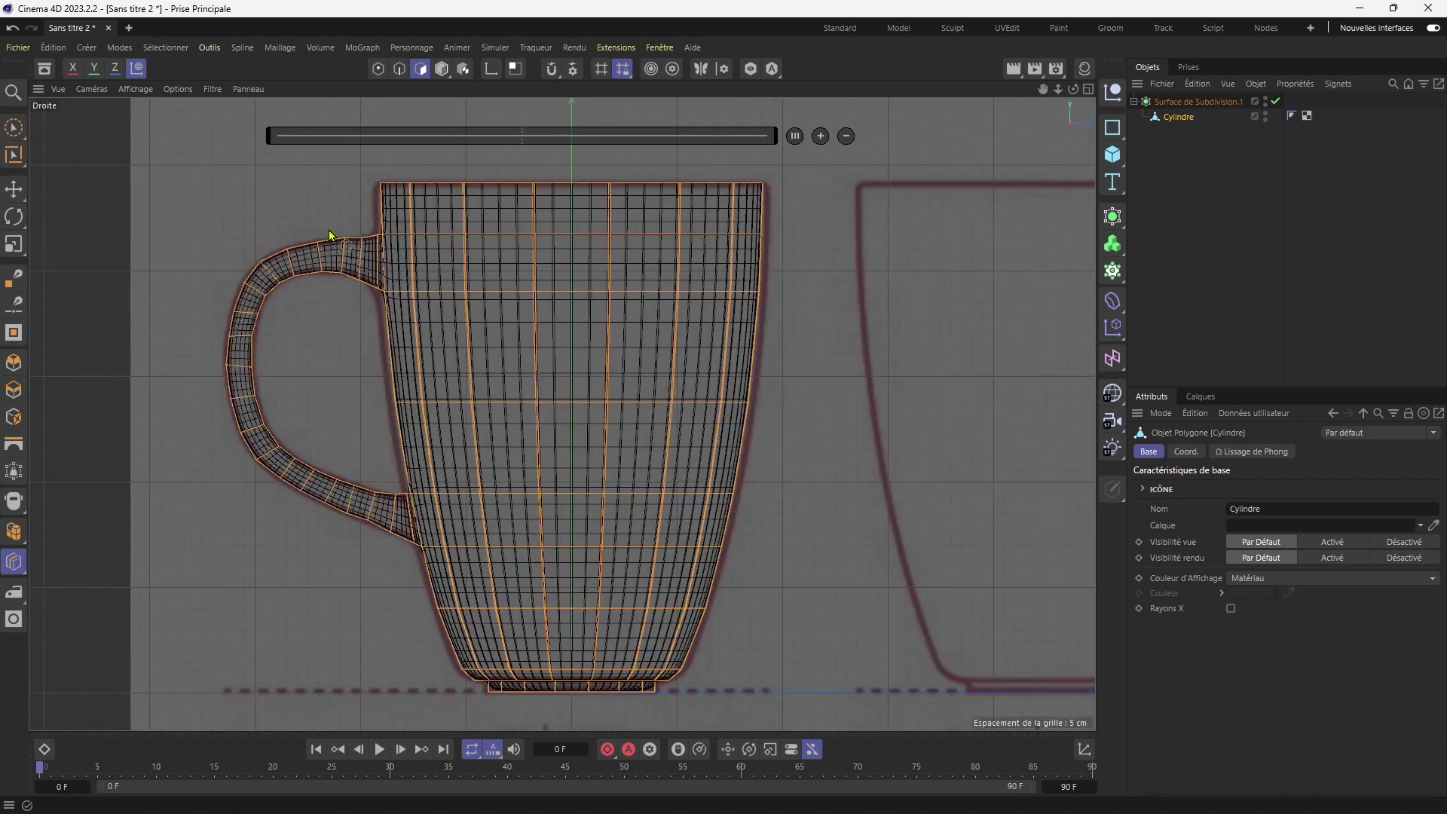
{"action": "left_click", "coordinate": [13, 127]}
{"action": "left_click", "coordinate": [378, 69]}
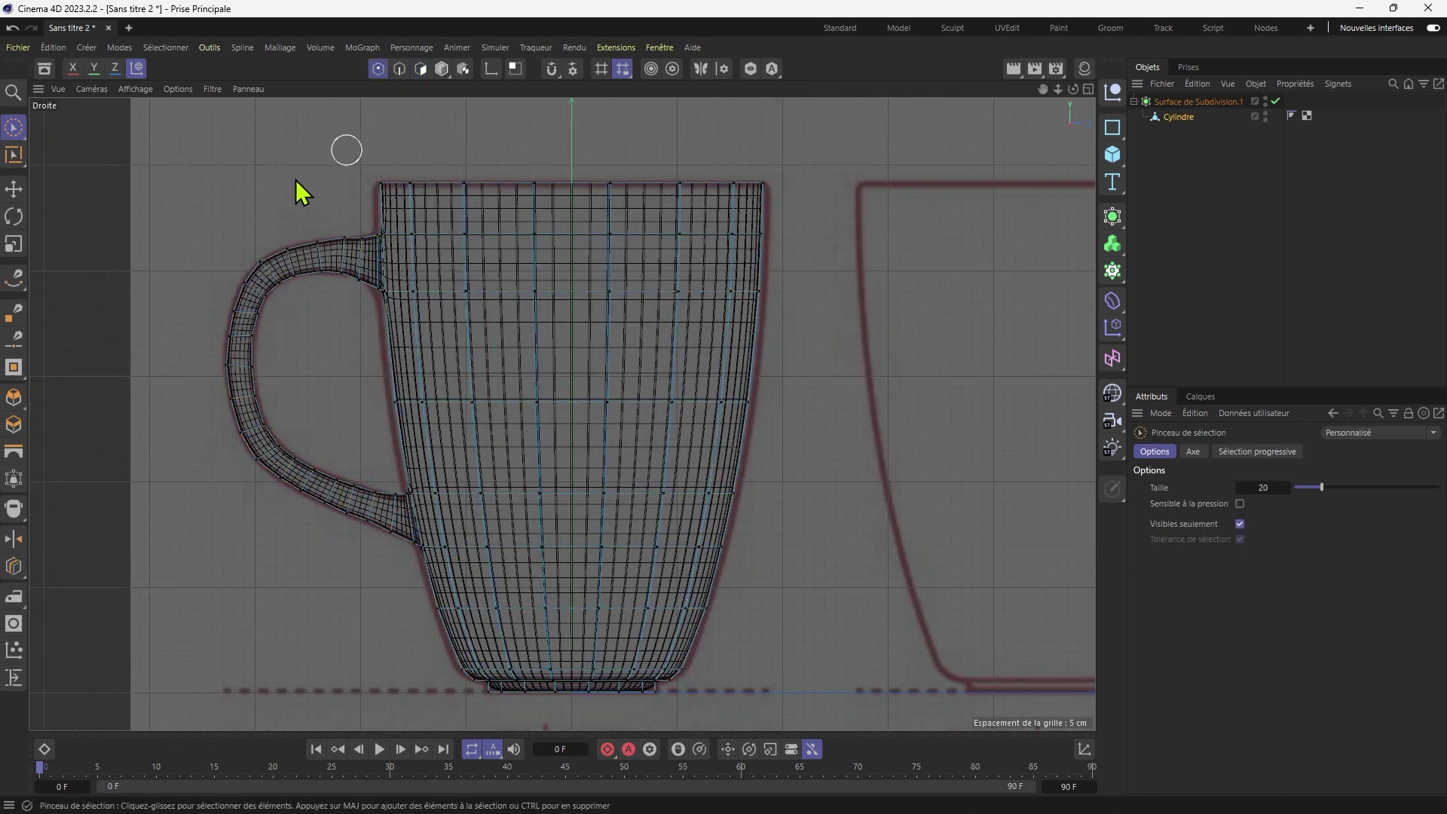
Set Live Selection to size 11 with hidden points included, and shift the handle's point loops near the upper joint to match the blueprint.
{"action": "middle_click_drag", "start_coordinate": [245, 188], "coordinate": [243, 187]}
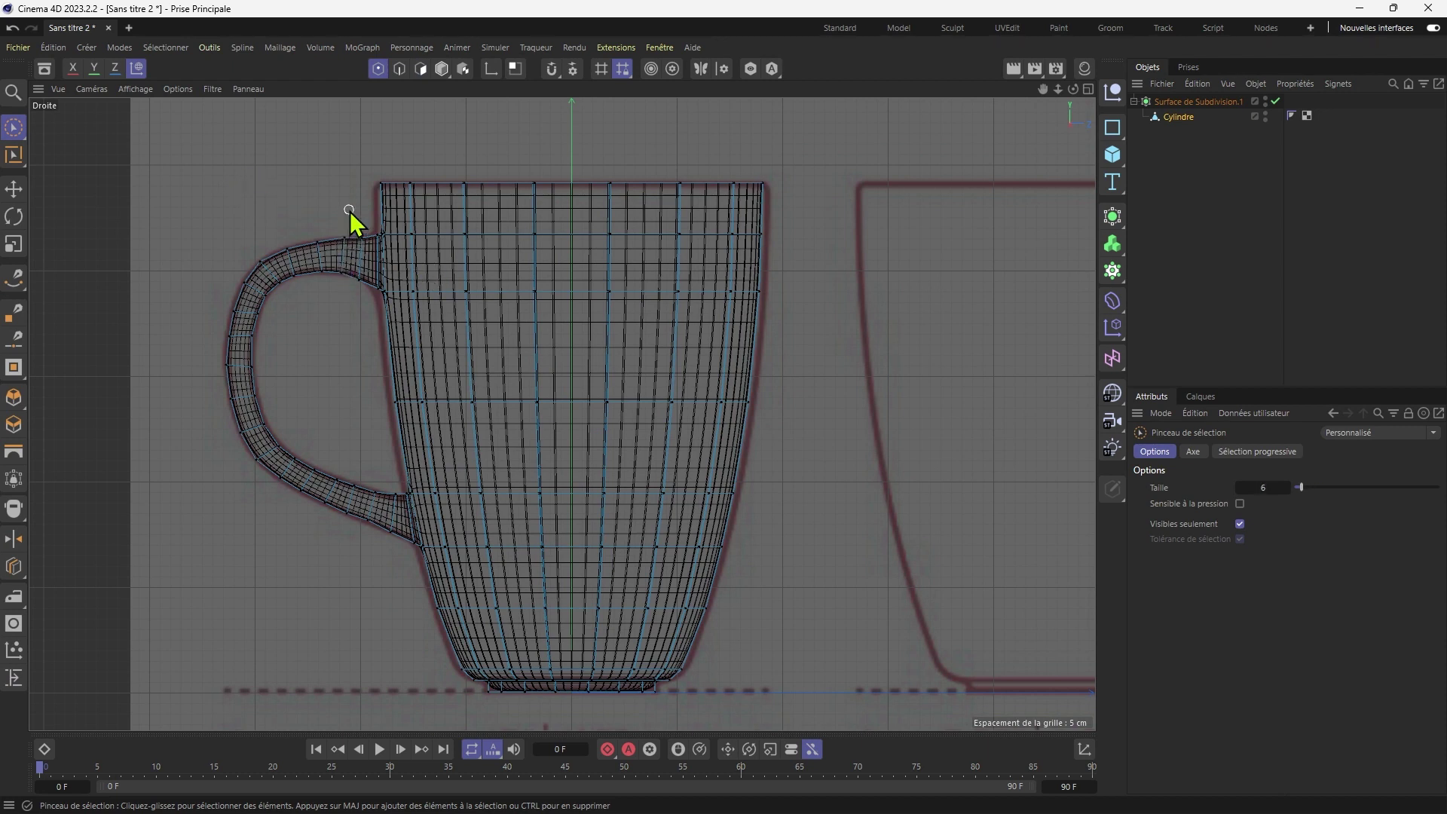
{"action": "left_click_drag", "start_coordinate": [347, 219], "coordinate": [343, 264]}
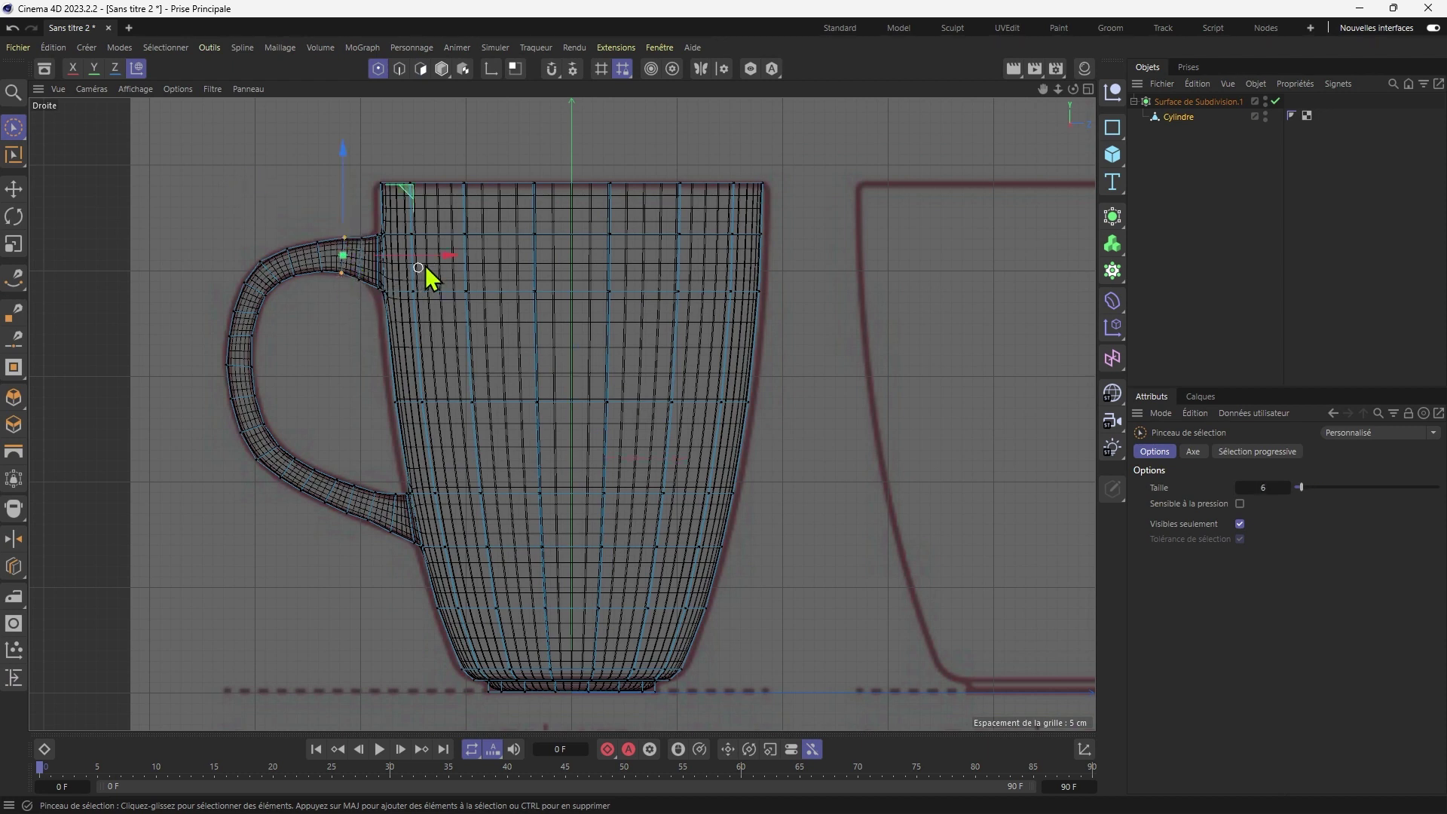
{"action": "left_click", "coordinate": [1240, 523]}
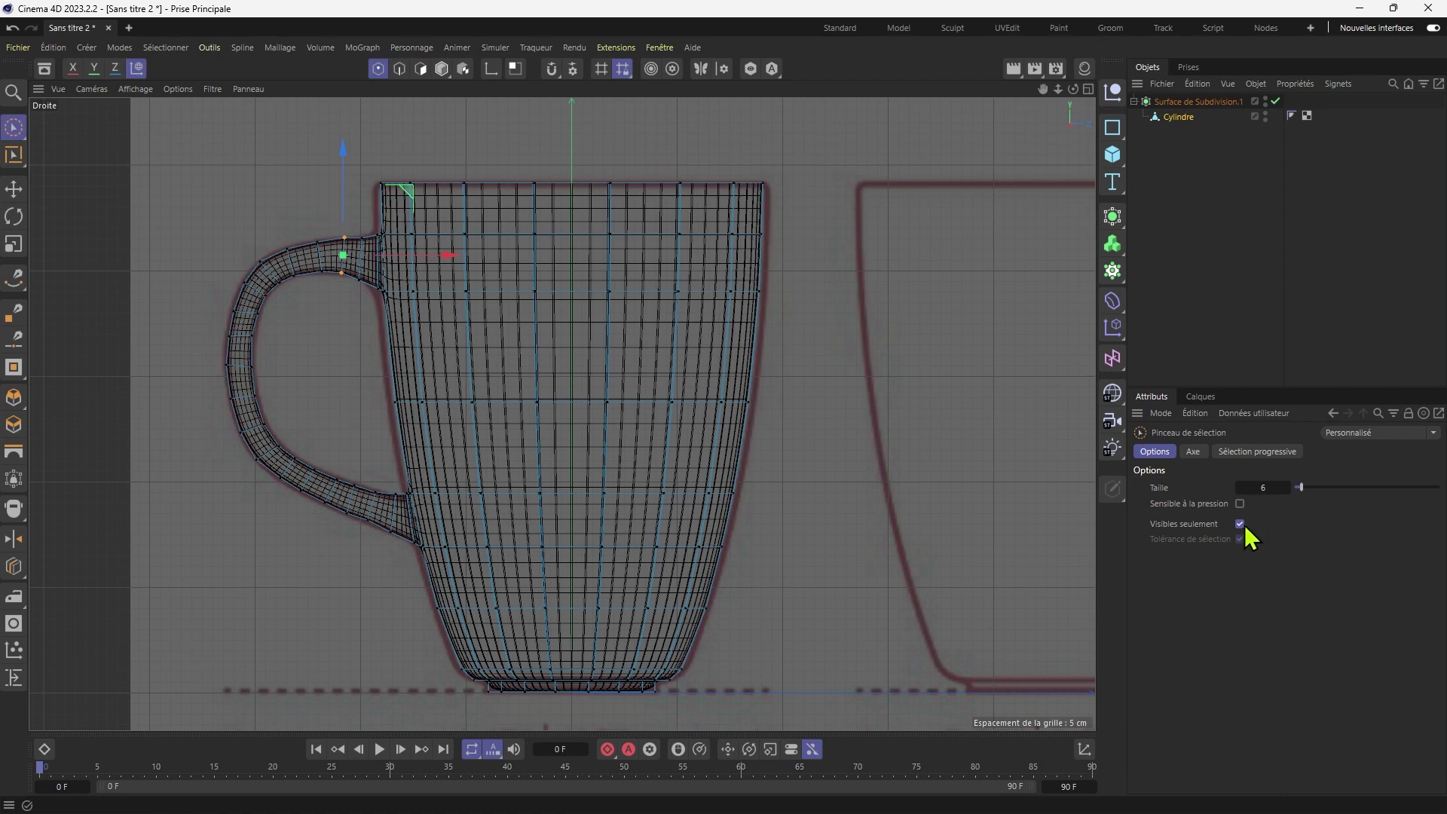
{"action": "middle_click_drag", "start_coordinate": [288, 187], "coordinate": [295, 189]}
{"action": "left_click_drag", "start_coordinate": [434, 266], "coordinate": [429, 265]}
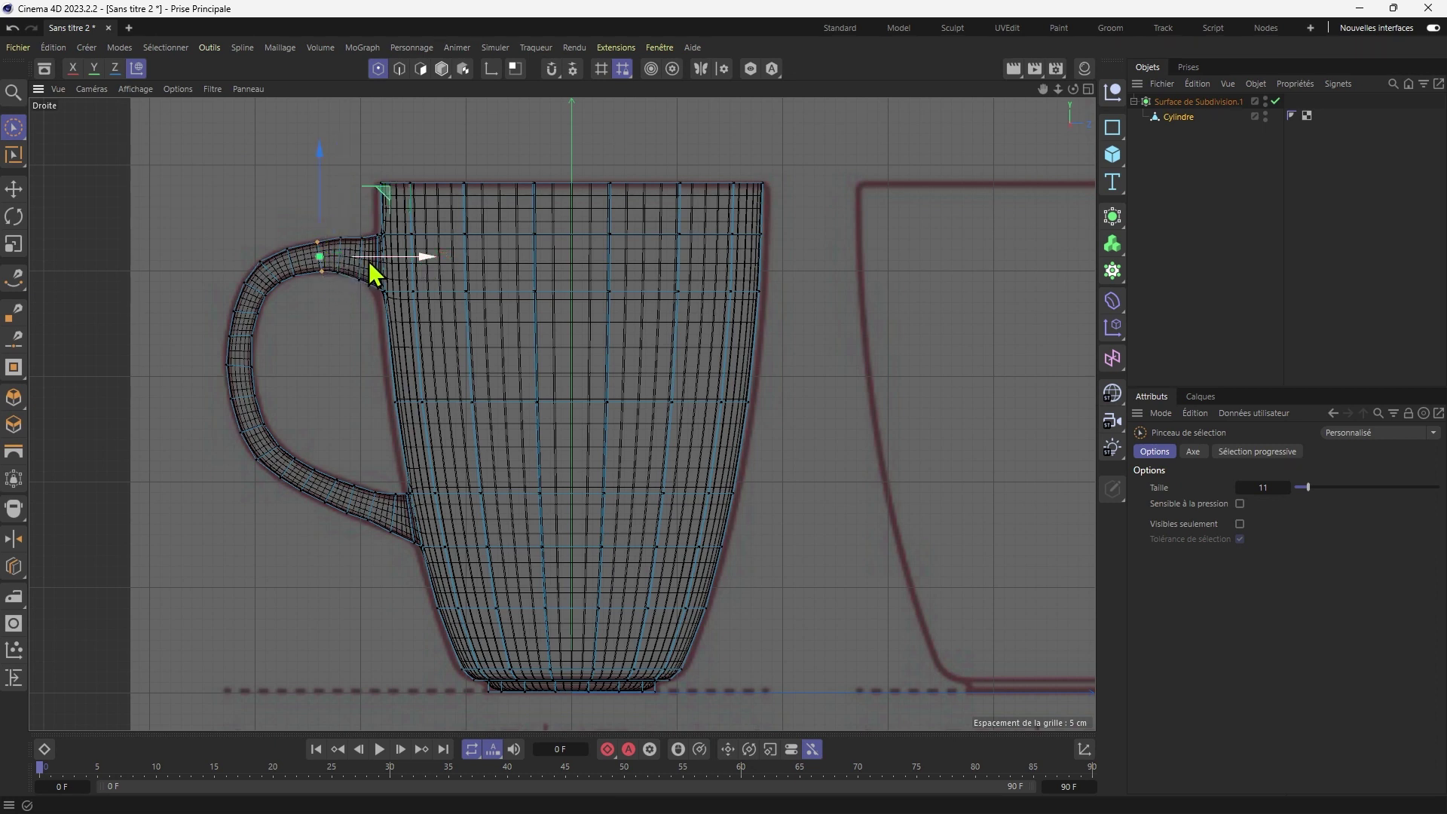
Adjust the next point loop along the handle's top and slightly scale the loop at the upper bend.
{"action": "left_click_drag", "start_coordinate": [368, 265], "coordinate": [287, 258]}
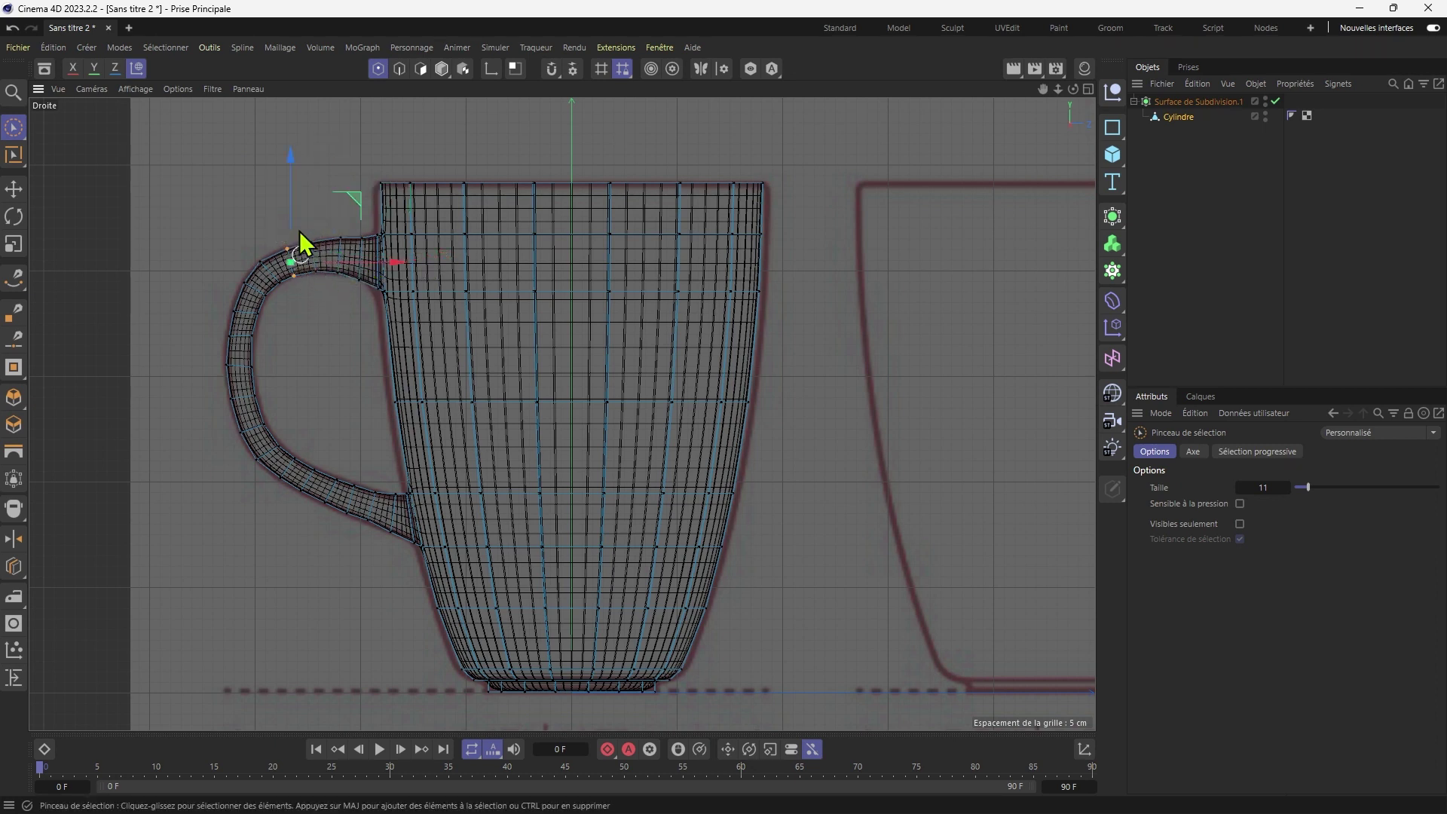
{"action": "left_click", "coordinate": [265, 270]}
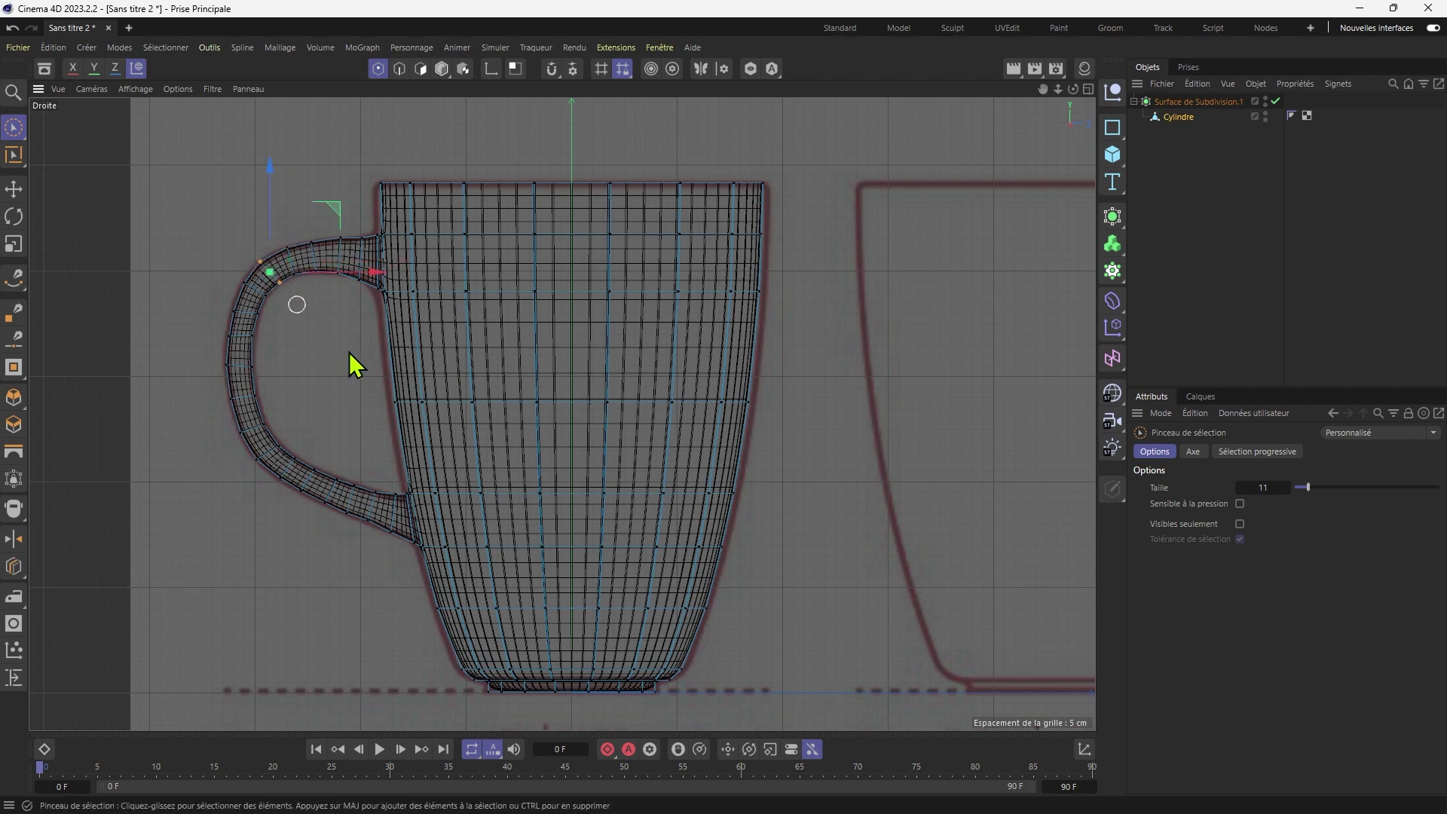
{"action": "key", "text": "t"}
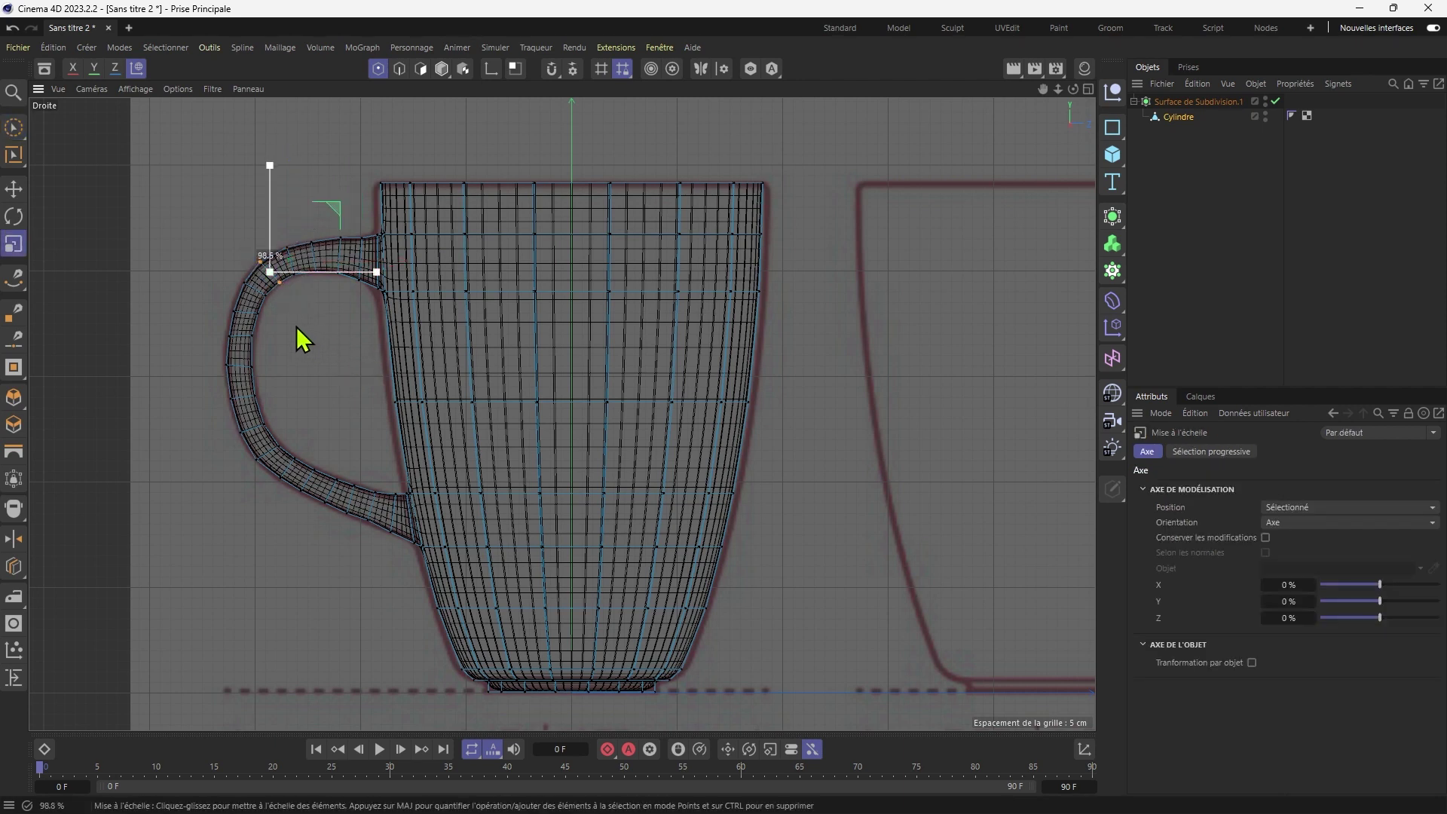
{"action": "left_click_drag", "start_coordinate": [247, 306], "coordinate": [287, 323]}
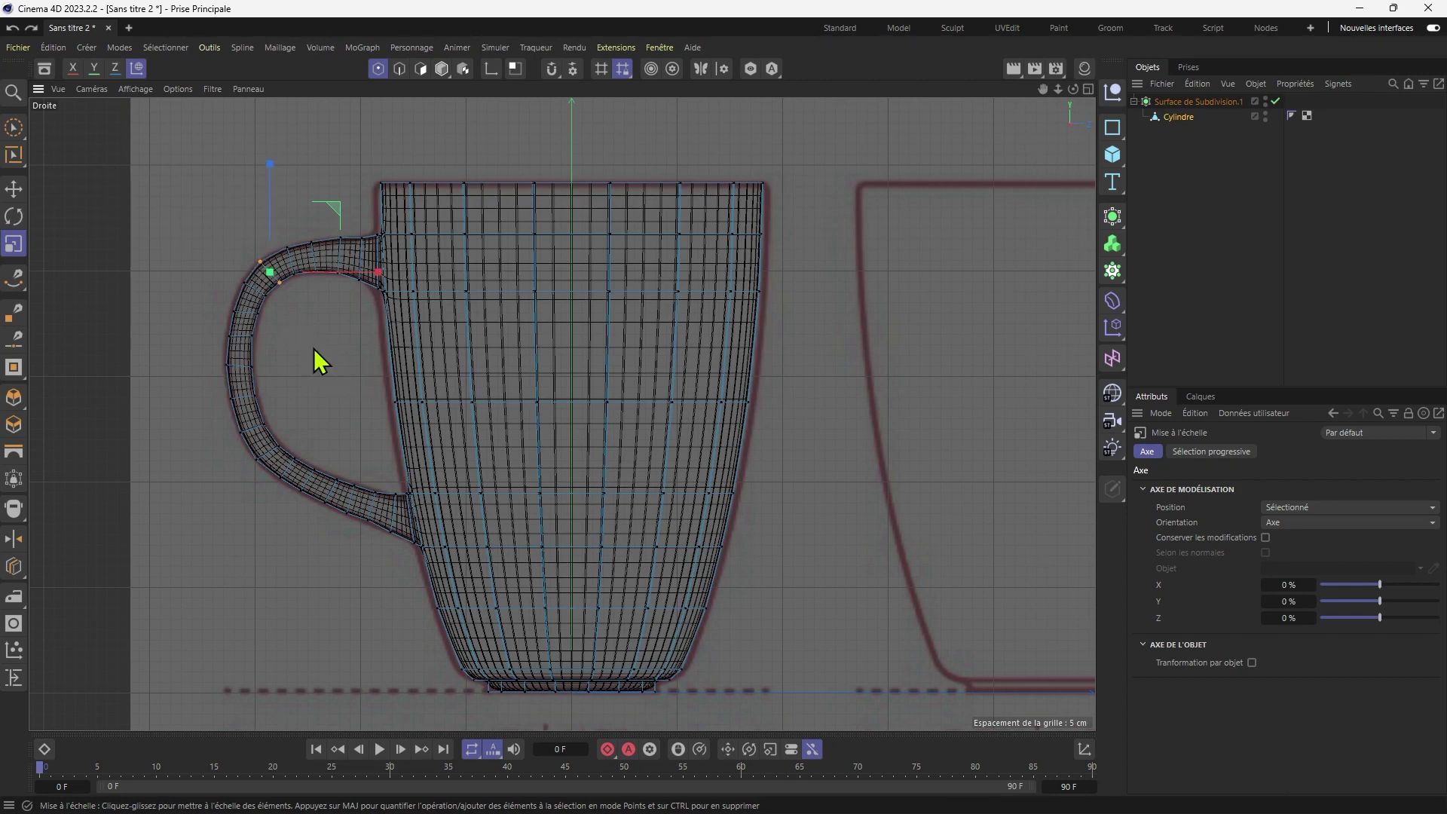
Check the upper bend's loop in perspective, and move it in the right view to fit the handle outline.
{"action": "middle_click", "coordinate": [313, 348]}
{"action": "middle_click", "coordinate": [303, 260]}
{"action": "left_click_drag", "start_coordinate": [837, 409], "coordinate": [703, 414], "text": "alt"}
{"action": "middle_click", "coordinate": [702, 414]}
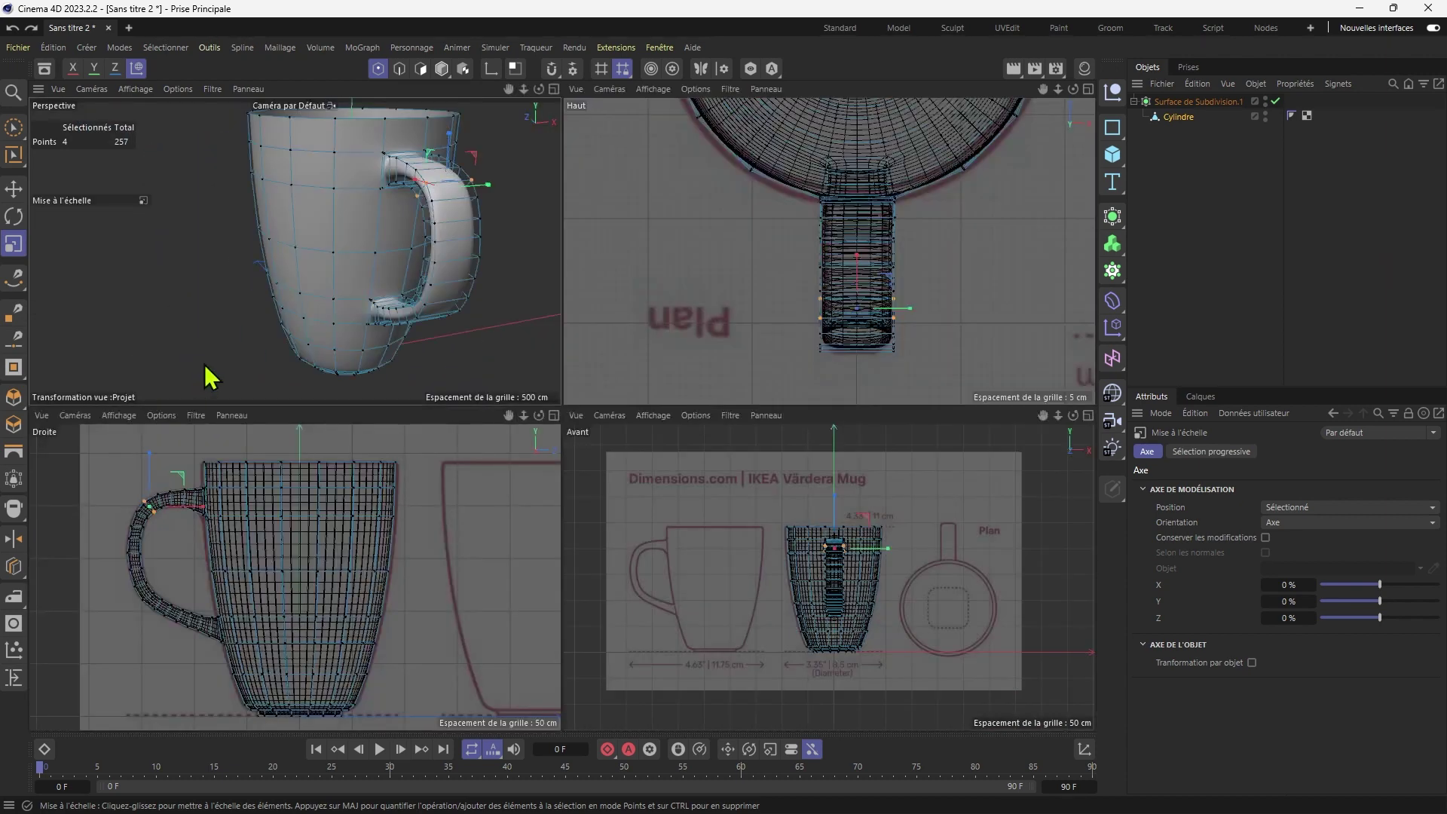
{"action": "middle_click", "coordinate": [220, 575]}
{"action": "key", "text": "e"}
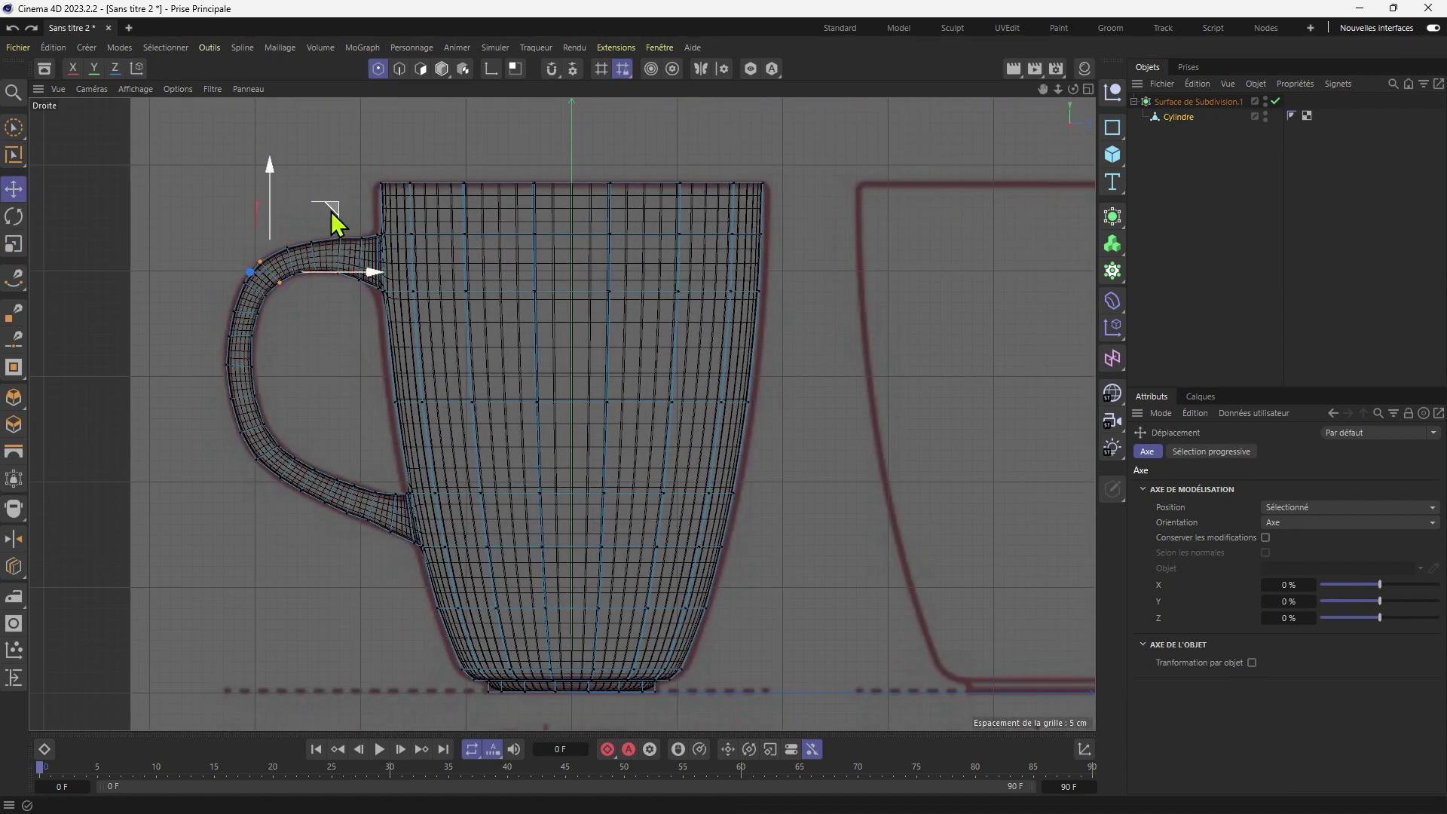
{"action": "left_click_drag", "start_coordinate": [330, 320], "coordinate": [328, 319]}
Move the two point loops just below the handle's upper bend onto the blueprint outline.
{"action": "key", "text": "9"}
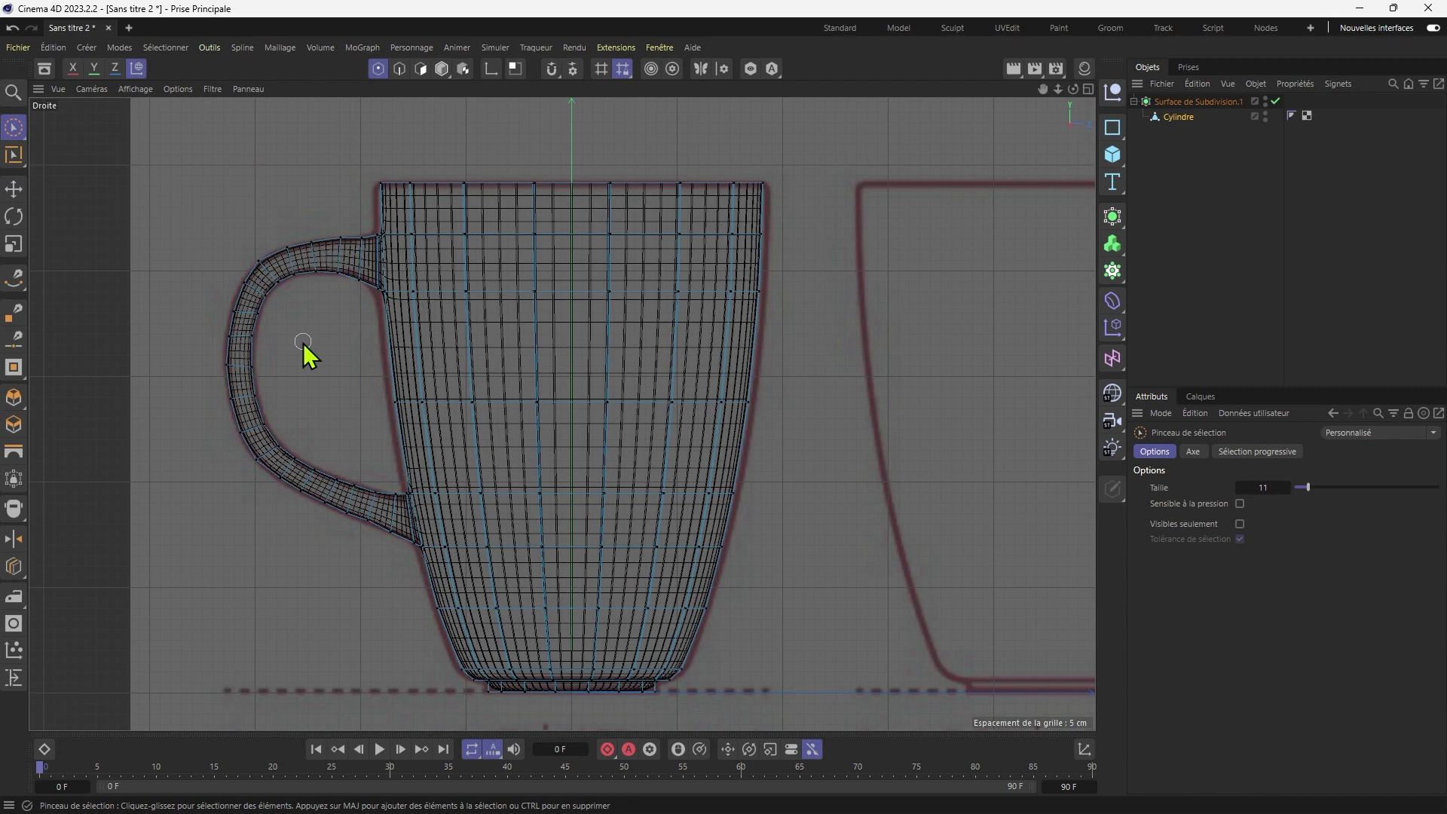
{"action": "left_click", "coordinate": [239, 281]}
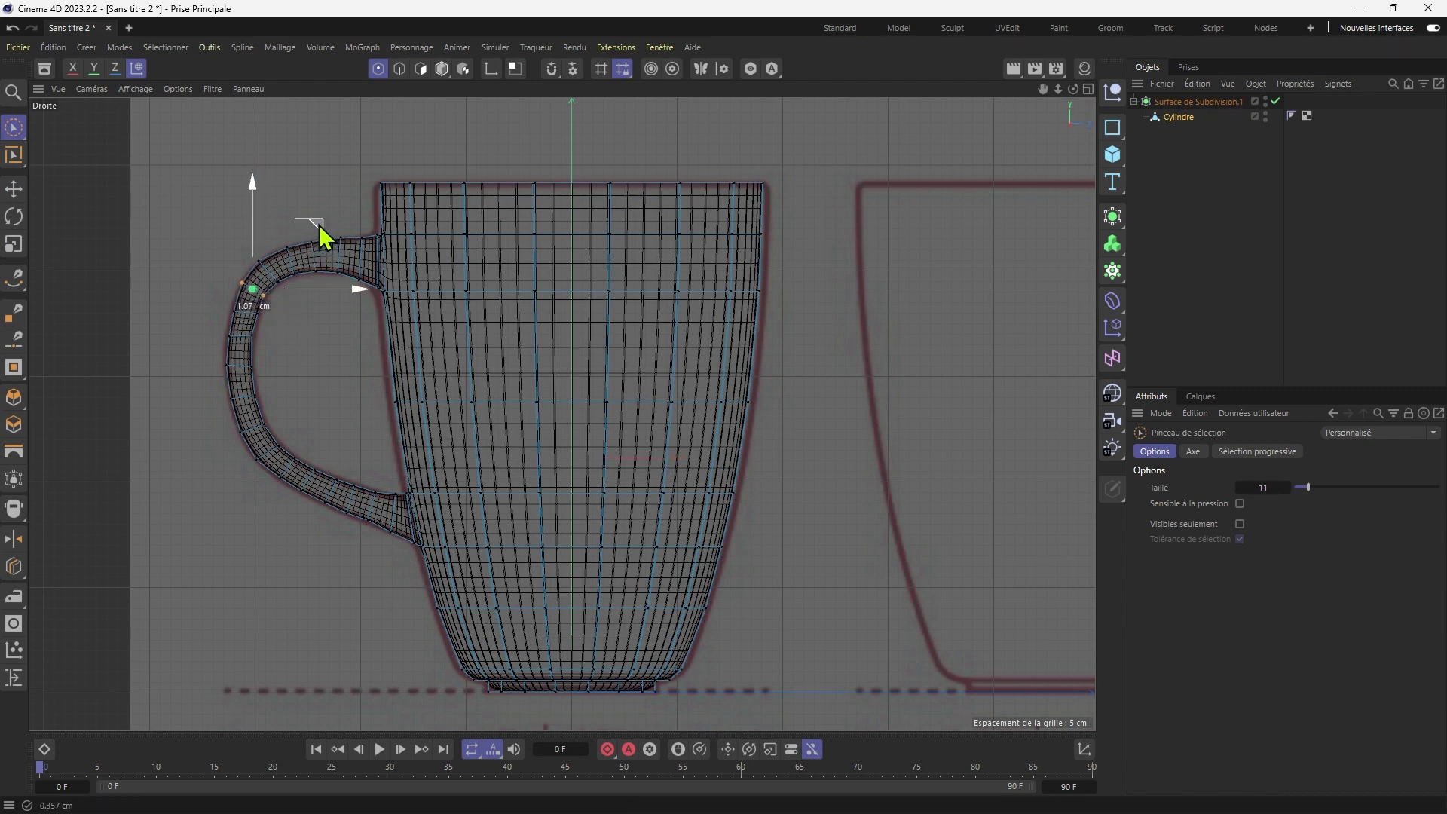
{"action": "left_click", "coordinate": [235, 321]}
{"action": "left_click_drag", "start_coordinate": [312, 256], "coordinate": [309, 257]}
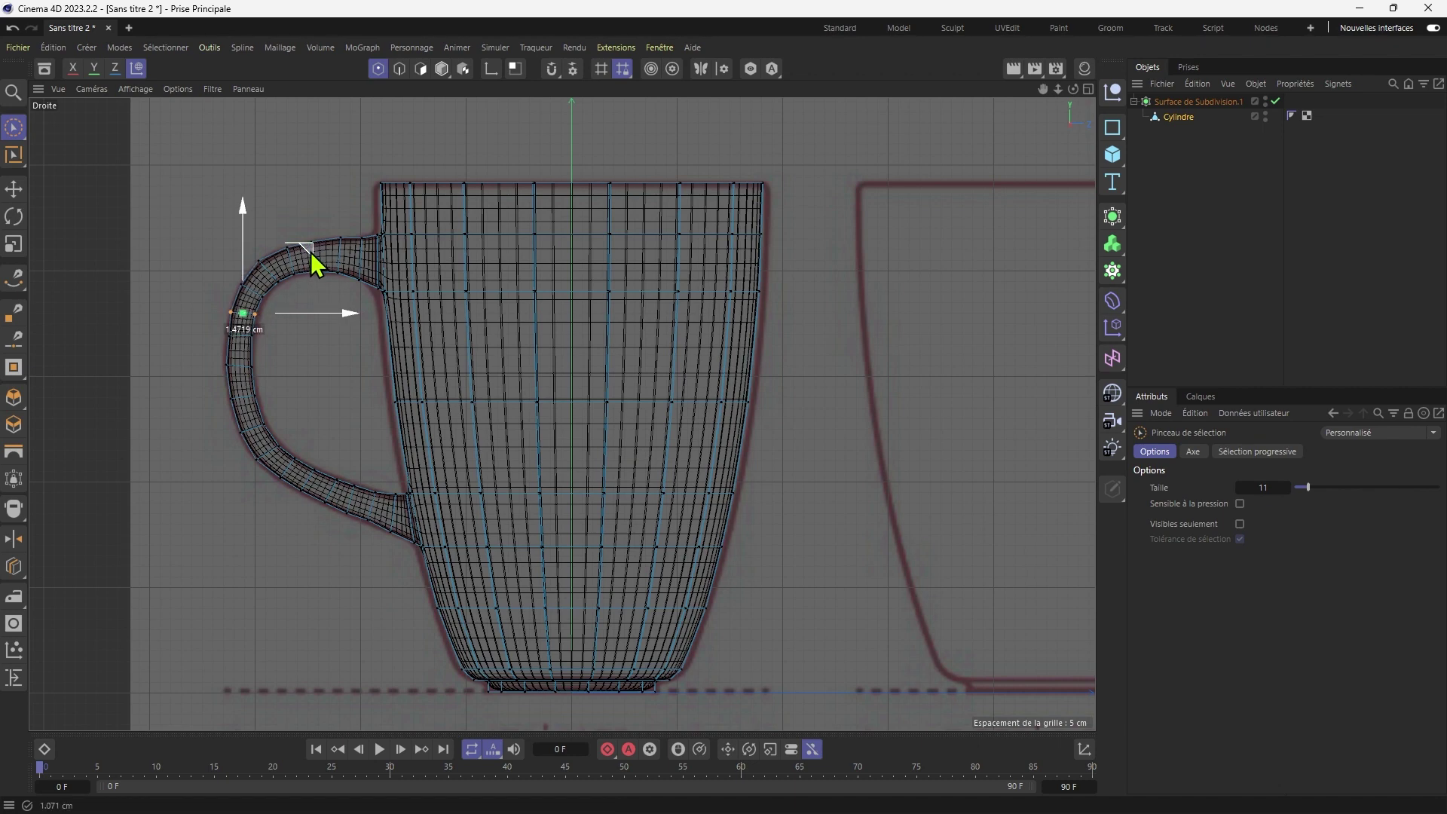
Fine-tune the two point loops on the handle's vertical outer section against the blueprint.
{"action": "scroll", "coordinate": [220, 332], "scroll_direction": "up", "scroll_amount": 5}
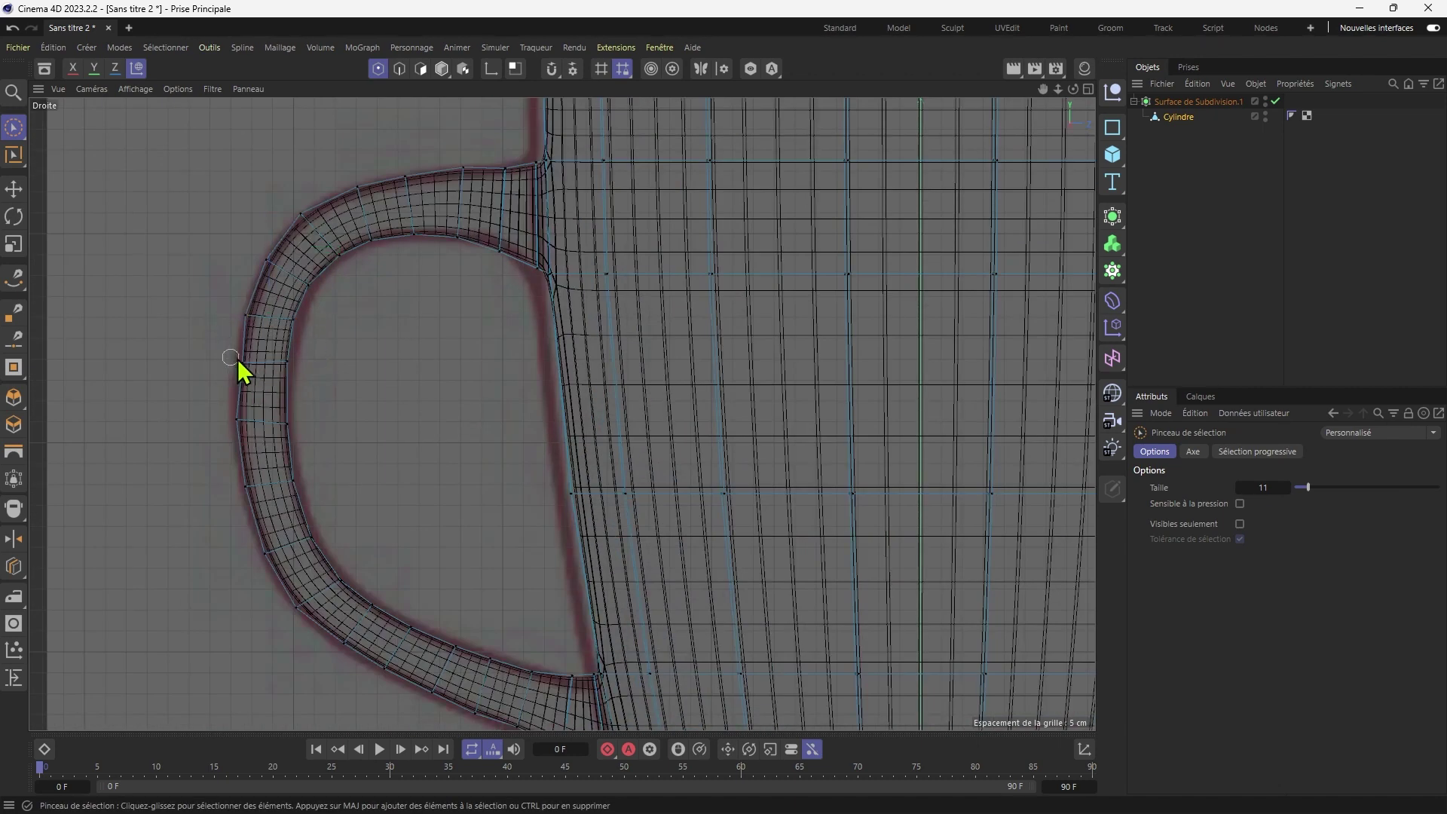
{"action": "left_click_drag", "start_coordinate": [322, 307], "coordinate": [324, 303]}
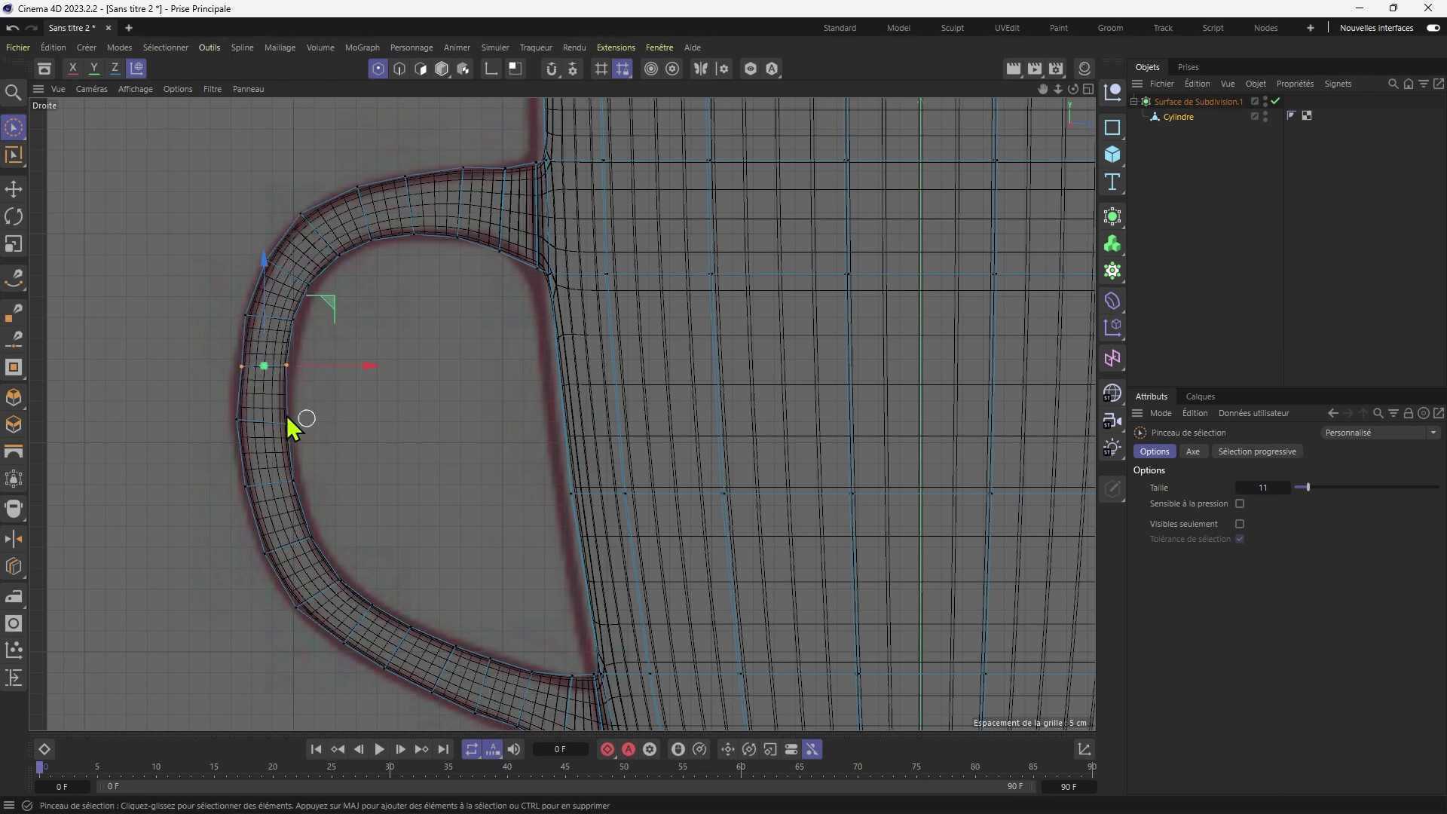
{"action": "left_click", "coordinate": [263, 422]}
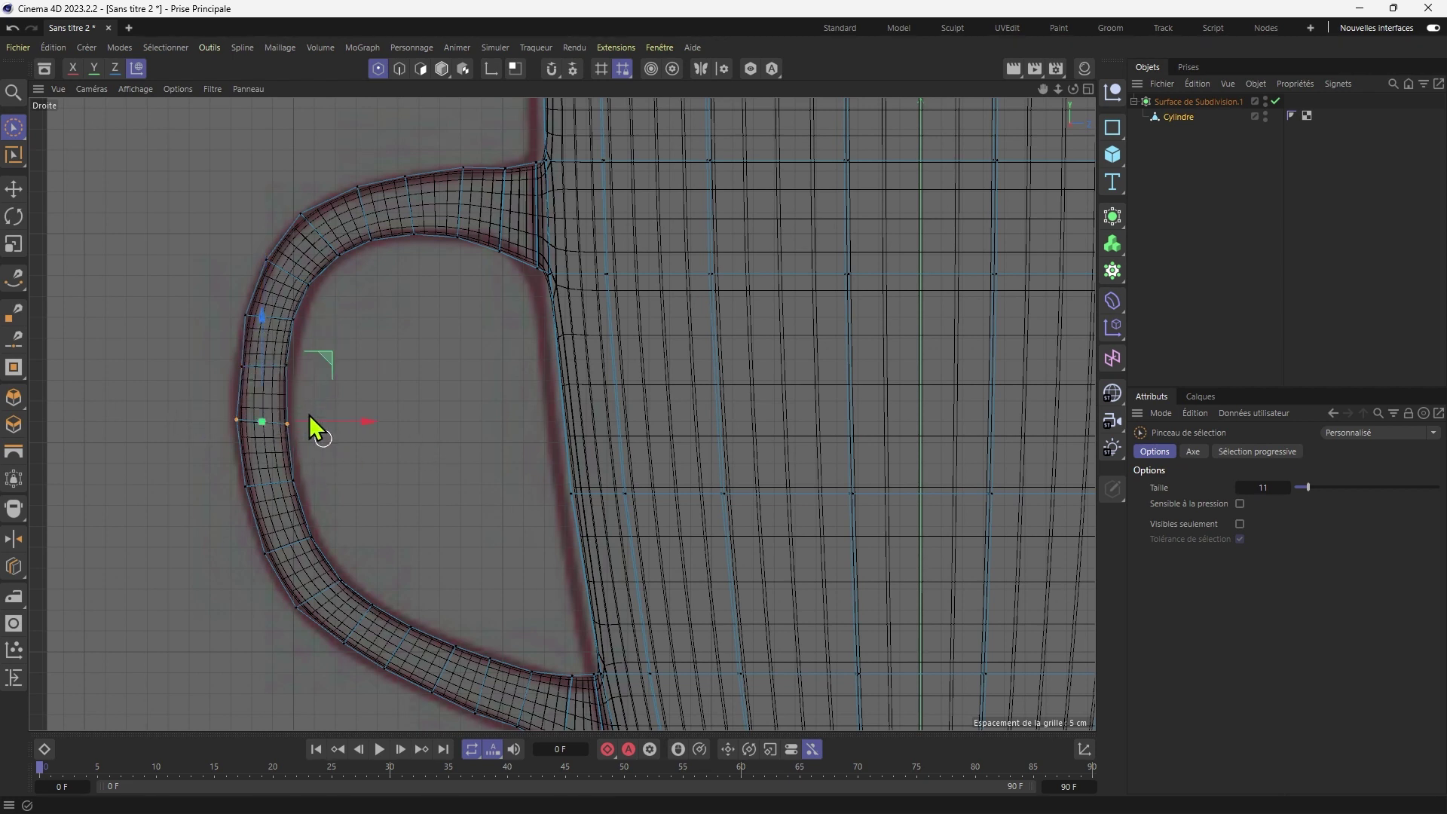
{"action": "left_click_drag", "start_coordinate": [326, 365], "coordinate": [327, 364]}
Move the points on the handle's underside near the lower joint to follow the blueprint outline.
{"action": "middle_click_drag", "start_coordinate": [337, 530], "coordinate": [309, 392], "text": "alt"}
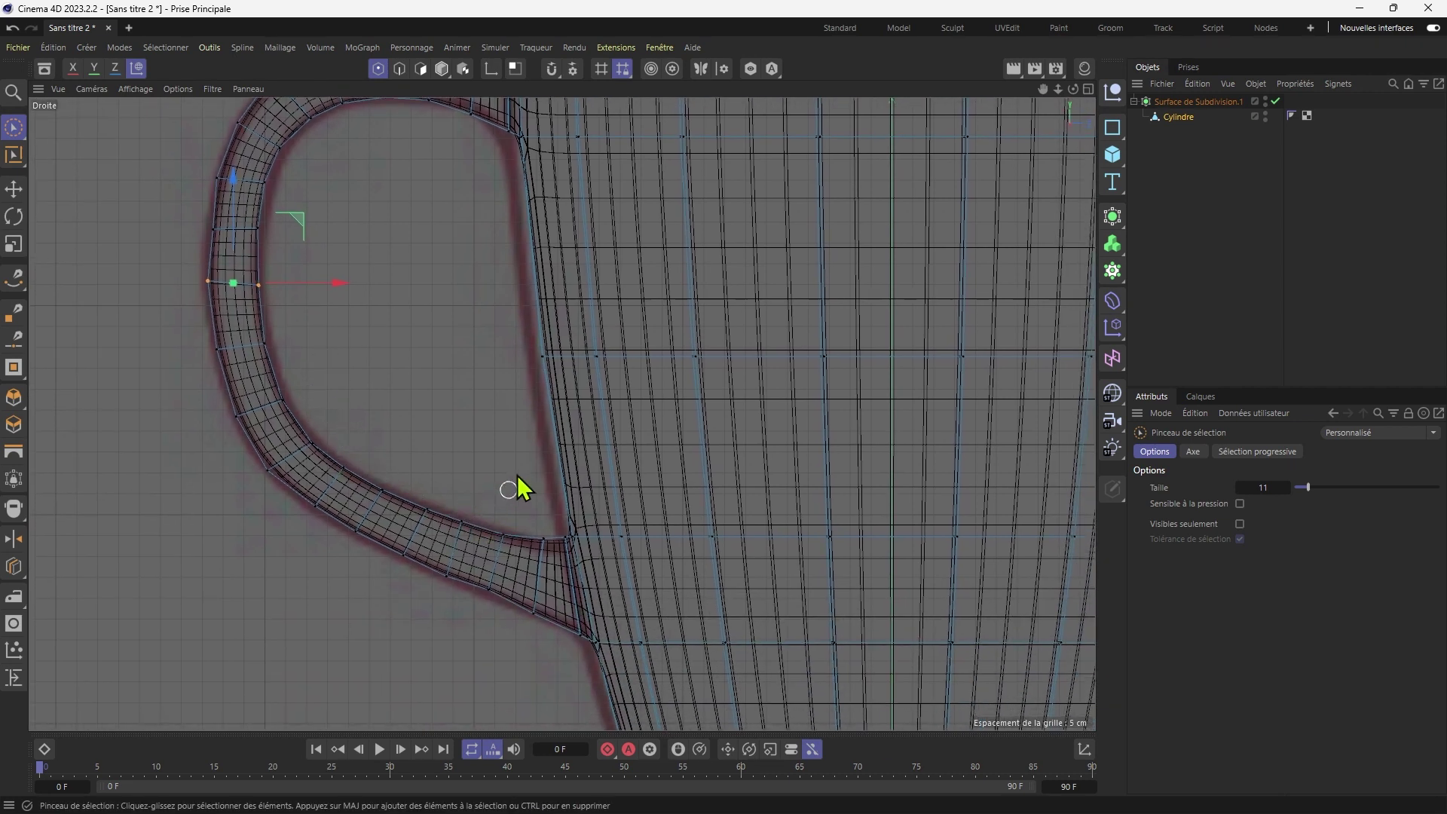
{"action": "left_click", "coordinate": [488, 590]}
{"action": "left_click", "coordinate": [492, 602]}
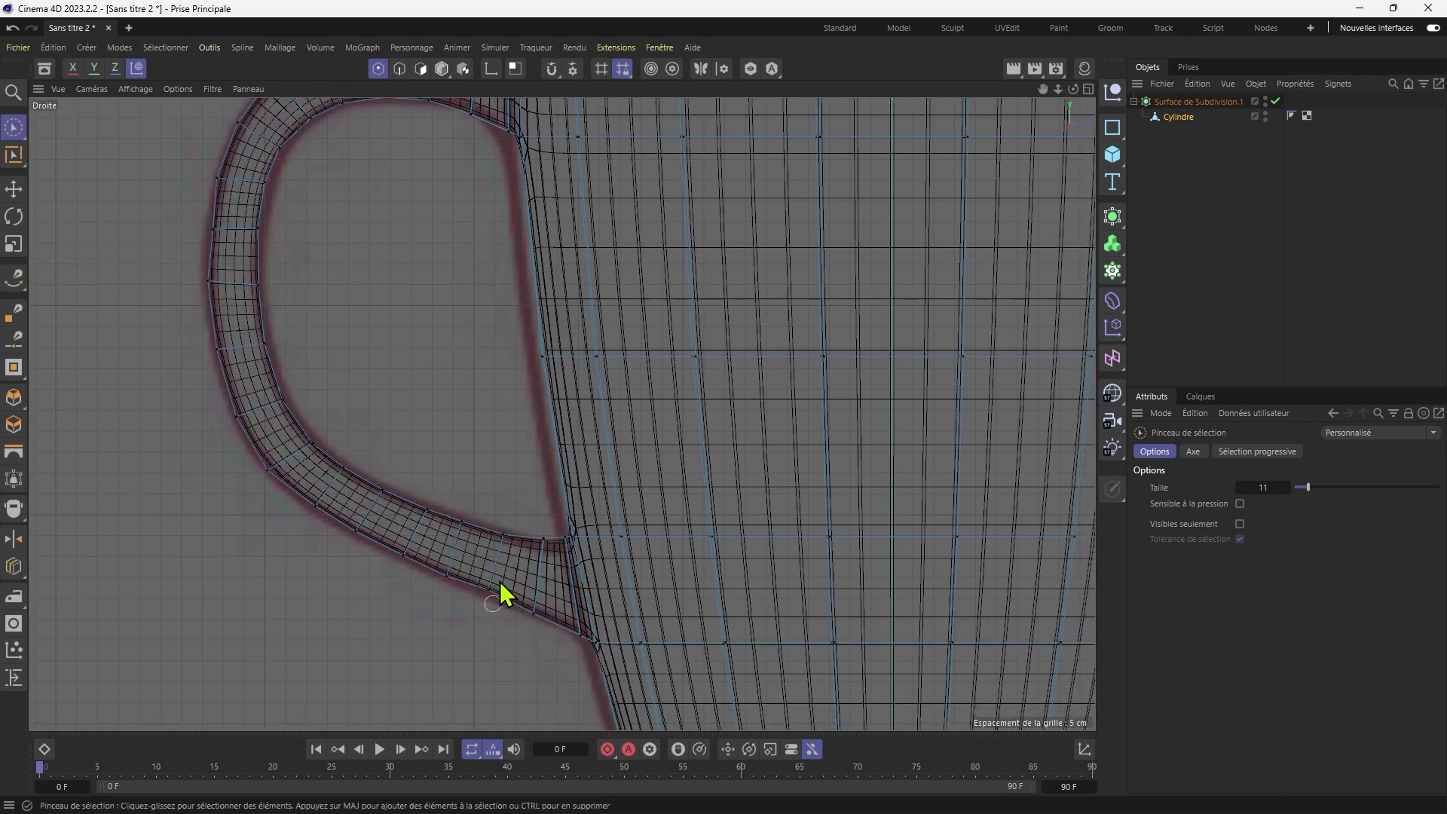
{"action": "left_click_drag", "start_coordinate": [564, 545], "coordinate": [549, 565]}
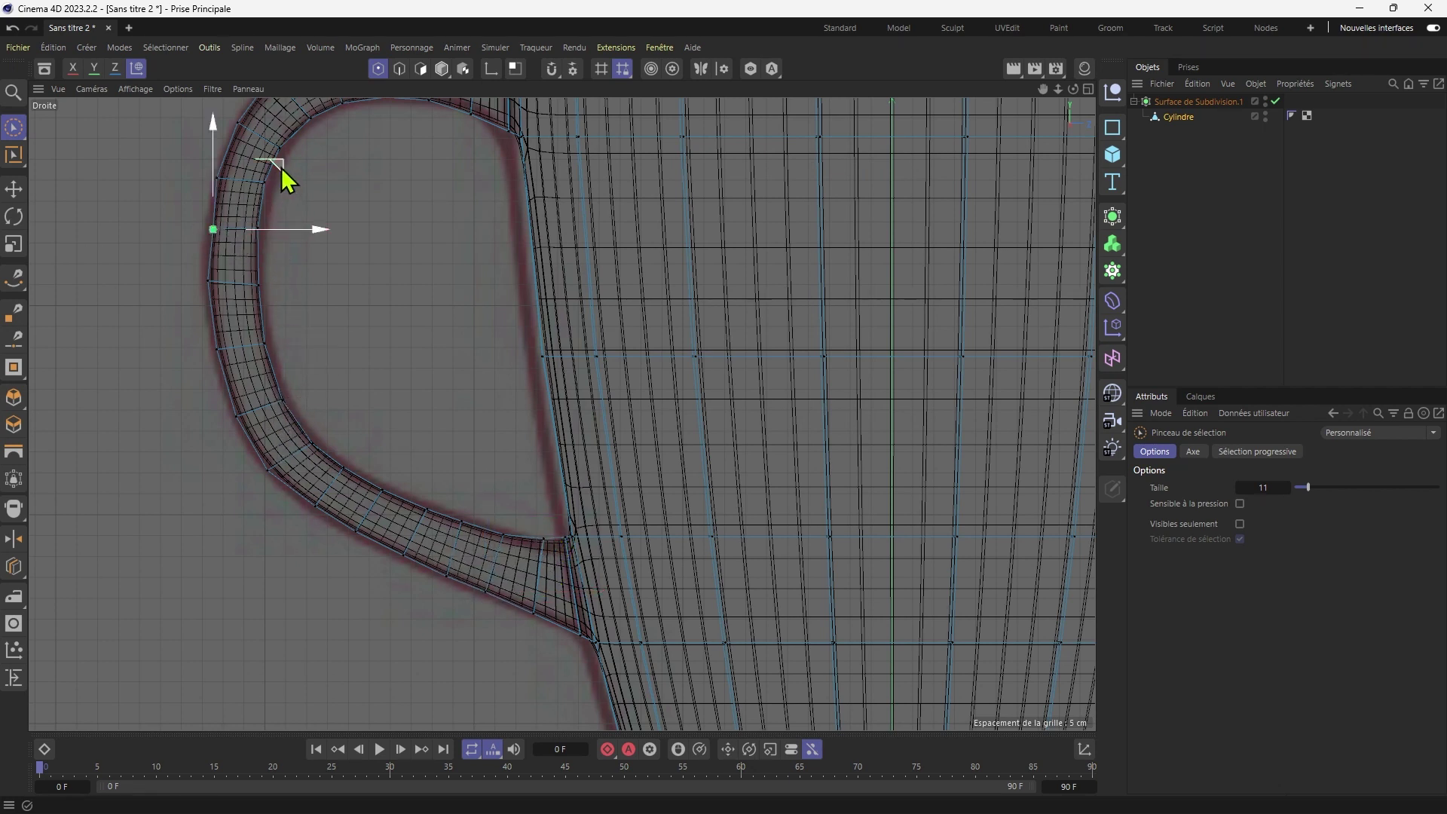
Nudge the points on the handle's outer edge below the upper bend onto the blueprint line.
{"action": "middle_click_drag", "start_coordinate": [278, 167], "coordinate": [305, 264], "text": "alt"}
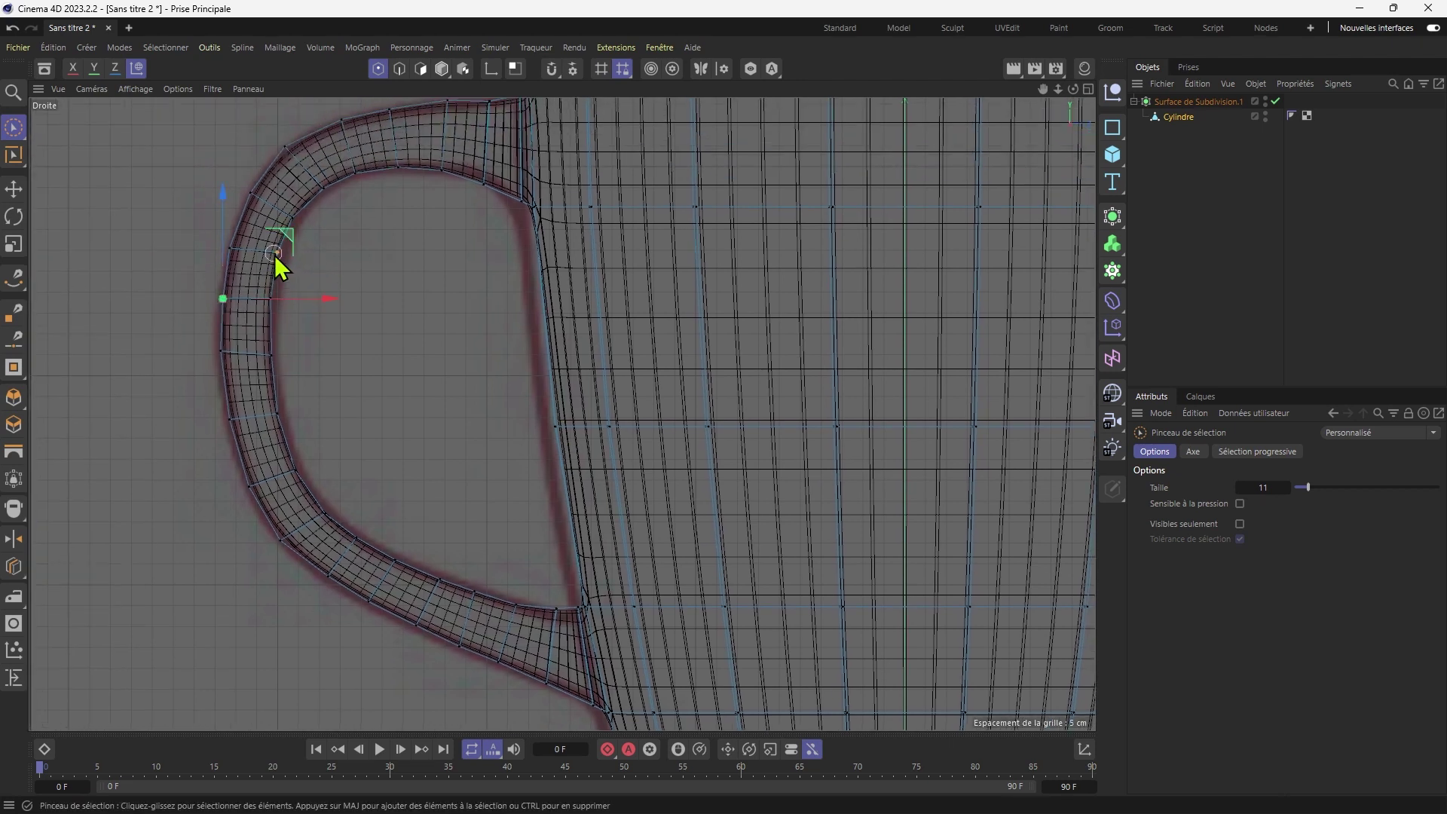
{"action": "left_click_drag", "start_coordinate": [294, 251], "coordinate": [349, 204]}
{"action": "left_click", "coordinate": [217, 249]}
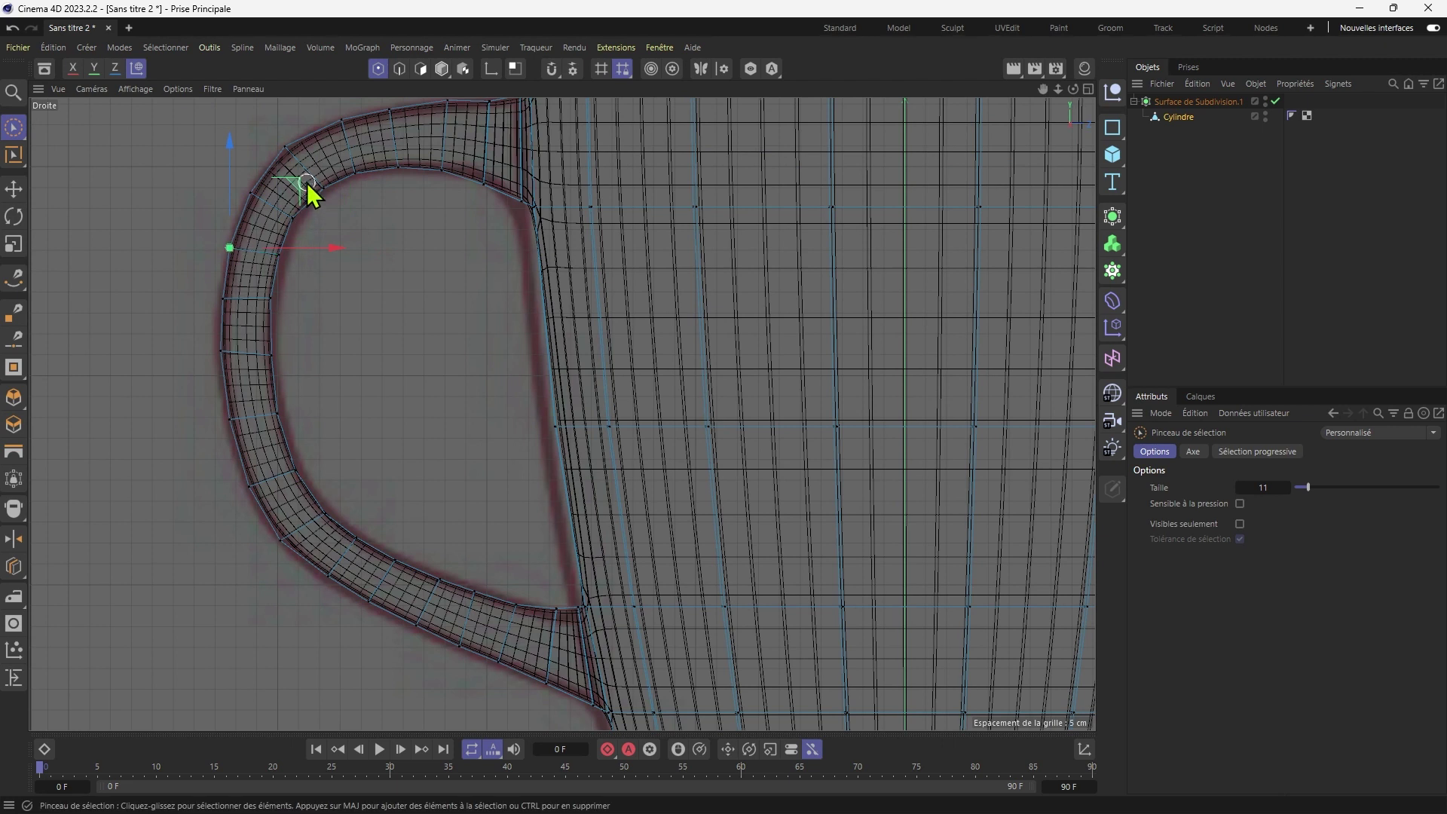
Reposition the points along the handle's top edge, from the upper bend towards the upper joint, to match the blueprint.
{"action": "left_click", "coordinate": [287, 149]}
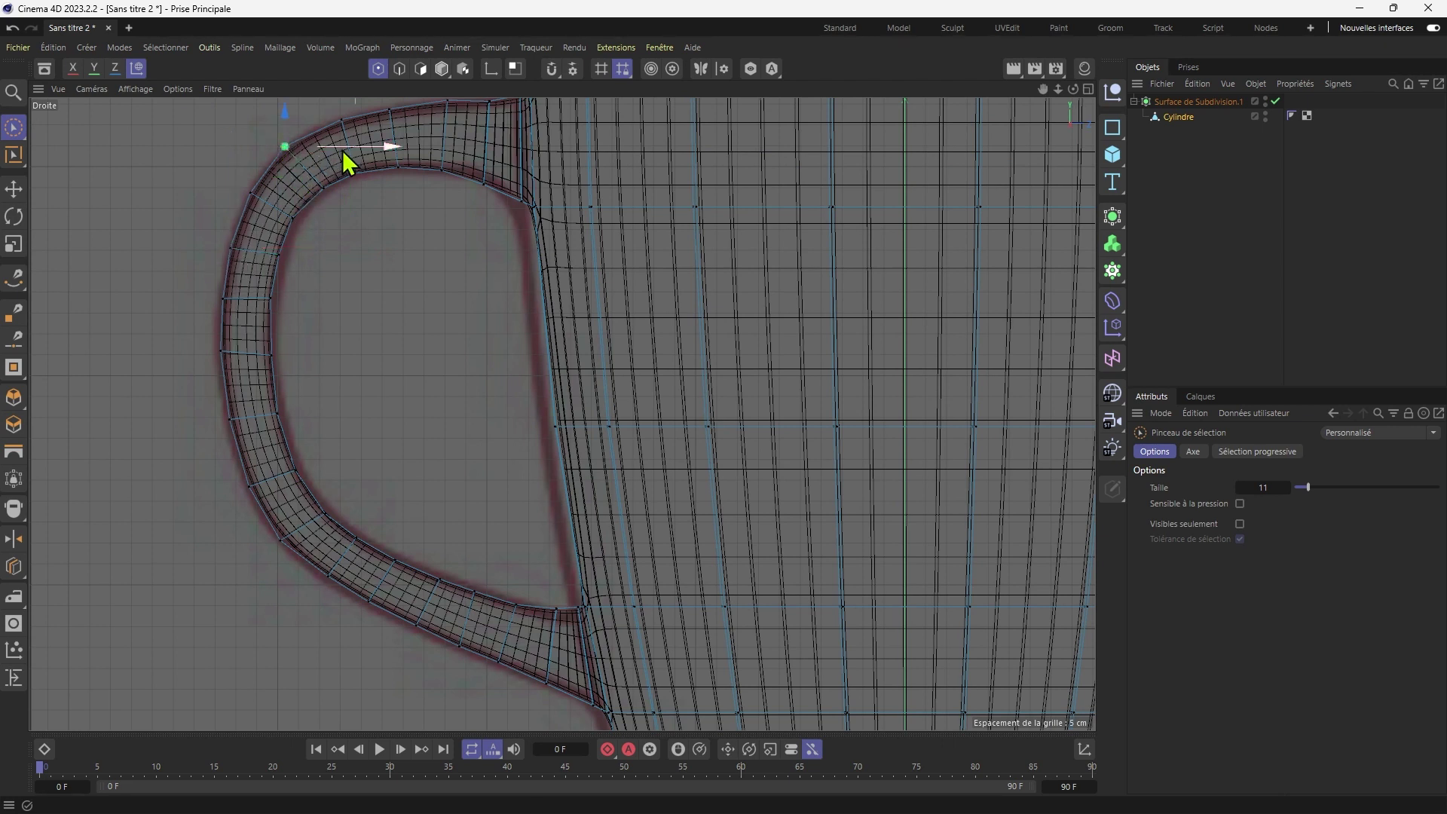
{"action": "middle_click_drag", "start_coordinate": [346, 140], "coordinate": [362, 226], "text": "alt"}
{"action": "left_click_drag", "start_coordinate": [364, 175], "coordinate": [365, 175]}
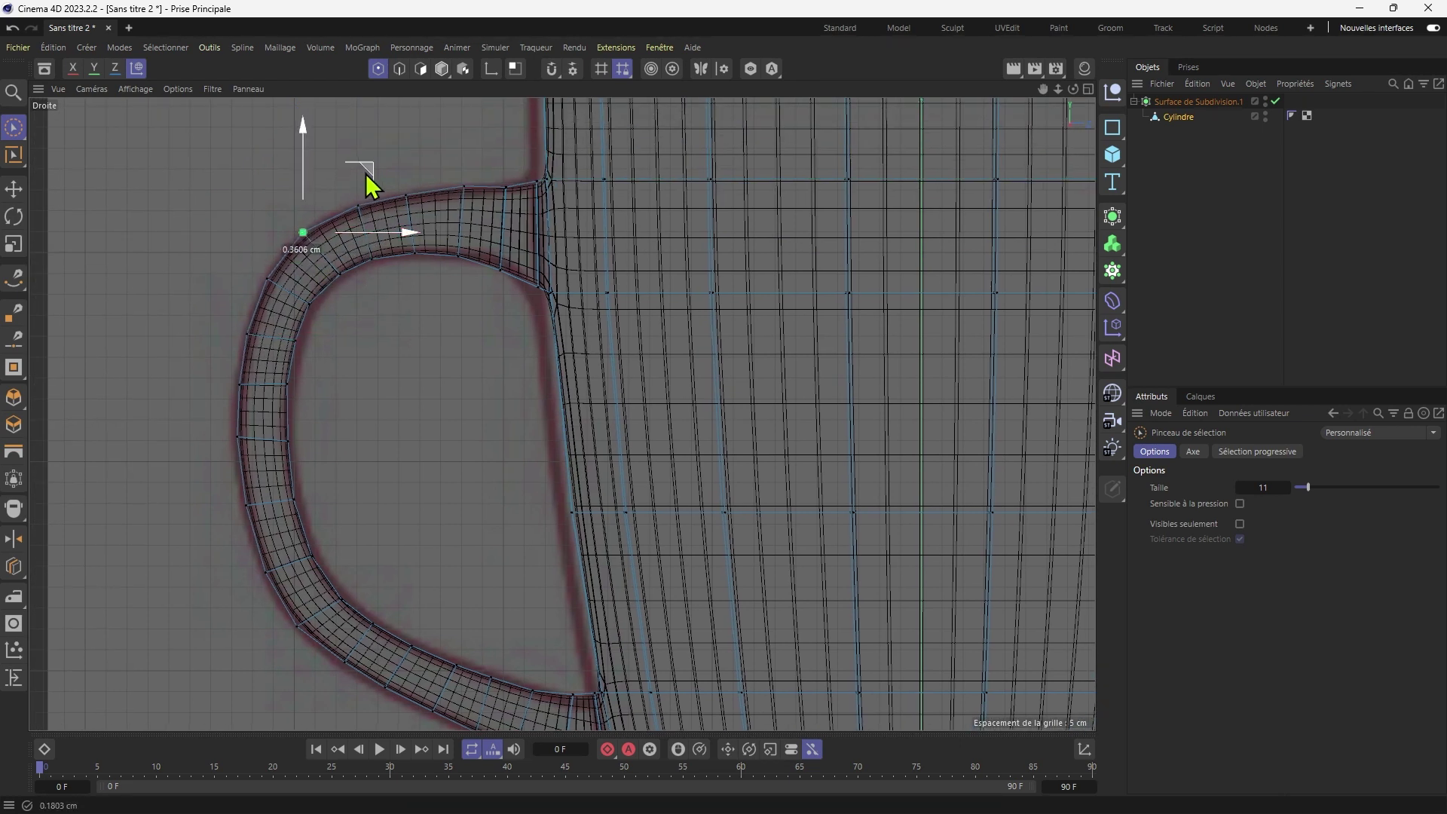
{"action": "left_click", "coordinate": [462, 182]}
{"action": "left_click_drag", "start_coordinate": [525, 128], "coordinate": [508, 185]}
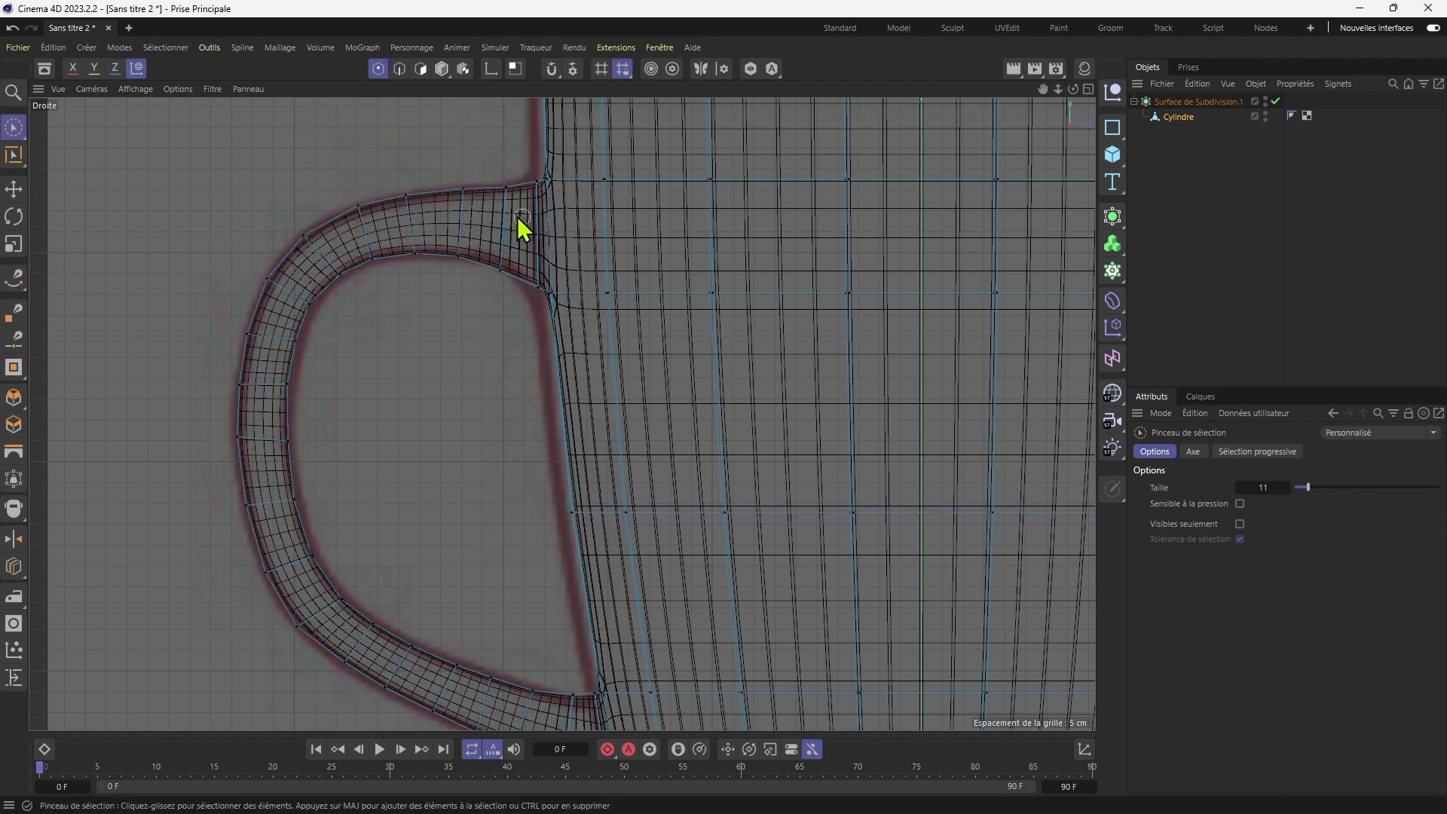
Nudge the points around the handle's upper joint with the mug body to follow the blueprint outline.
{"action": "left_click_drag", "start_coordinate": [571, 138], "coordinate": [571, 135]}
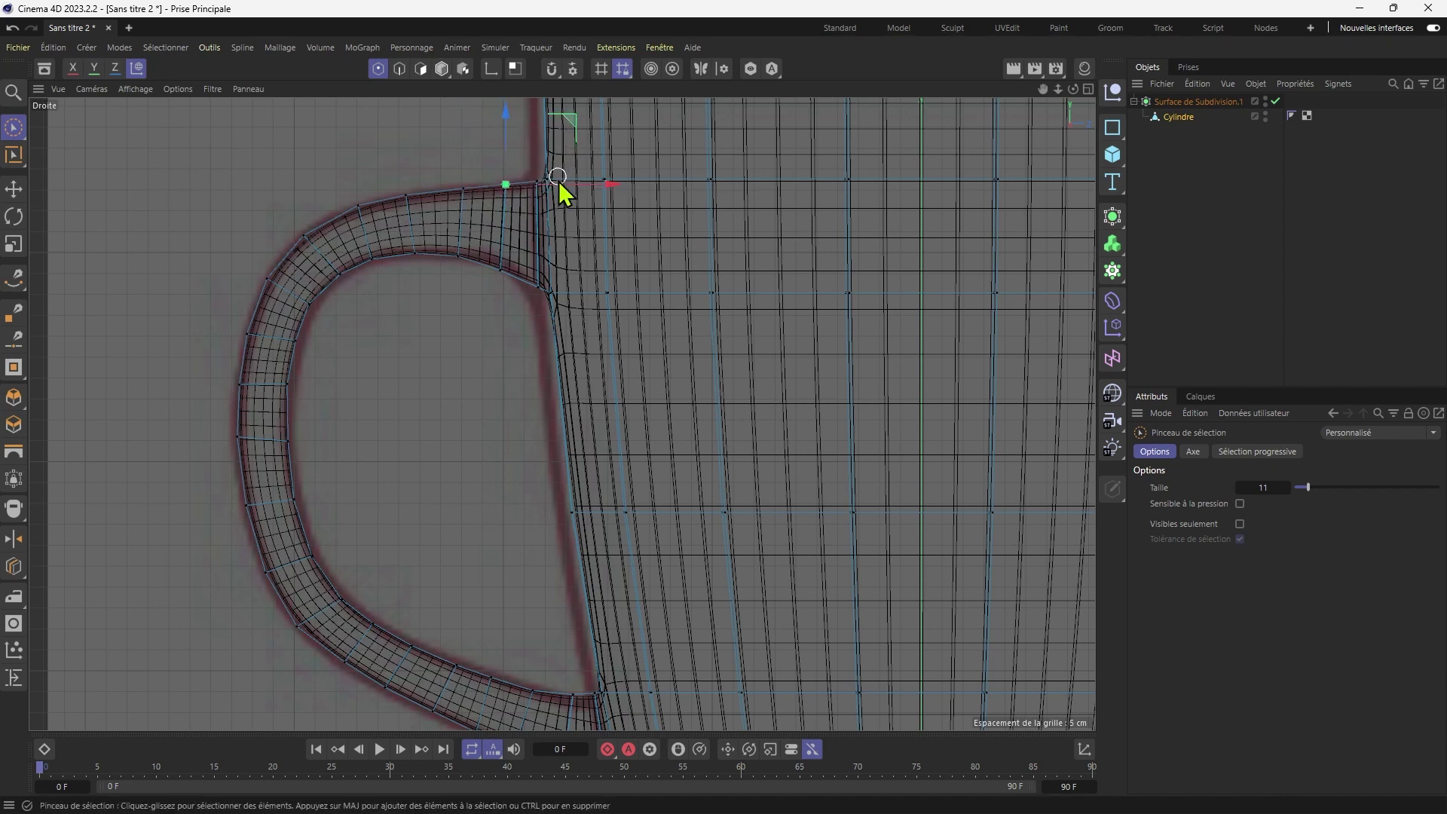
{"action": "left_click", "coordinate": [548, 180]}
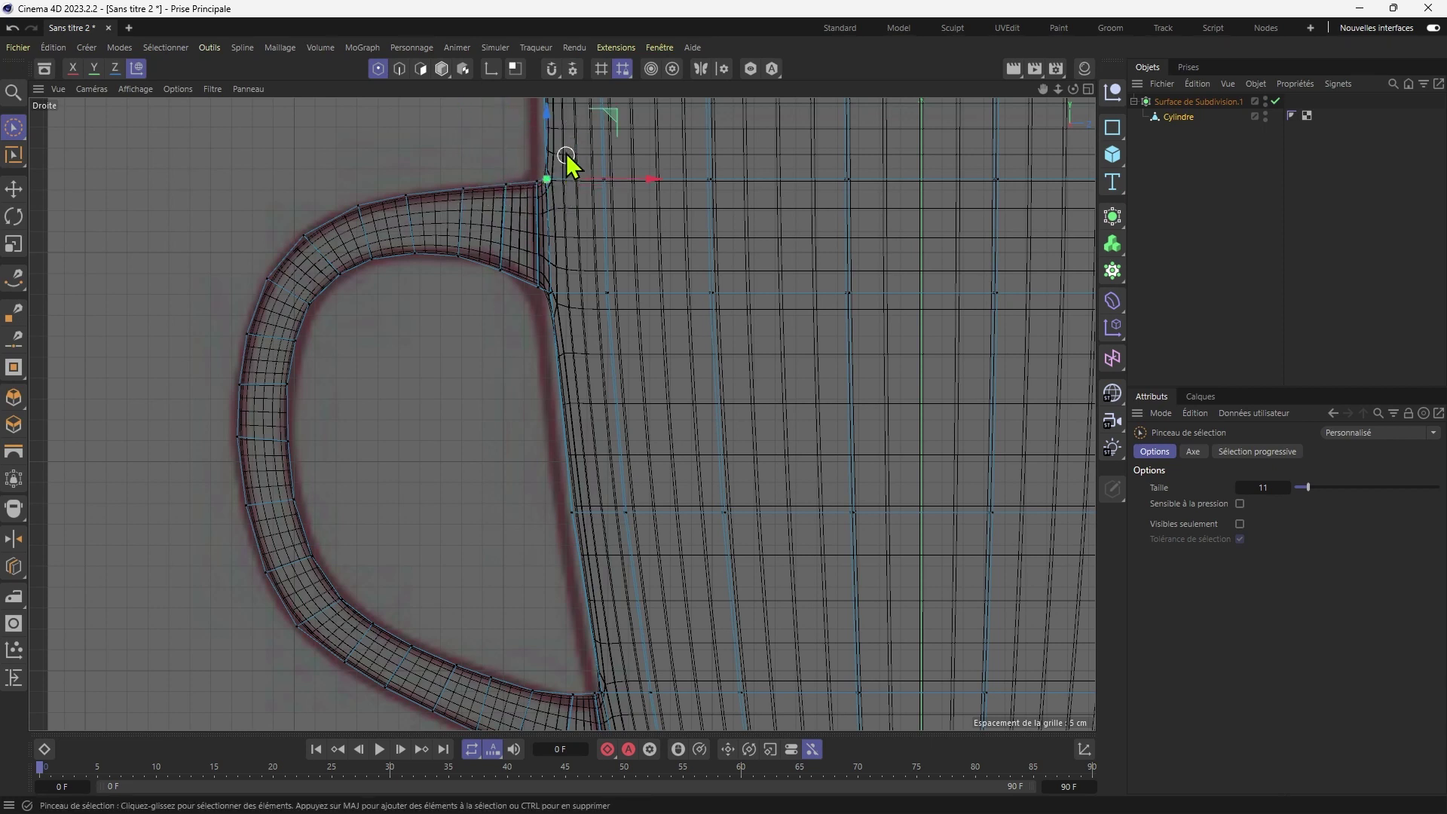
{"action": "left_click_drag", "start_coordinate": [616, 124], "coordinate": [616, 117]}
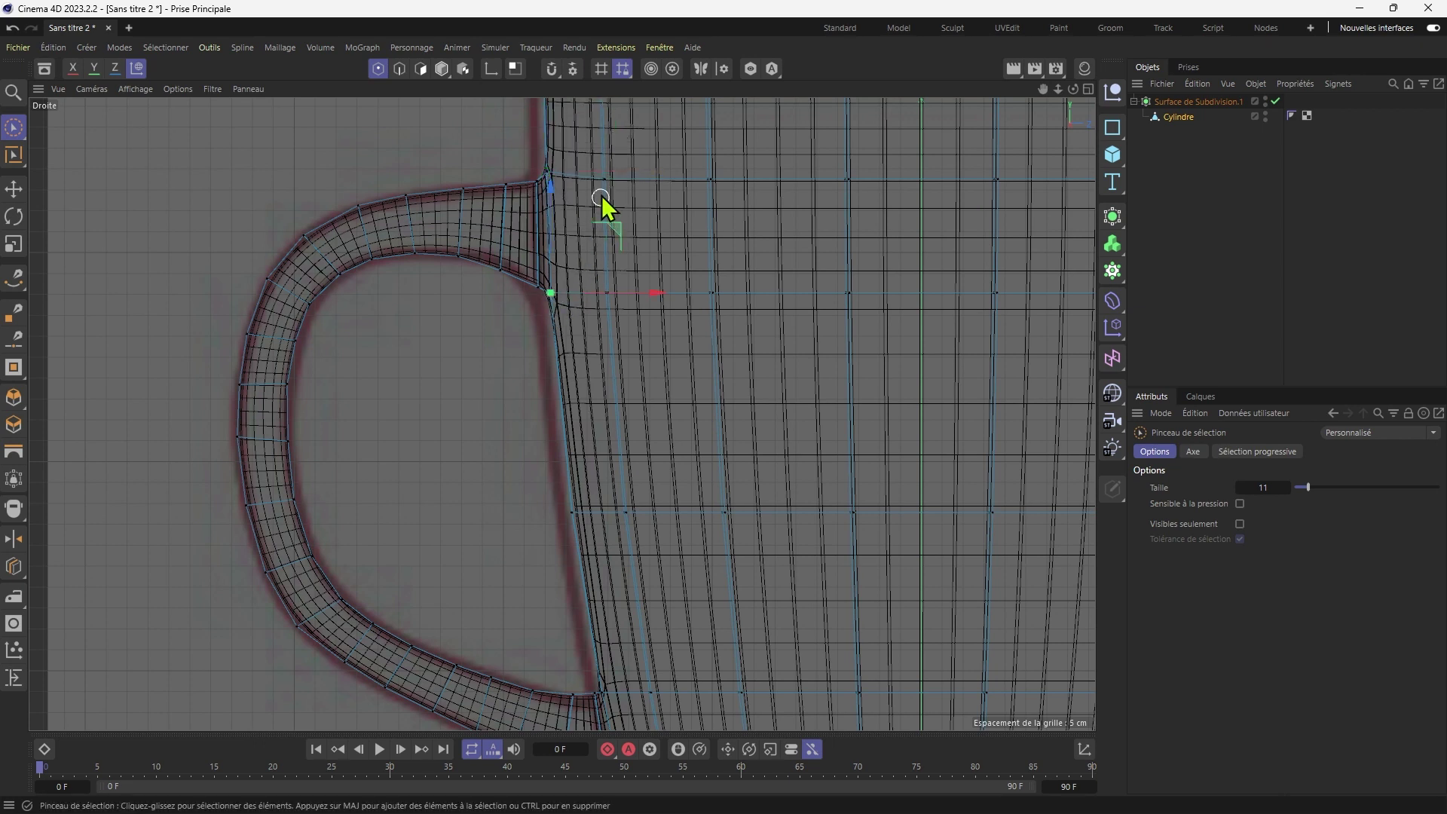
{"action": "left_click_drag", "start_coordinate": [624, 241], "coordinate": [624, 330]}
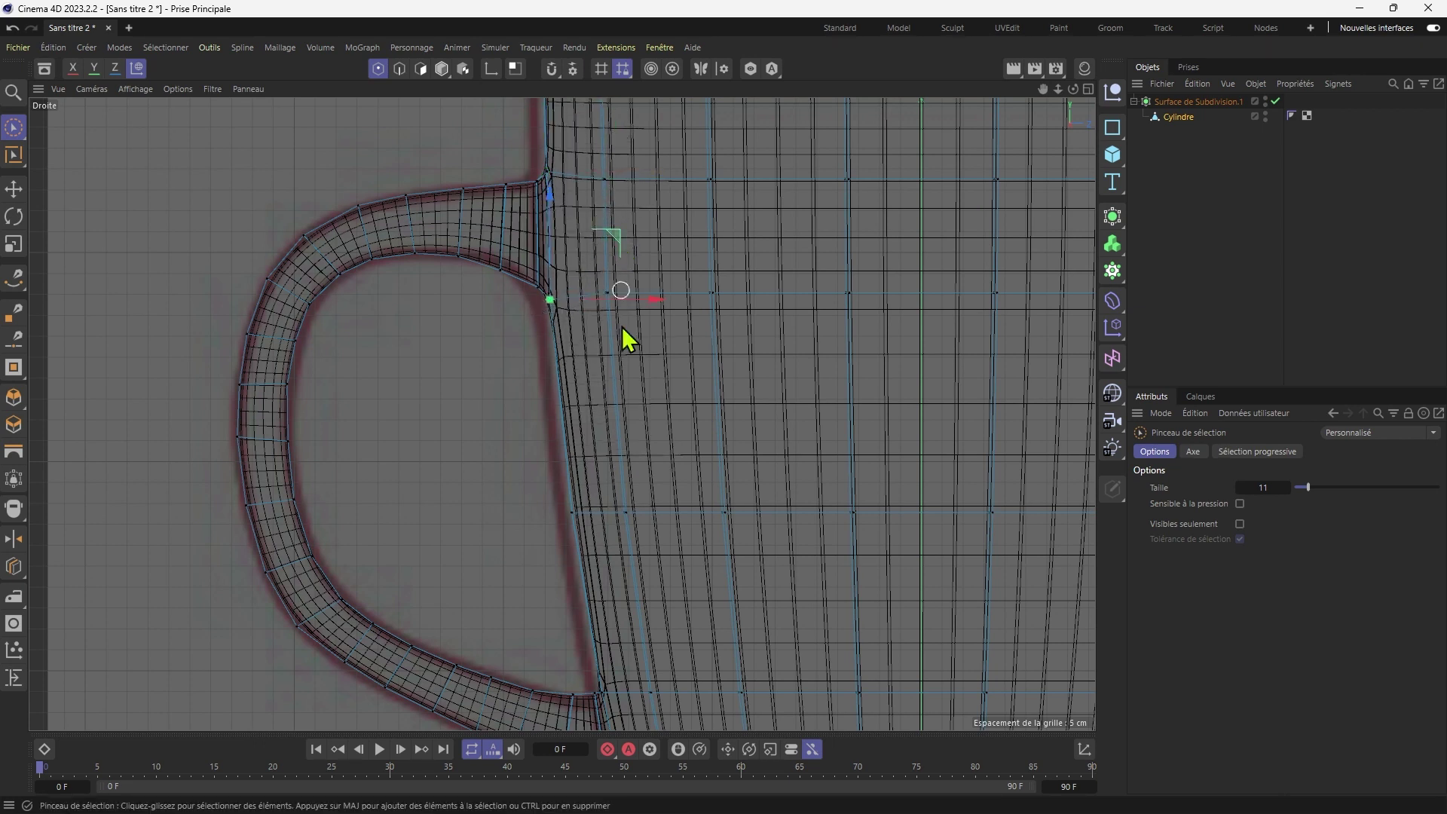
Select the row of points across the body at mid-handle height, scale it outward slightly to meet the blueprint, and deselect the object.
{"action": "middle_click_drag", "start_coordinate": [593, 560], "coordinate": [535, 386], "text": "alt"}
{"action": "middle_click_drag", "start_coordinate": [551, 303], "coordinate": [504, 396], "text": "alt"}
{"action": "scroll", "coordinate": [503, 396], "scroll_direction": "down", "scroll_amount": 3}
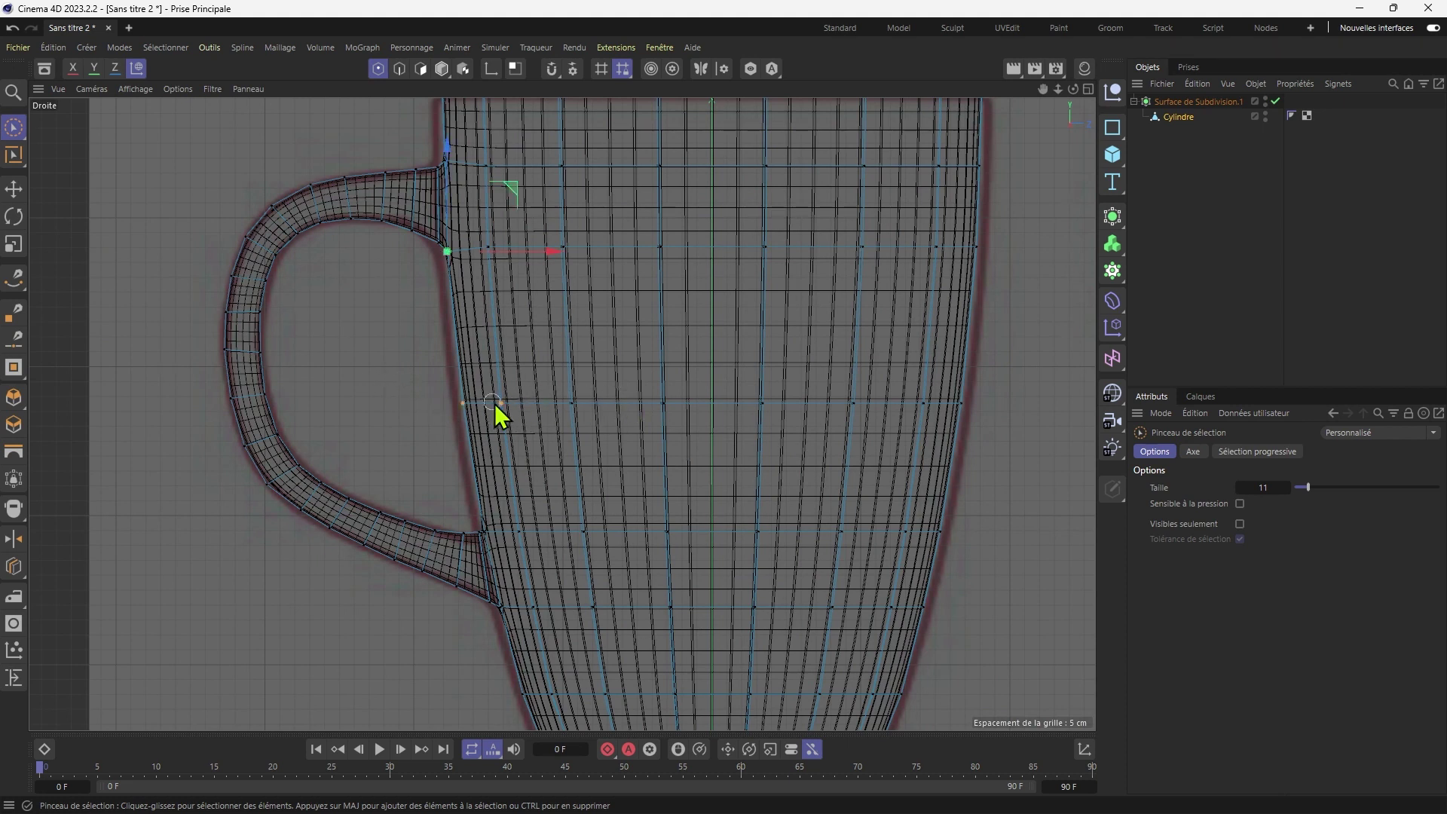
{"action": "mouse_move", "coordinate": [496, 408]}
{"action": "left_mouse_down"}
{"action": "mouse_move", "coordinate": [962, 414]}
{"action": "mouse_move", "coordinate": [974, 446]}
{"action": "left_mouse_up"}
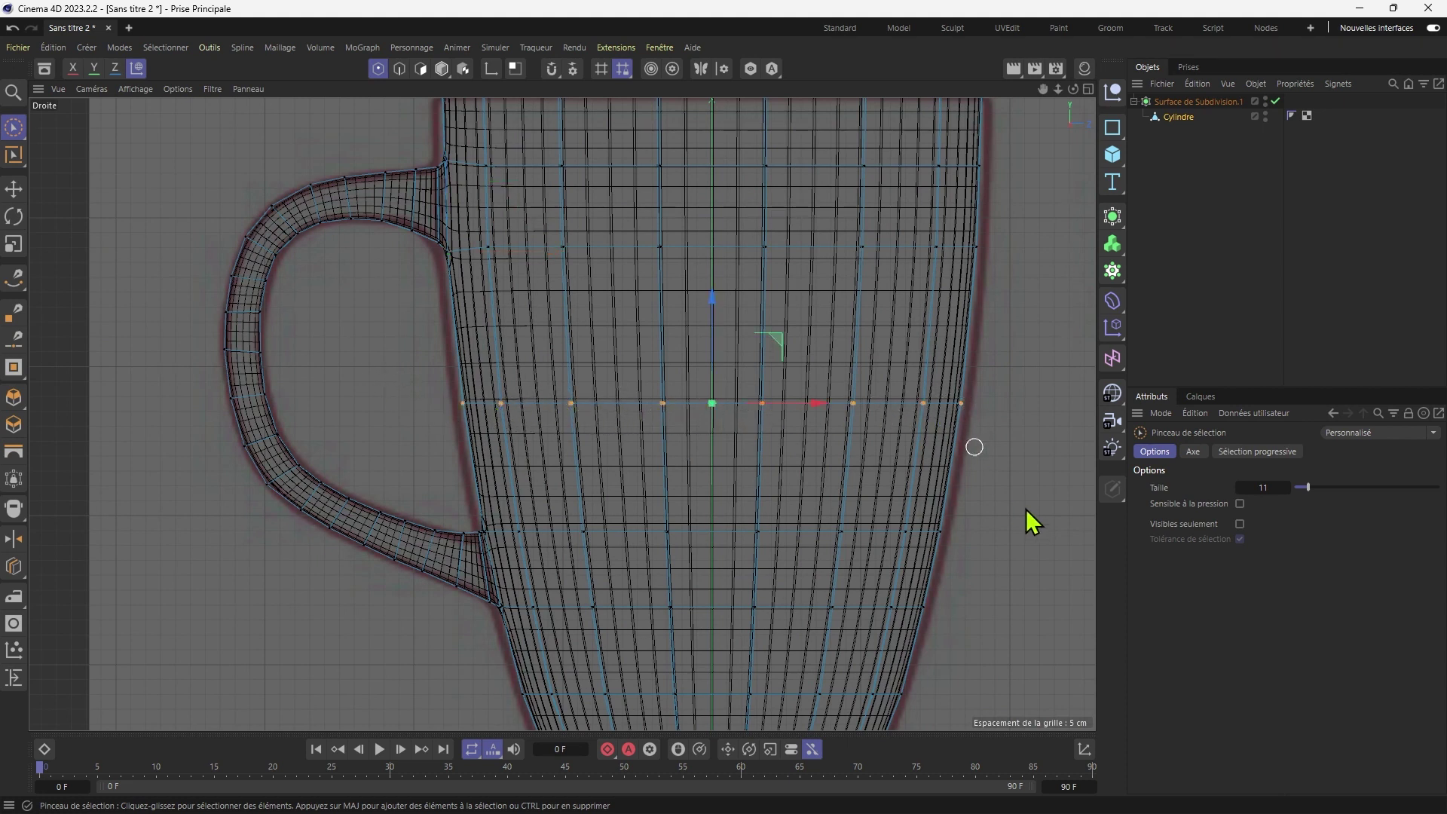
{"action": "key", "text": "t"}
{"action": "left_click_drag", "start_coordinate": [970, 506], "coordinate": [997, 509]}
{"action": "left_click", "coordinate": [1152, 262]}
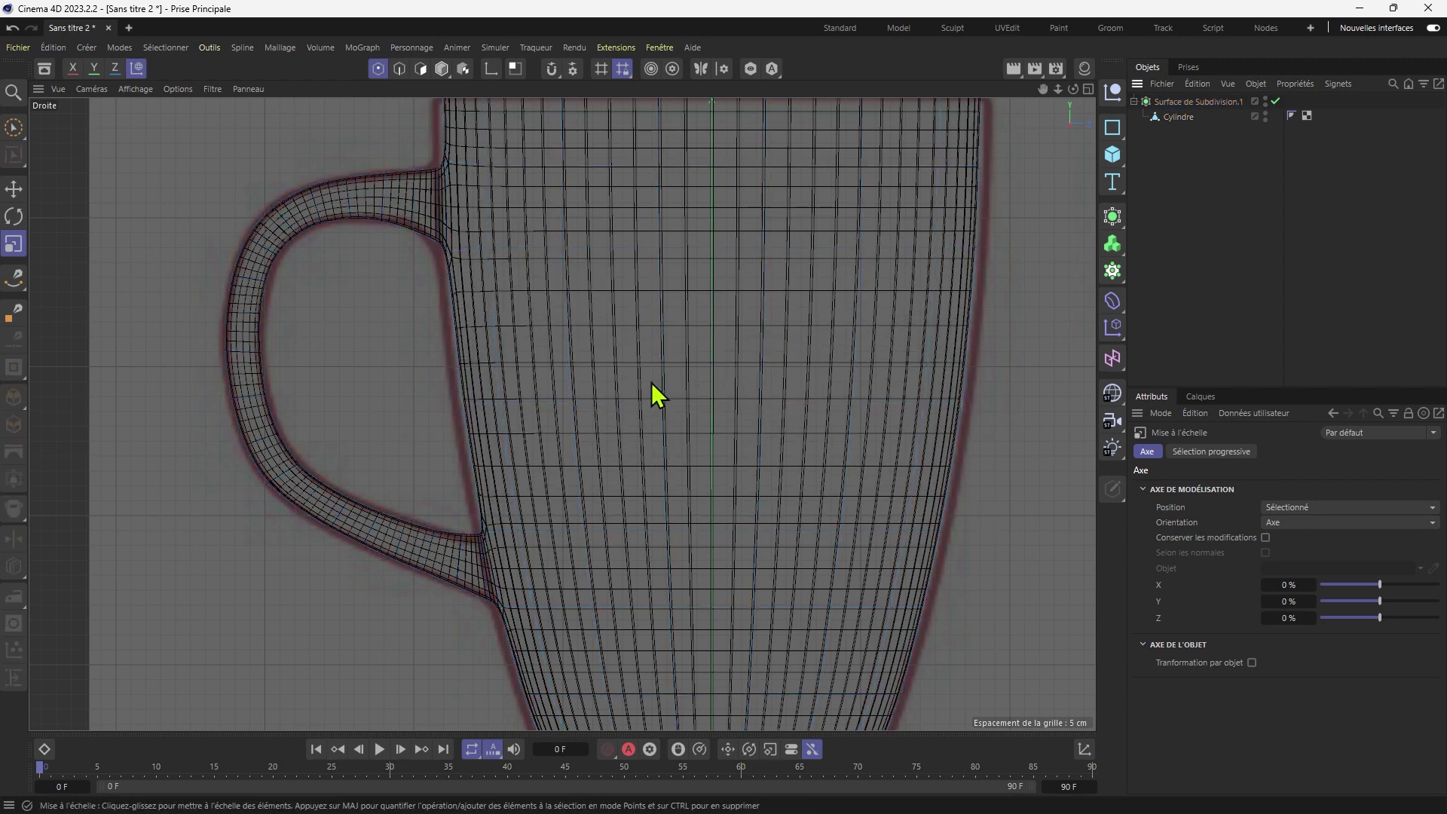
In the perspective view, select the mug's rim edge loop and extrude it inward by scaling to form the wall thickness.
{"action": "middle_click", "coordinate": [651, 382]}
{"action": "middle_click", "coordinate": [258, 307]}
{"action": "left_click_drag", "start_coordinate": [454, 368], "coordinate": [694, 429], "text": "alt"}
{"action": "scroll", "coordinate": [682, 276], "scroll_direction": "up", "scroll_amount": 3}
{"action": "scroll", "coordinate": [683, 279], "scroll_direction": "down", "scroll_amount": 2}
{"action": "left_click_drag", "start_coordinate": [668, 317], "coordinate": [688, 458], "text": "alt"}
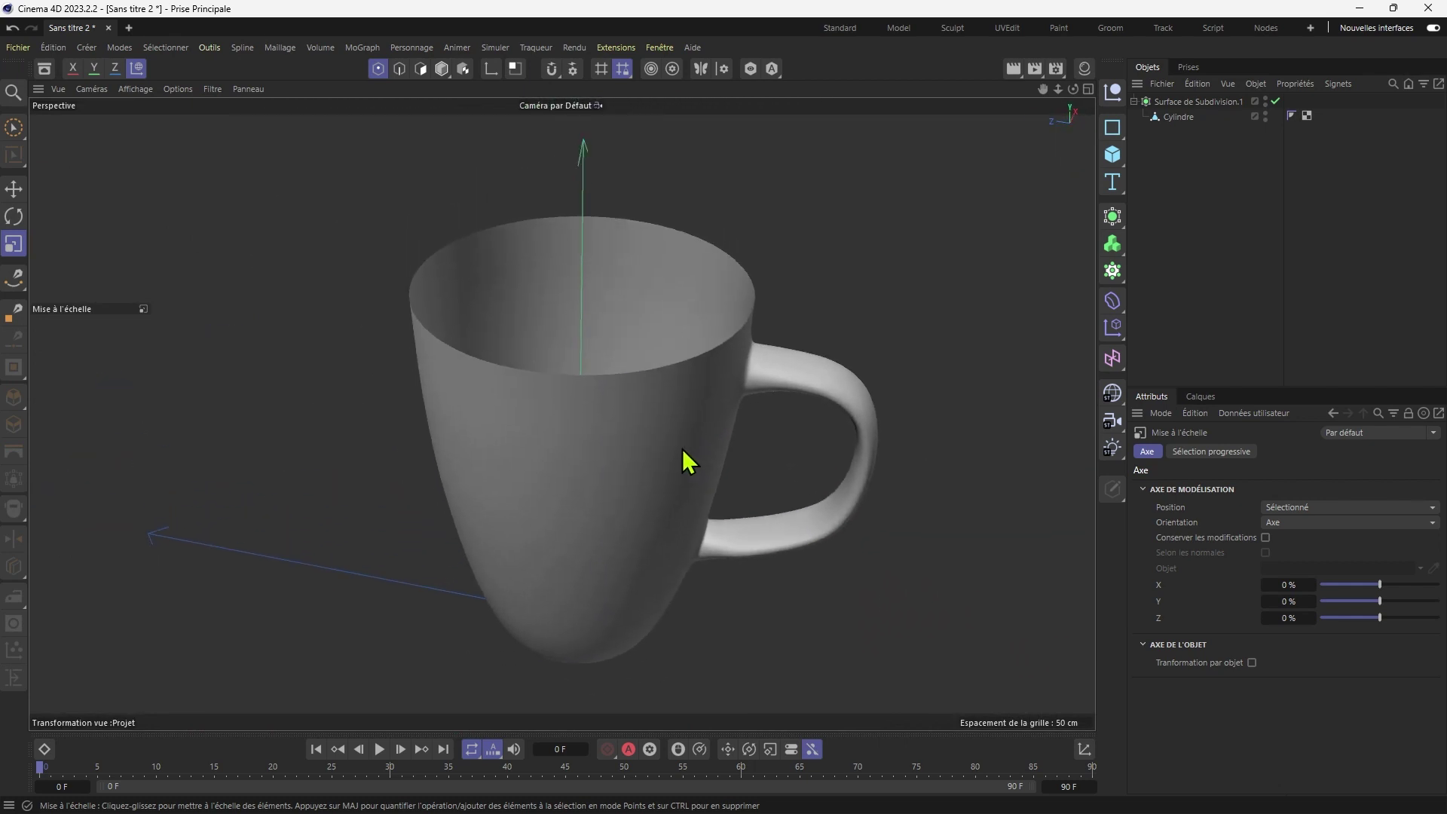
{"action": "left_click", "coordinate": [1181, 118]}
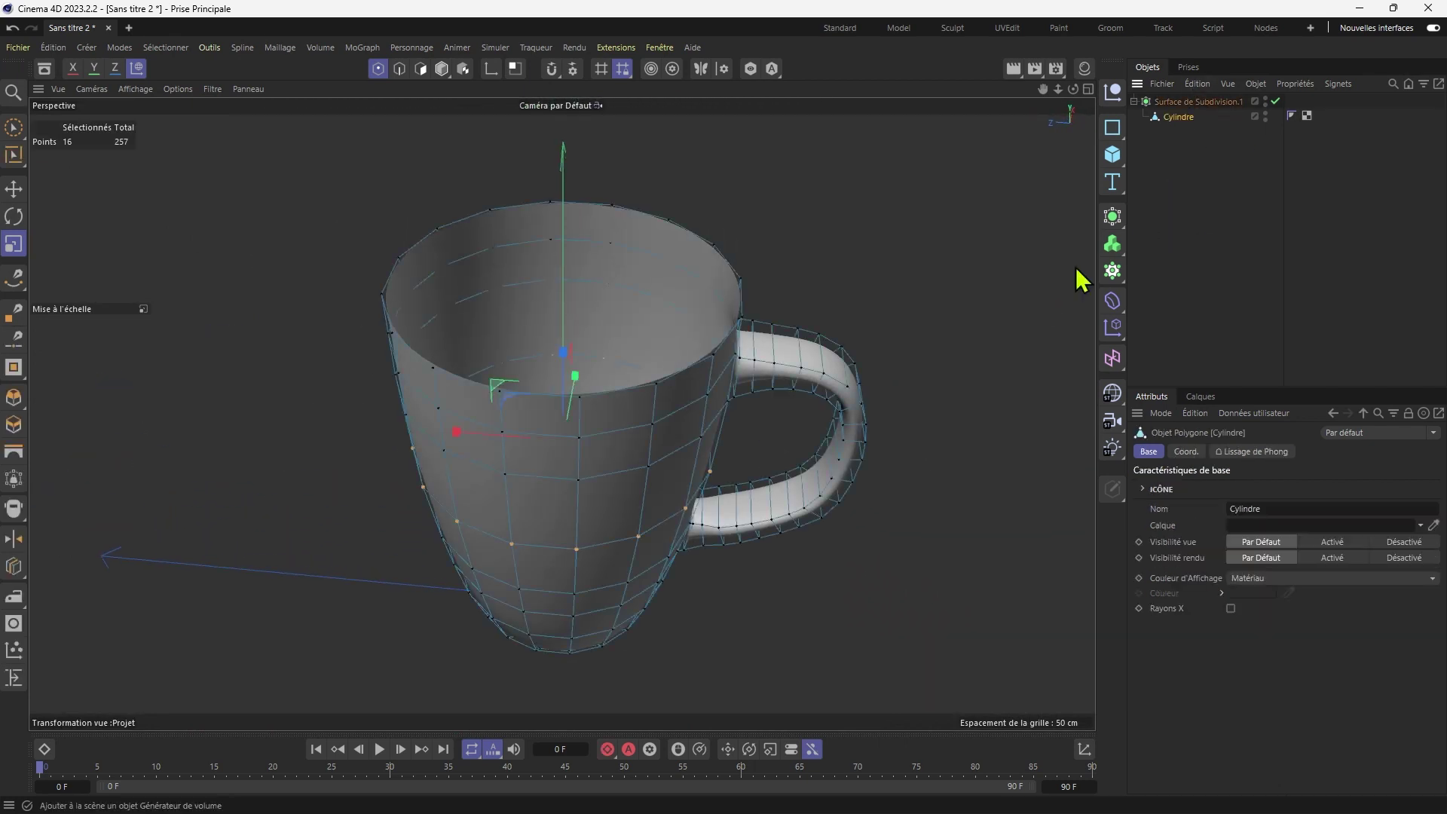
{"action": "left_click", "coordinate": [399, 69]}
{"action": "left_click", "coordinate": [13, 156]}
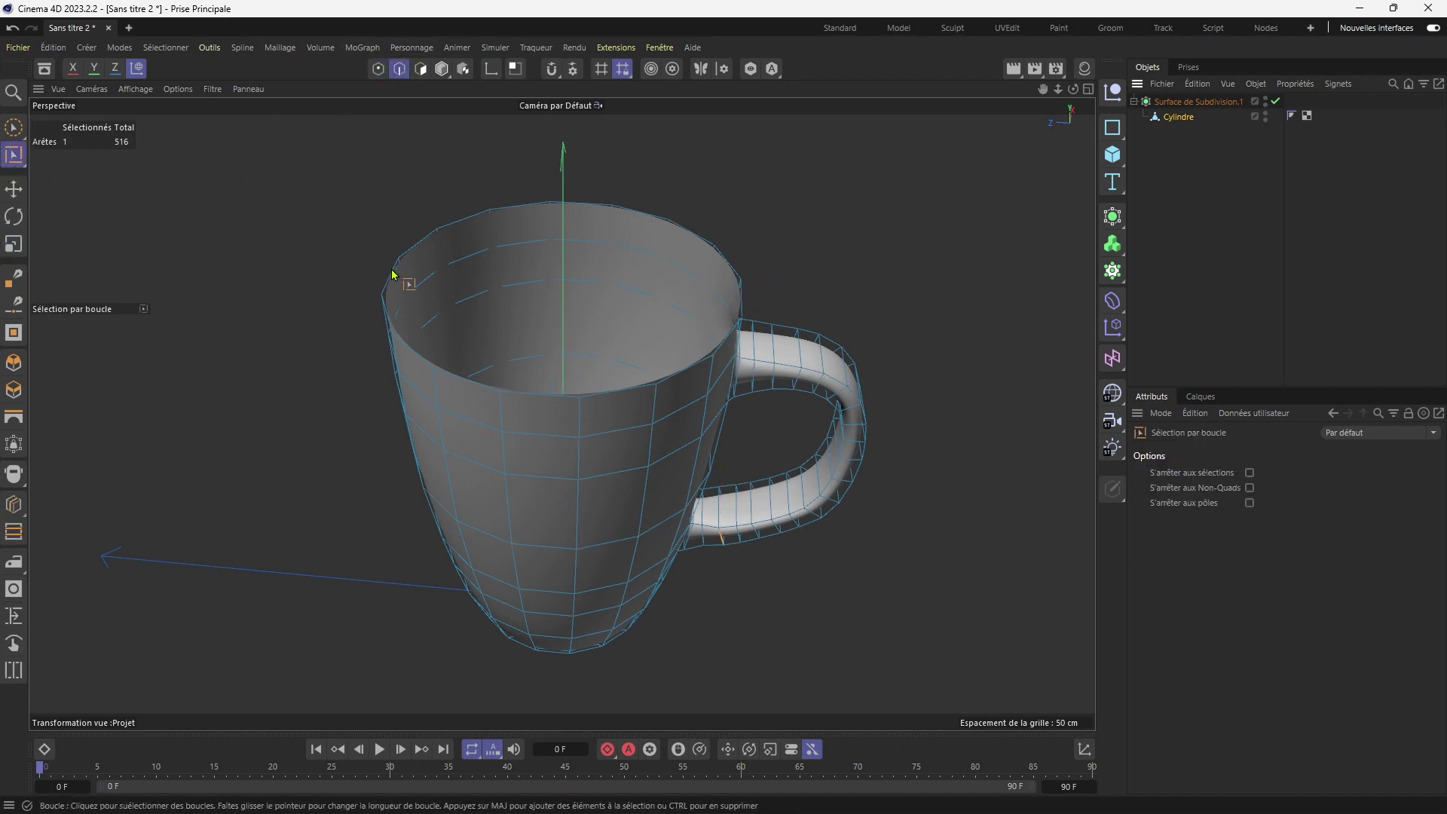
{"action": "left_click", "coordinate": [392, 276]}
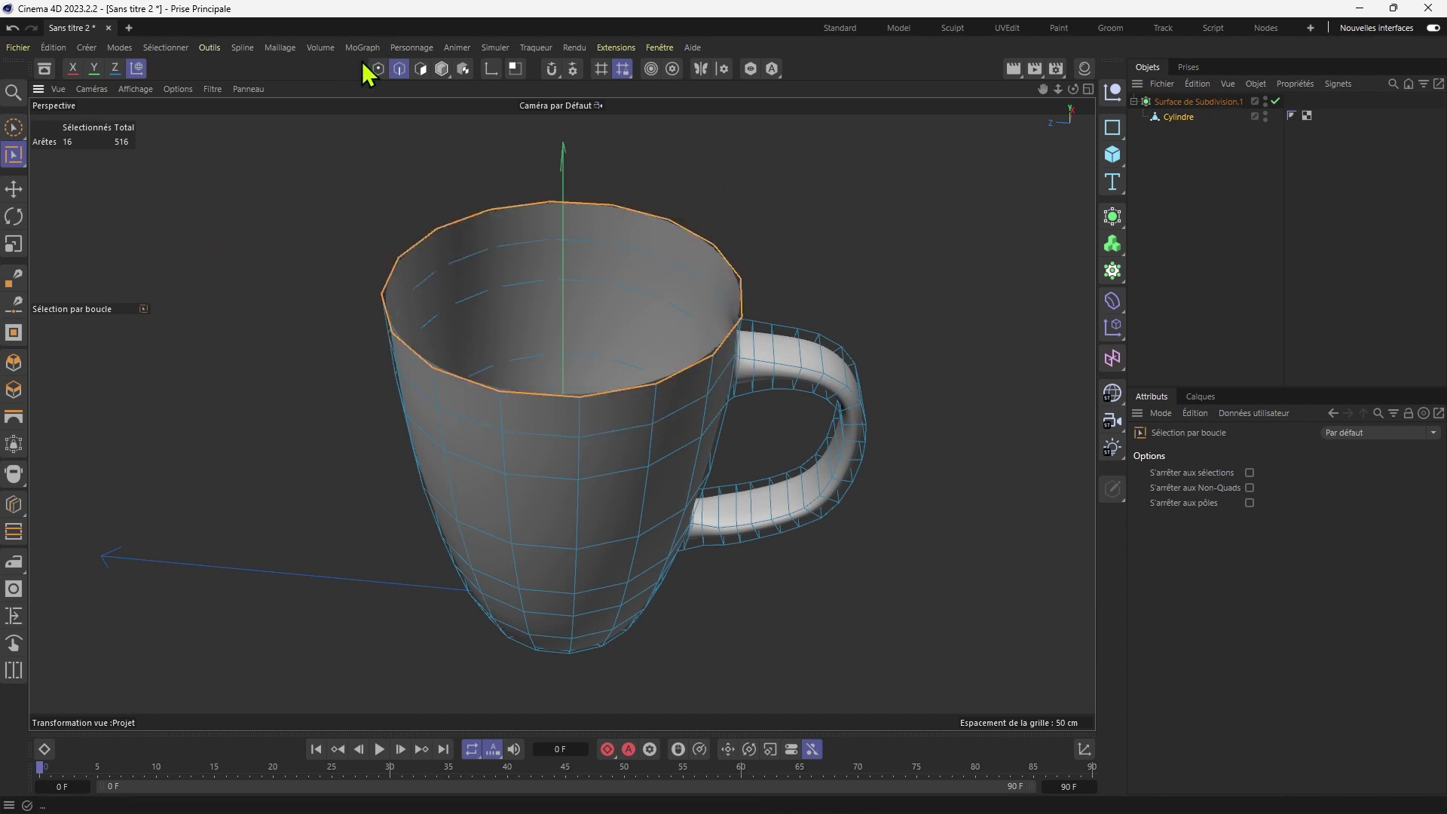
{"action": "left_click", "coordinate": [13, 245]}
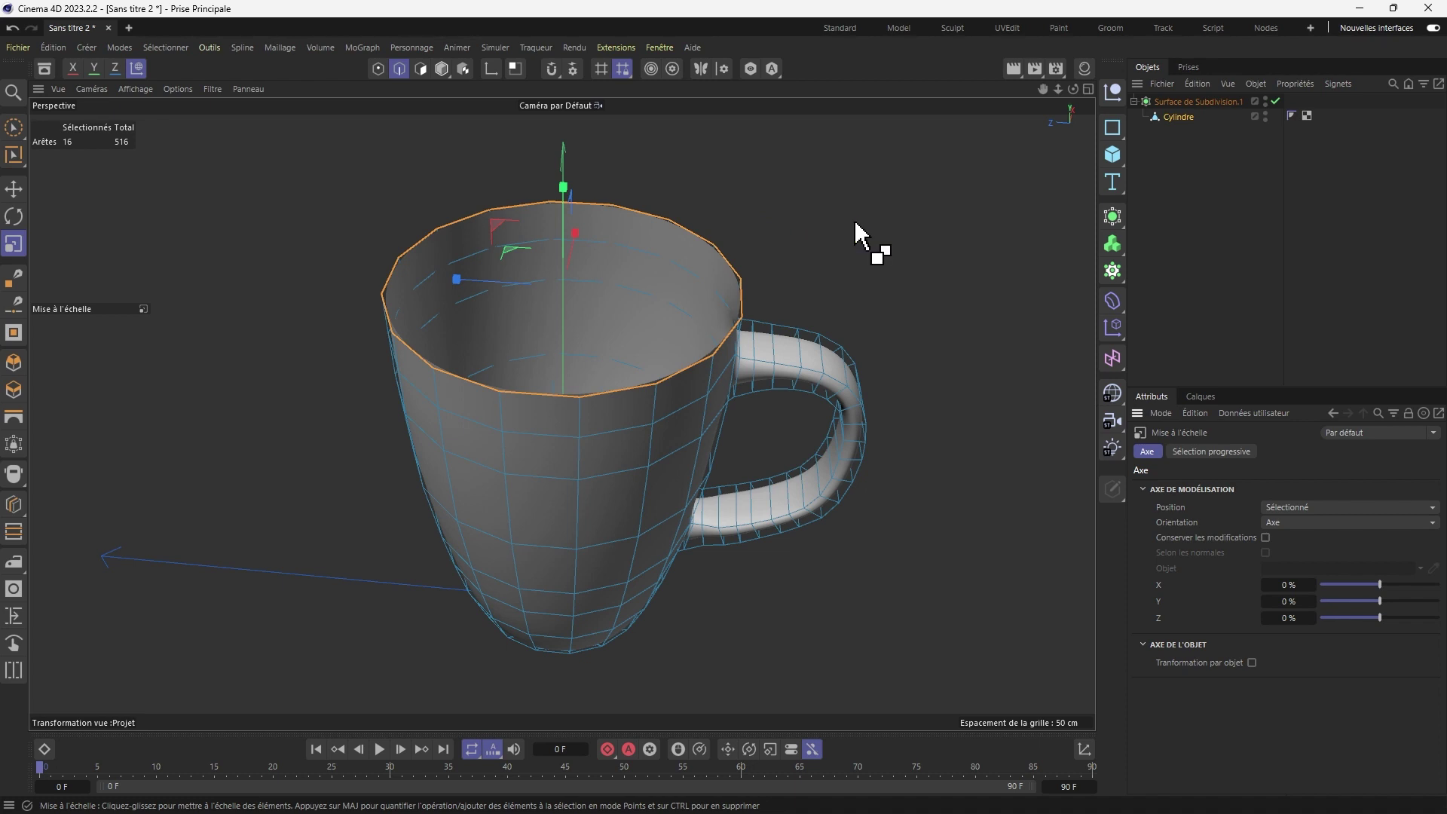
{"action": "left_click_drag", "start_coordinate": [895, 239], "coordinate": [830, 234], "text": "ctrl"}
In the right view, extrude the inner rim loop down to about mid-height of the mug and scale it to about 94%.
{"action": "key", "text": "F3"}
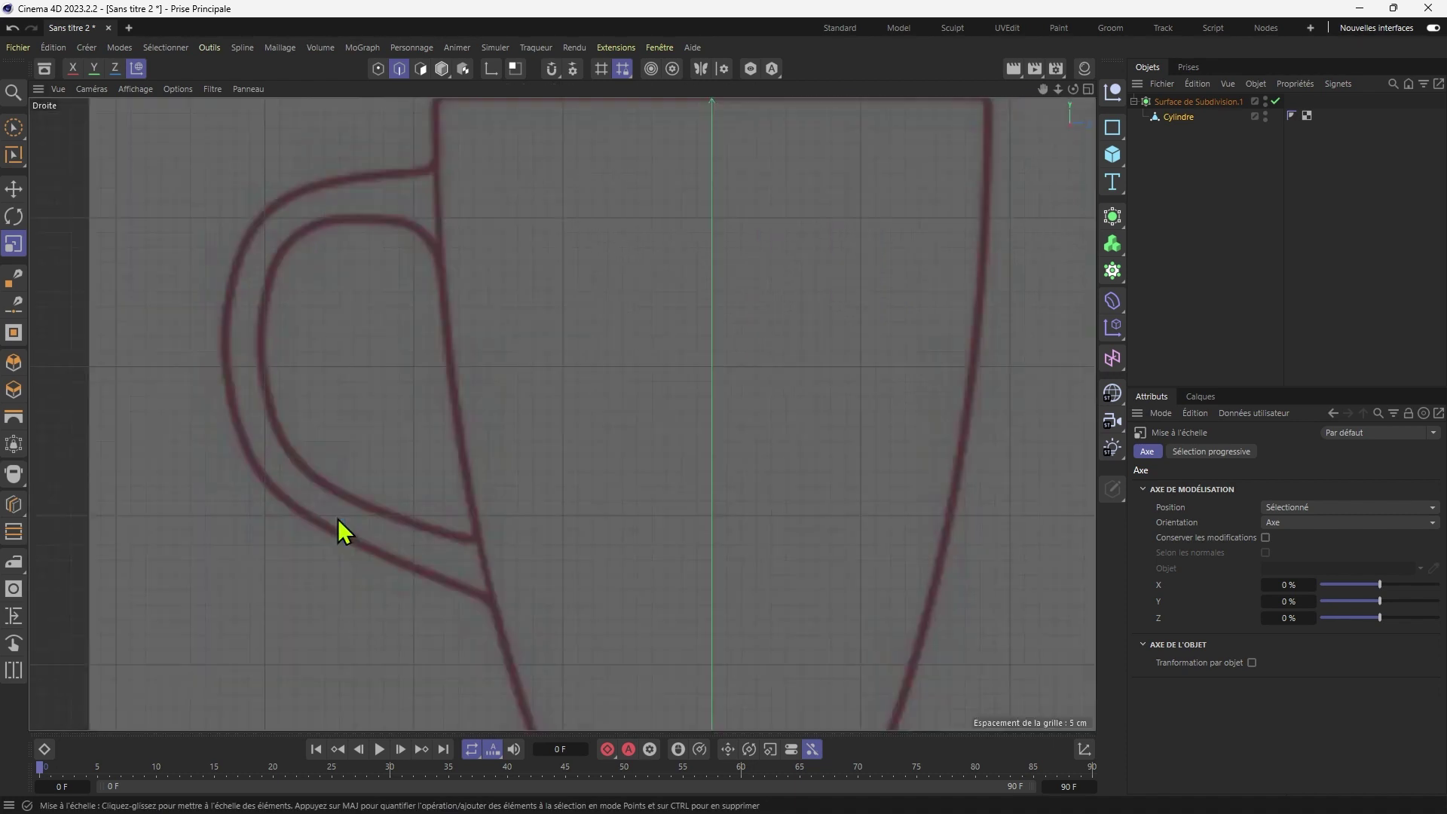
{"action": "scroll", "coordinate": [646, 475], "scroll_direction": "down", "scroll_amount": 5}
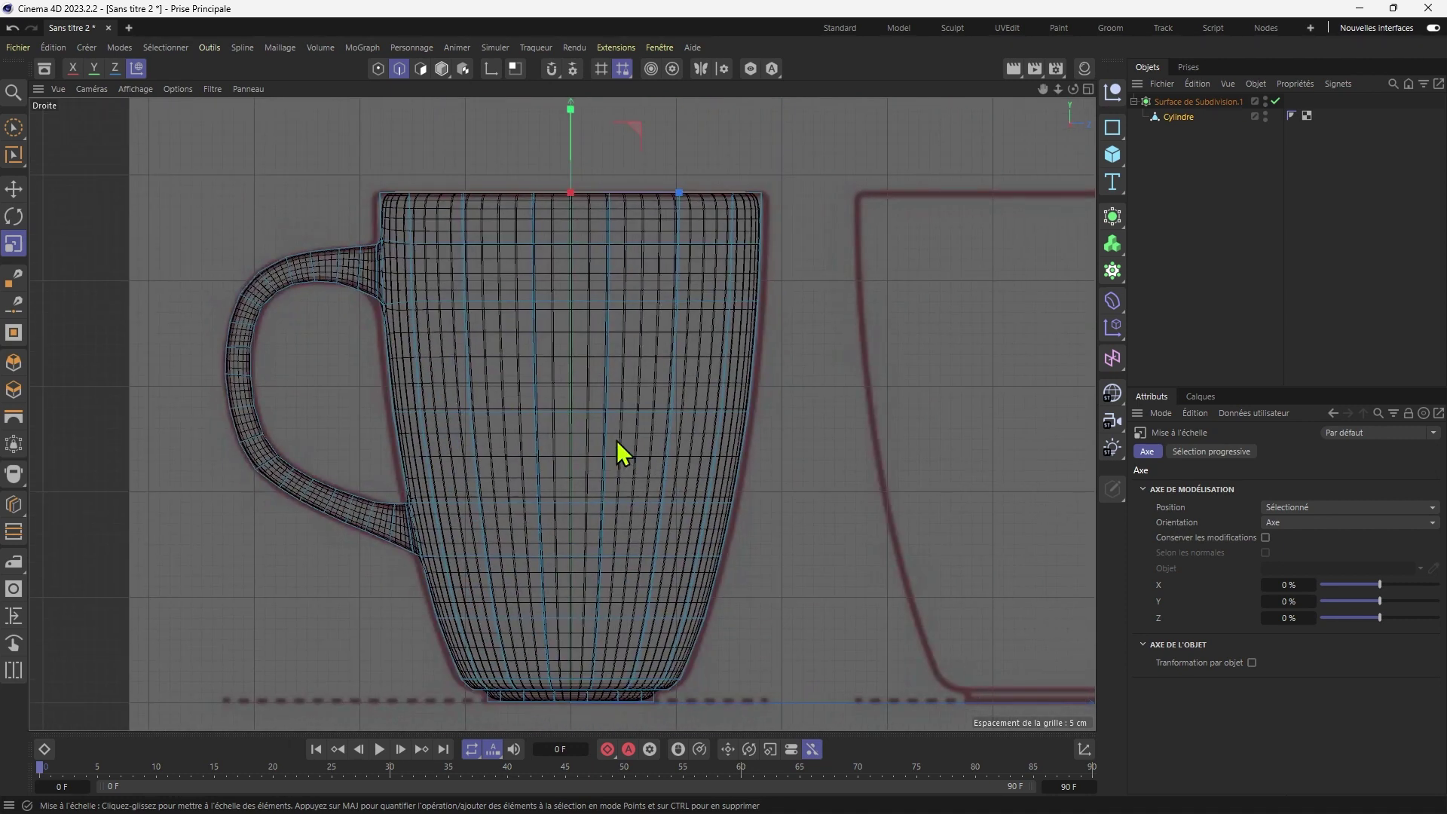
{"action": "key", "text": "e"}
{"action": "left_click_drag", "start_coordinate": [570, 121], "coordinate": [586, 331]}
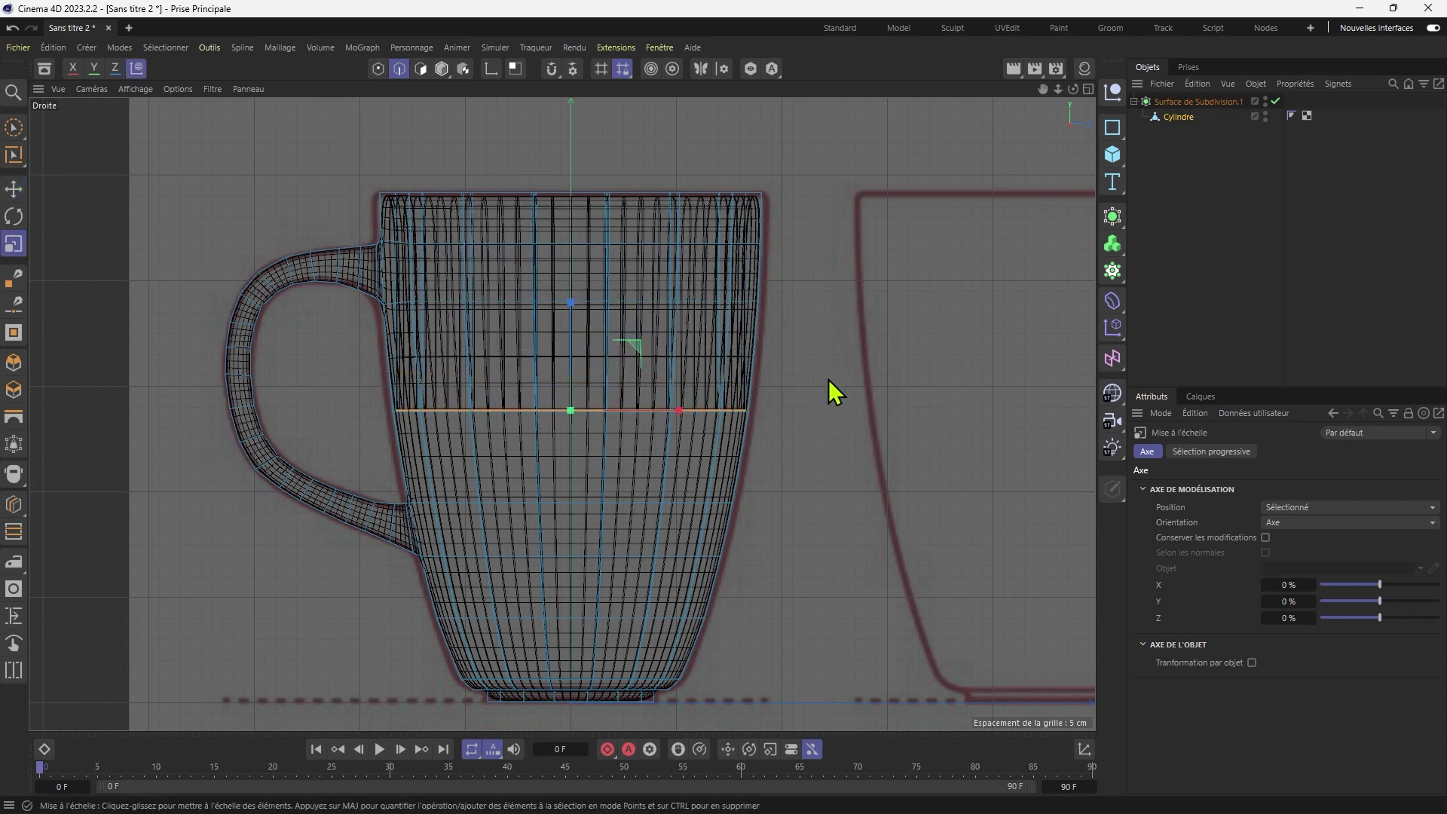
{"action": "key", "text": "t"}
{"action": "left_click_drag", "start_coordinate": [817, 382], "coordinate": [795, 389]}
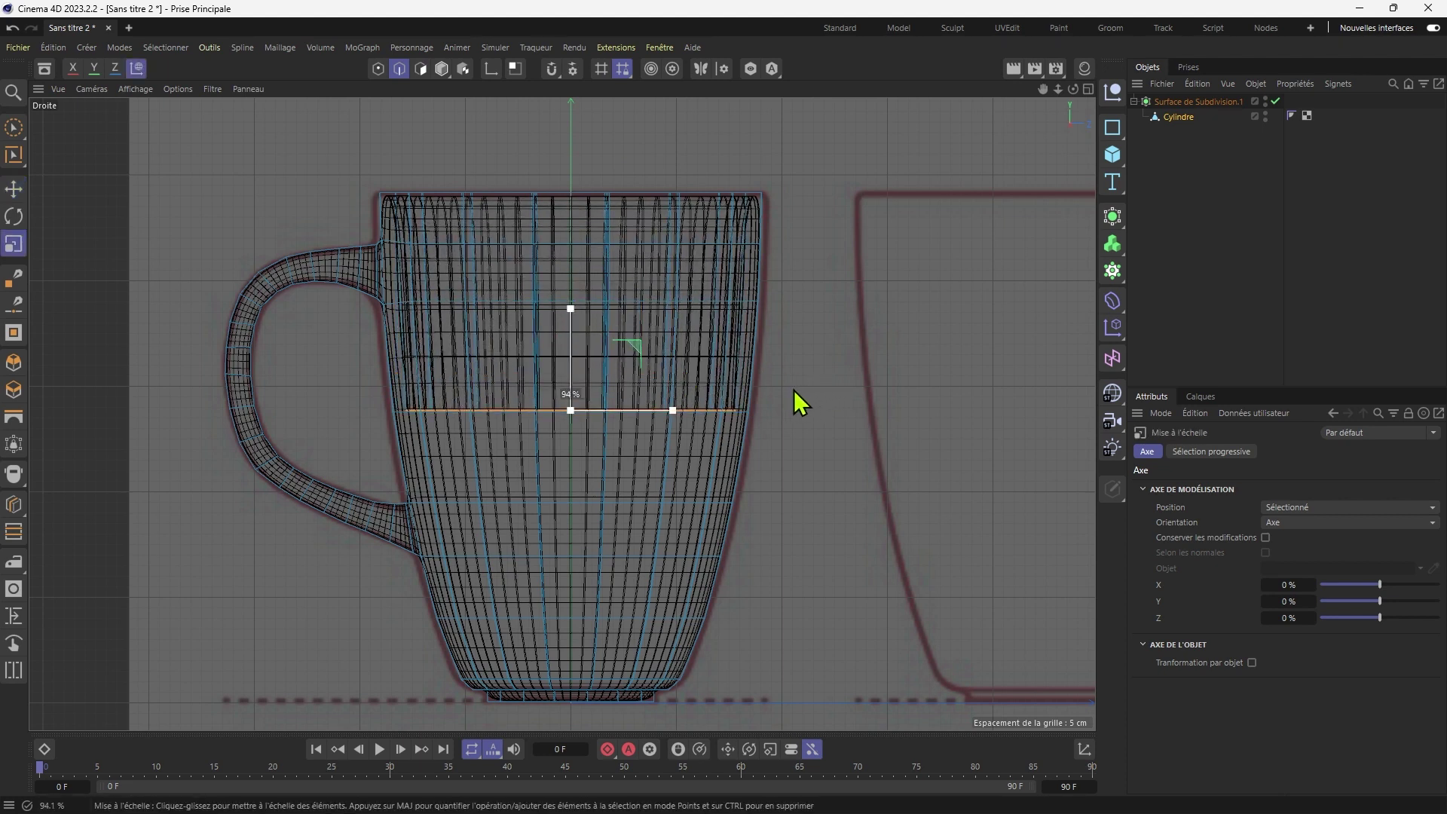
Extrude the inner loop down about 81 cm to just below the lower handle joint and scale it inside the outer wall.
{"action": "key", "text": "e"}
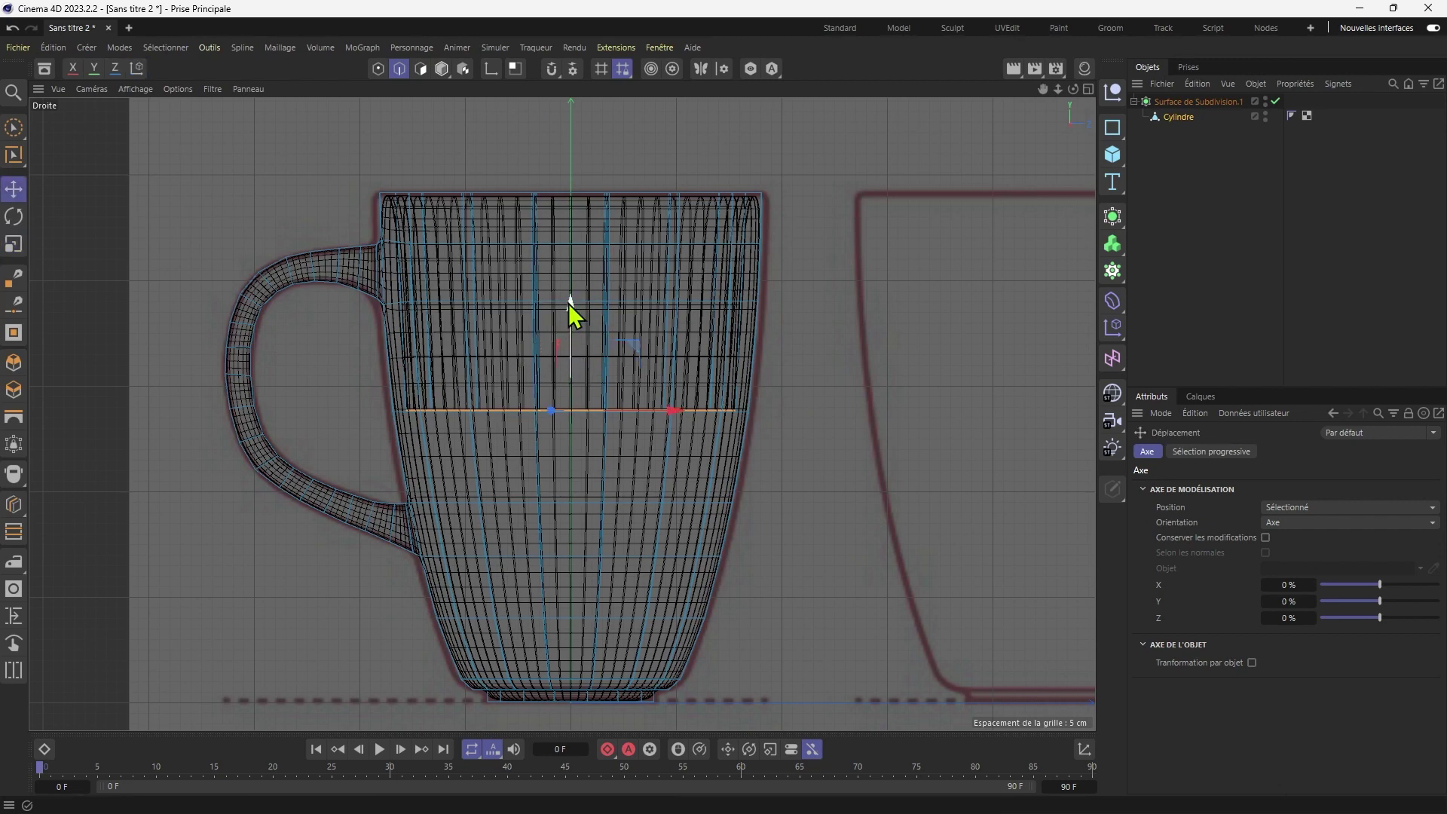
{"action": "left_click_drag", "start_coordinate": [571, 305], "coordinate": [582, 485]}
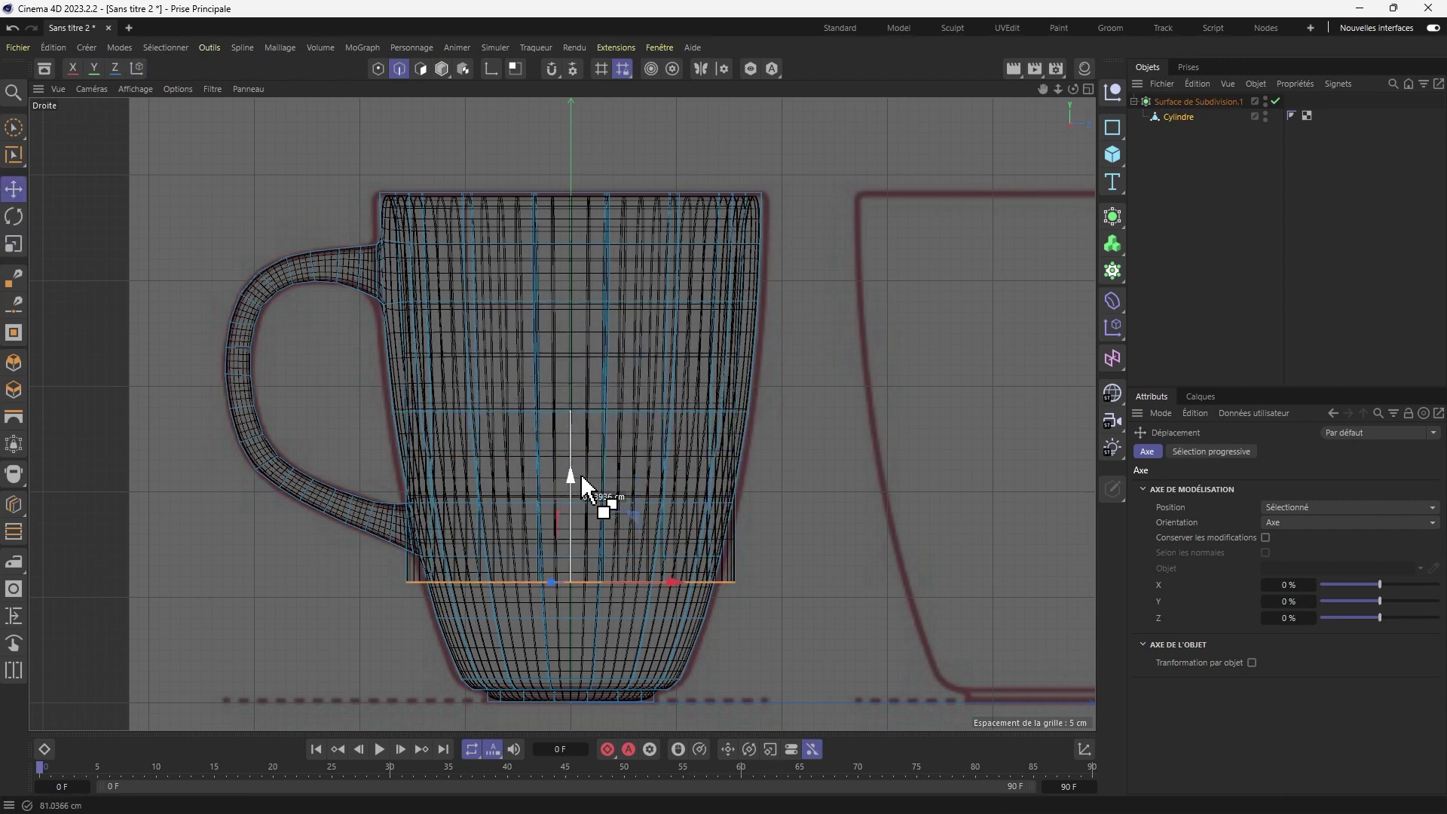
{"action": "key", "text": "t"}
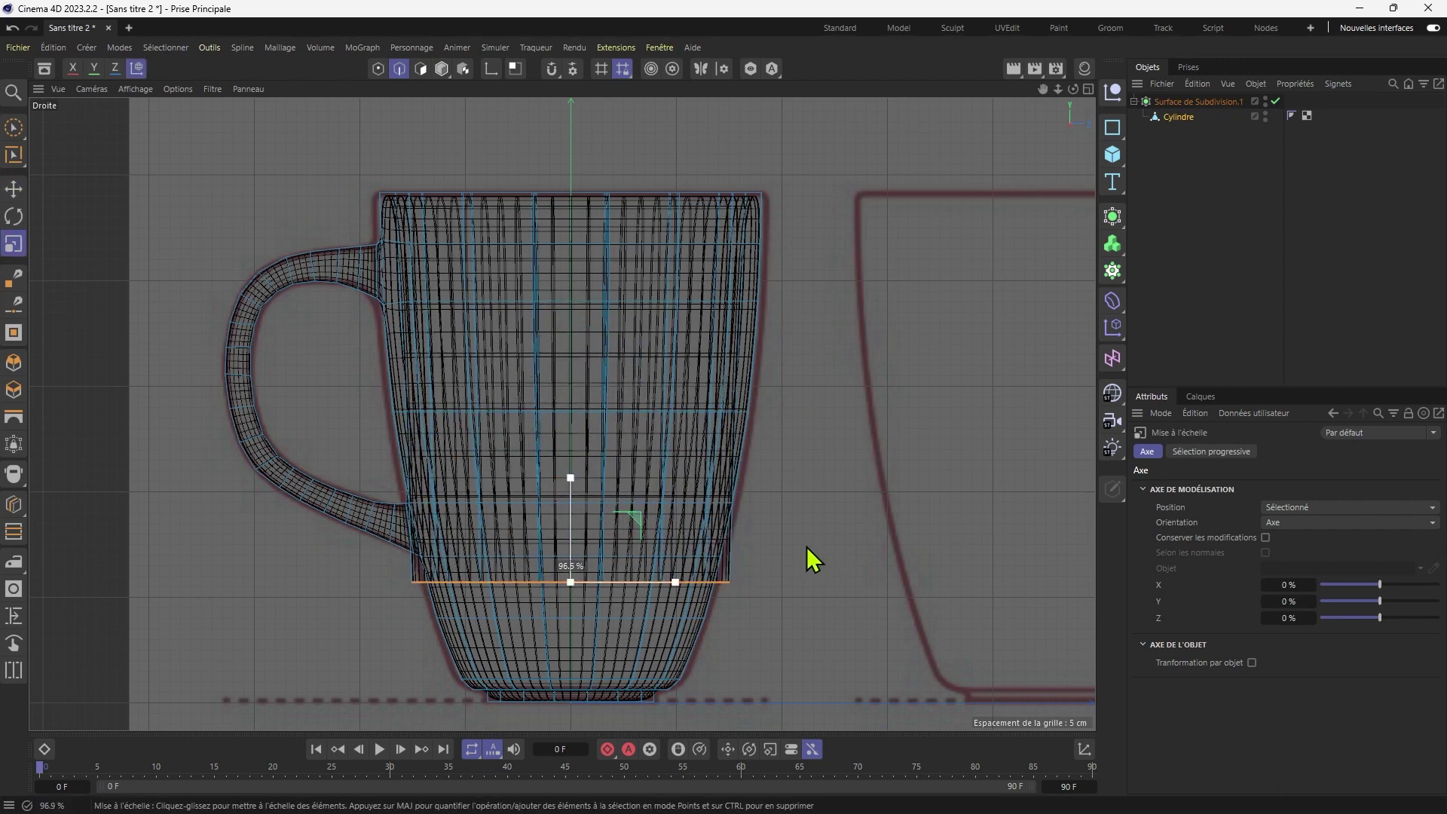
{"action": "left_click_drag", "start_coordinate": [806, 546], "coordinate": [711, 567]}
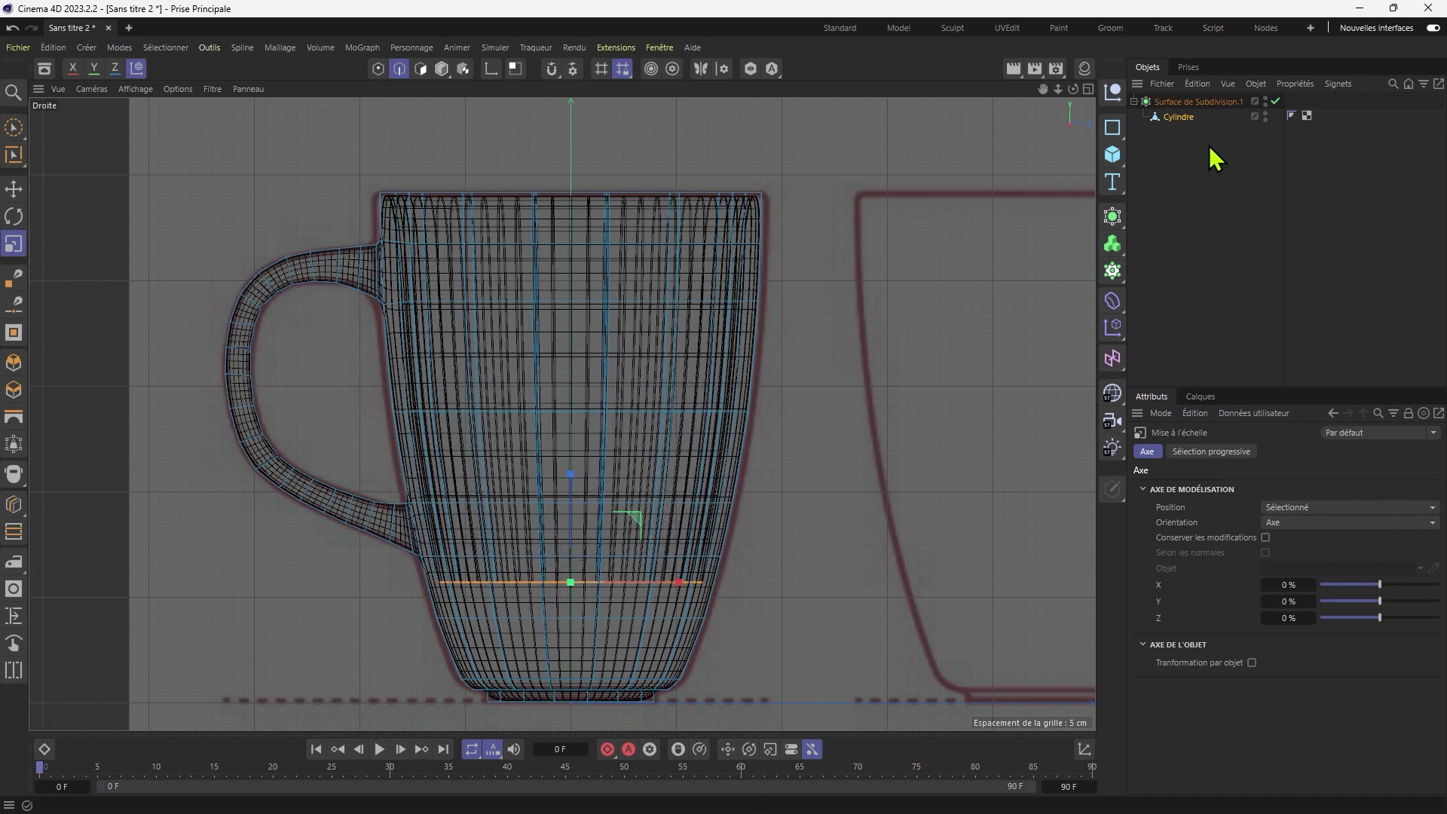
Disable the subdivision surface, extrude the inner loop down to just above the base, and scale it in to fit the mug's narrowing profile.
{"action": "left_click", "coordinate": [1275, 101]}
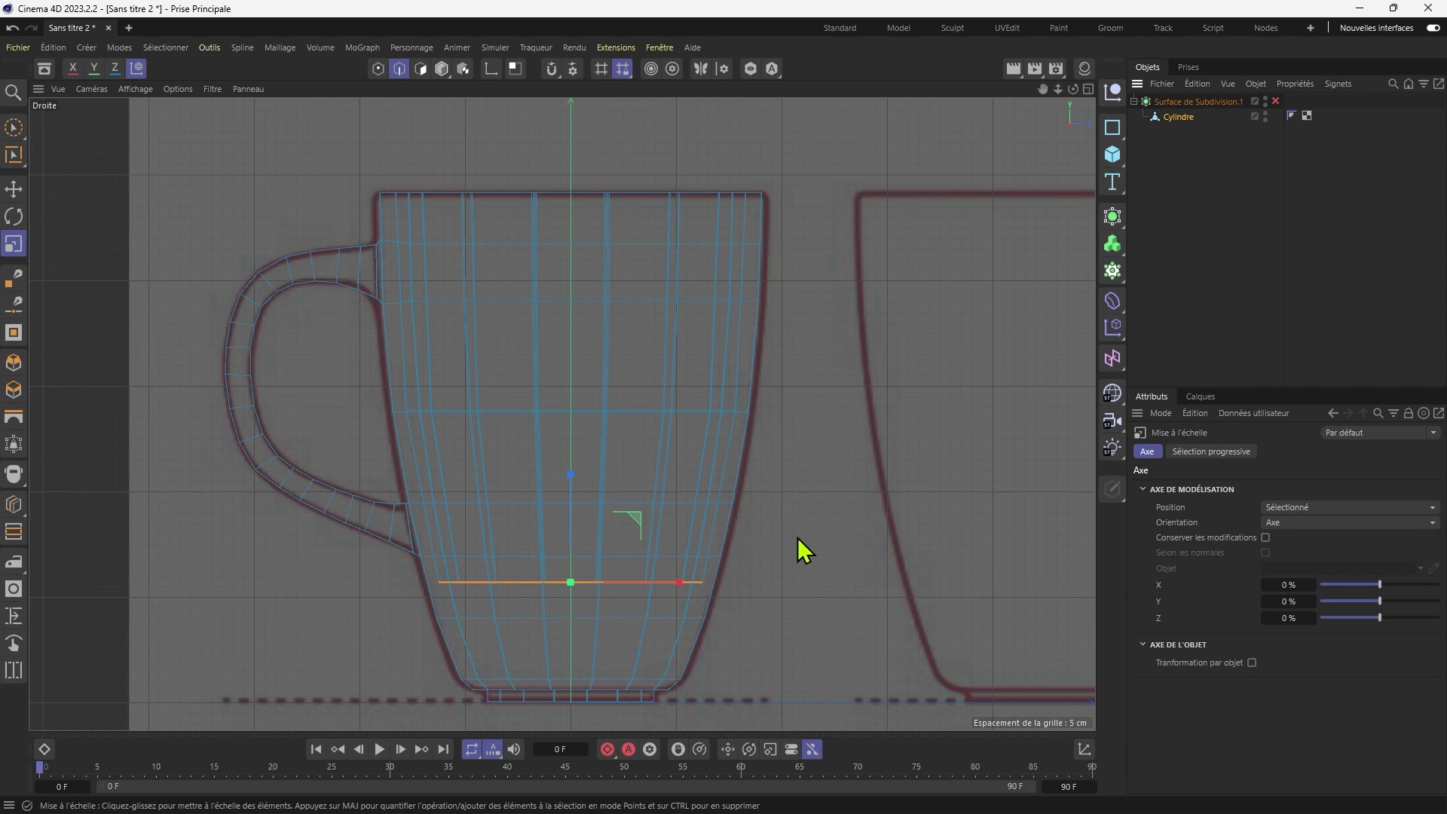
{"action": "key", "text": "e"}
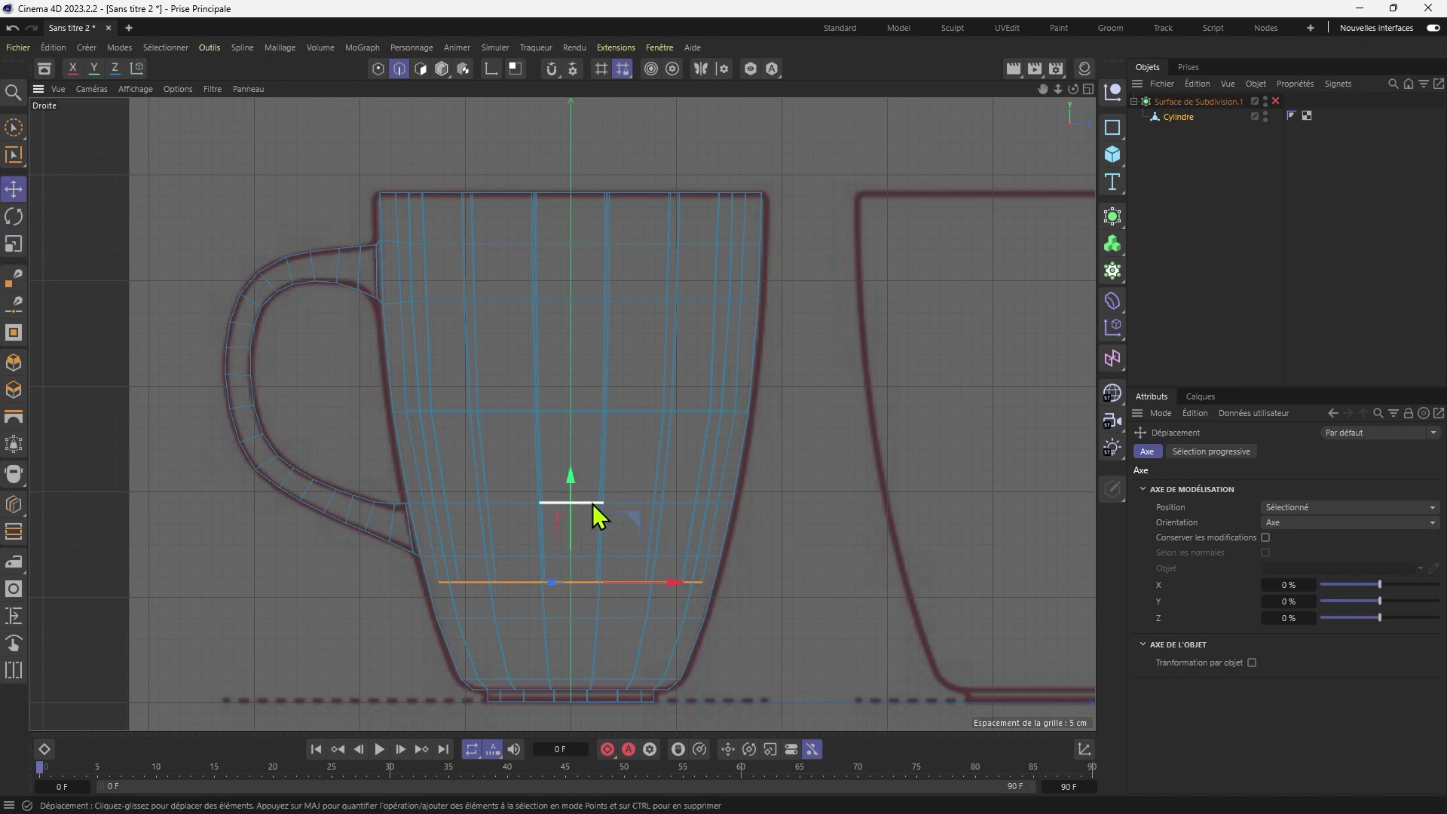
{"action": "left_click_drag", "start_coordinate": [568, 478], "coordinate": [577, 566]}
{"action": "key", "text": "t"}
{"action": "left_click_drag", "start_coordinate": [821, 618], "coordinate": [678, 642]}
In the perspective view, look down into the mug and close the open inner bottom loop with the close polygon hole tool.
{"action": "scroll", "coordinate": [716, 543], "scroll_direction": "down", "scroll_amount": 2}
{"action": "middle_click", "coordinate": [671, 317]}
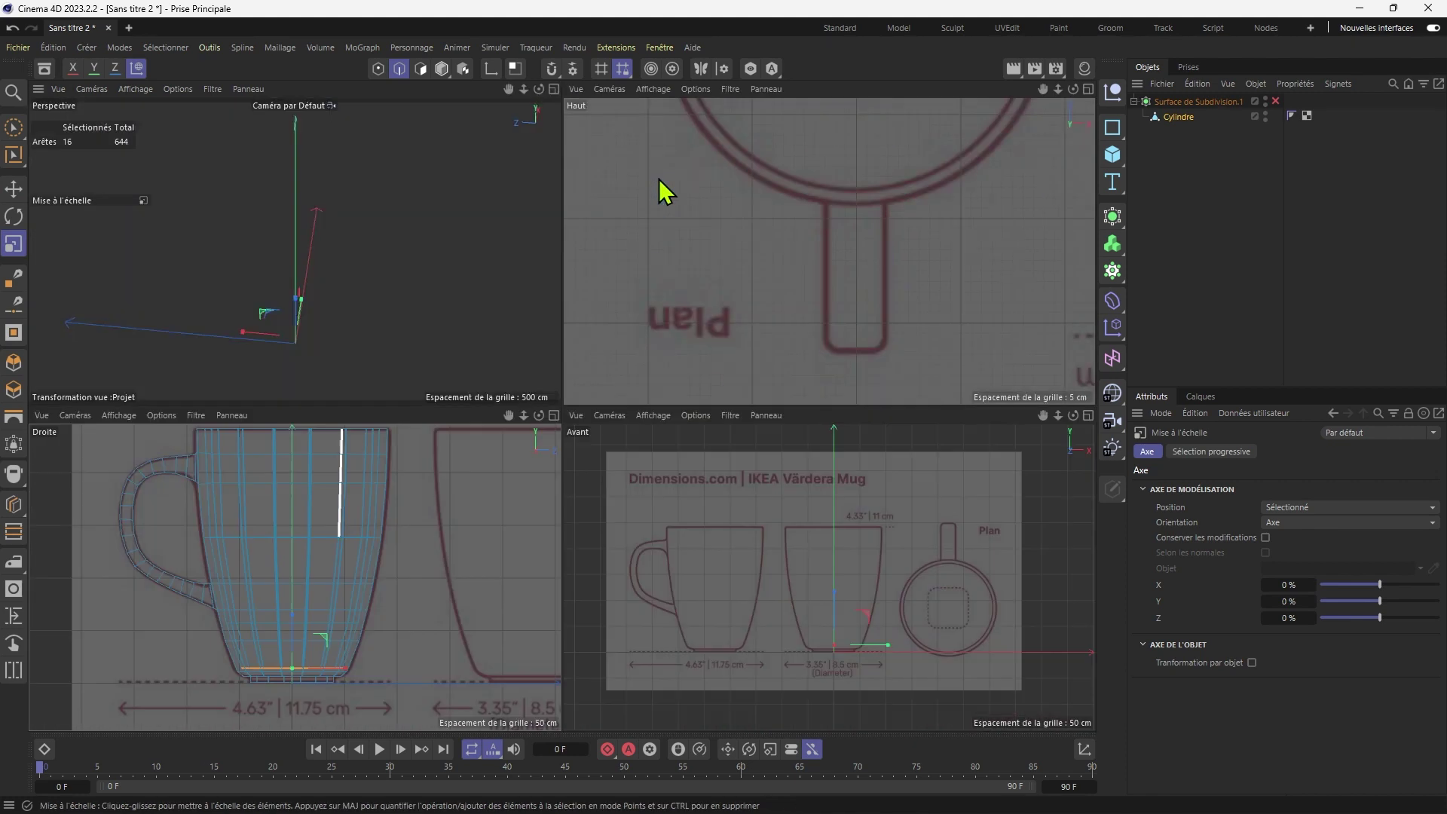
{"action": "middle_click", "coordinate": [416, 201]}
{"action": "left_click_drag", "start_coordinate": [416, 201], "coordinate": [539, 423], "text": "alt"}
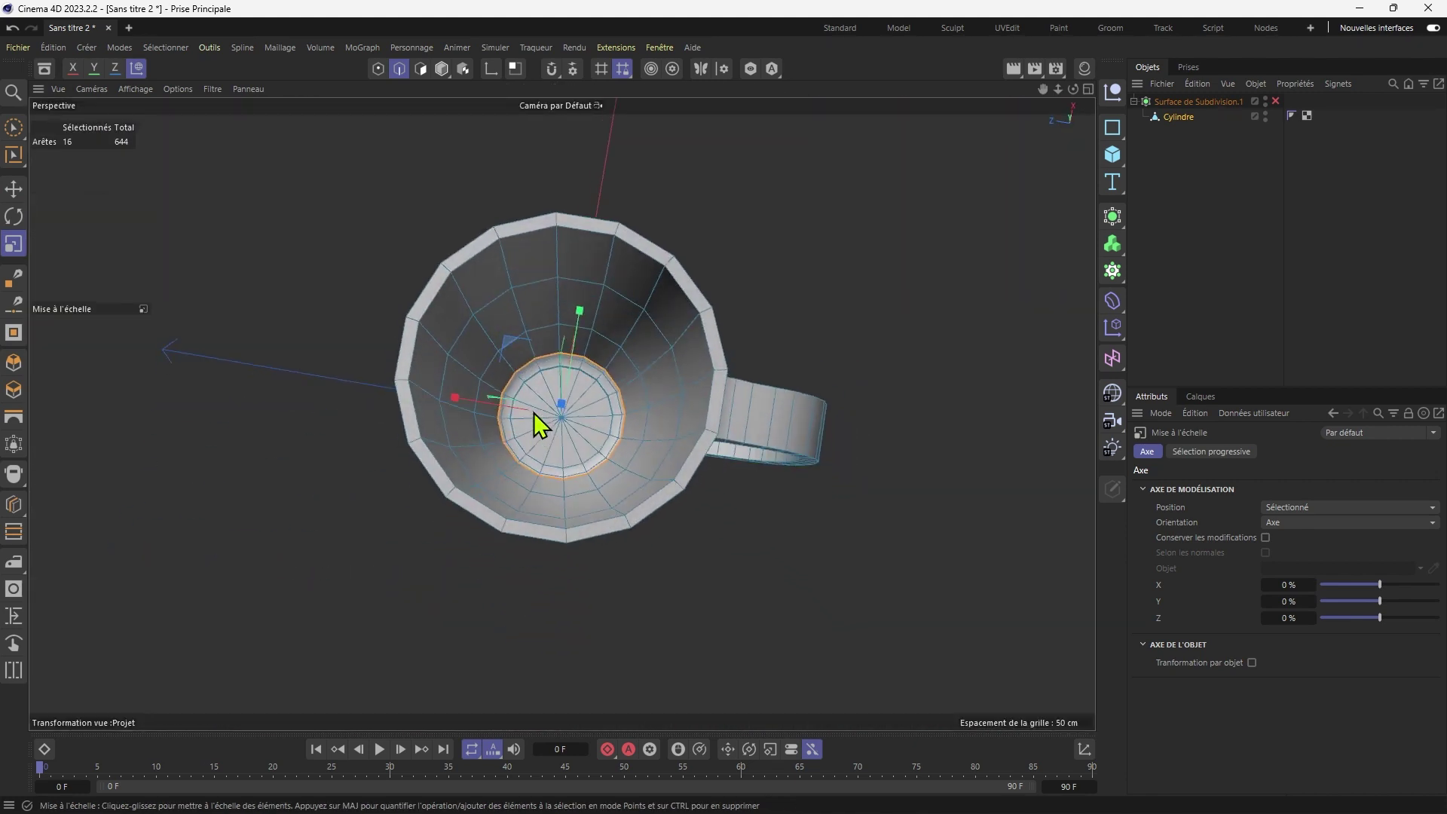
{"action": "left_click", "coordinate": [14, 332]}
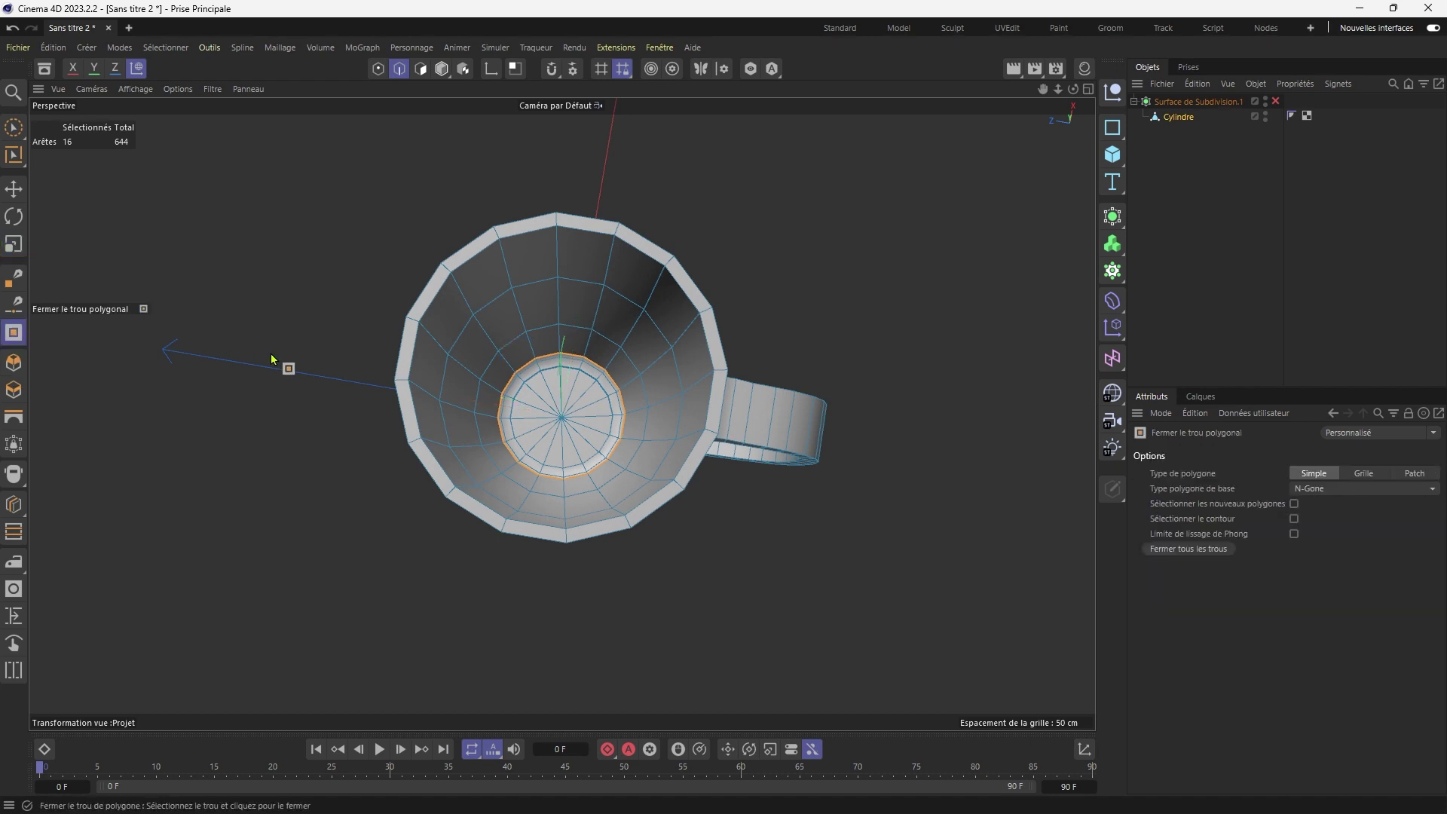
{"action": "left_click", "coordinate": [525, 370]}
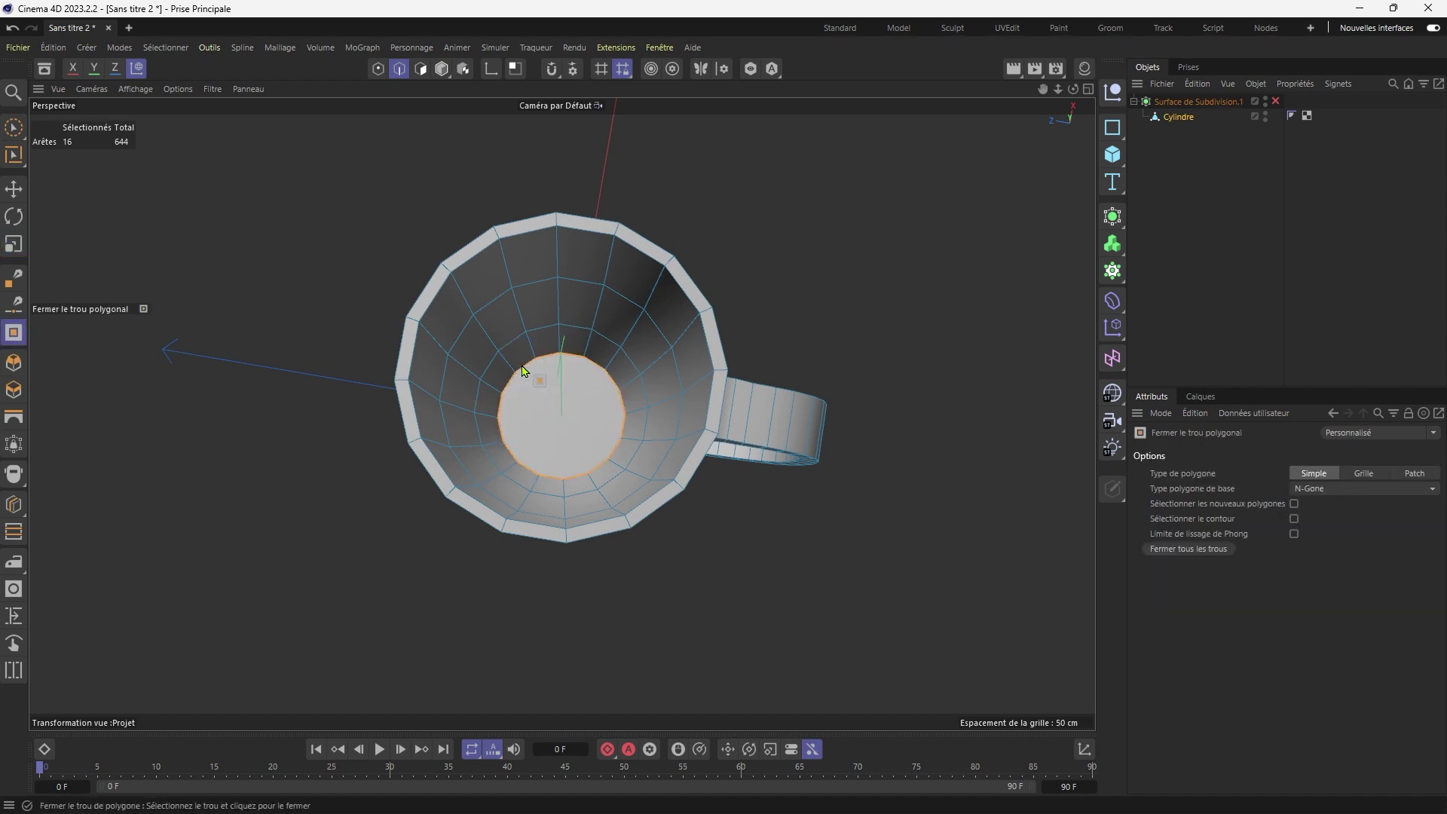
Try the Grille and Patch polygon types on the bottom fill, varying the patch rotation and patch width.
{"action": "left_click", "coordinate": [1355, 472]}
{"action": "left_click", "coordinate": [1405, 473]}
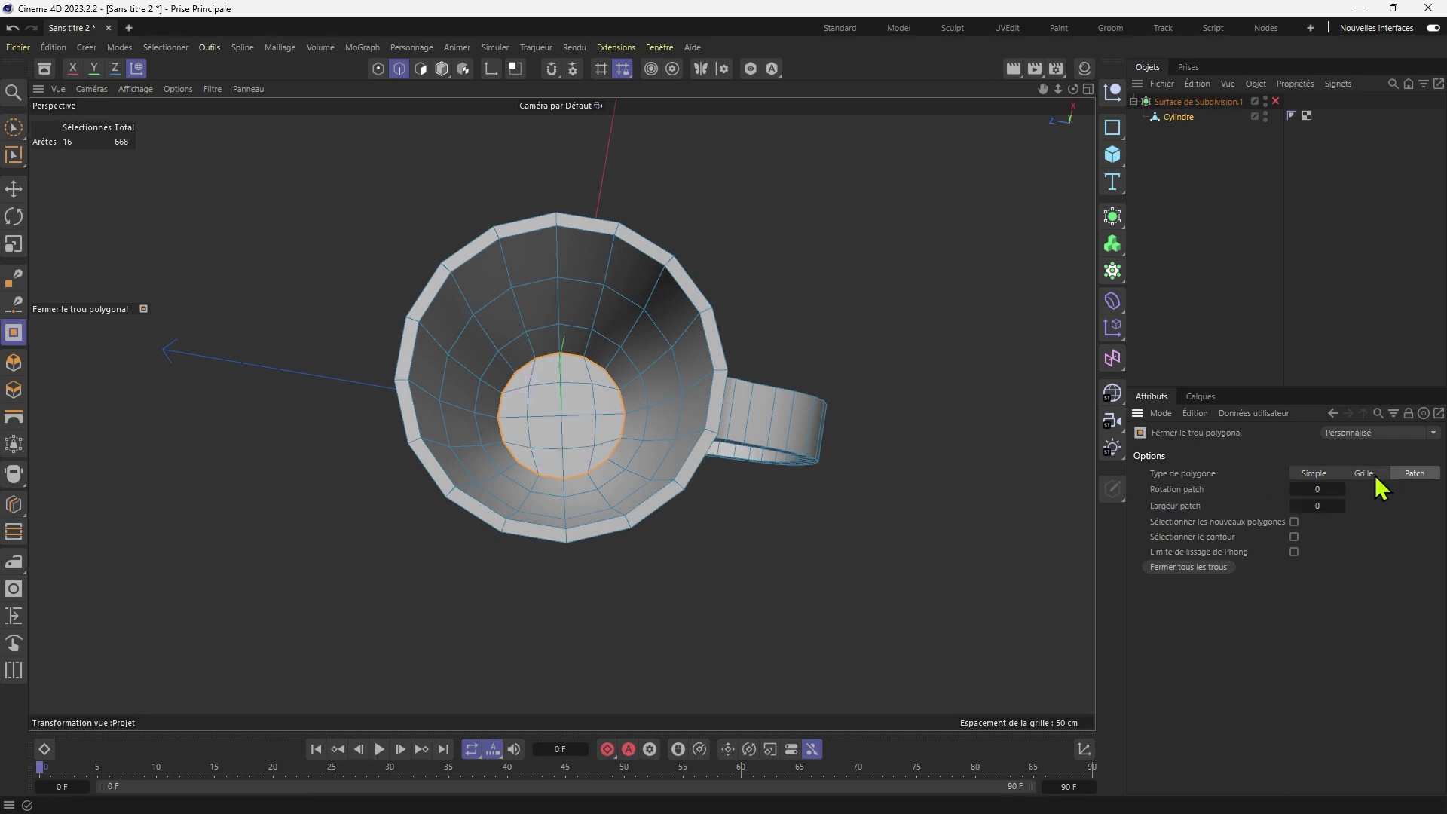
{"action": "left_click", "coordinate": [1373, 474]}
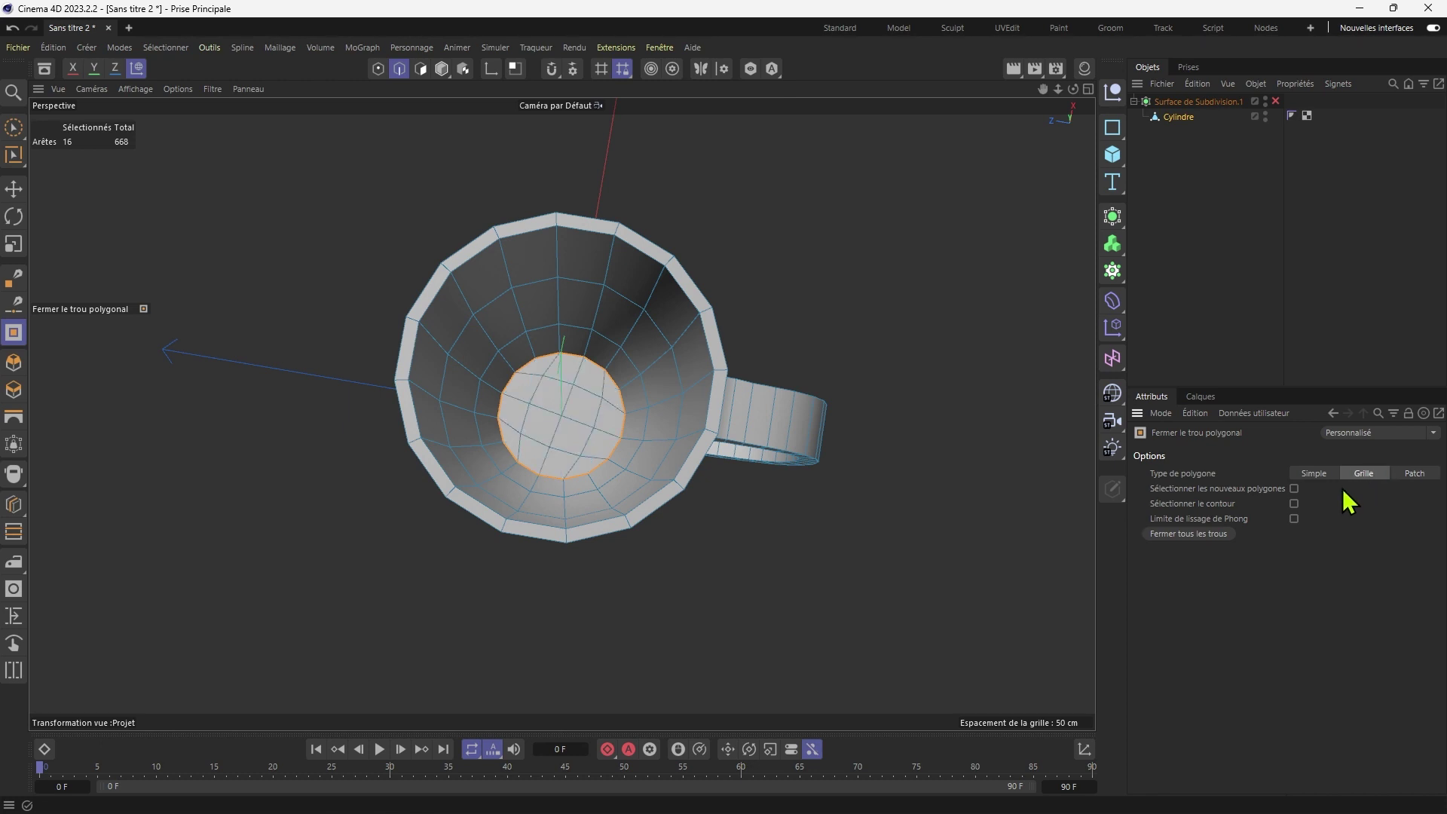
{"action": "left_click", "coordinate": [1409, 475]}
{"action": "left_click_drag", "start_coordinate": [1341, 490], "coordinate": [1304, 490]}
{"action": "left_click", "coordinate": [1293, 492]}
{"action": "left_click", "coordinate": [1294, 492]}
{"action": "left_click", "coordinate": [1294, 492]}
{"action": "left_click", "coordinate": [1294, 492]}
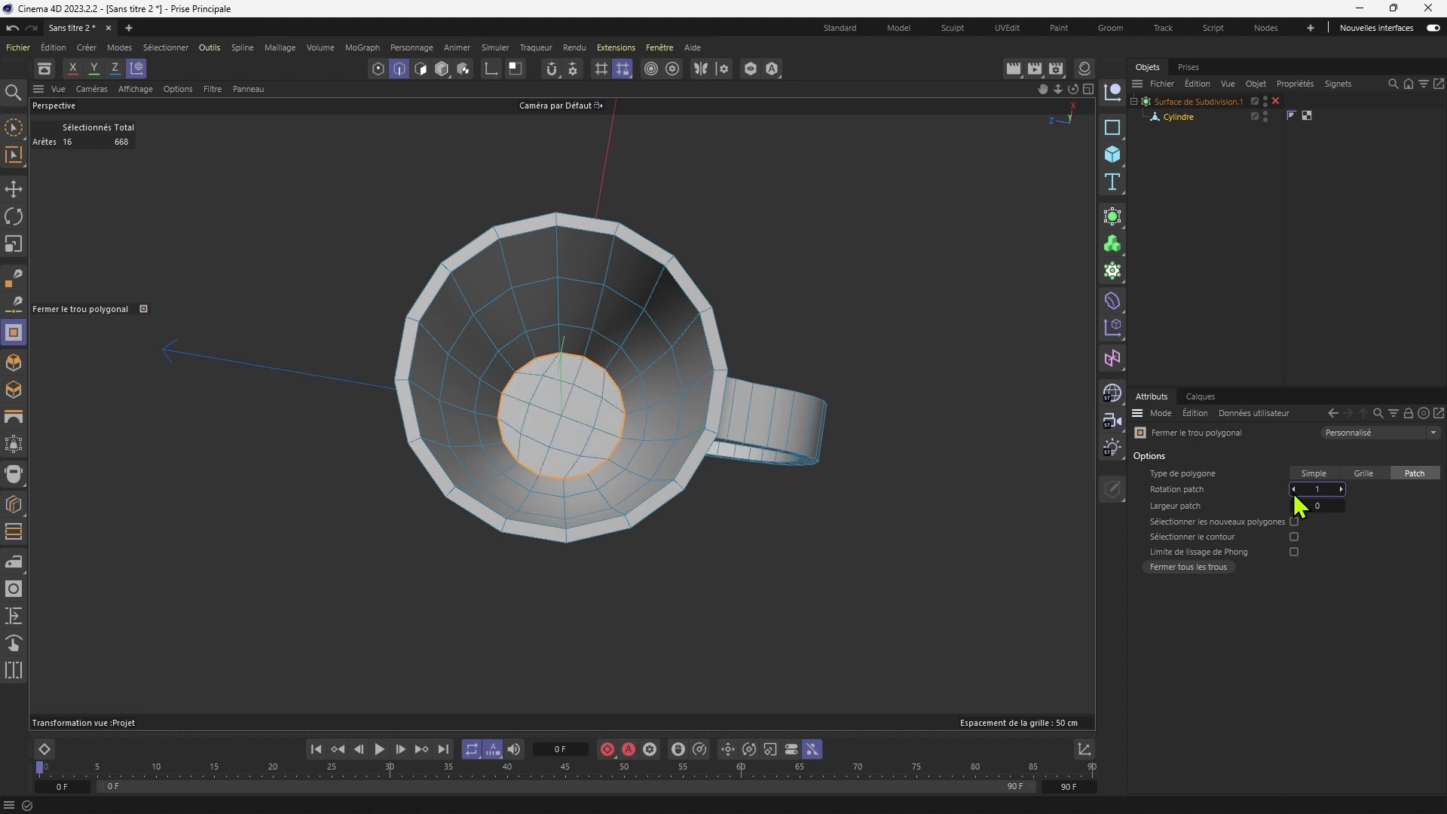
{"action": "left_click", "coordinate": [1294, 492]}
{"action": "left_click_drag", "start_coordinate": [1325, 509], "coordinate": [1319, 510]}
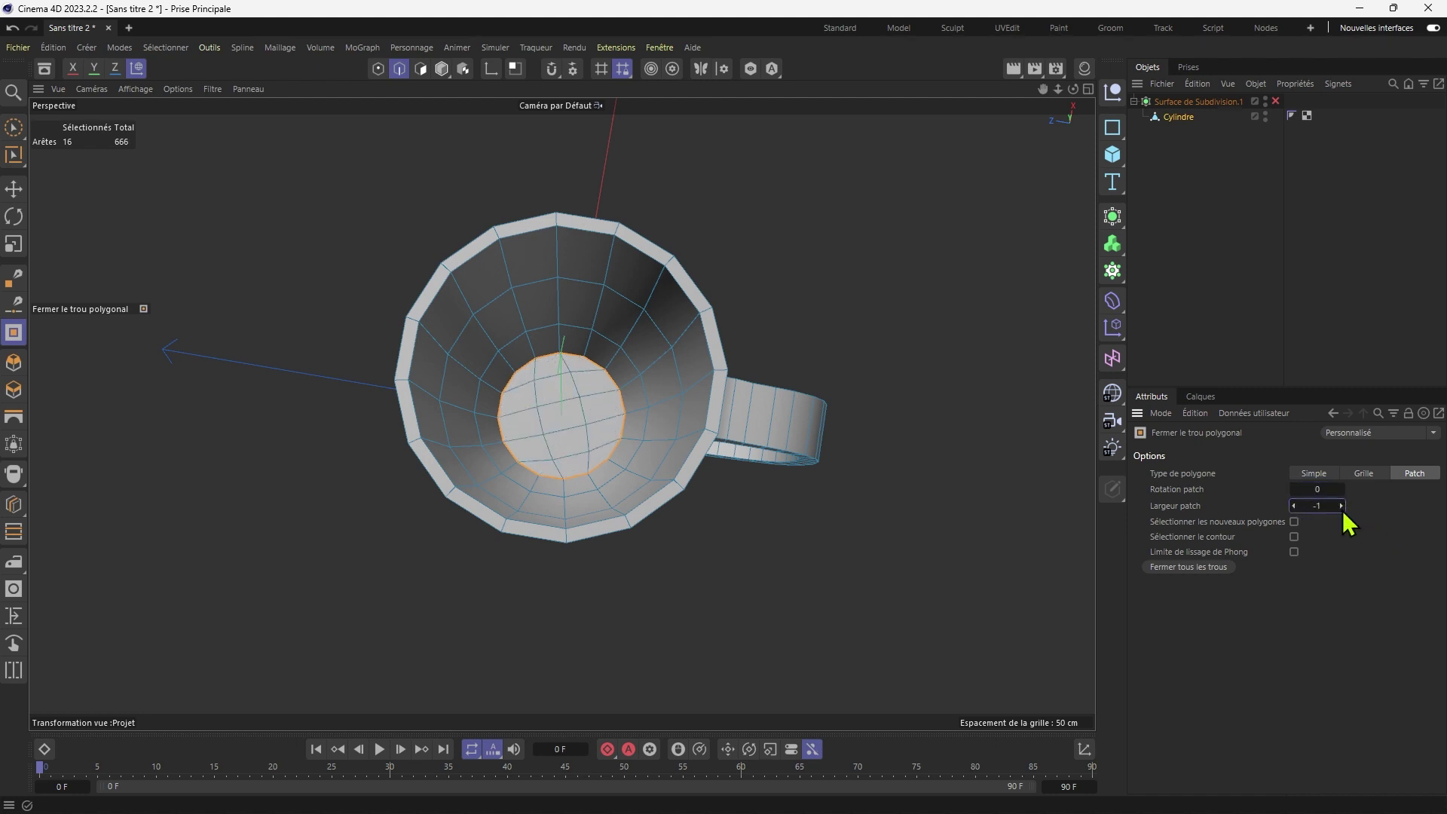
{"action": "left_click", "coordinate": [1341, 505]}
{"action": "left_click", "coordinate": [1341, 505]}
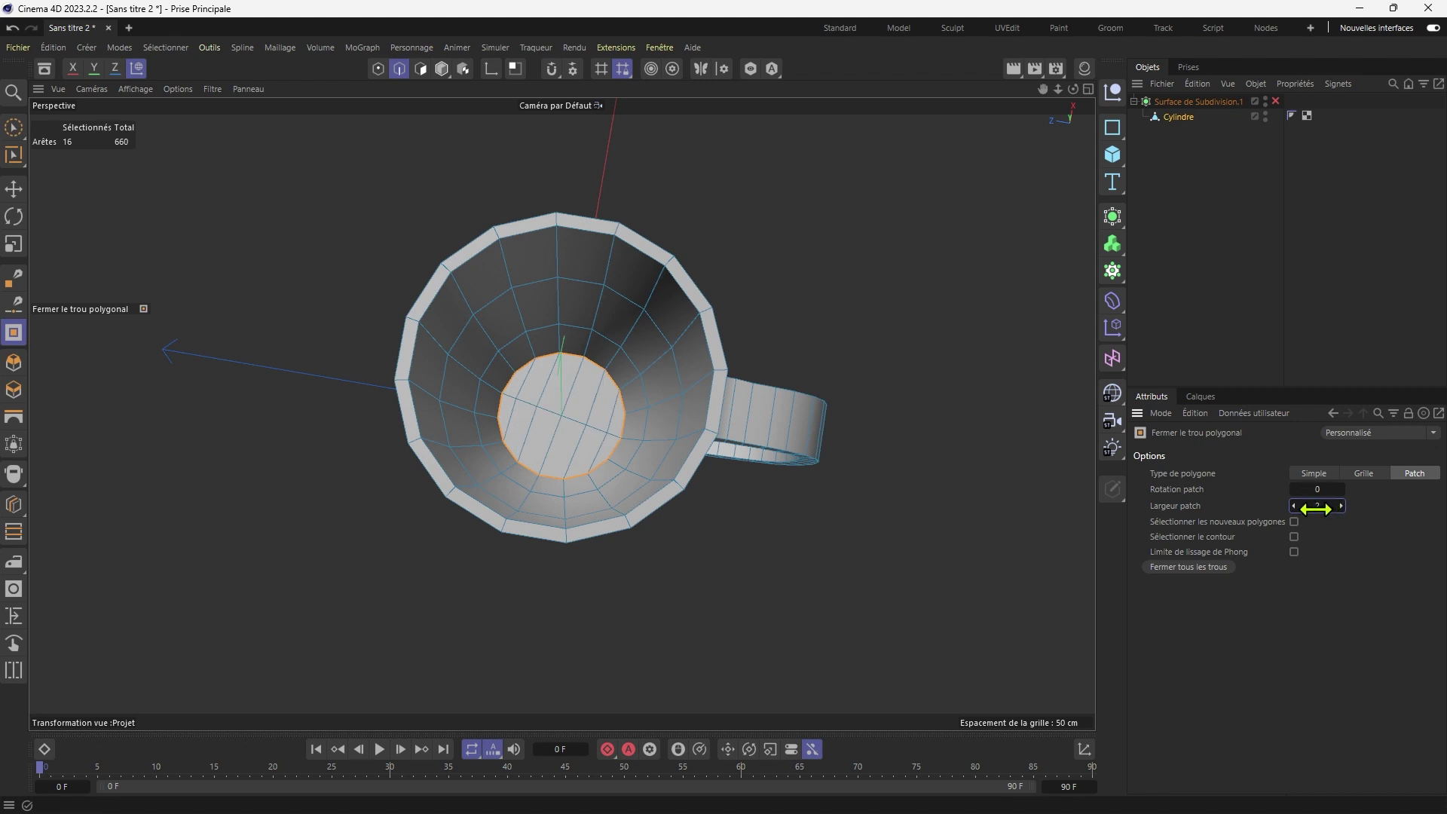
{"action": "right_click", "coordinate": [1343, 509]}
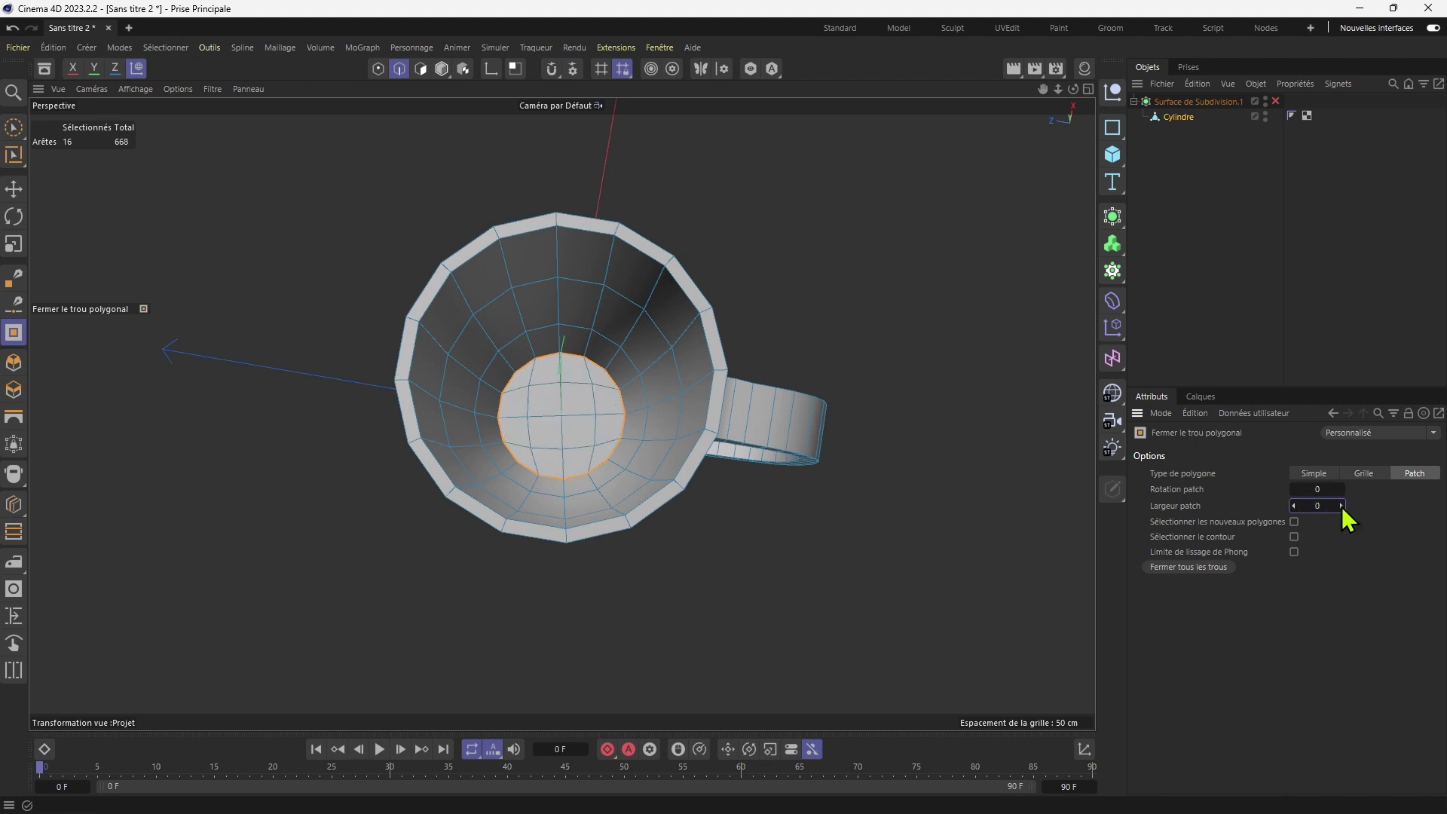
{"action": "left_click", "coordinate": [1294, 522]}
Set the bottom fill's polygon type to Grille and turn the subdivision surface back on.
{"action": "left_click", "coordinate": [1375, 473]}
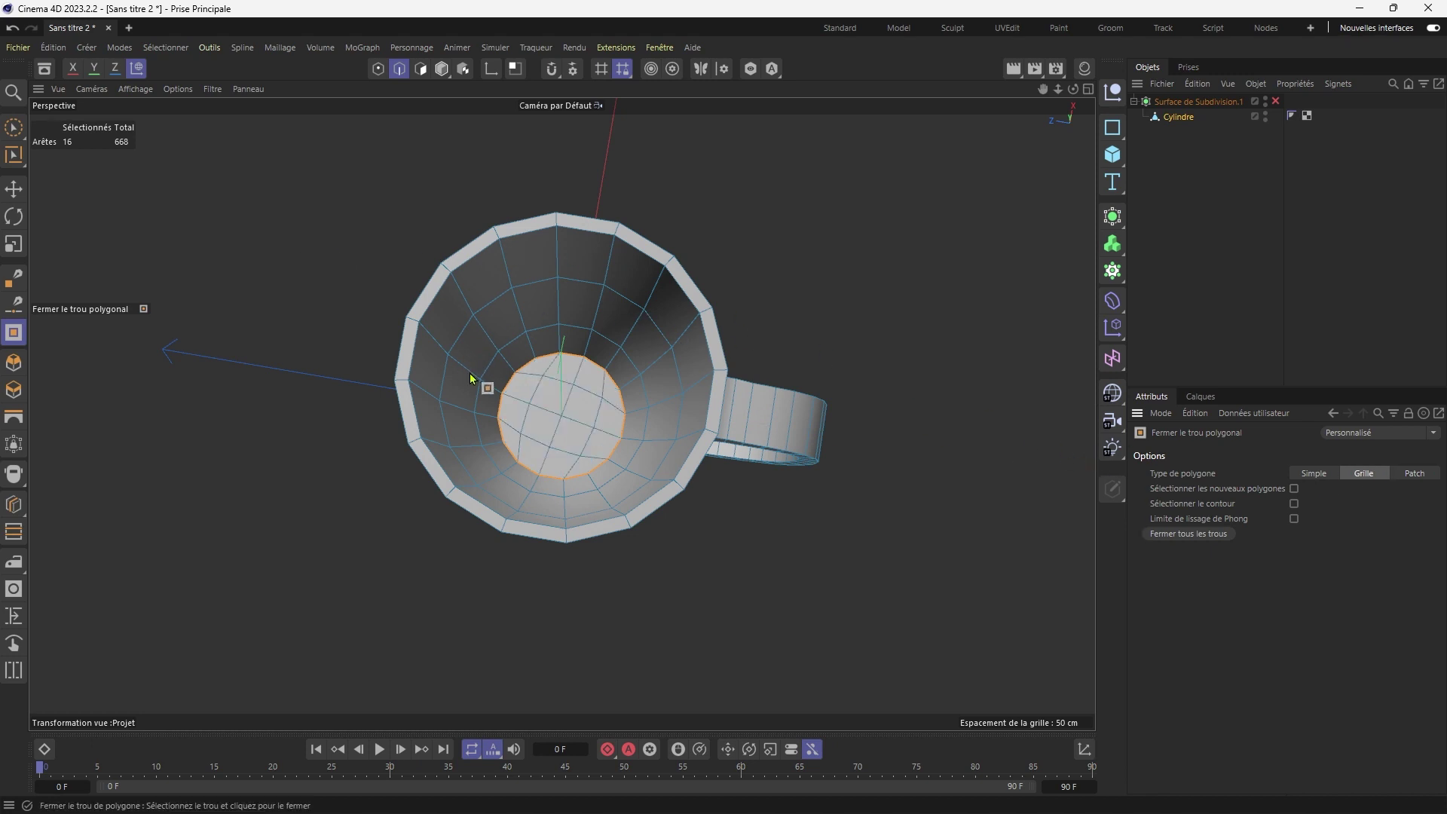
{"action": "left_click_drag", "start_coordinate": [478, 385], "coordinate": [1255, 198], "text": "alt"}
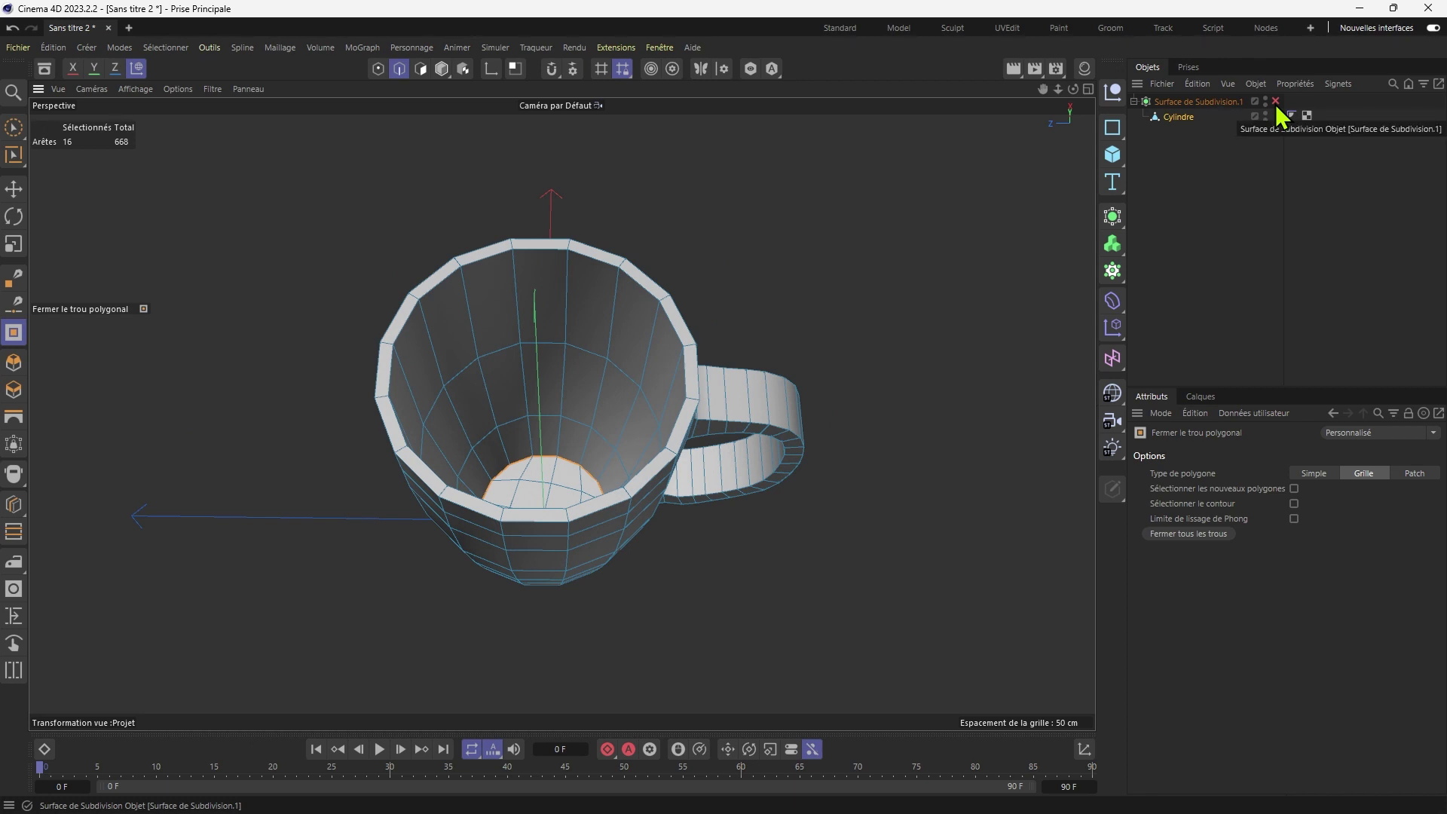
{"action": "key", "text": "q"}
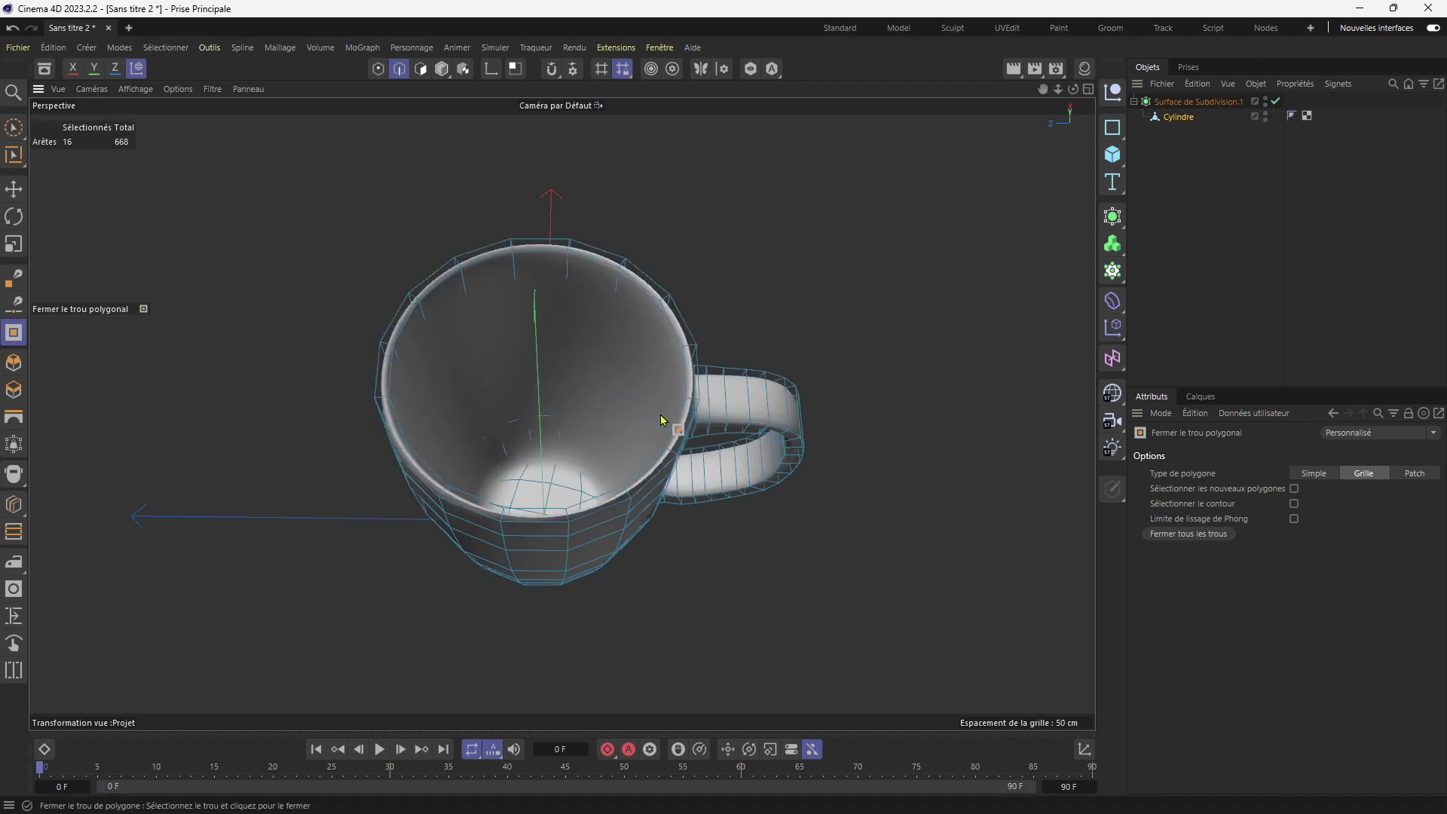
Cut an edge loop around the top of the mug's rim at about 52% offset with the loop cut tool, and deselect the mesh.
{"action": "left_click_drag", "start_coordinate": [660, 420], "coordinate": [638, 378], "text": "alt"}
{"action": "scroll", "coordinate": [492, 404], "scroll_direction": "up", "scroll_amount": 2}
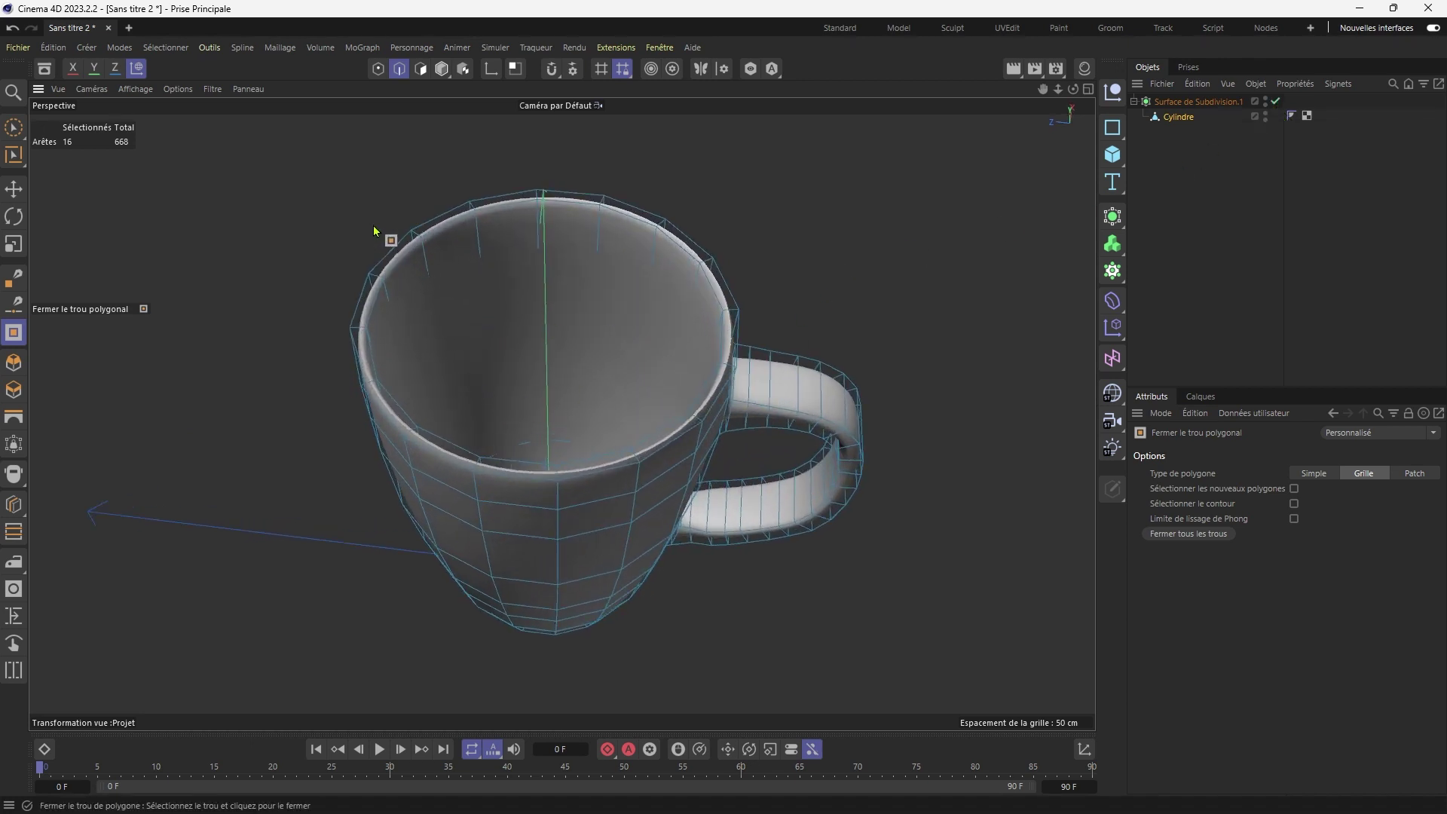
{"action": "left_click", "coordinate": [14, 156]}
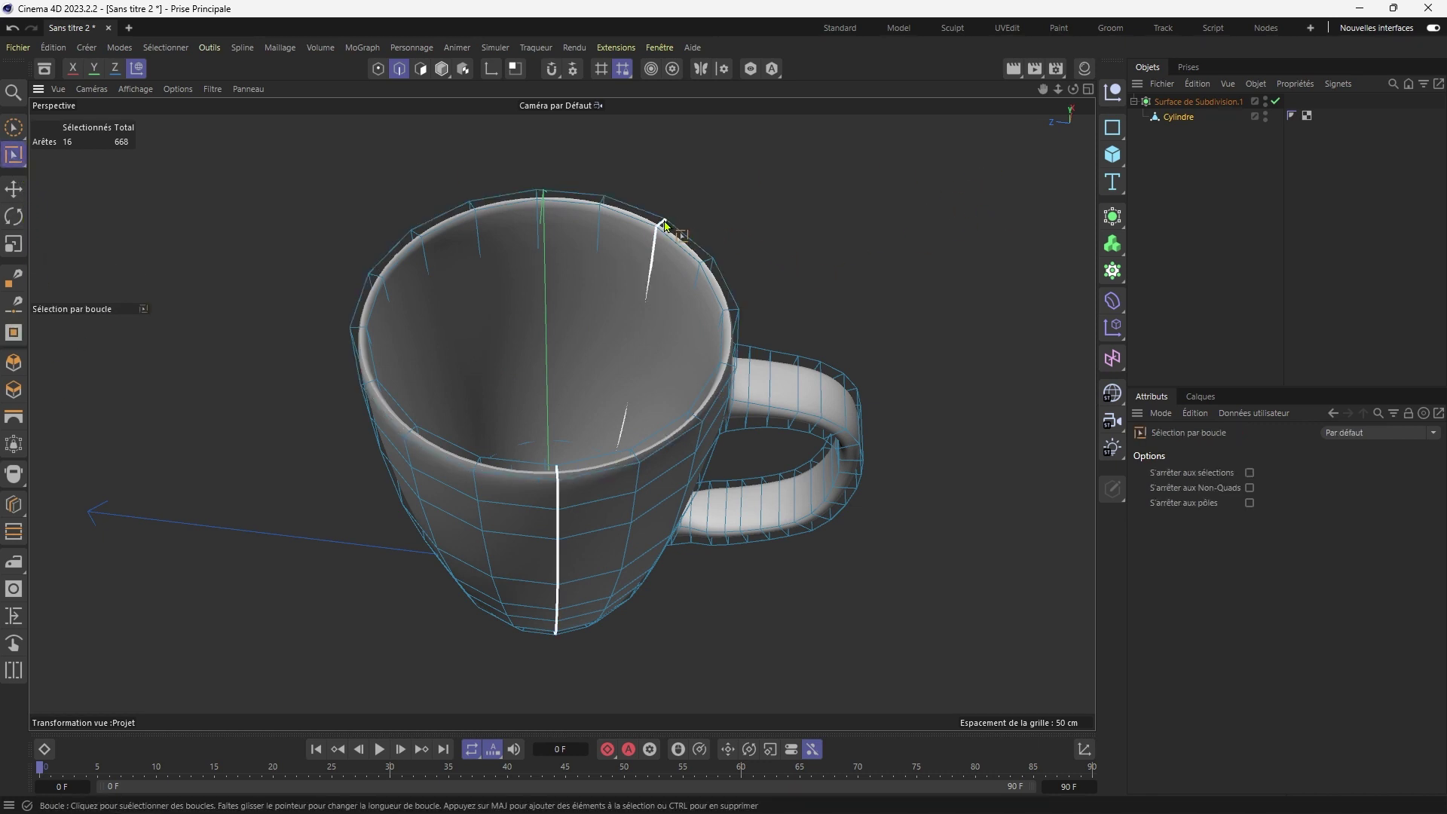
{"action": "left_click", "coordinate": [16, 504]}
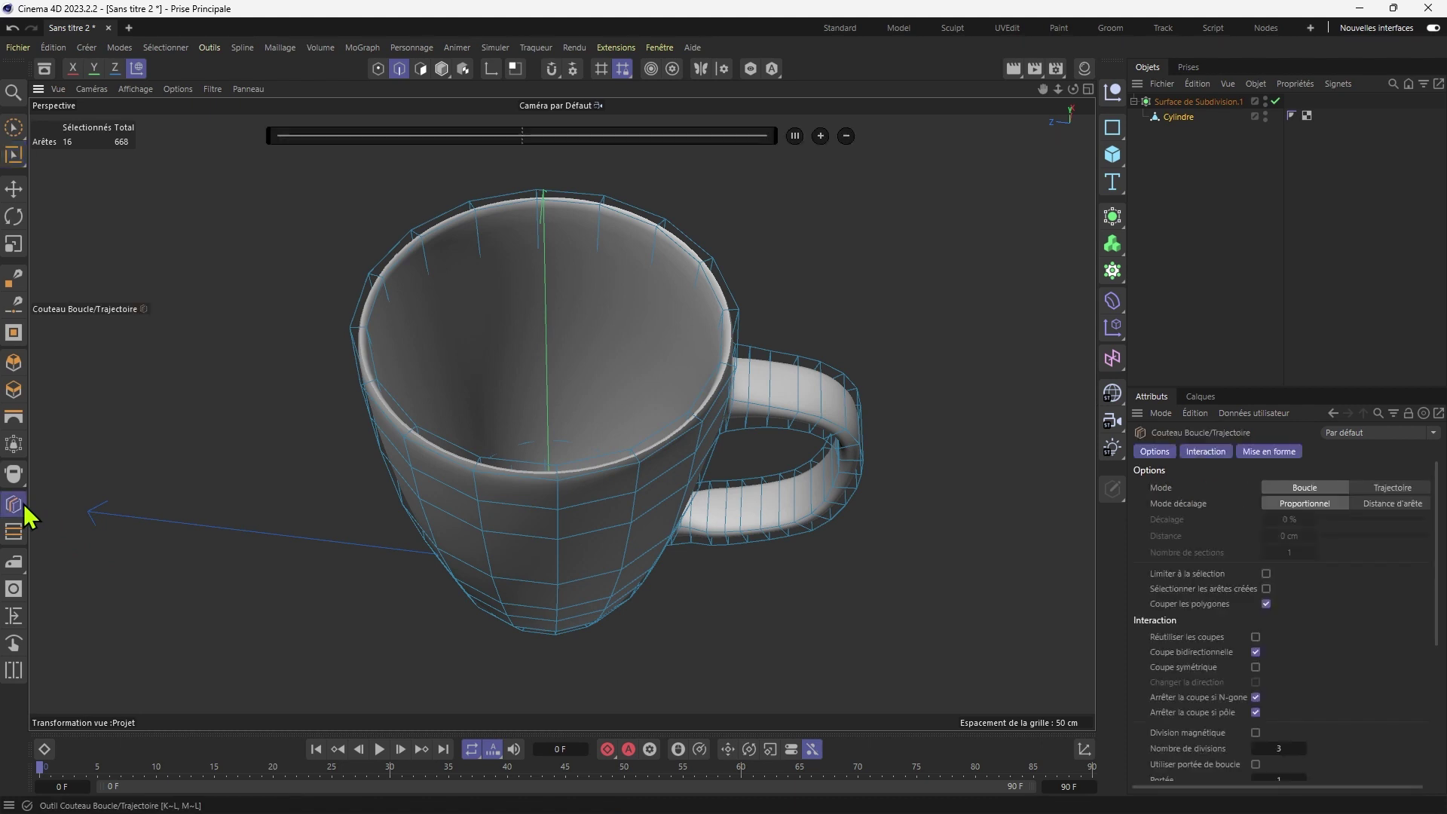
{"action": "left_click", "coordinate": [410, 435]}
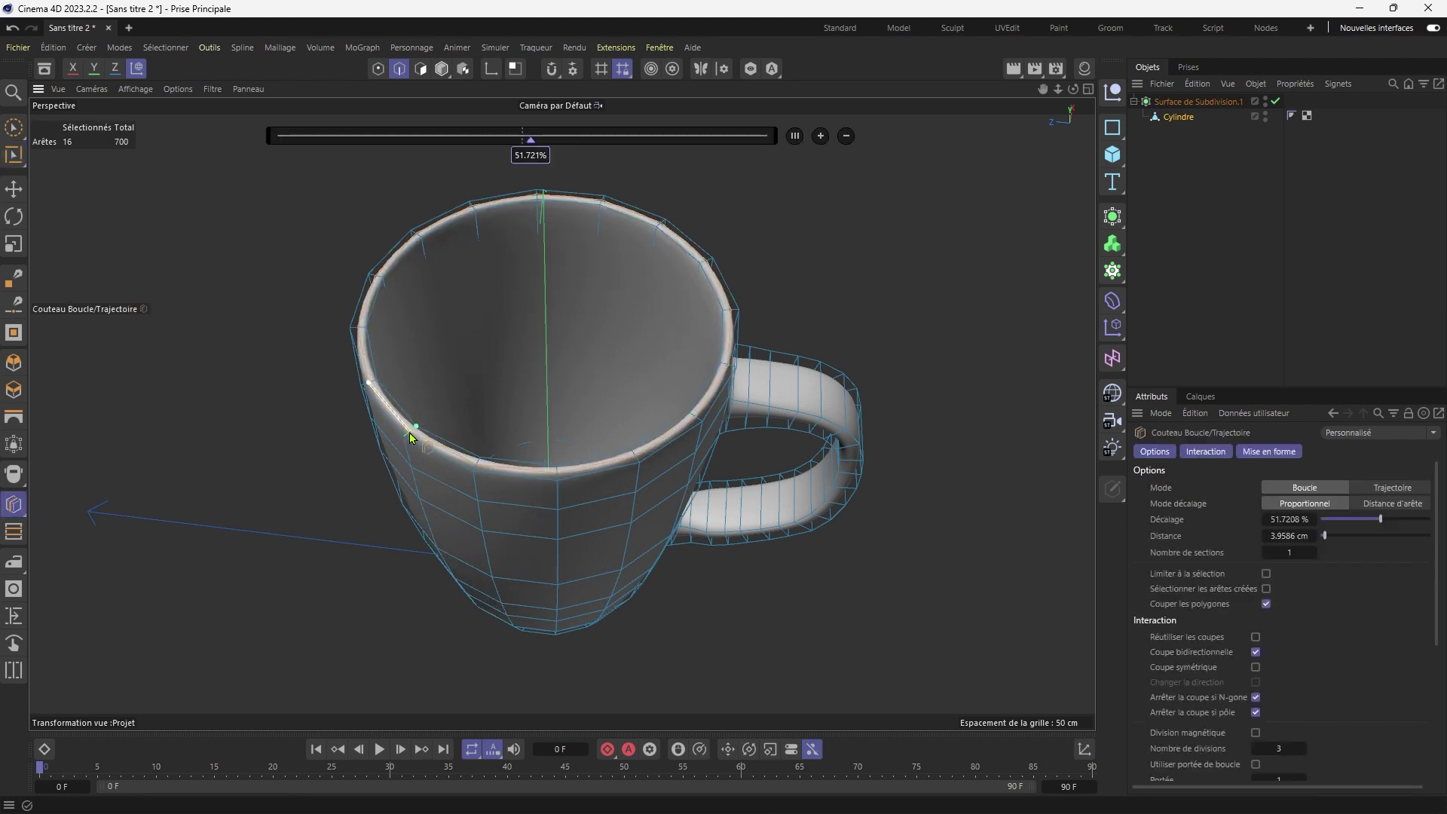
{"action": "left_click", "coordinate": [1240, 210]}
{"action": "left_click_drag", "start_coordinate": [452, 568], "coordinate": [663, 391], "text": "alt"}
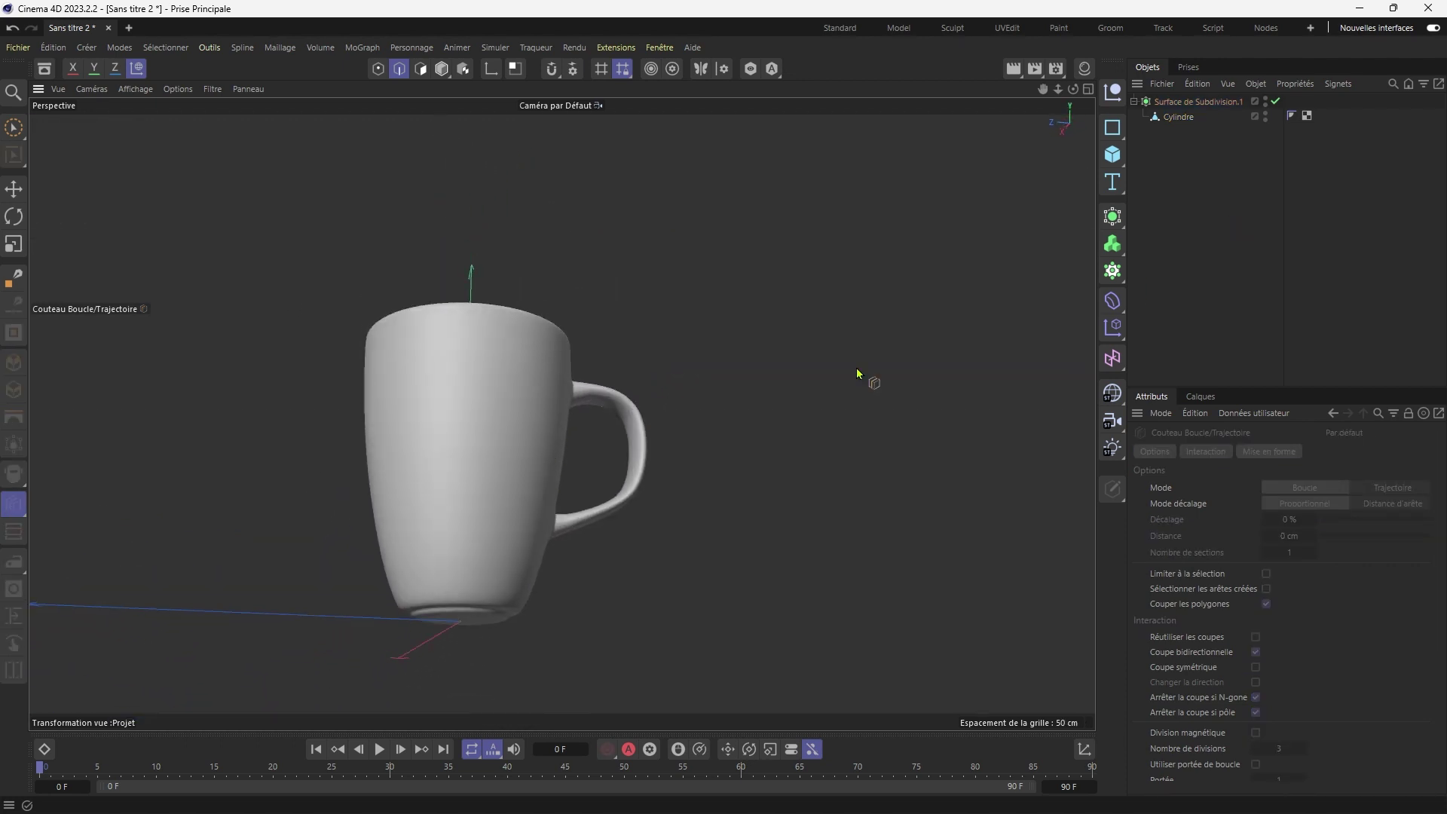
Rename the Cylindre object as Tasse.
{"action": "double_click", "coordinate": [1189, 119]}
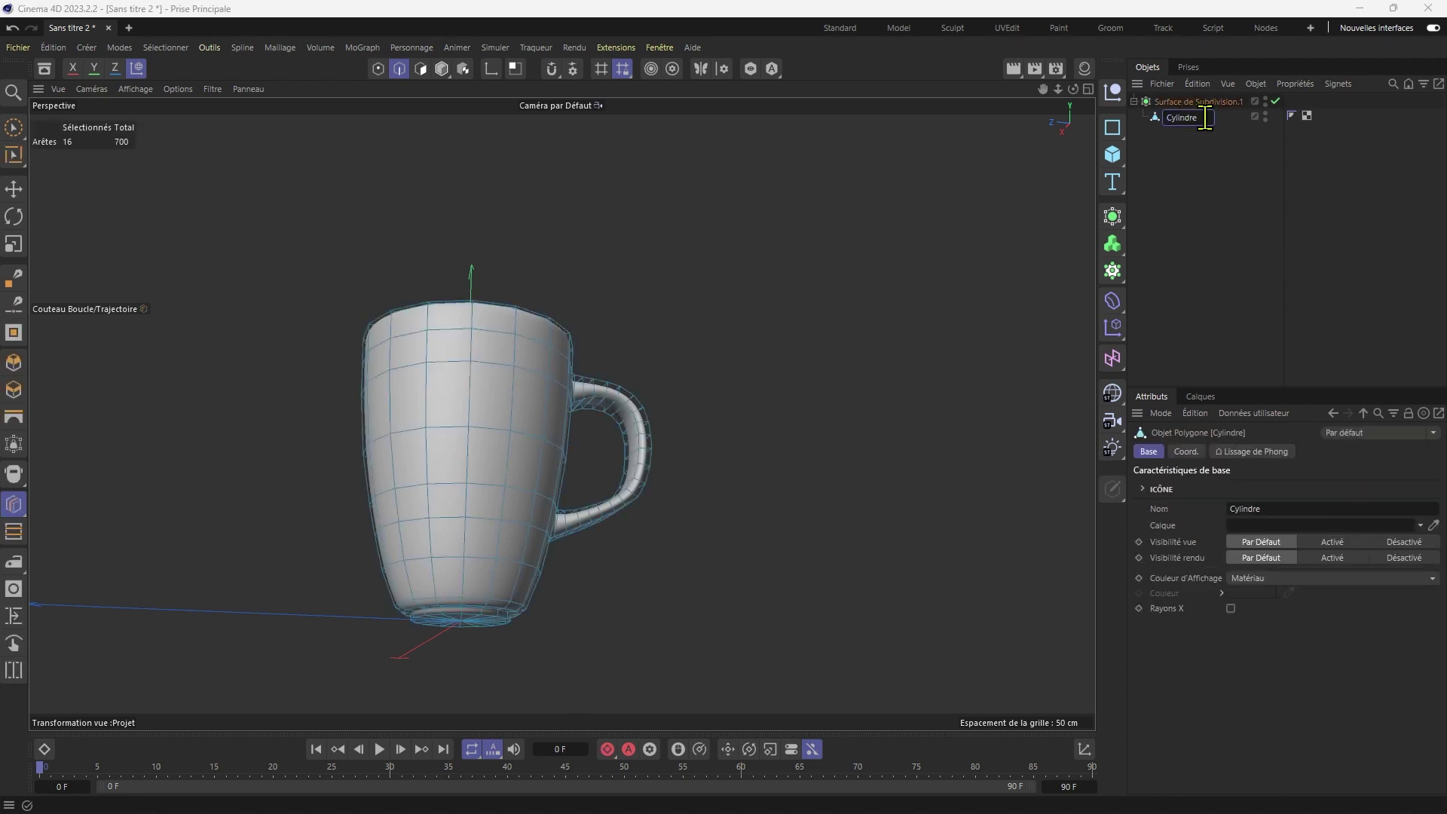
{"action": "left_click", "coordinate": [1194, 129]}
{"action": "double_click", "coordinate": [1190, 119]}
{"action": "key", "text": "Return"}
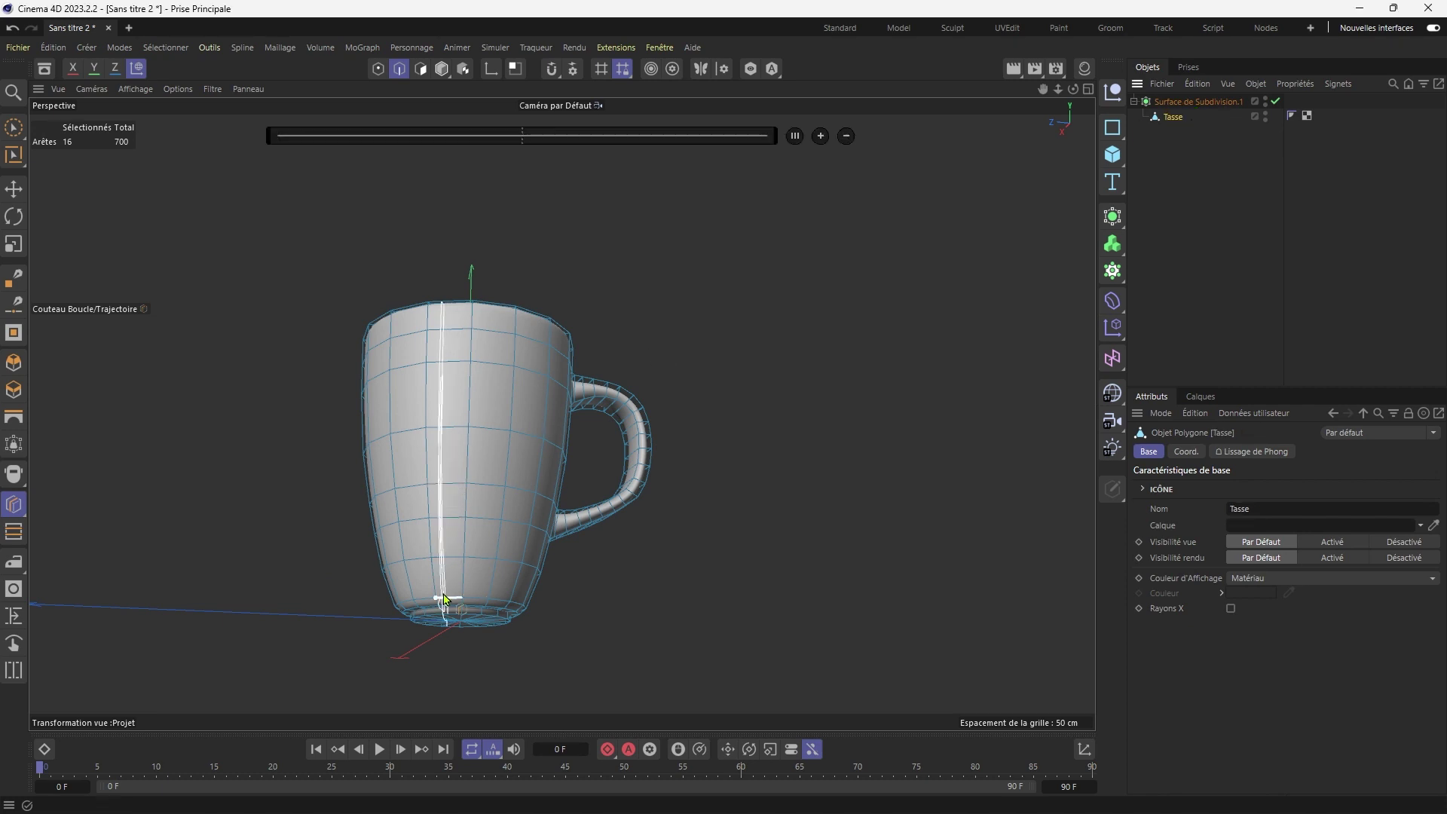
Cut edge loops on the foot ring's inner wall at about 18%, its underside at about 58%, and the recessed bottom at about 56%.
{"action": "scroll", "coordinate": [443, 596], "scroll_direction": "up", "scroll_amount": 5}
{"action": "left_click_drag", "start_coordinate": [443, 596], "coordinate": [543, 446], "text": "alt"}
{"action": "scroll", "coordinate": [432, 520], "scroll_direction": "up", "scroll_amount": 4}
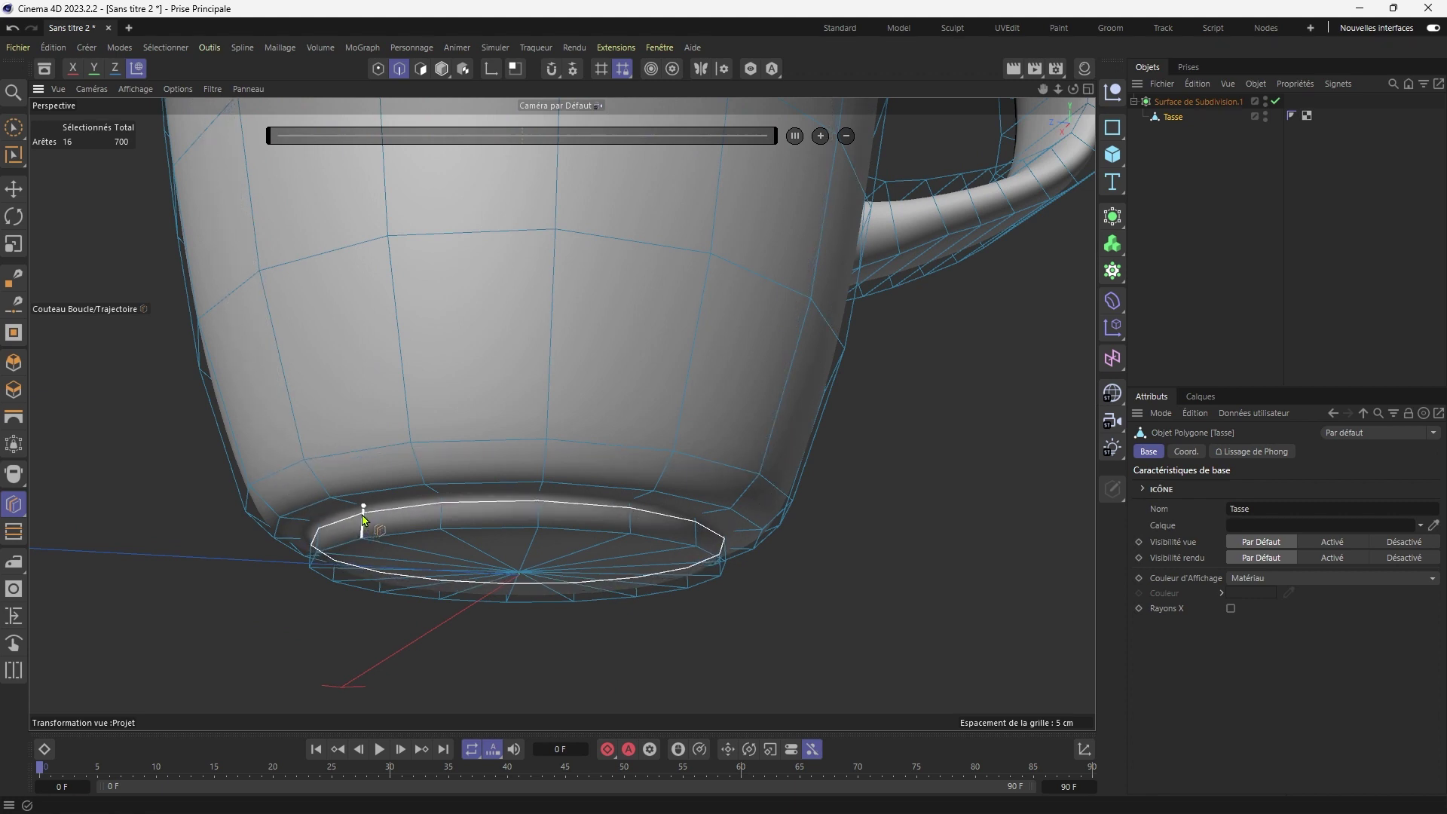
{"action": "left_click", "coordinate": [363, 518]}
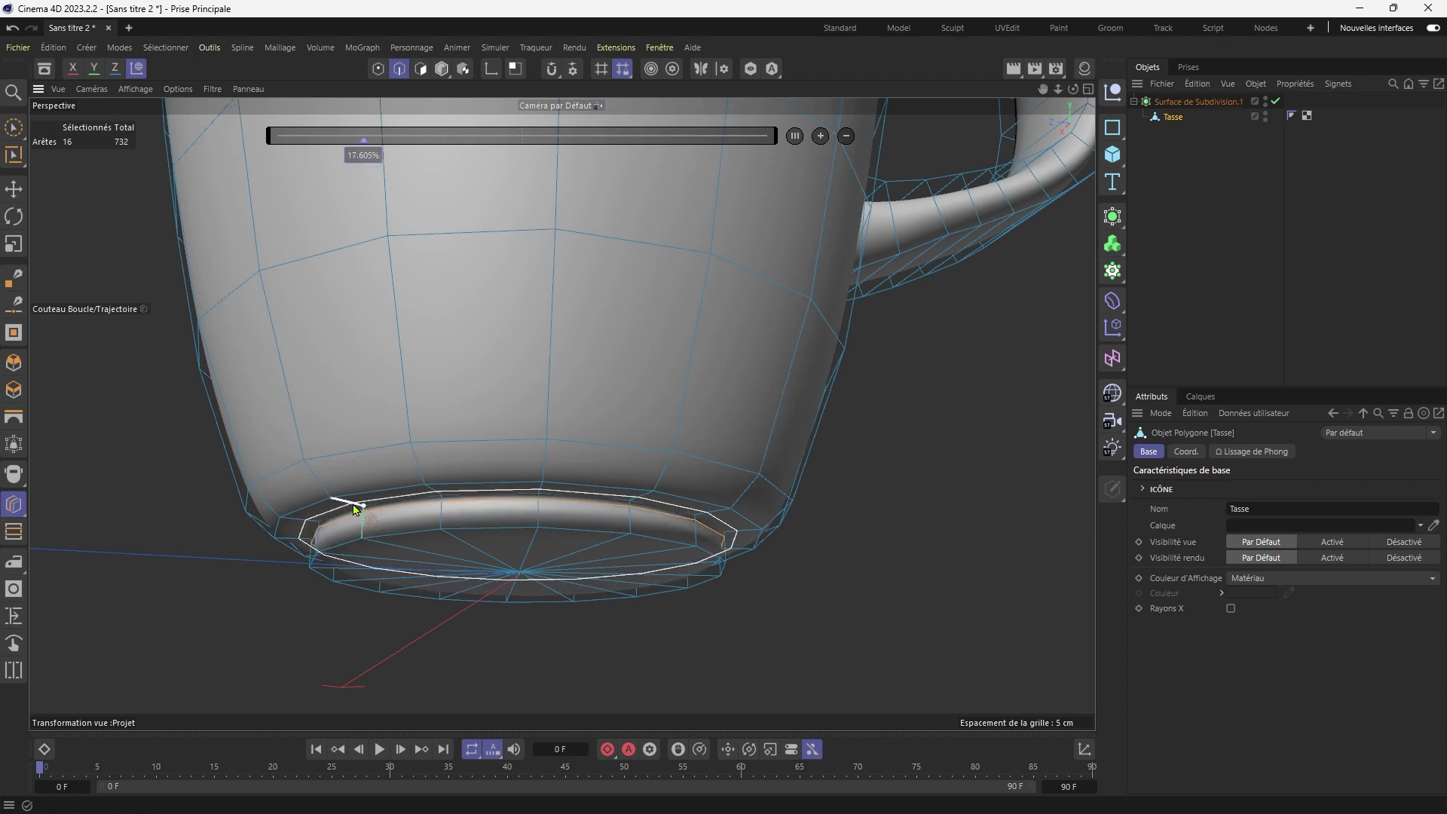
{"action": "left_click", "coordinate": [349, 507]}
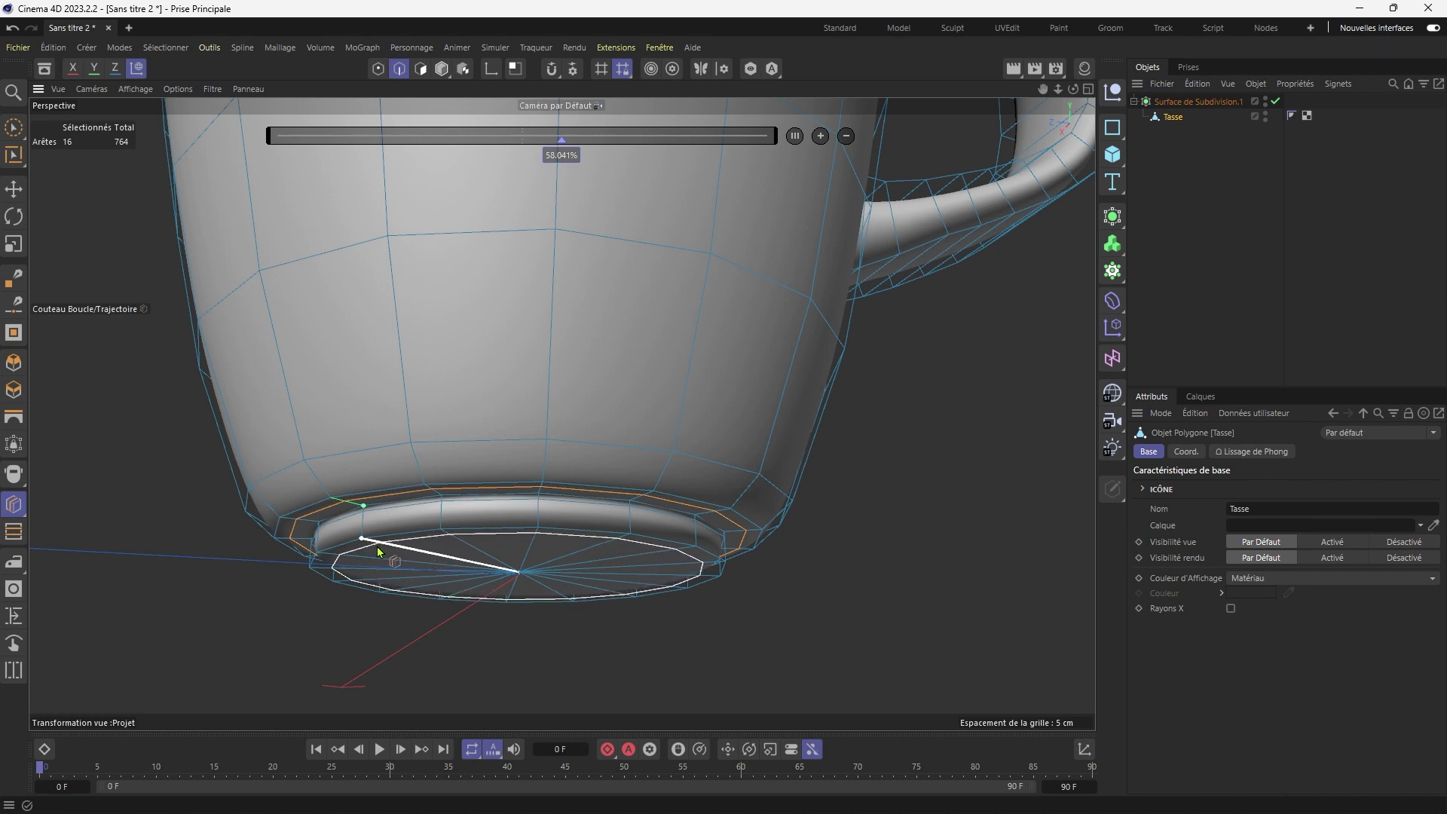
{"action": "left_click", "coordinate": [588, 596]}
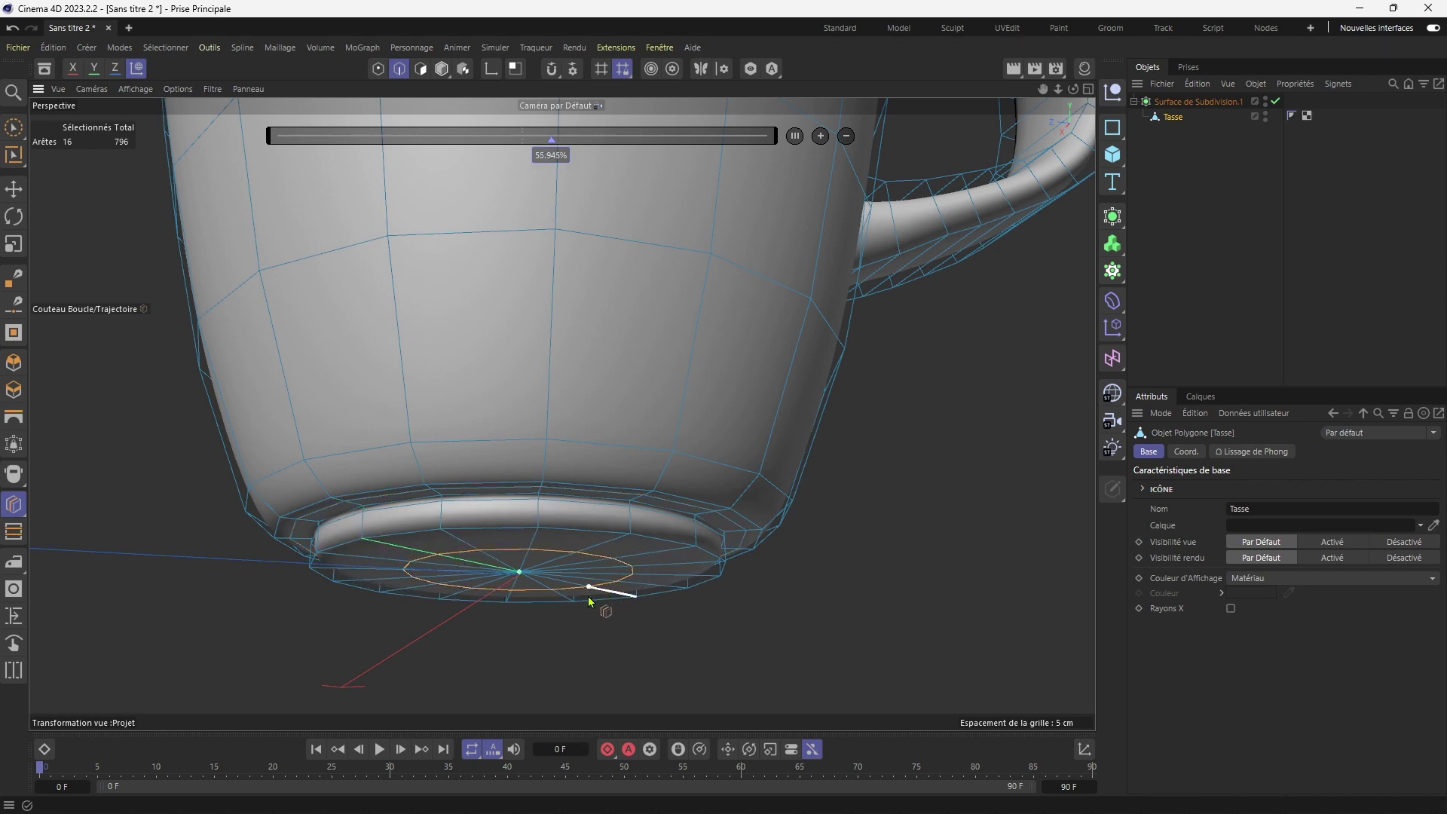
In point mode, delete the center point where the triangles of the mug's underside converge.
{"action": "left_click_drag", "start_coordinate": [588, 595], "coordinate": [566, 501], "text": "alt"}
{"action": "left_click", "coordinate": [14, 188]}
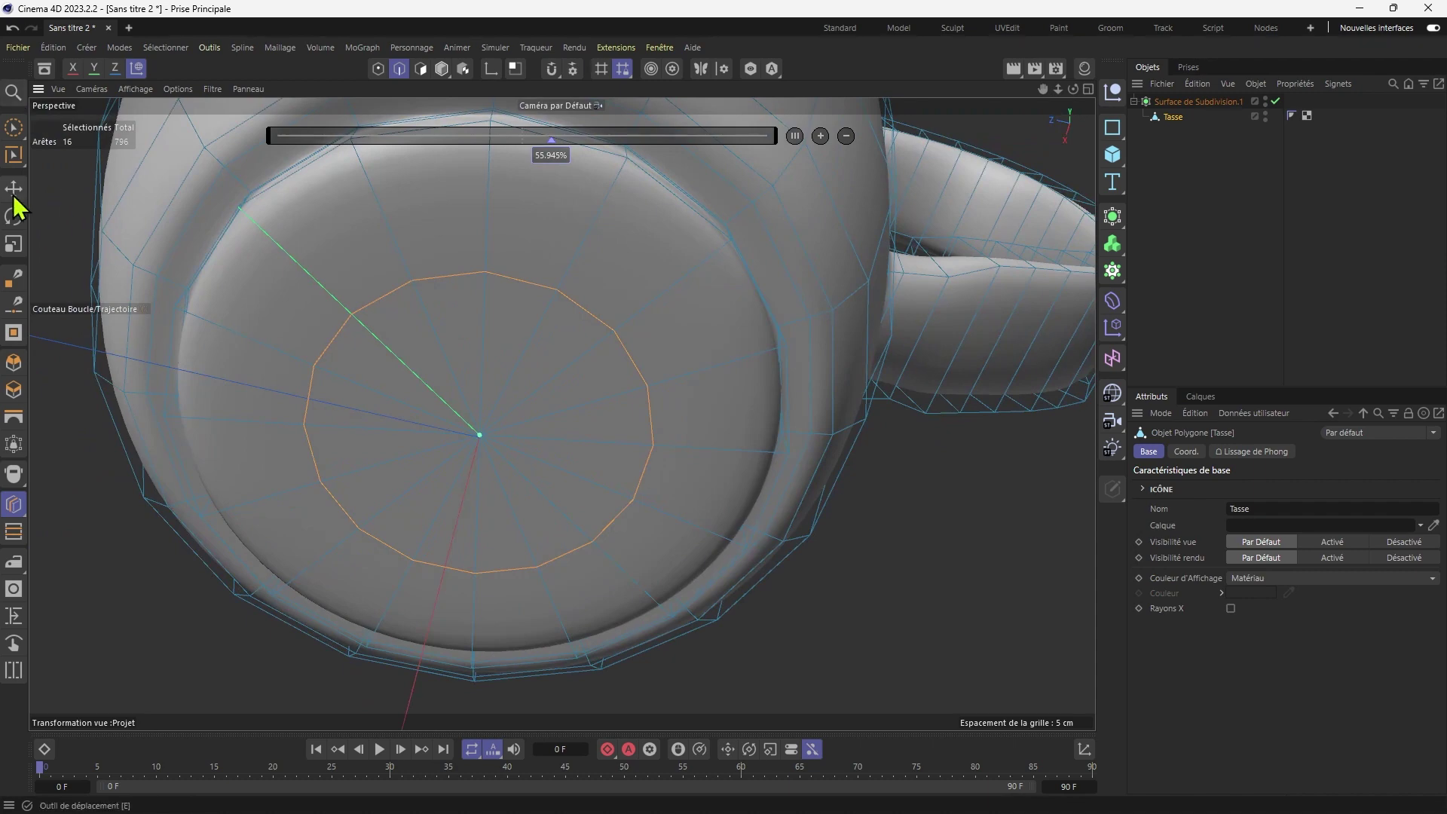
{"action": "left_click", "coordinate": [377, 70], "text": "ctrl"}
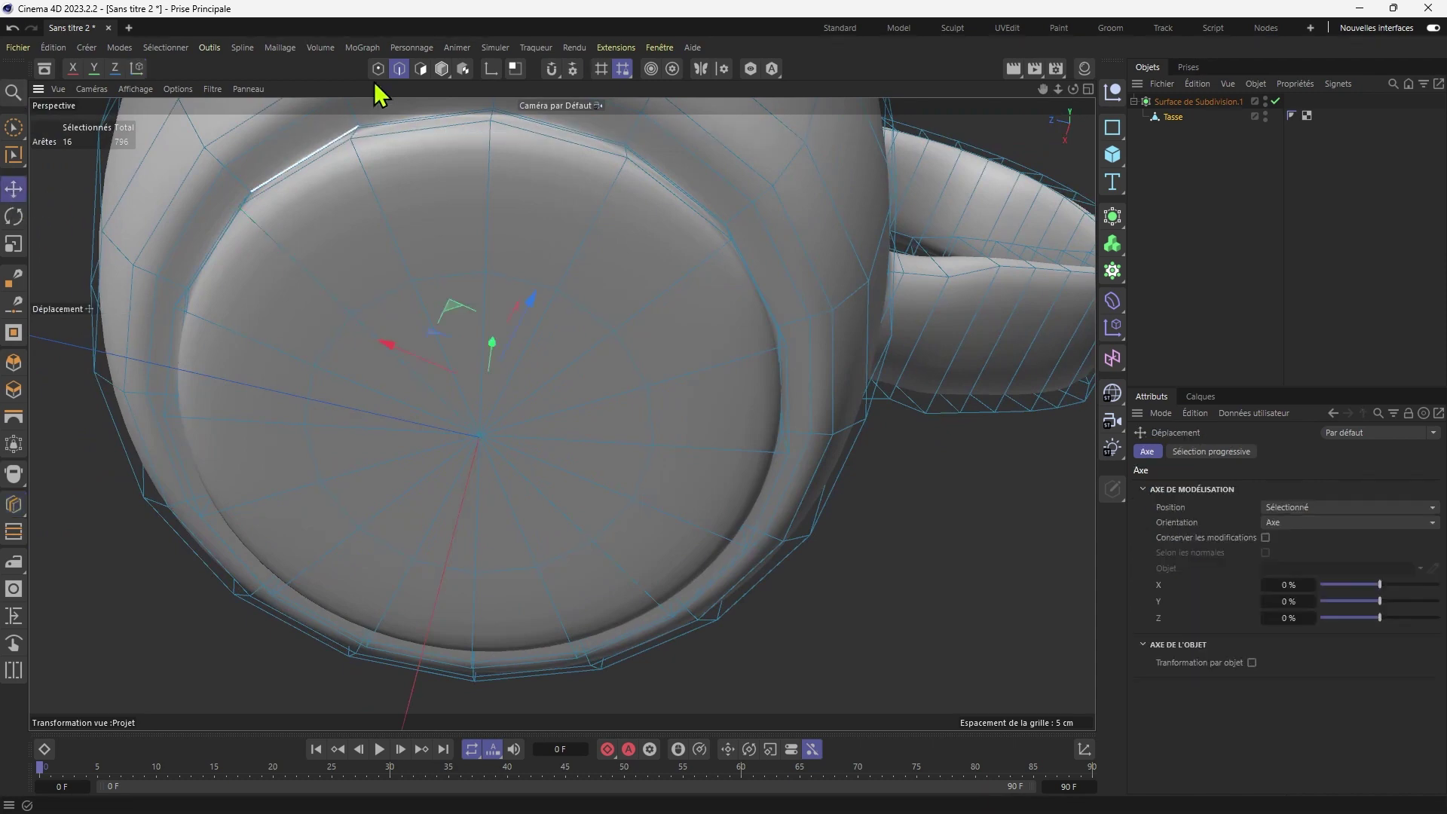
{"action": "left_click", "coordinate": [486, 443]}
{"action": "key", "text": "Delete"}
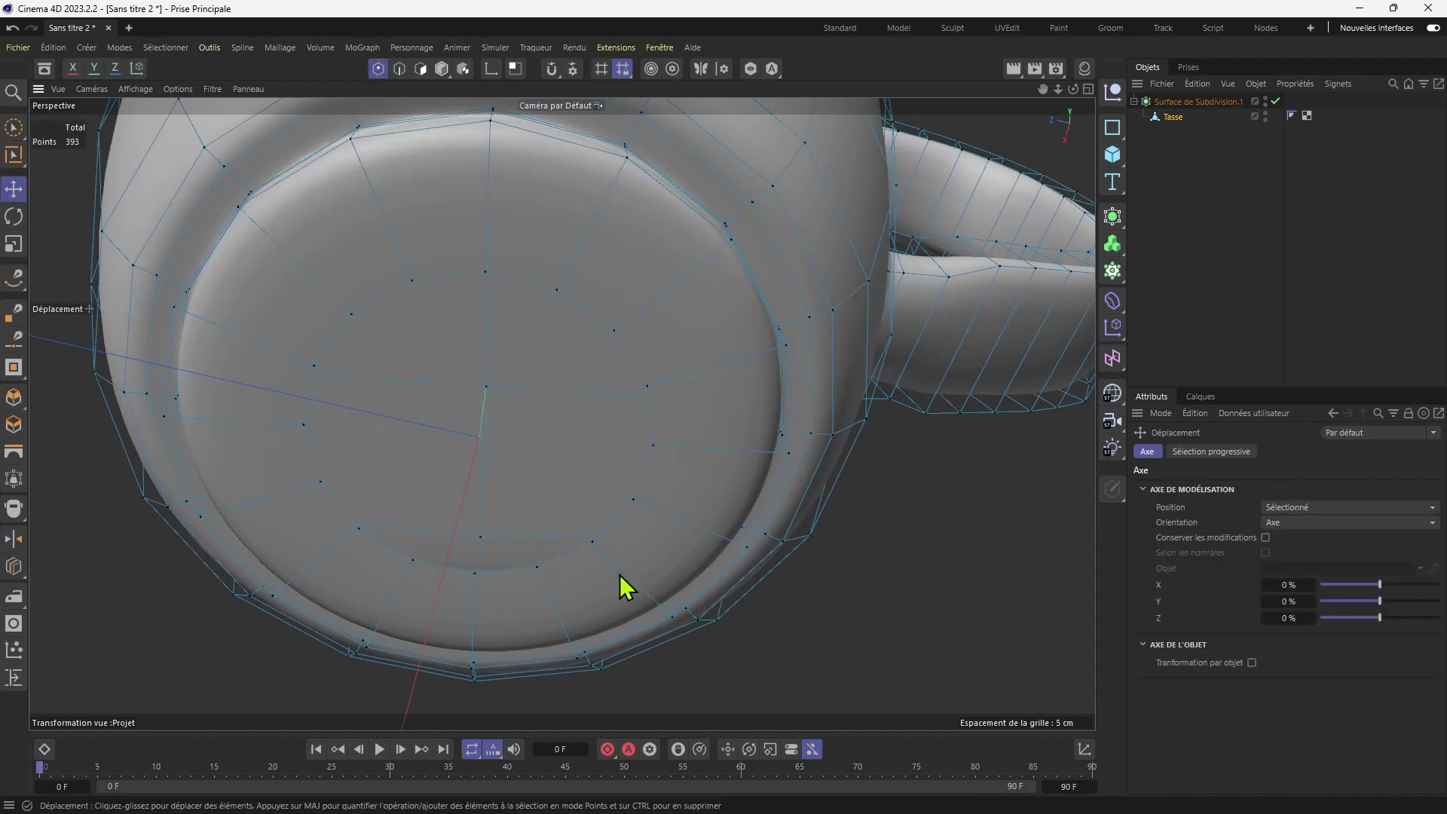
Close the open hole in the mug's underside with the close polygon hole tool, using the Grille polygon type.
{"action": "left_click_drag", "start_coordinate": [620, 585], "coordinate": [219, 572], "text": "alt"}
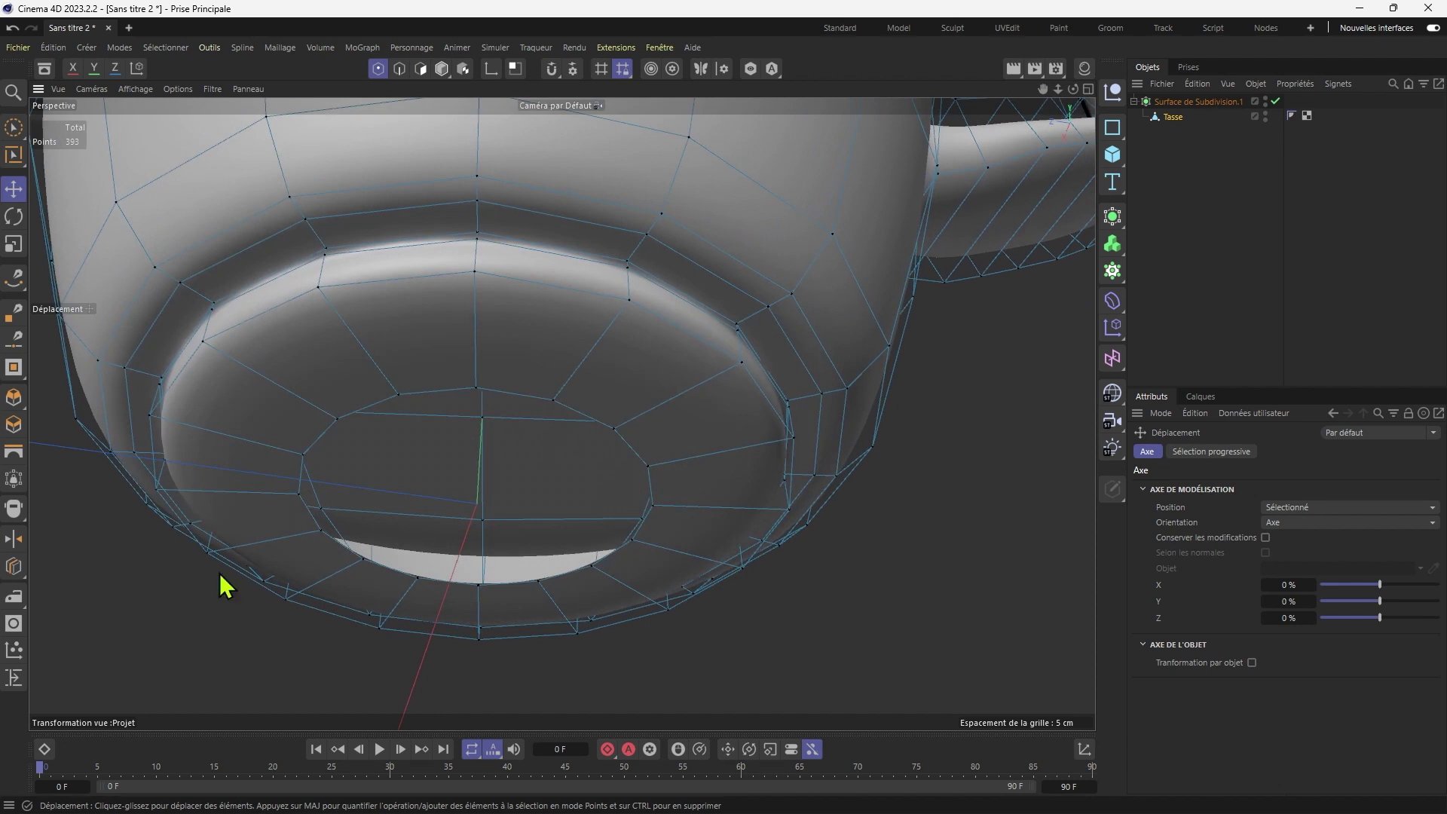
{"action": "left_click", "coordinate": [13, 367]}
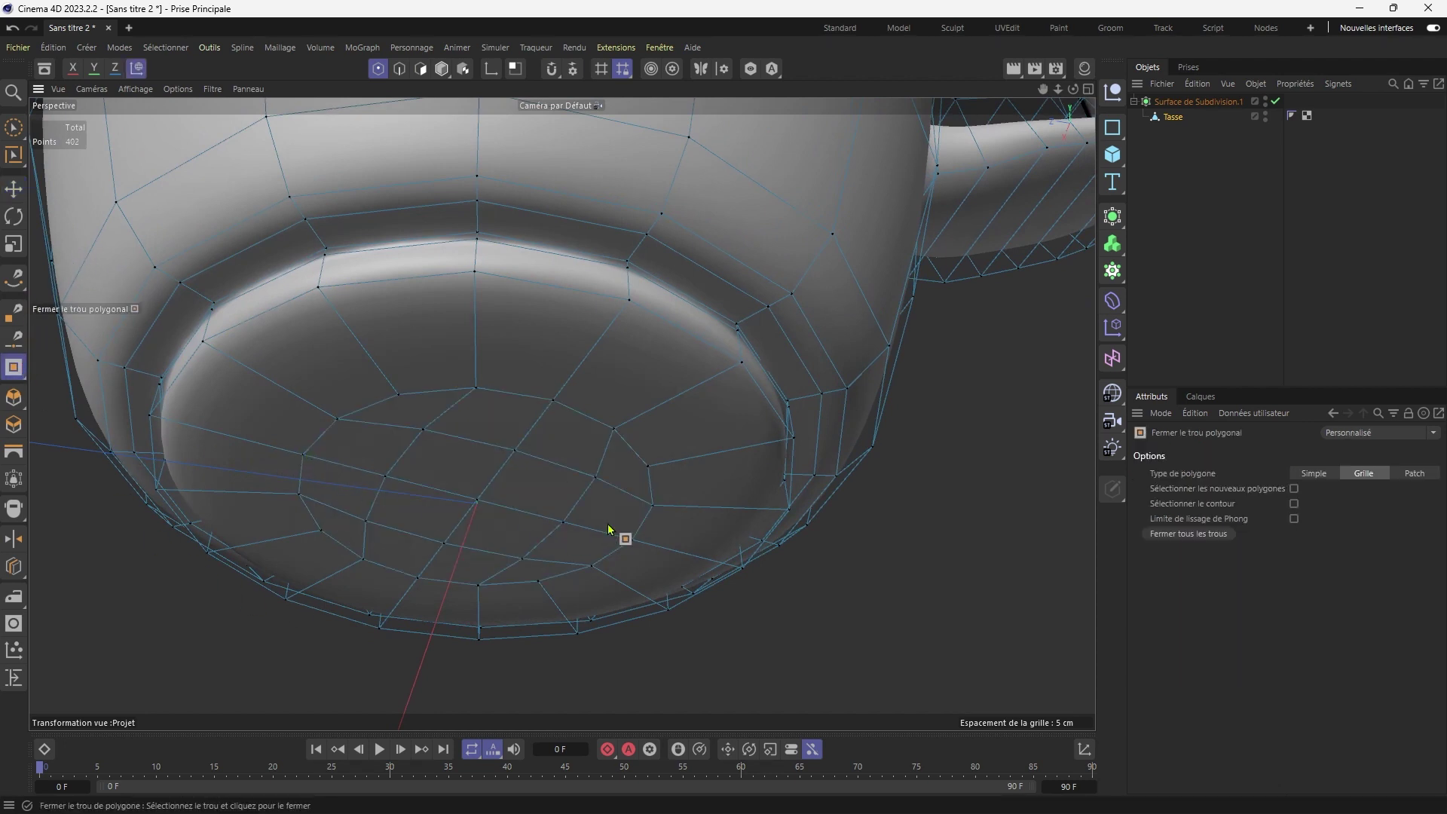
{"action": "left_click", "coordinate": [521, 497]}
Deselect the mesh and examine the smoothed mug from several sides, including the base, rim and handle.
{"action": "scroll", "coordinate": [527, 504], "scroll_direction": "down", "scroll_amount": 5}
{"action": "left_click_drag", "start_coordinate": [542, 501], "coordinate": [680, 213], "text": "alt"}
{"action": "scroll", "coordinate": [637, 300], "scroll_direction": "down", "scroll_amount": 2}
{"action": "left_click_drag", "start_coordinate": [669, 319], "coordinate": [653, 354], "text": "alt"}
{"action": "scroll", "coordinate": [652, 354], "scroll_direction": "down", "scroll_amount": 4}
{"action": "left_click_drag", "start_coordinate": [649, 407], "coordinate": [723, 384], "text": "alt"}
{"action": "left_click", "coordinate": [1272, 291]}
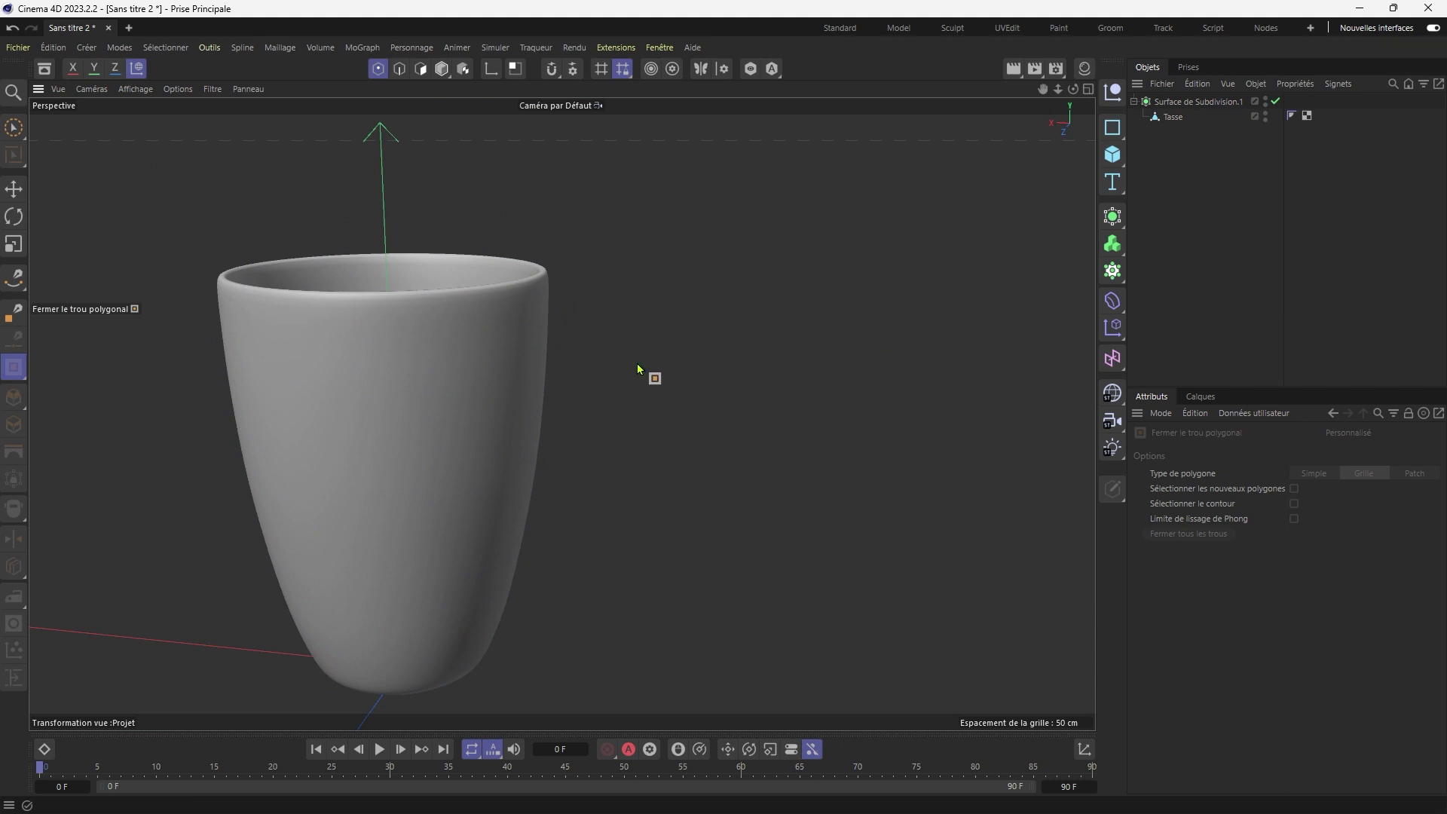
{"action": "left_click_drag", "start_coordinate": [636, 364], "coordinate": [509, 433], "text": "alt"}
{"action": "middle_click", "coordinate": [509, 432]}
{"action": "middle_click", "coordinate": [685, 410]}
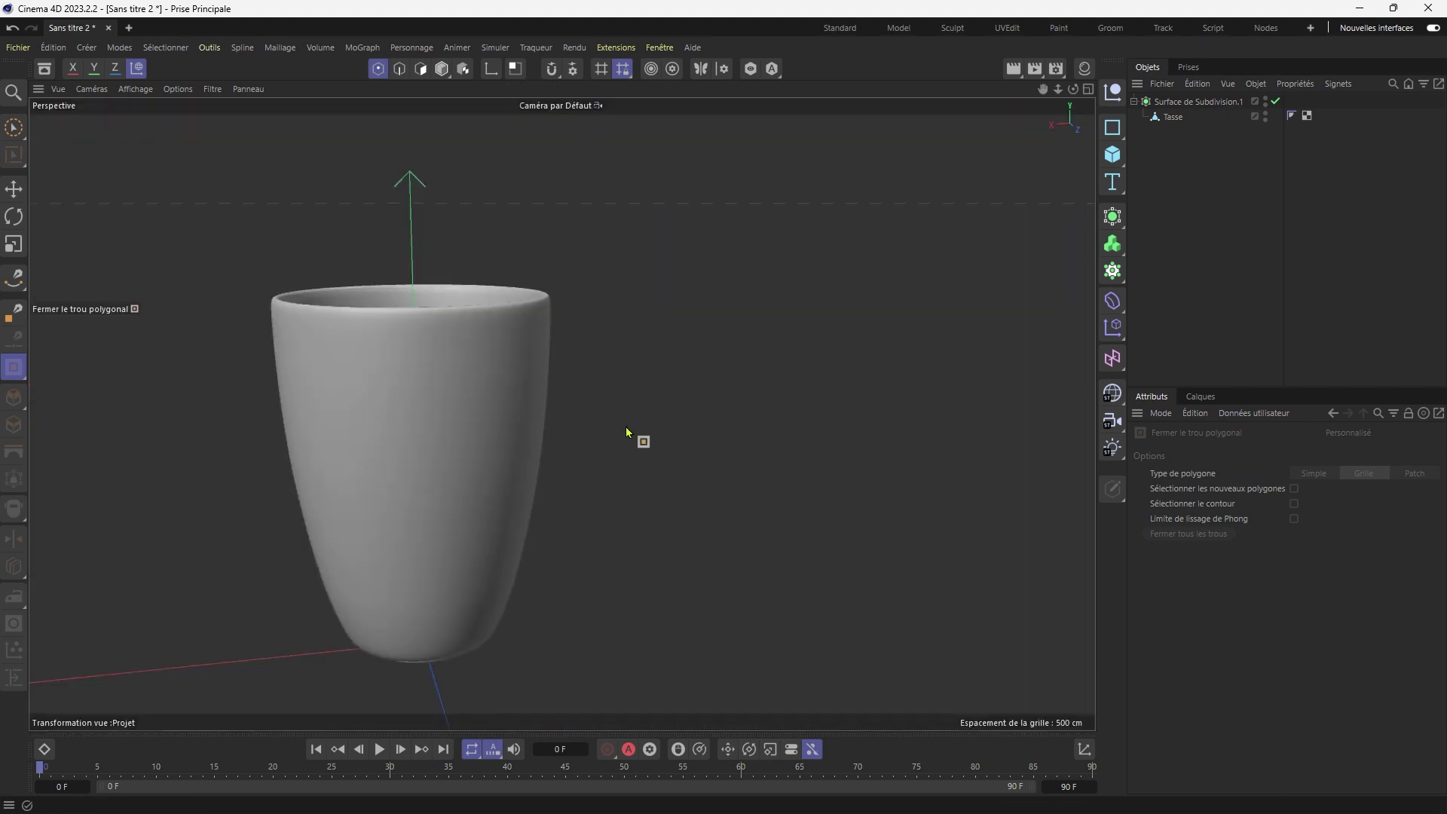
{"action": "left_click_drag", "start_coordinate": [636, 430], "coordinate": [751, 327], "text": "alt"}
{"action": "left_click_drag", "start_coordinate": [692, 407], "coordinate": [748, 456], "text": "alt"}
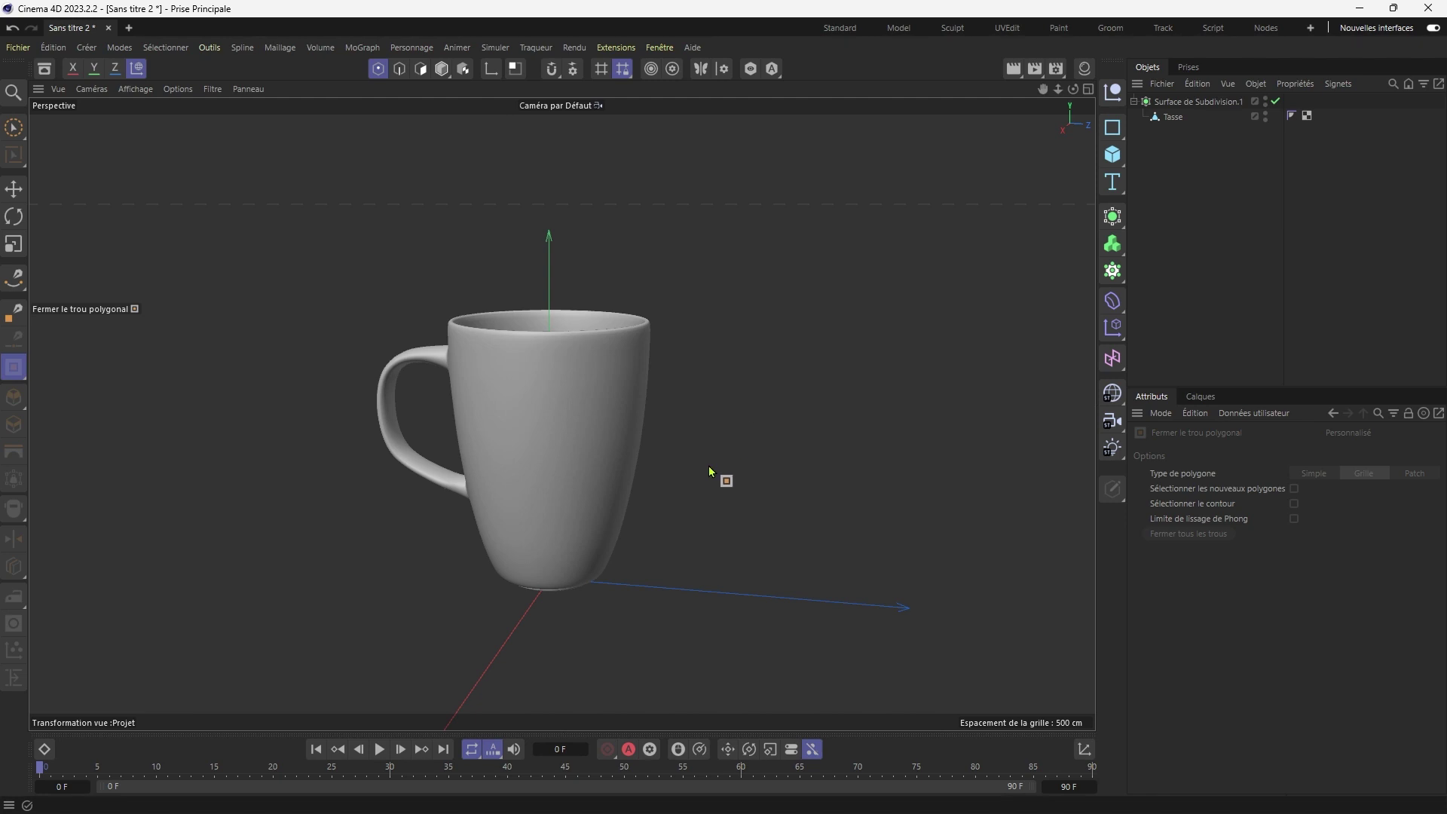
Cut an edge loop lengthwise along the inner side of the Tasse mesh's handle, undoing the first attempt and recutting it, and deselect the mesh.
{"action": "left_click", "coordinate": [1172, 117]}
{"action": "left_click_drag", "start_coordinate": [808, 273], "coordinate": [598, 410], "text": "alt"}
{"action": "scroll", "coordinate": [370, 416], "scroll_direction": "up", "scroll_amount": 3}
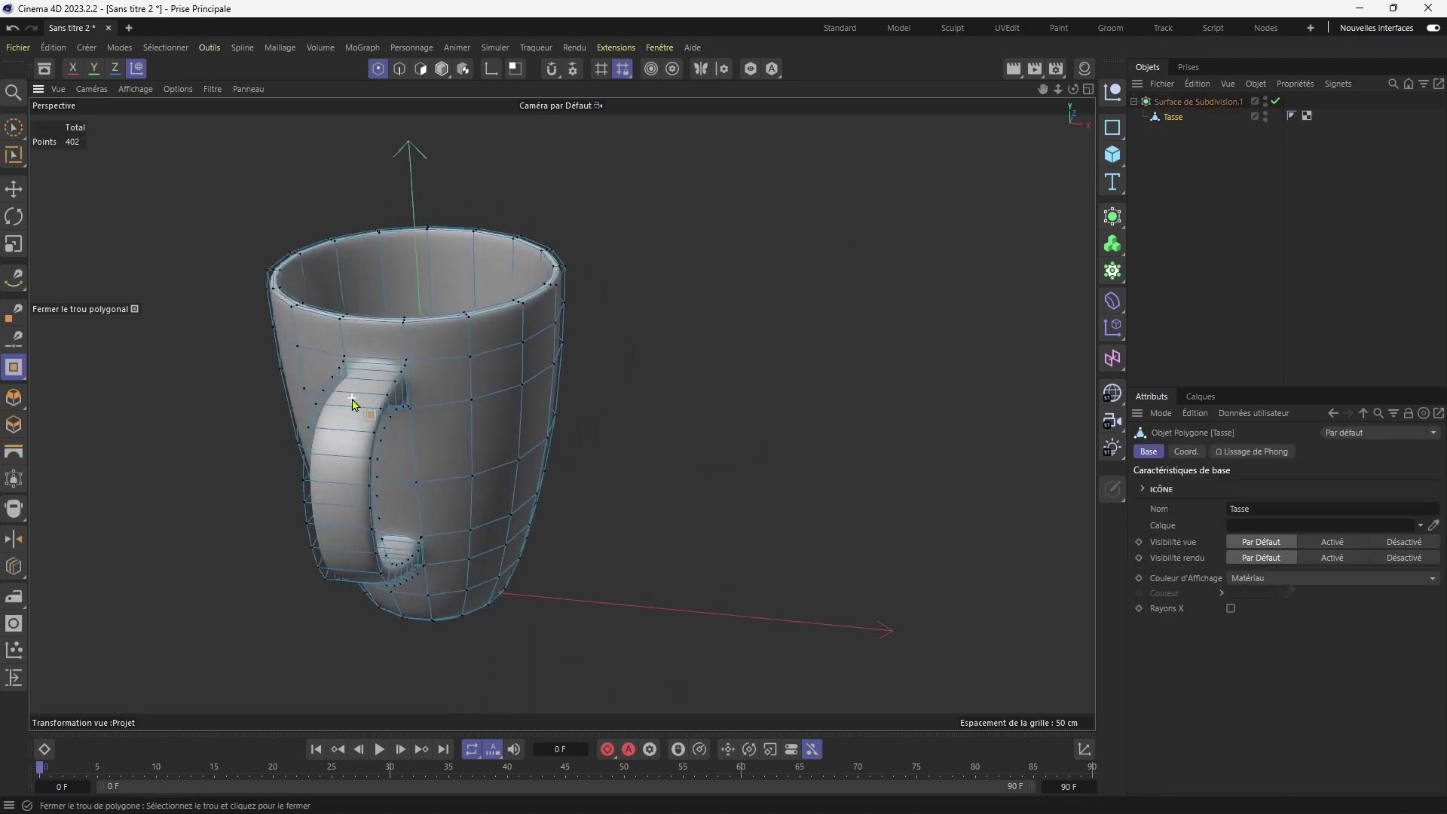
{"action": "left_click", "coordinate": [13, 566]}
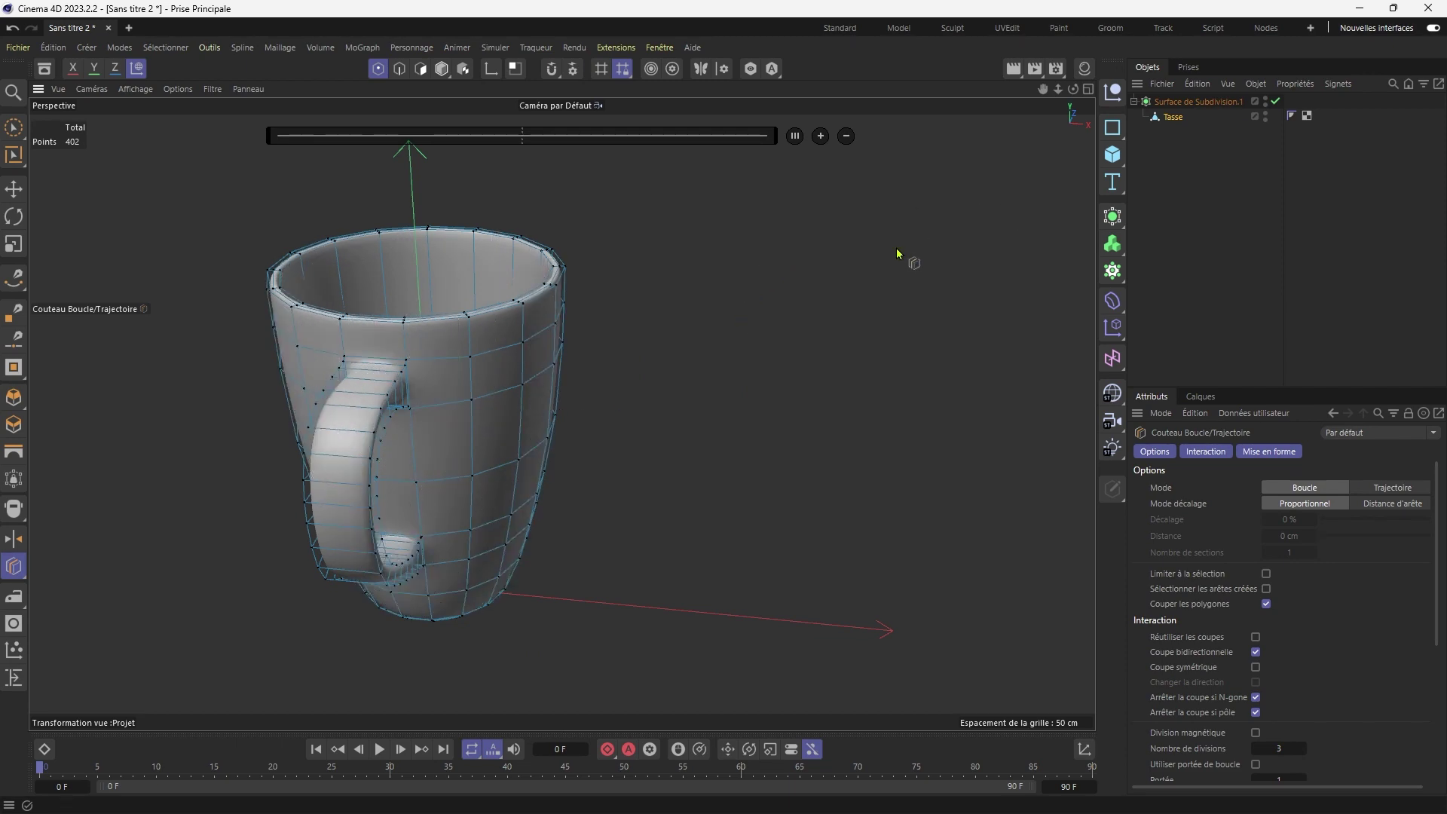
{"action": "left_click_drag", "start_coordinate": [723, 452], "coordinate": [878, 370], "text": "alt"}
{"action": "scroll", "coordinate": [708, 490], "scroll_direction": "up", "scroll_amount": 3}
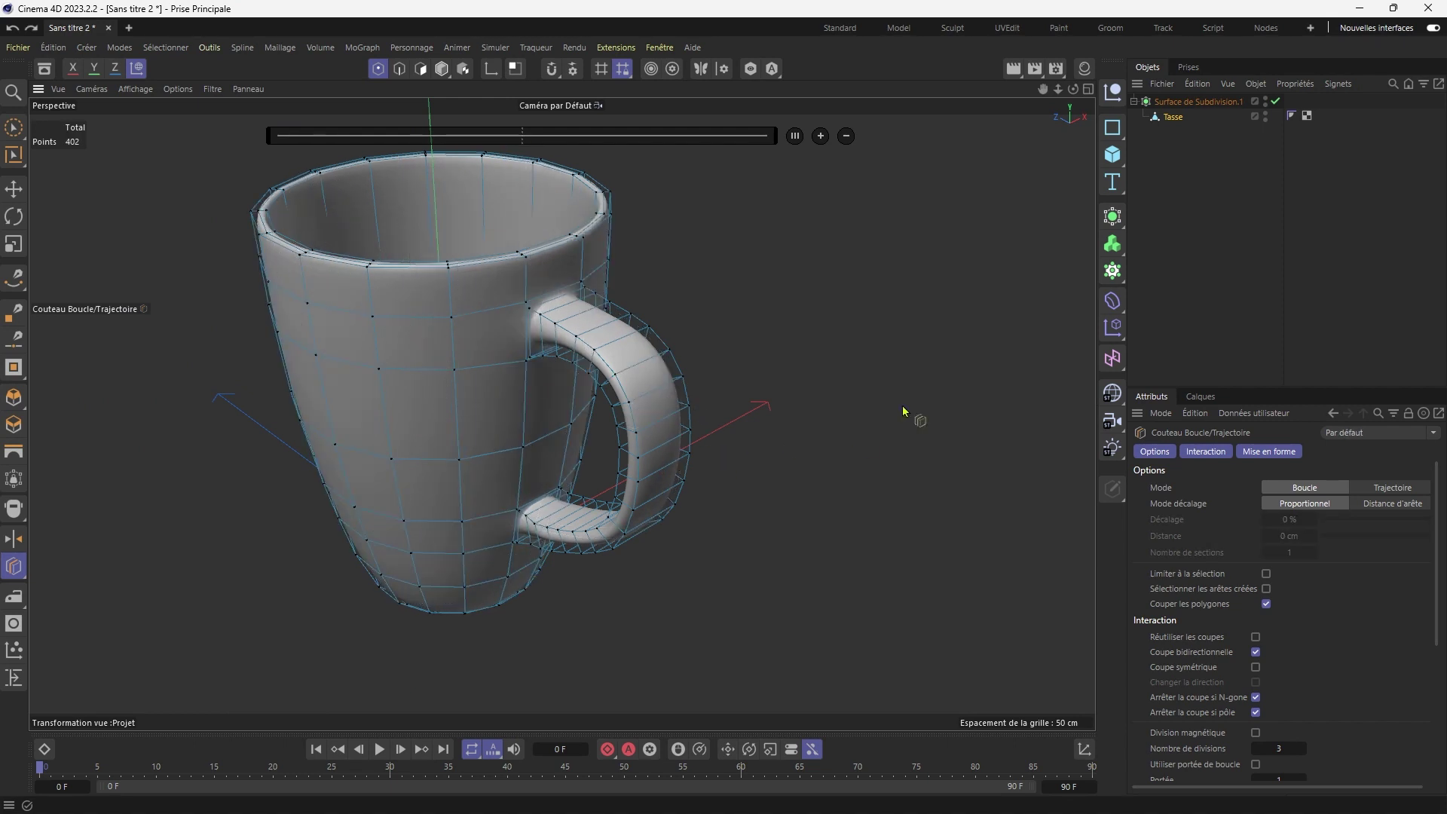
{"action": "left_click", "coordinate": [552, 519]}
{"action": "left_click_drag", "start_coordinate": [552, 518], "coordinate": [802, 438], "text": "alt"}
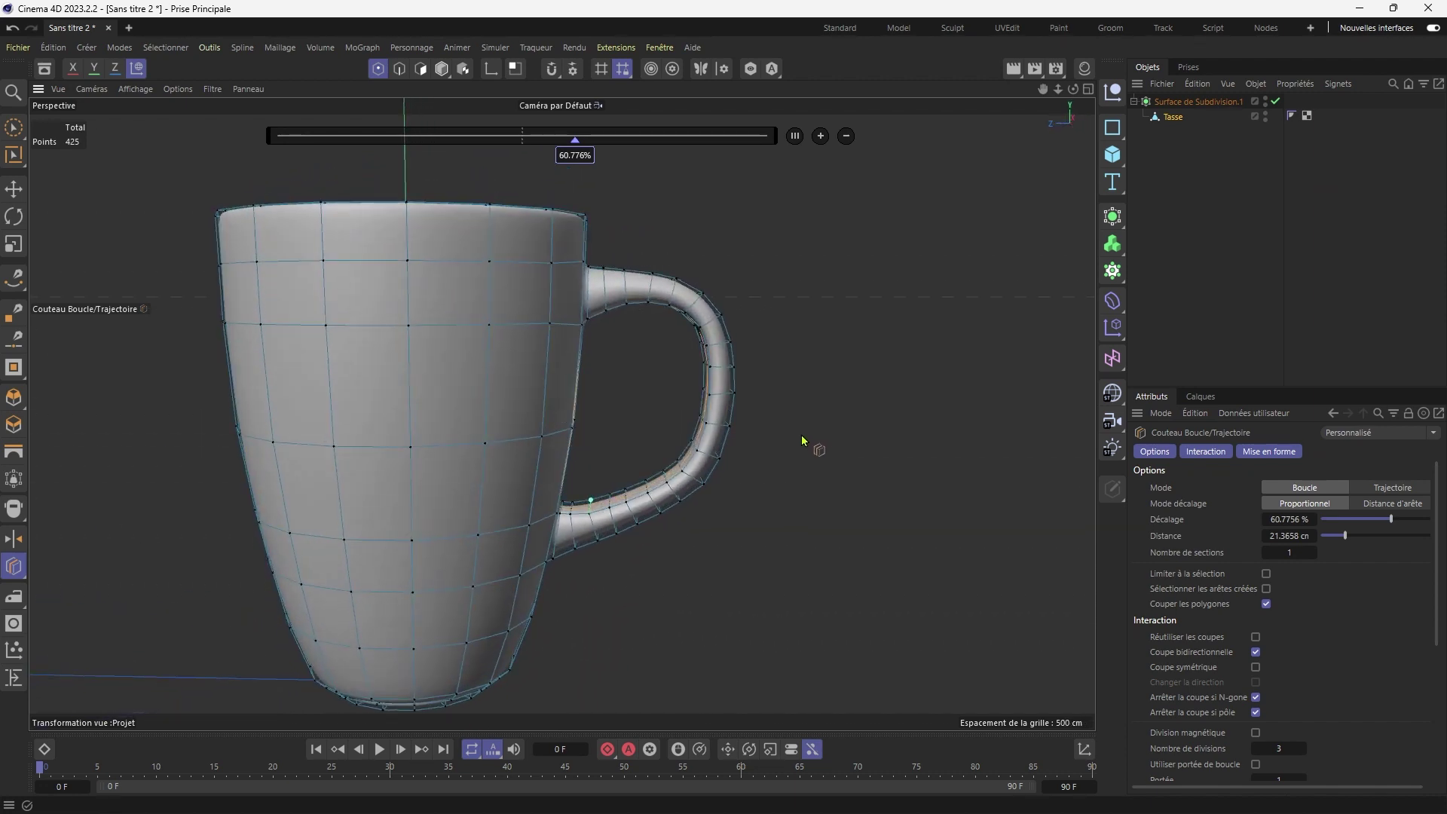
{"action": "key", "text": "ctrl+z"}
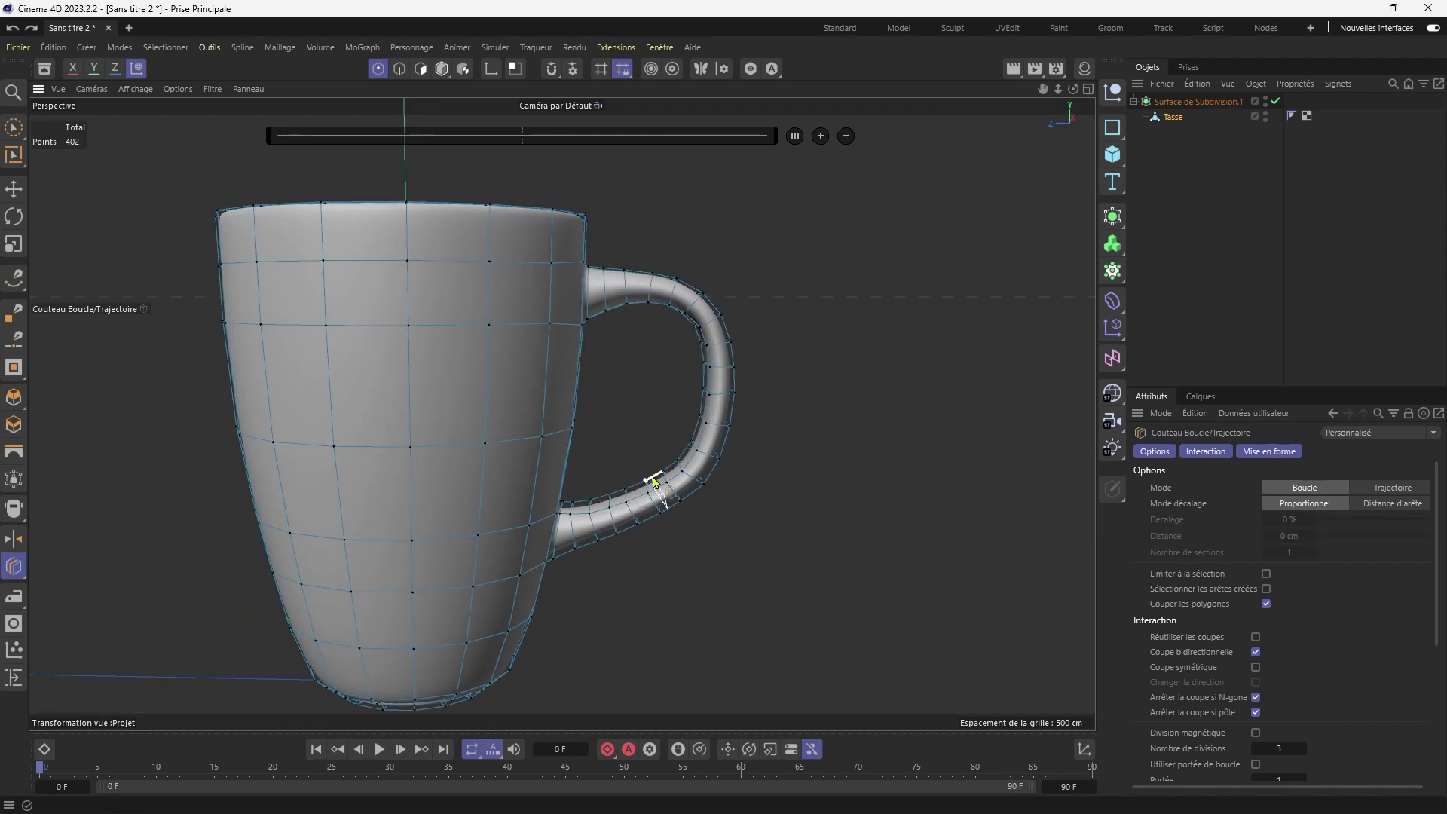
{"action": "left_click_drag", "start_coordinate": [646, 482], "coordinate": [656, 547], "text": "alt"}
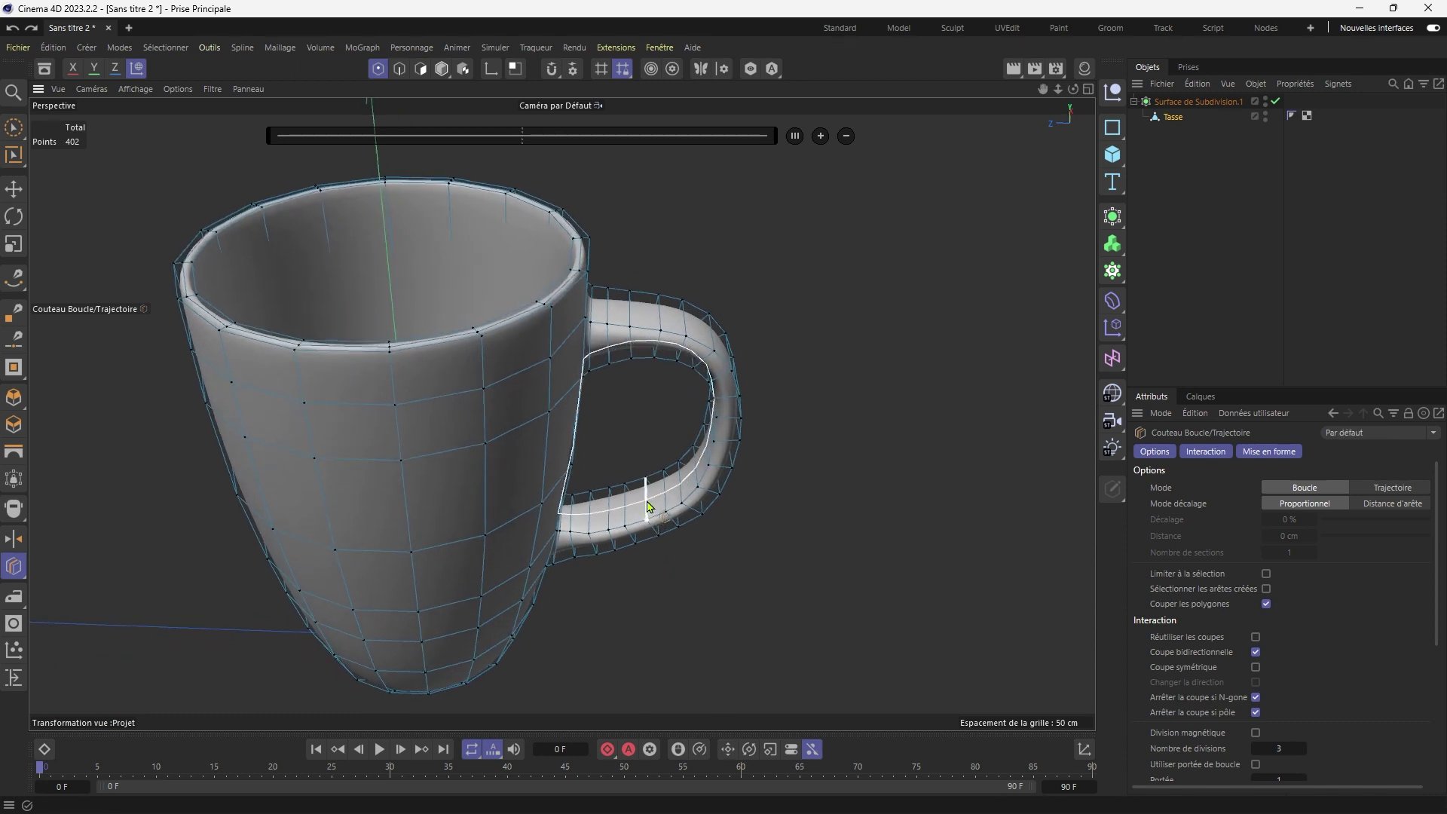
{"action": "left_click", "coordinate": [645, 510]}
{"action": "left_click_drag", "start_coordinate": [784, 536], "coordinate": [728, 413], "text": "alt"}
{"action": "left_click", "coordinate": [1192, 226]}
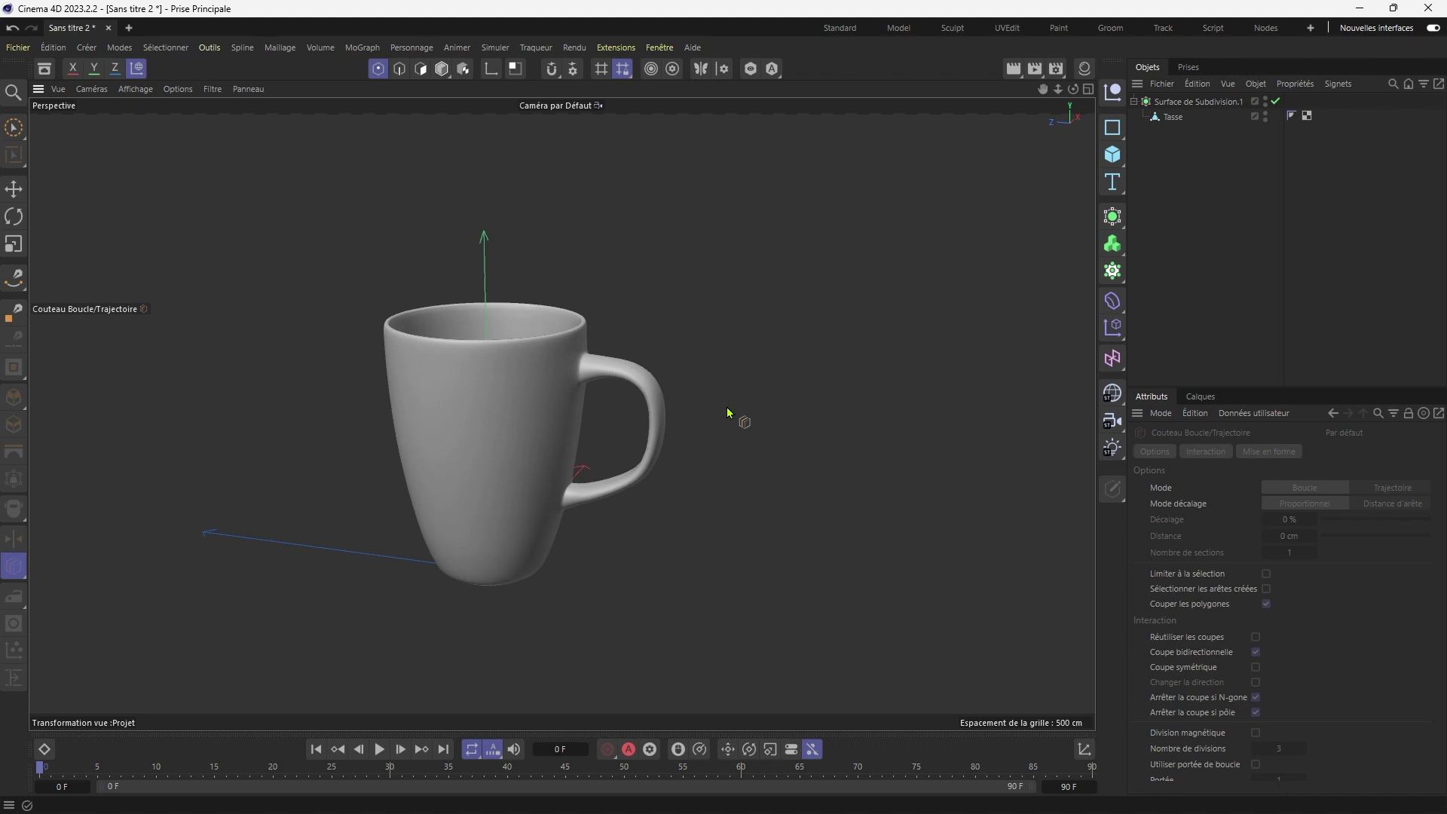